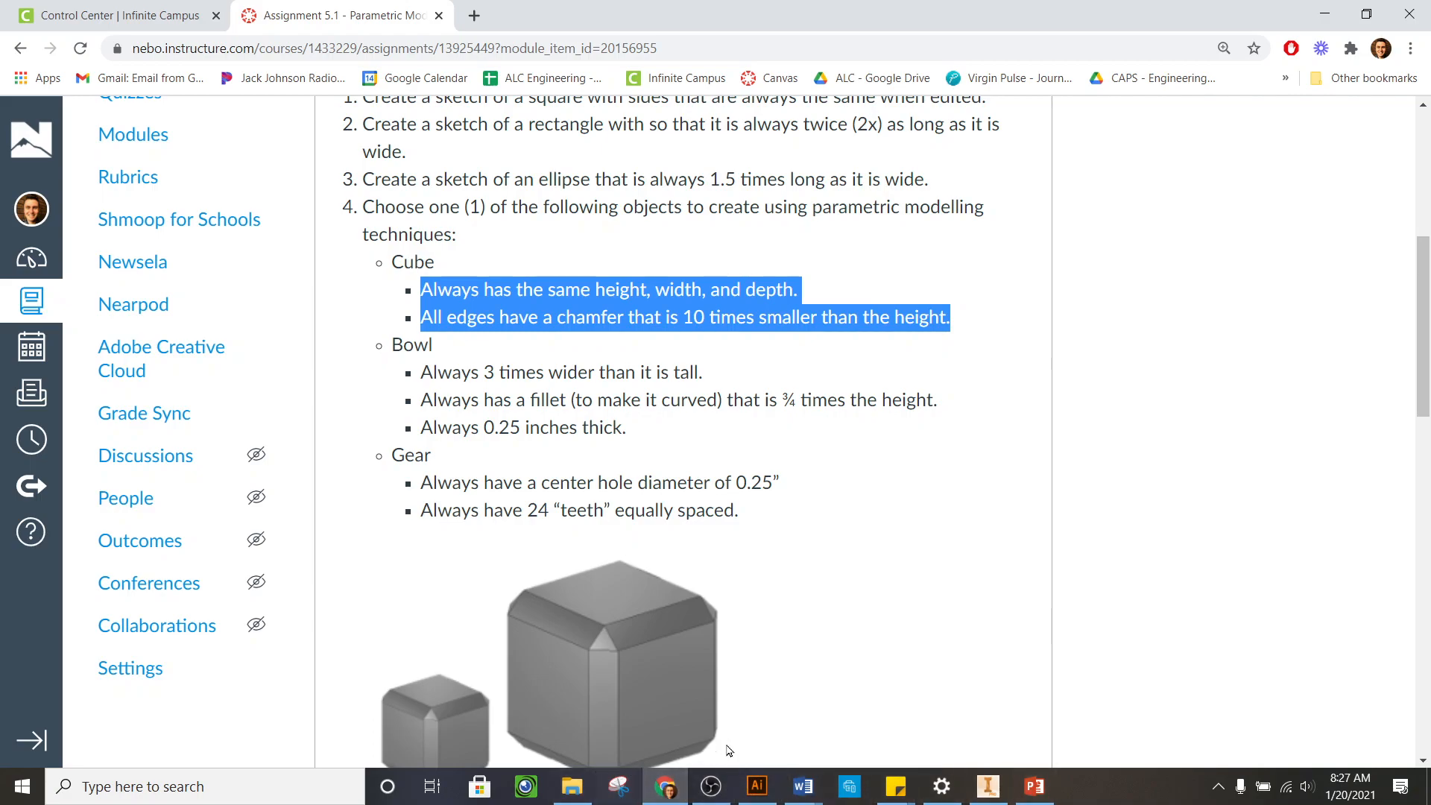
Switch to Inventor and start a new 2D sketch on the horizontal XZ origin plane of the empty part
{"action": "left_click", "coordinate": [988, 786]}
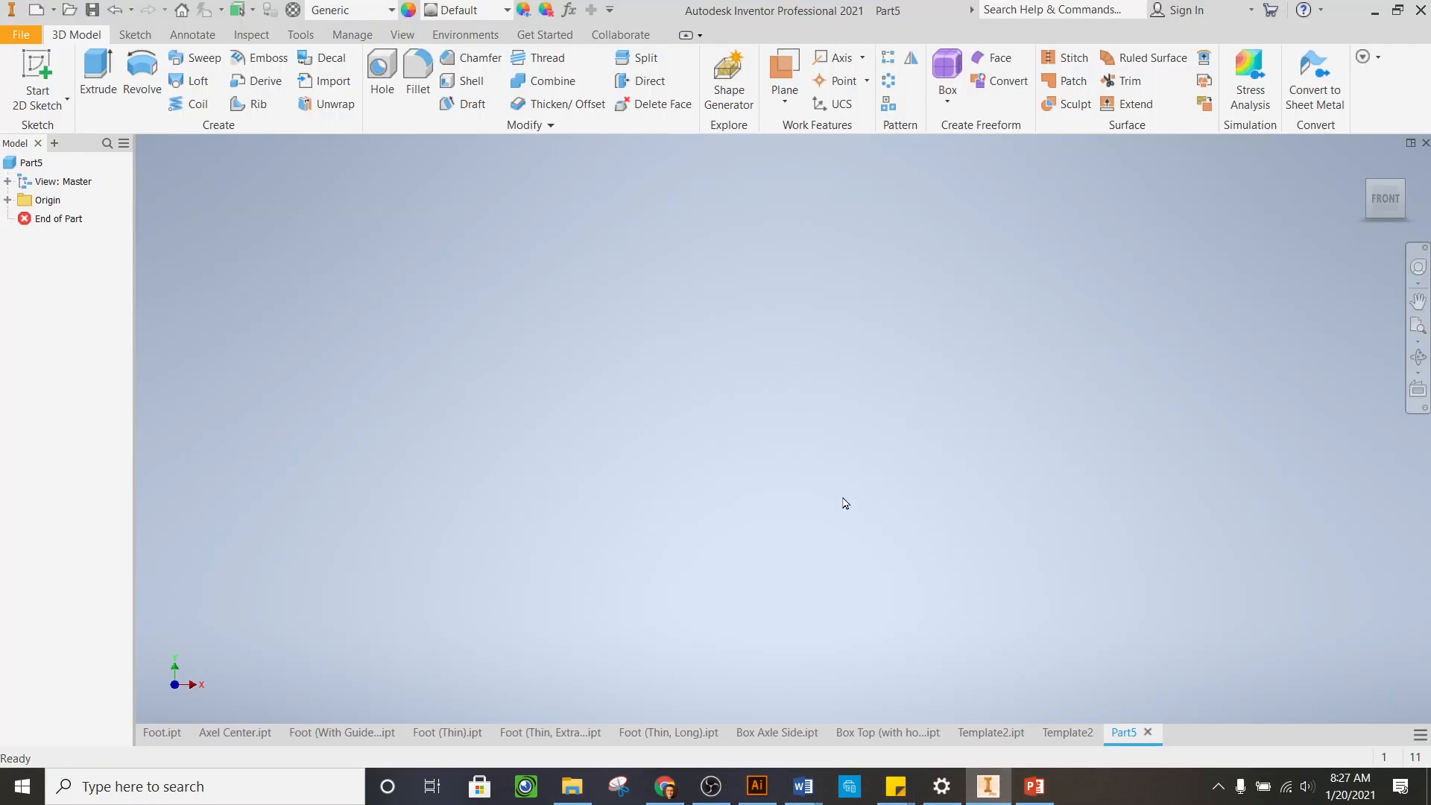
{"action": "left_click", "coordinate": [41, 75]}
{"action": "left_click", "coordinate": [798, 470]}
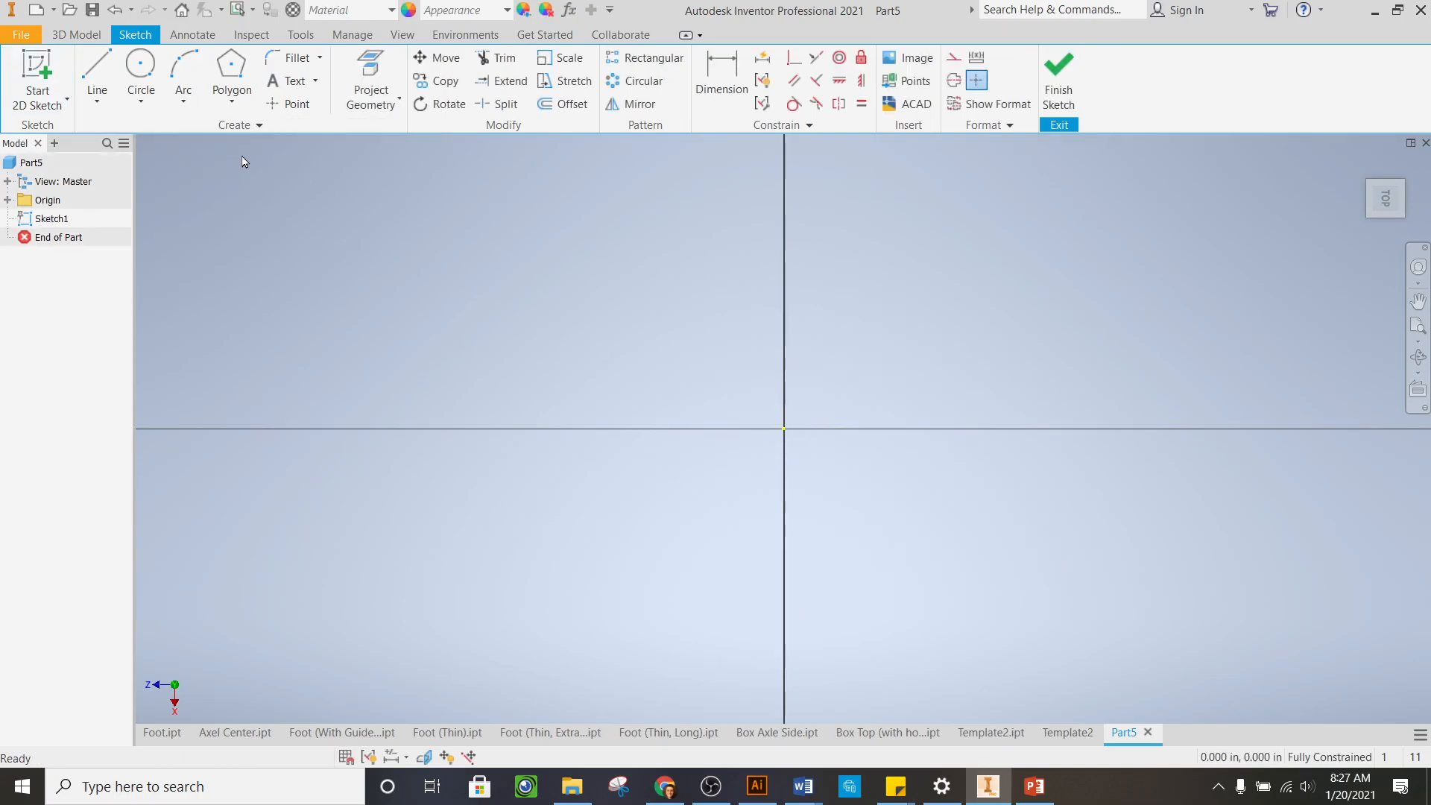
Sketch a two-point rectangle from the origin, 1 in high and about 1.25 in wide
{"action": "left_click", "coordinate": [232, 100]}
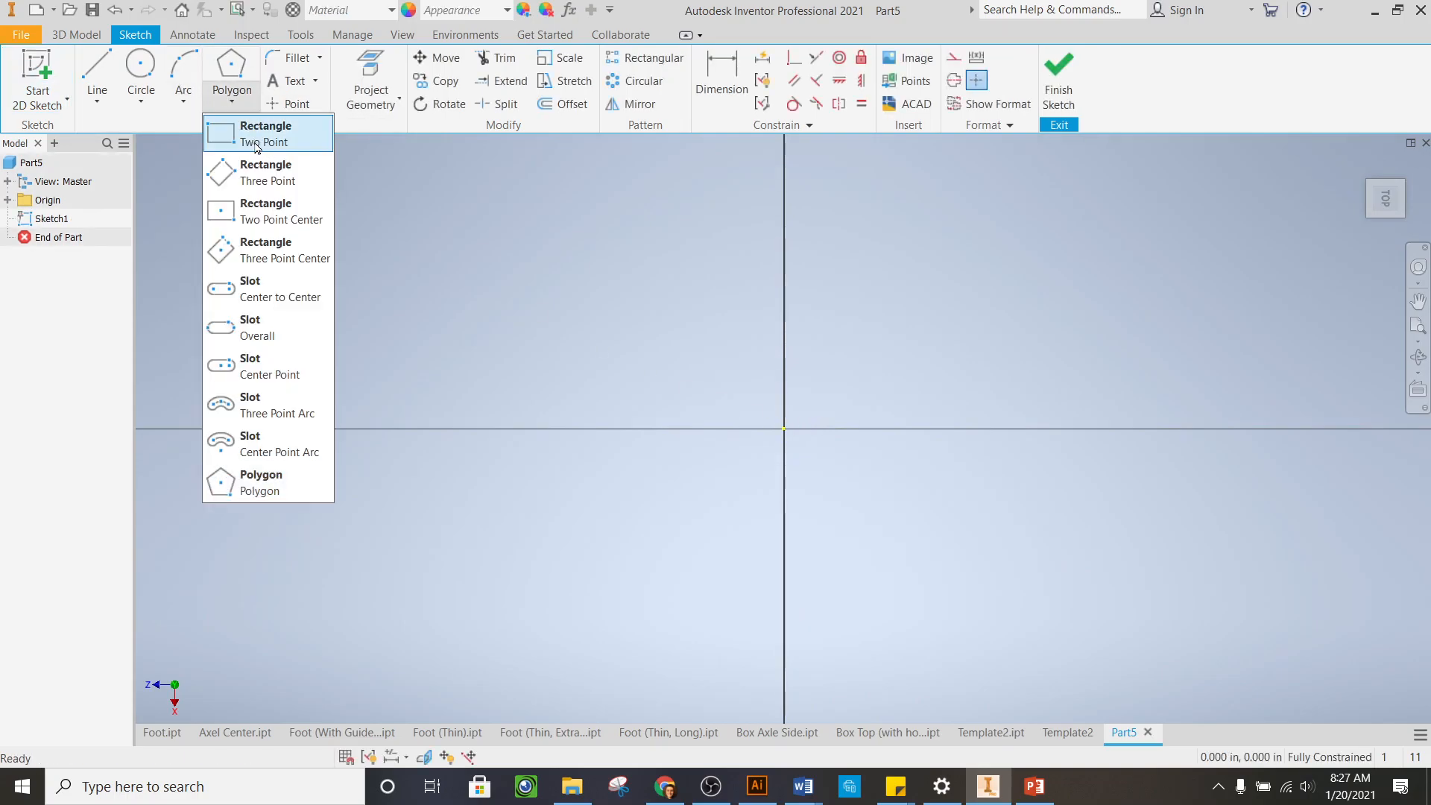
{"action": "left_click", "coordinate": [256, 145]}
{"action": "left_click", "coordinate": [783, 431]}
{"action": "scroll", "coordinate": [595, 516], "scroll_direction": "down", "scroll_amount": 6}
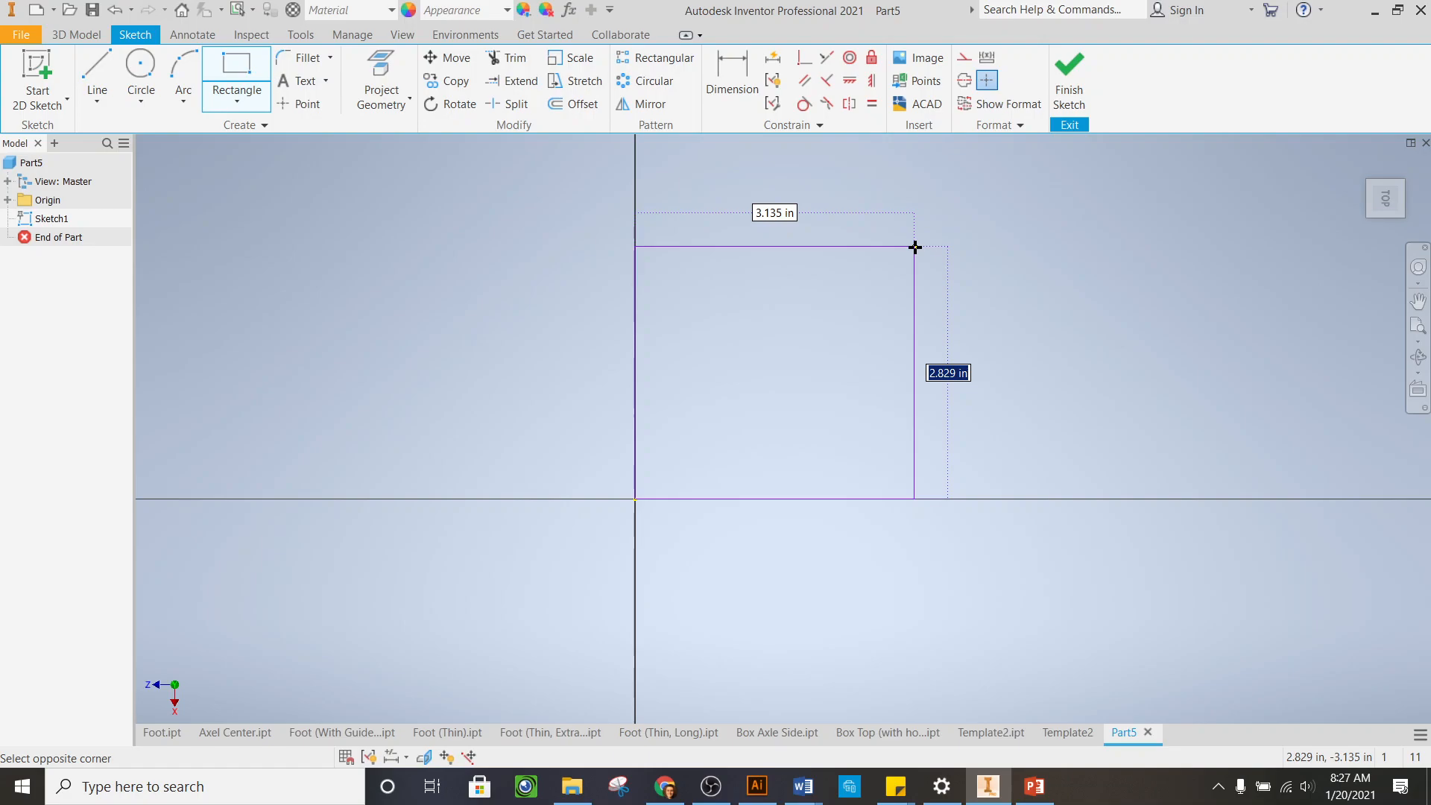
{"action": "type", "text": "1"}
{"action": "key", "text": "Tab"}
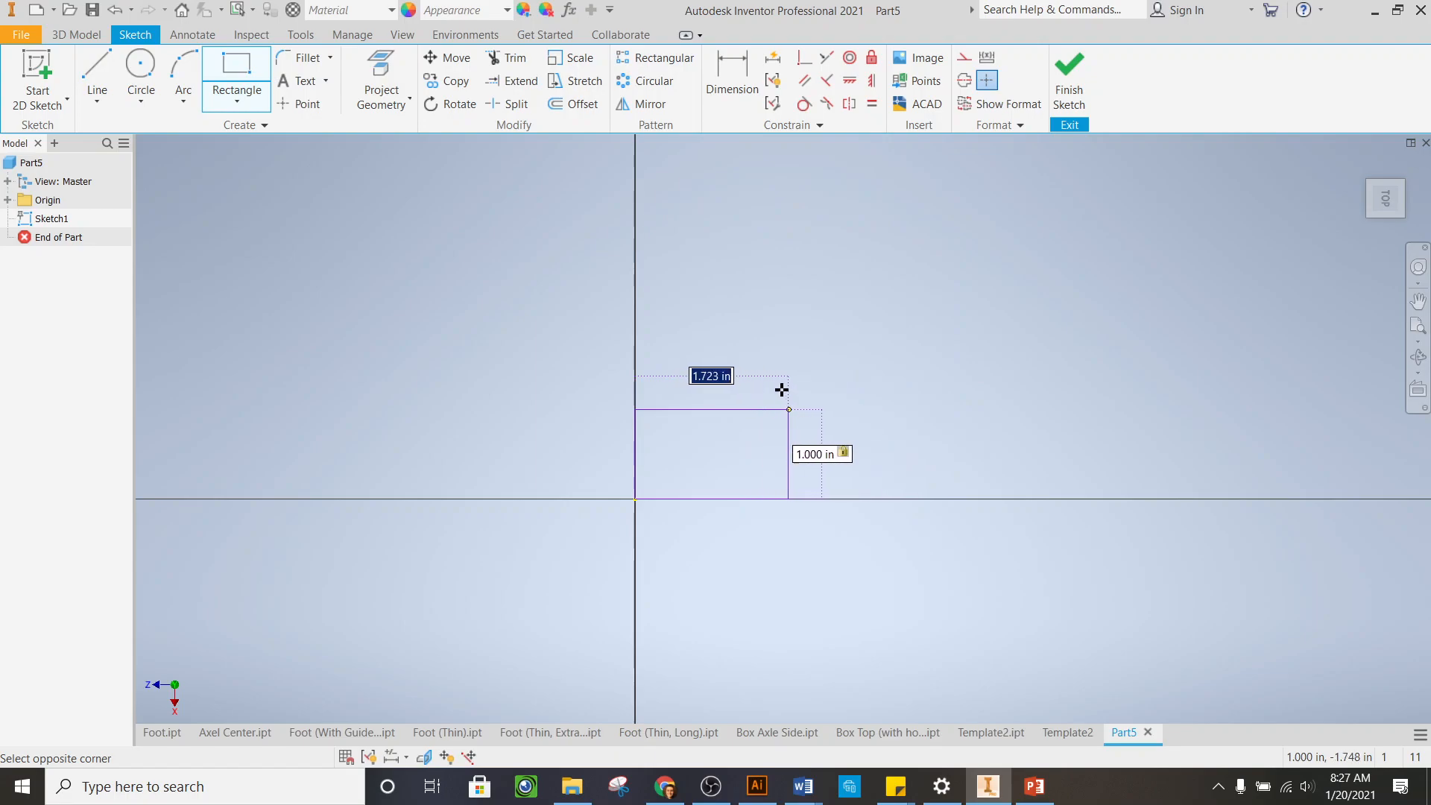
{"action": "left_click", "coordinate": [746, 380]}
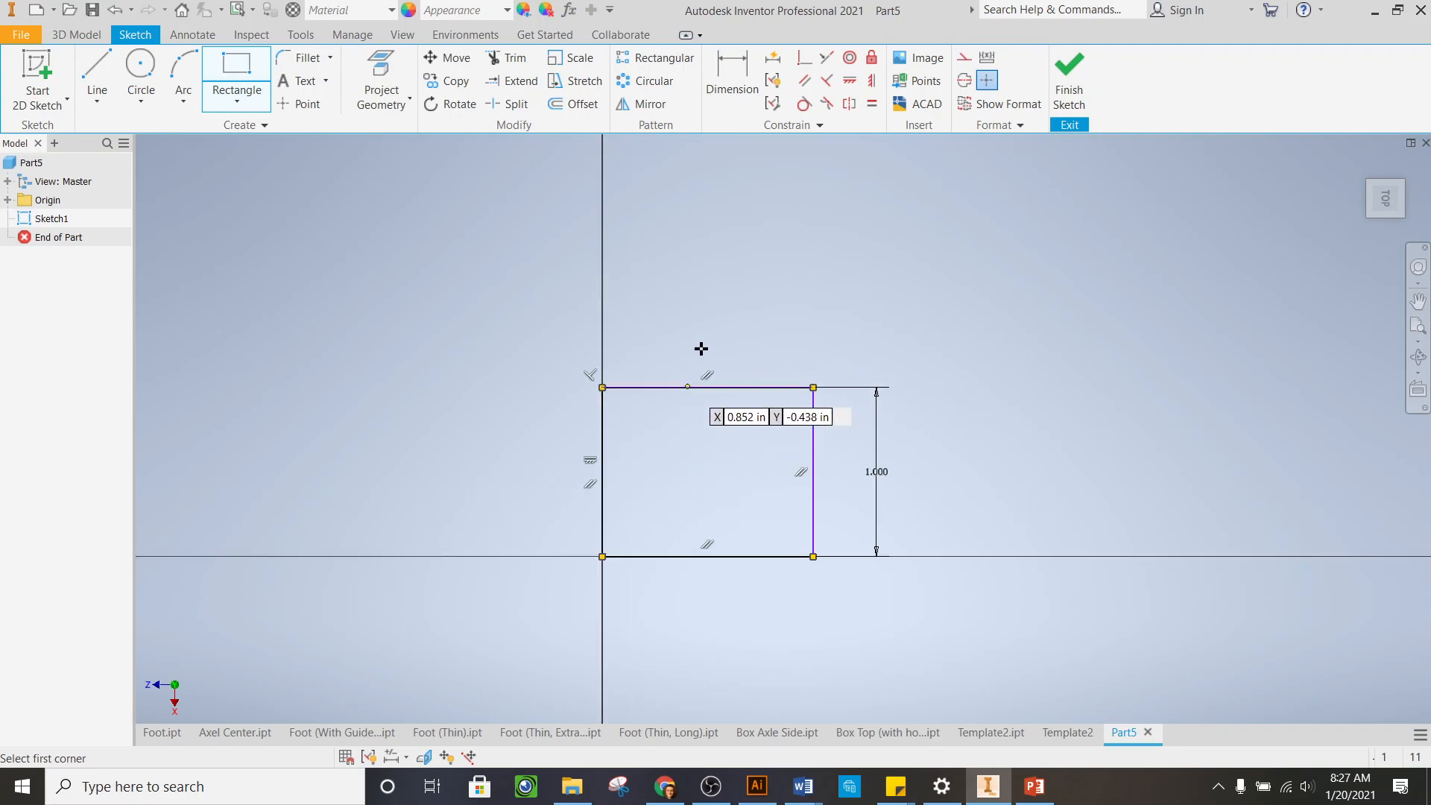
Dimension the rectangle's width and link it to the height dimension d0
{"action": "left_click", "coordinate": [712, 71]}
{"action": "left_click", "coordinate": [603, 470]}
{"action": "left_click", "coordinate": [813, 455]}
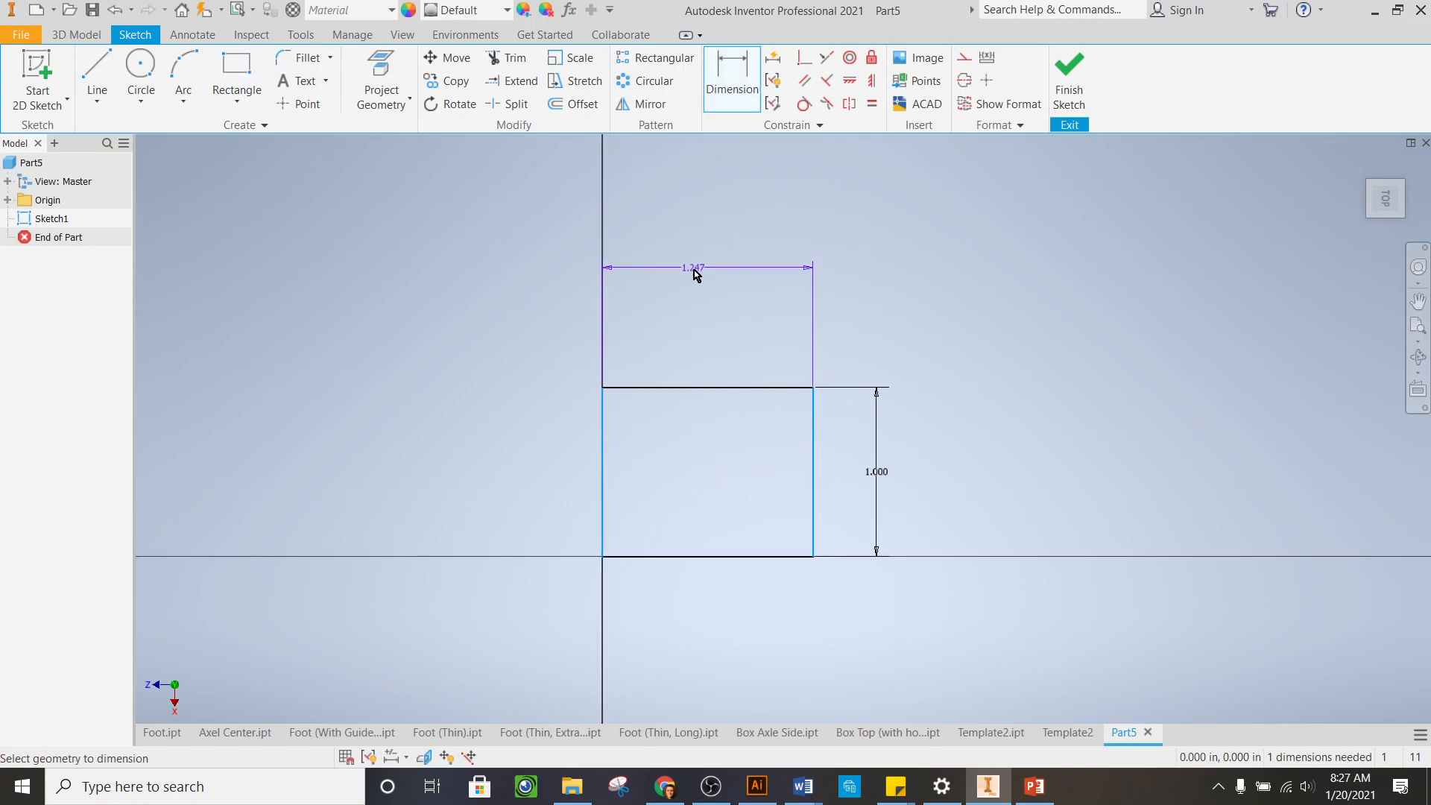
{"action": "left_click", "coordinate": [703, 277]}
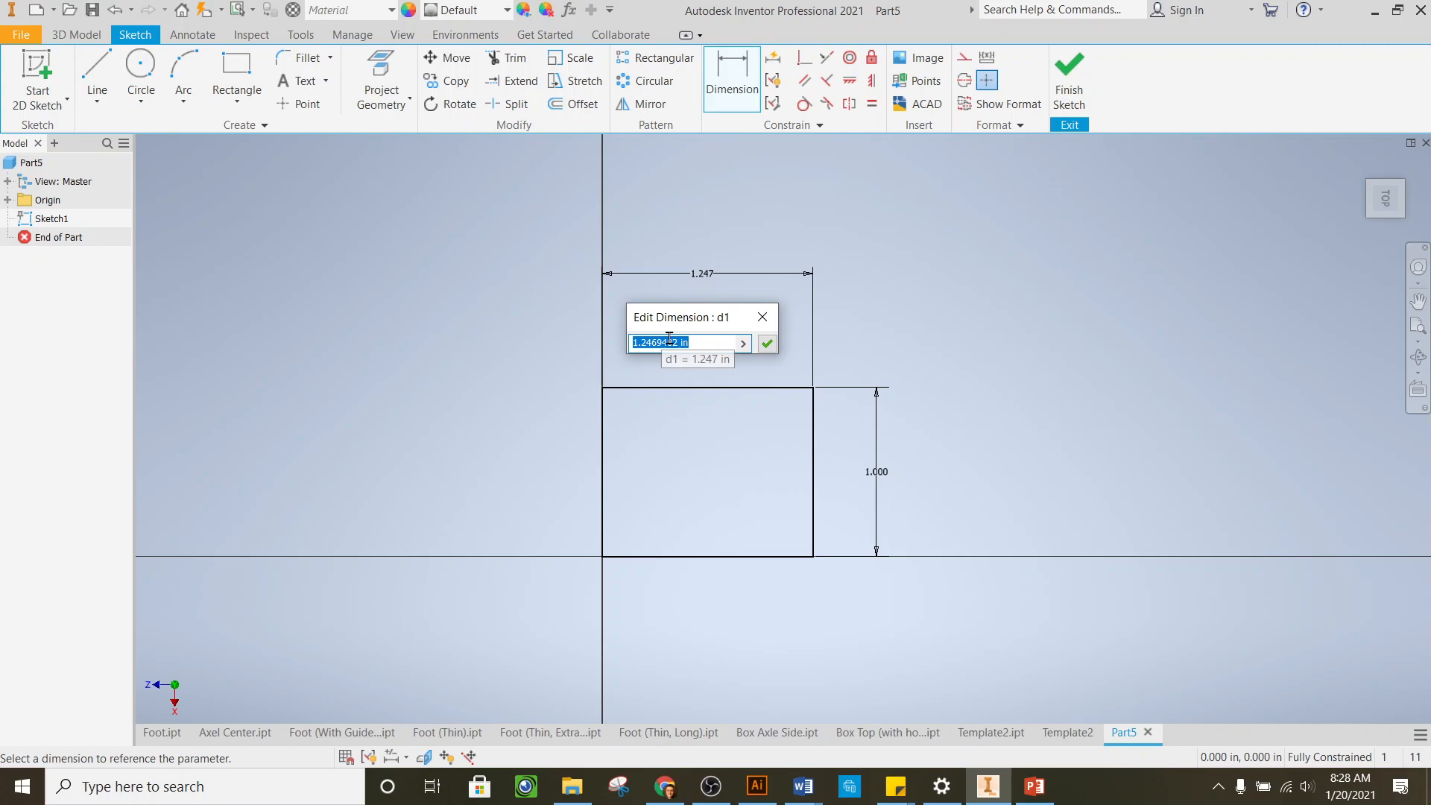
{"action": "left_click", "coordinate": [879, 474]}
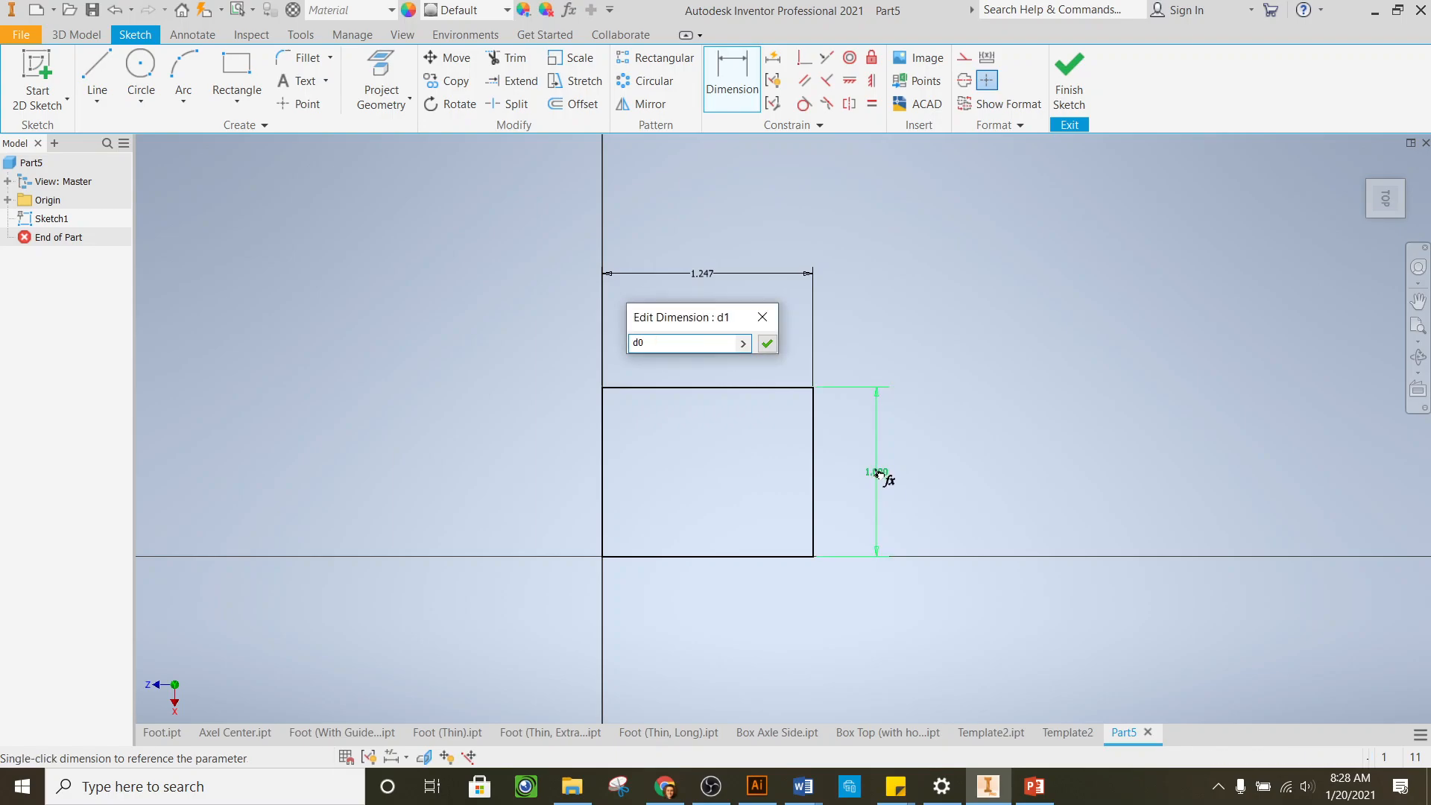
{"action": "left_click", "coordinate": [768, 343]}
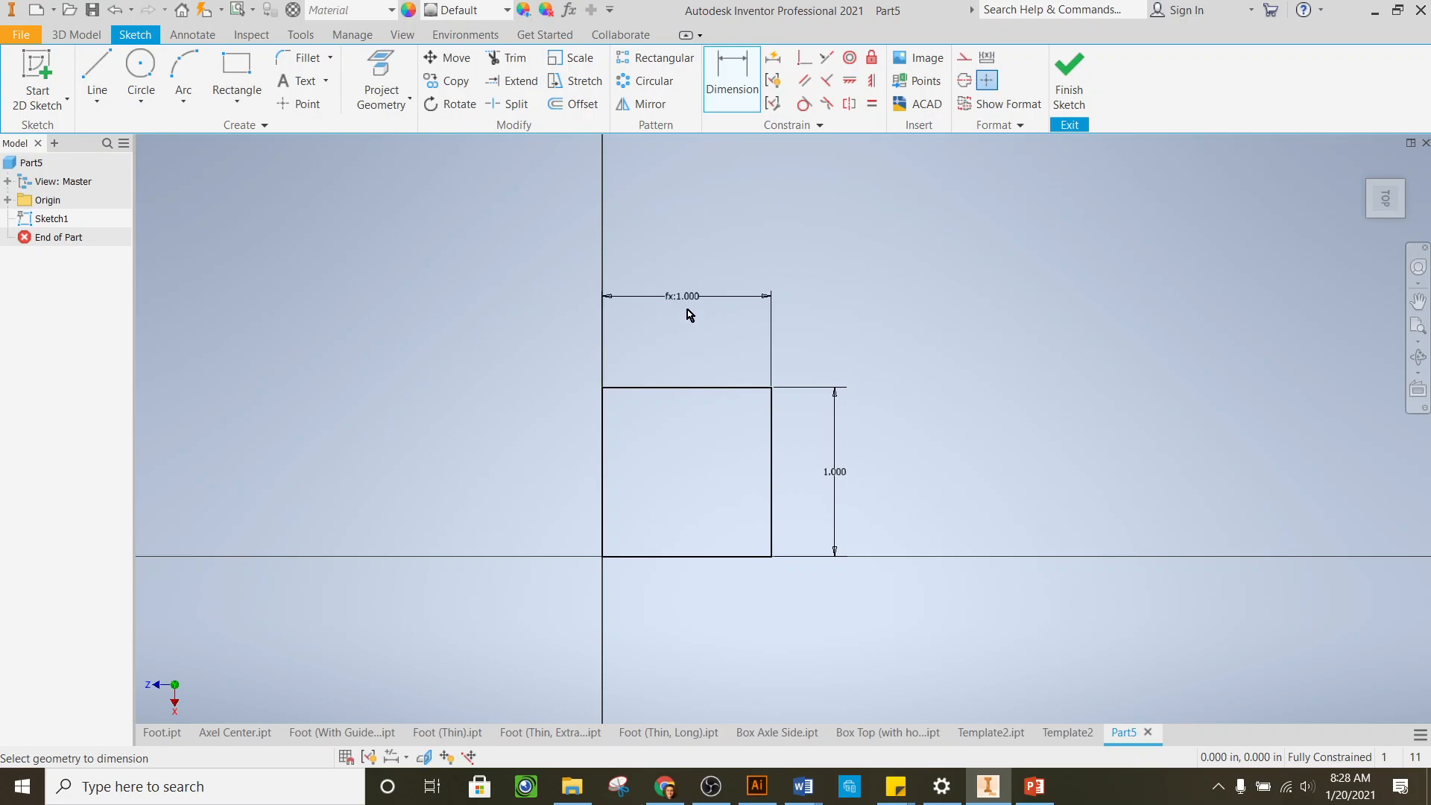
Set the square's height dimension to 2 in to test the linked width
{"action": "scroll", "coordinate": [686, 303], "scroll_direction": "down", "scroll_amount": 5}
{"action": "scroll", "coordinate": [673, 261], "scroll_direction": "up", "scroll_amount": 4}
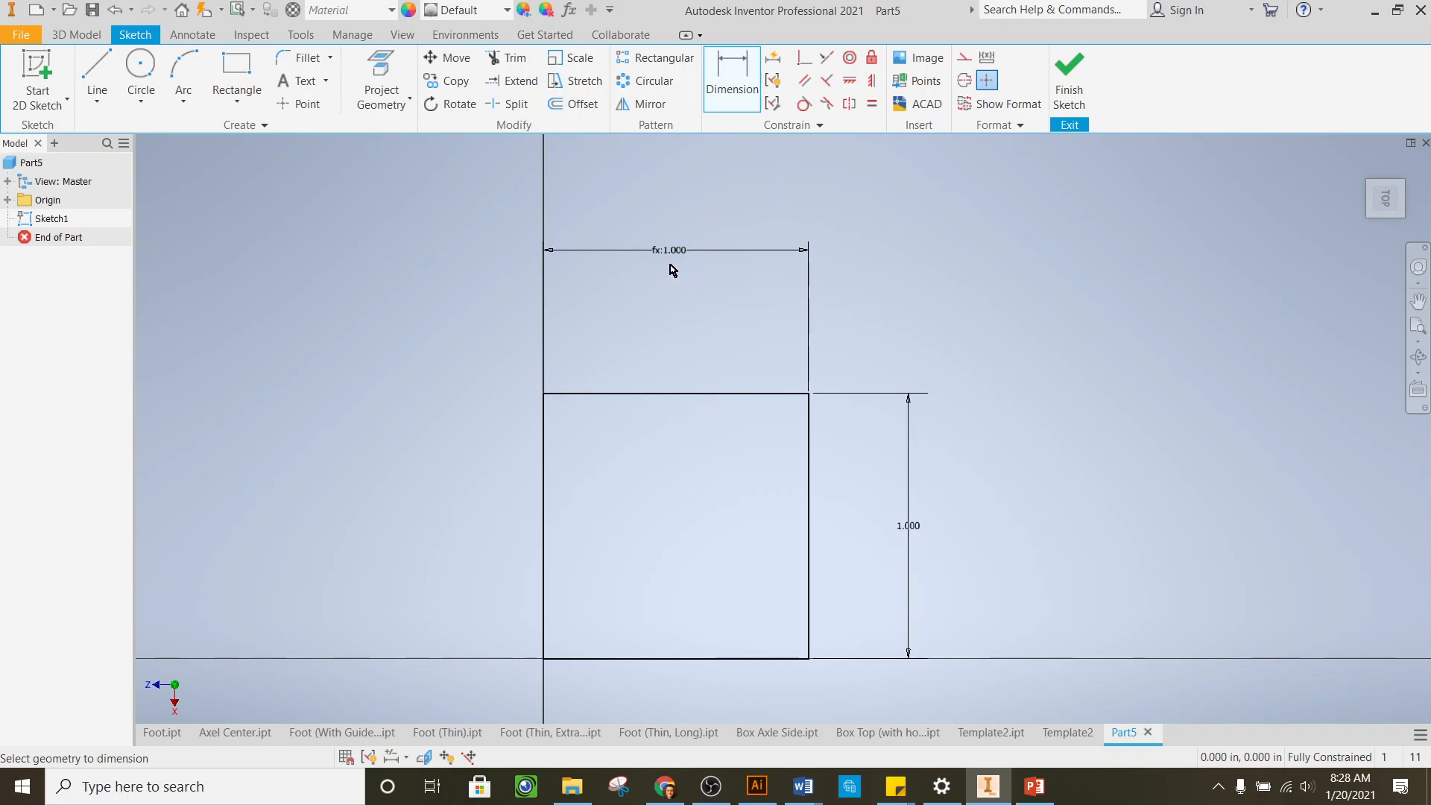
{"action": "left_click", "coordinate": [909, 527]}
{"action": "type", "text": "2"}
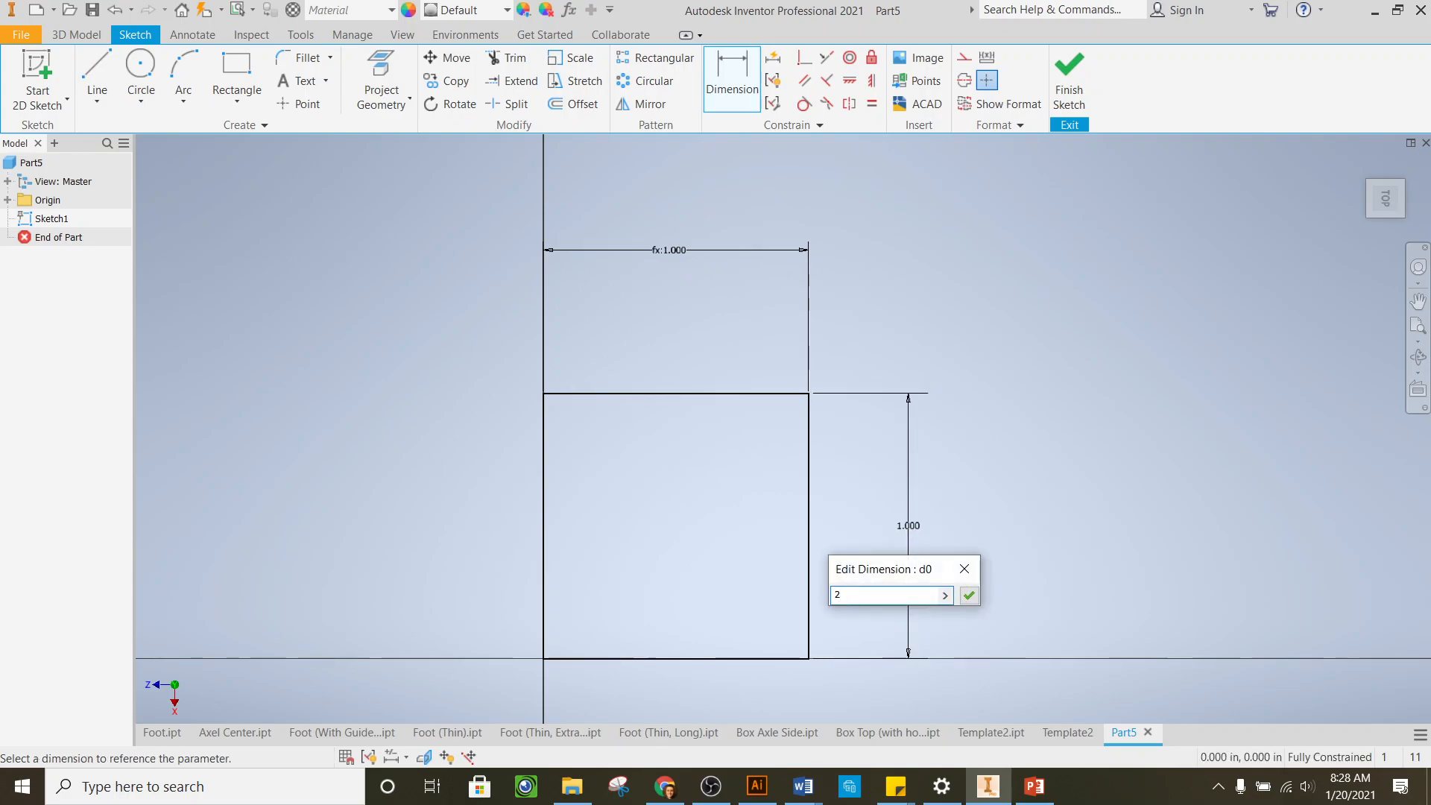
{"action": "key", "text": "Return"}
{"action": "scroll", "coordinate": [904, 547], "scroll_direction": "up", "scroll_amount": 3}
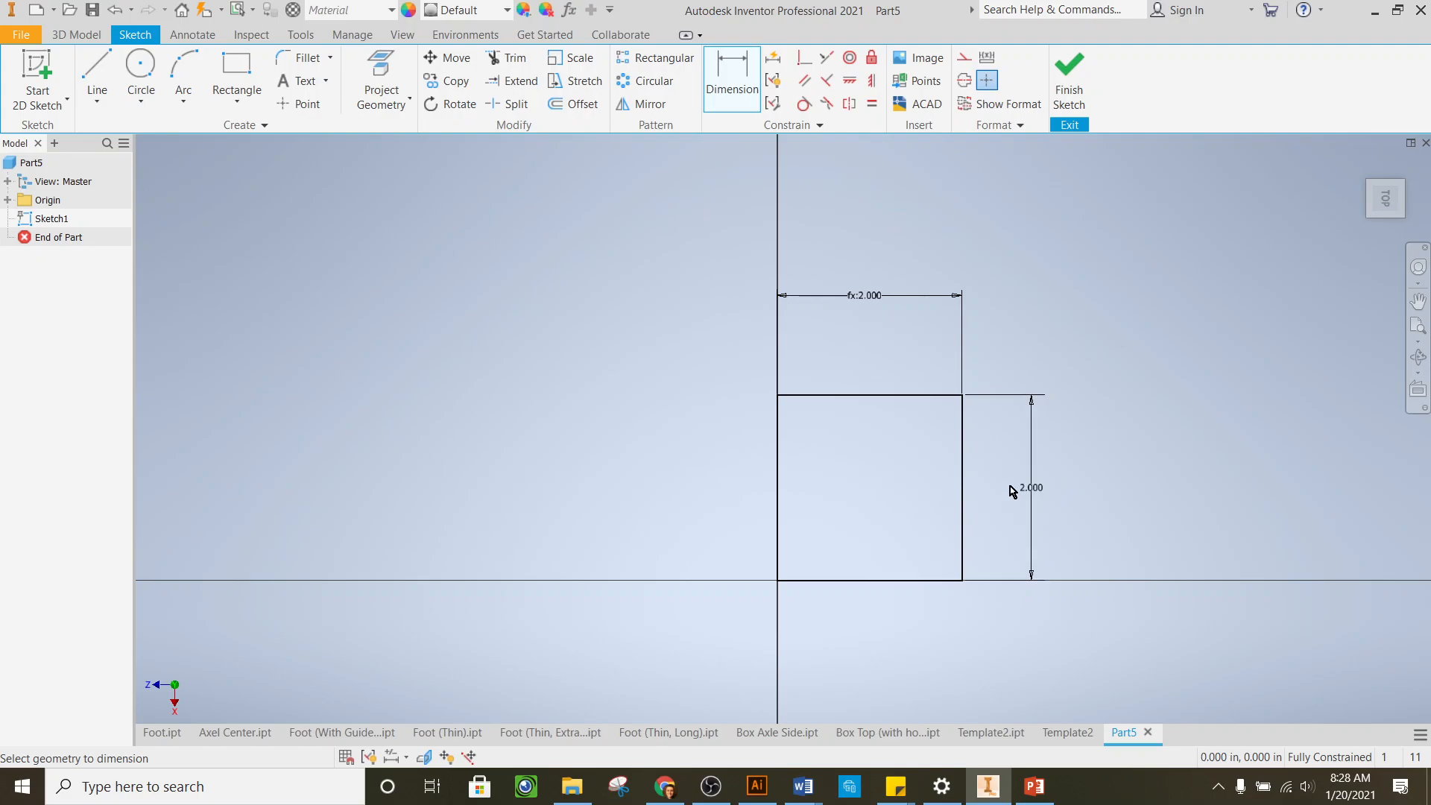
{"action": "scroll", "coordinate": [1076, 475], "scroll_direction": "down", "scroll_amount": 3}
{"action": "scroll", "coordinate": [1075, 476], "scroll_direction": "up", "scroll_amount": 3}
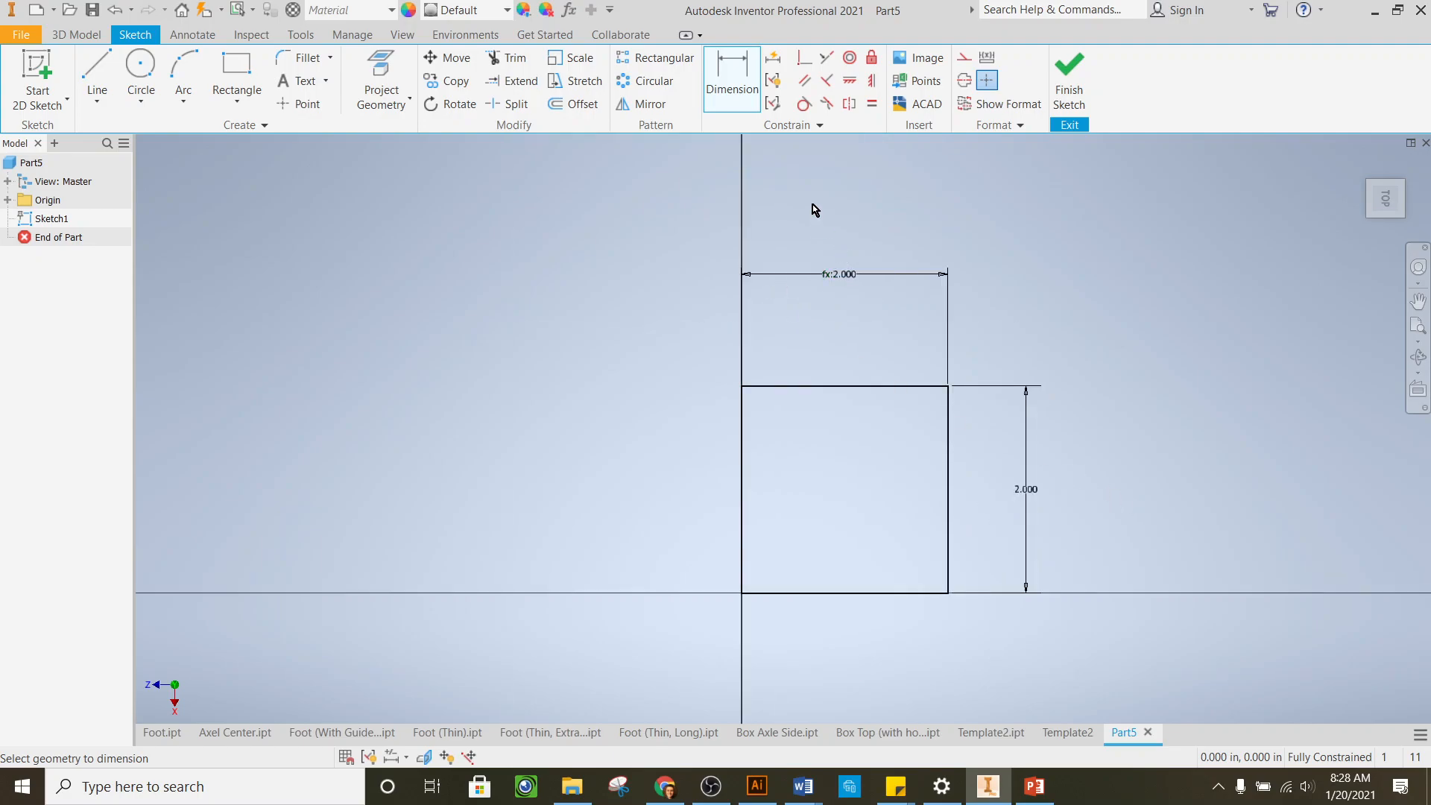
Undo the 2 in height change and the linked width dimension
{"action": "left_click", "coordinate": [112, 9]}
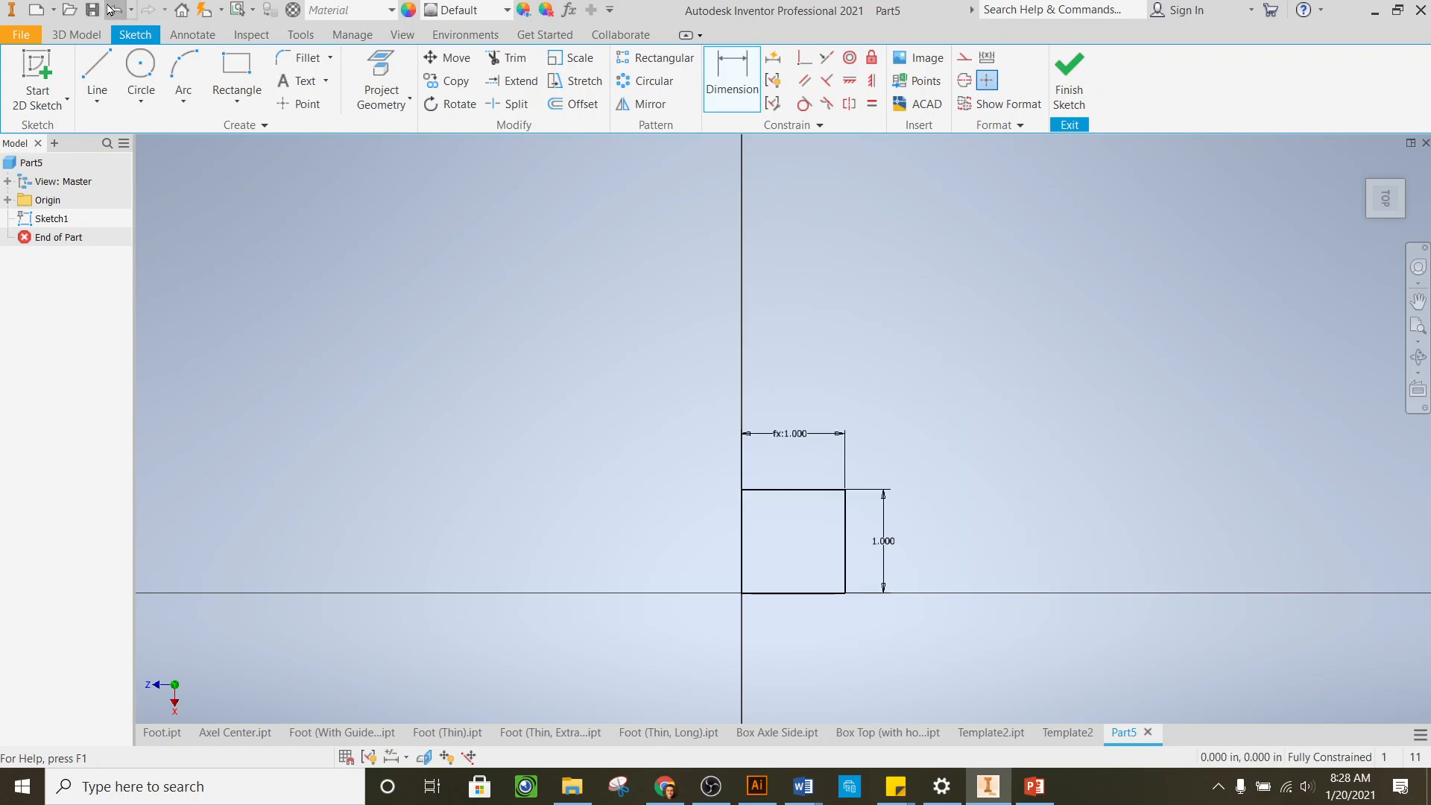
{"action": "left_click", "coordinate": [112, 9]}
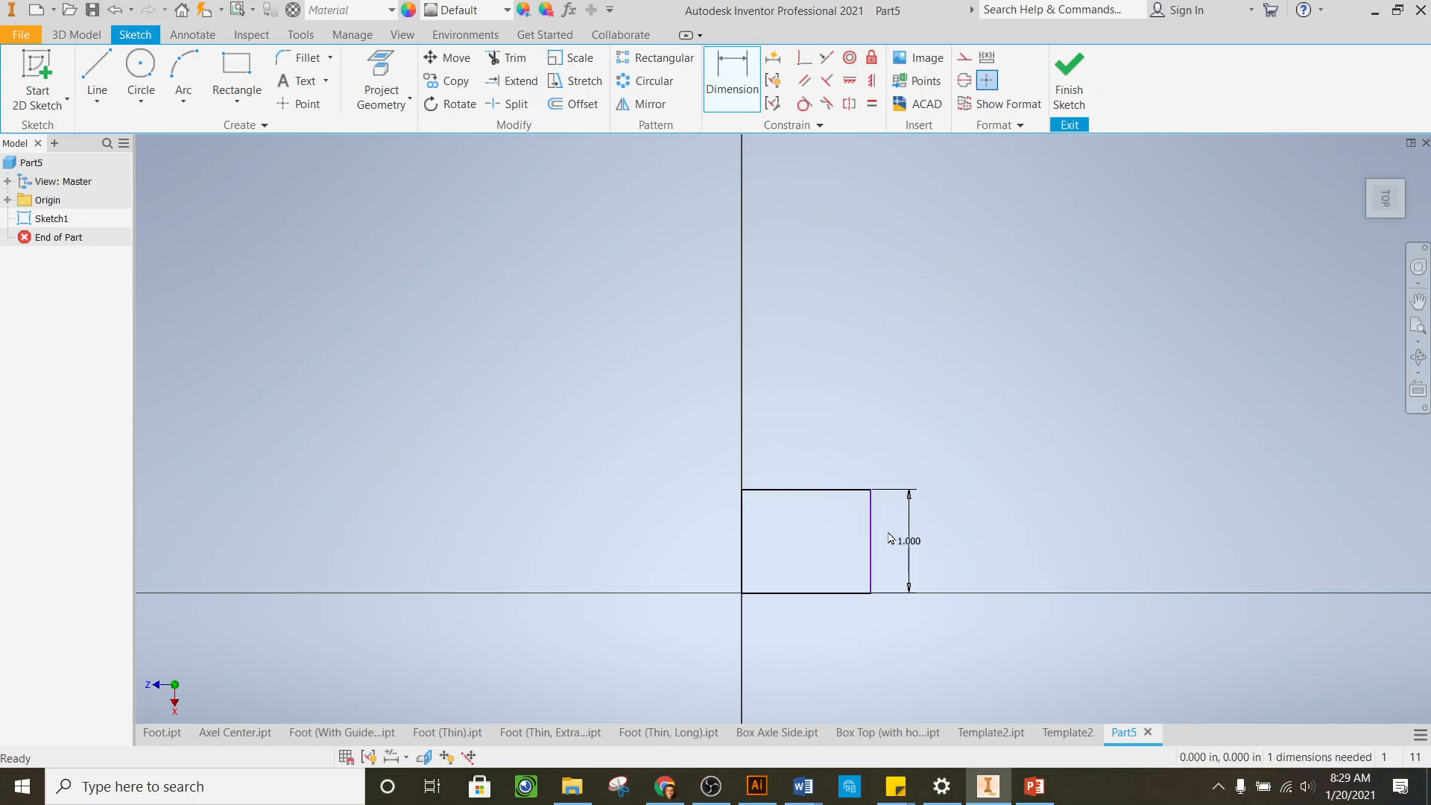
{"action": "scroll", "coordinate": [889, 533], "scroll_direction": "up", "scroll_amount": 3}
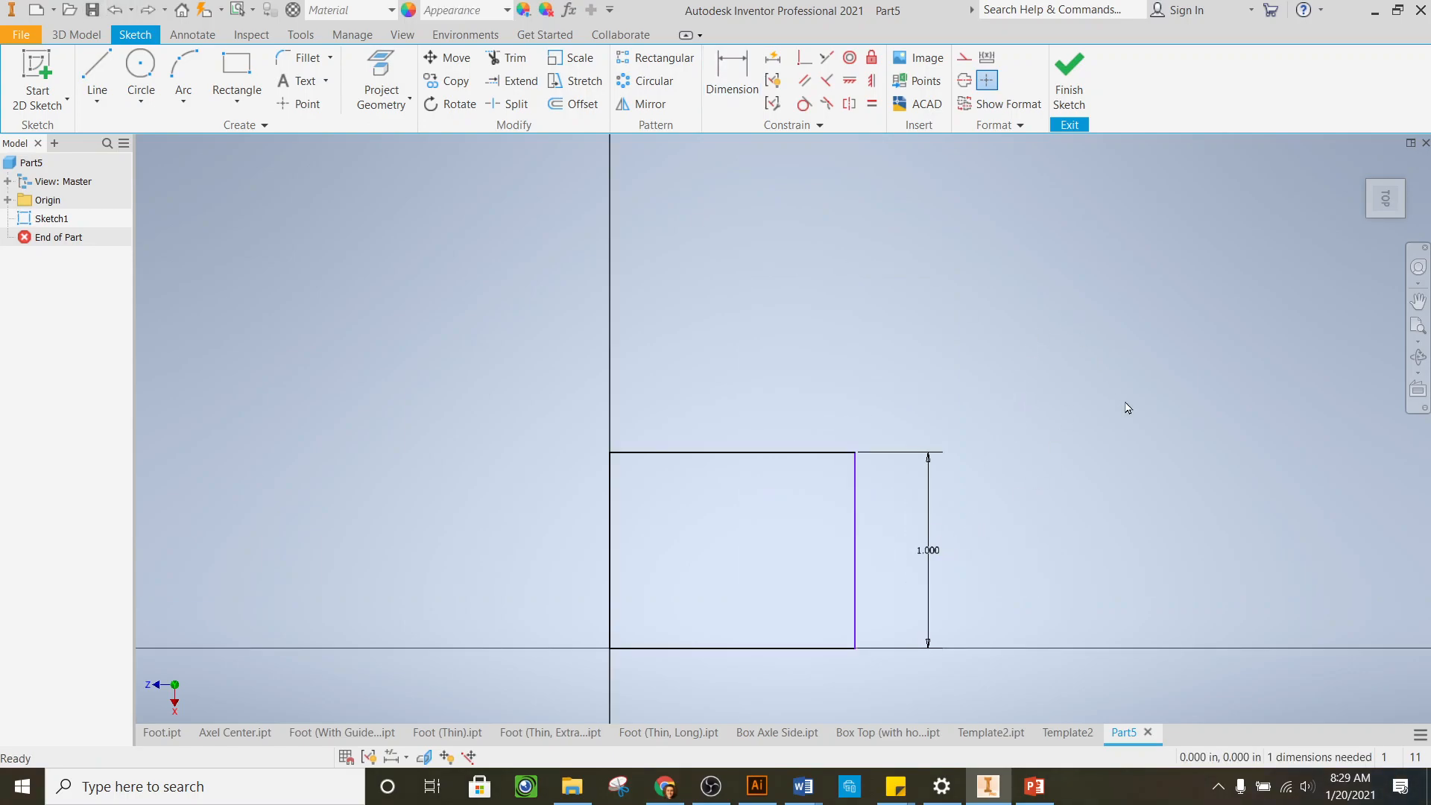
Dimension the width between the rectangle's vertical sides as equal to the height dimension d0, and finish the sketch
{"action": "left_click", "coordinate": [731, 67]}
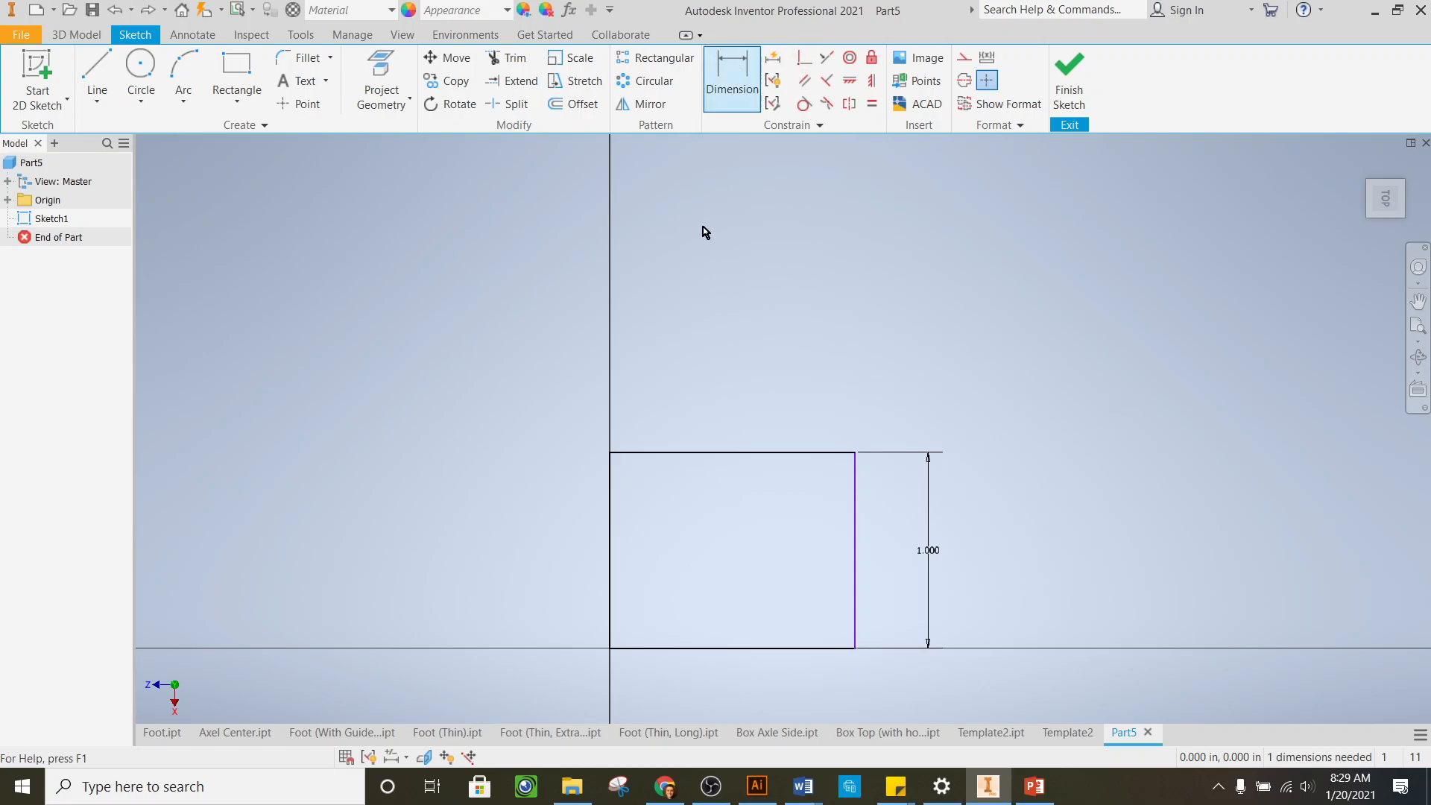
{"action": "left_click", "coordinate": [612, 518]}
{"action": "left_click", "coordinate": [857, 515]}
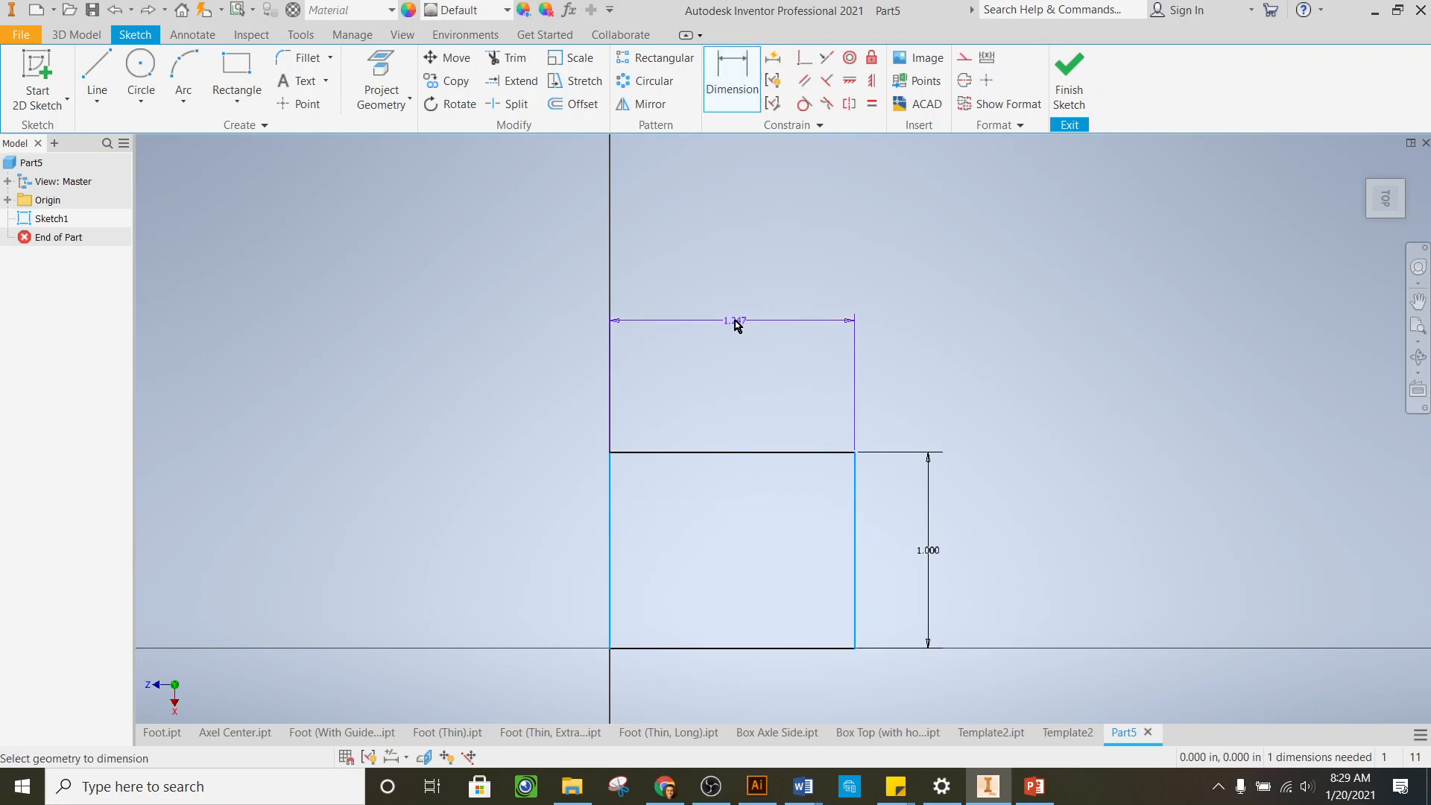
{"action": "left_click", "coordinate": [738, 323]}
{"action": "left_click", "coordinate": [930, 549]}
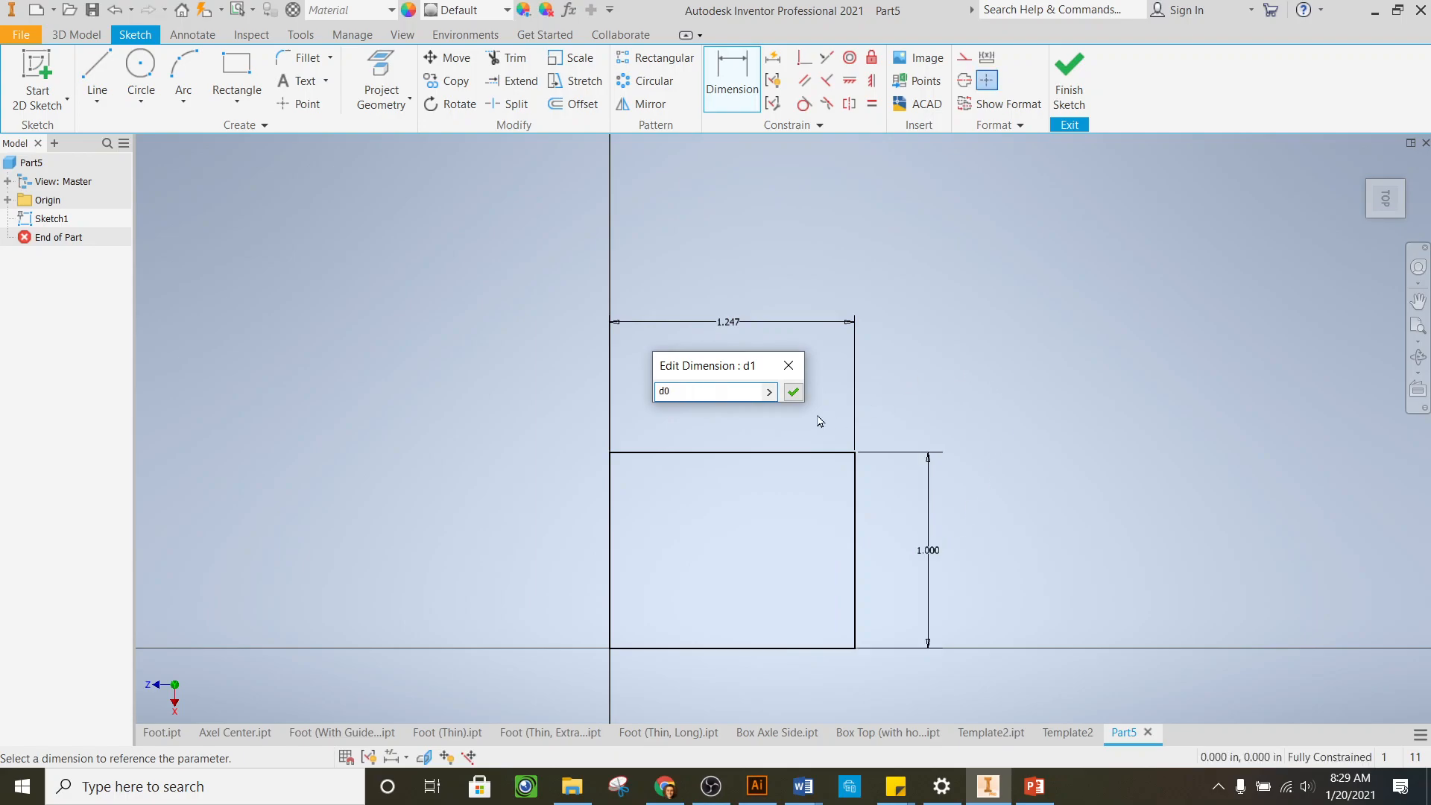
{"action": "left_click", "coordinate": [793, 391]}
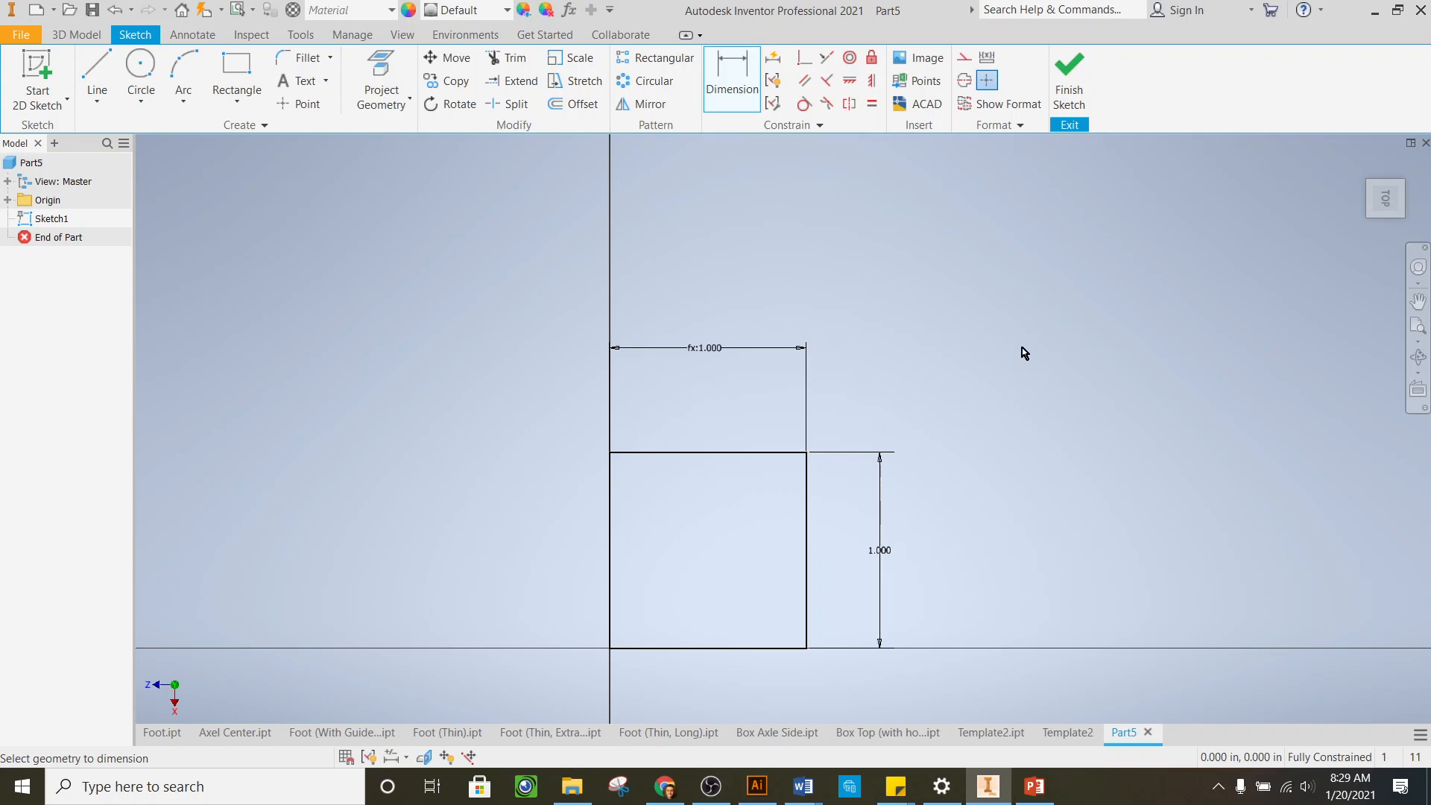
{"action": "left_click", "coordinate": [1070, 80]}
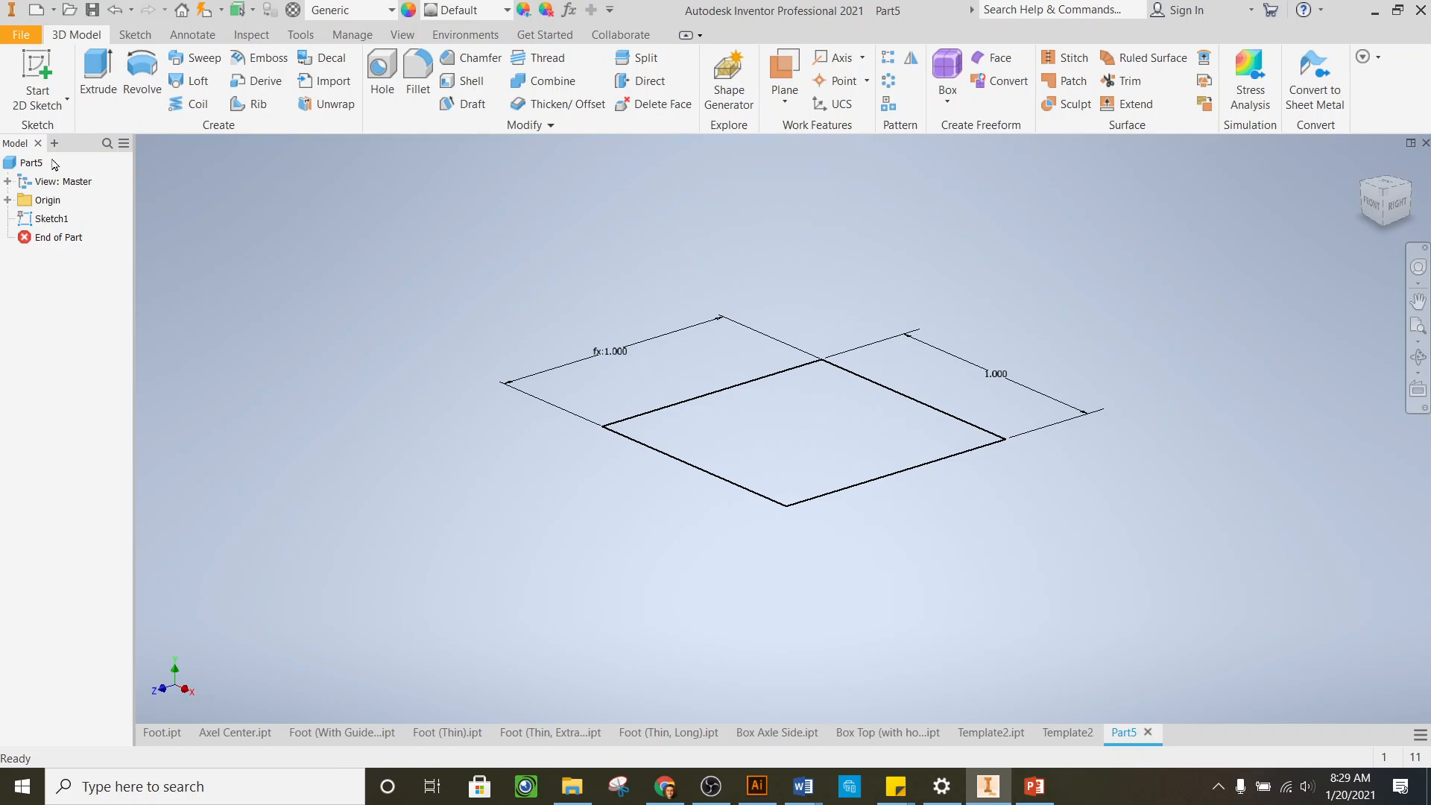
Extrude the square profile upward by a distance linked to its side dimension d0
{"action": "left_click", "coordinate": [89, 60]}
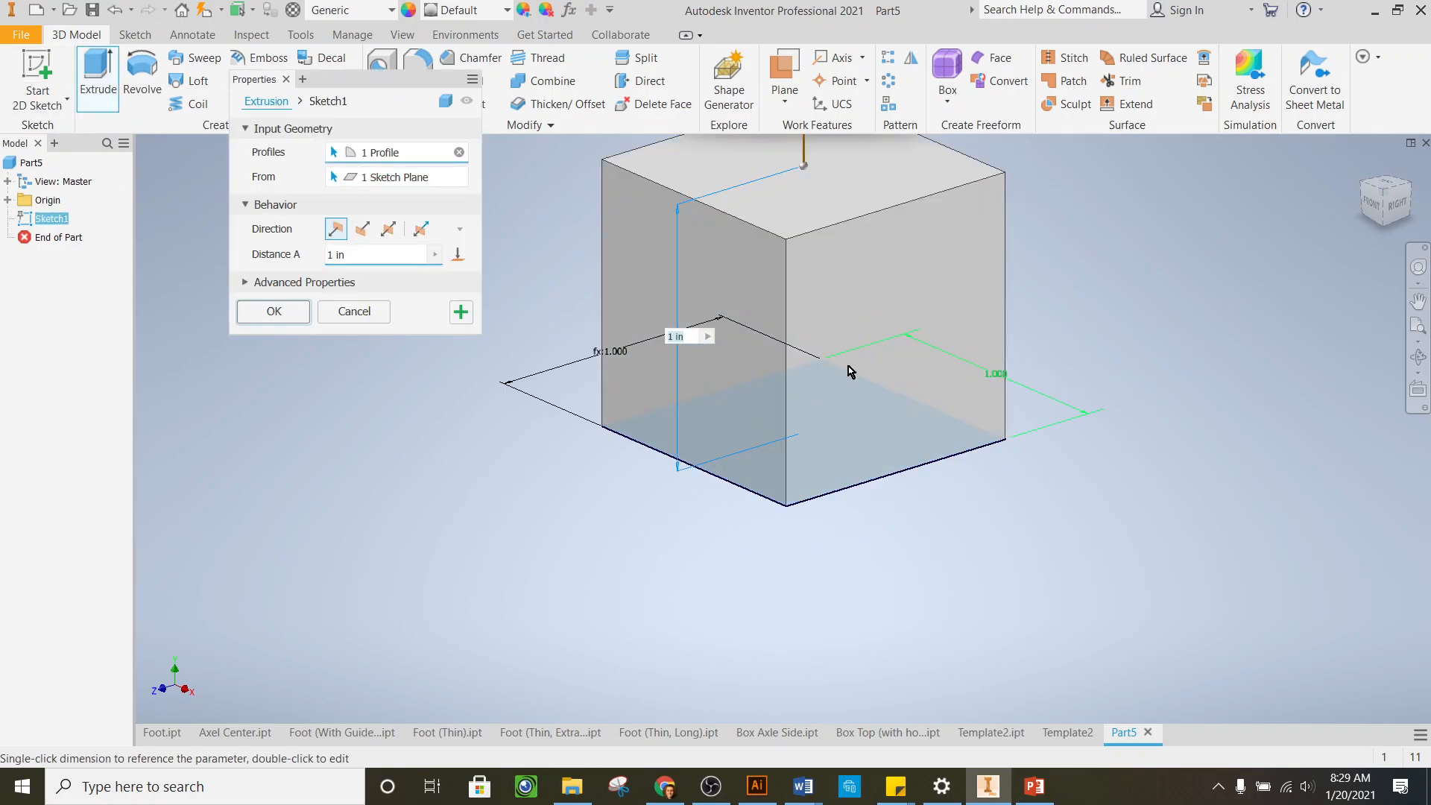
{"action": "scroll", "coordinate": [847, 470], "scroll_direction": "down", "scroll_amount": 3}
{"action": "scroll", "coordinate": [876, 399], "scroll_direction": "up", "scroll_amount": 3}
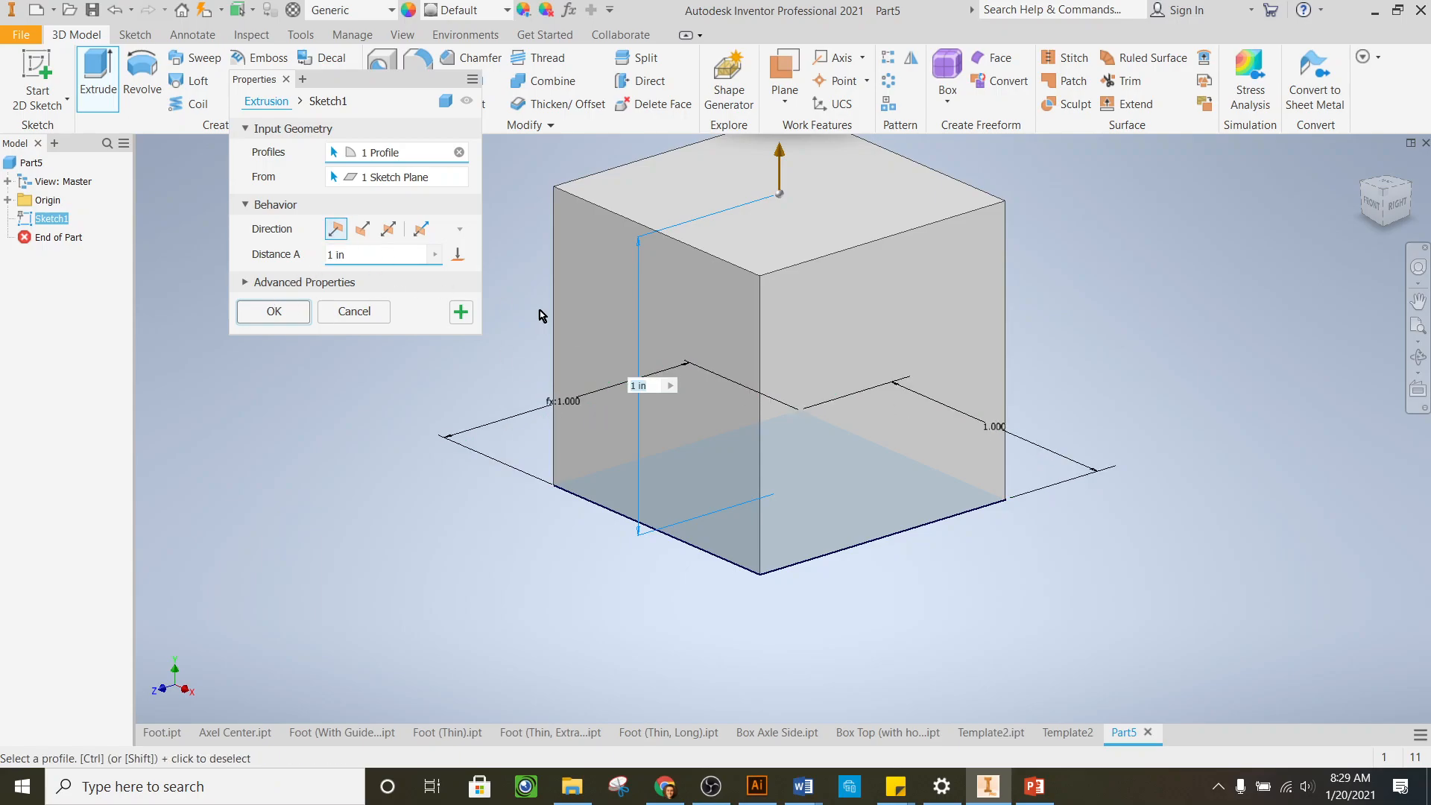
{"action": "left_click", "coordinate": [1022, 438]}
{"action": "left_click", "coordinate": [276, 313]}
{"action": "scroll", "coordinate": [978, 394], "scroll_direction": "down", "scroll_amount": 2}
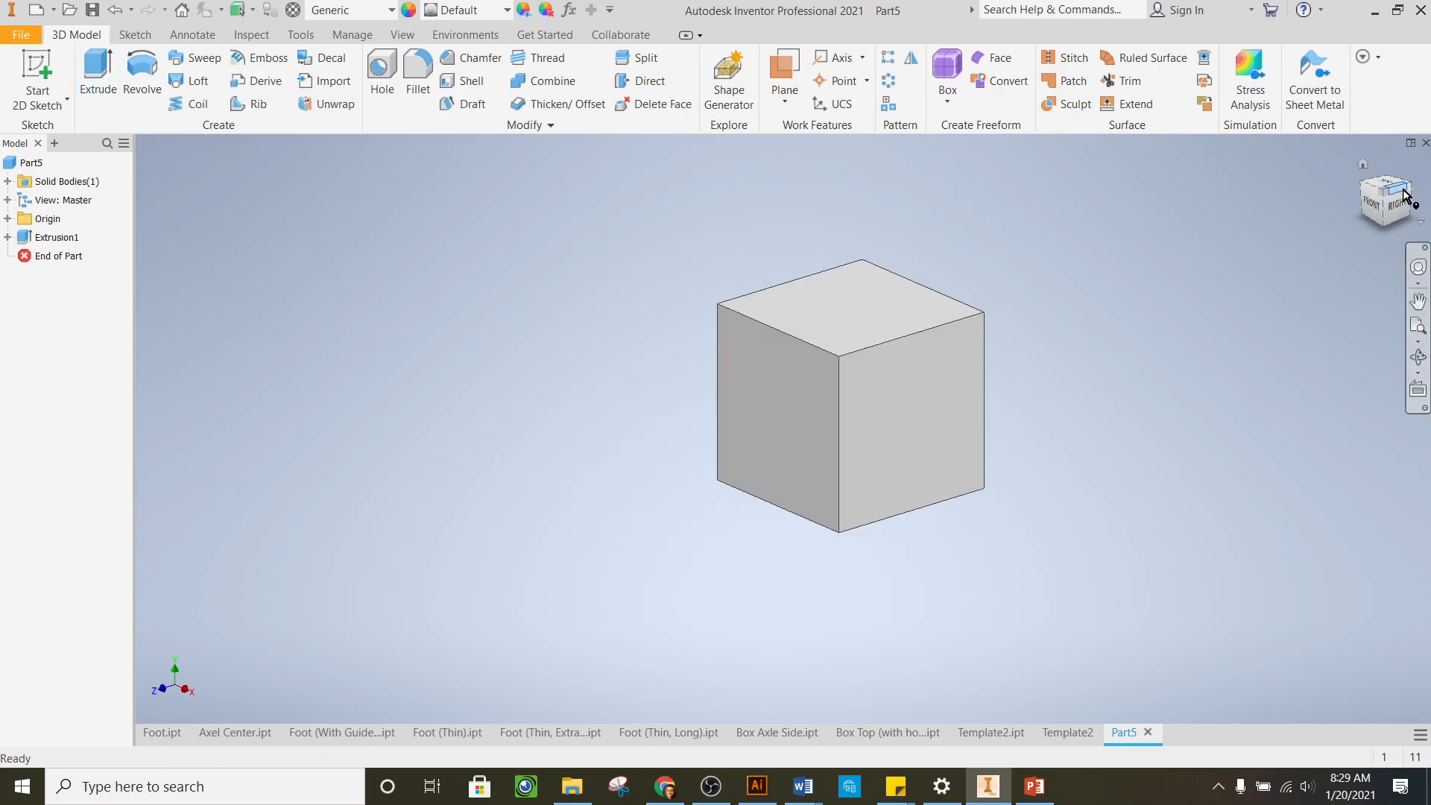
Undo the extrusion and extrude the square profile again with its distance set to d0
{"action": "left_click", "coordinate": [118, 16]}
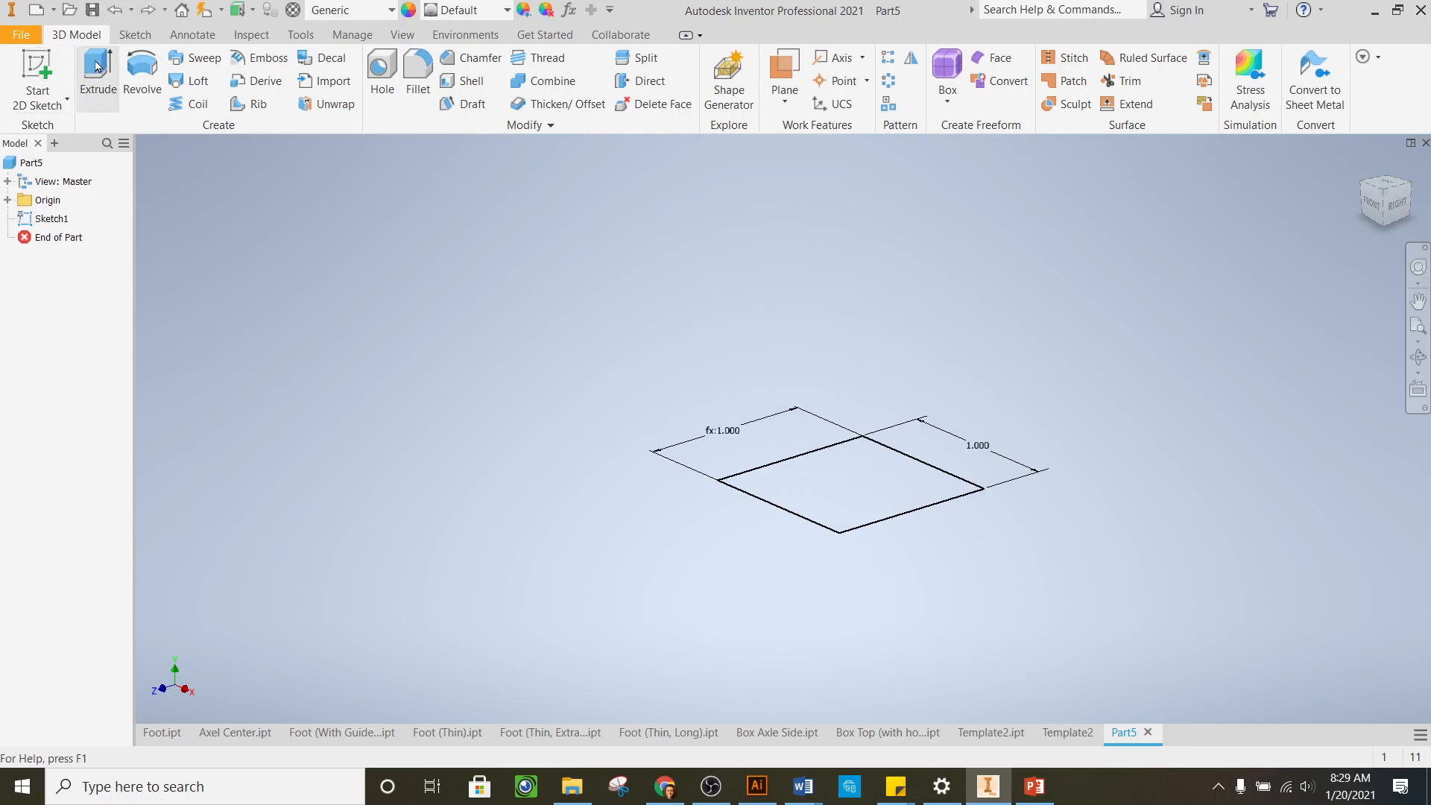
{"action": "left_click", "coordinate": [95, 65]}
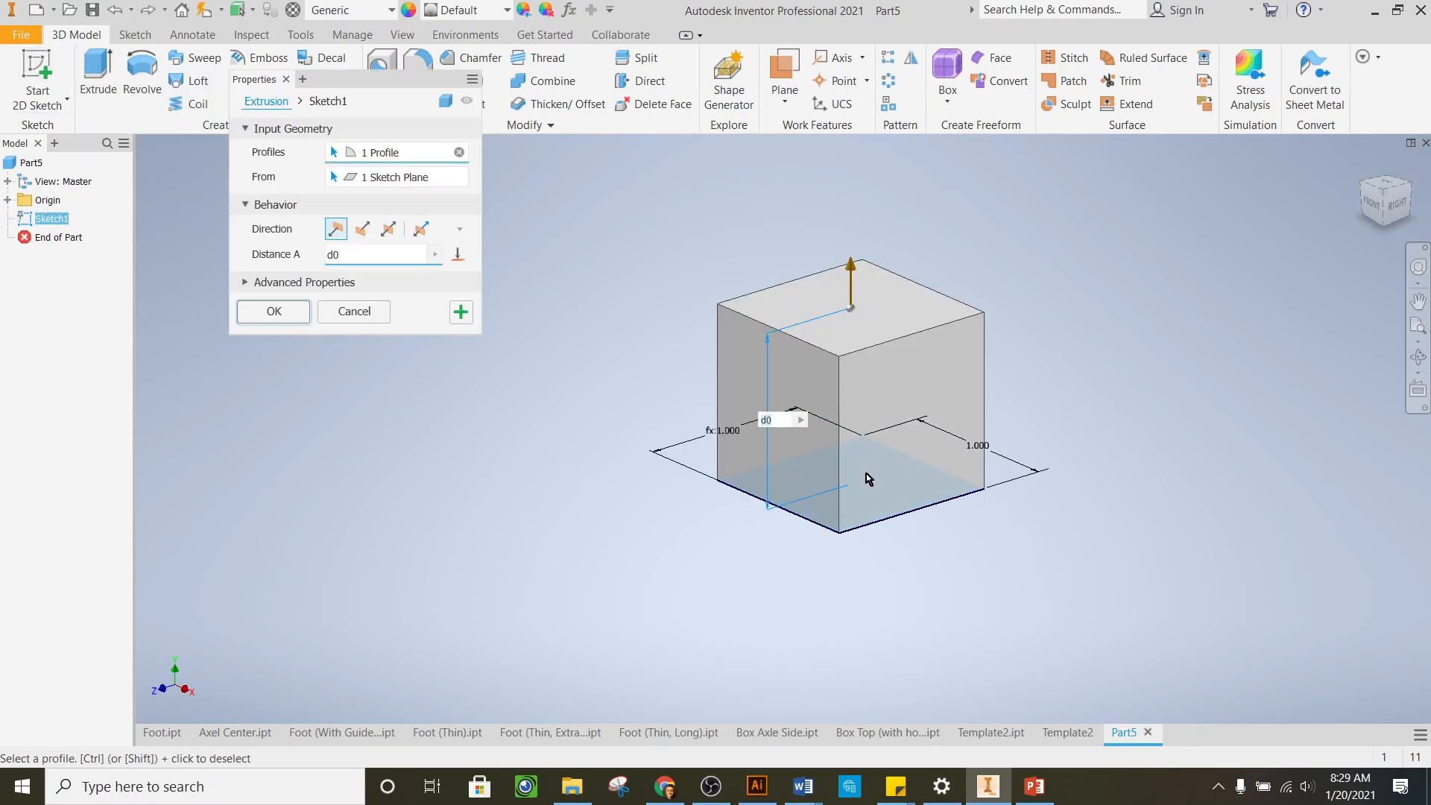
{"action": "scroll", "coordinate": [866, 473], "scroll_direction": "up", "scroll_amount": 2}
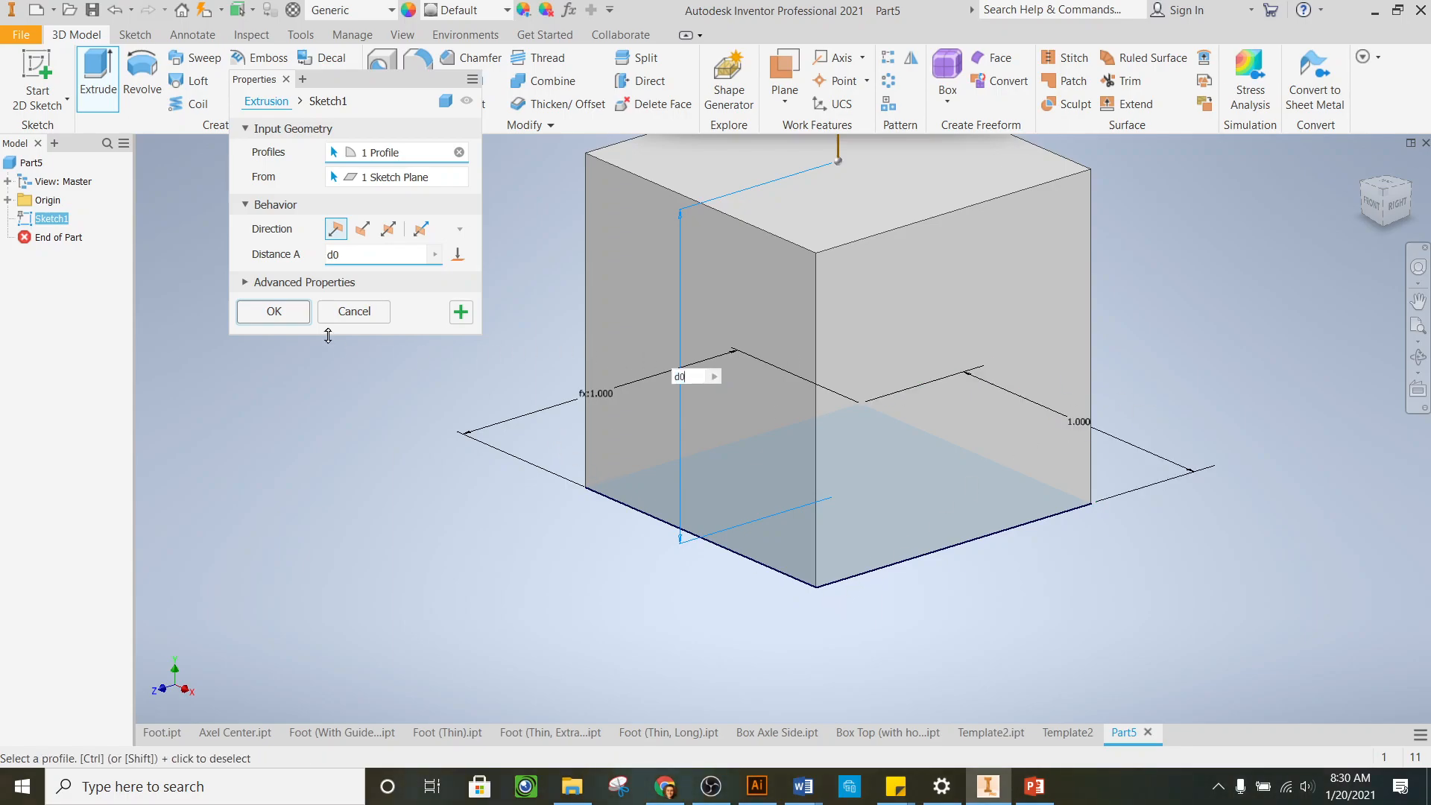
{"action": "left_click", "coordinate": [274, 311]}
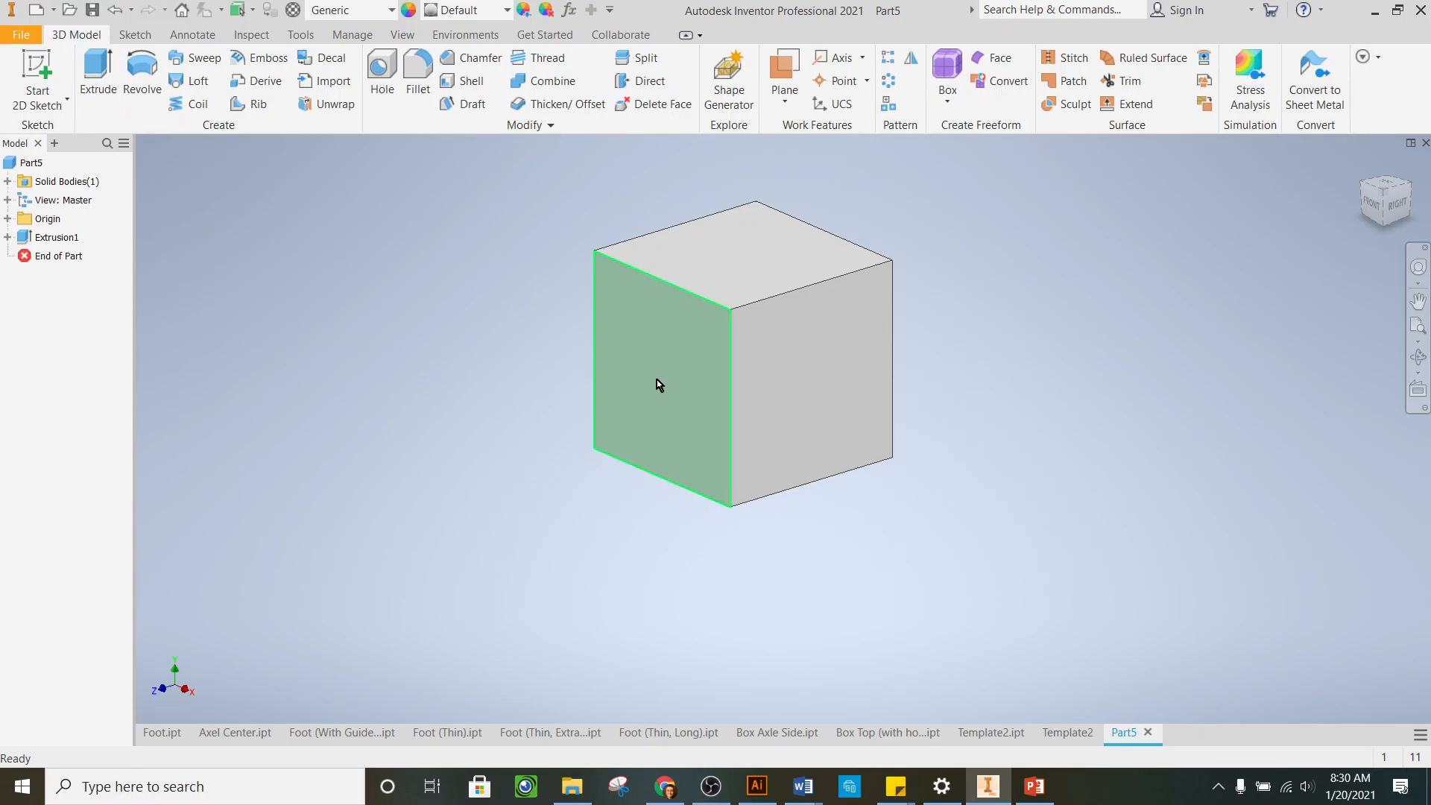
Set the cube's driving dimension d0 to 3 in in the model parameters
{"action": "mouse_move", "coordinate": [657, 379]}
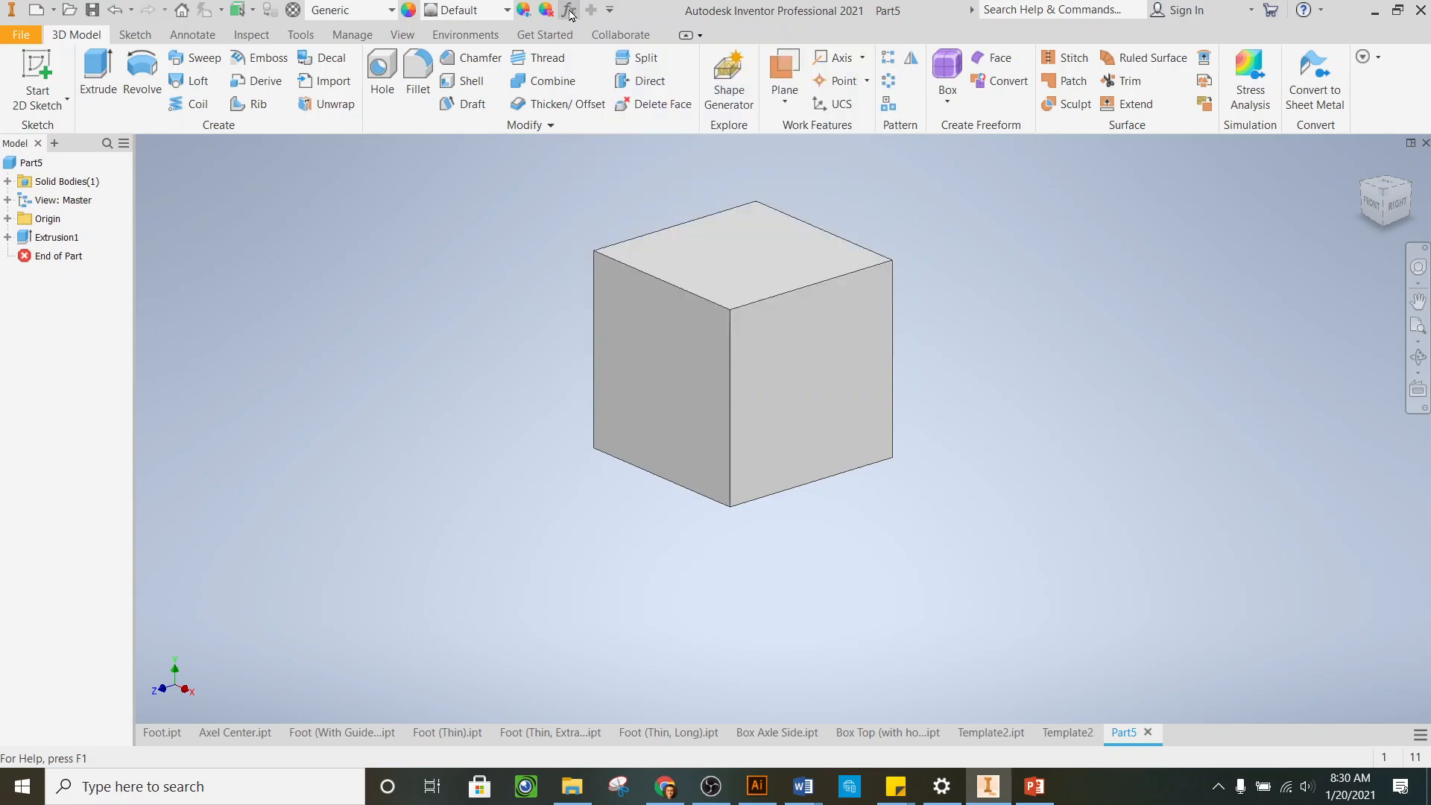
{"action": "left_click", "coordinate": [568, 10]}
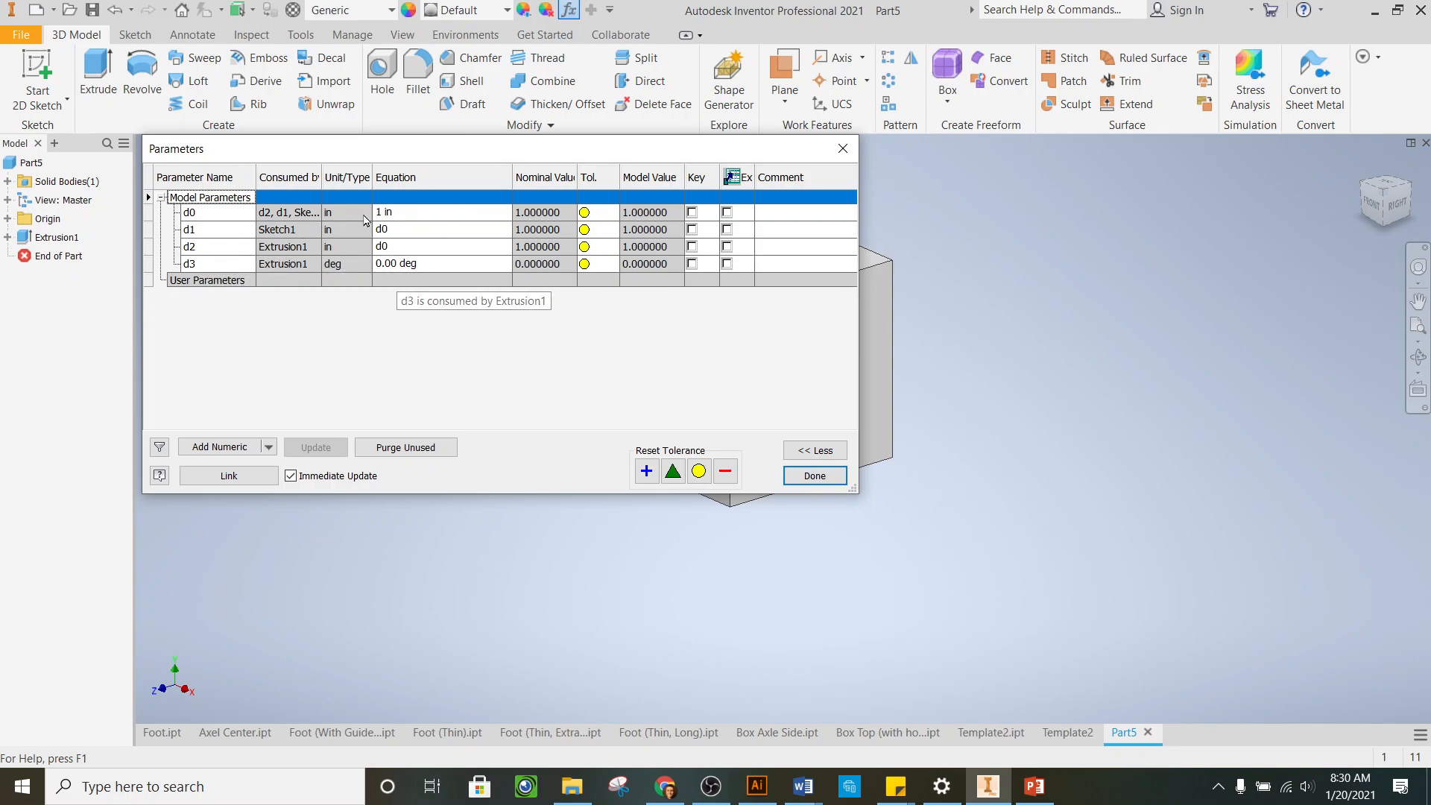
{"action": "left_click", "coordinate": [399, 214]}
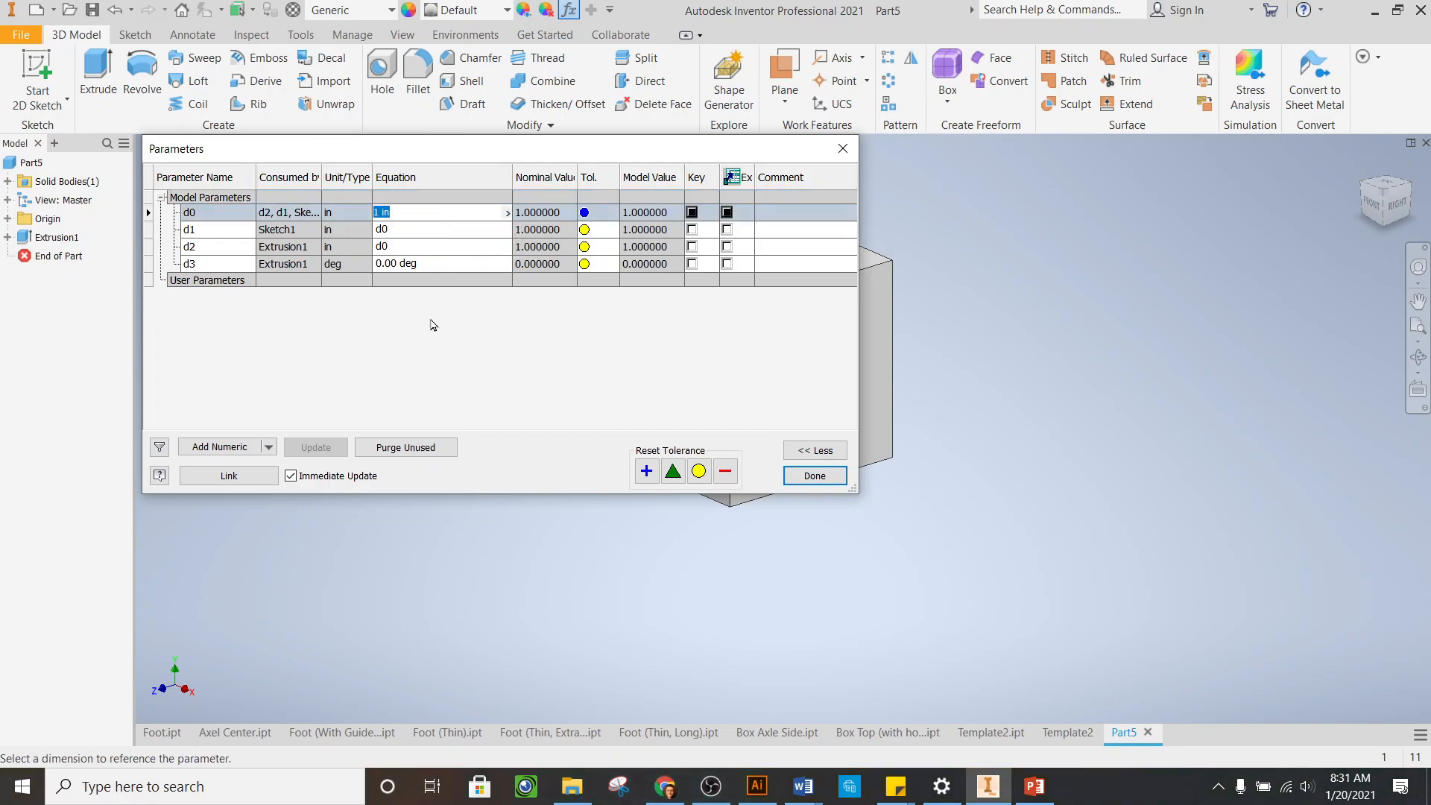
{"action": "scroll", "coordinate": [1028, 365], "scroll_direction": "down", "scroll_amount": 5}
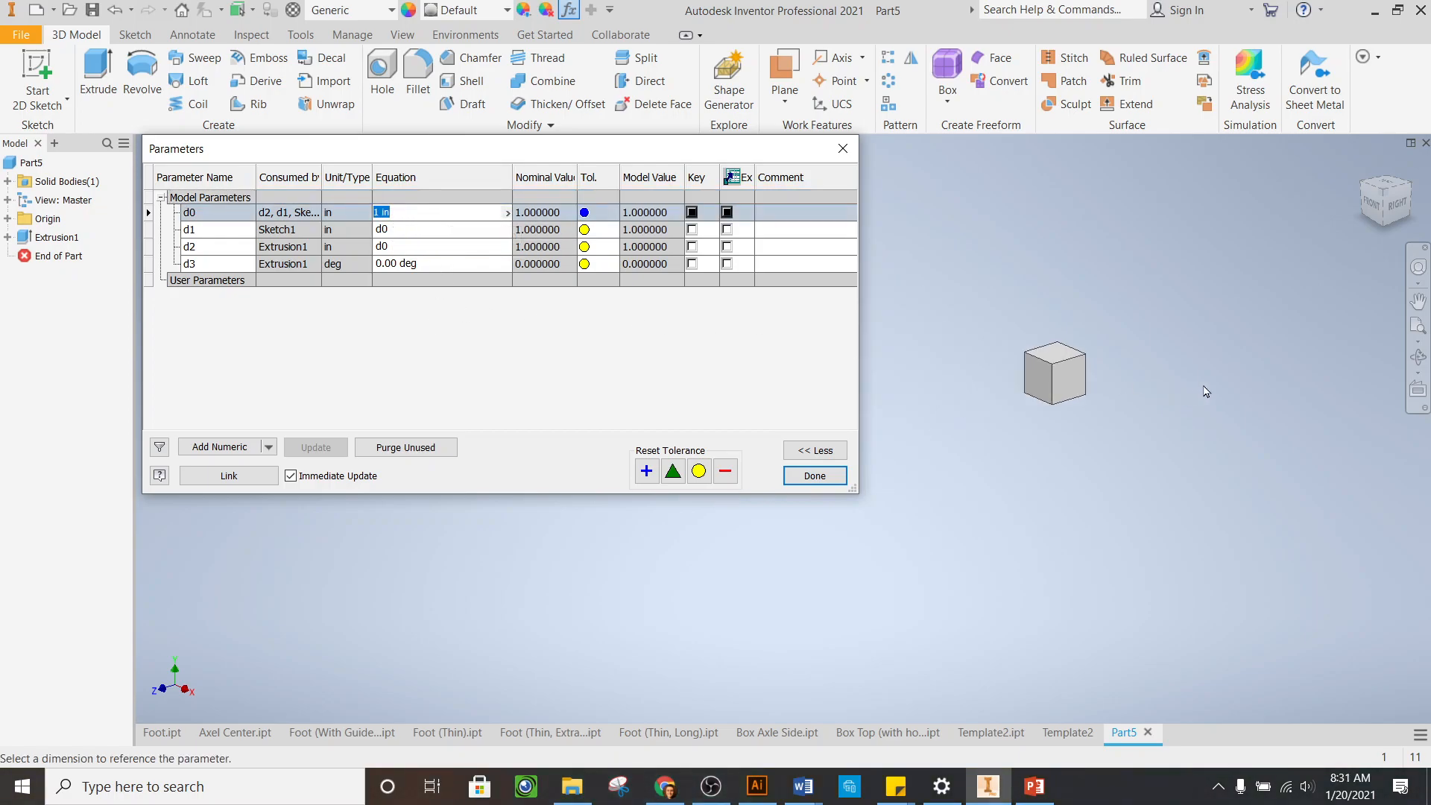
{"action": "scroll", "coordinate": [1207, 392], "scroll_direction": "up", "scroll_amount": 3}
{"action": "scroll", "coordinate": [1003, 377], "scroll_direction": "down", "scroll_amount": 2}
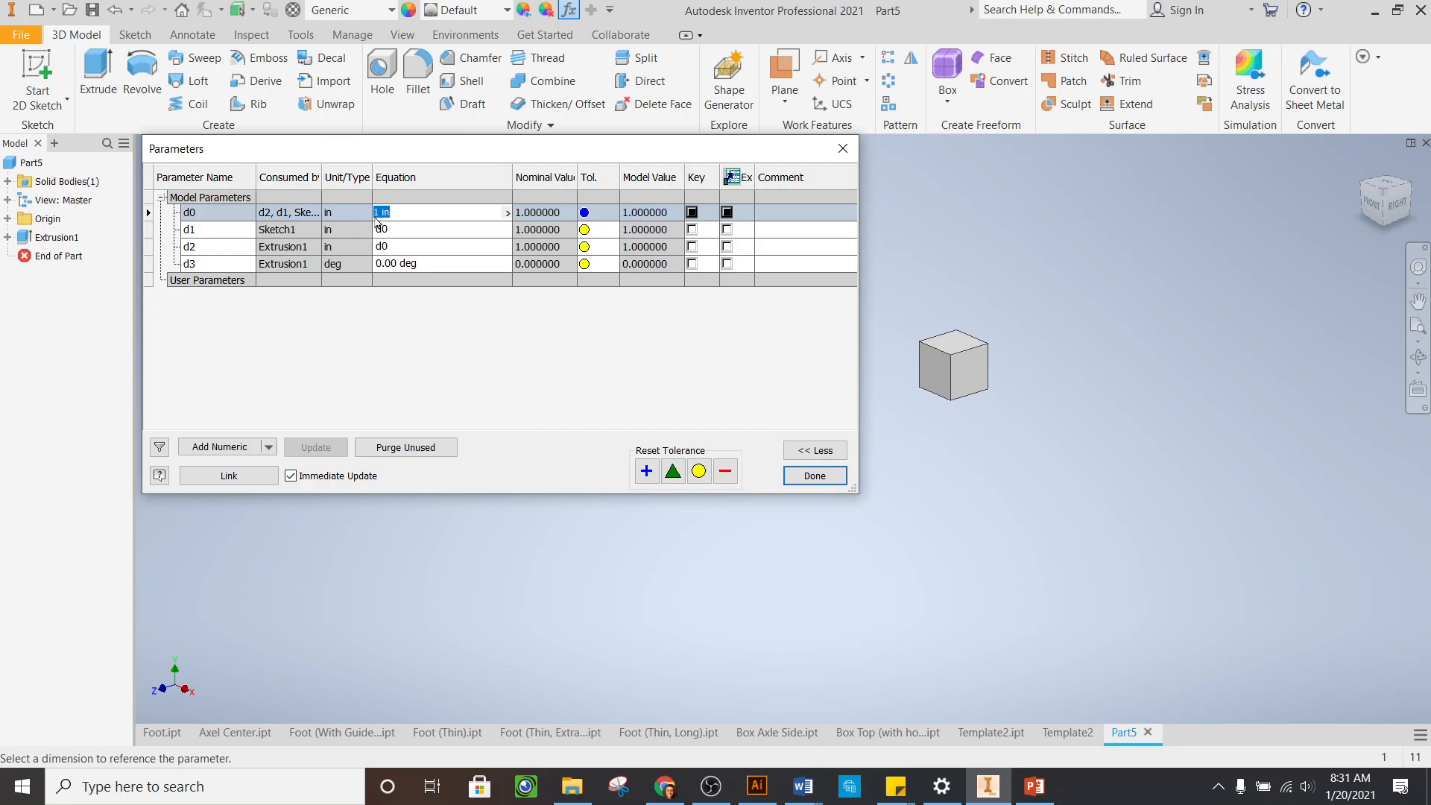
{"action": "scroll", "coordinate": [1148, 374], "scroll_direction": "down", "scroll_amount": 2}
{"action": "scroll", "coordinate": [969, 363], "scroll_direction": "up", "scroll_amount": 3}
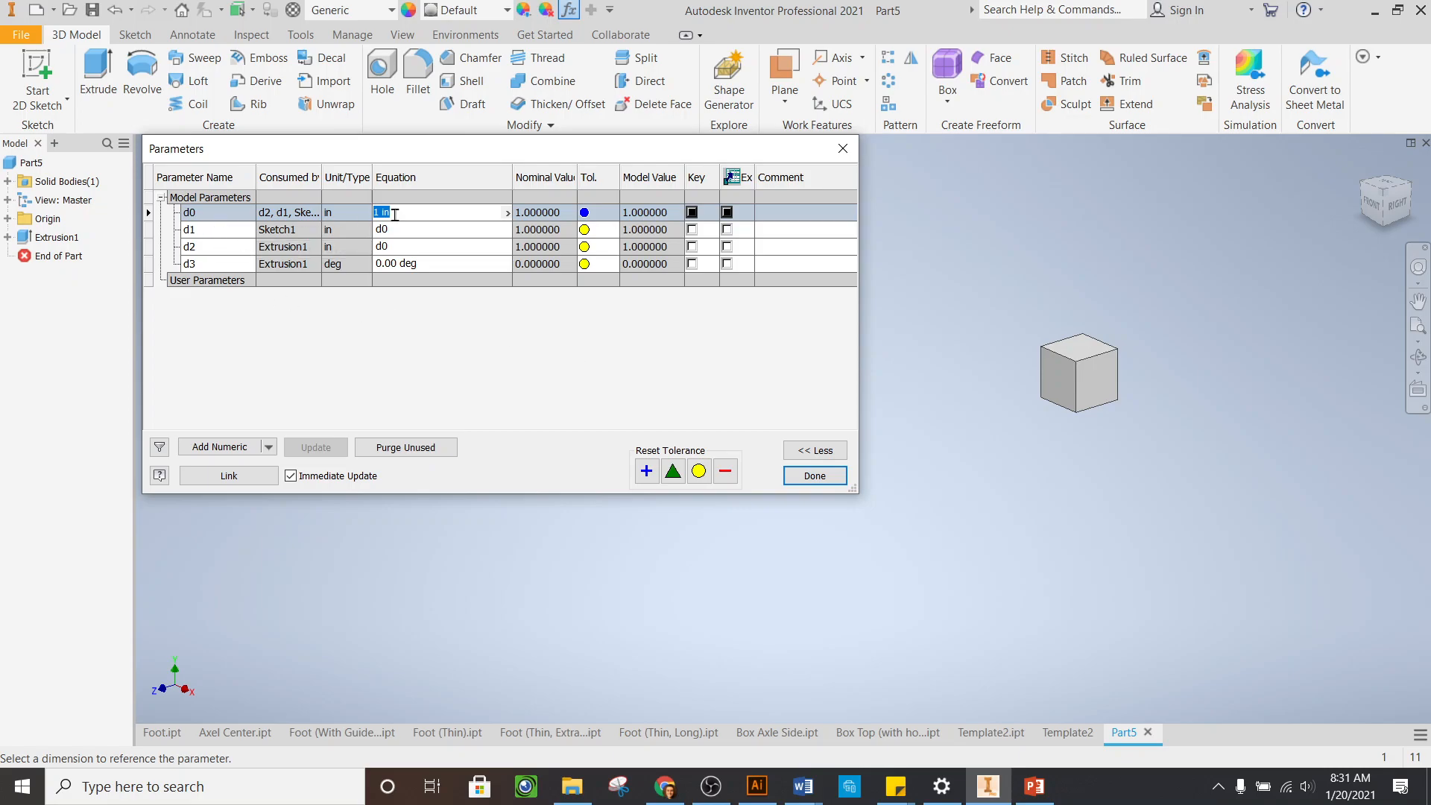
{"action": "type", "text": "3"}
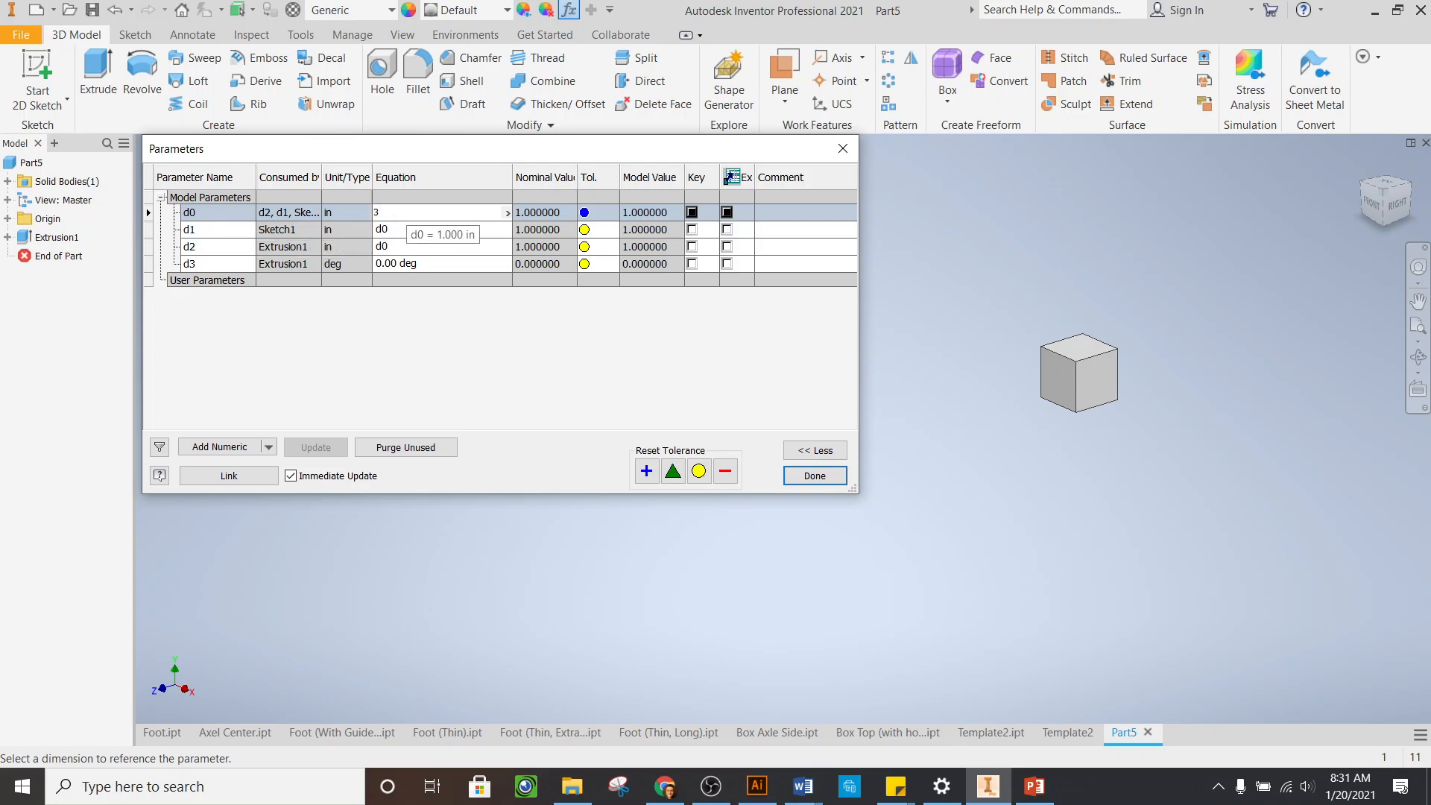
{"action": "key", "text": "Return"}
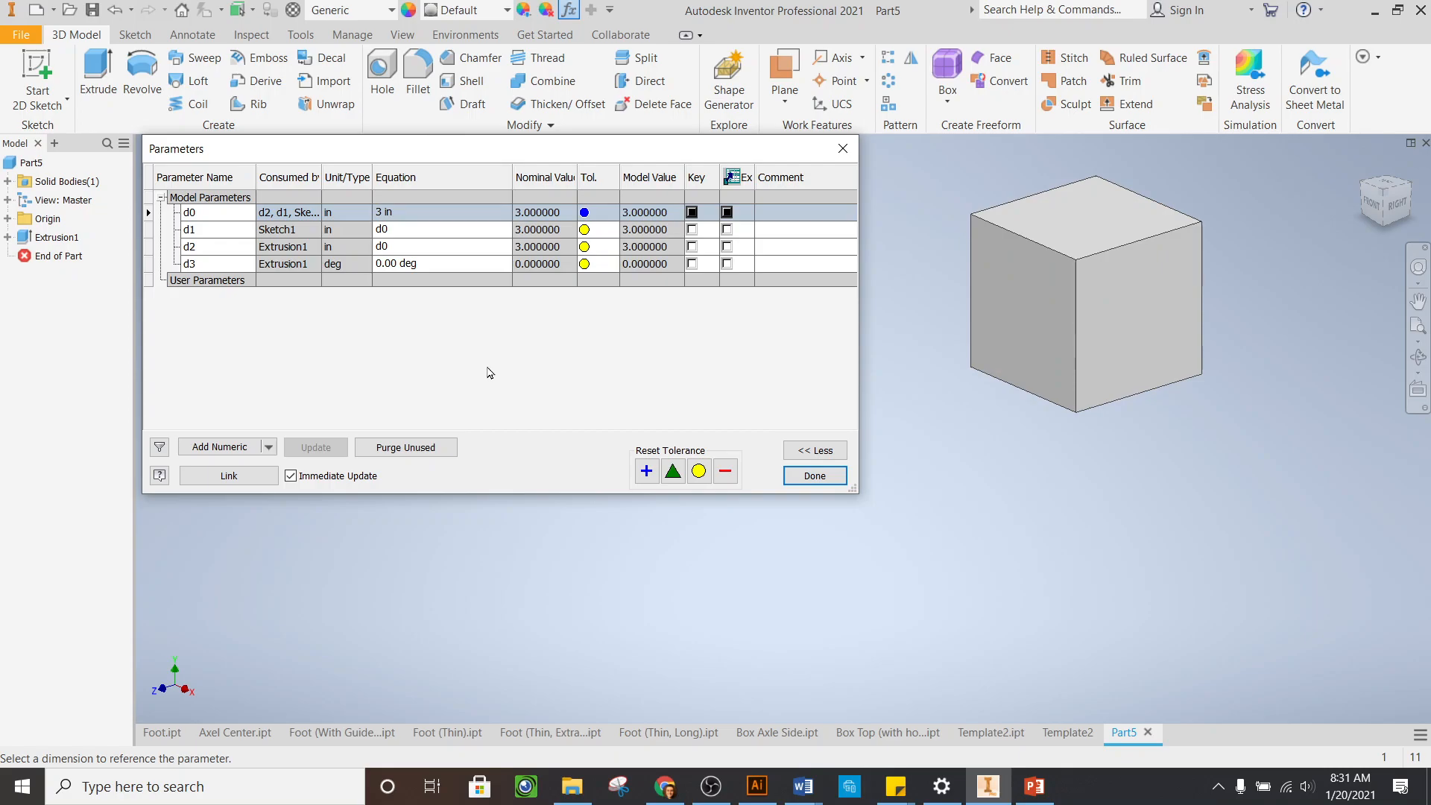
{"action": "left_click", "coordinate": [816, 477]}
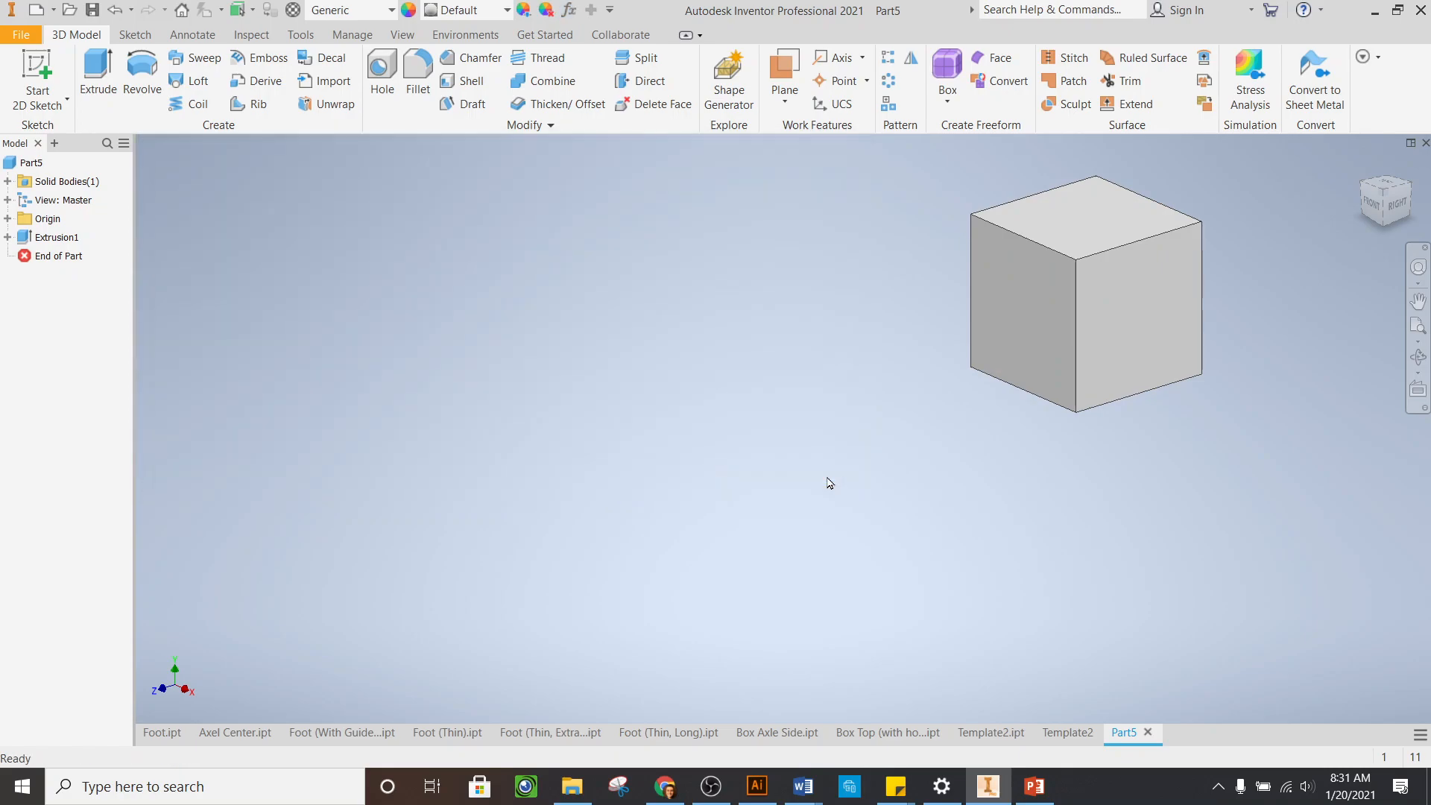
Set the model parameter d0 to 1.75 in to resize the whole cube
{"action": "left_click", "coordinate": [569, 15]}
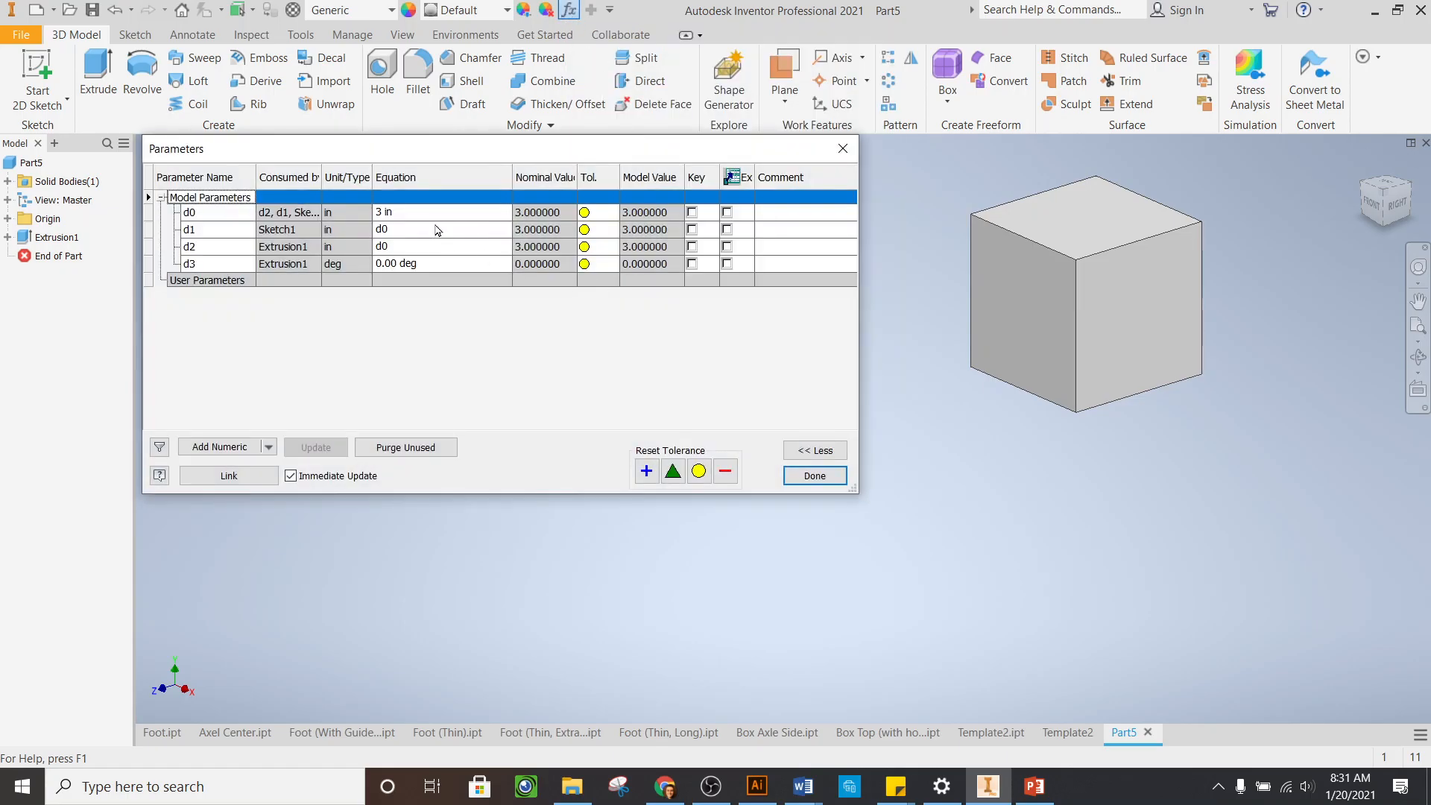
{"action": "left_click", "coordinate": [408, 212]}
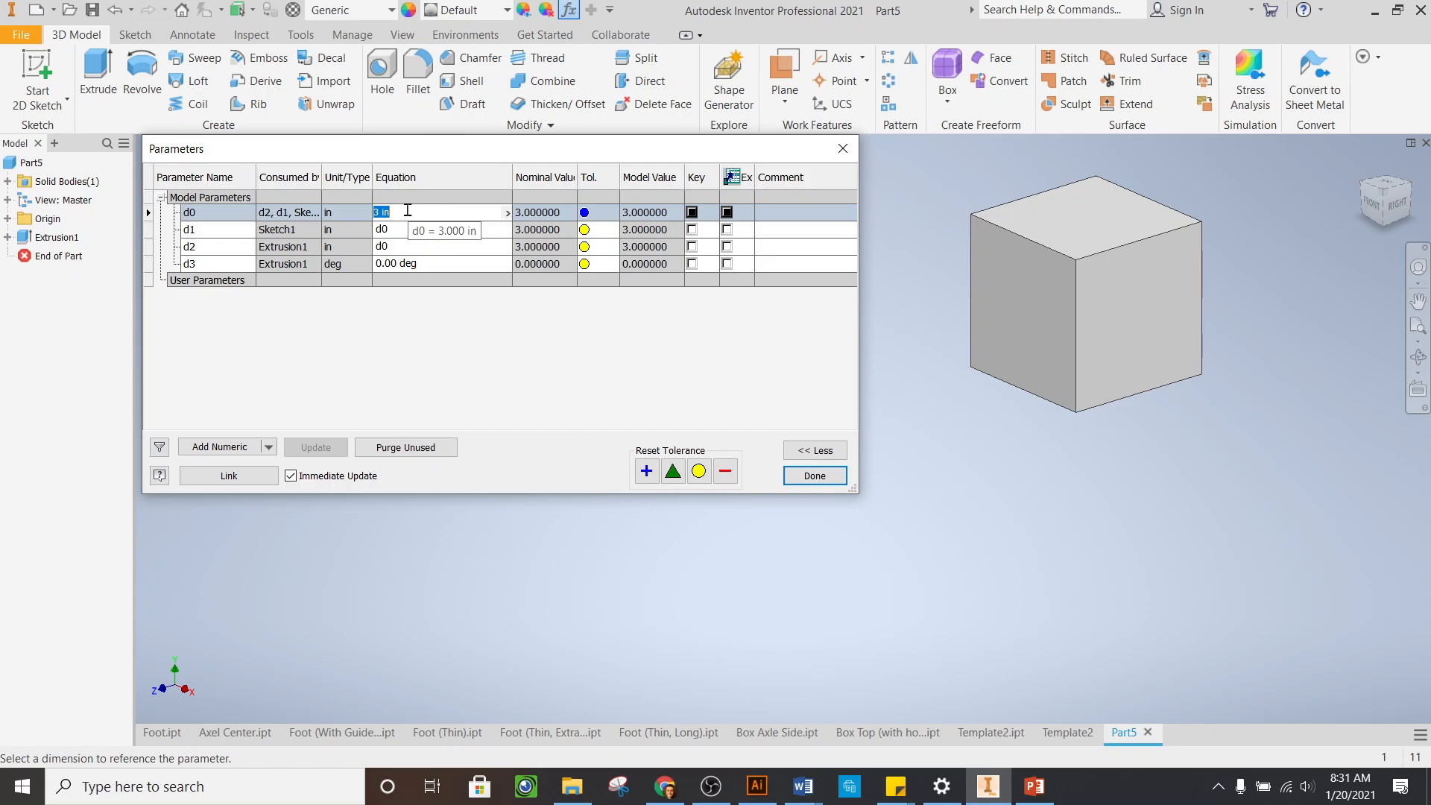
{"action": "type", "text": "1.75"}
{"action": "key", "text": "Return"}
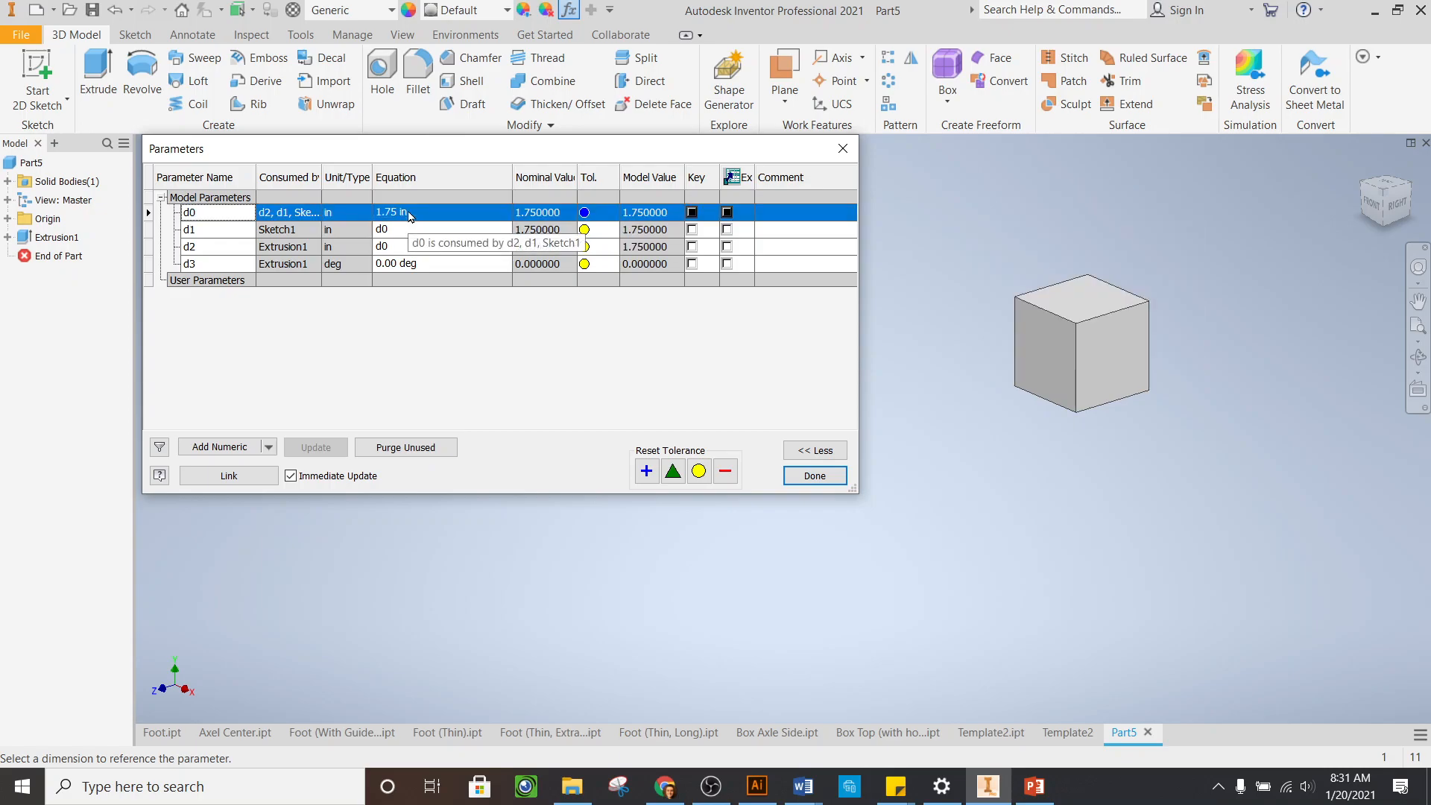
Set parameter d0 to 1 in and close the model parameters
{"action": "left_click", "coordinate": [408, 213]}
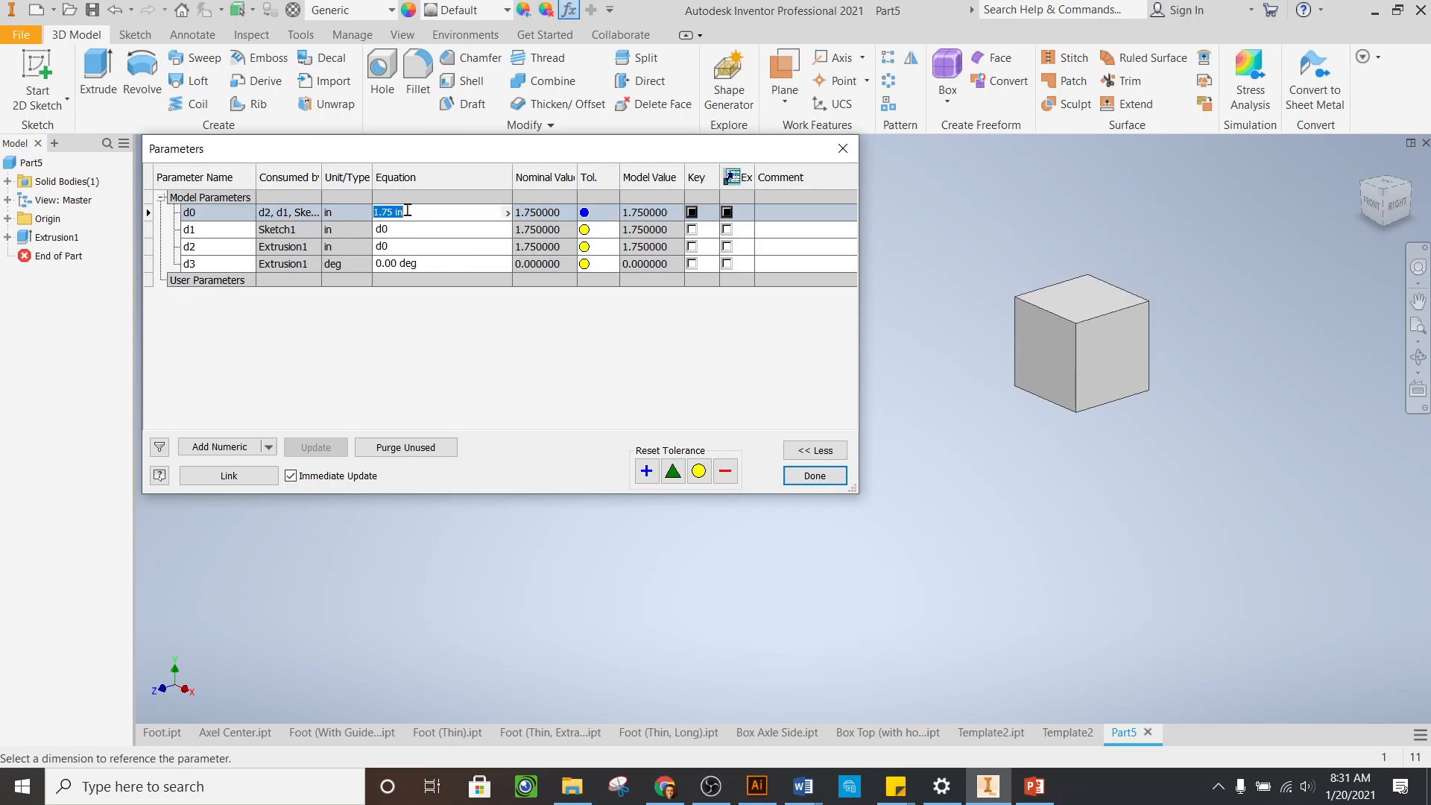
{"action": "type", "text": "1"}
{"action": "key", "text": "Return"}
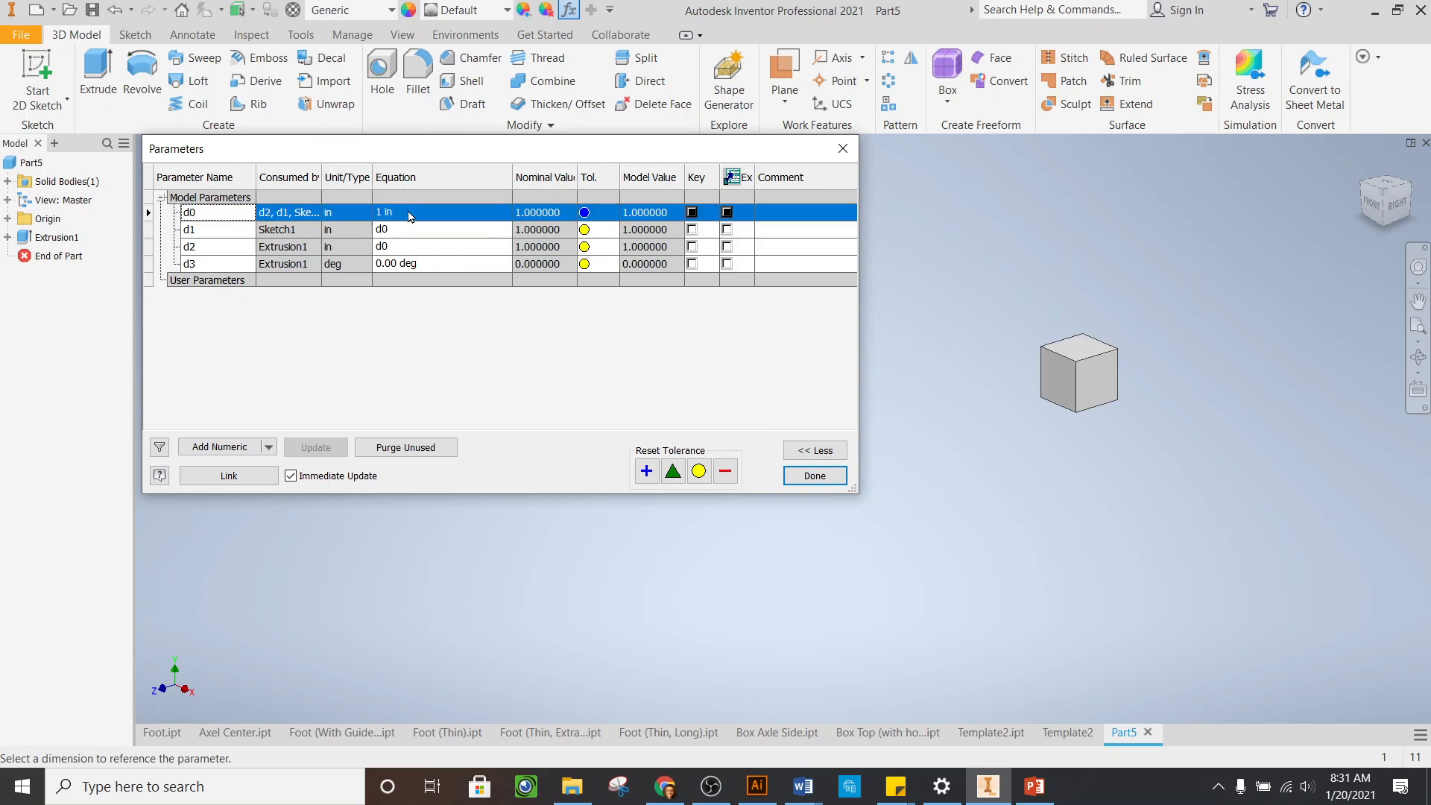
{"action": "scroll", "coordinate": [1121, 330], "scroll_direction": "down", "scroll_amount": 3}
{"action": "scroll", "coordinate": [1037, 510], "scroll_direction": "down", "scroll_amount": 3}
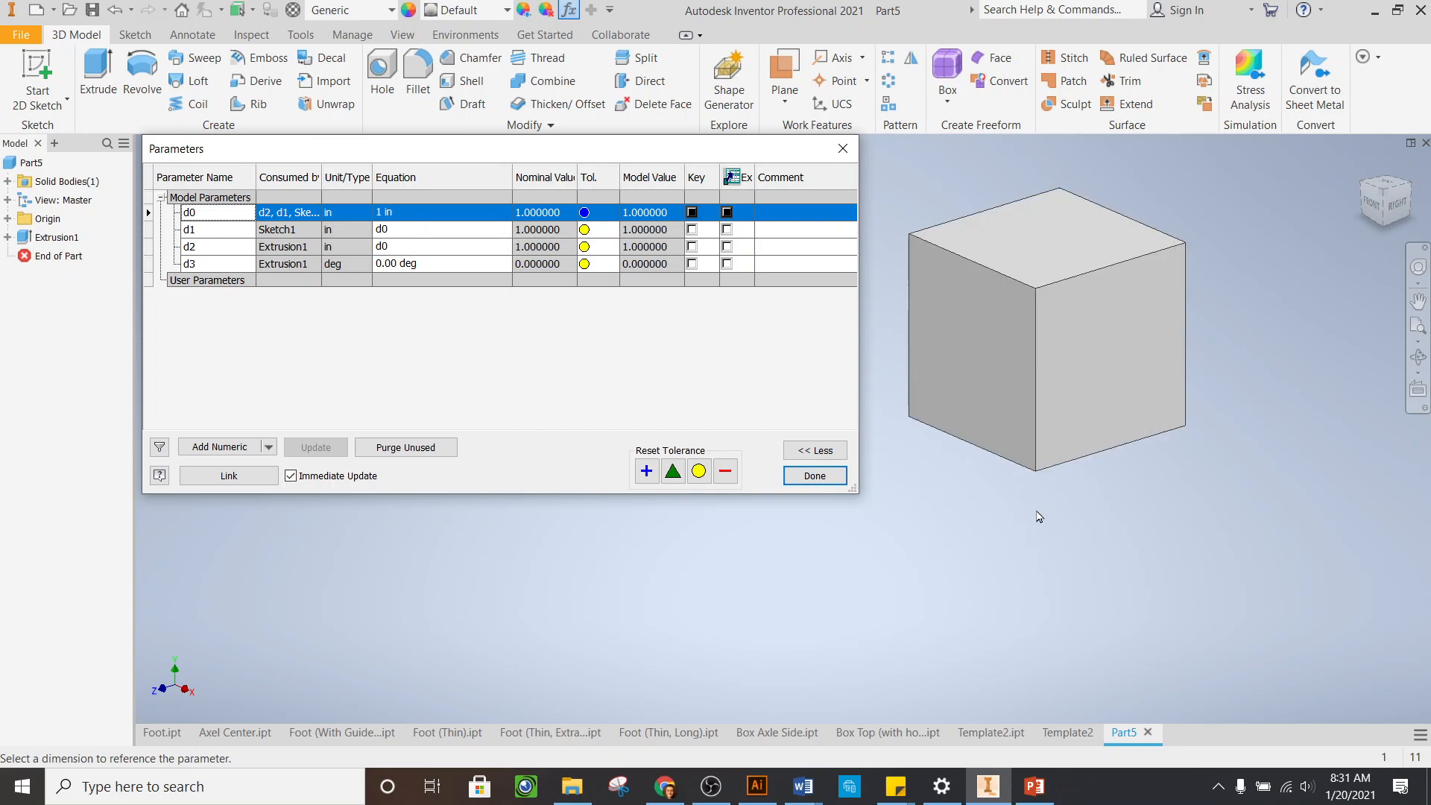
{"action": "scroll", "coordinate": [1037, 511], "scroll_direction": "up", "scroll_amount": 3}
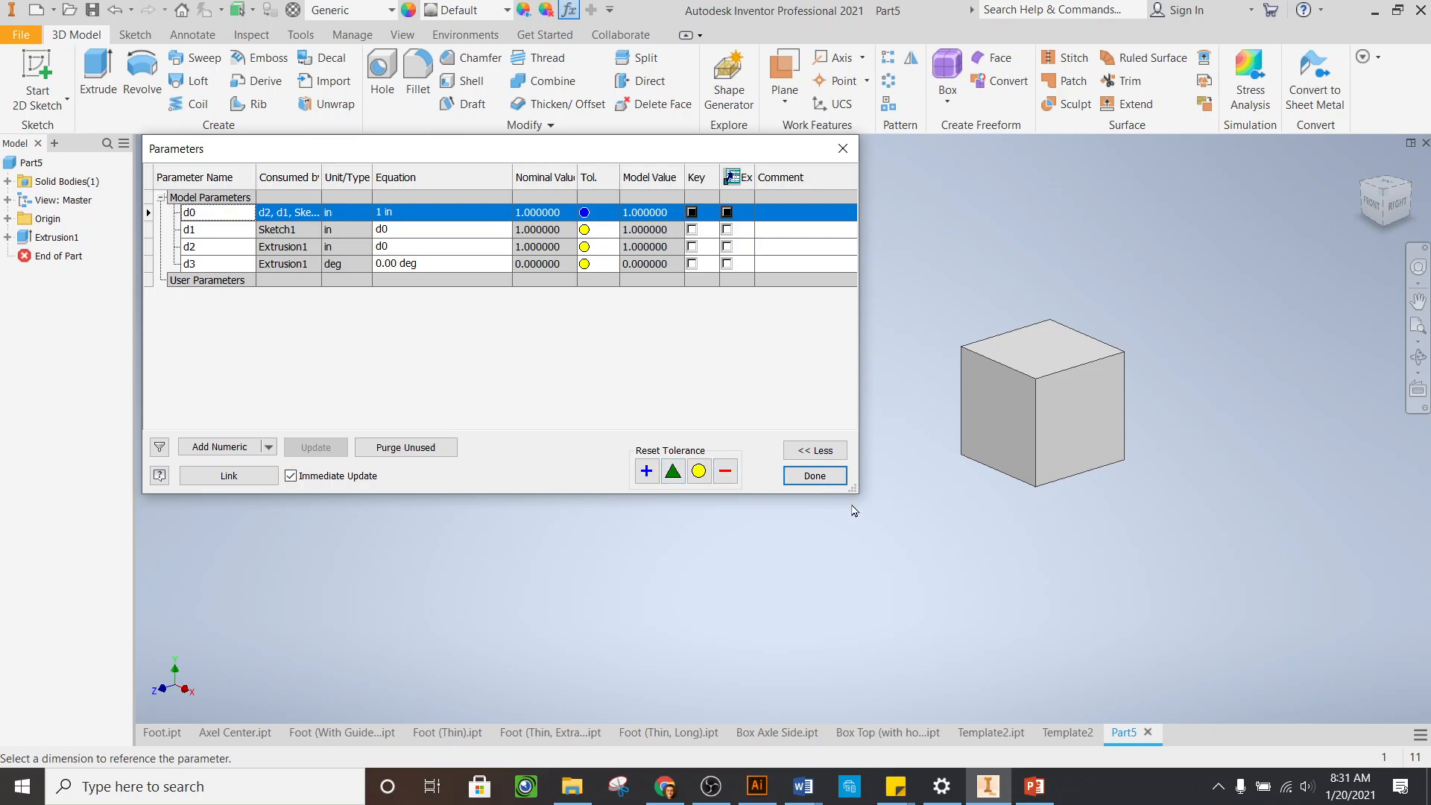
{"action": "left_click", "coordinate": [815, 476]}
Chamfer all edges of the cube with an equal distance of d0/10
{"action": "scroll", "coordinate": [455, 534], "scroll_direction": "up", "scroll_amount": 2}
{"action": "scroll", "coordinate": [776, 549], "scroll_direction": "down", "scroll_amount": 2}
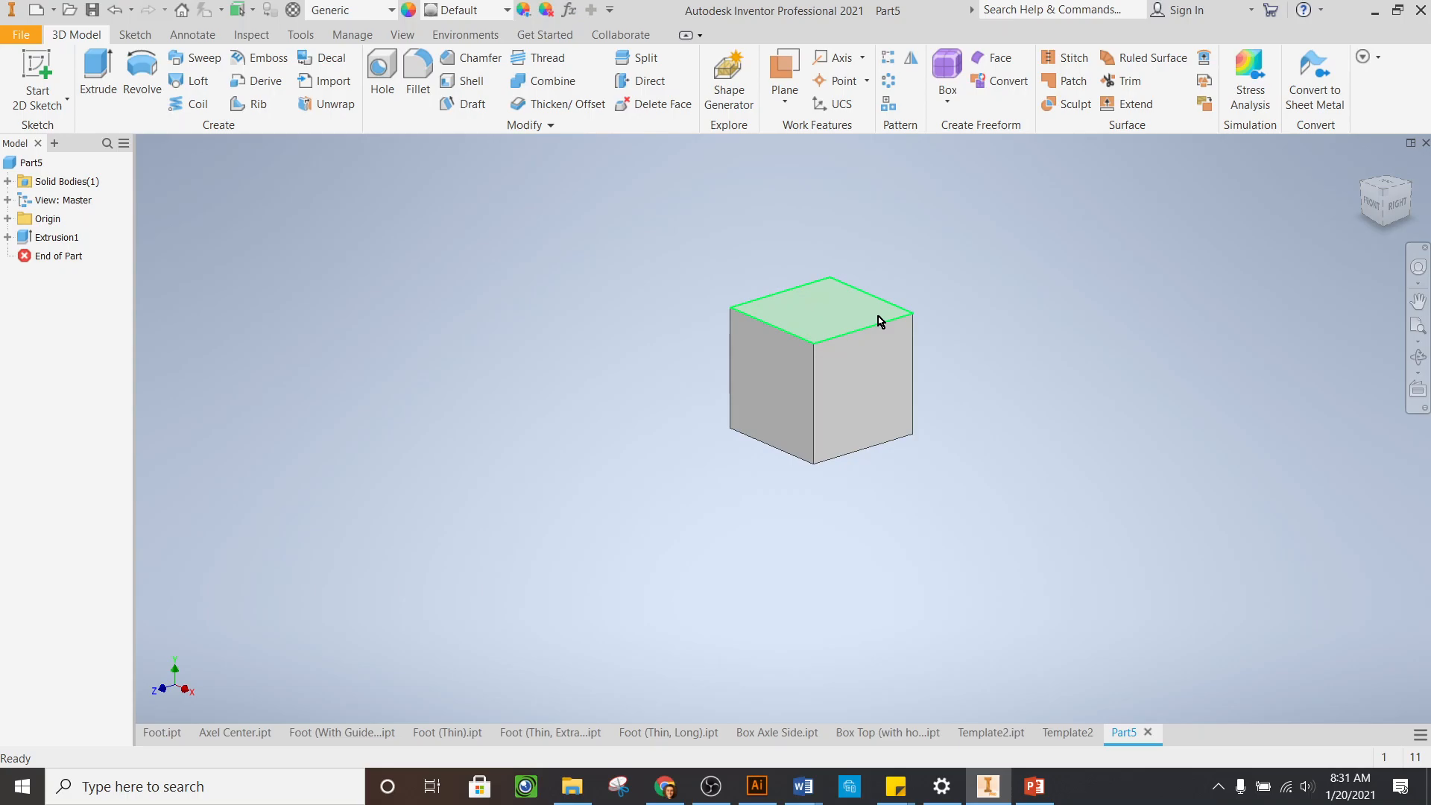
{"action": "mouse_move", "coordinate": [878, 316]}
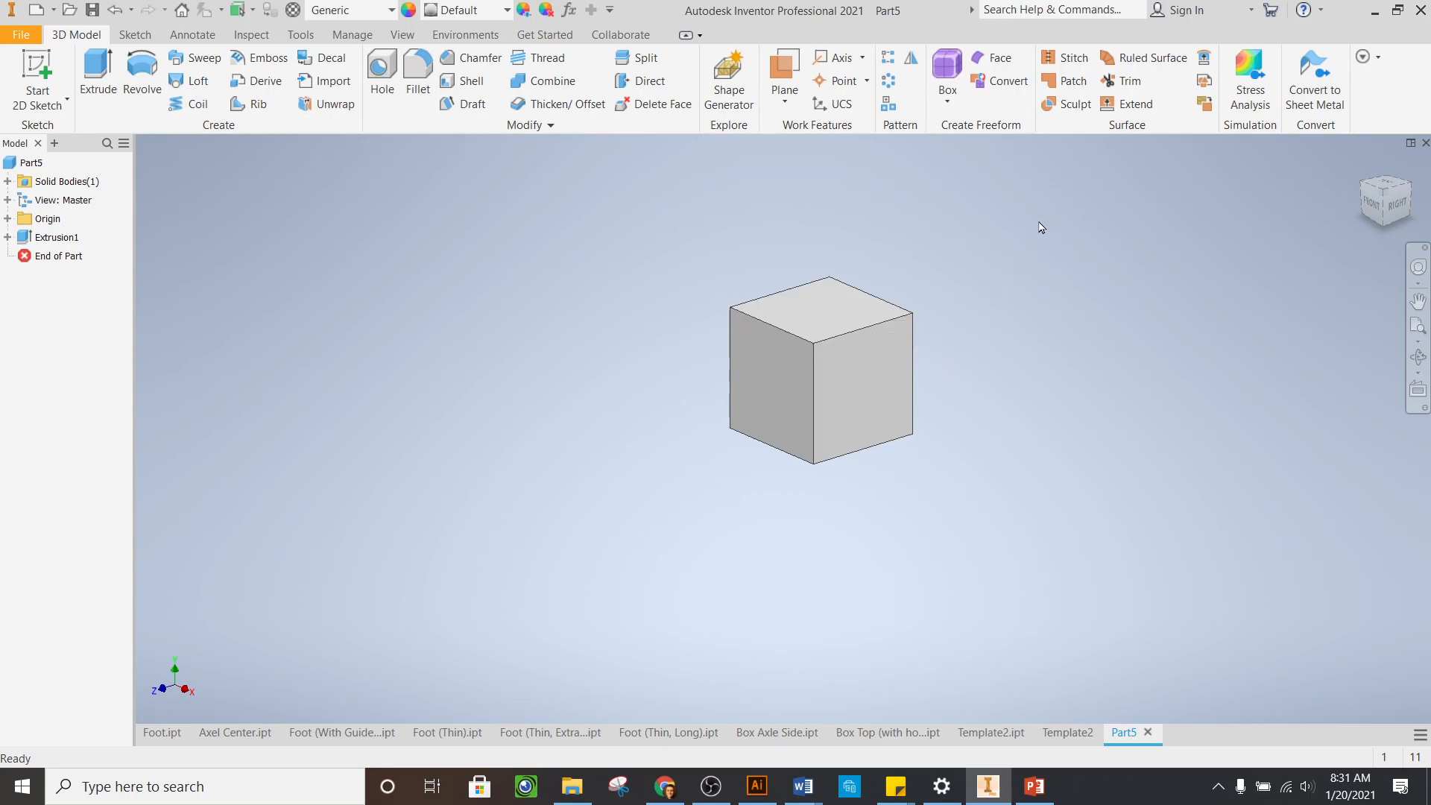
{"action": "left_click", "coordinate": [463, 62]}
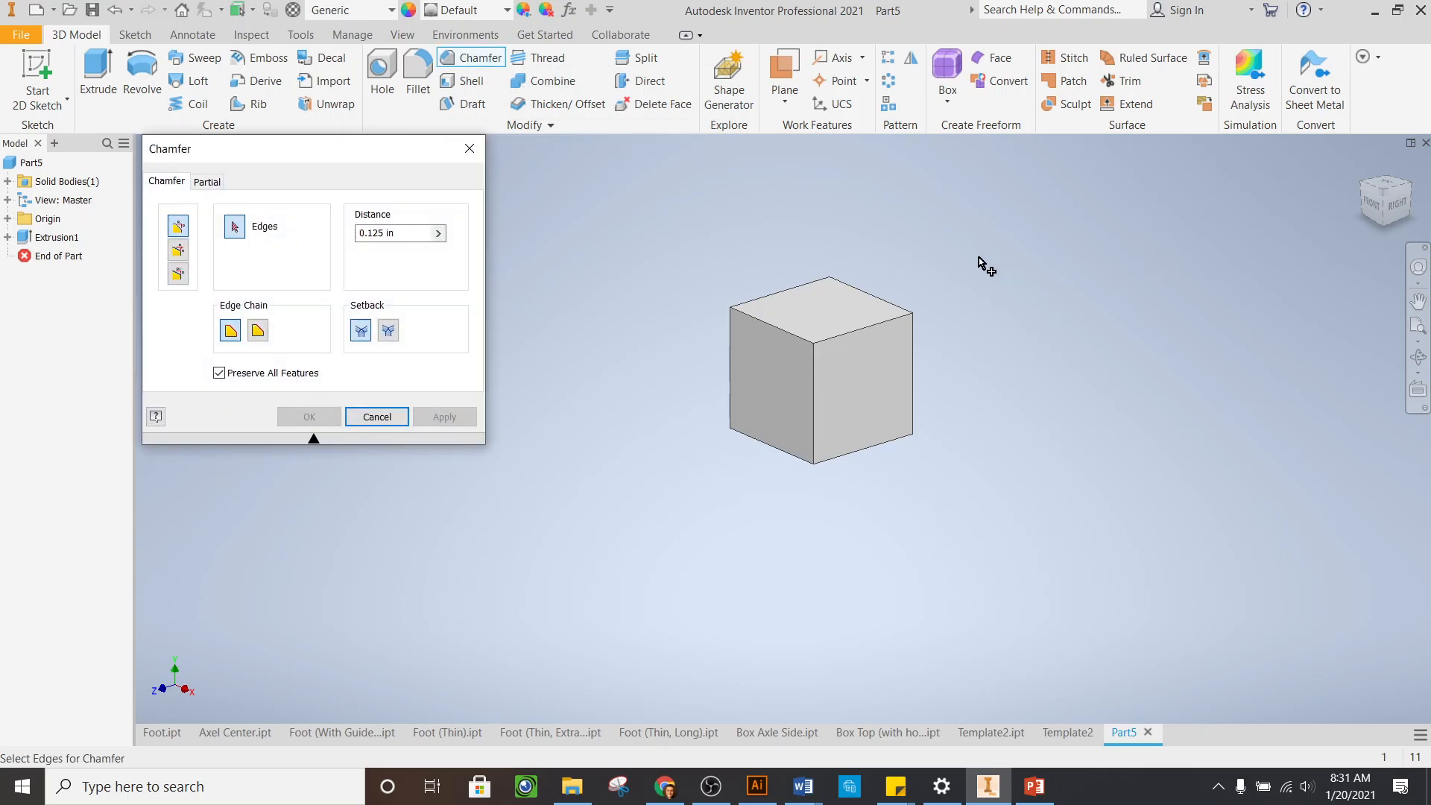
{"action": "left_click_drag", "start_coordinate": [1038, 229], "coordinate": [615, 630]}
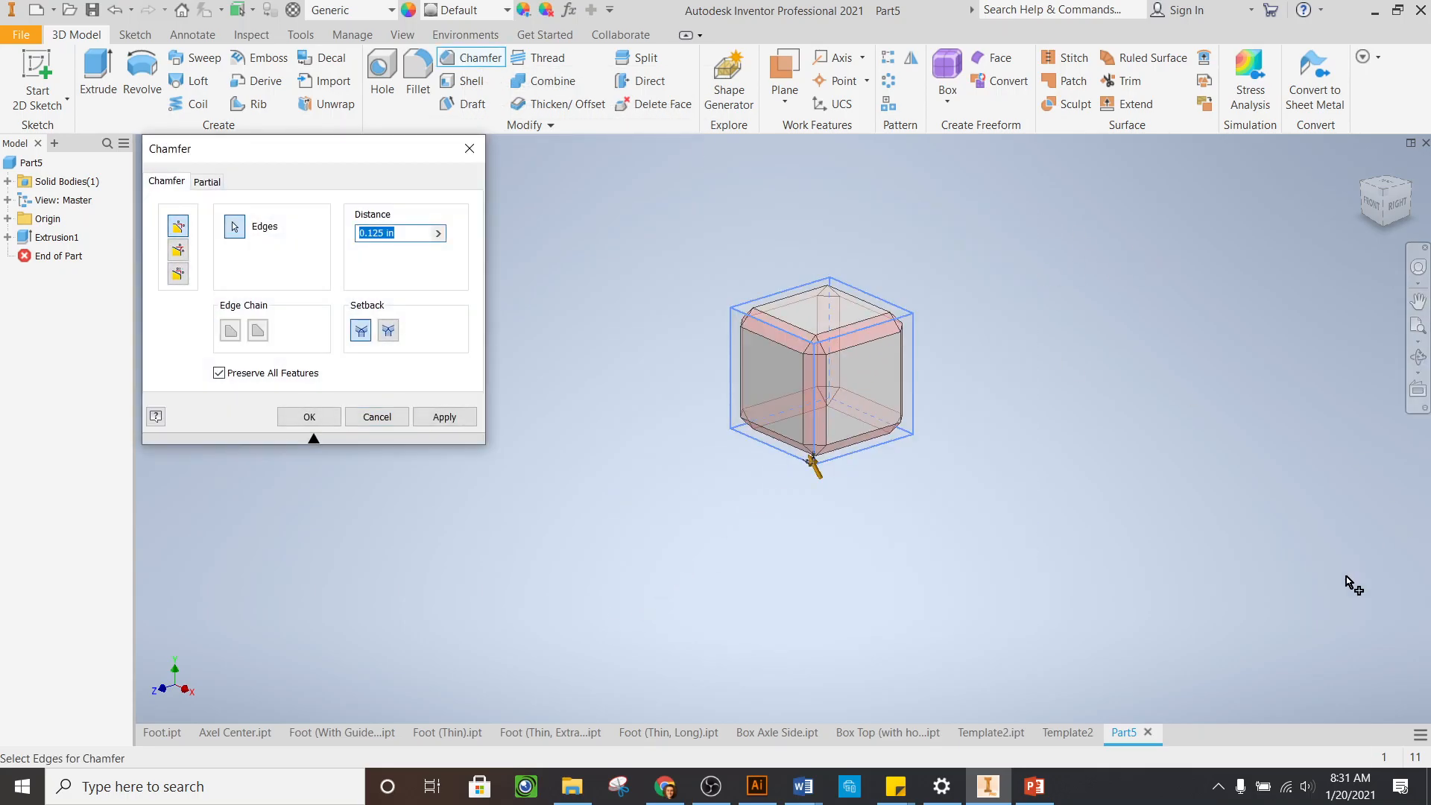
{"action": "scroll", "coordinate": [674, 321], "scroll_direction": "down", "scroll_amount": 3}
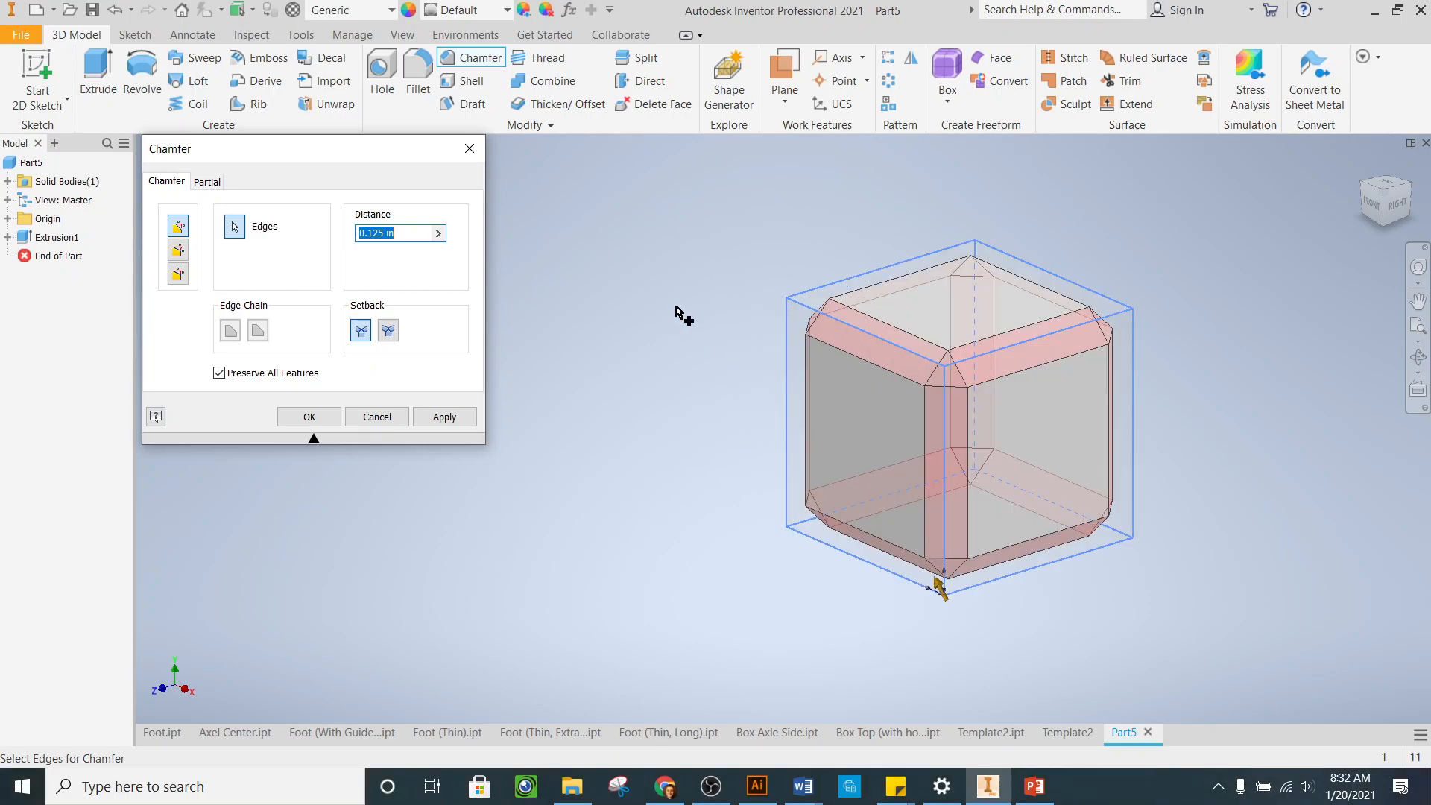
{"action": "left_click", "coordinate": [405, 230]}
{"action": "left_click_drag", "start_coordinate": [420, 232], "coordinate": [346, 237]}
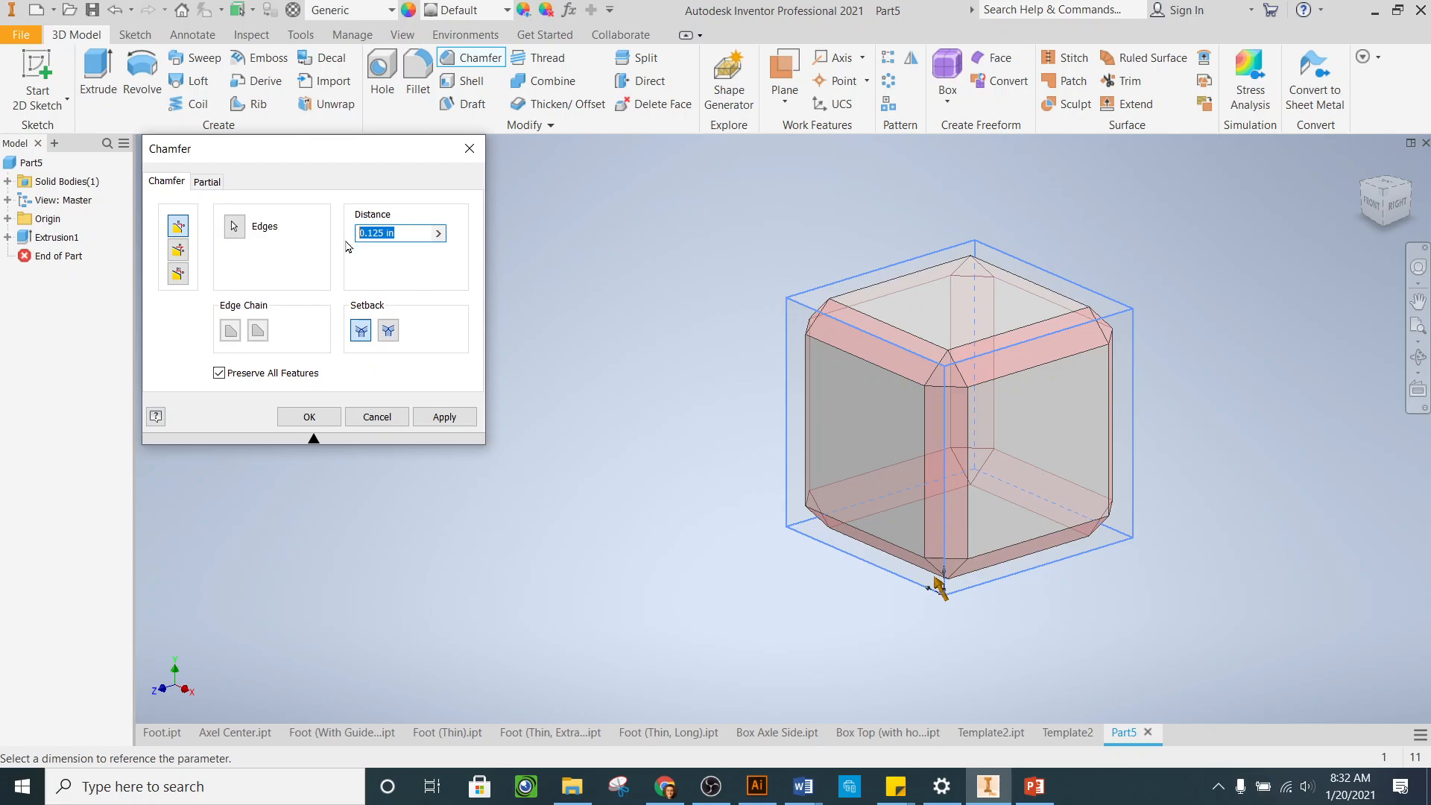
{"action": "type", "text": "d0"}
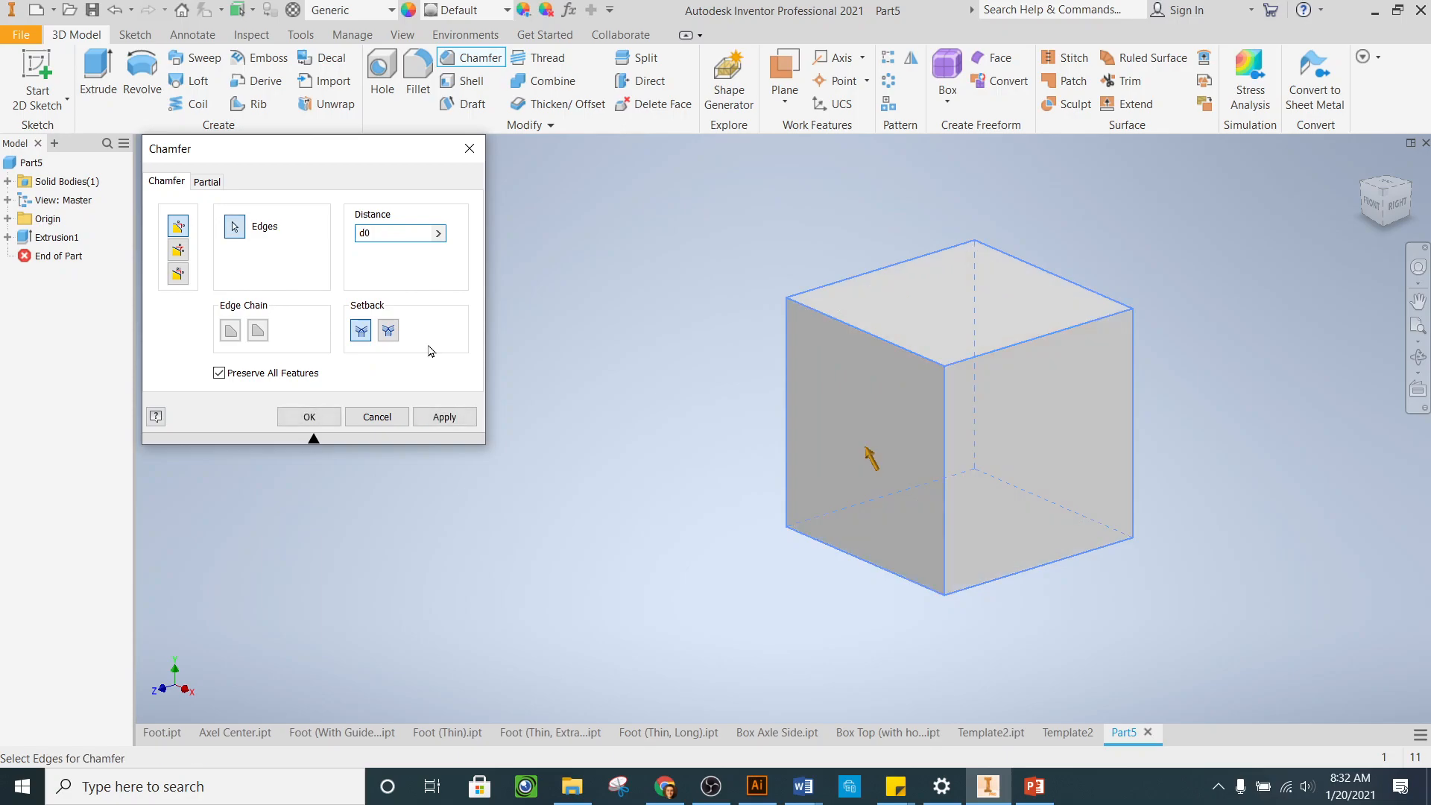
{"action": "type", "text": "/10"}
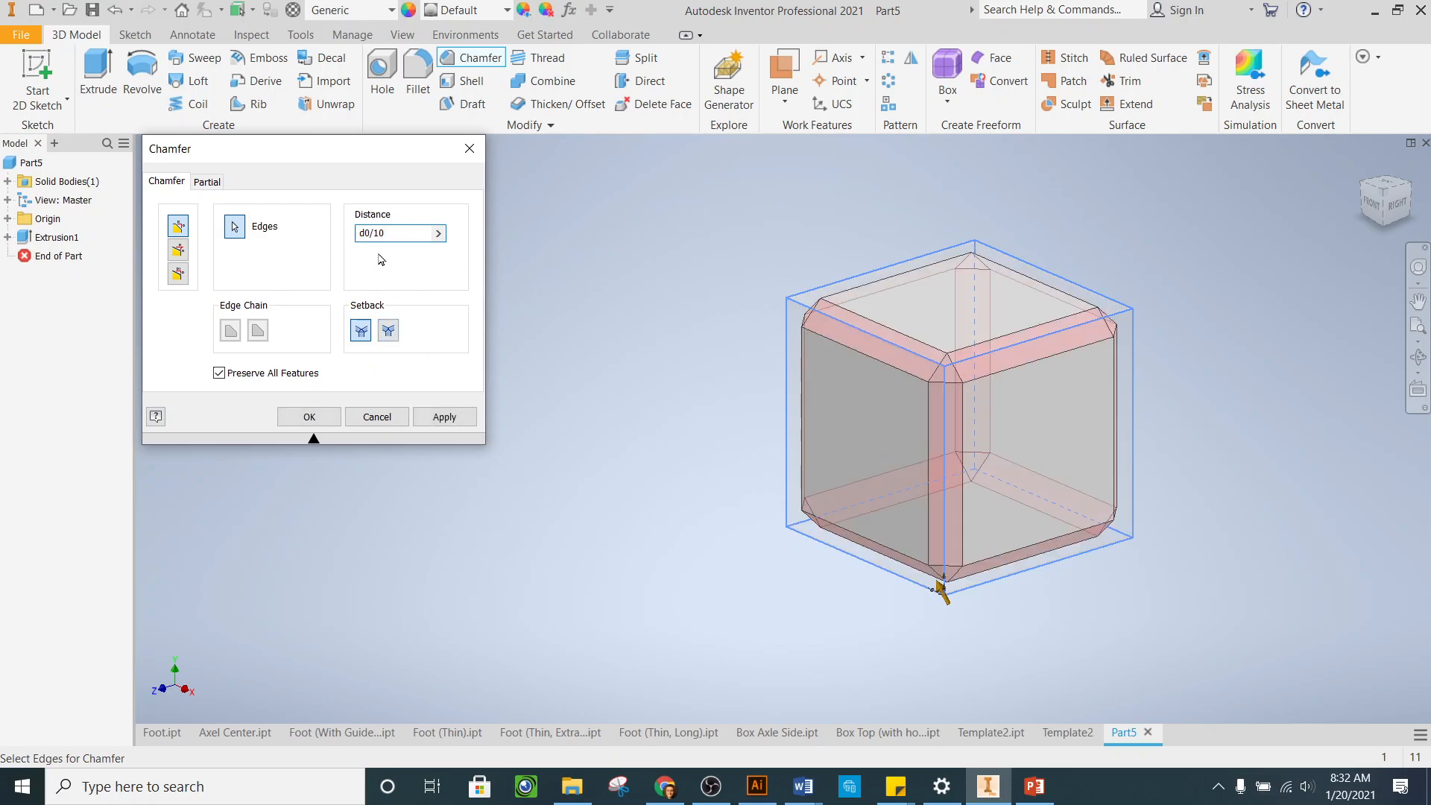
{"action": "left_click_drag", "start_coordinate": [390, 145], "coordinate": [662, 170]}
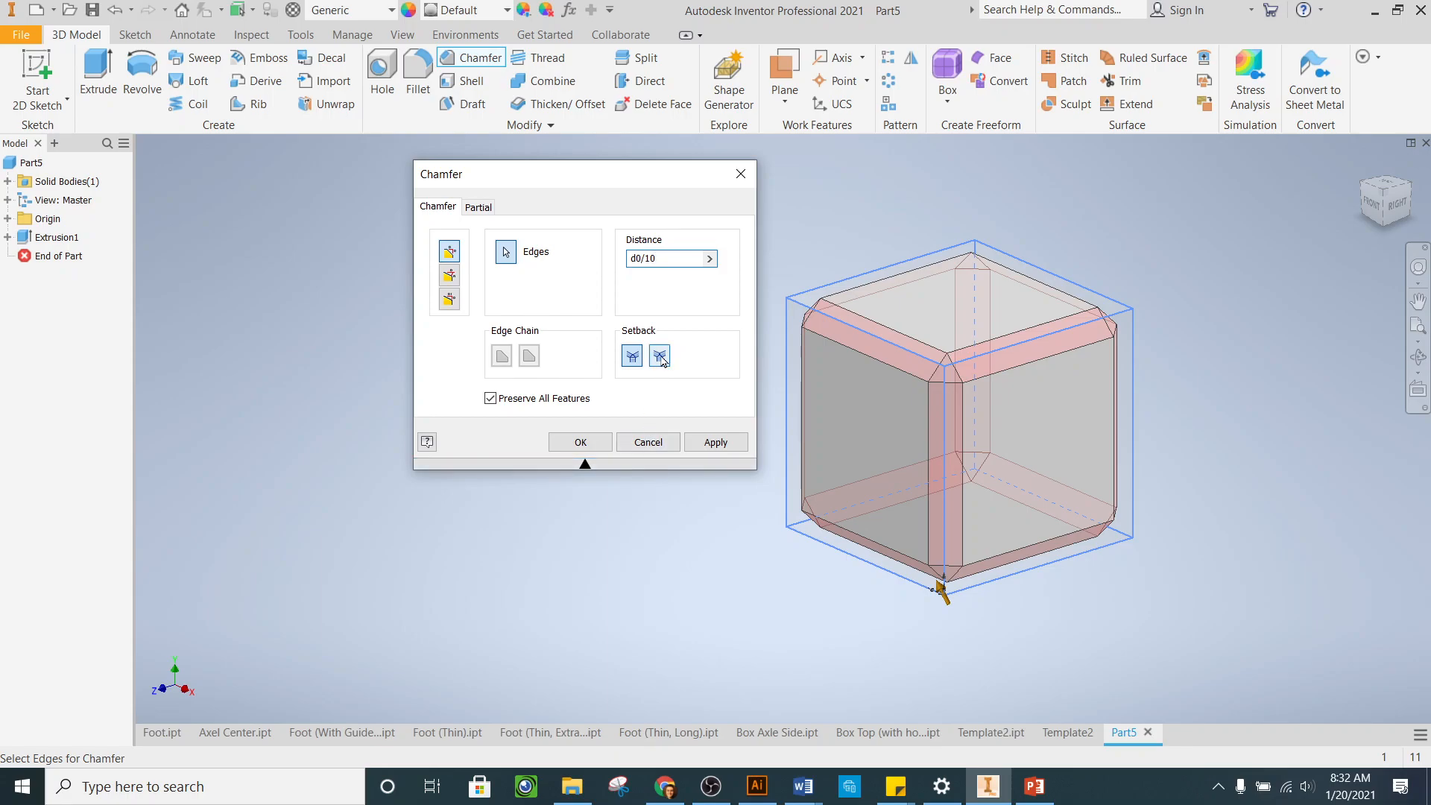
{"action": "left_click", "coordinate": [633, 357]}
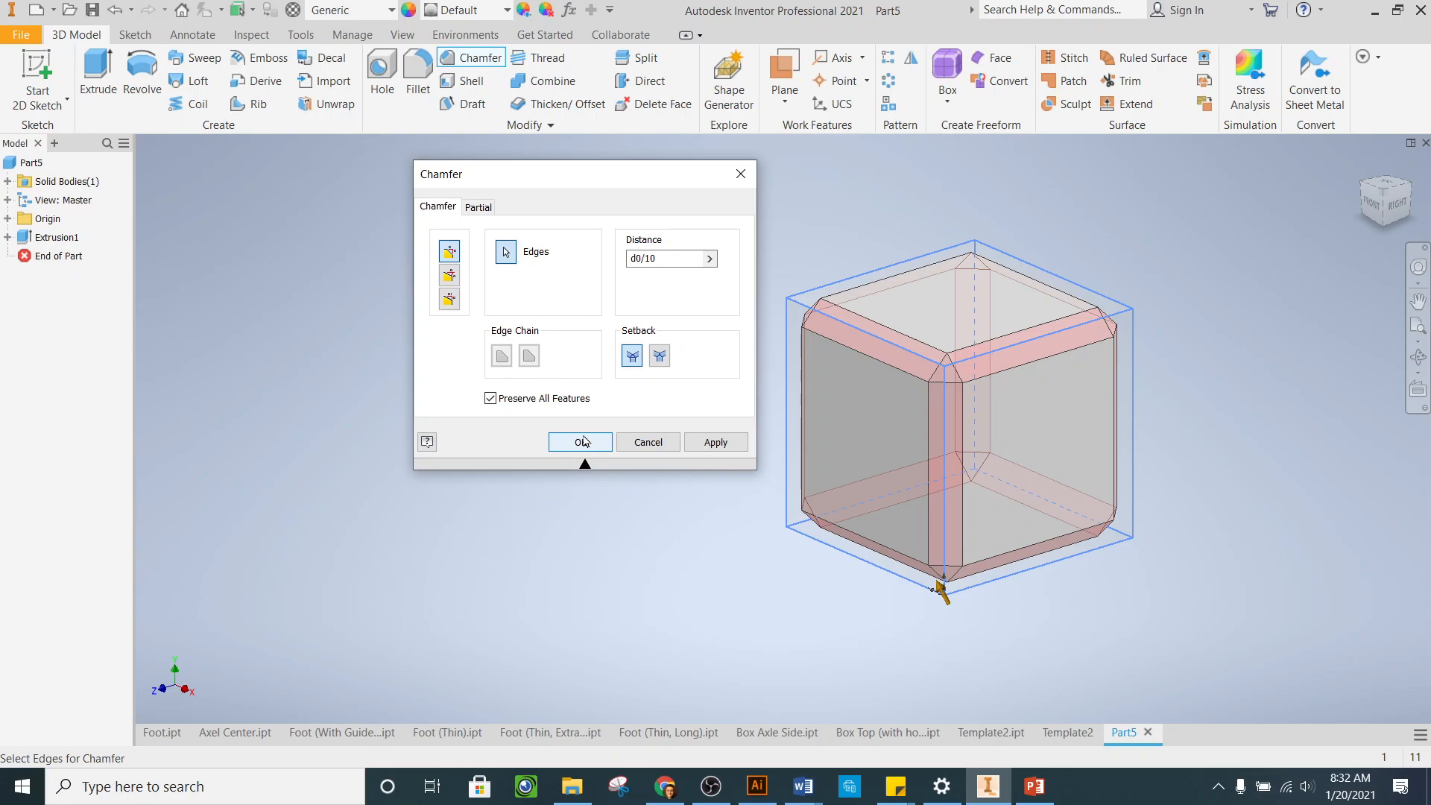
{"action": "left_click", "coordinate": [581, 445]}
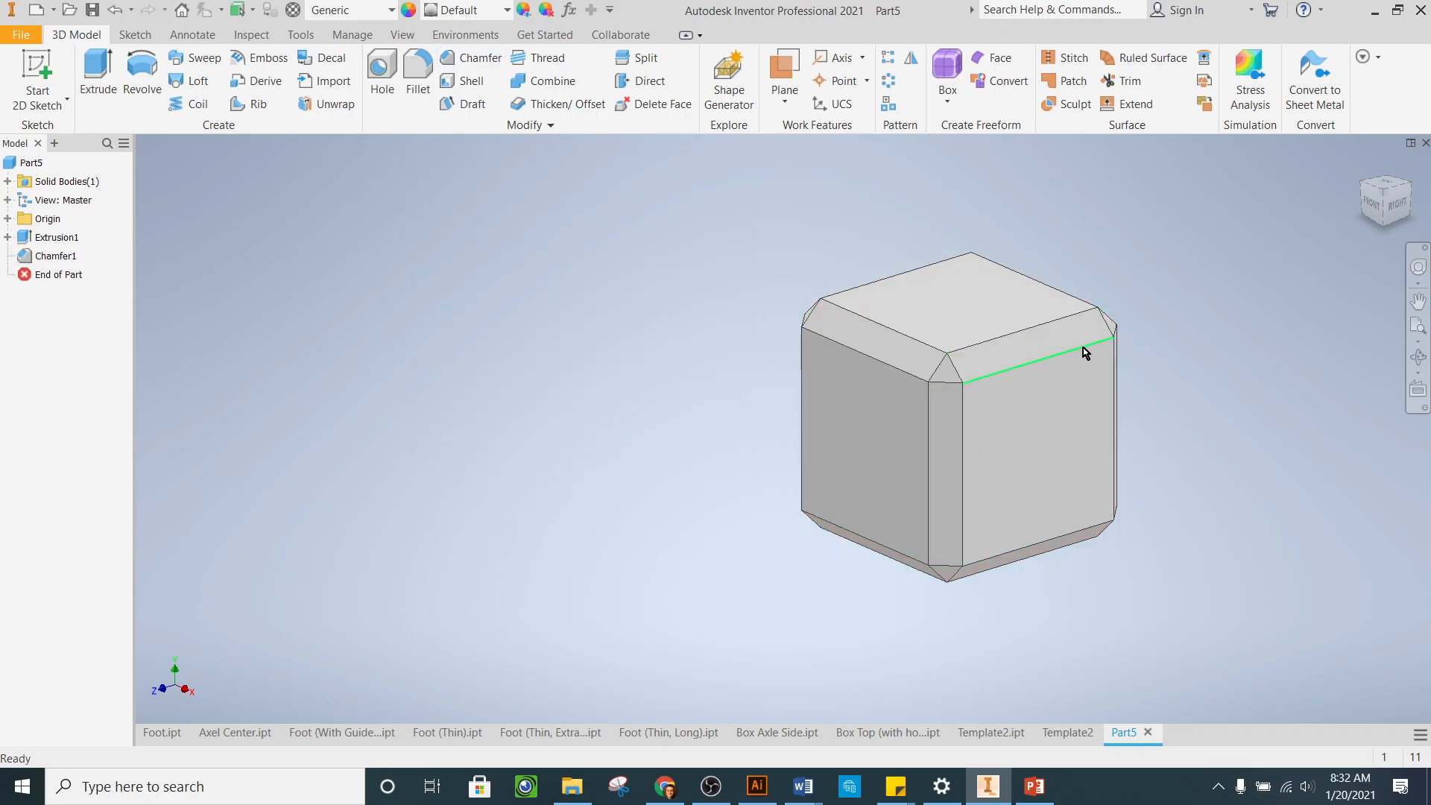
Assign the material Nickel-Copper Alloy 400 to the chamfered cube
{"action": "mouse_move", "coordinate": [1109, 376]}
{"action": "left_click", "coordinate": [389, 15]}
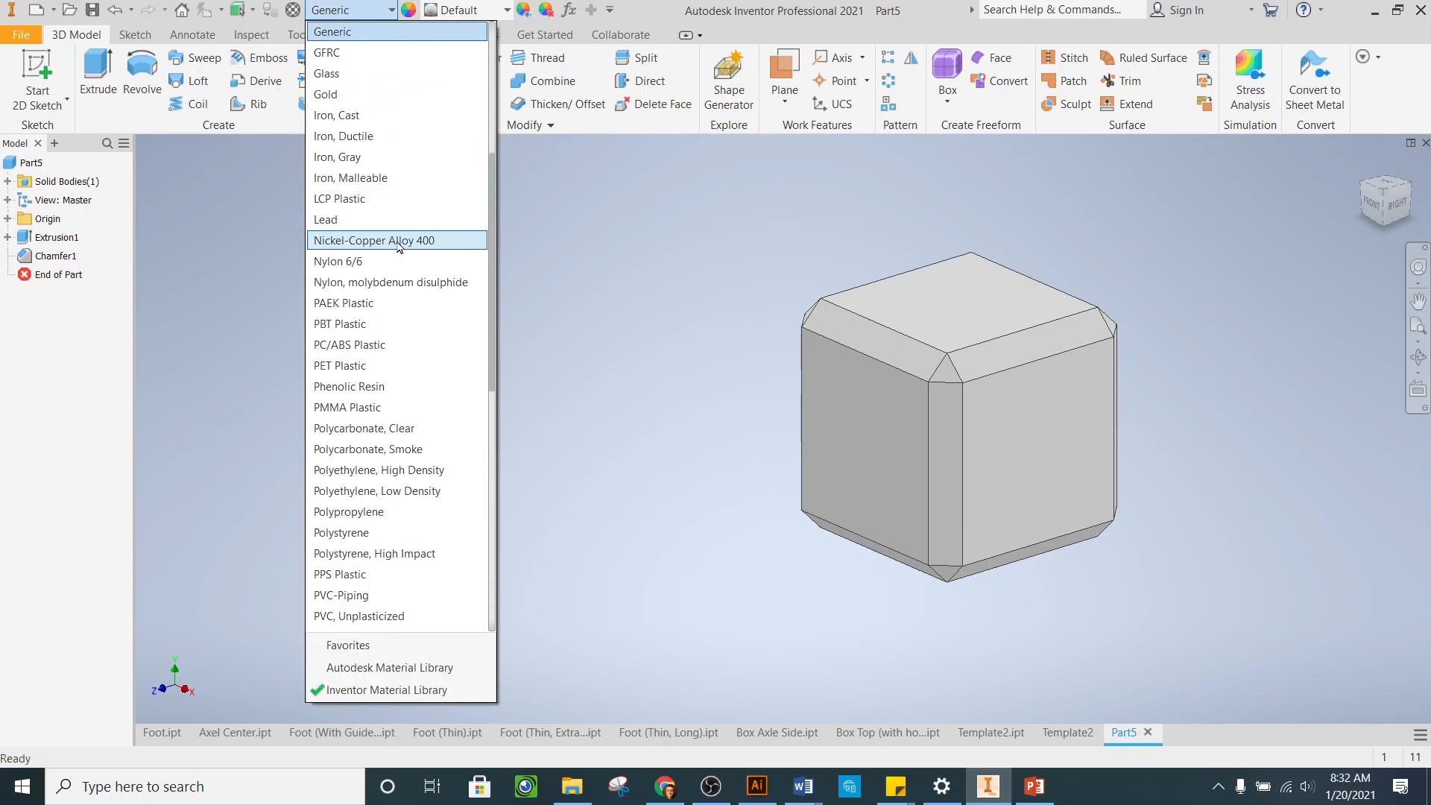
{"action": "left_click", "coordinate": [387, 240]}
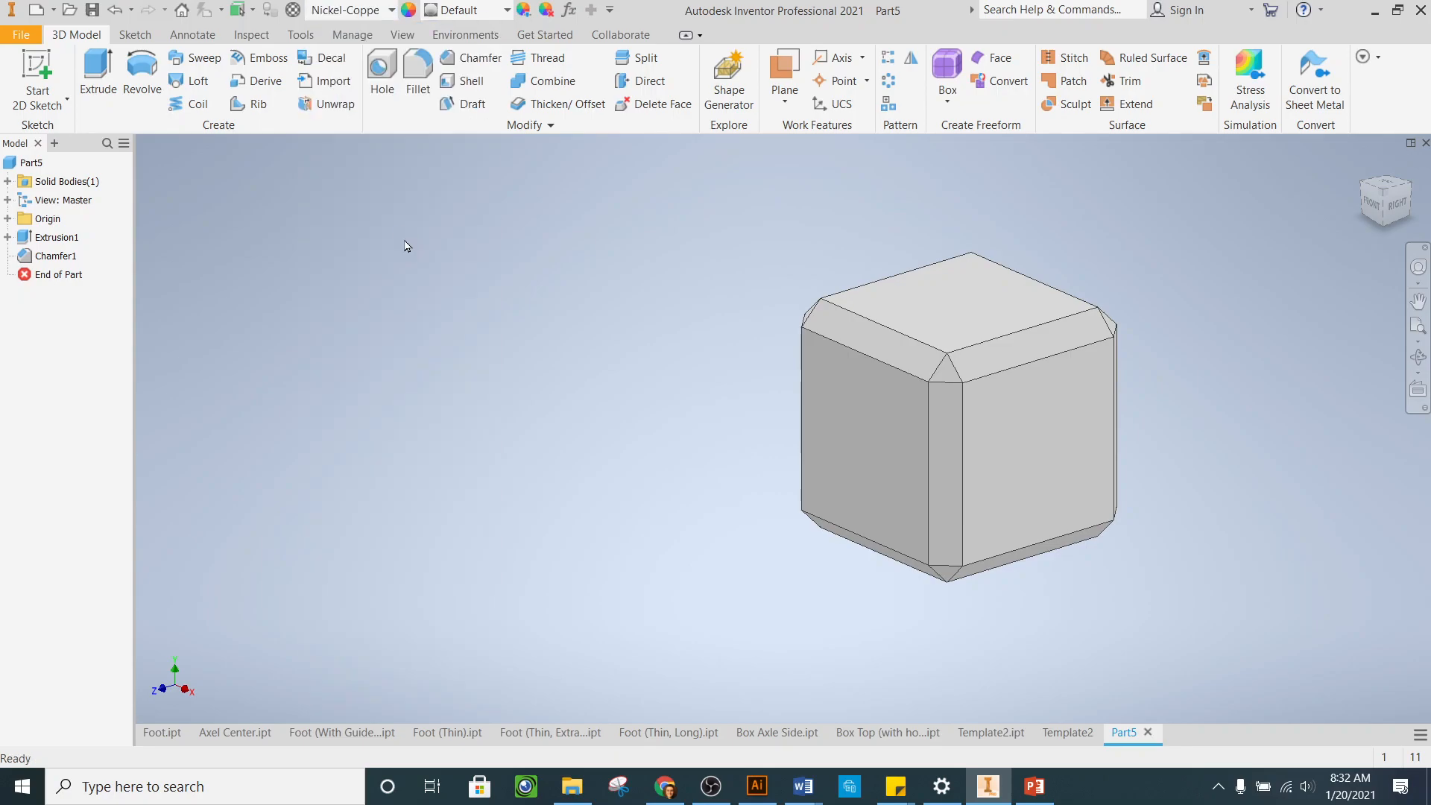
Set parameter d0 to 2 in so the cube and its linked chamfers resize together
{"action": "mouse_move", "coordinate": [1399, 210]}
{"action": "left_mouse_down"}
{"action": "mouse_move", "coordinate": [1372, 246]}
{"action": "mouse_move", "coordinate": [1342, 194]}
{"action": "mouse_move", "coordinate": [1379, 239]}
{"action": "mouse_move", "coordinate": [1349, 209]}
{"action": "mouse_move", "coordinate": [1387, 187]}
{"action": "mouse_move", "coordinate": [1357, 224]}
{"action": "mouse_move", "coordinate": [1379, 199]}
{"action": "left_mouse_up"}
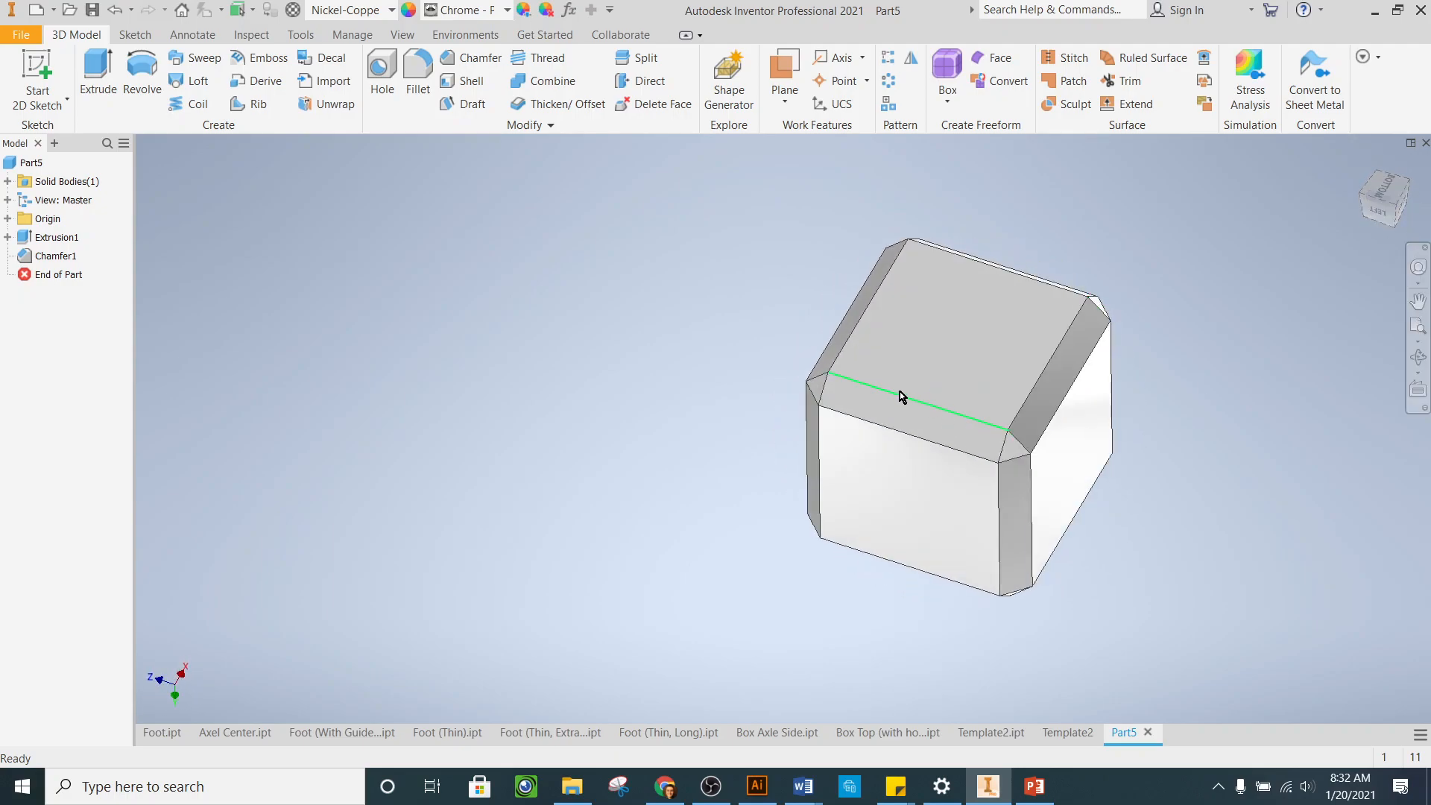
{"action": "scroll", "coordinate": [880, 390], "scroll_direction": "up", "scroll_amount": 5}
{"action": "scroll", "coordinate": [1093, 272], "scroll_direction": "down", "scroll_amount": 3}
{"action": "scroll", "coordinate": [884, 446], "scroll_direction": "up", "scroll_amount": 2}
{"action": "scroll", "coordinate": [756, 565], "scroll_direction": "down", "scroll_amount": 3}
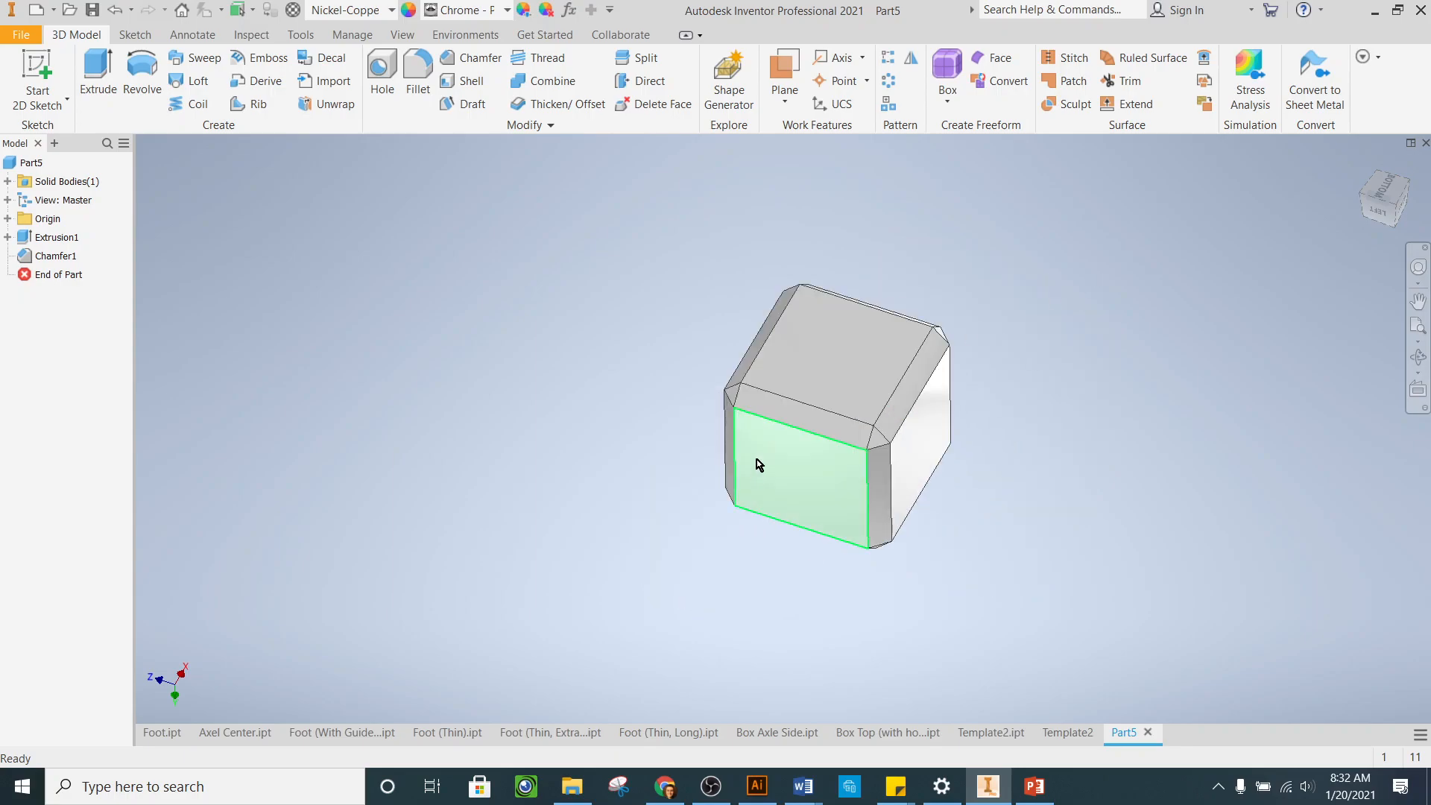
{"action": "left_click", "coordinate": [568, 10]}
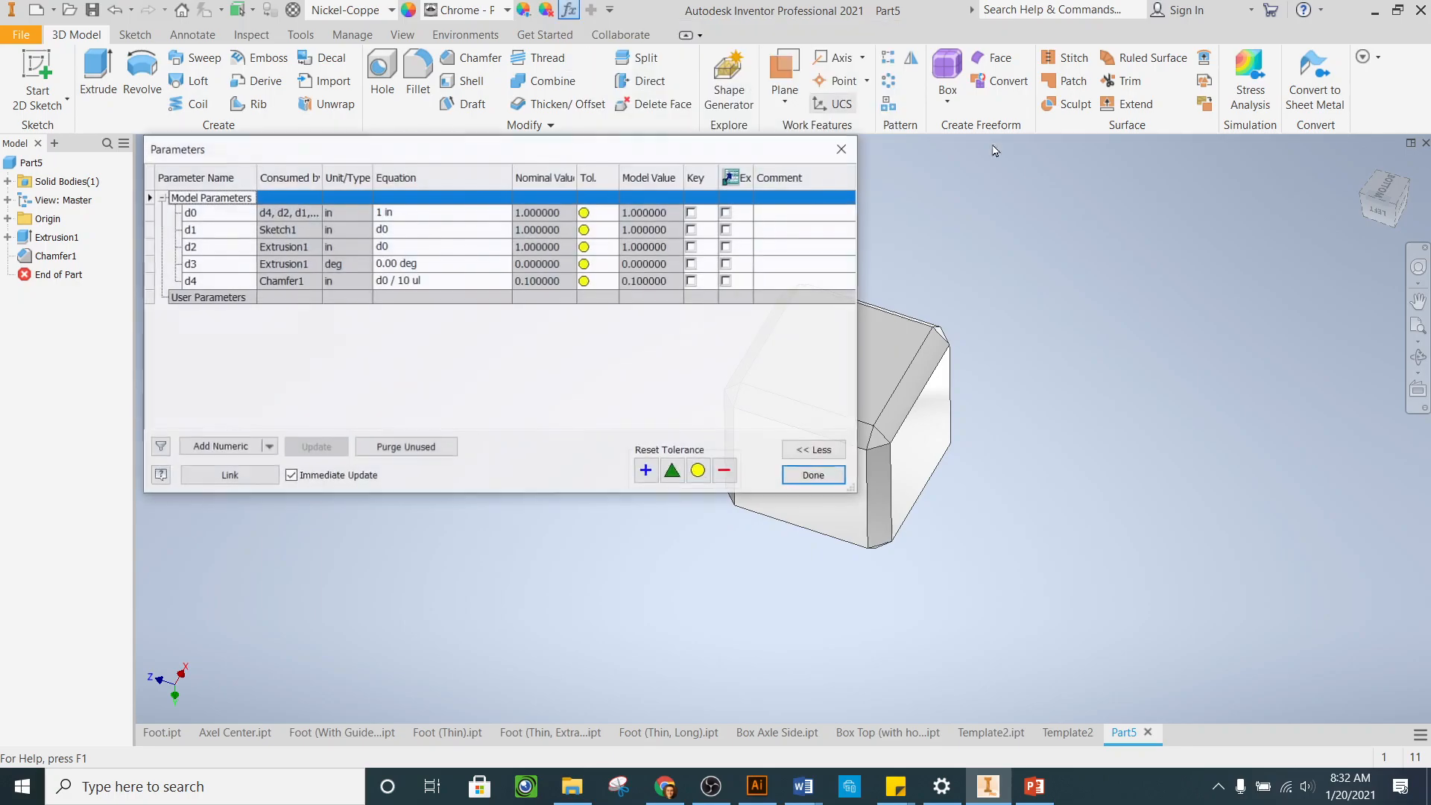
{"action": "scroll", "coordinate": [1200, 403], "scroll_direction": "up", "scroll_amount": 2}
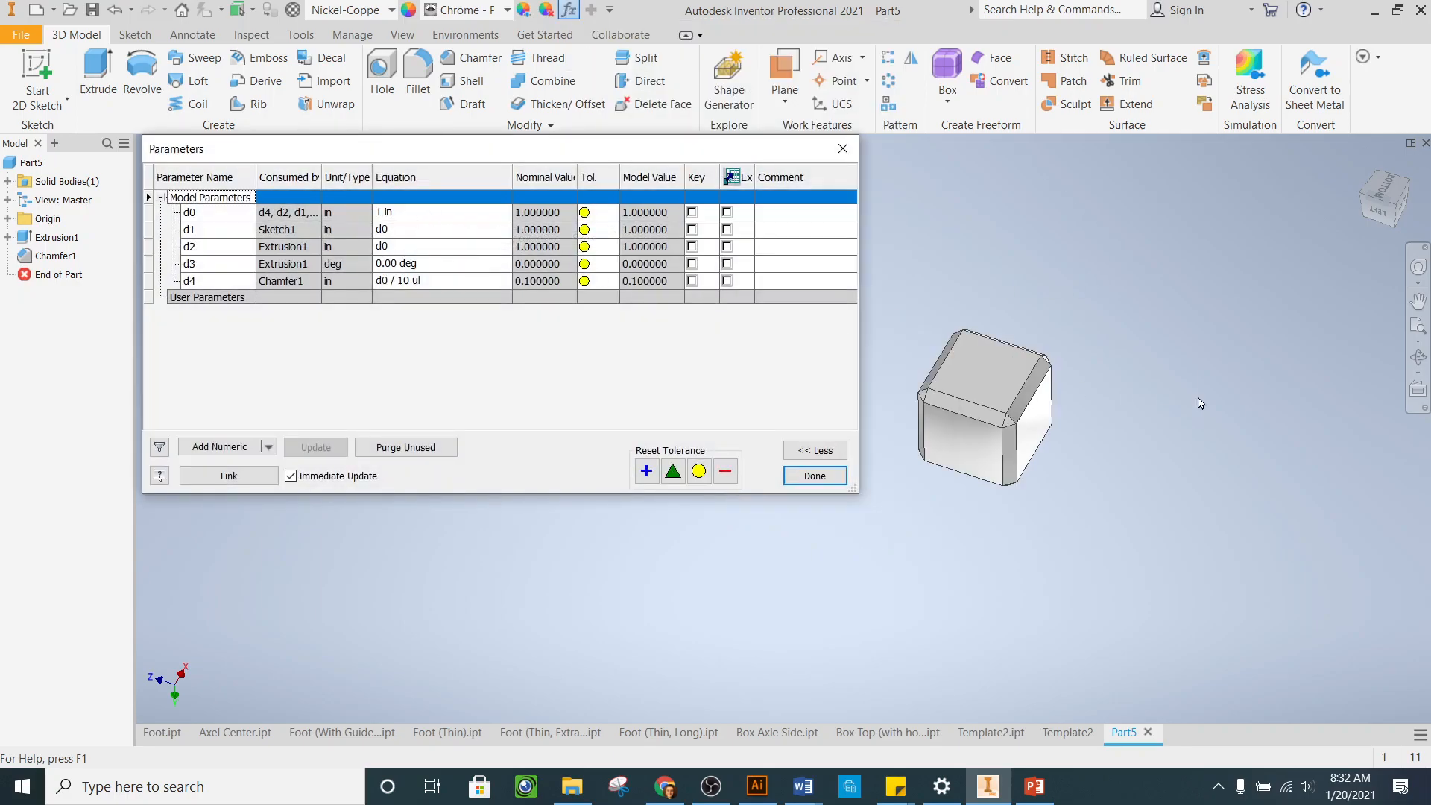
{"action": "left_click", "coordinate": [410, 211]}
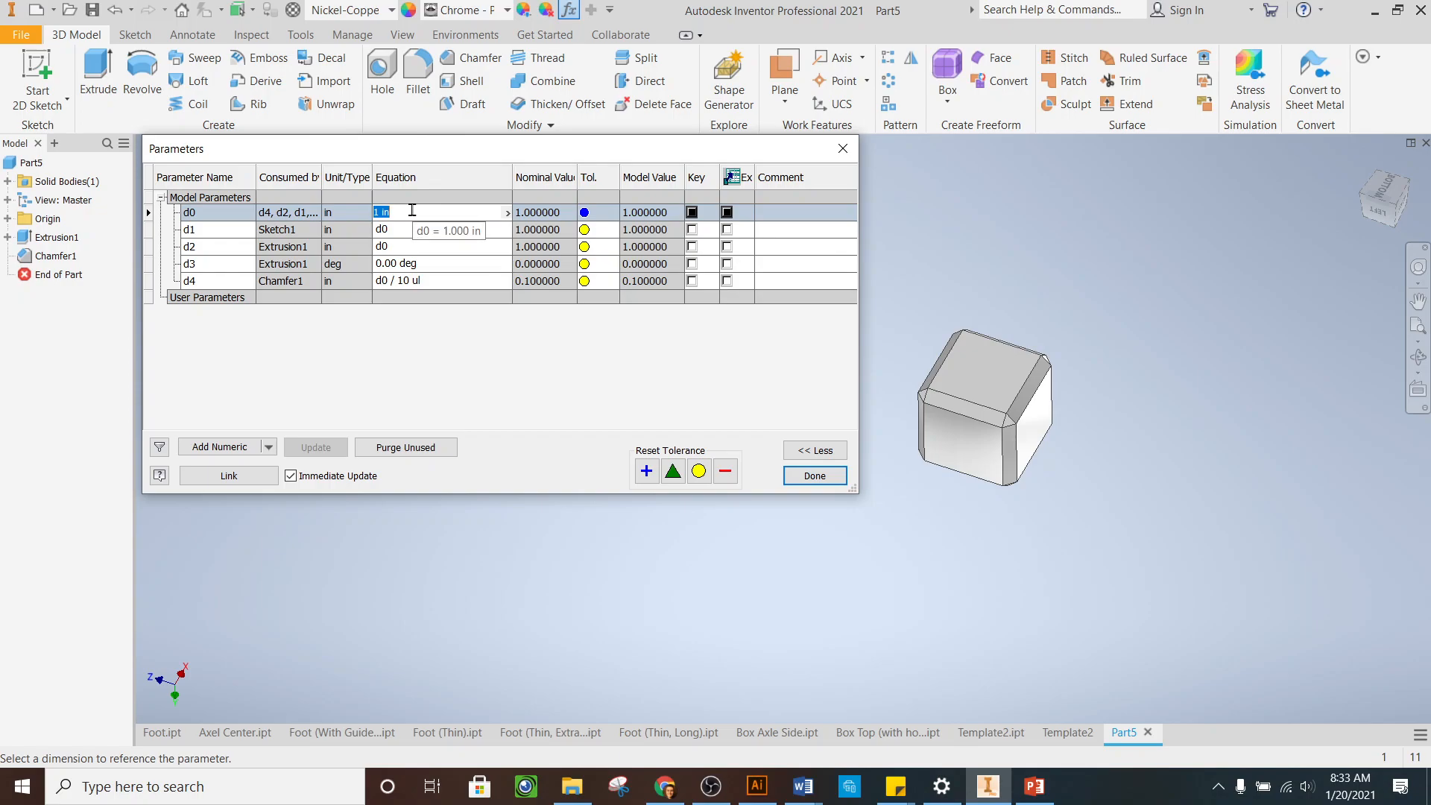
{"action": "type", "text": "2"}
{"action": "key", "text": "Return"}
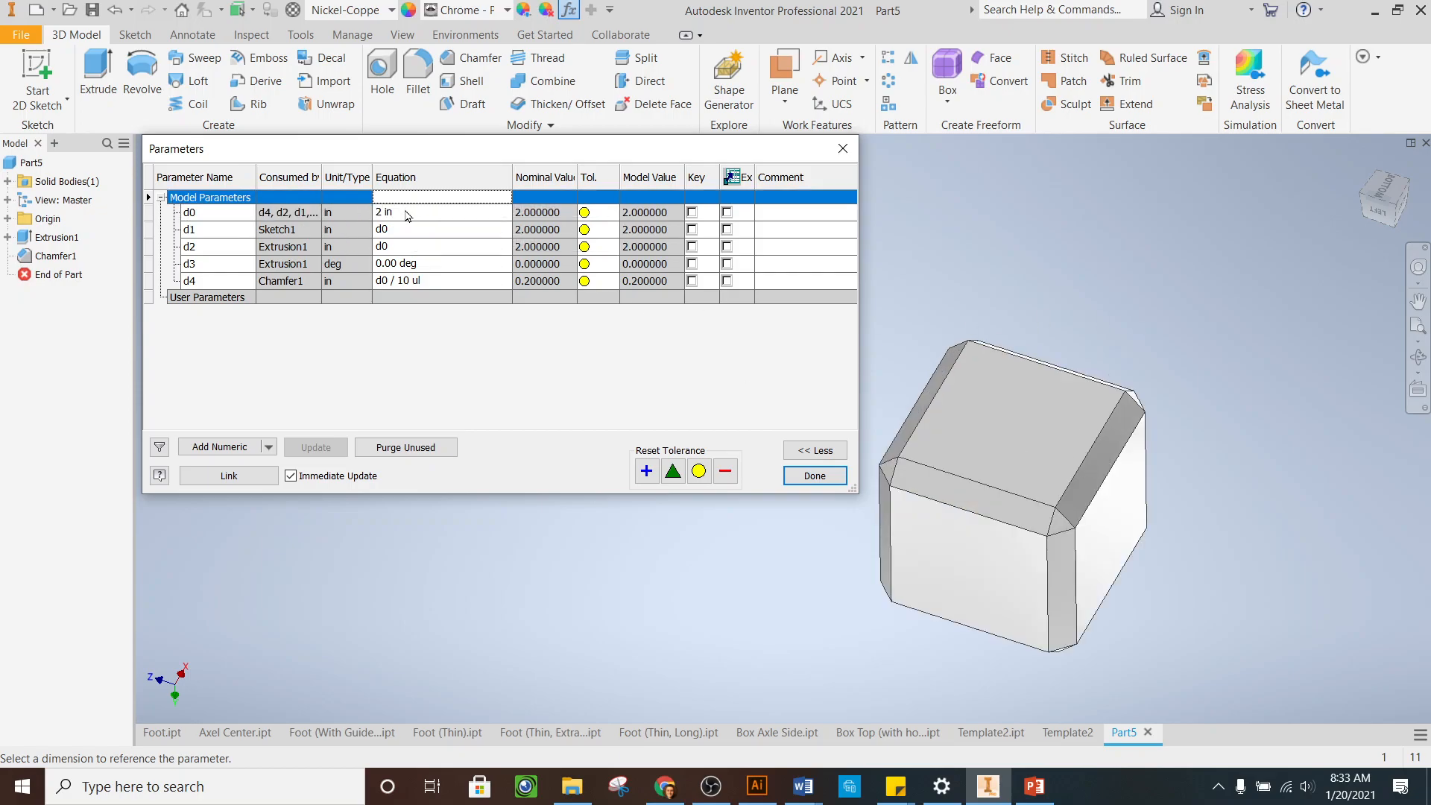
Set parameter d0 to 1000 in and inspect the enlarged cube with its linked chamfers
{"action": "left_click", "coordinate": [404, 211]}
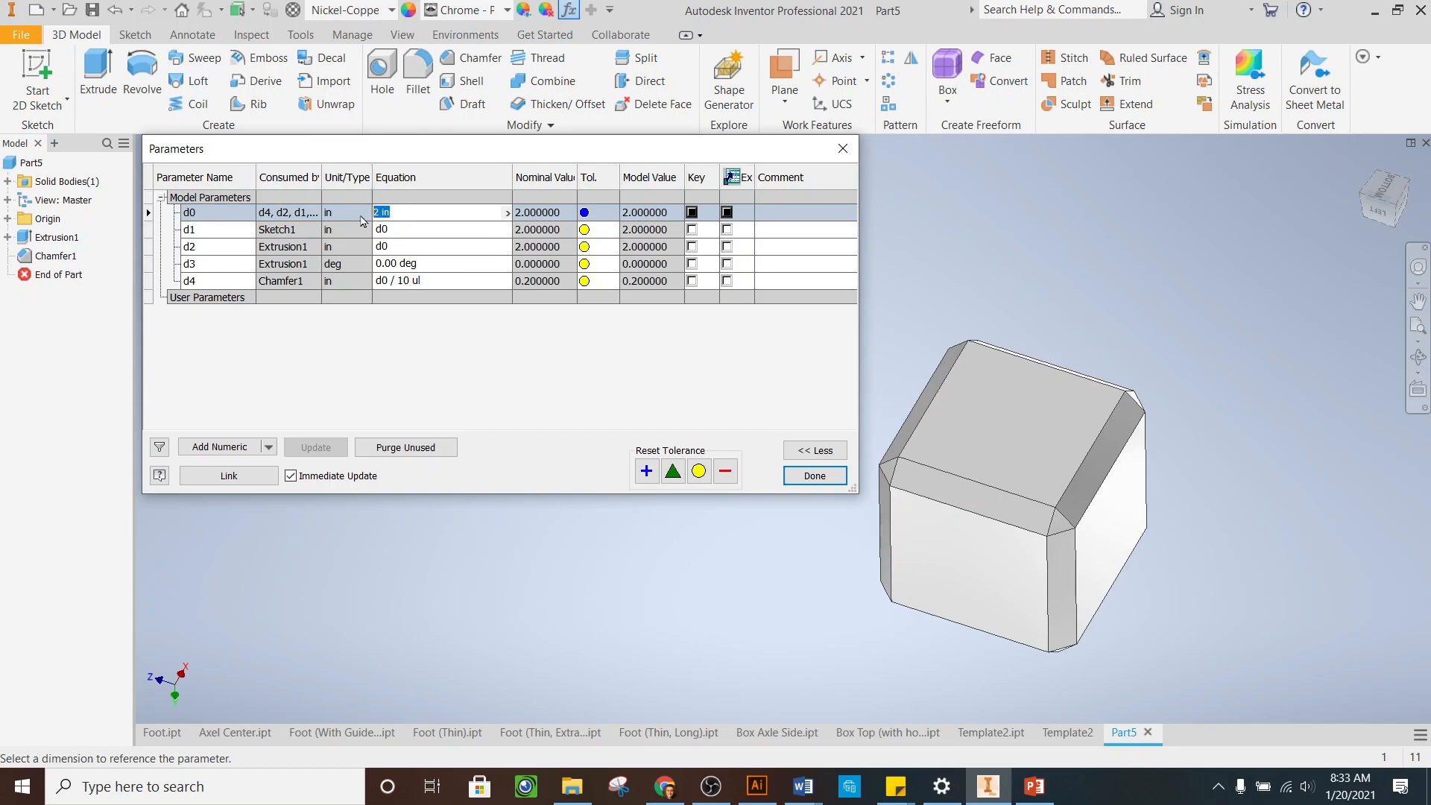
{"action": "type", "text": "1000"}
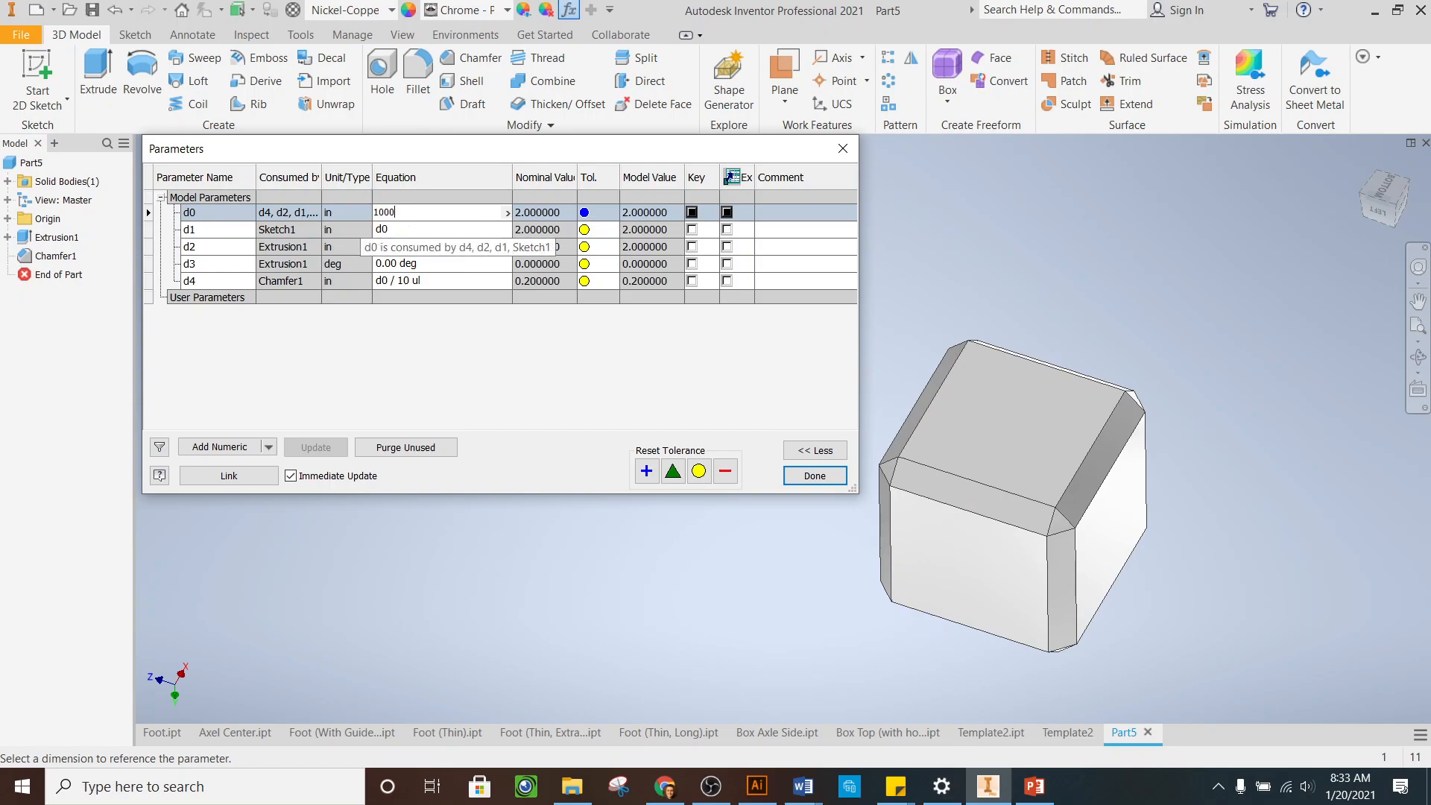
{"action": "key", "text": "Return"}
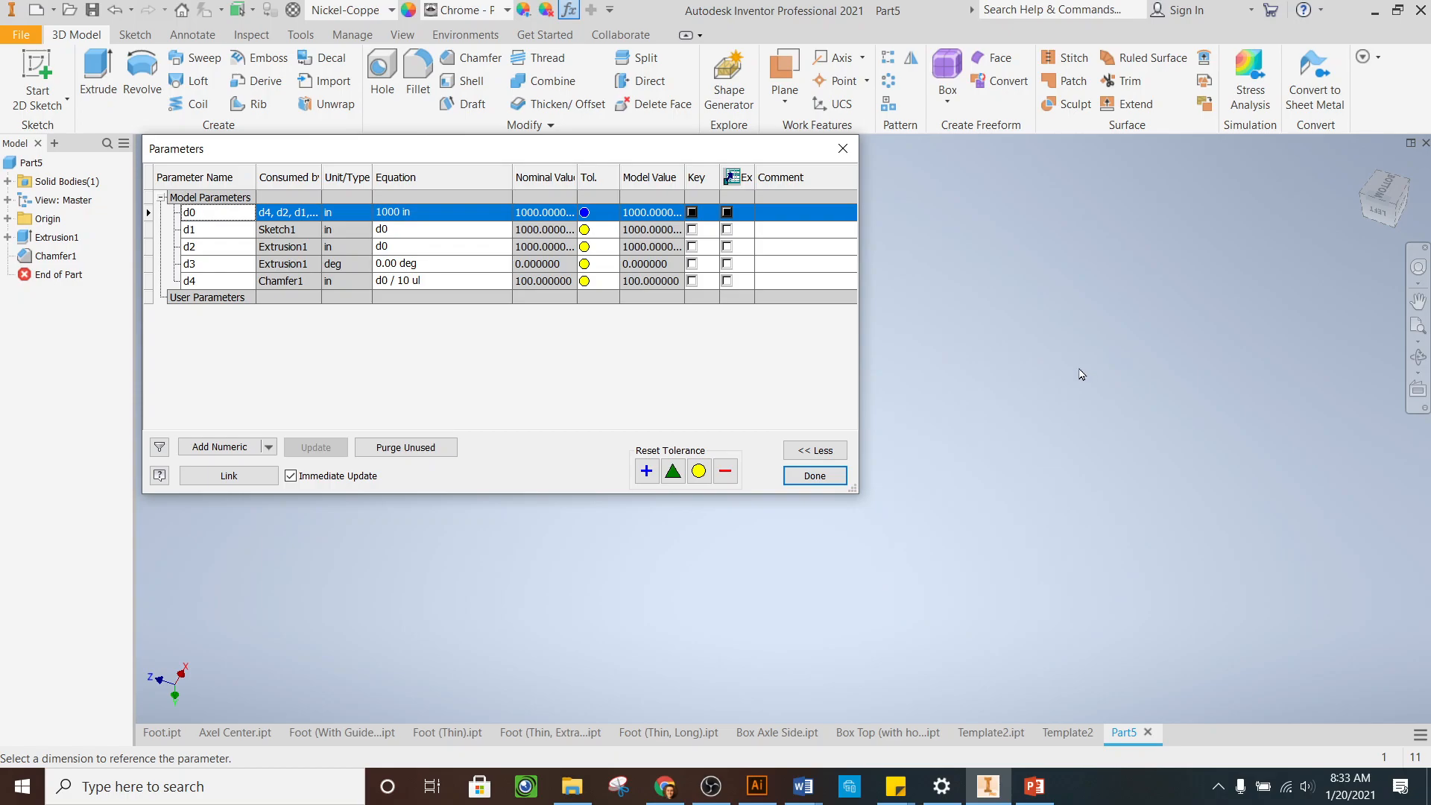
{"action": "scroll", "coordinate": [1080, 370], "scroll_direction": "up", "scroll_amount": 10}
{"action": "scroll", "coordinate": [1079, 370], "scroll_direction": "down", "scroll_amount": 5}
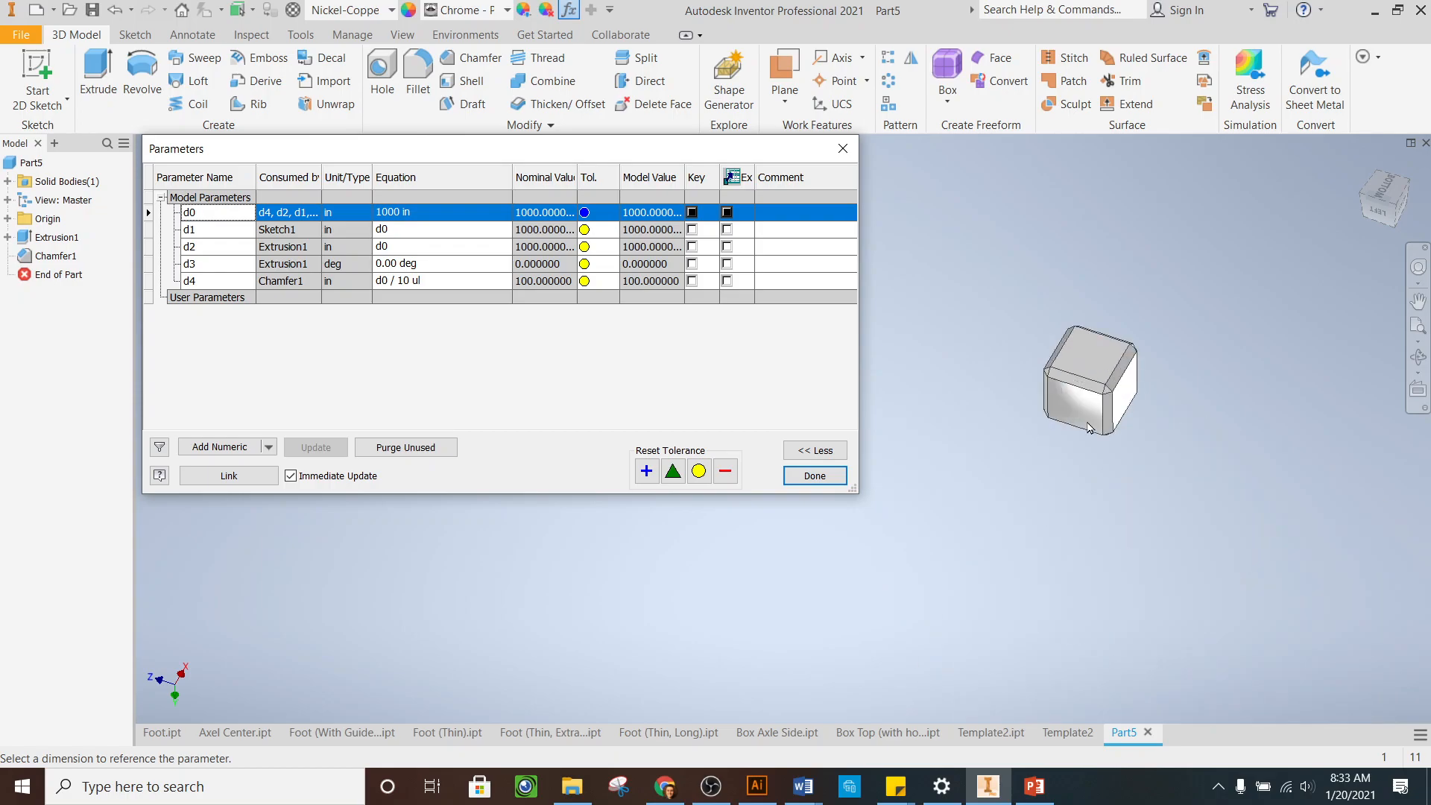
{"action": "scroll", "coordinate": [1099, 256], "scroll_direction": "up", "scroll_amount": 2}
{"action": "scroll", "coordinate": [1090, 211], "scroll_direction": "down", "scroll_amount": 3}
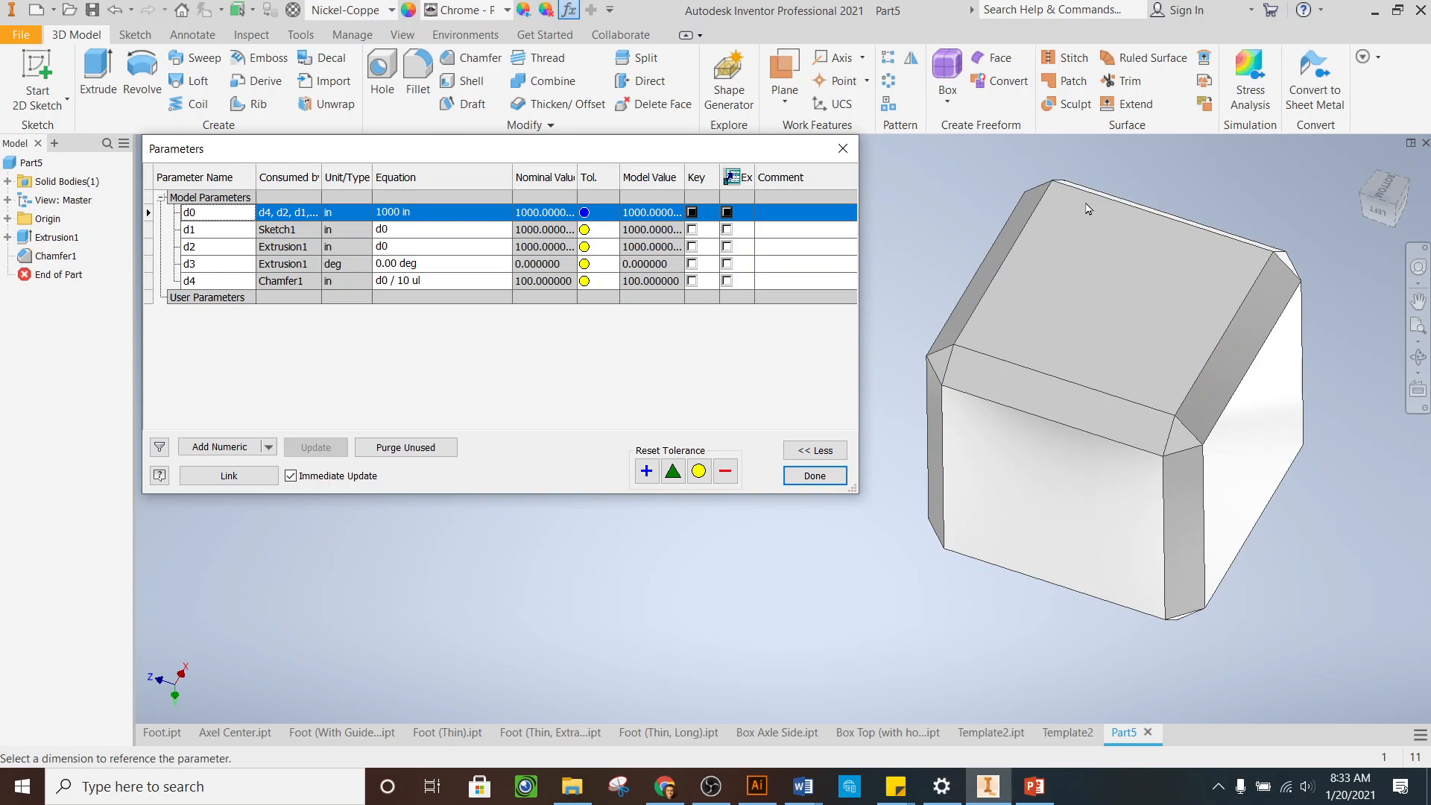
Set parameter d0 to 0.001 in and inspect the tiny cube from the home view
{"action": "left_click", "coordinate": [425, 211]}
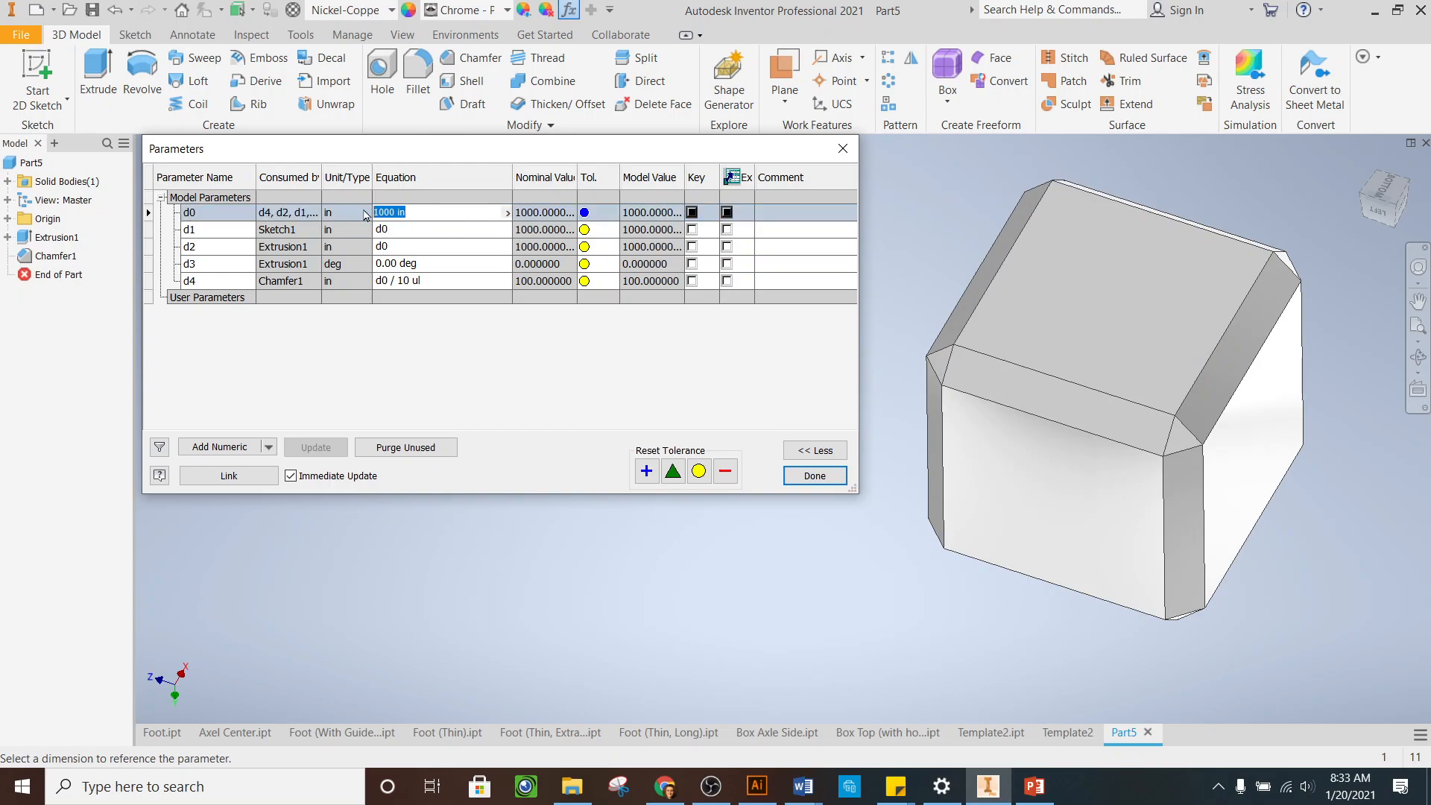
{"action": "type", "text": ".001"}
{"action": "key", "text": "Return"}
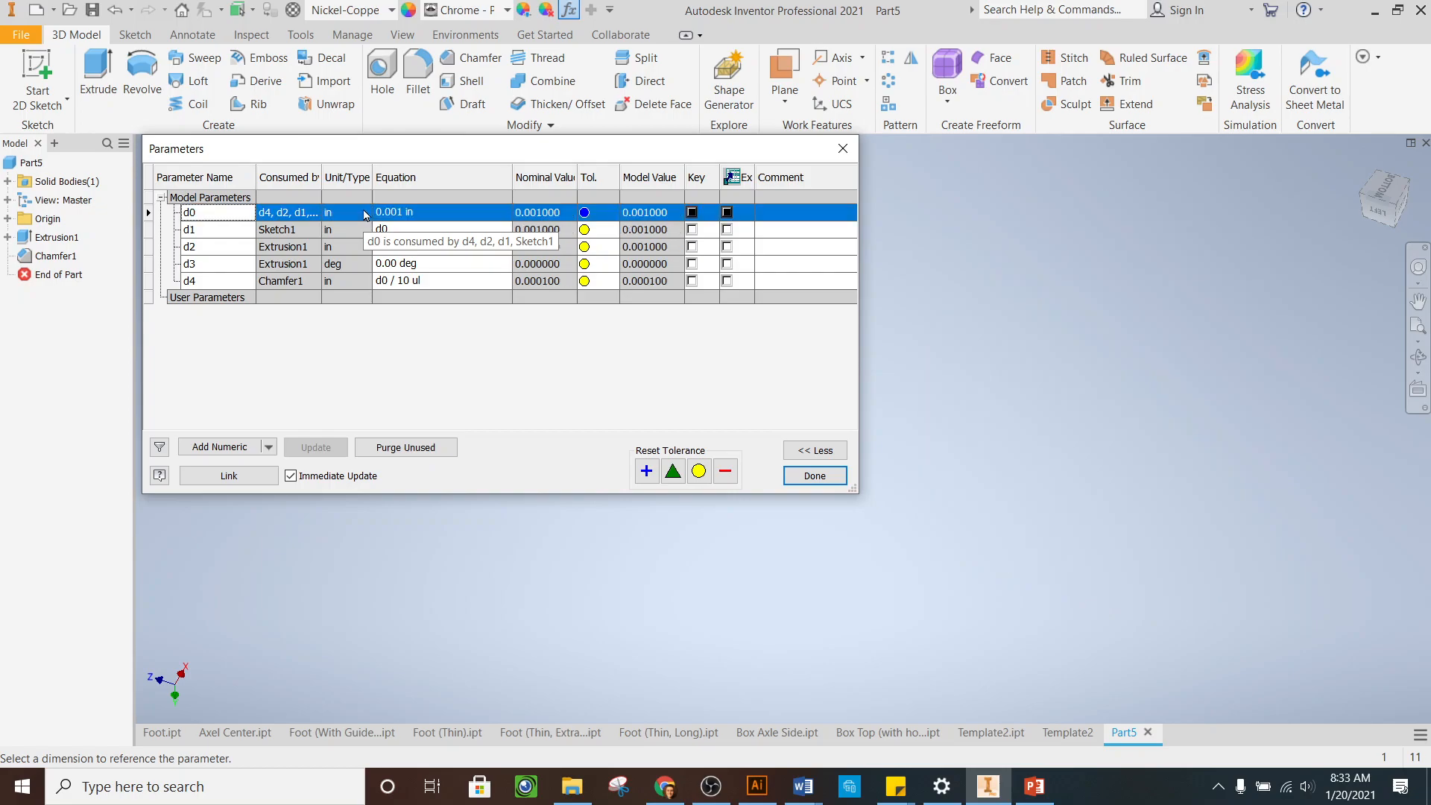
{"action": "left_click", "coordinate": [1366, 165]}
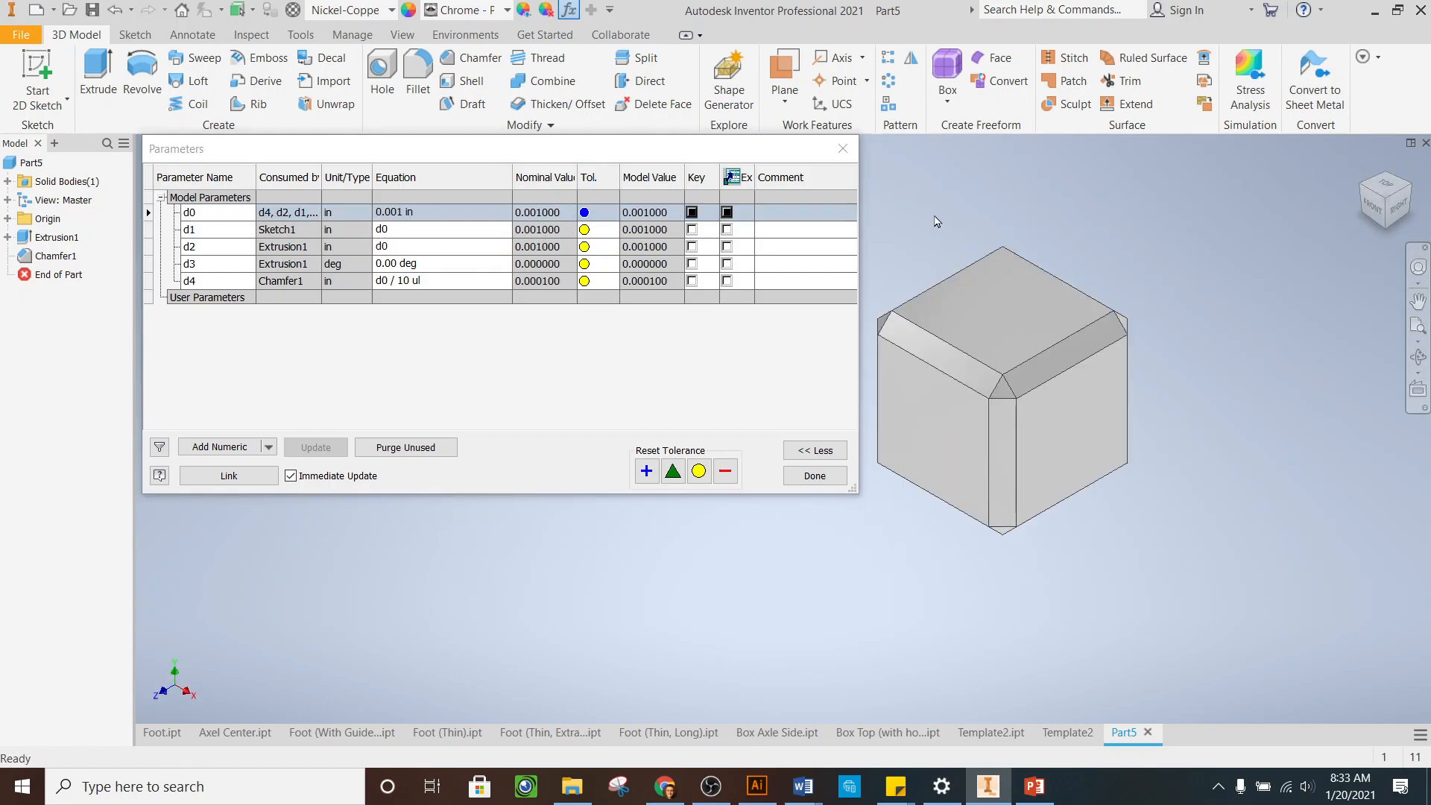
{"action": "scroll", "coordinate": [1091, 252], "scroll_direction": "up", "scroll_amount": 4}
{"action": "scroll", "coordinate": [973, 235], "scroll_direction": "down", "scroll_amount": 5}
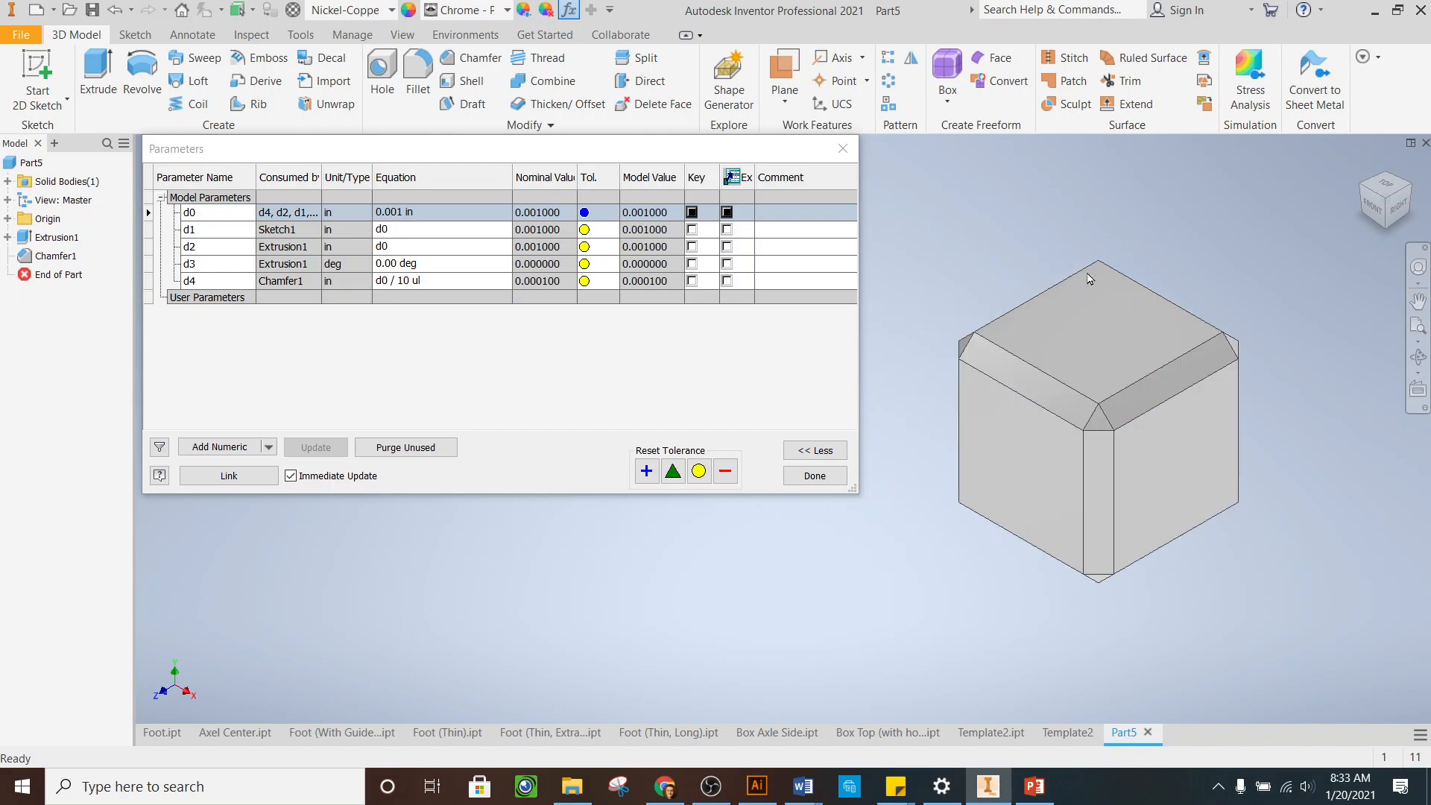
Set parameter d0 to 1 in, view the resized cube and close the model parameters
{"action": "left_click", "coordinate": [421, 213]}
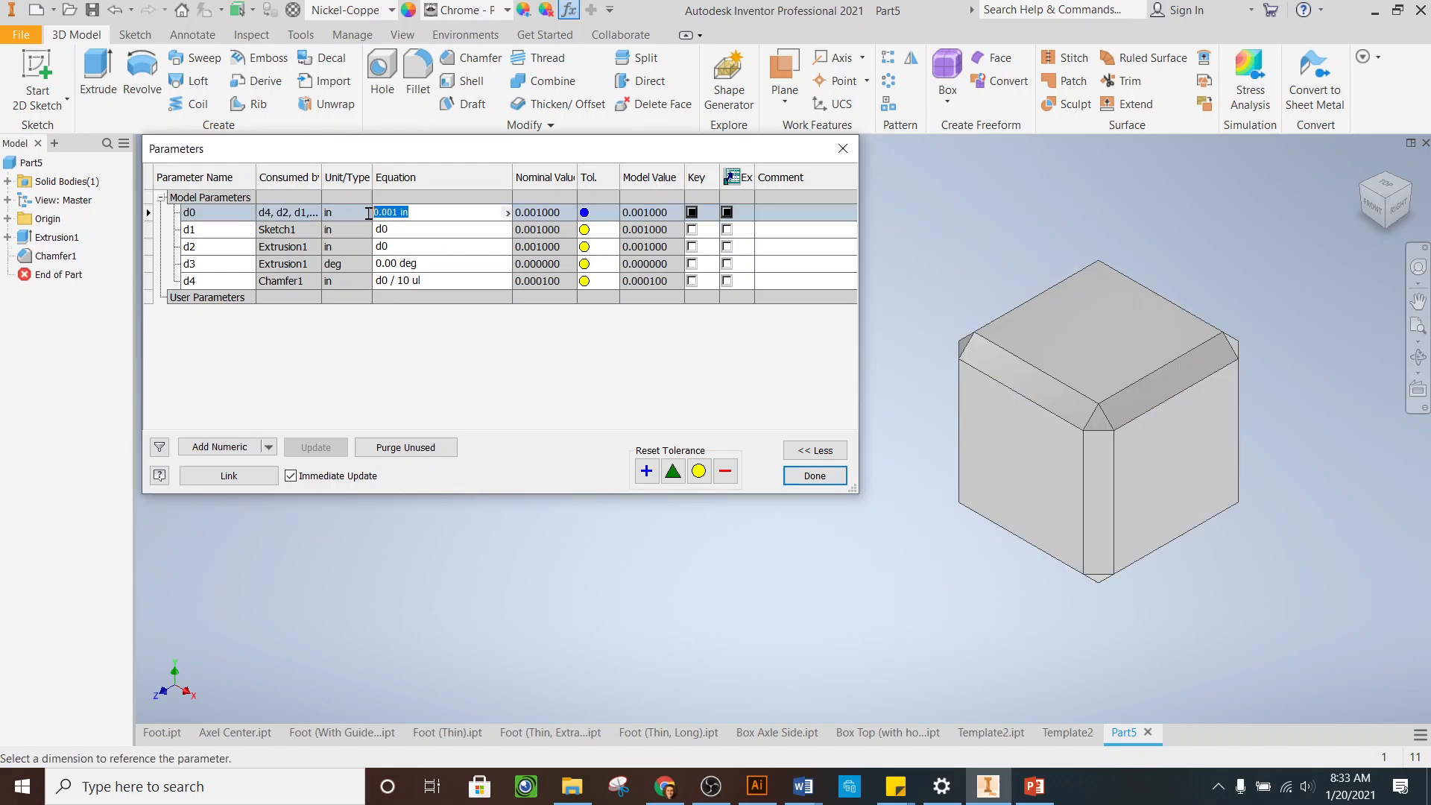
{"action": "type", "text": "1"}
{"action": "key", "text": "Return"}
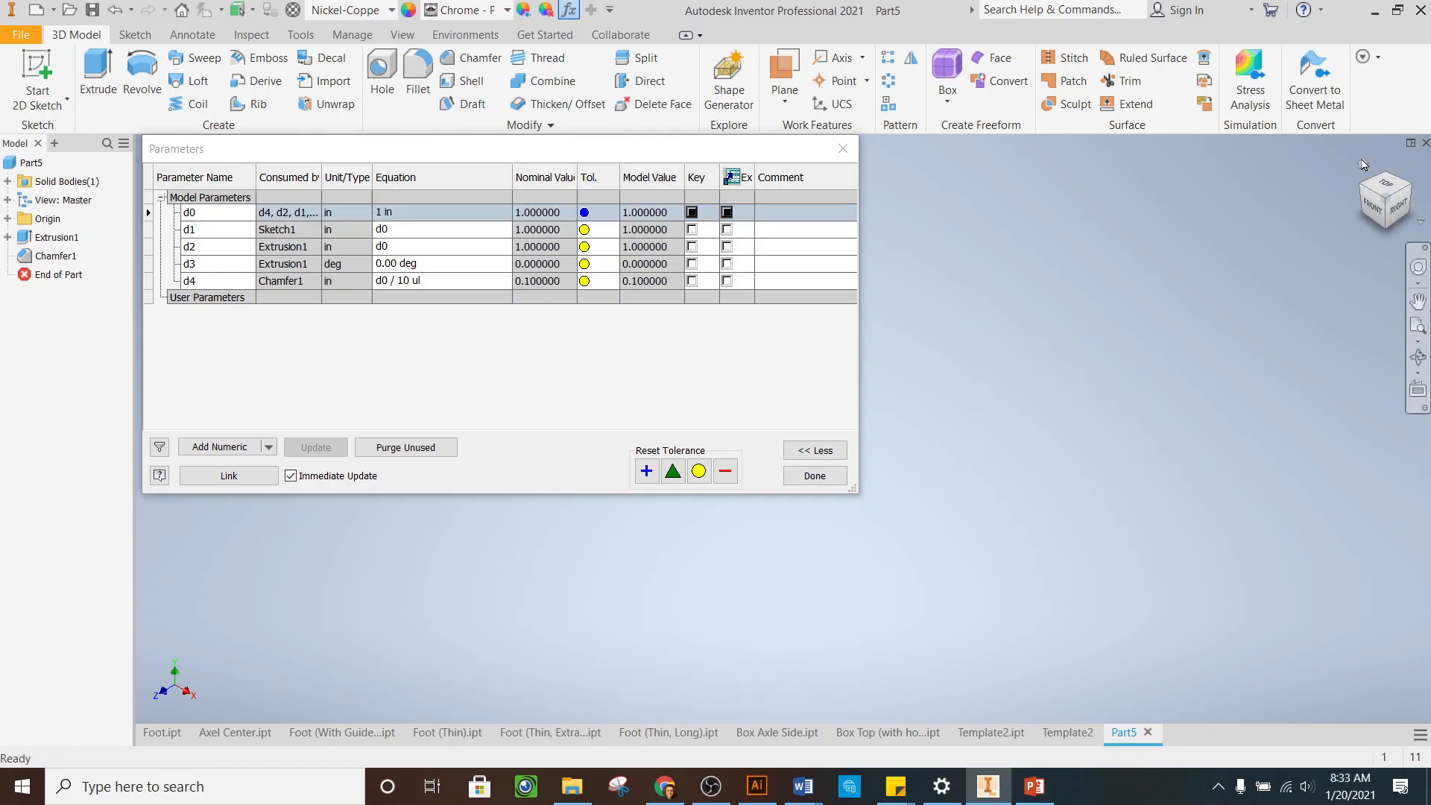
{"action": "left_click", "coordinate": [1362, 167]}
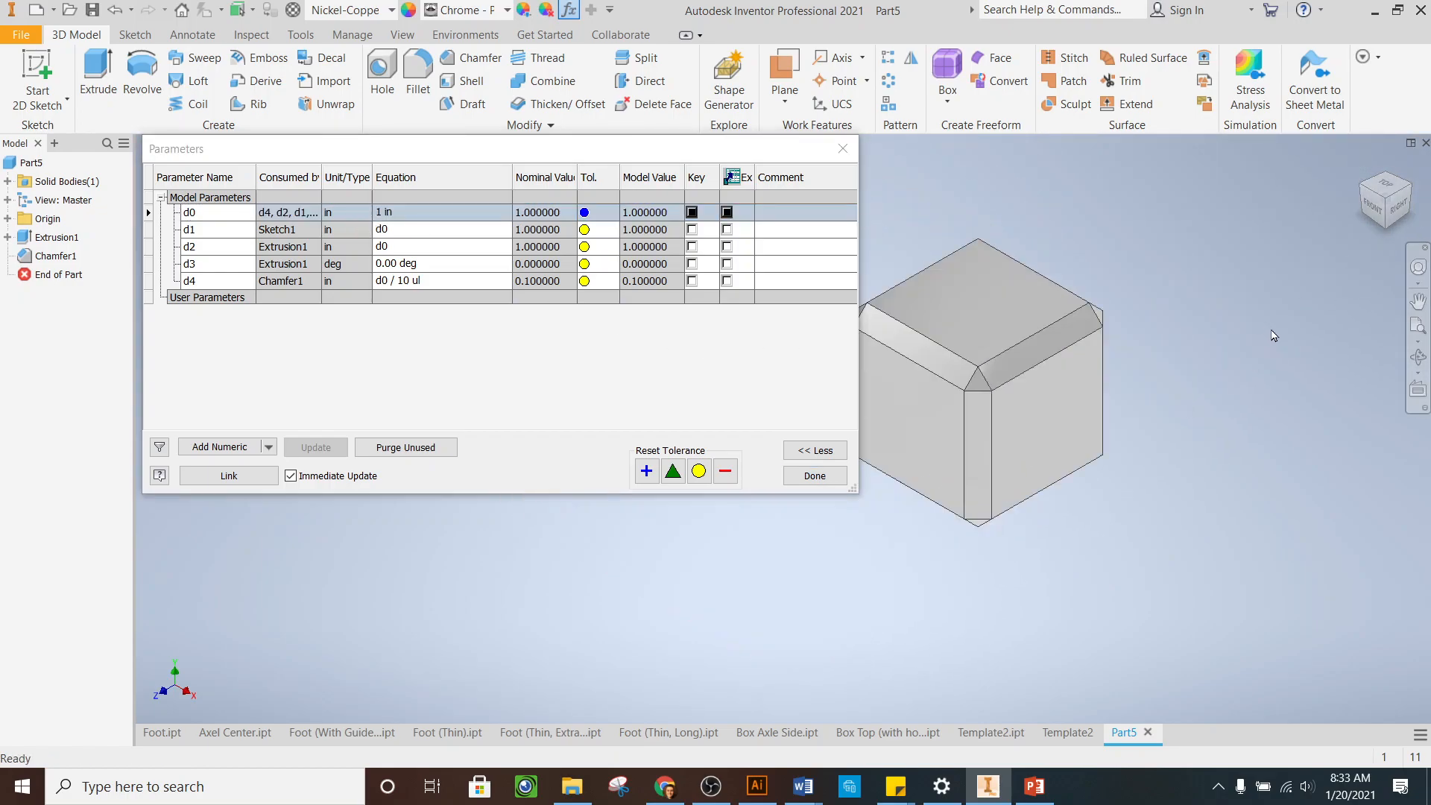
{"action": "scroll", "coordinate": [1160, 322], "scroll_direction": "down", "scroll_amount": 3}
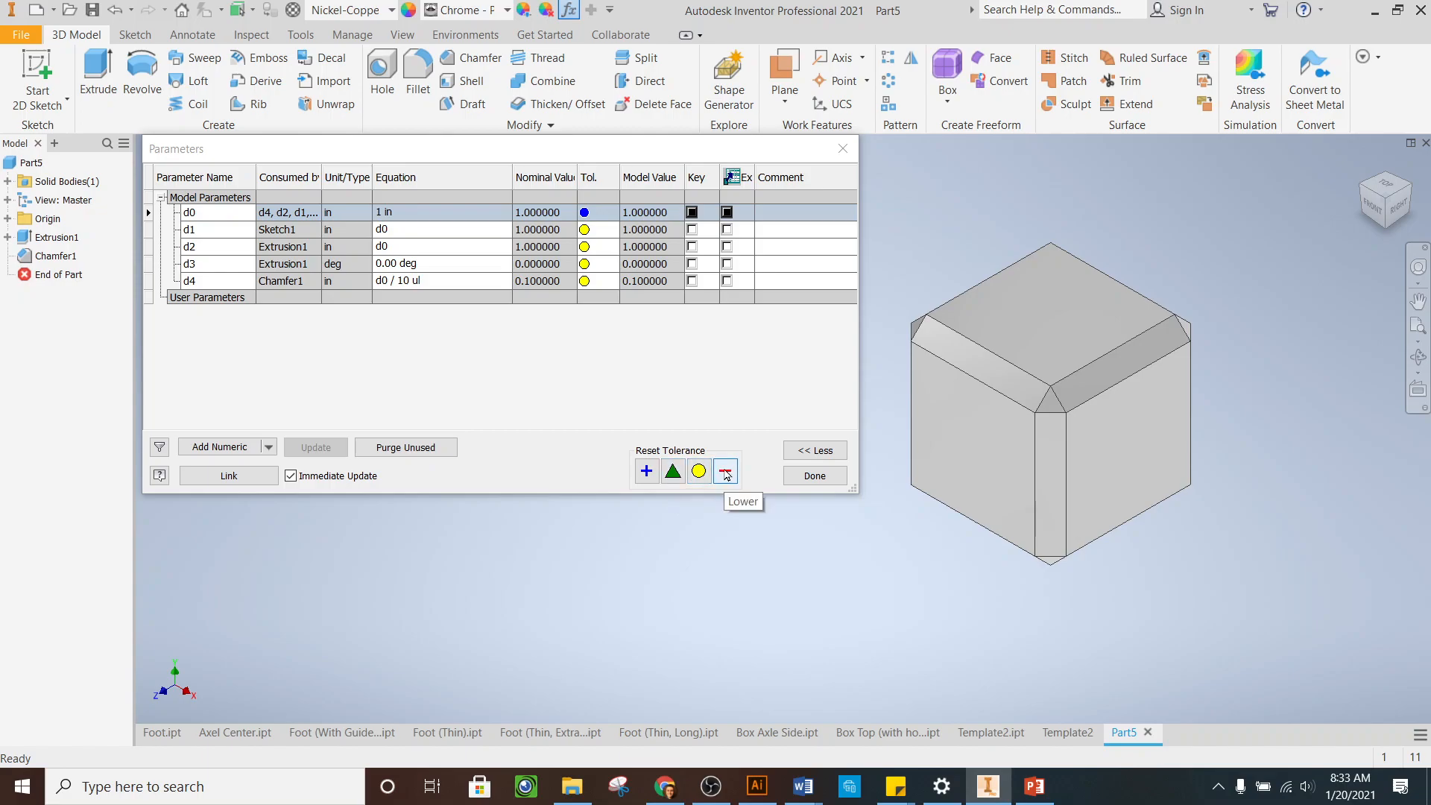
{"action": "left_click", "coordinate": [816, 476]}
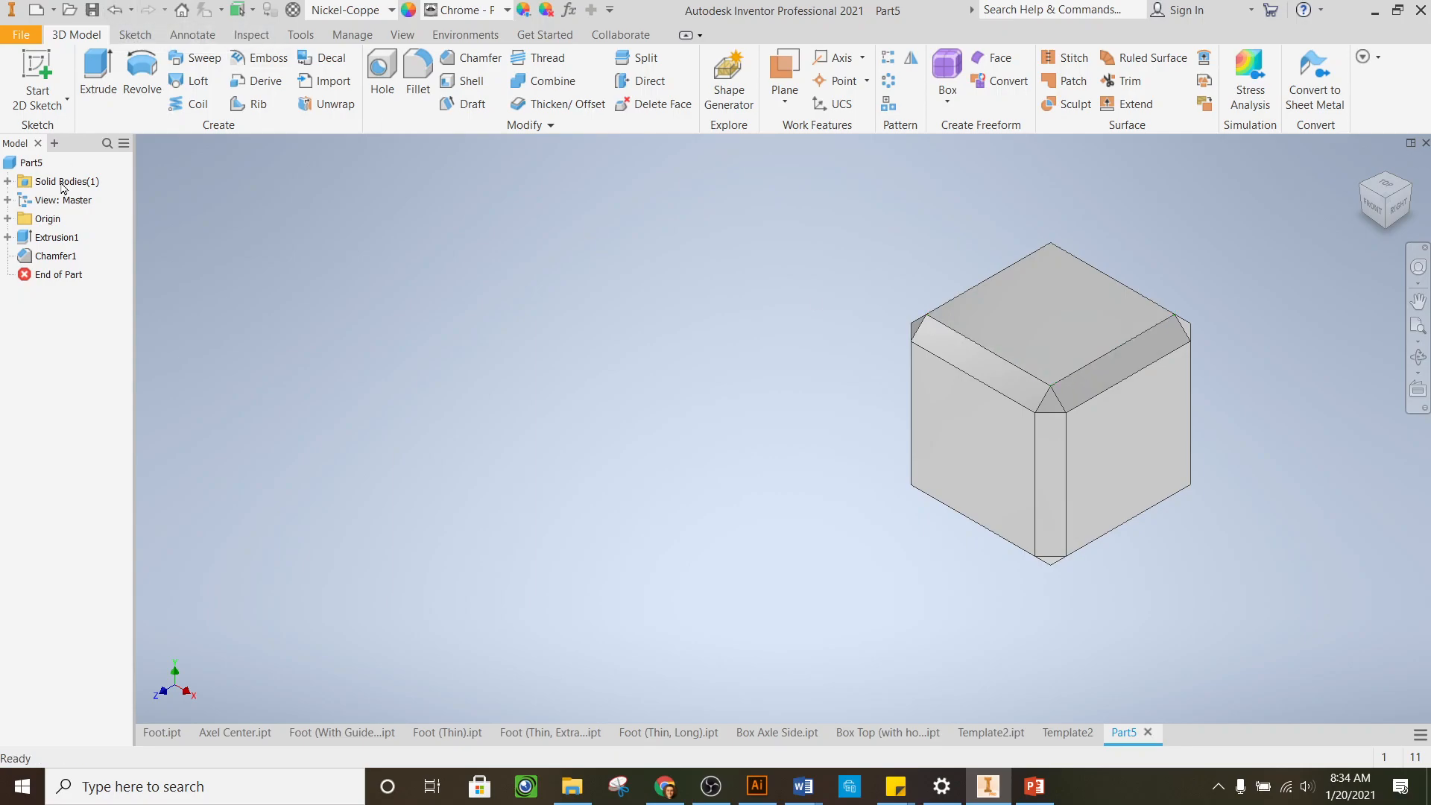
{"action": "right_click", "coordinate": [53, 256]}
{"action": "left_click", "coordinate": [82, 273]}
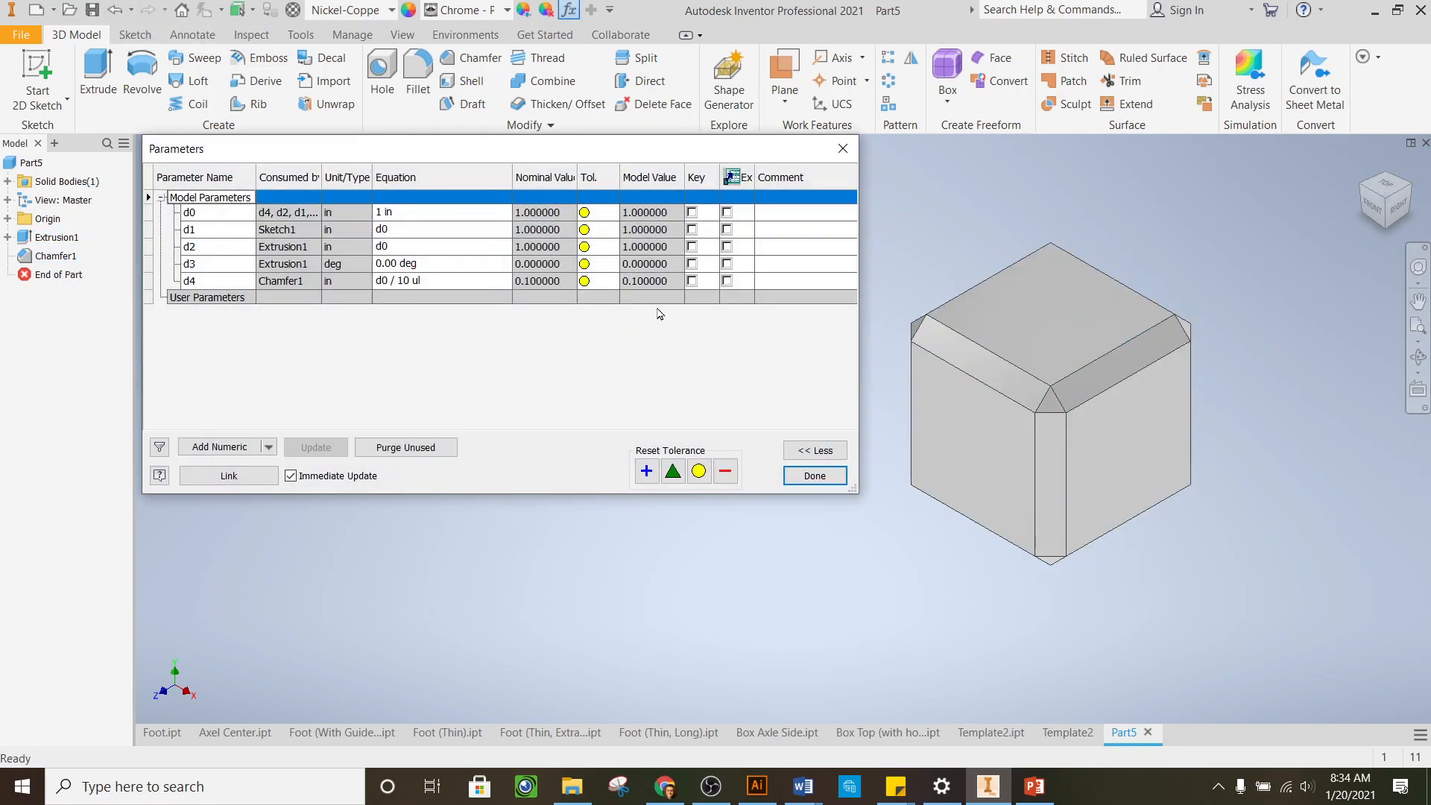
{"action": "left_click", "coordinate": [845, 151]}
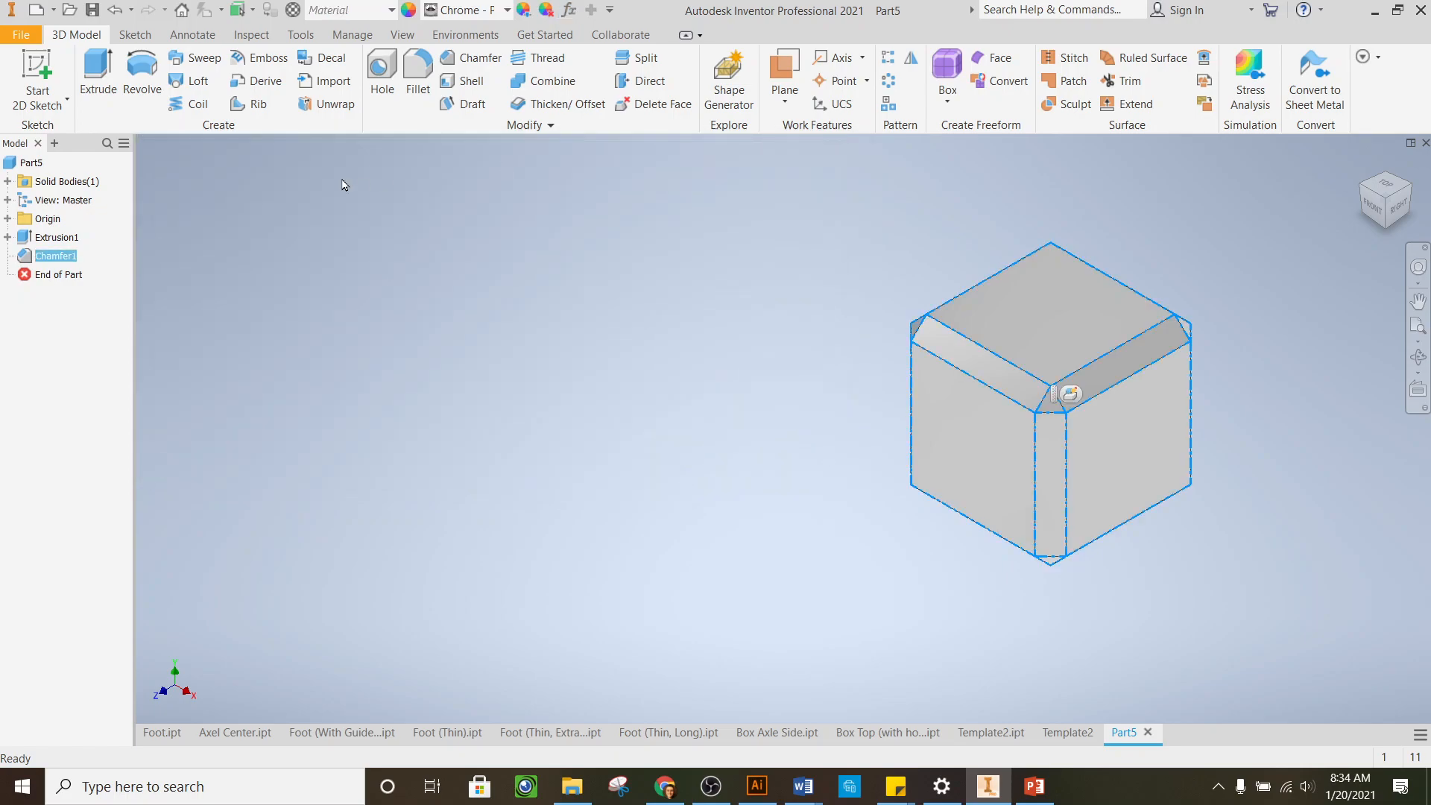
Delete the chamfer feature from the cube
{"action": "right_click", "coordinate": [52, 256]}
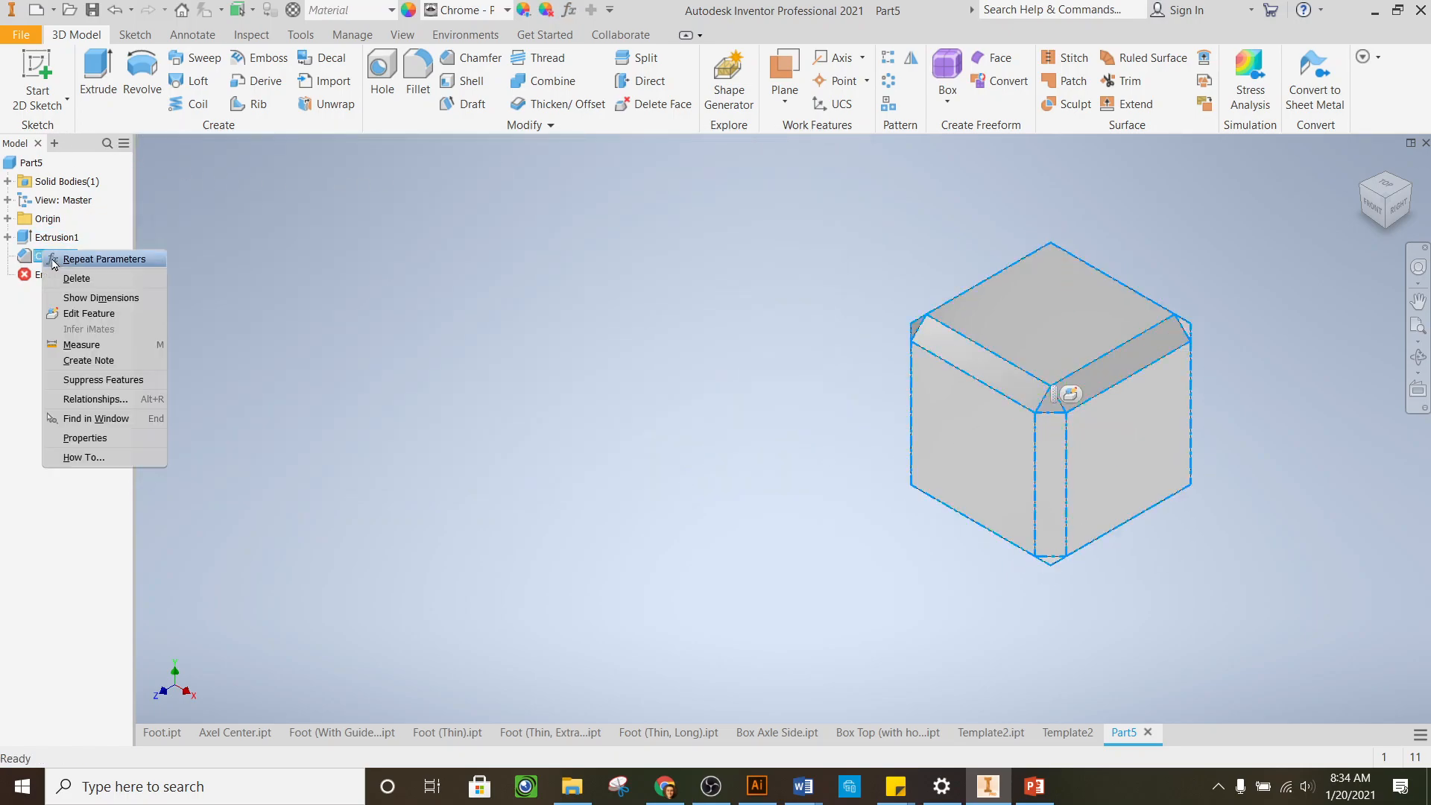
{"action": "left_click", "coordinate": [95, 279]}
{"action": "scroll", "coordinate": [1339, 329], "scroll_direction": "down", "scroll_amount": 5}
{"action": "scroll", "coordinate": [1339, 332], "scroll_direction": "up", "scroll_amount": 6}
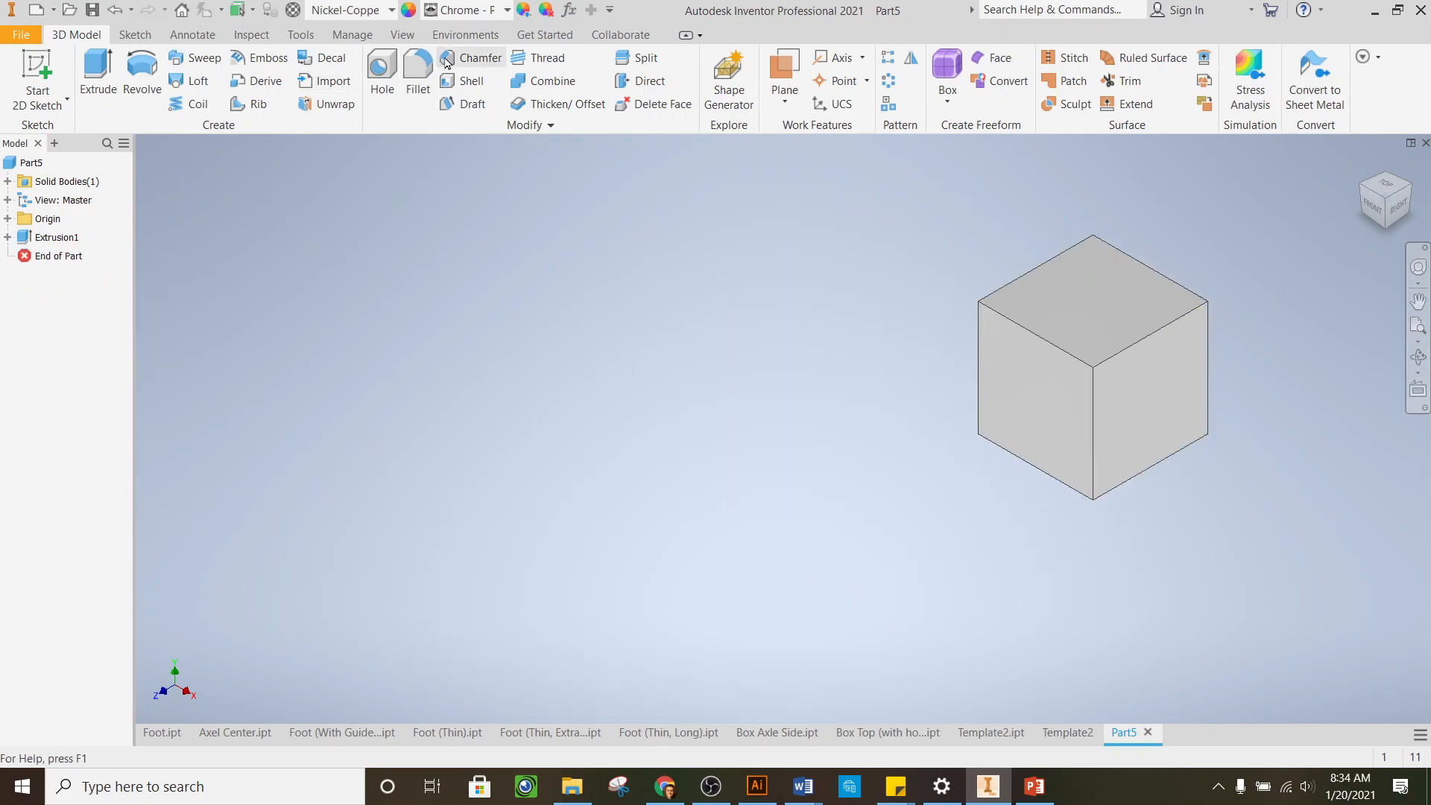
Chamfer all edges of the plain cube again with an equal distance of d0/10
{"action": "left_click", "coordinate": [480, 60]}
{"action": "left_click_drag", "start_coordinate": [1249, 178], "coordinate": [865, 568]}
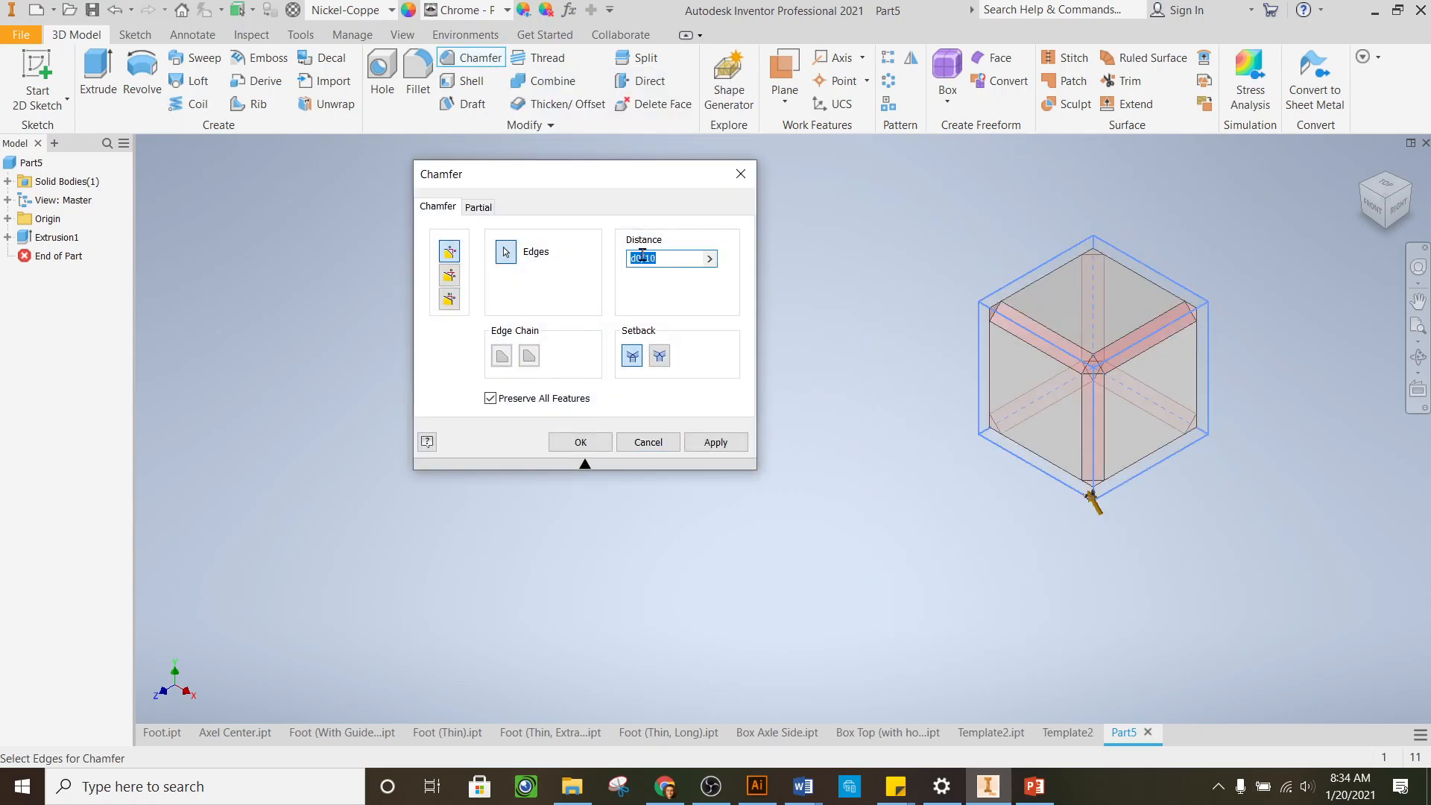
{"action": "left_click", "coordinate": [669, 257]}
{"action": "left_click_drag", "start_coordinate": [669, 258], "coordinate": [616, 269]}
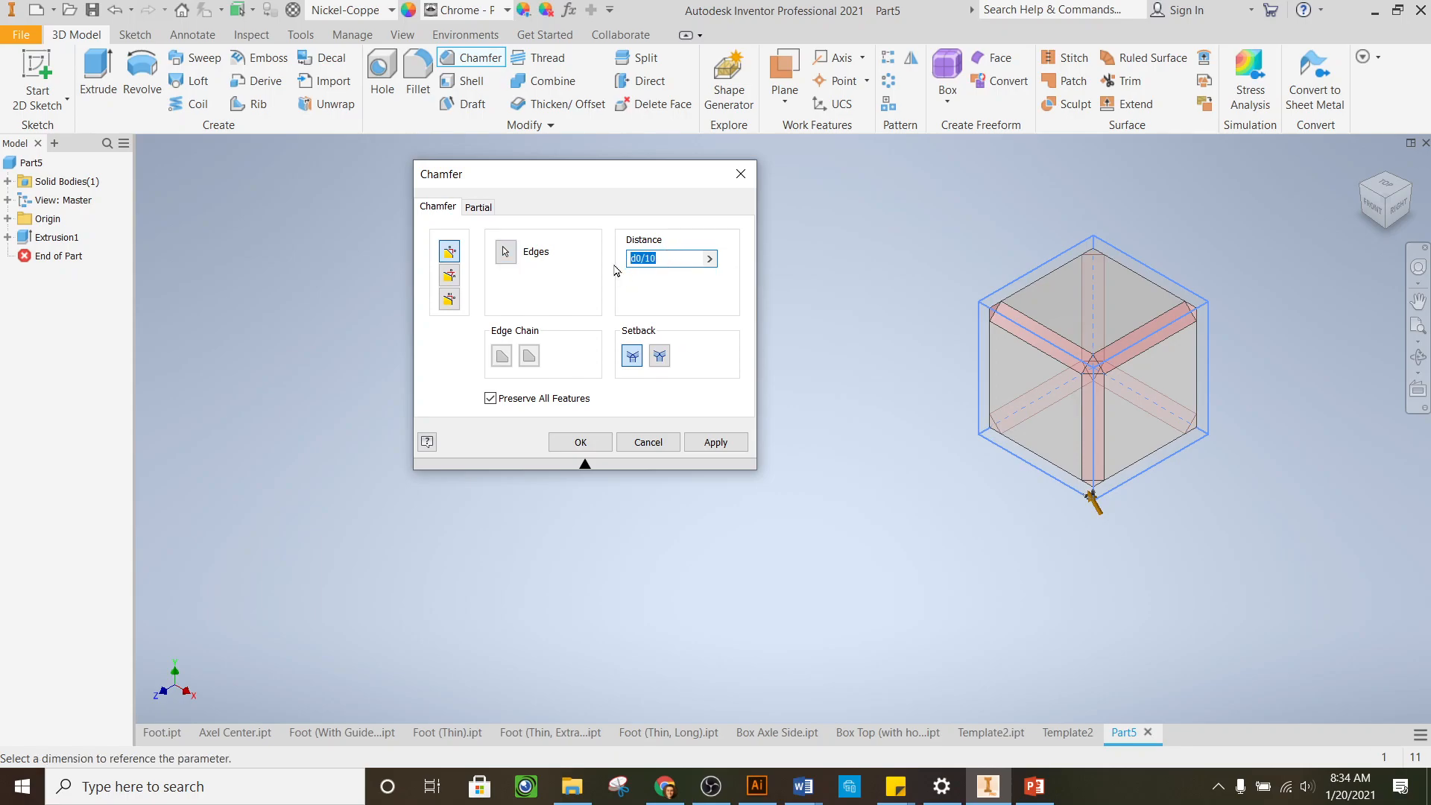
{"action": "type", "text": "d0/10"}
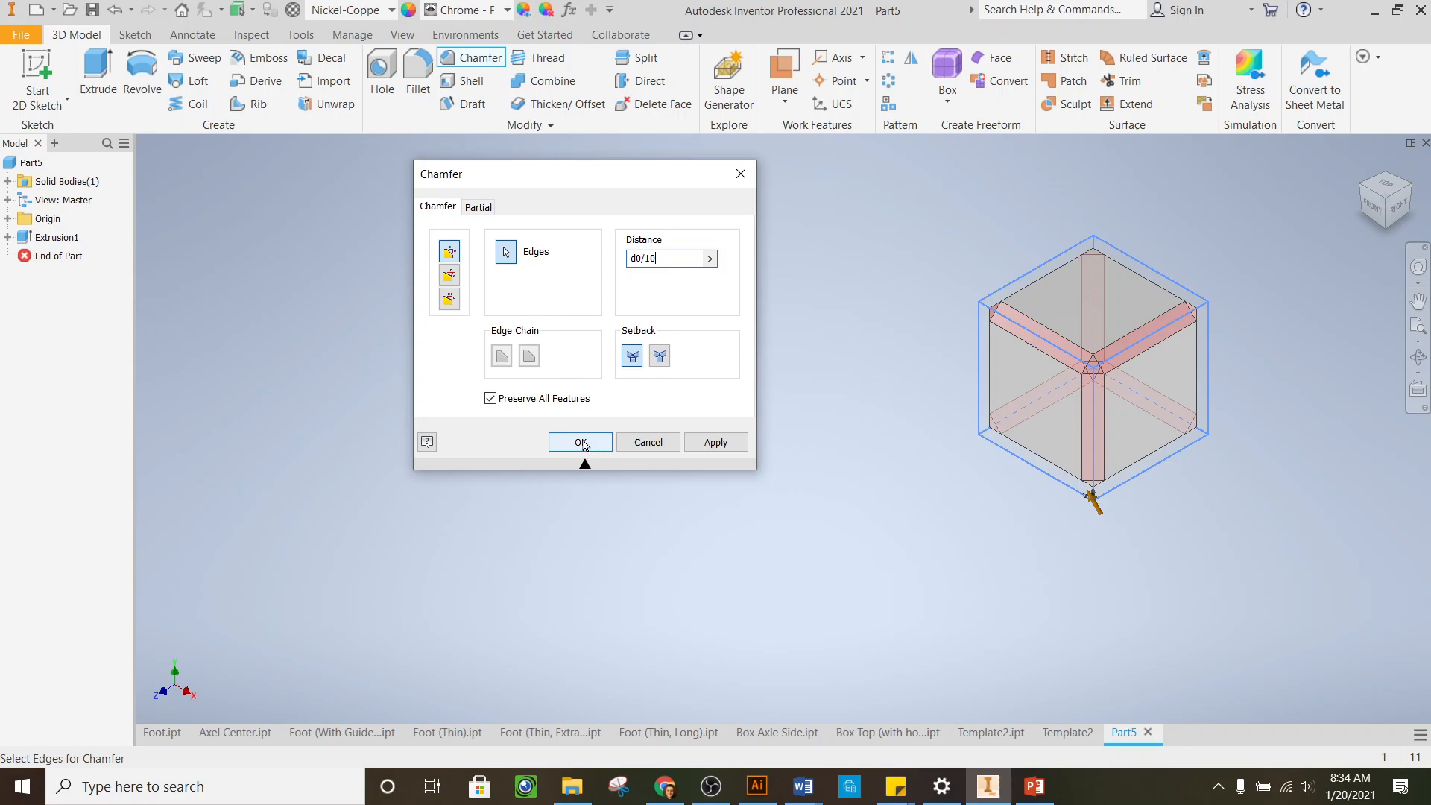
{"action": "left_click", "coordinate": [593, 446]}
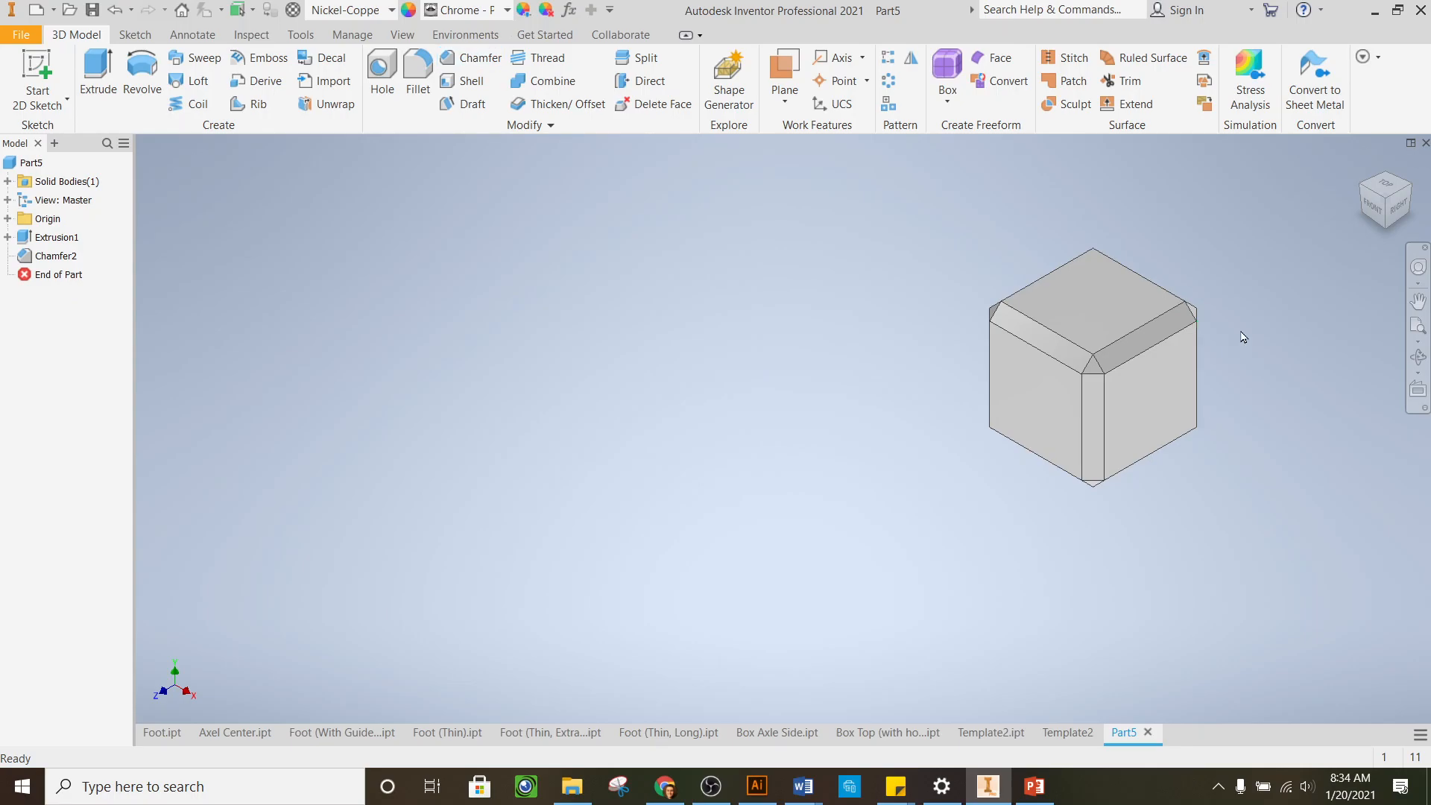
Set parameter d0 to 2 in, check how the rechamfered cube scales and close the model parameters
{"action": "left_click", "coordinate": [570, 9]}
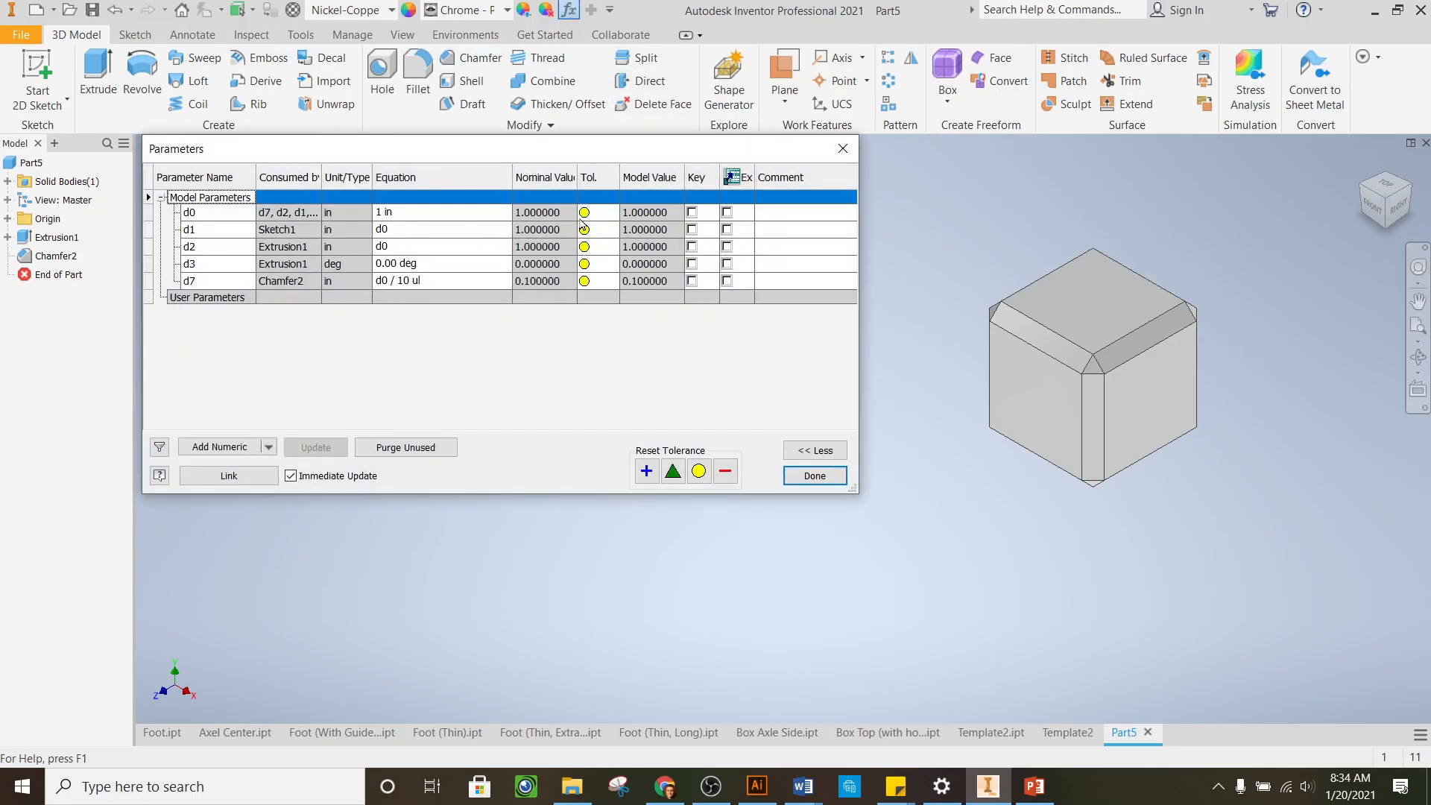
{"action": "left_click", "coordinate": [441, 212]}
{"action": "type", "text": "2"}
{"action": "key", "text": "Return"}
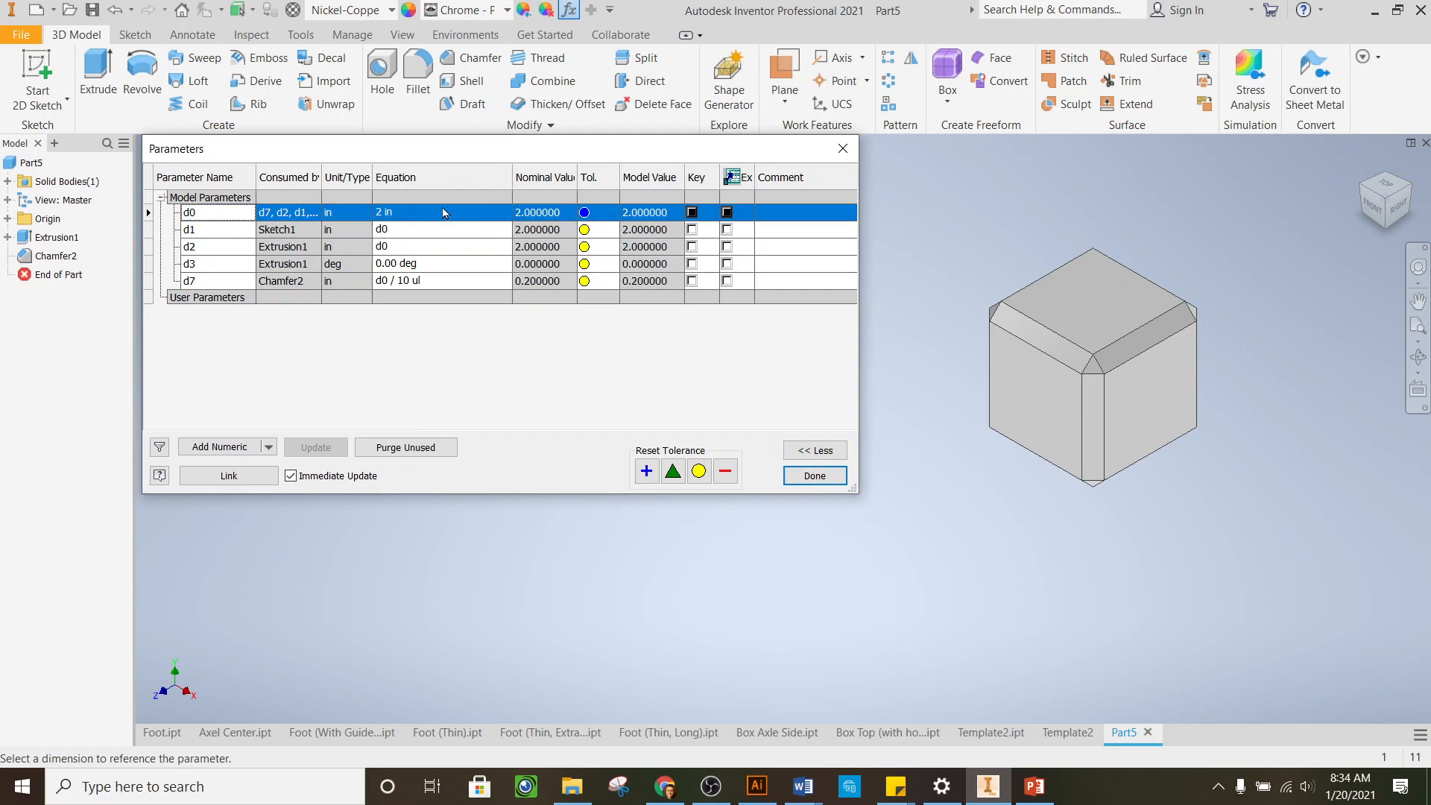
{"action": "scroll", "coordinate": [682, 546], "scroll_direction": "up", "scroll_amount": 3}
{"action": "scroll", "coordinate": [1252, 523], "scroll_direction": "up", "scroll_amount": 4}
{"action": "scroll", "coordinate": [1143, 520], "scroll_direction": "down", "scroll_amount": 6}
{"action": "scroll", "coordinate": [1101, 517], "scroll_direction": "up", "scroll_amount": 5}
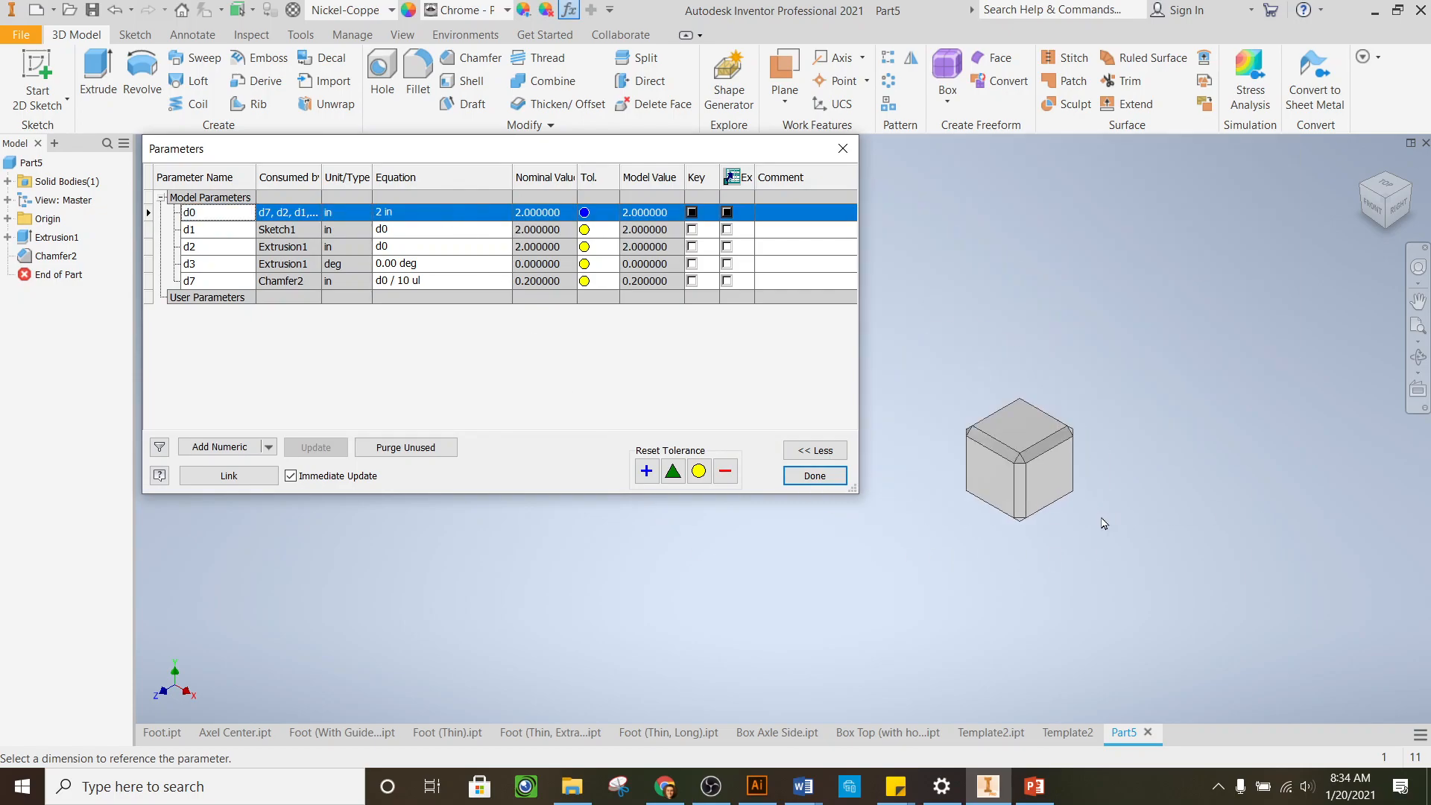
{"action": "left_click", "coordinate": [815, 475]}
{"action": "scroll", "coordinate": [1040, 507], "scroll_direction": "down", "scroll_amount": 3}
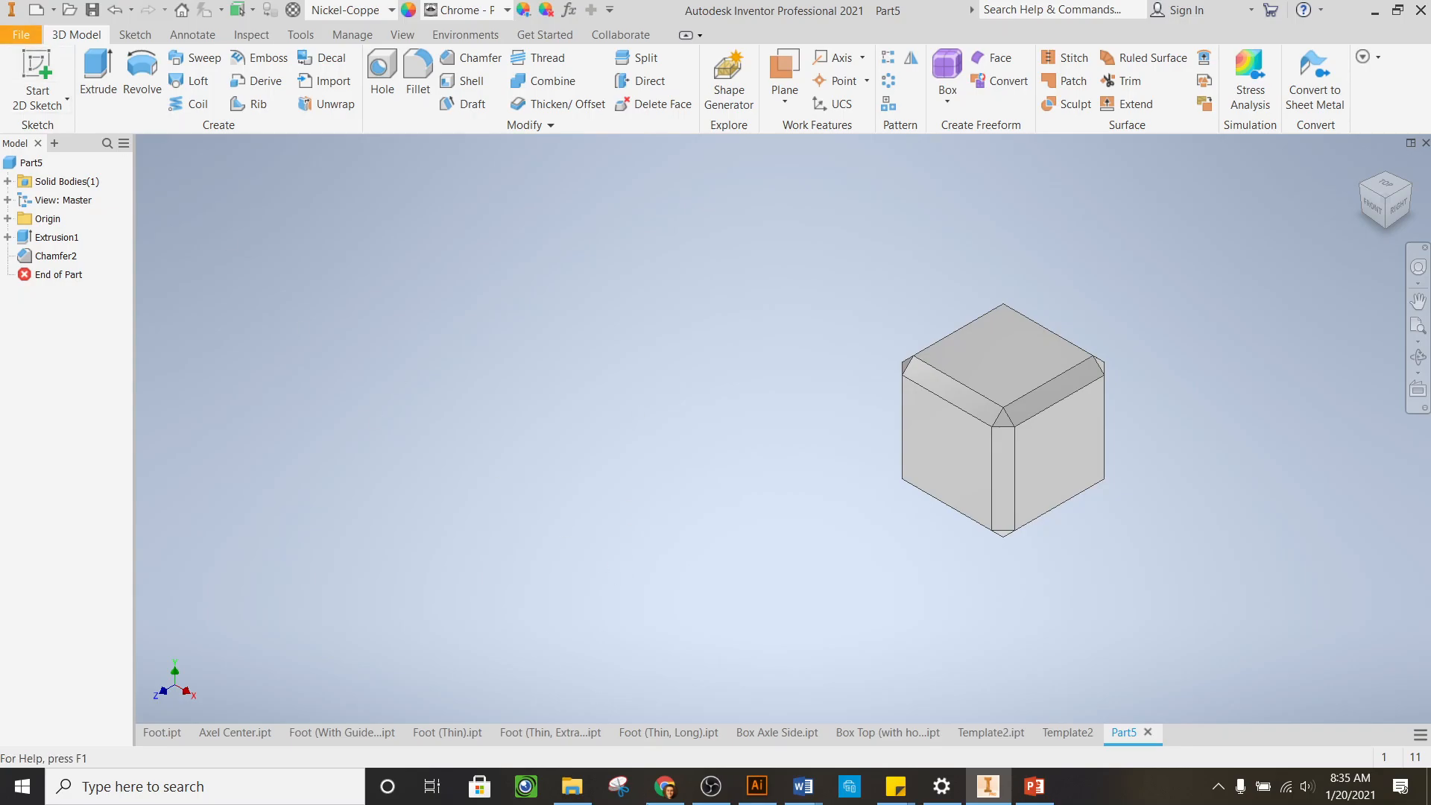
Switch to Chrome and highlight the bowl's width, fillet and thickness requirements in Assignment 5.1
{"action": "left_click", "coordinate": [665, 795]}
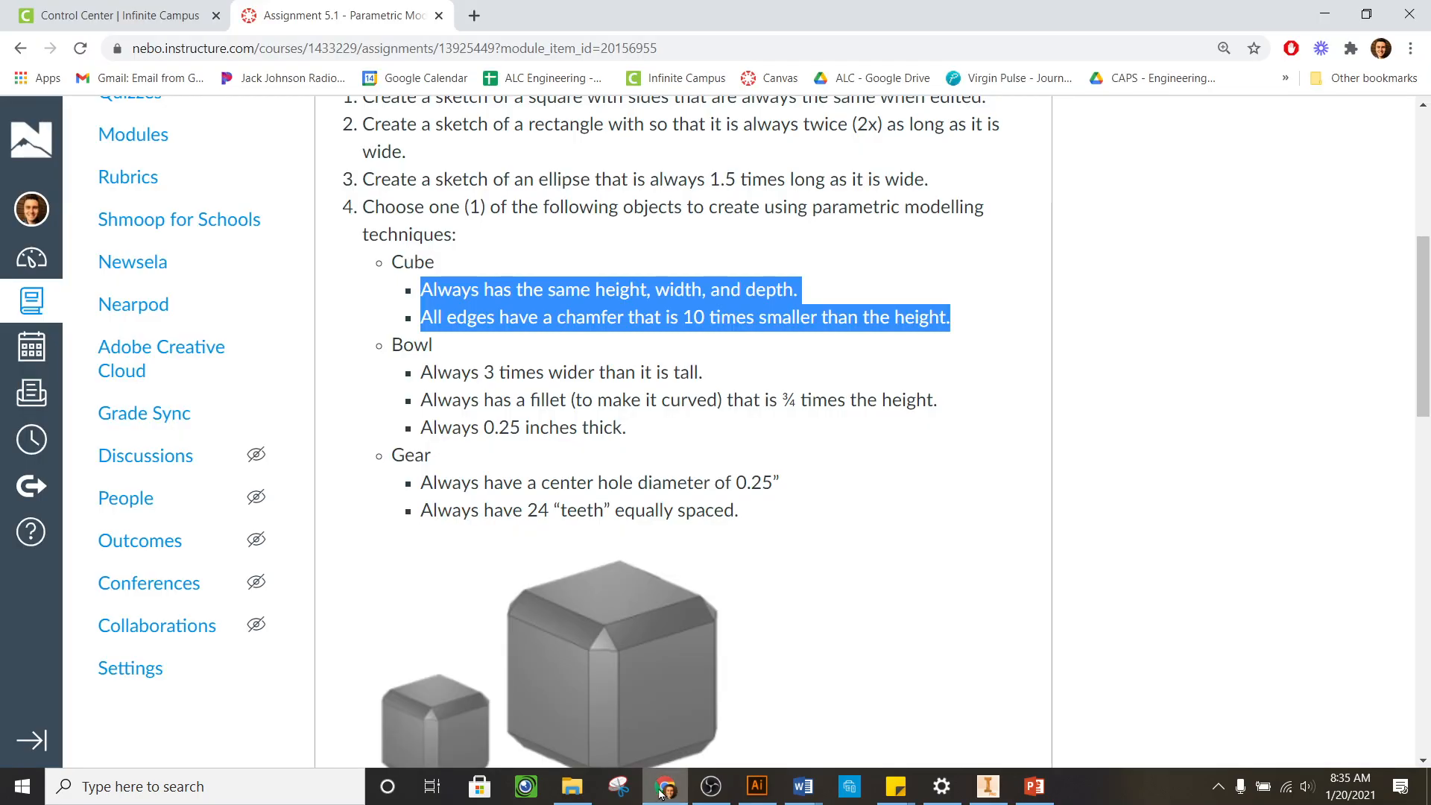
{"action": "left_click_drag", "start_coordinate": [637, 432], "coordinate": [408, 383]}
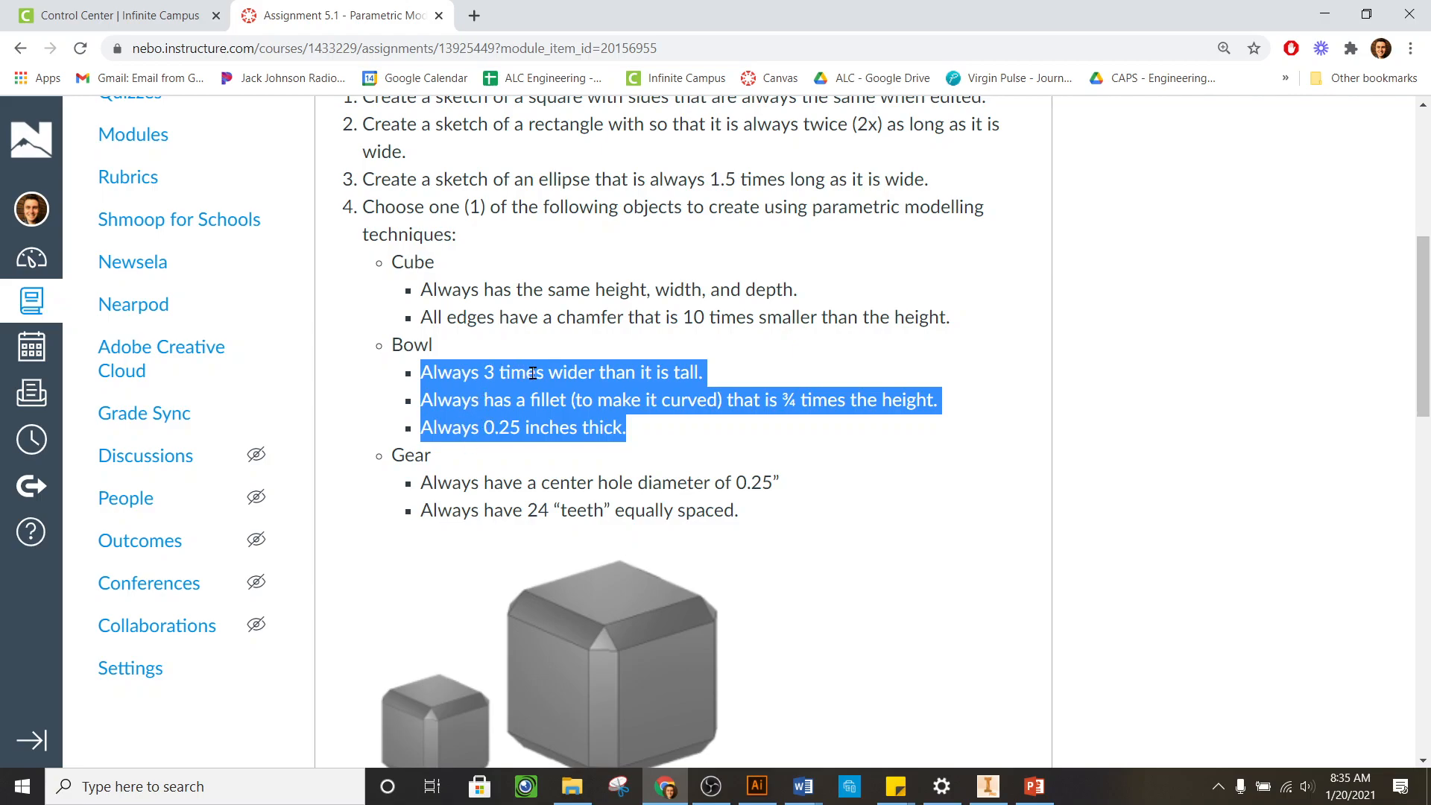
Switch back to Inventor and create a new part for the bowl
{"action": "mouse_move", "coordinate": [689, 779]}
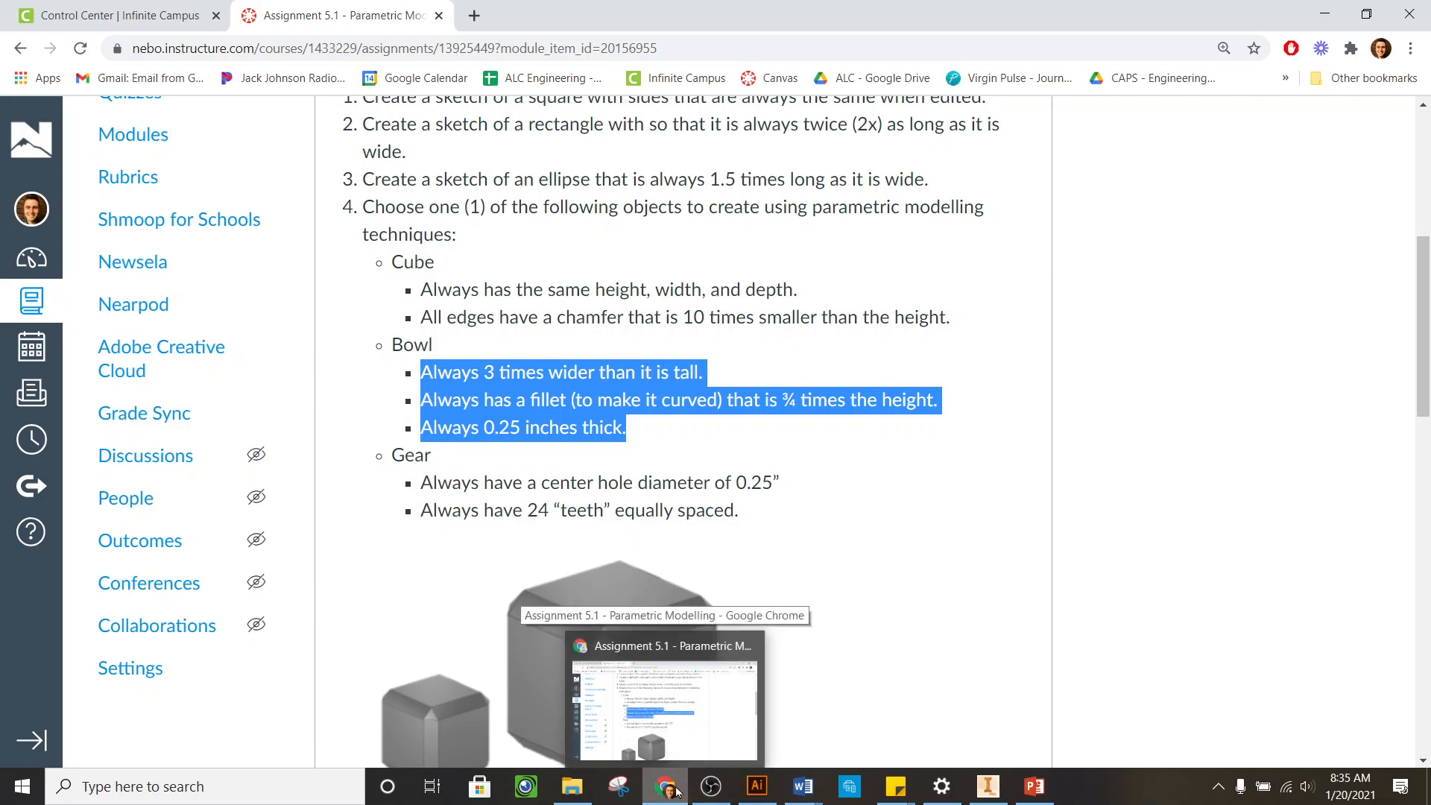
{"action": "key", "text": "alt+Tab"}
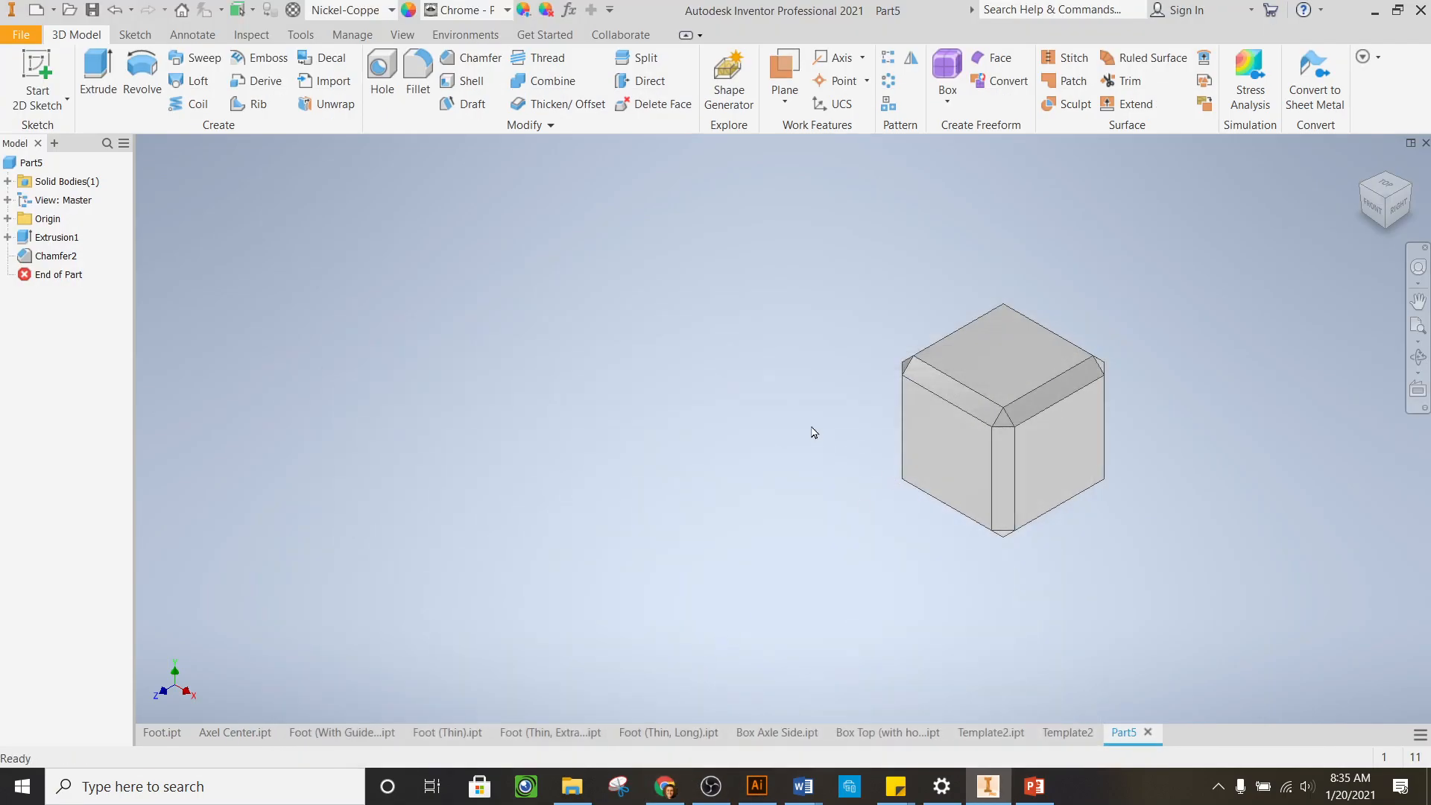
{"action": "left_click", "coordinate": [20, 34]}
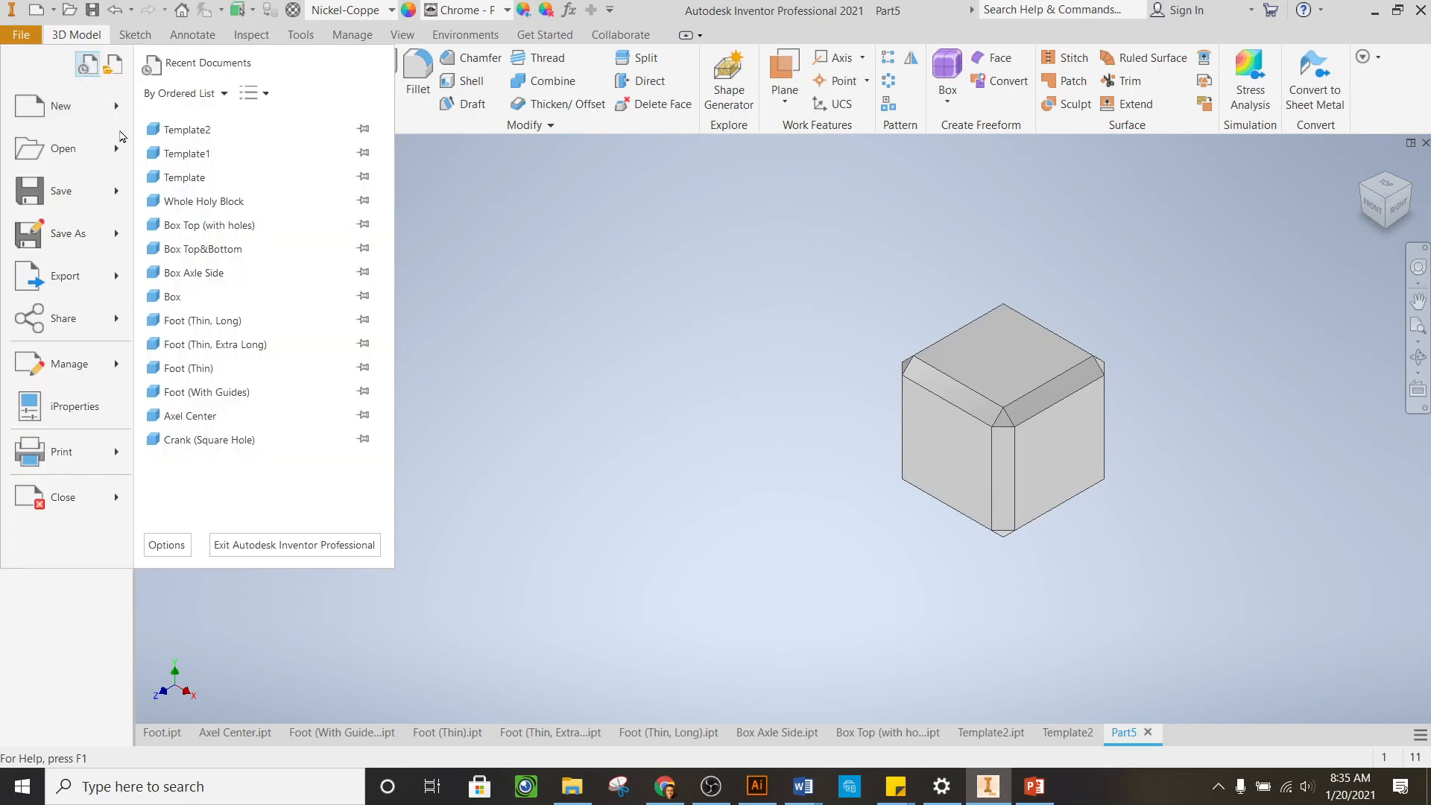
{"action": "mouse_move", "coordinate": [67, 106]}
{"action": "left_click", "coordinate": [205, 267]}
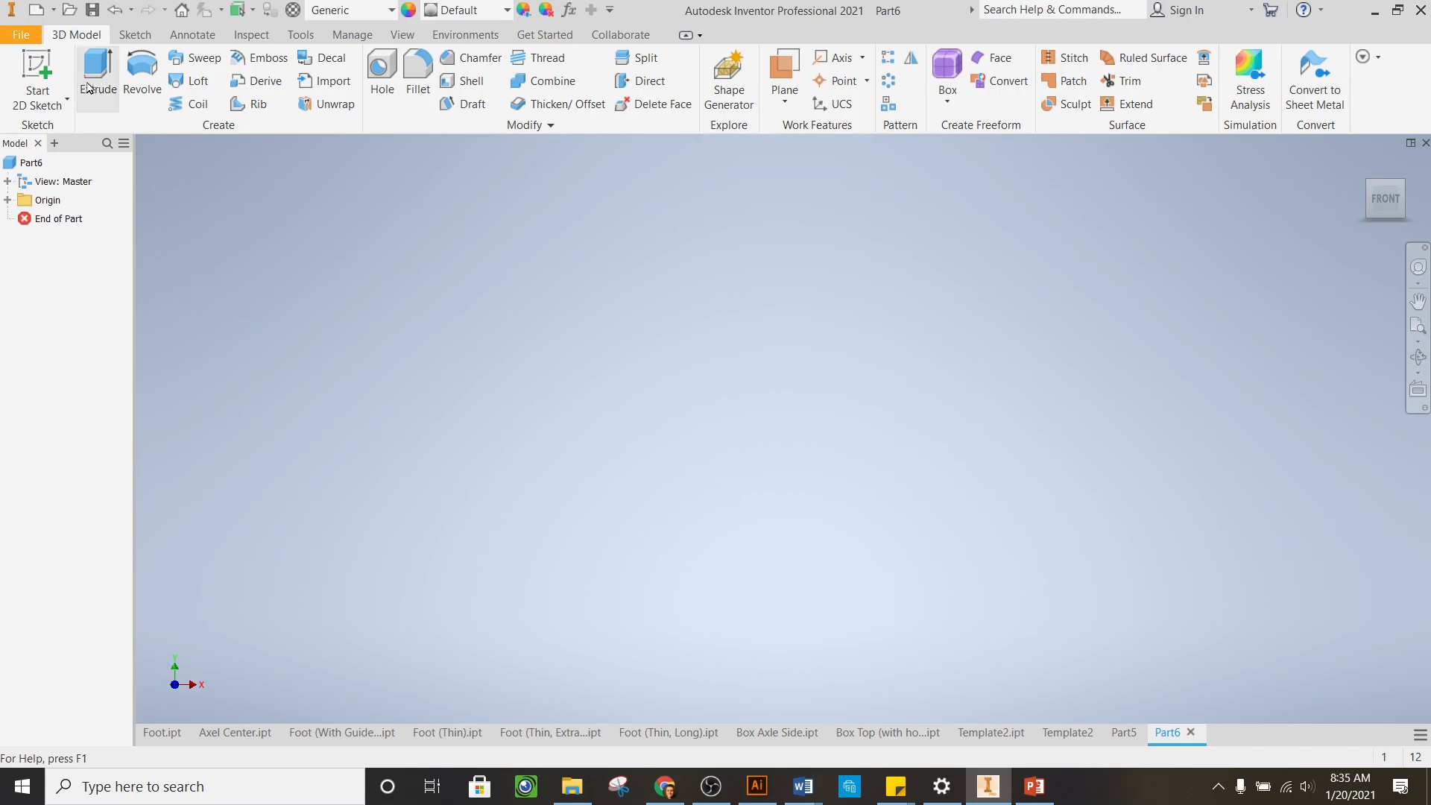
Sketch a circle about 6 in in diameter centred on the origin of the XZ plane and finish the sketch
{"action": "left_click", "coordinate": [37, 78]}
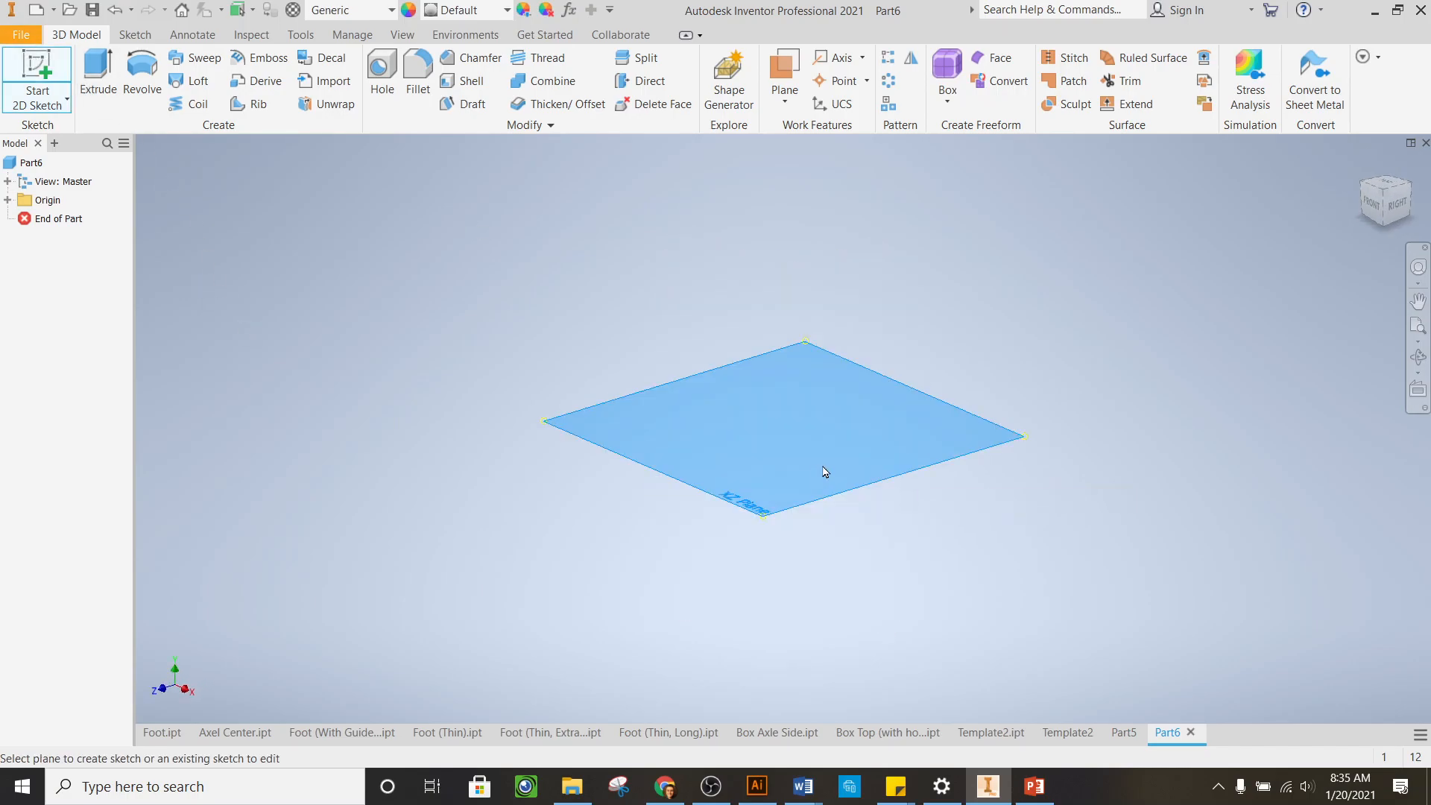
{"action": "left_click", "coordinate": [818, 474]}
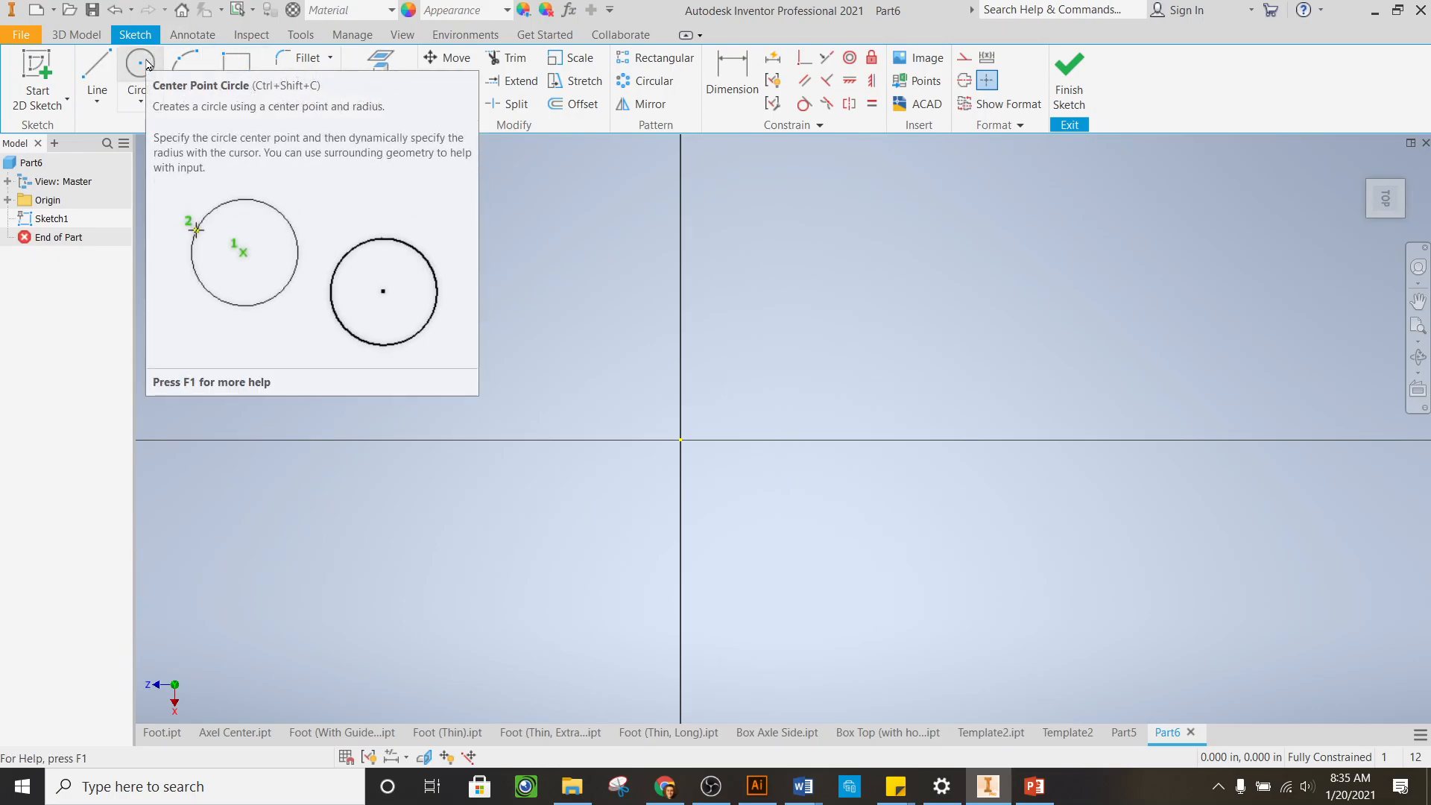
{"action": "left_click", "coordinate": [141, 64]}
{"action": "left_click", "coordinate": [680, 440]}
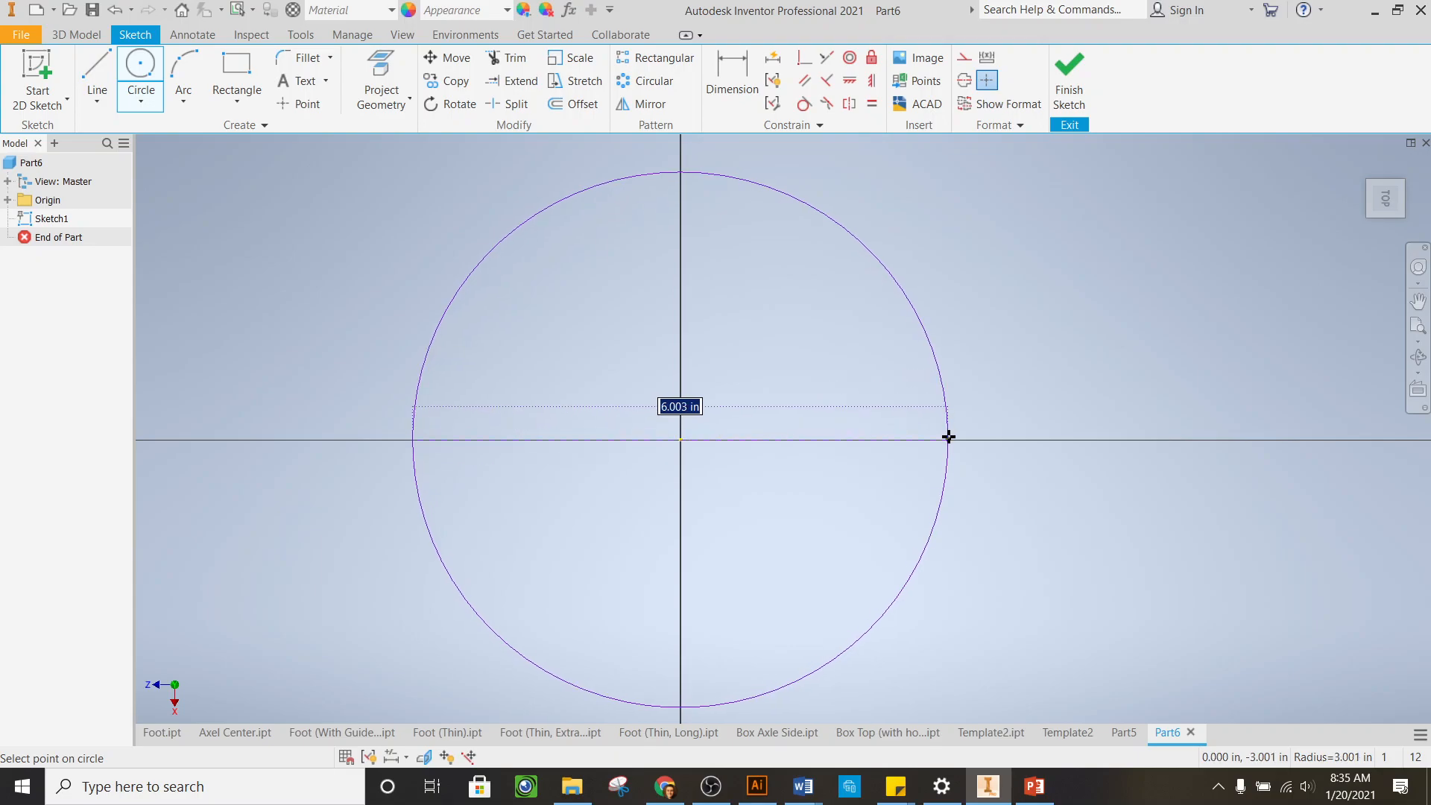
{"action": "left_click", "coordinate": [948, 437]}
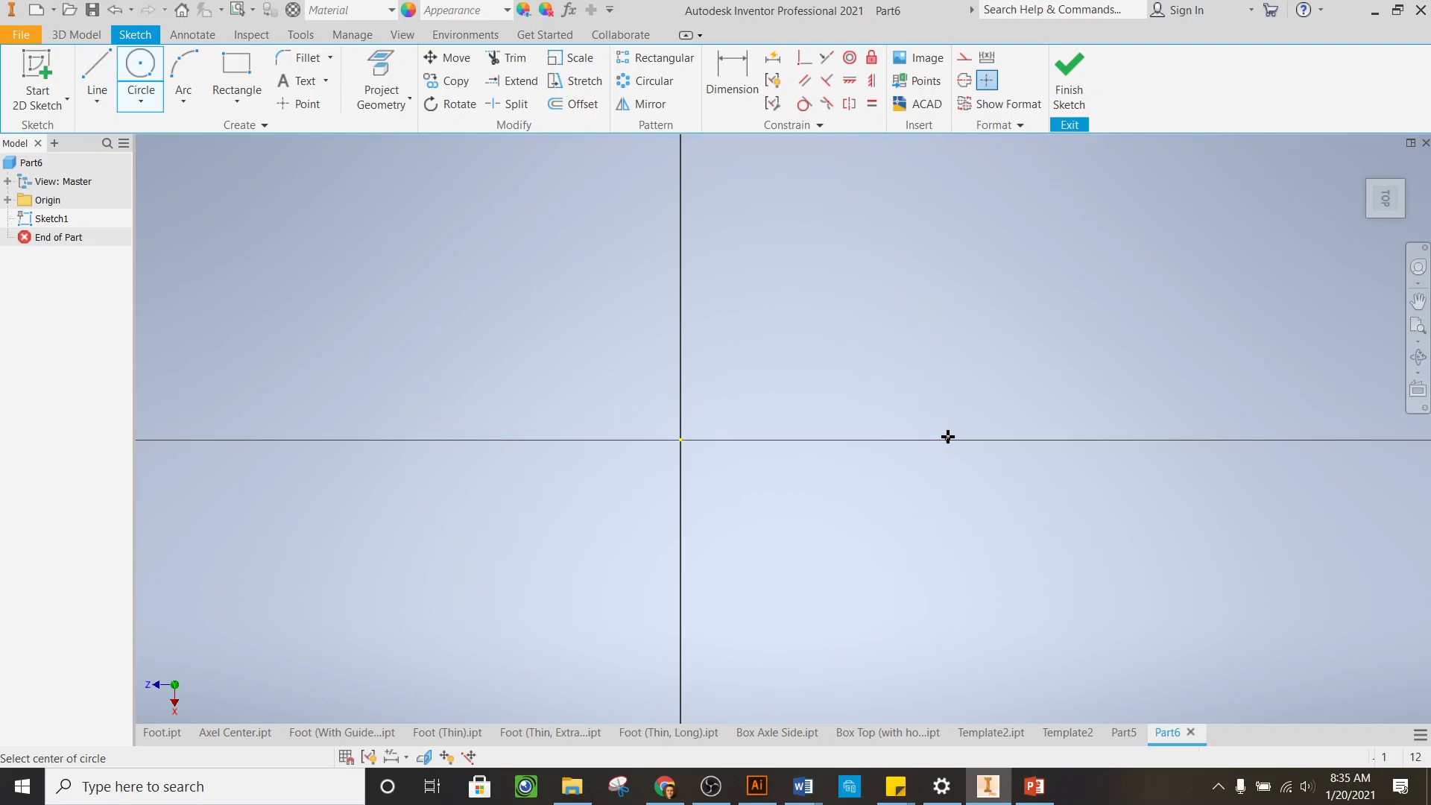
{"action": "left_click", "coordinate": [1080, 128]}
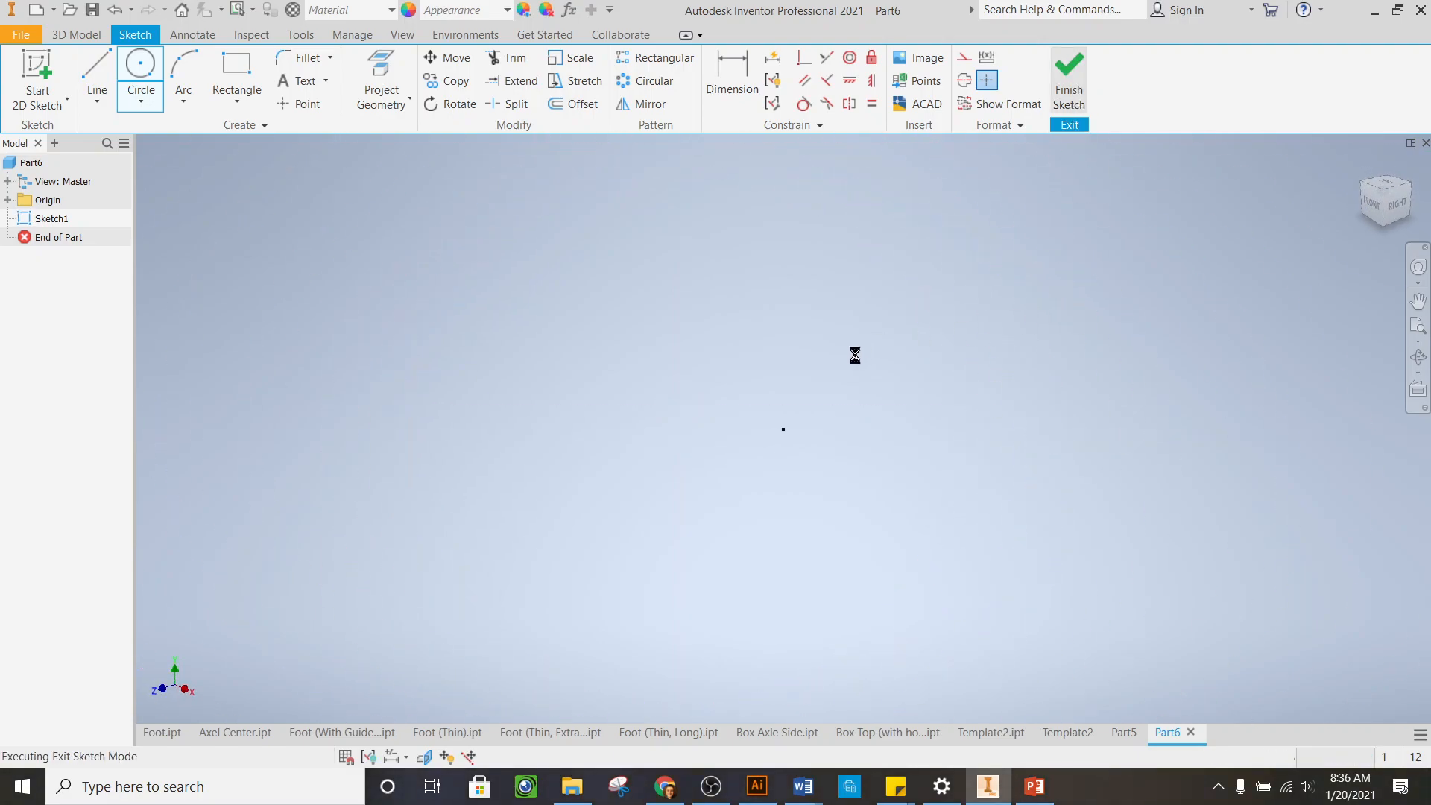
Extrude the circle upward to a height of 1.6875 in
{"action": "left_click", "coordinate": [99, 75]}
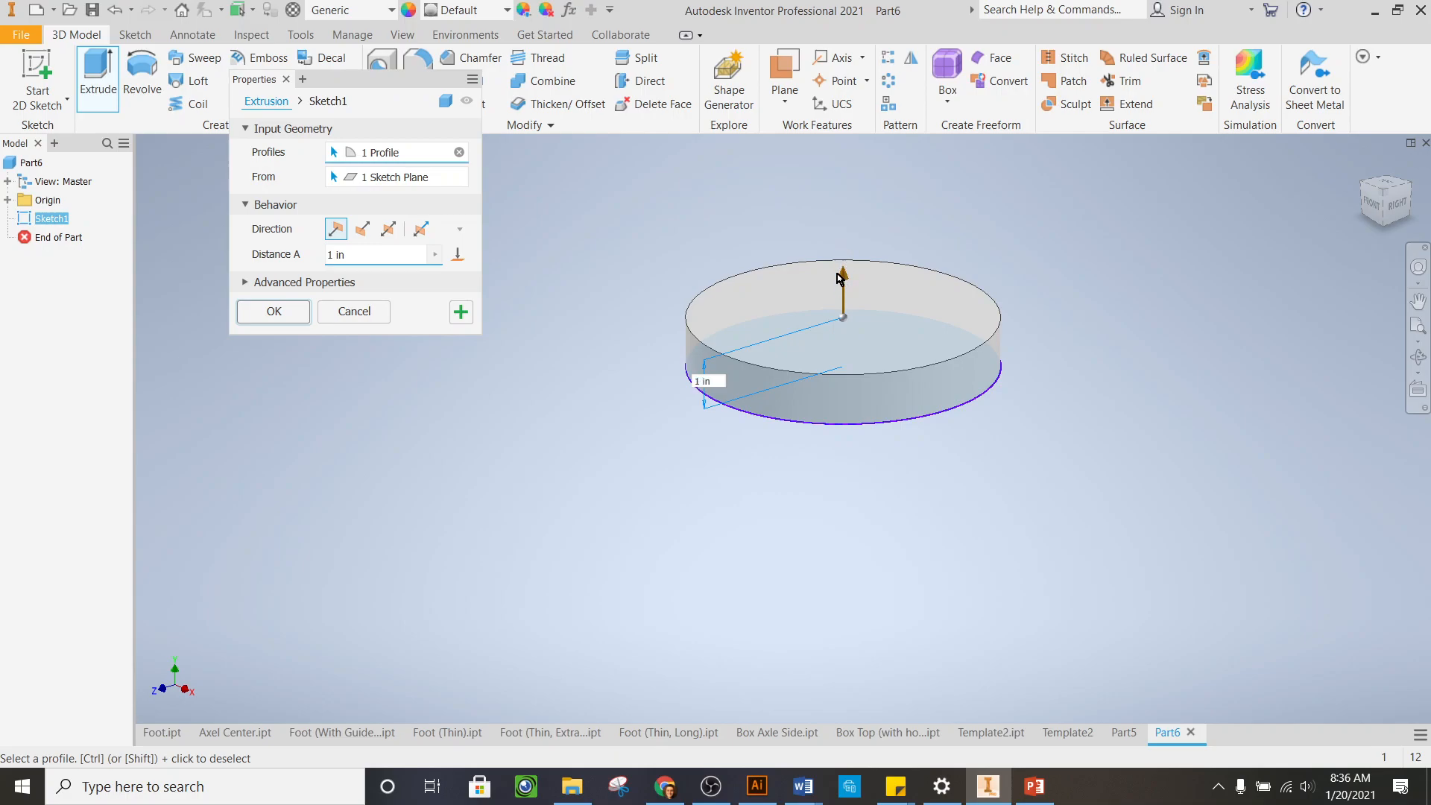
{"action": "left_click_drag", "start_coordinate": [844, 276], "coordinate": [844, 241]}
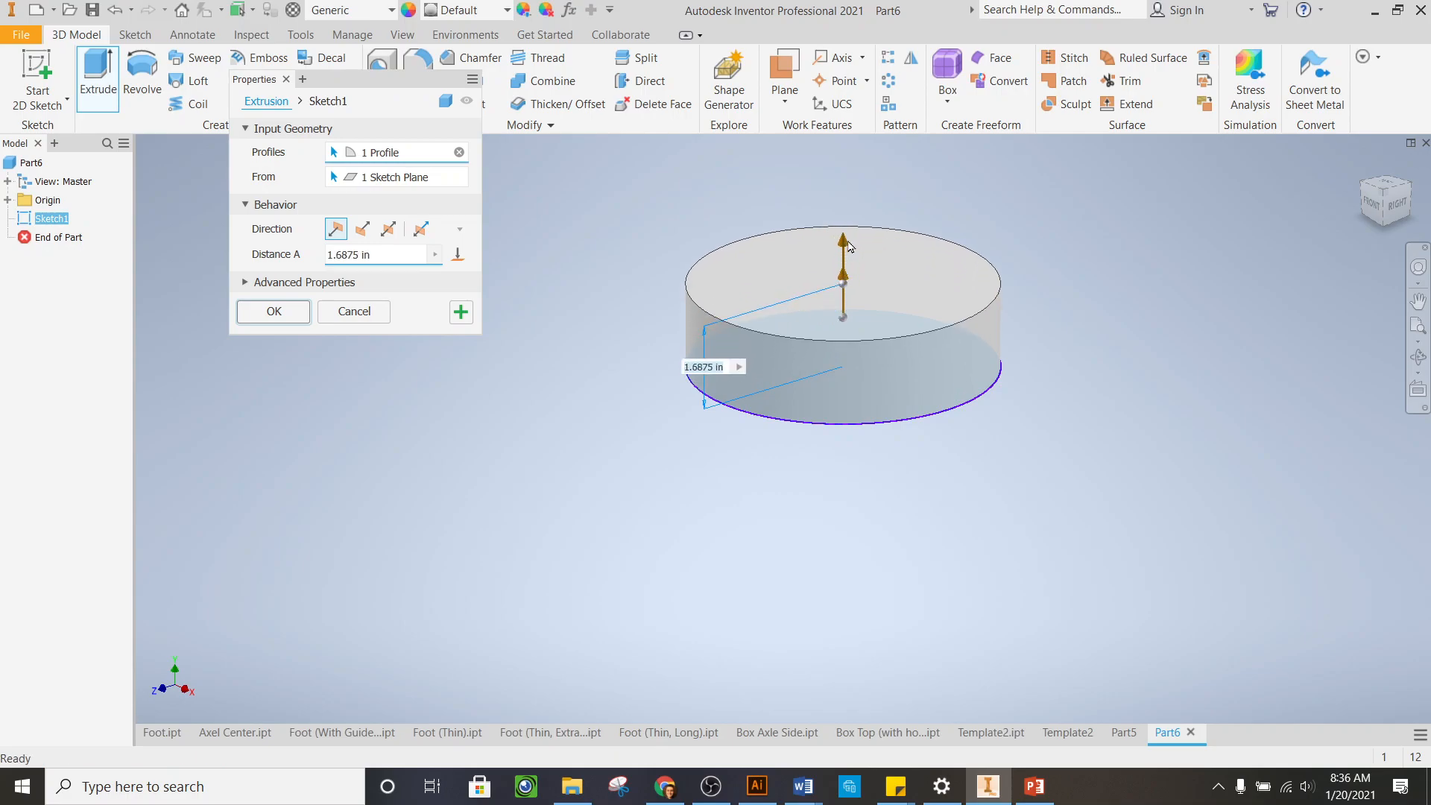
{"action": "left_click", "coordinate": [272, 312]}
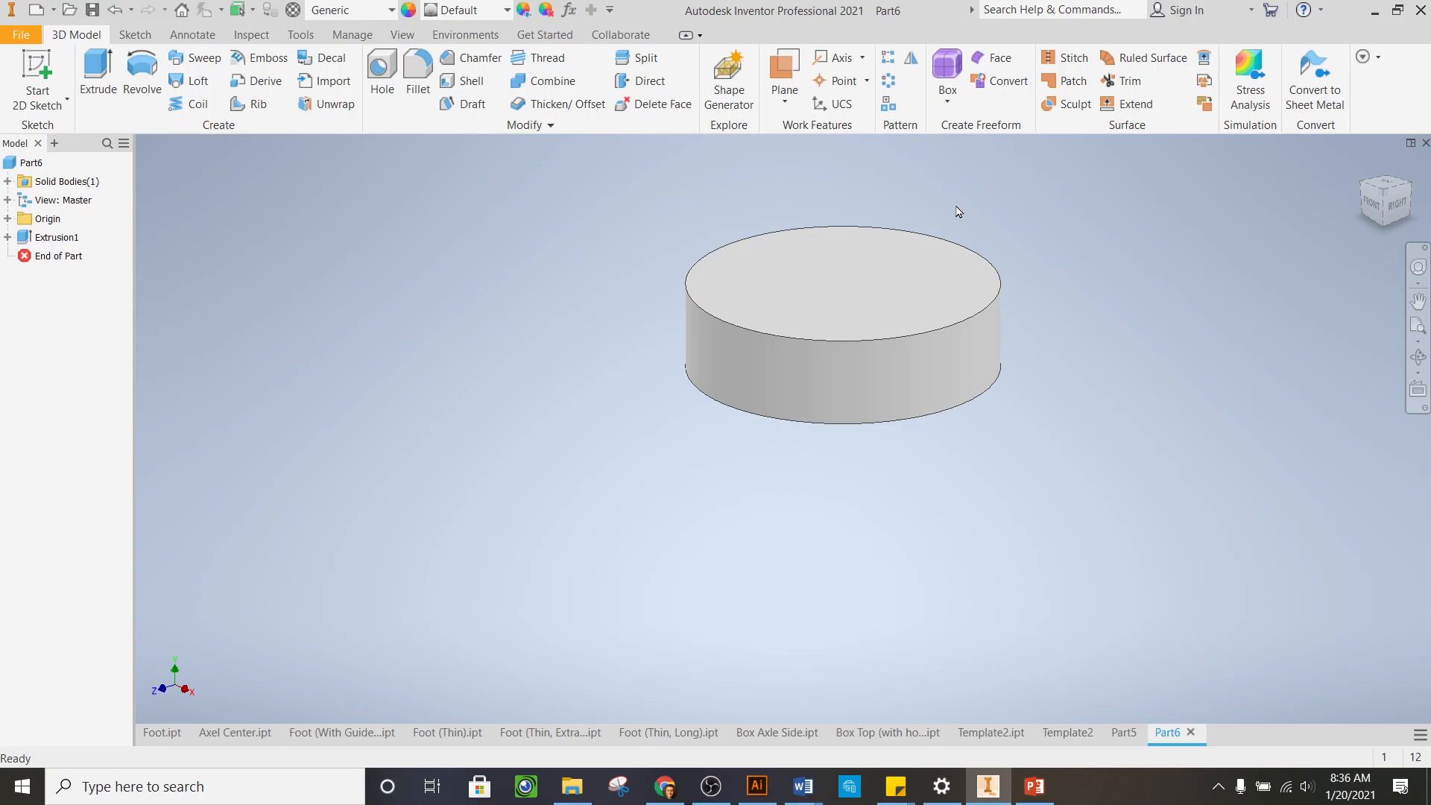
Set the extrusion height parameter d0 to 2 in, keeping the model visible beside the model parameters
{"action": "left_click", "coordinate": [568, 11]}
{"action": "left_click_drag", "start_coordinate": [644, 138], "coordinate": [652, 167]}
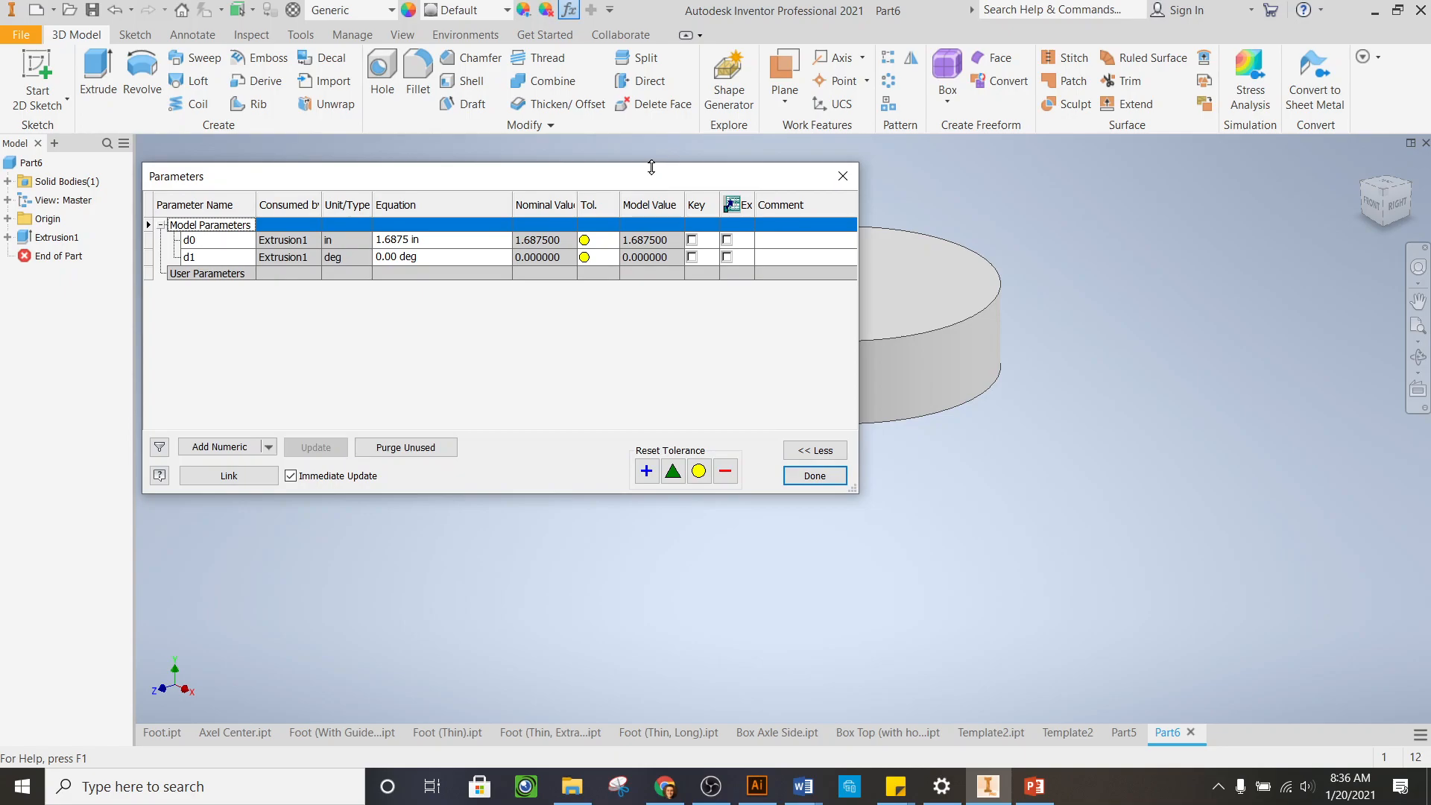
{"action": "left_click_drag", "start_coordinate": [741, 177], "coordinate": [652, 193]}
{"action": "scroll", "coordinate": [1076, 262], "scroll_direction": "up", "scroll_amount": 3}
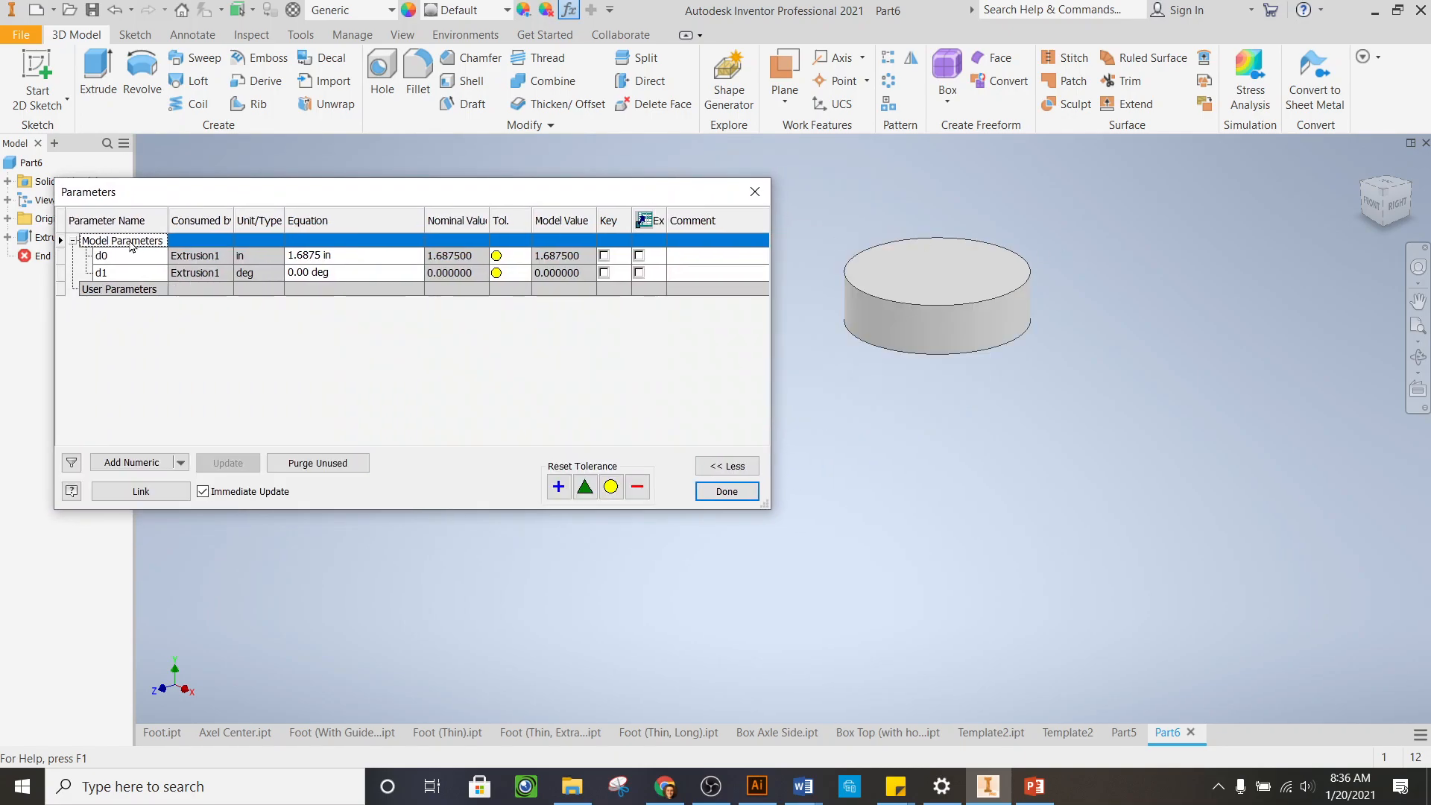
{"action": "left_click", "coordinate": [356, 254]}
{"action": "type", "text": "2"}
{"action": "key", "text": "Return"}
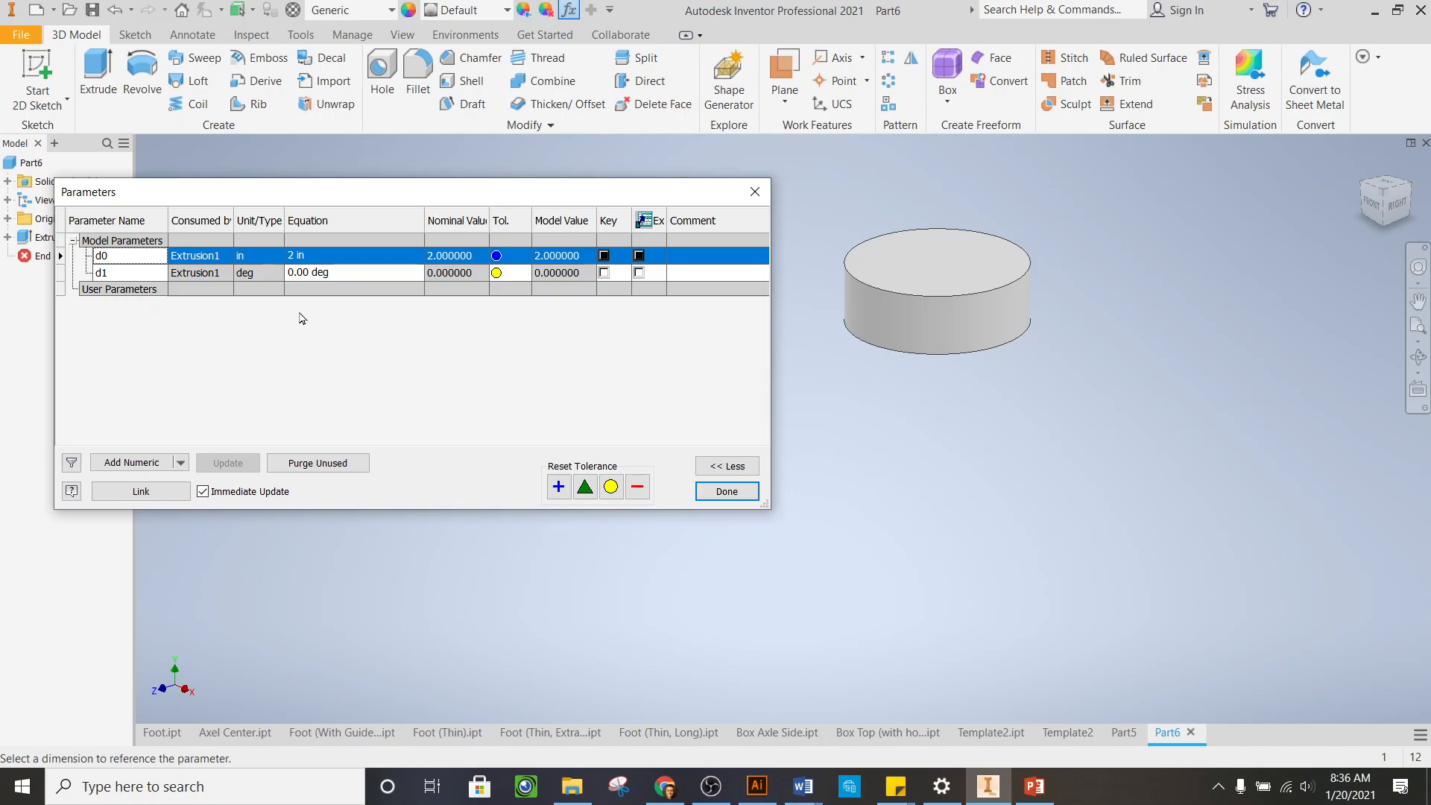
Examine the model parameters and the extrusion's settings for a value that controls the circle's diameter
{"action": "left_click", "coordinate": [74, 240]}
{"action": "left_click", "coordinate": [73, 241]}
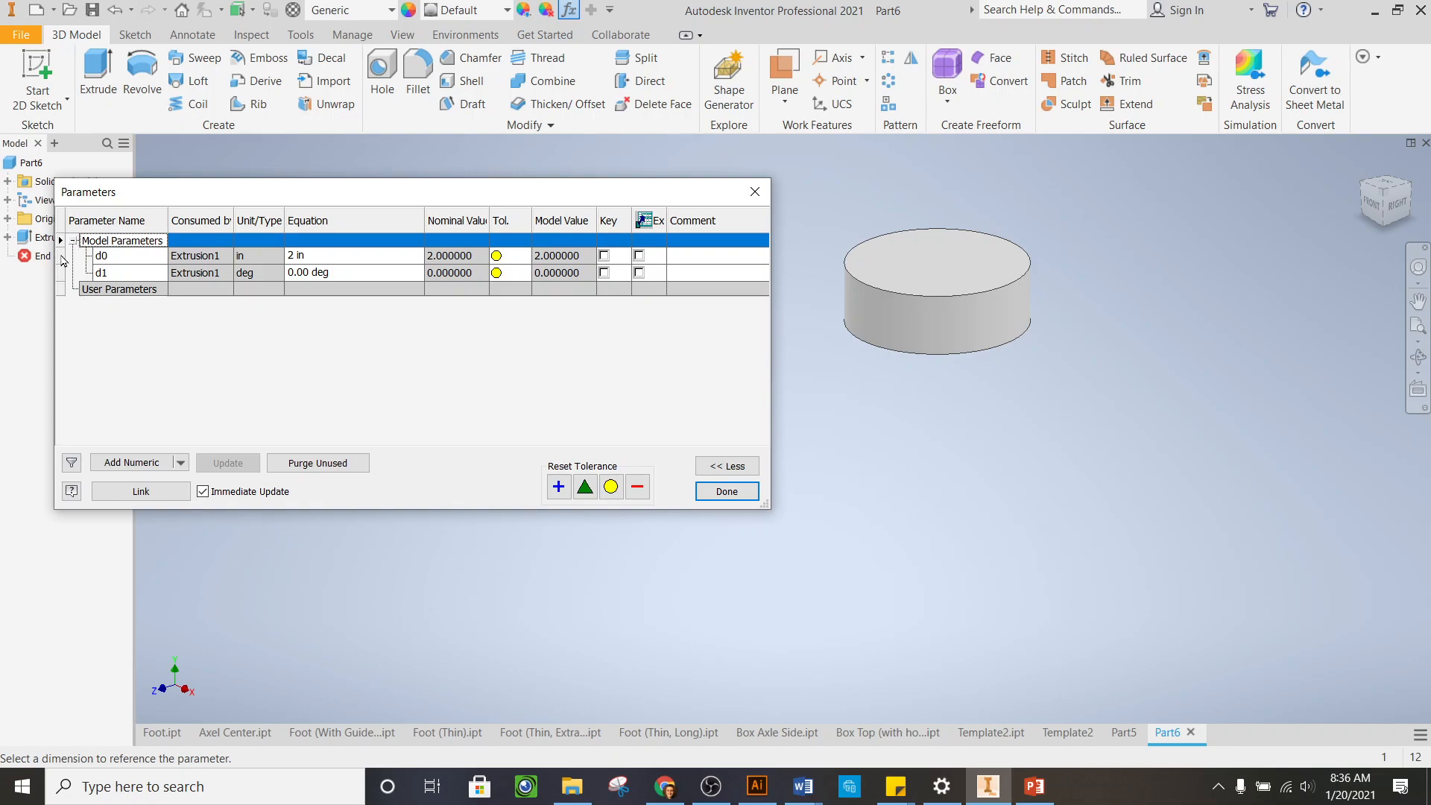
{"action": "left_click", "coordinate": [338, 253]}
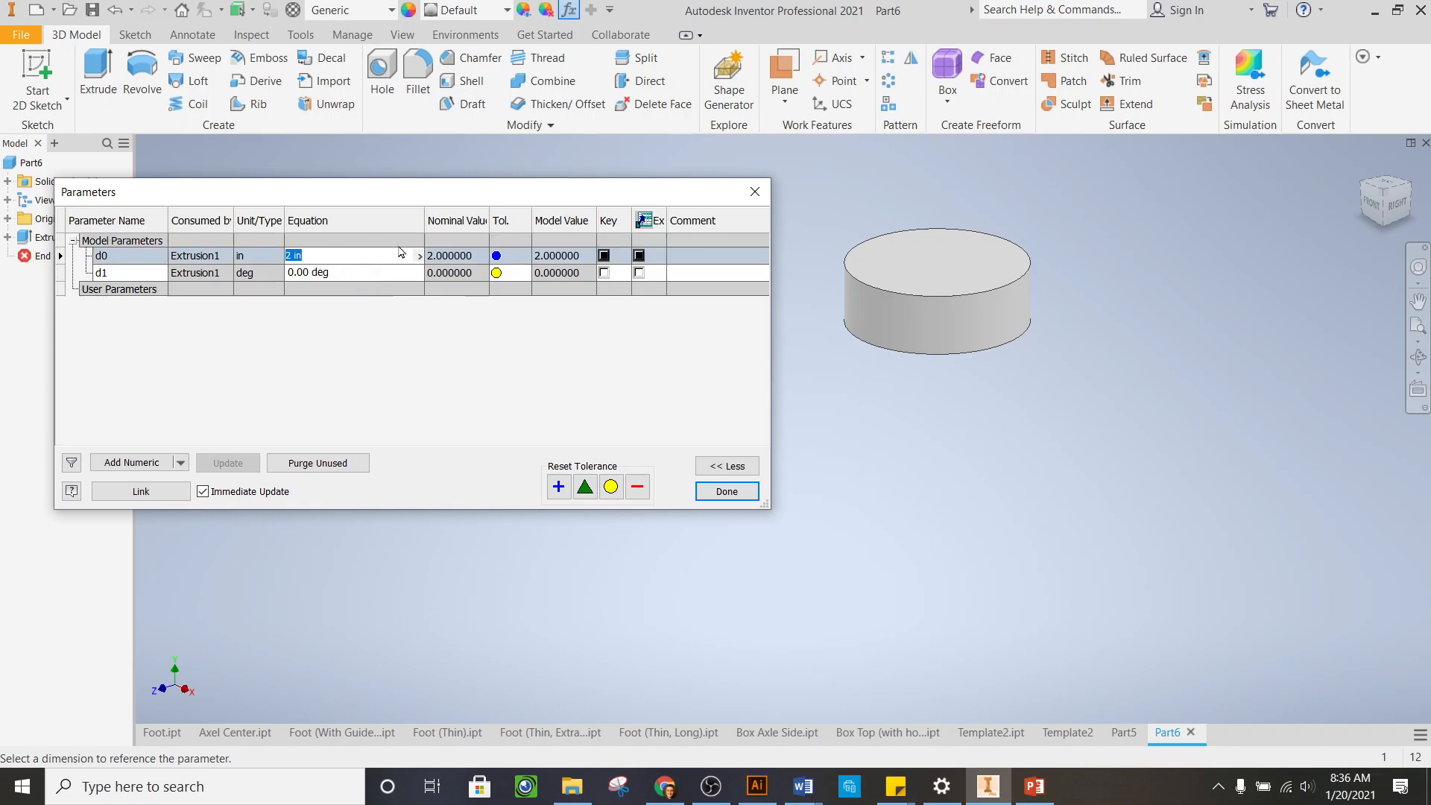
{"action": "left_click", "coordinate": [748, 494]}
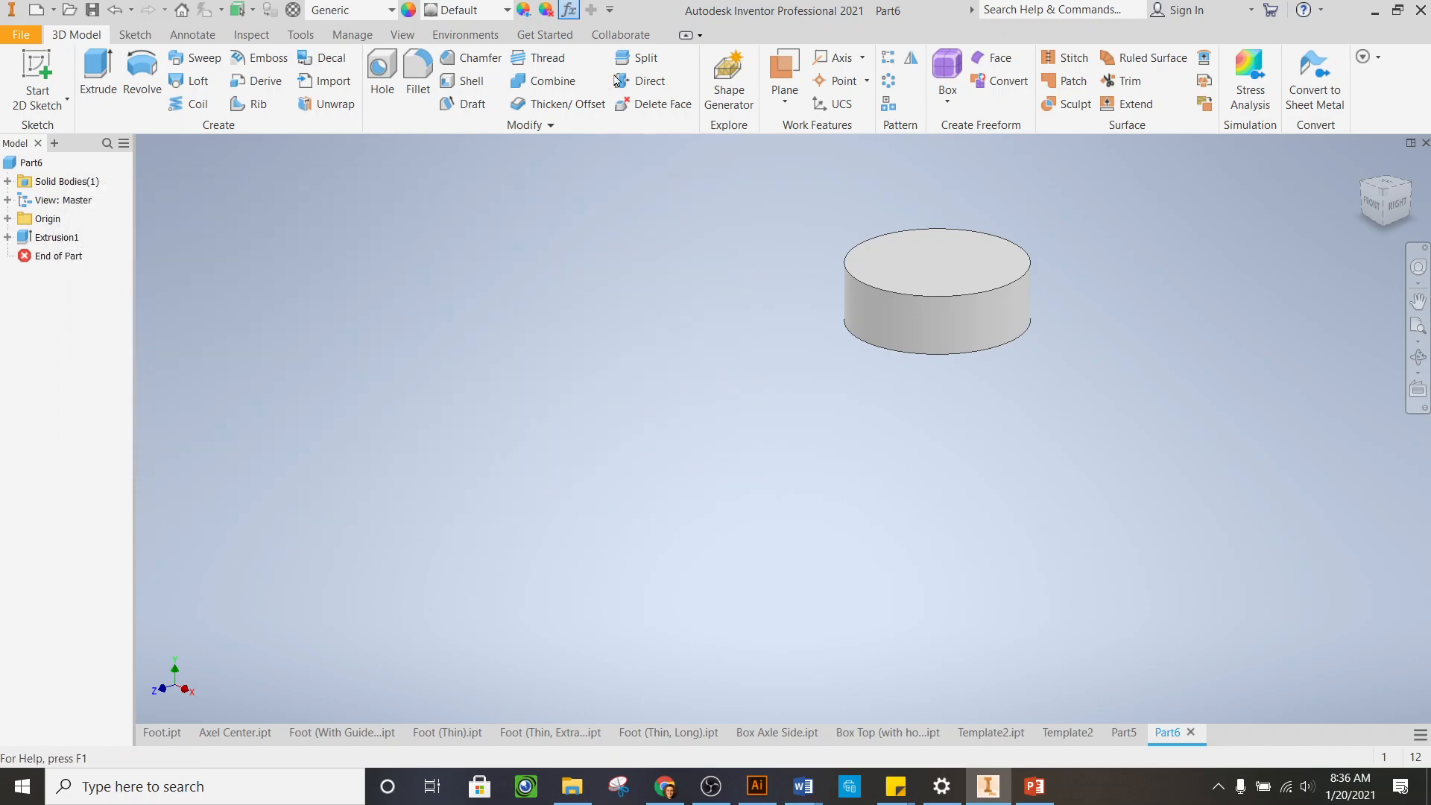
{"action": "left_click", "coordinate": [568, 10]}
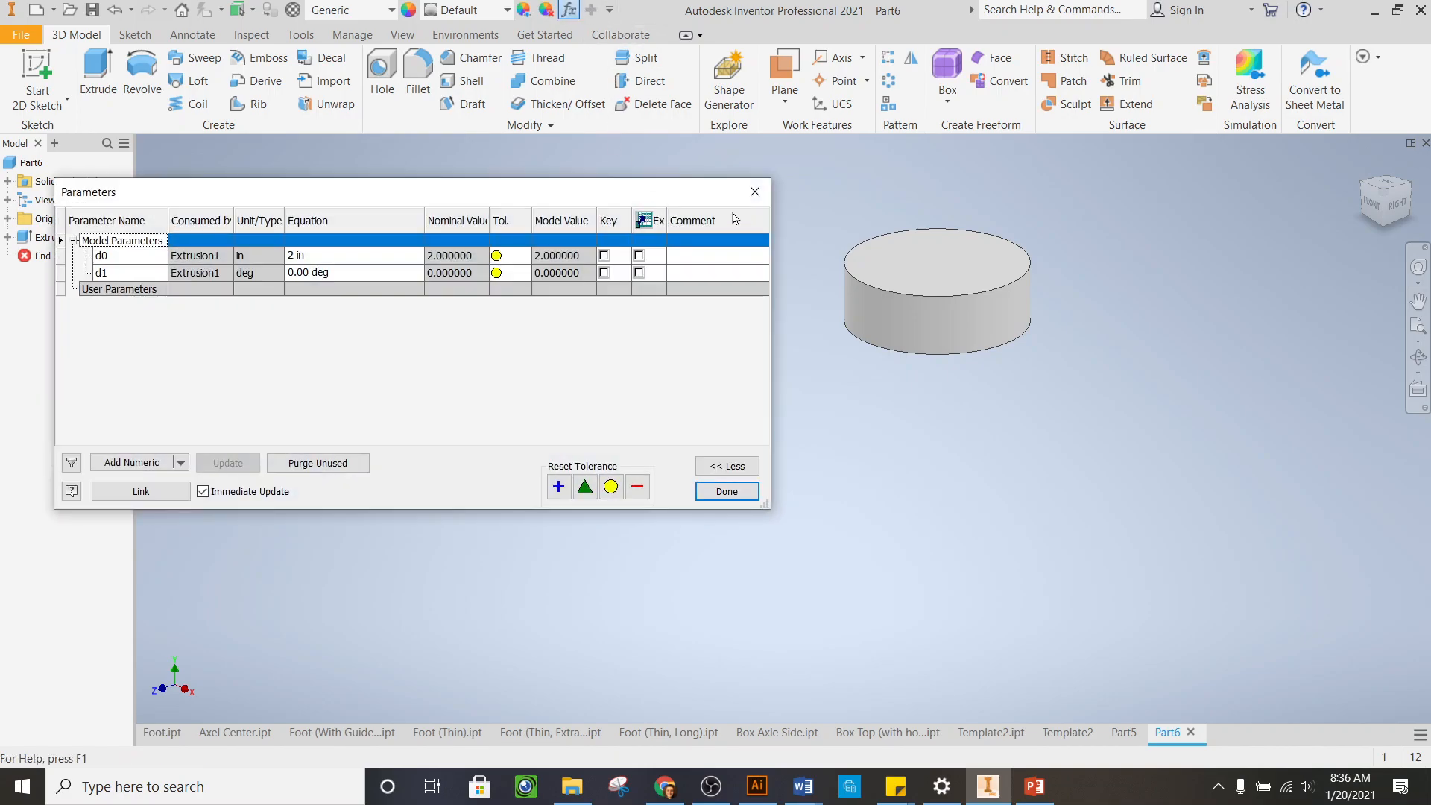
{"action": "left_click", "coordinate": [309, 255]}
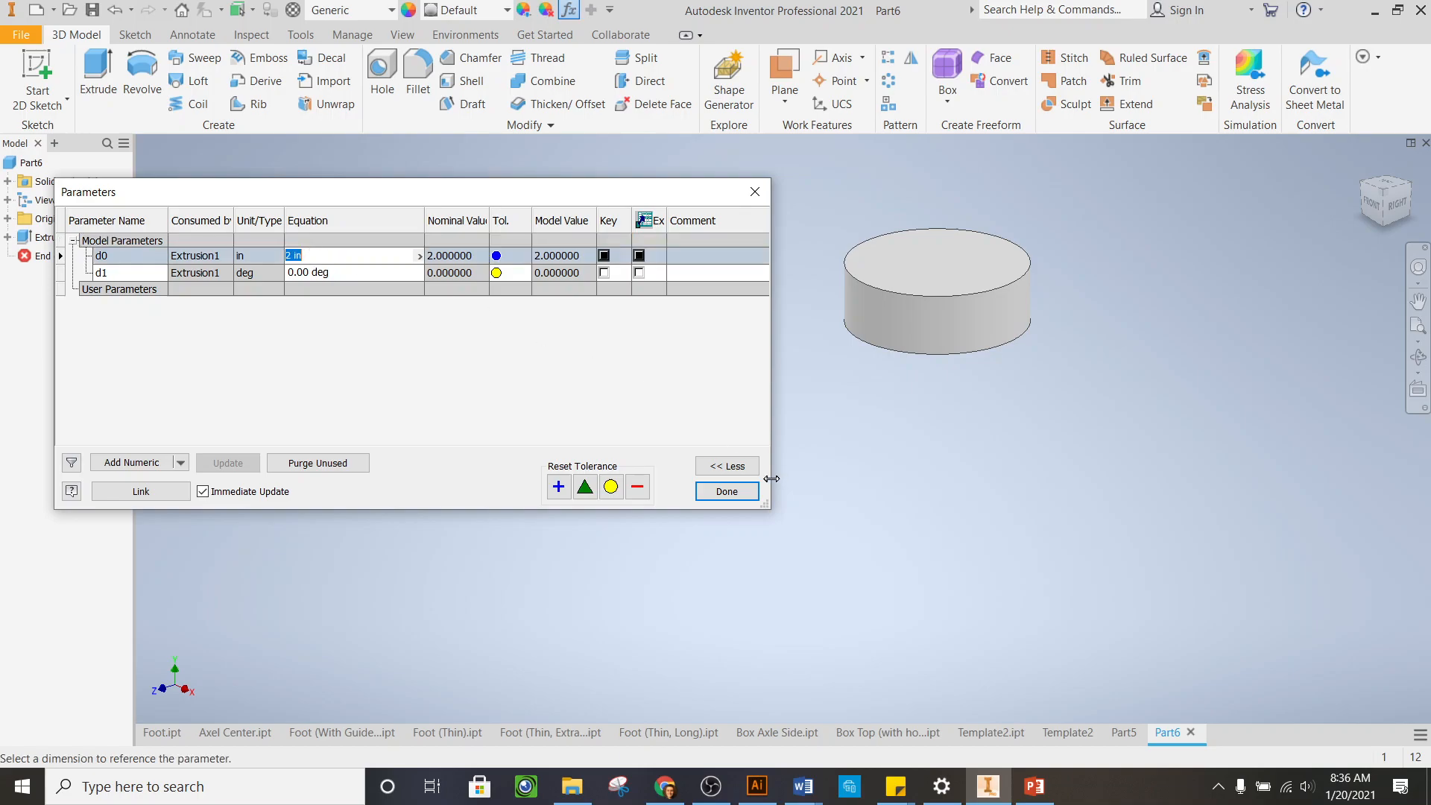
{"action": "left_click", "coordinate": [726, 492]}
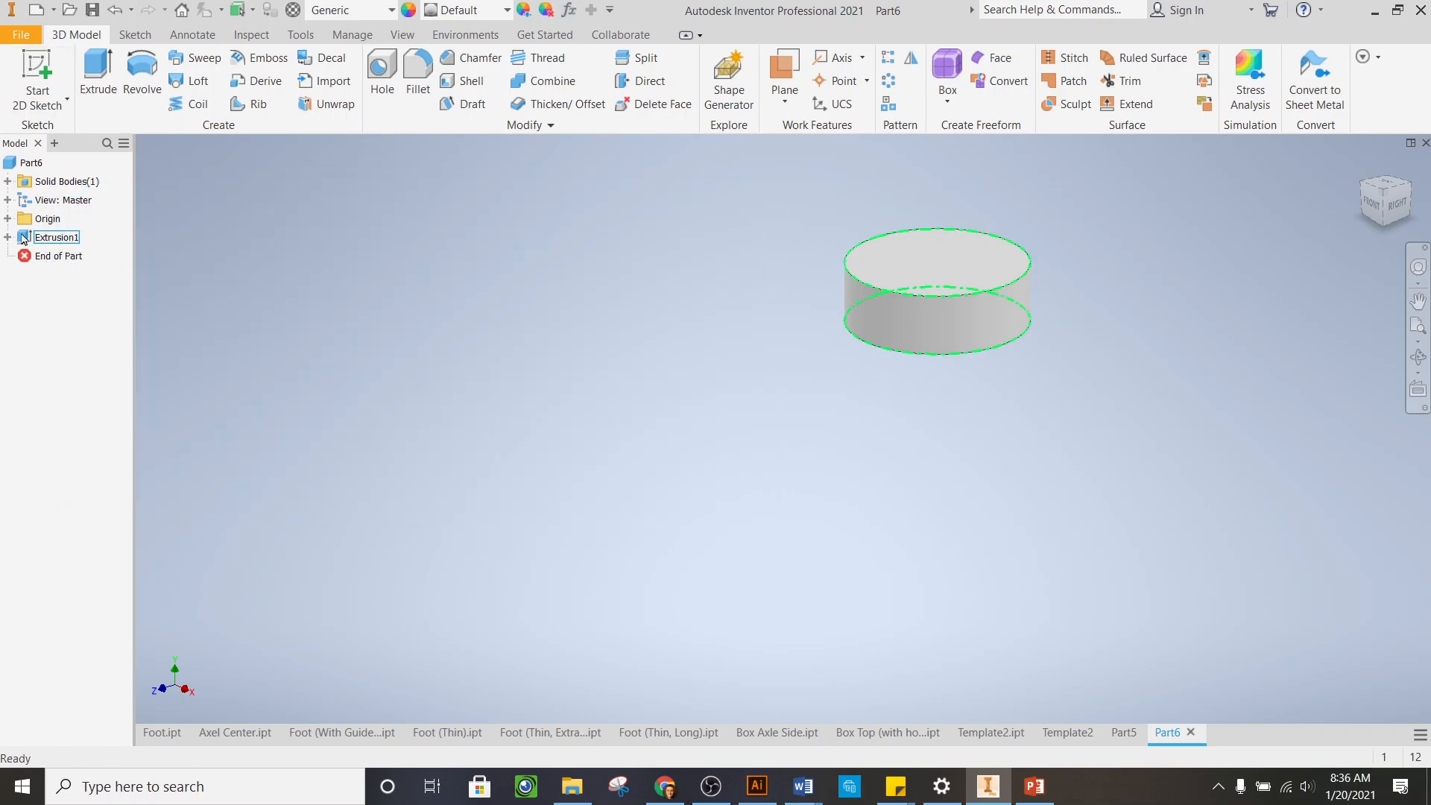
{"action": "left_click", "coordinate": [63, 238]}
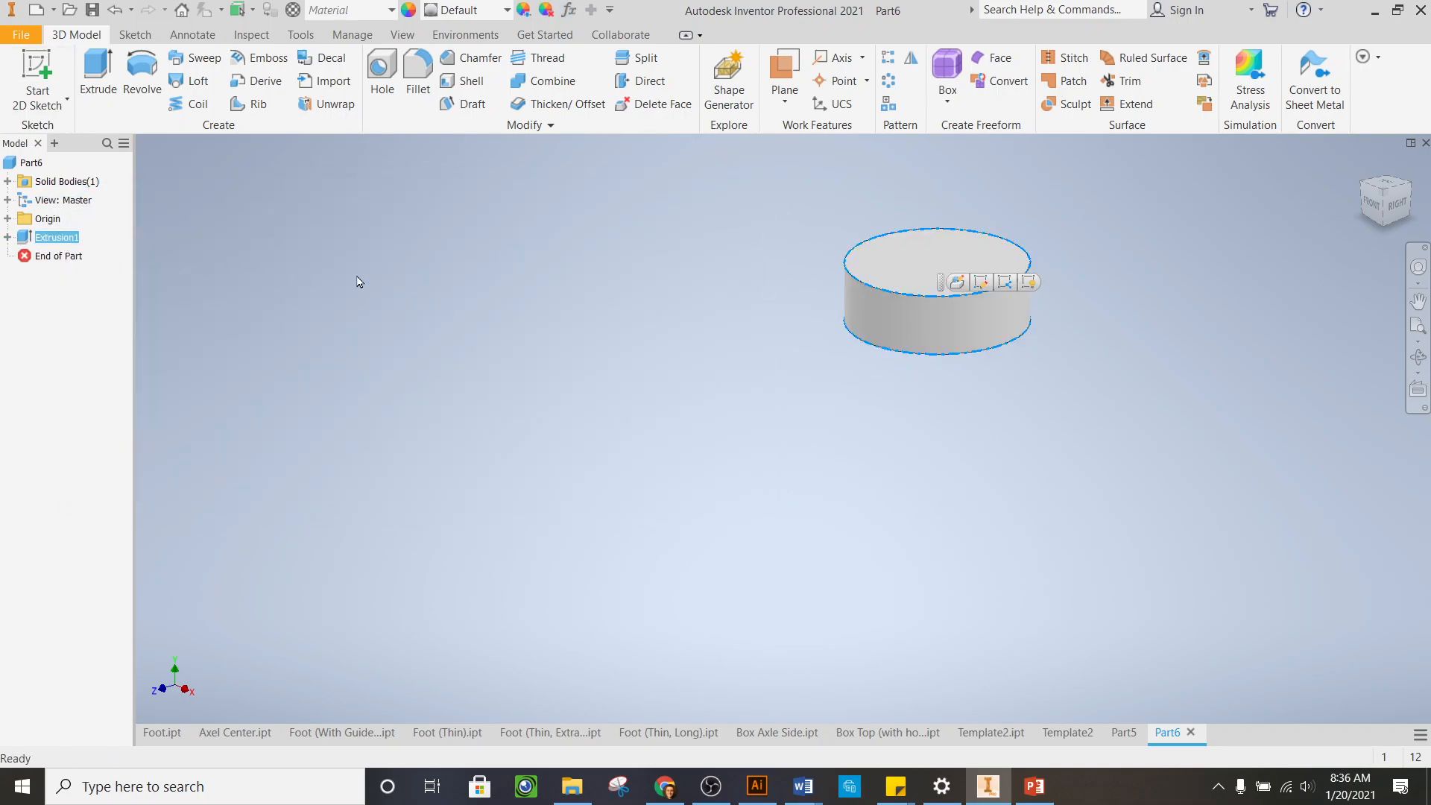
{"action": "double_click", "coordinate": [57, 239]}
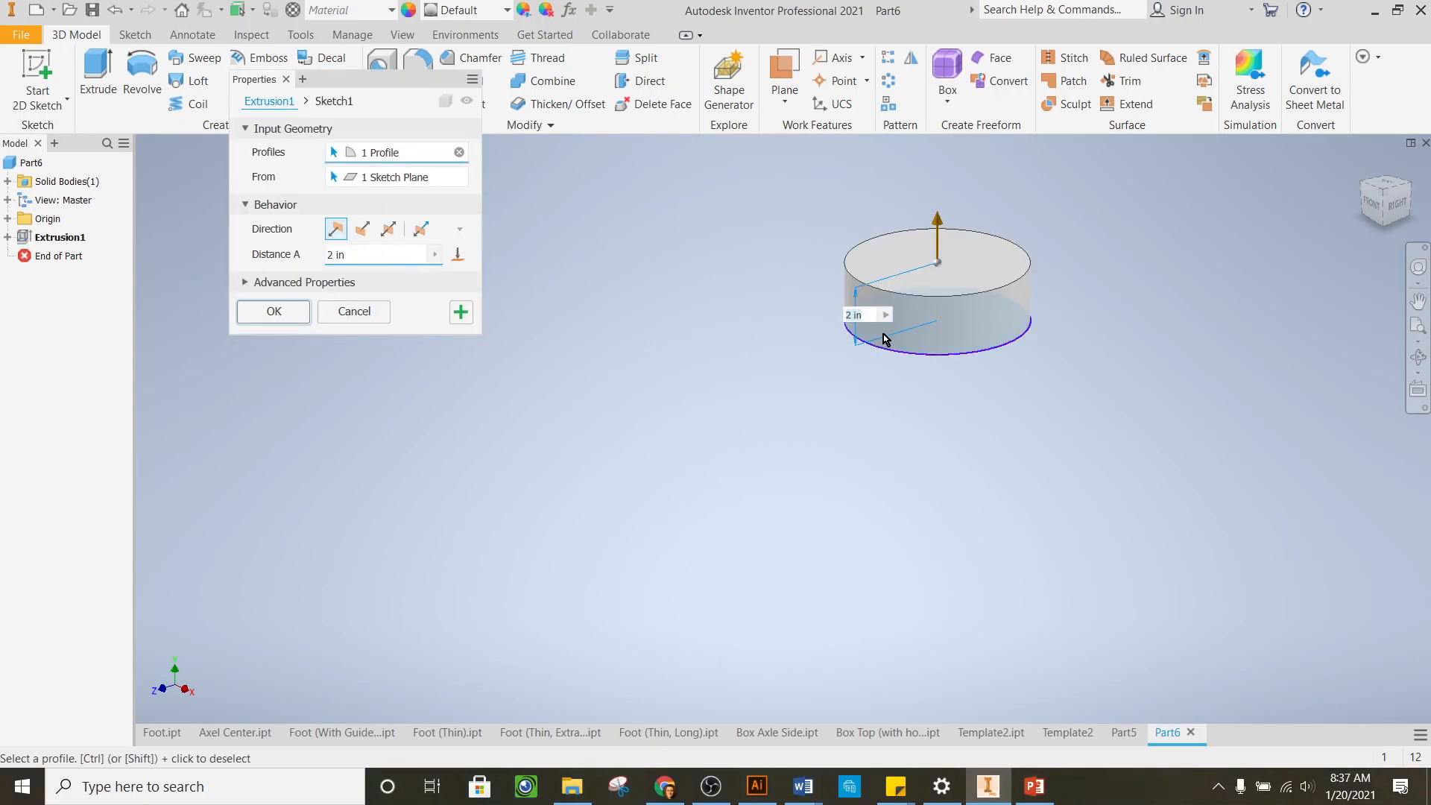
{"action": "left_click", "coordinate": [381, 310]}
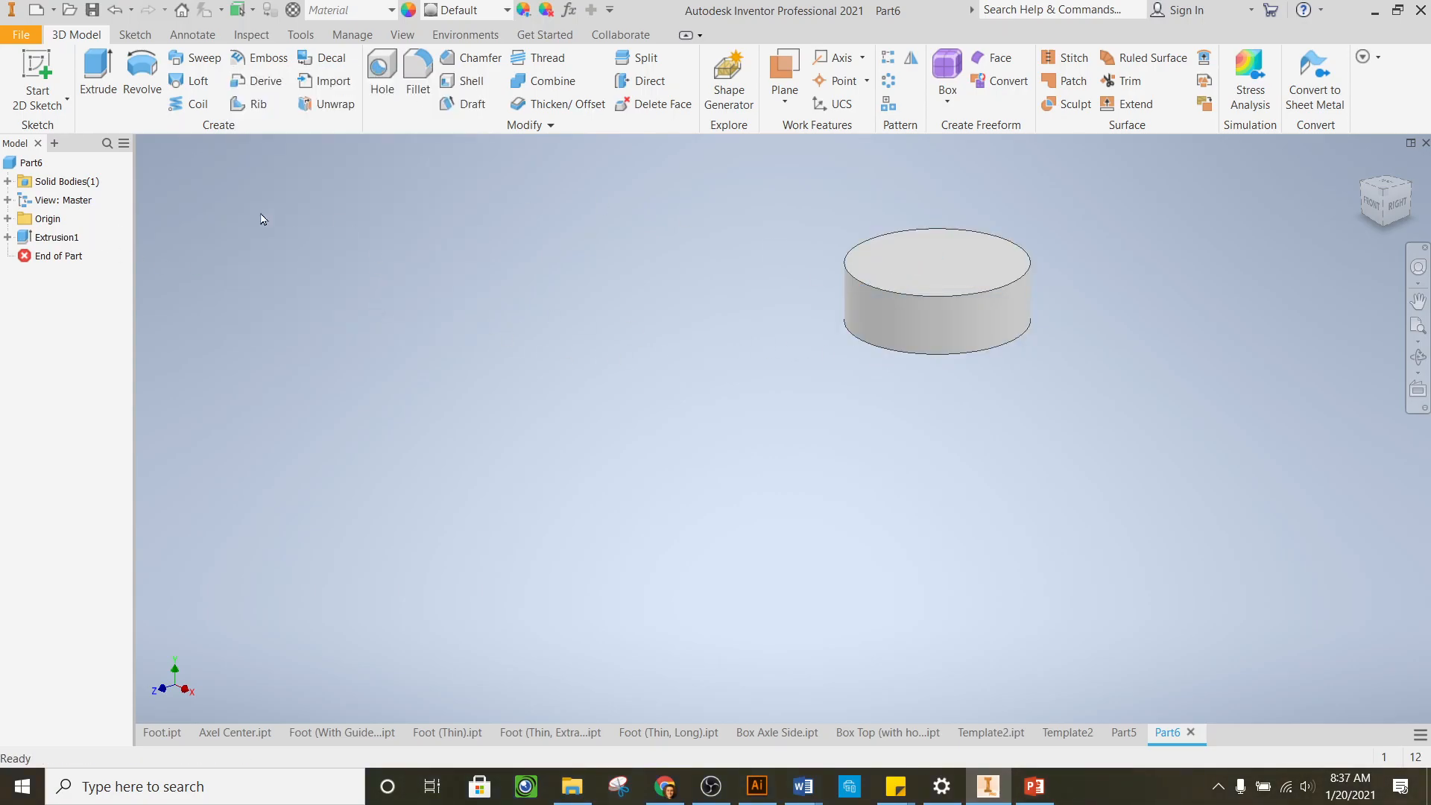
Edit the sketch under the extrusion, dimension the circle's diameter and finish the sketch
{"action": "left_click", "coordinate": [8, 237]}
{"action": "double_click", "coordinate": [67, 256]}
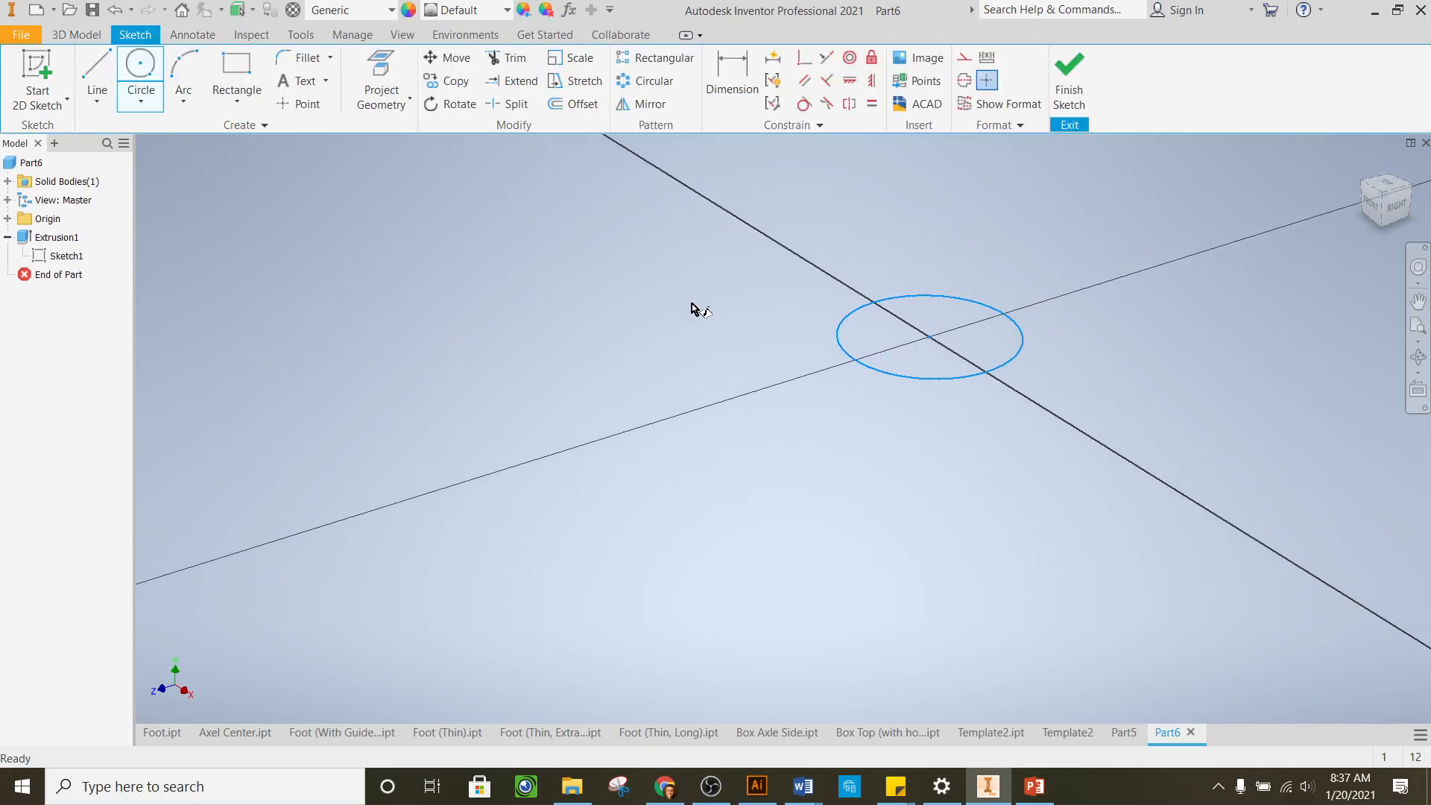
{"action": "left_click", "coordinate": [856, 377]}
{"action": "left_click", "coordinate": [917, 294]}
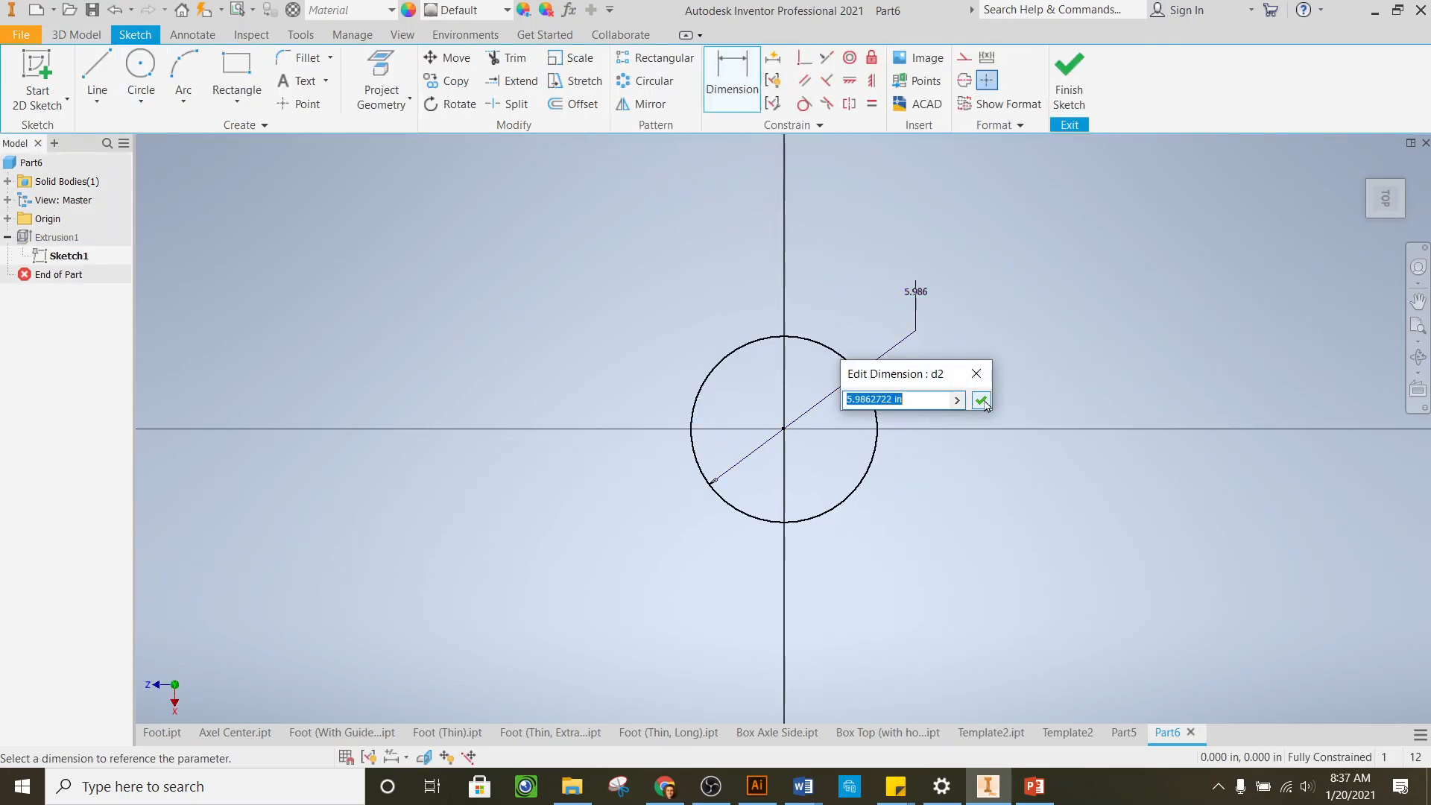
{"action": "left_click", "coordinate": [982, 402]}
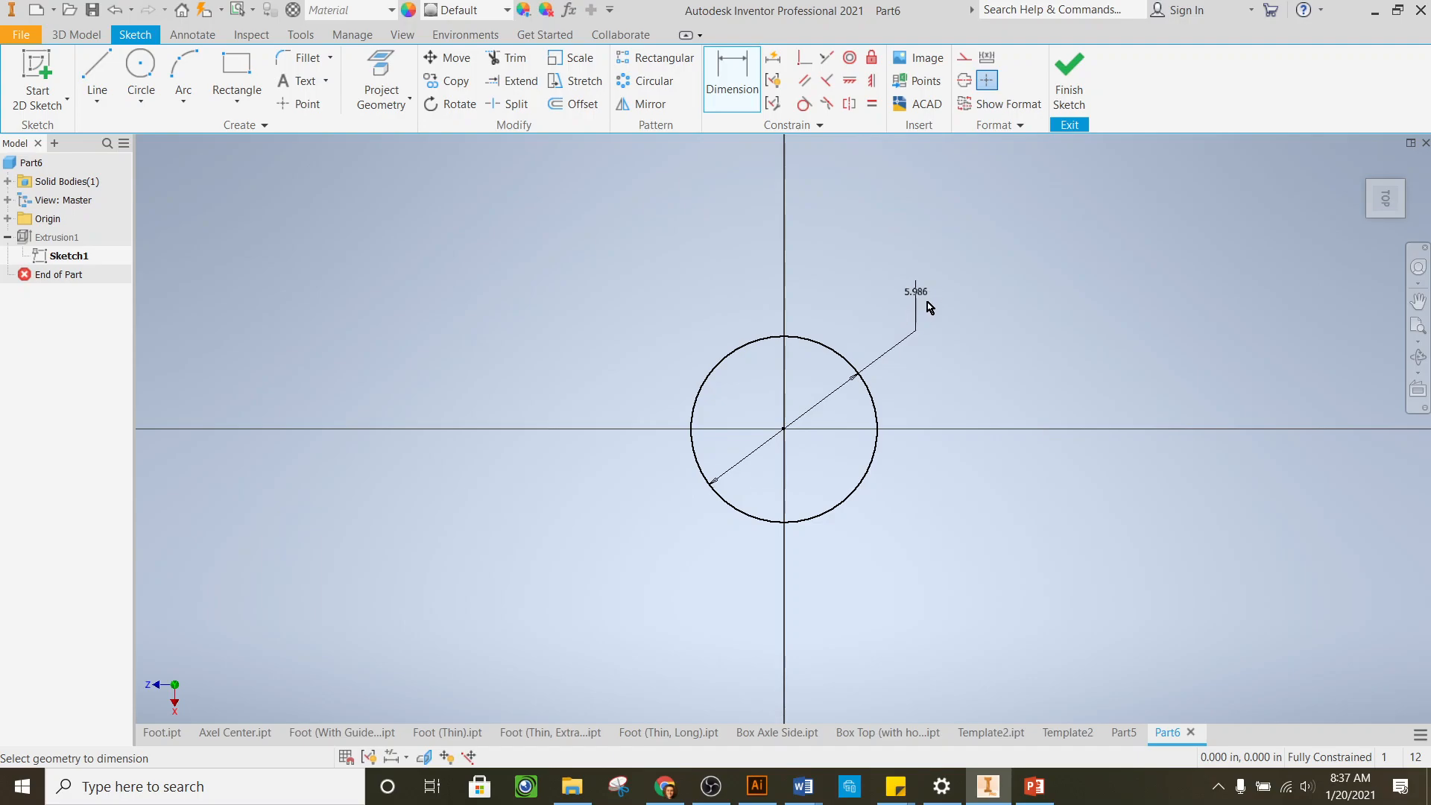
{"action": "left_click", "coordinate": [1070, 78]}
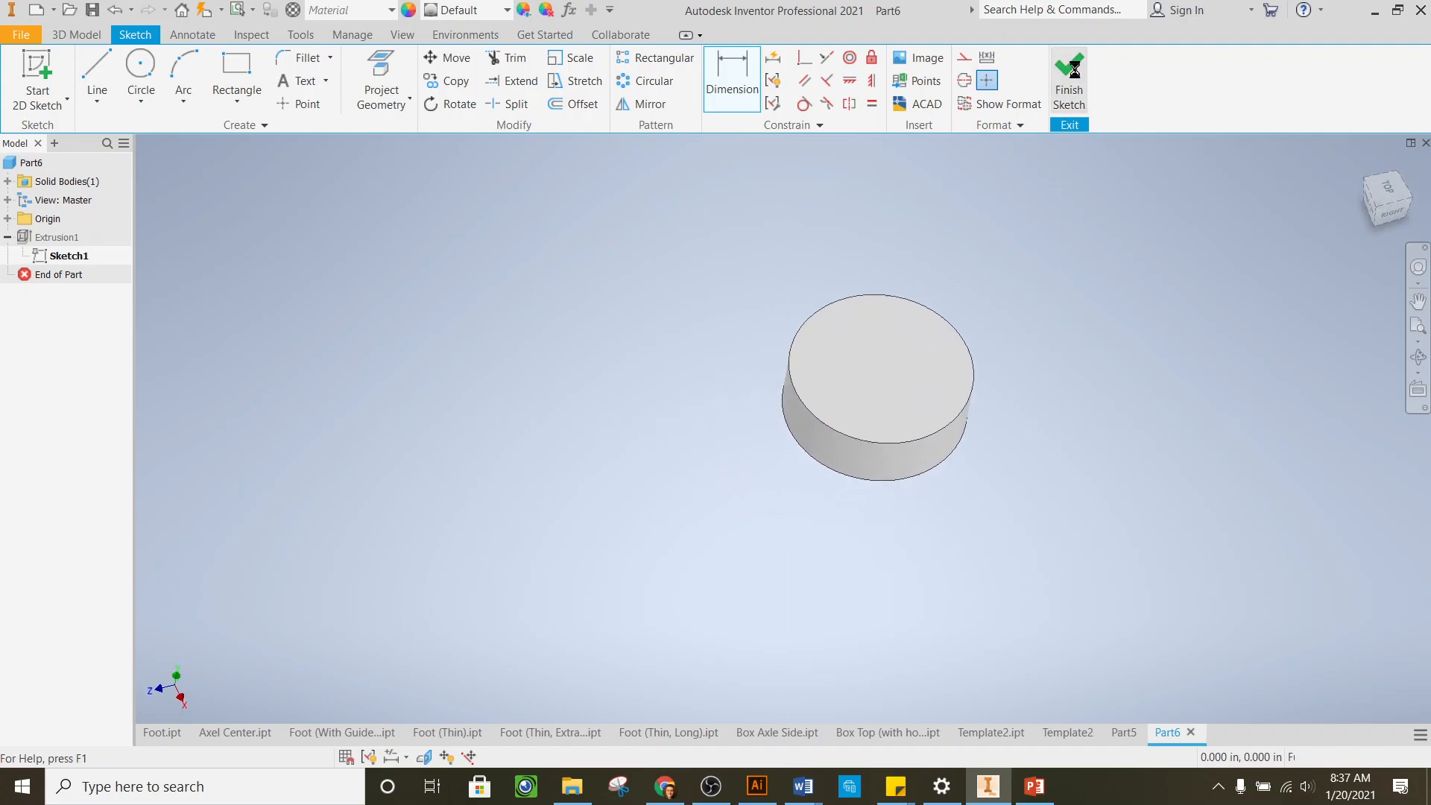
Test the circle's diameter parameter d2 with values of 6 in and 3 in in the model parameters
{"action": "left_click", "coordinate": [569, 11]}
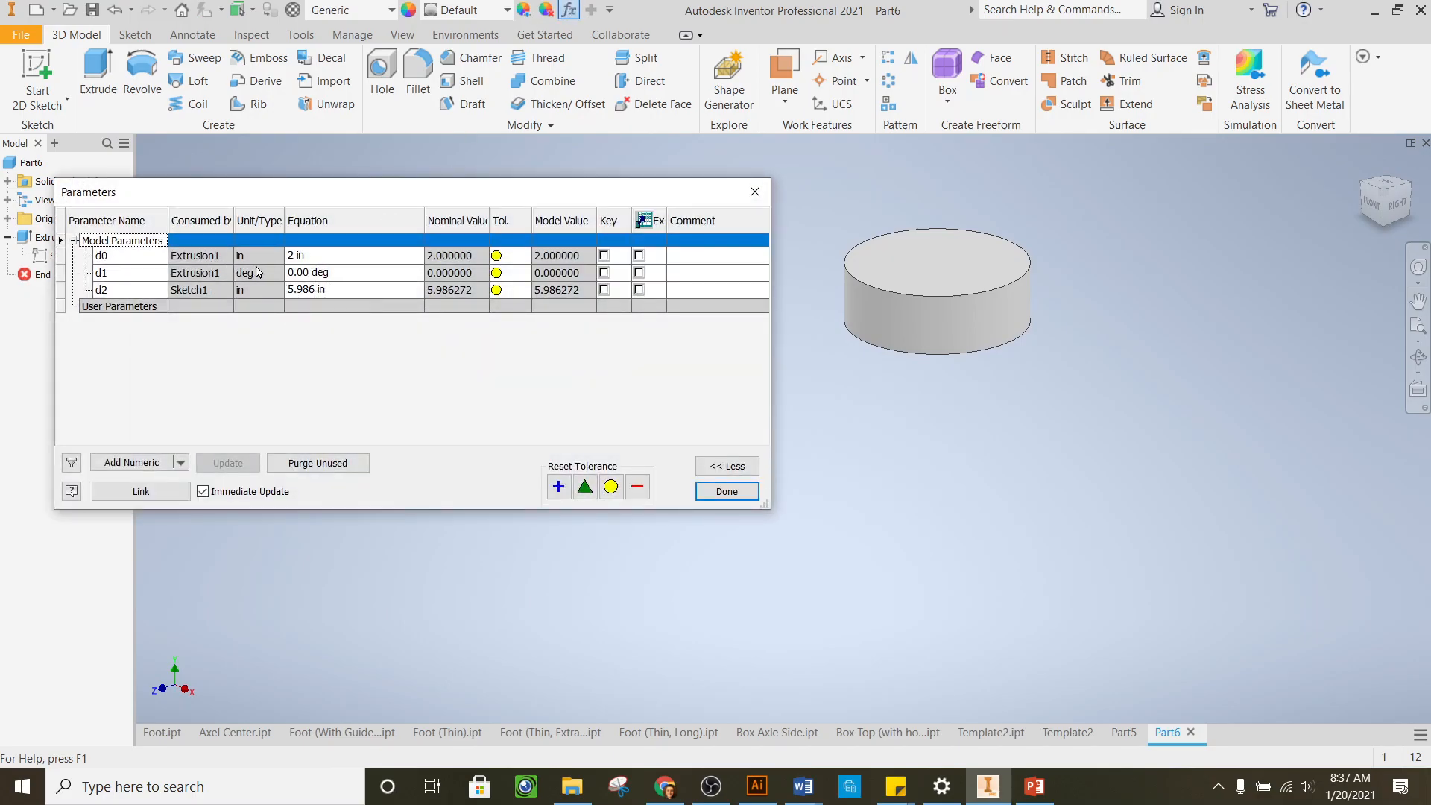
{"action": "left_click", "coordinate": [323, 291]}
{"action": "left_click", "coordinate": [333, 289]}
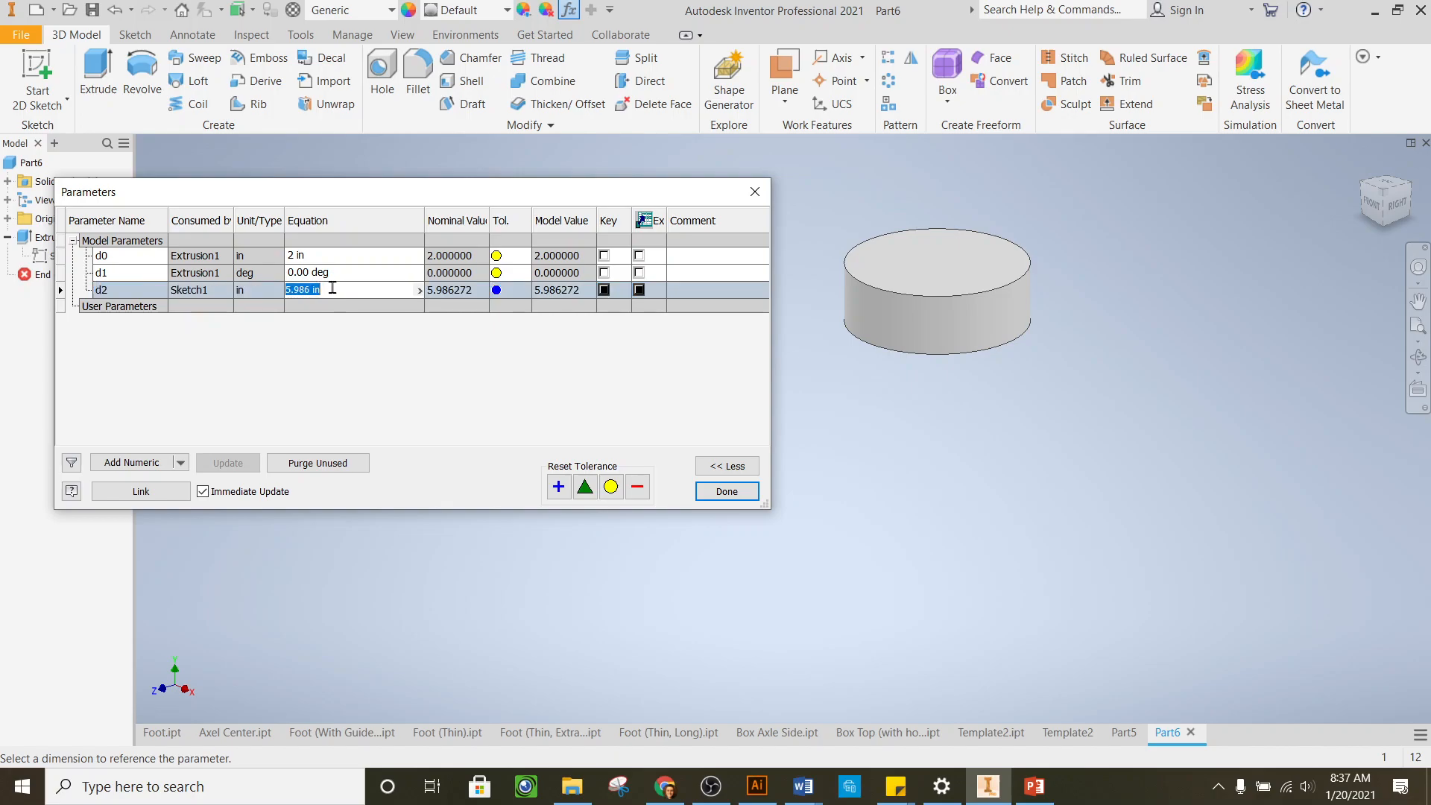
{"action": "type", "text": "6"}
{"action": "key", "text": "Return"}
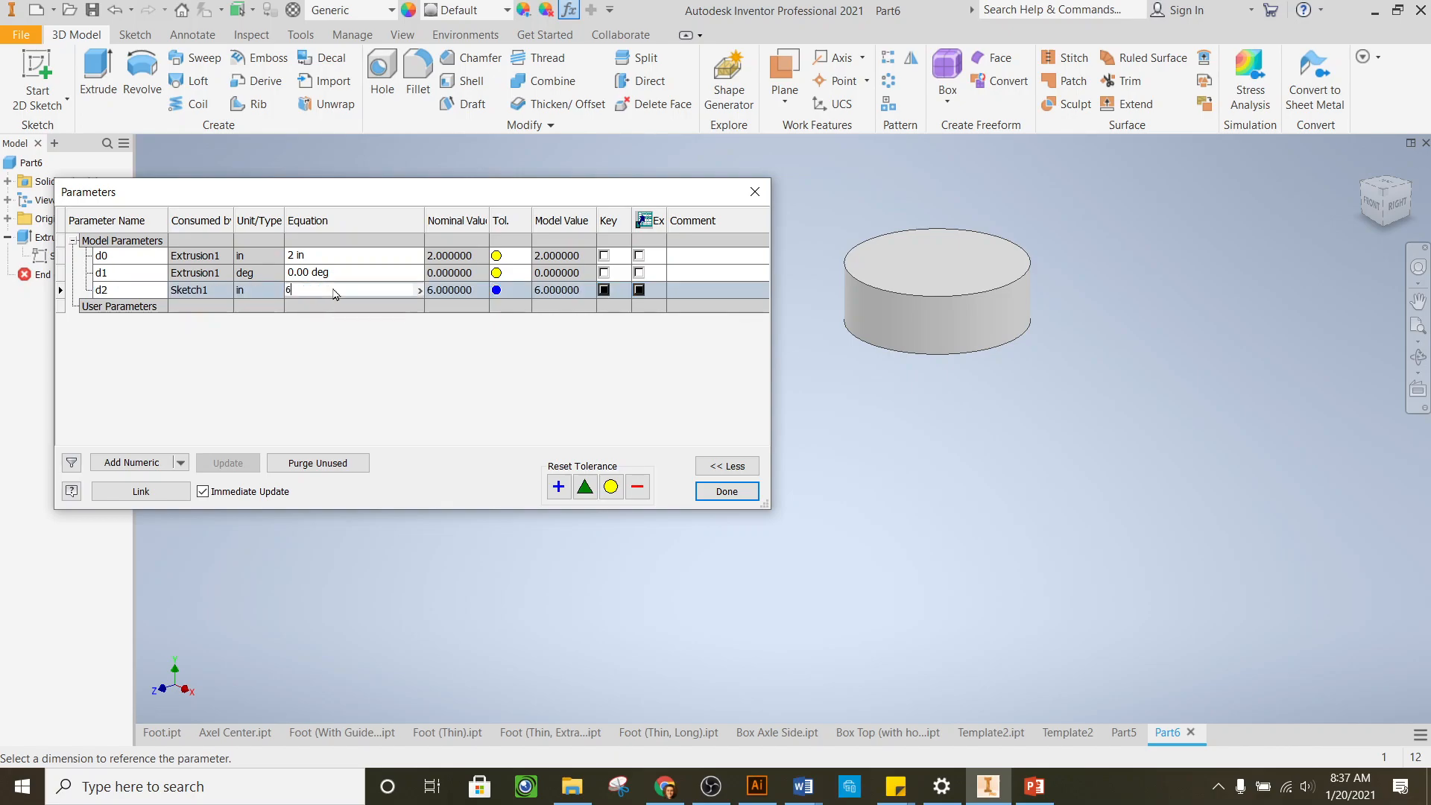
{"action": "left_click", "coordinate": [333, 289]}
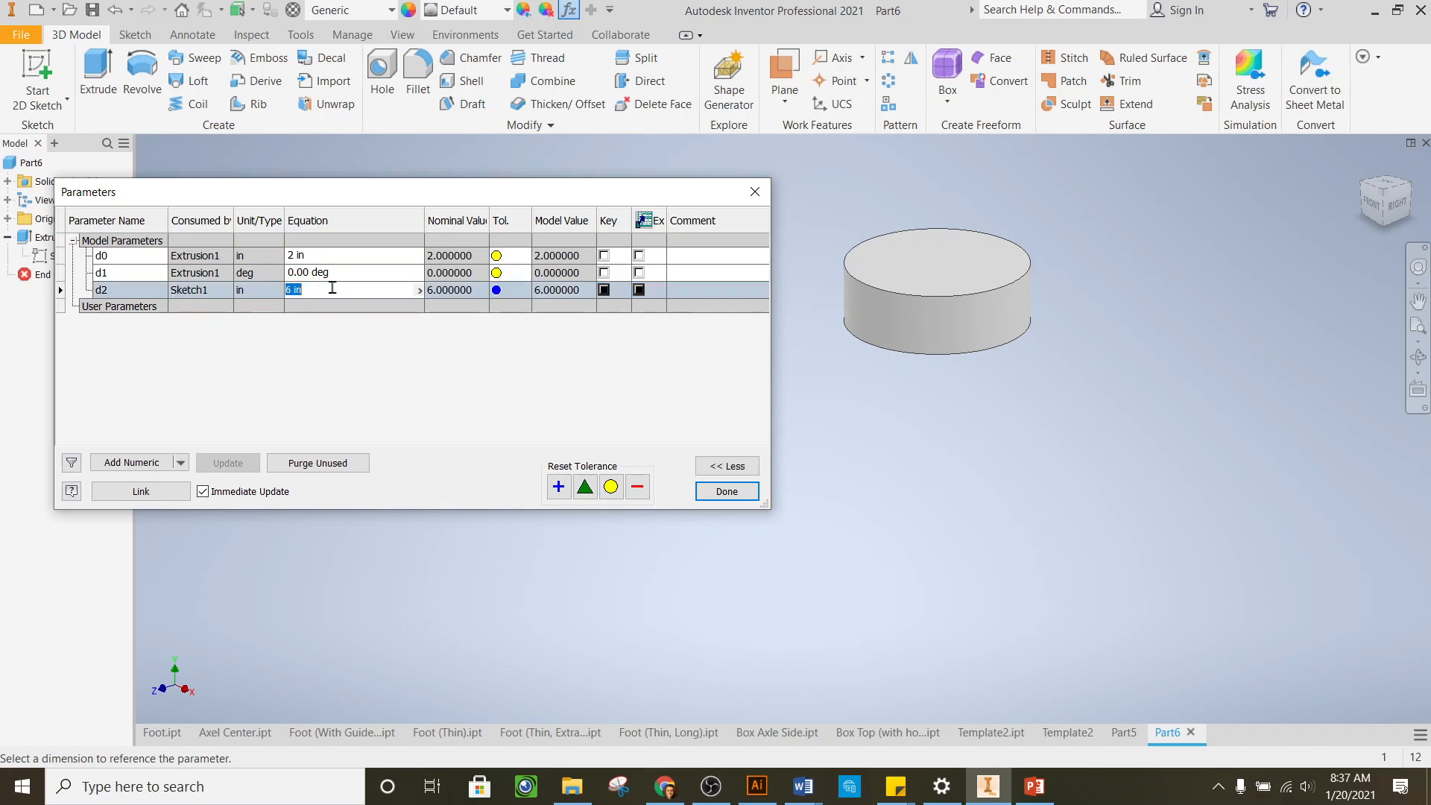
{"action": "type", "text": "3"}
{"action": "key", "text": "Return"}
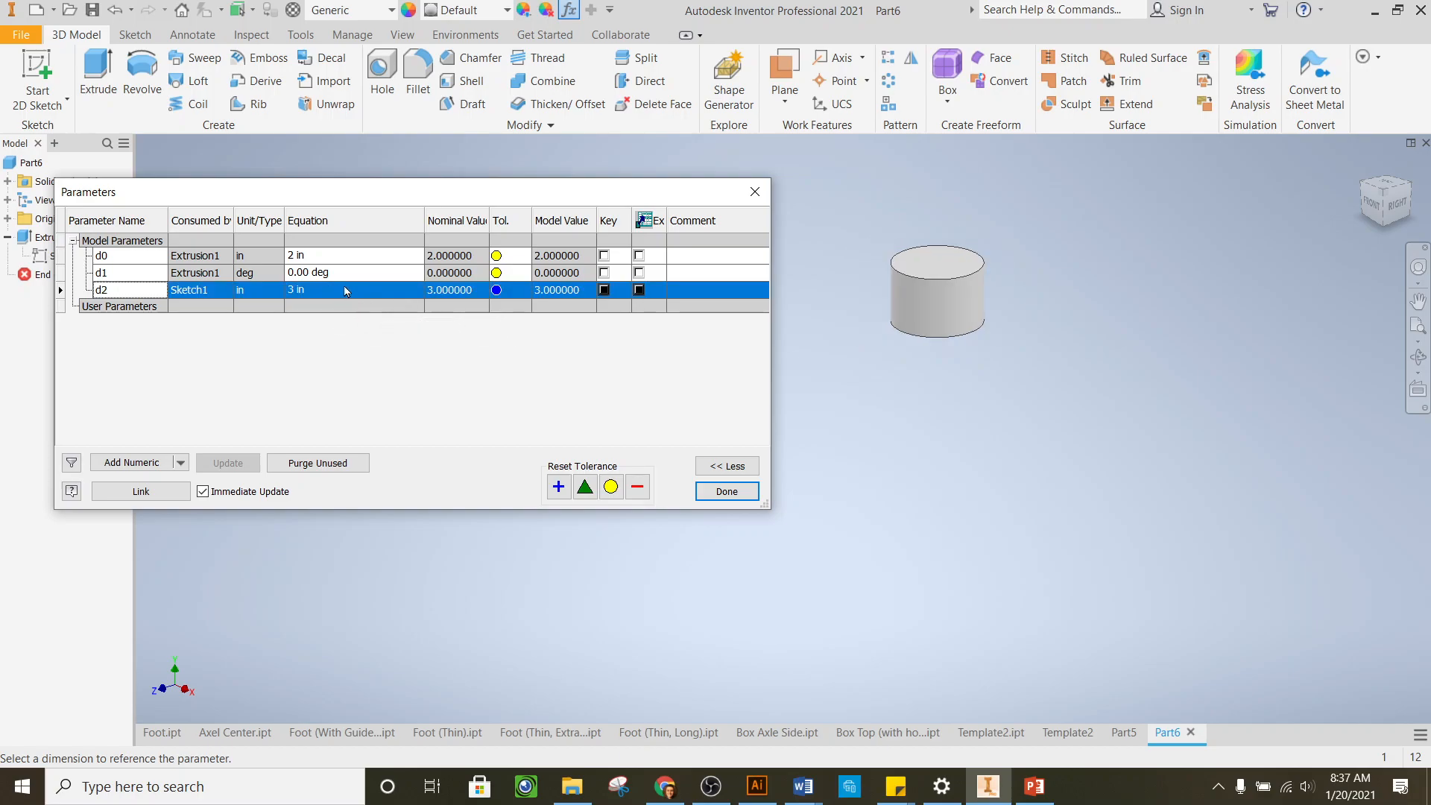
Set the equation of diameter parameter d2 to 3*d0 so that it depends on the height
{"action": "left_click", "coordinate": [312, 255]}
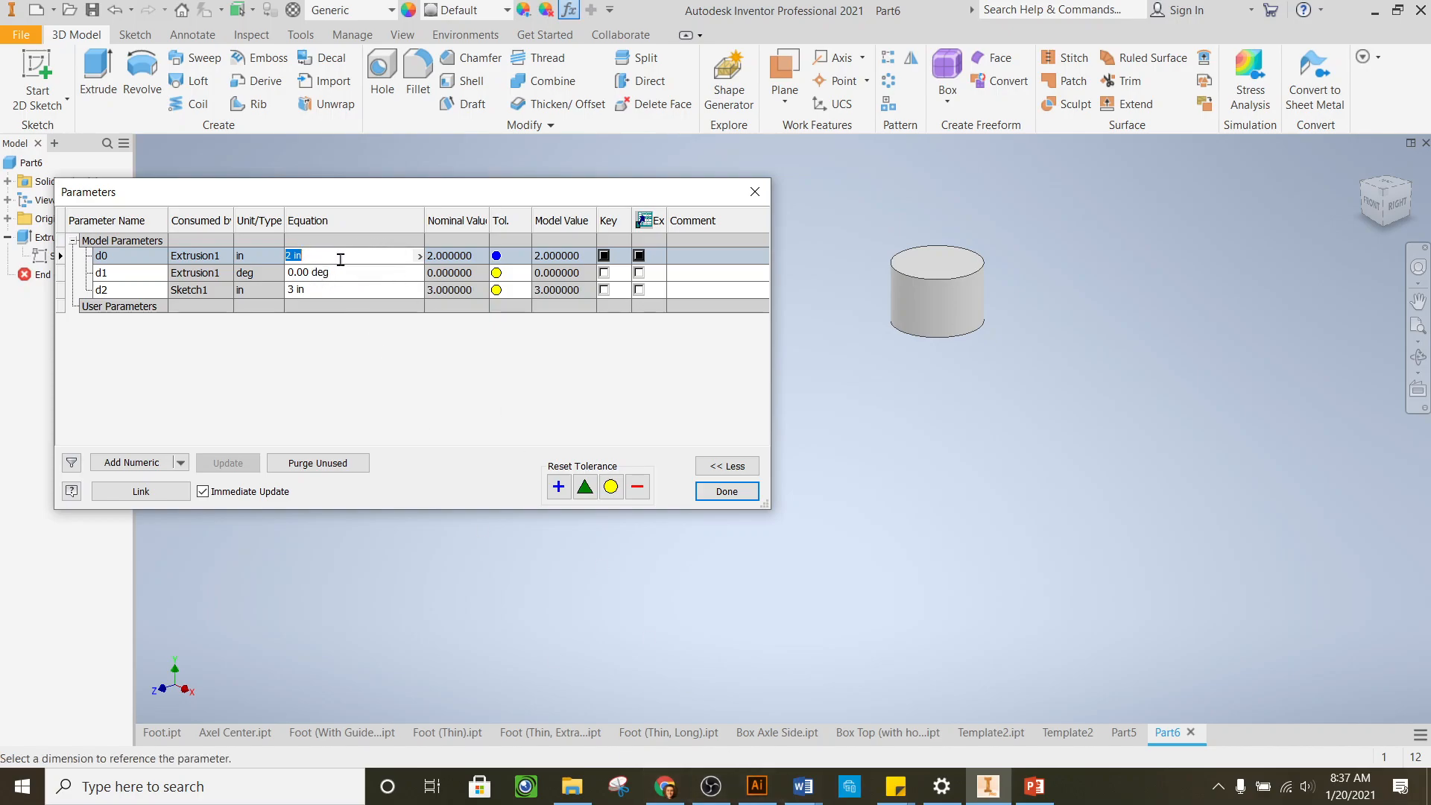
{"action": "left_click", "coordinate": [330, 290]}
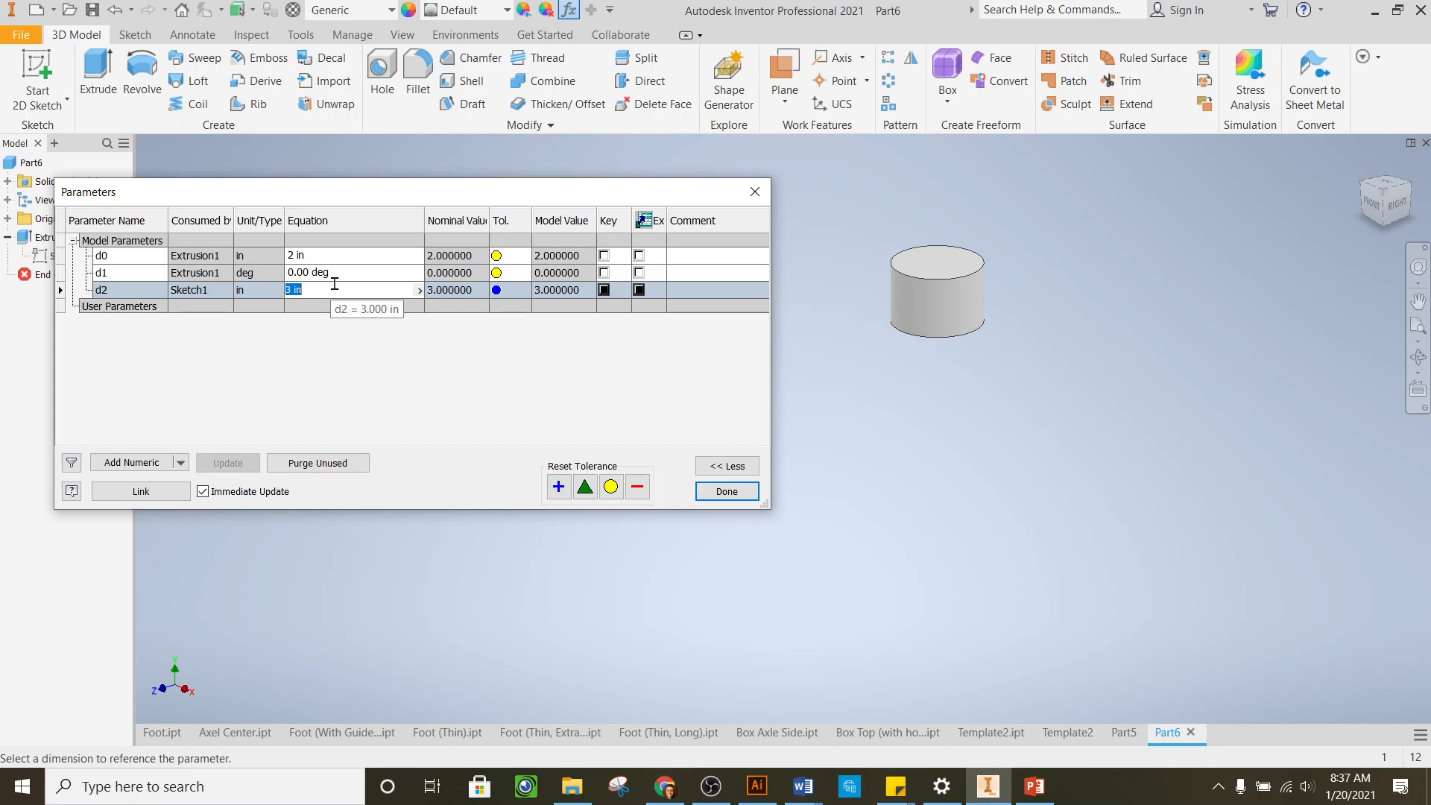
{"action": "type", "text": "3*d0"}
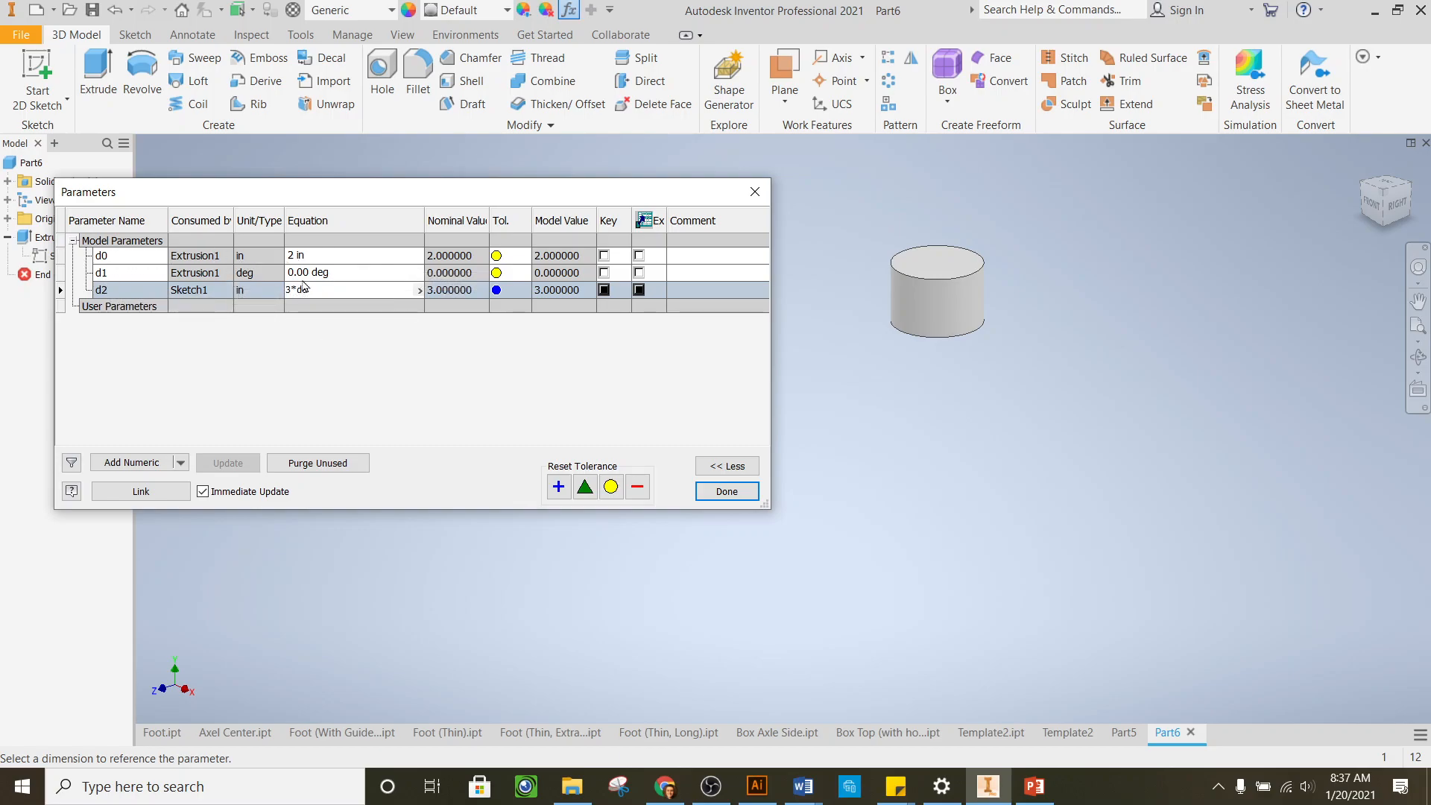
Set height parameter d0 to 1 in and then to 3 in to check how the cylinder scales
{"action": "left_click", "coordinate": [324, 255]}
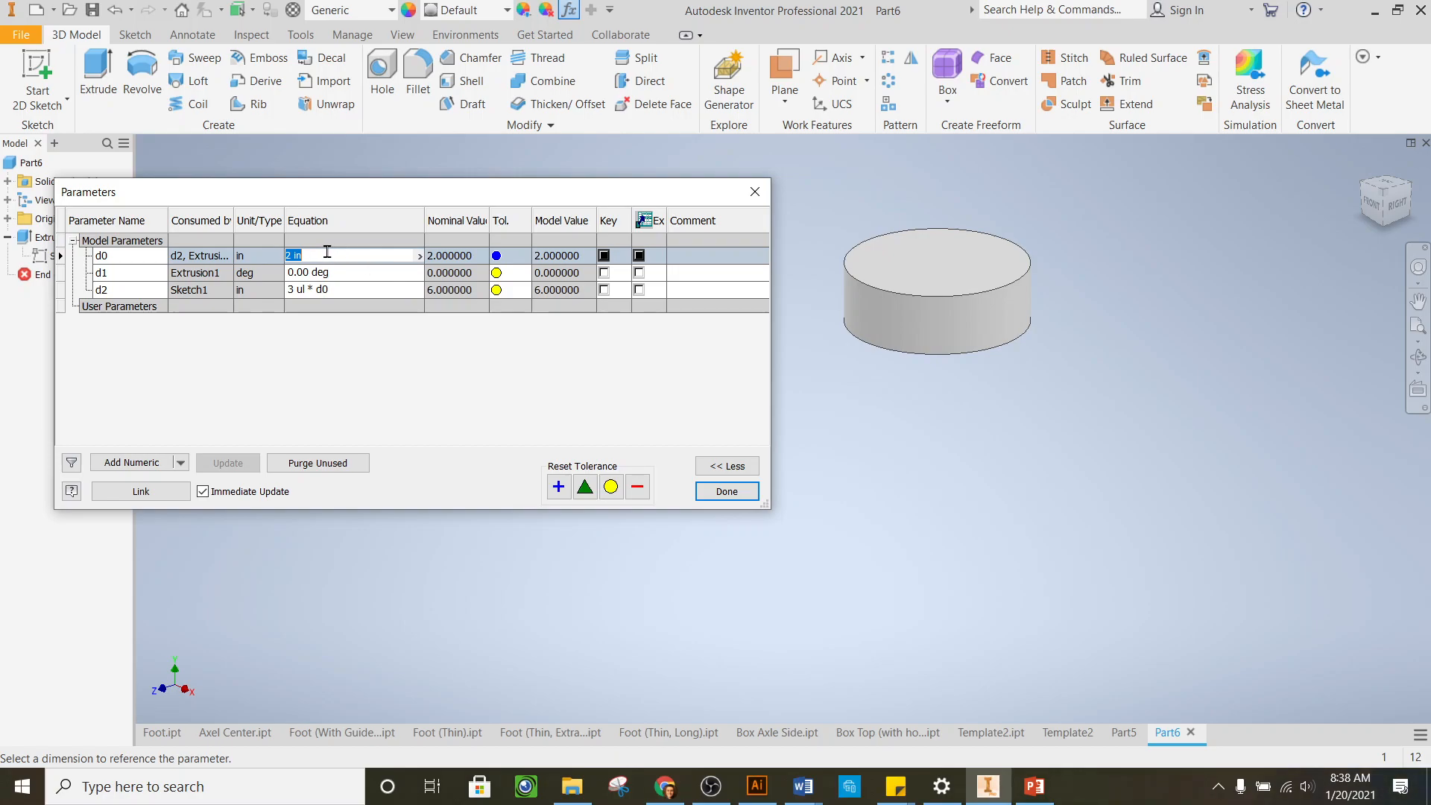
{"action": "type", "text": "1"}
{"action": "key", "text": "Return"}
{"action": "left_click", "coordinate": [329, 255]}
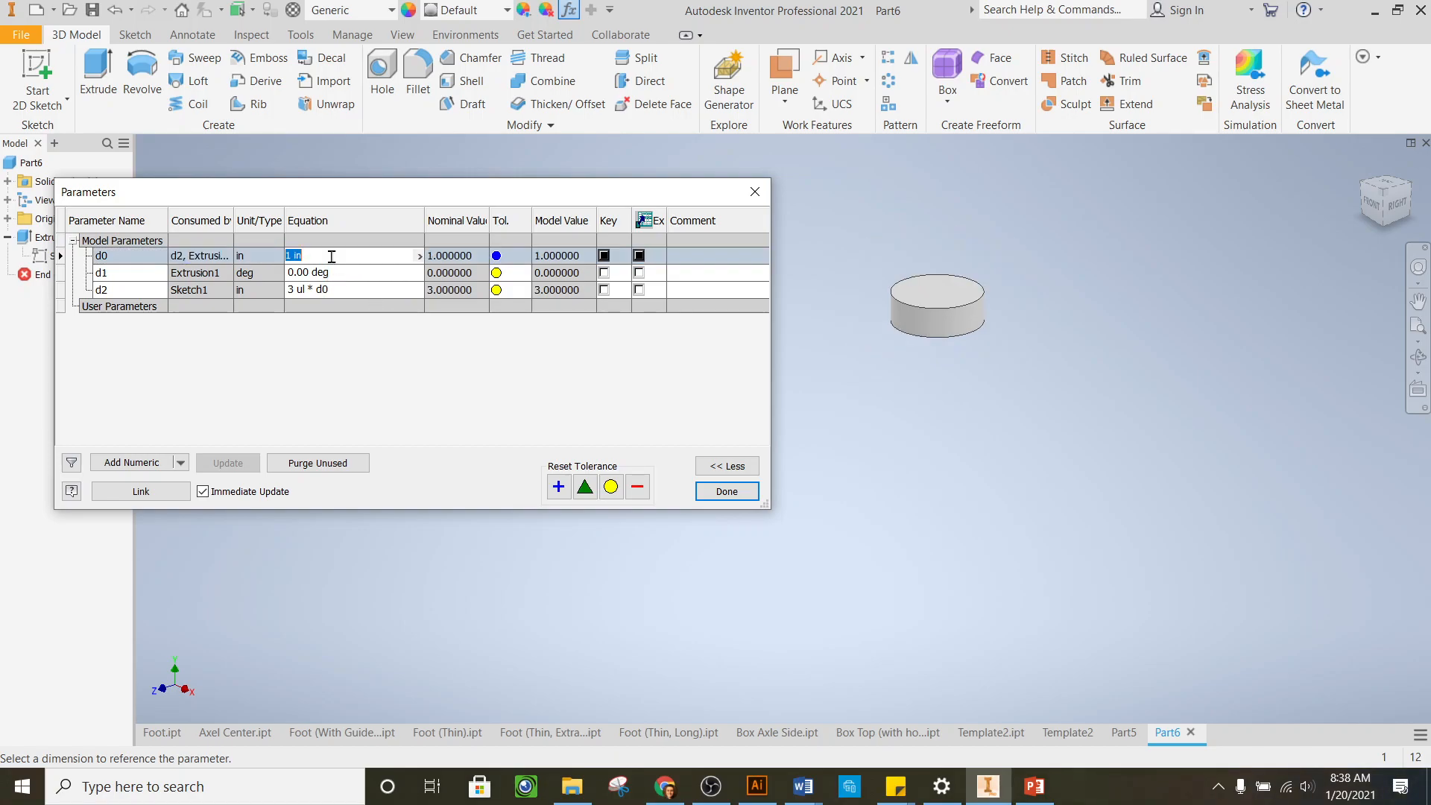
{"action": "type", "text": "3"}
{"action": "key", "text": "Return"}
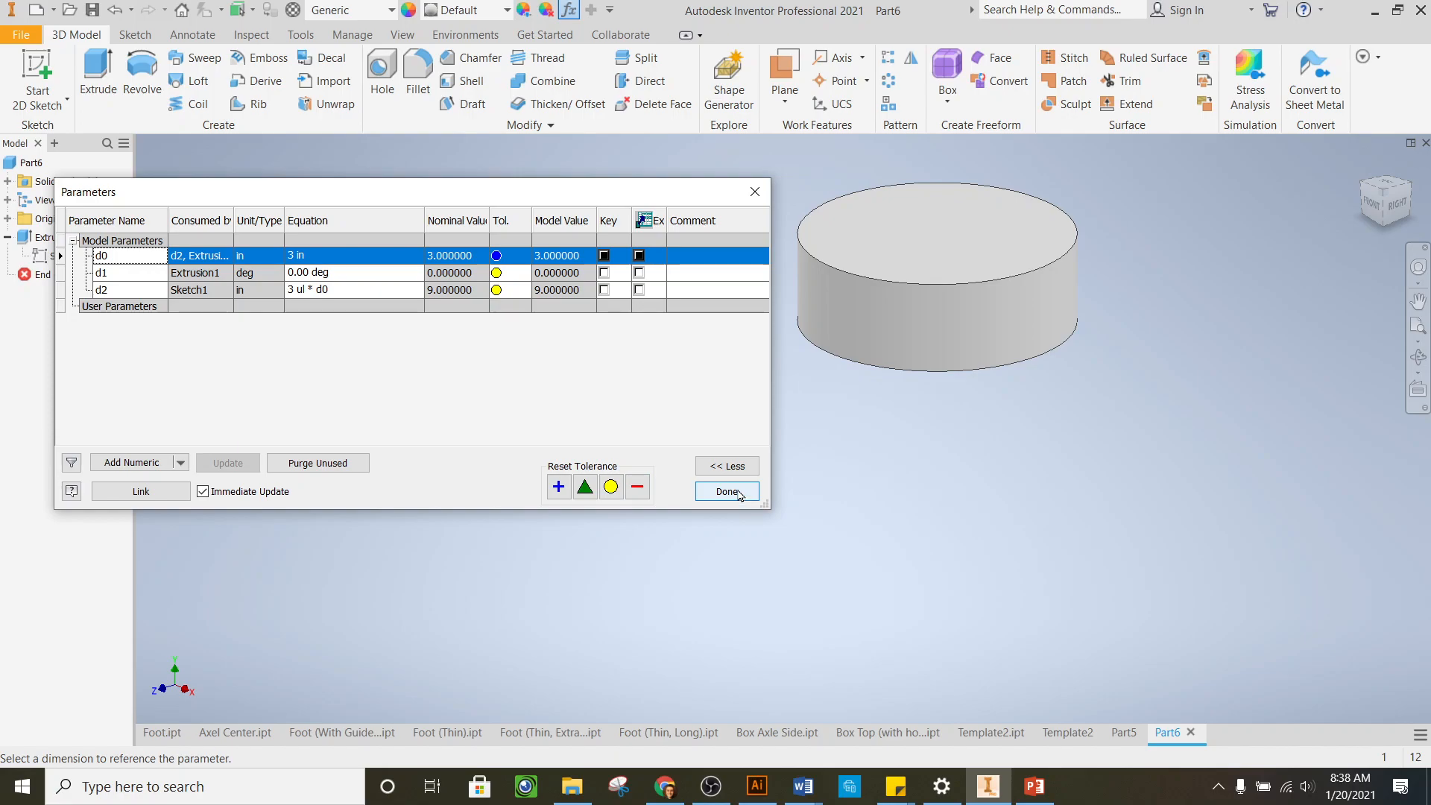
Try to re-enter the equation of diameter parameter d2 as 3 times height parameter d0
{"action": "left_click", "coordinate": [329, 289]}
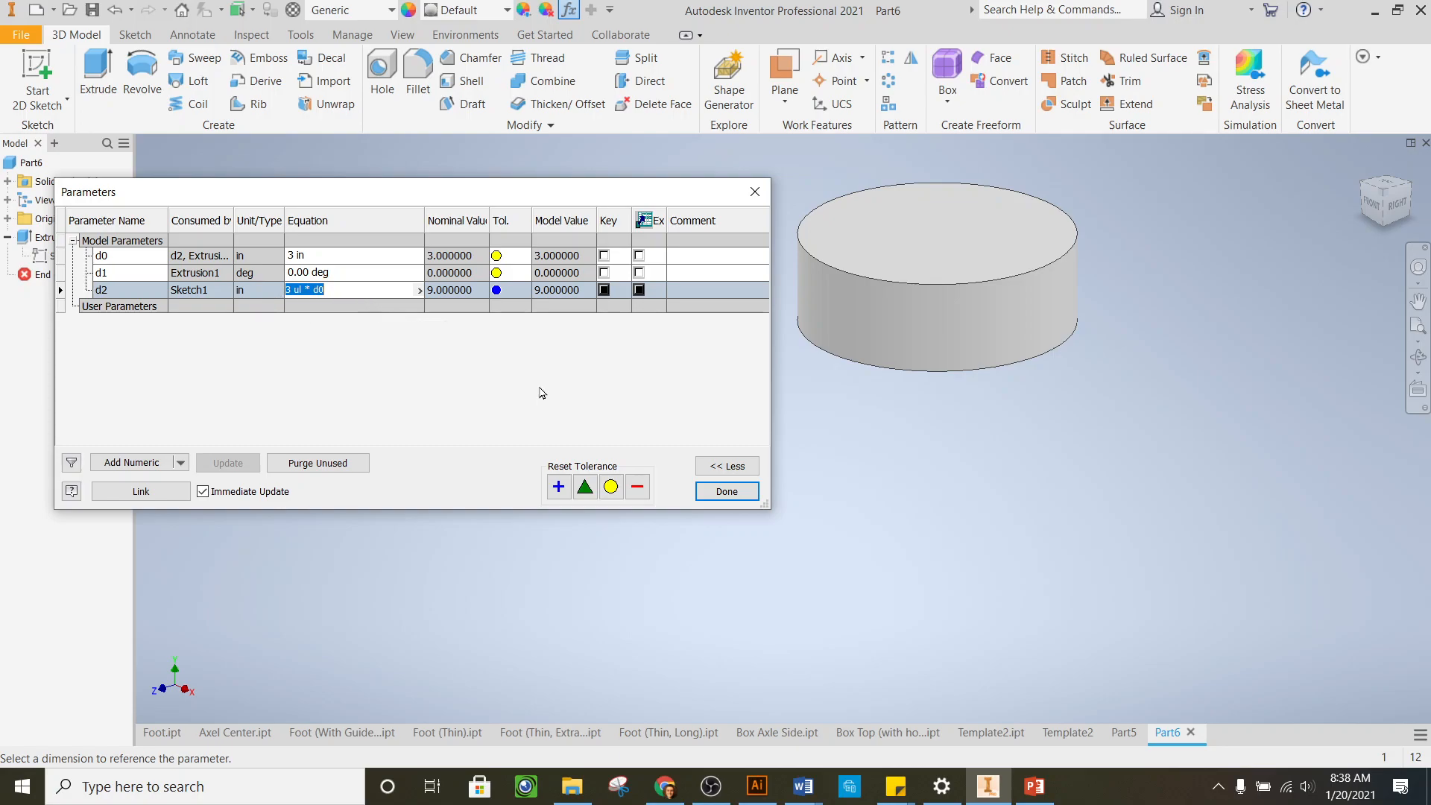
{"action": "type", "text": "3"}
{"action": "left_click", "coordinate": [113, 256]}
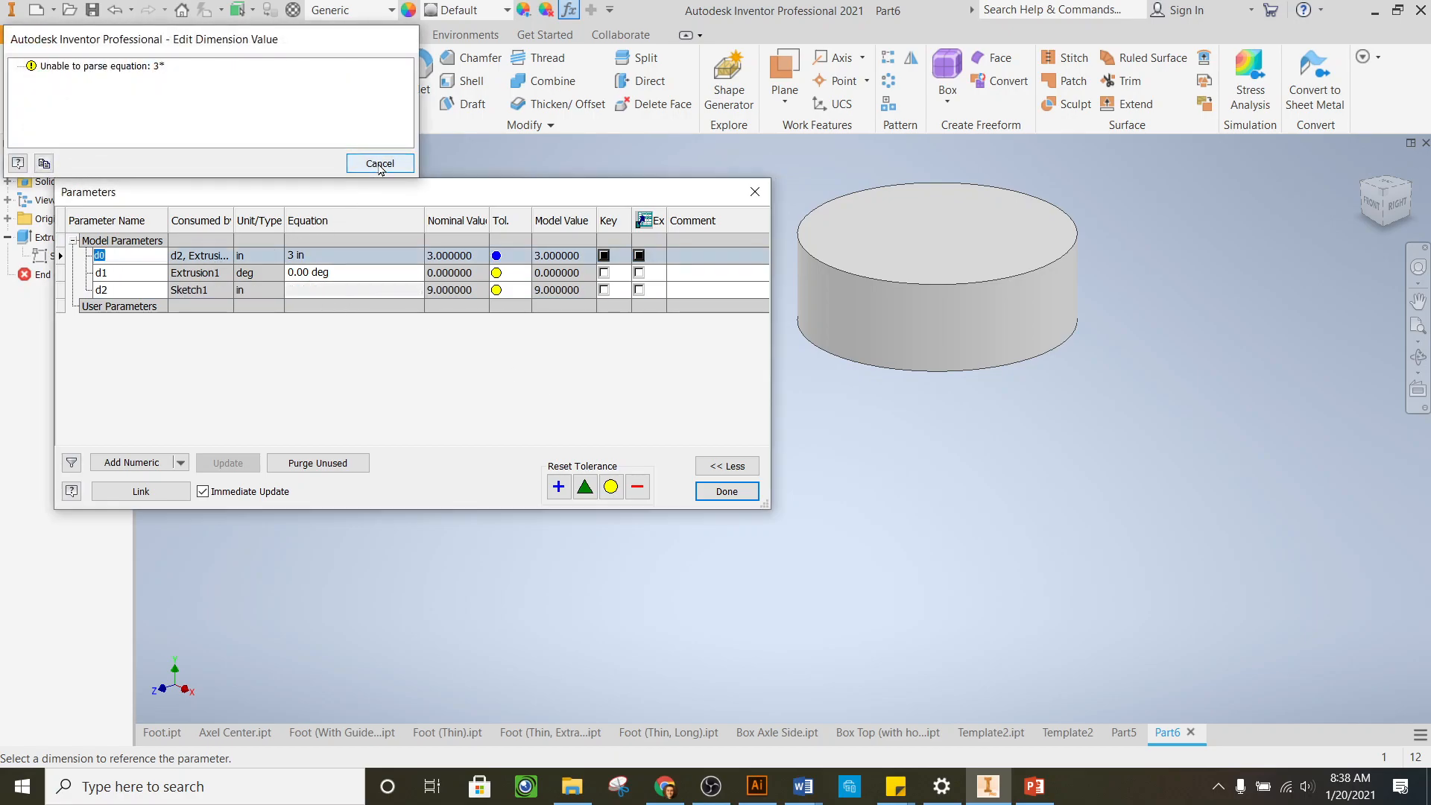
{"action": "left_click", "coordinate": [377, 169]}
{"action": "left_click", "coordinate": [349, 290]}
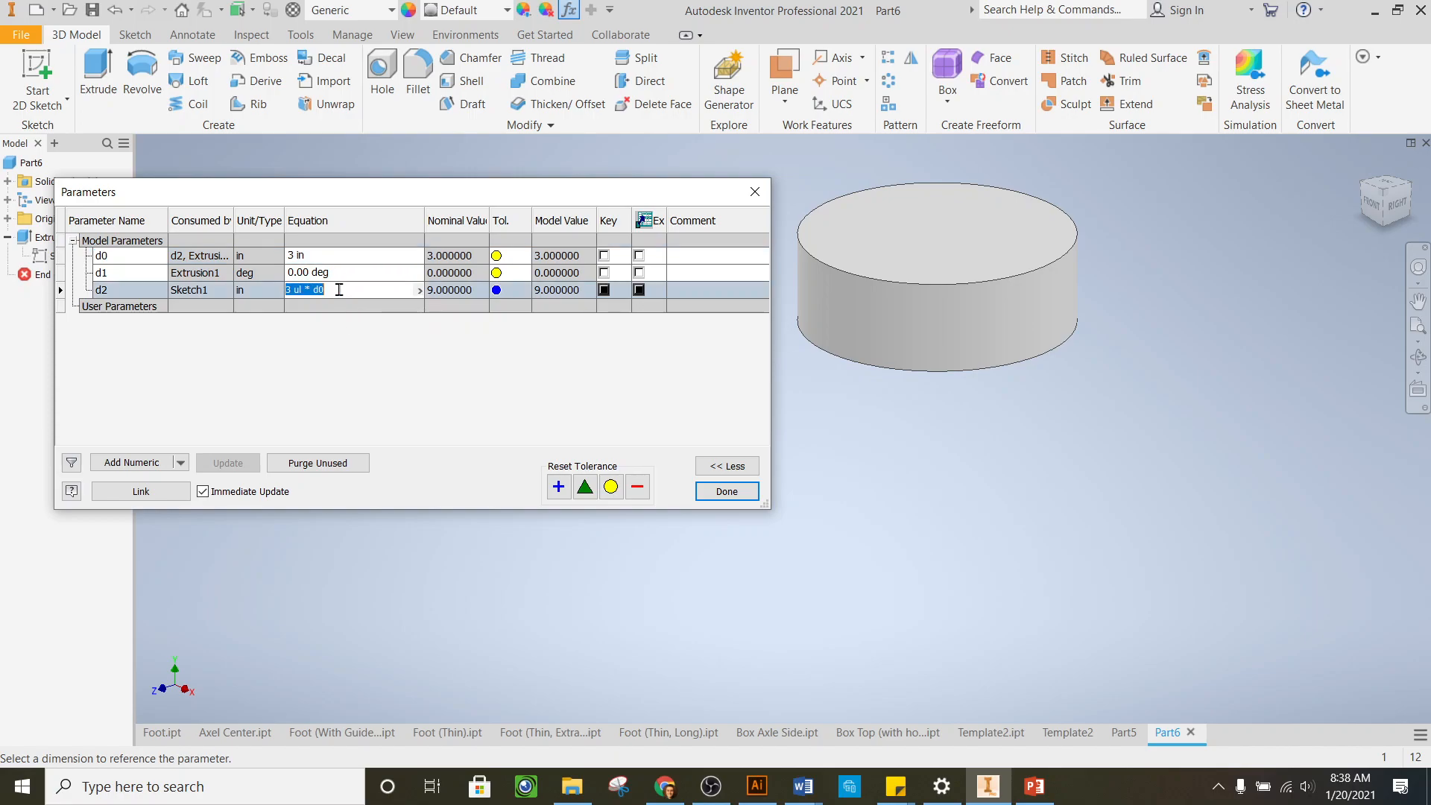
{"action": "left_click", "coordinate": [305, 307]}
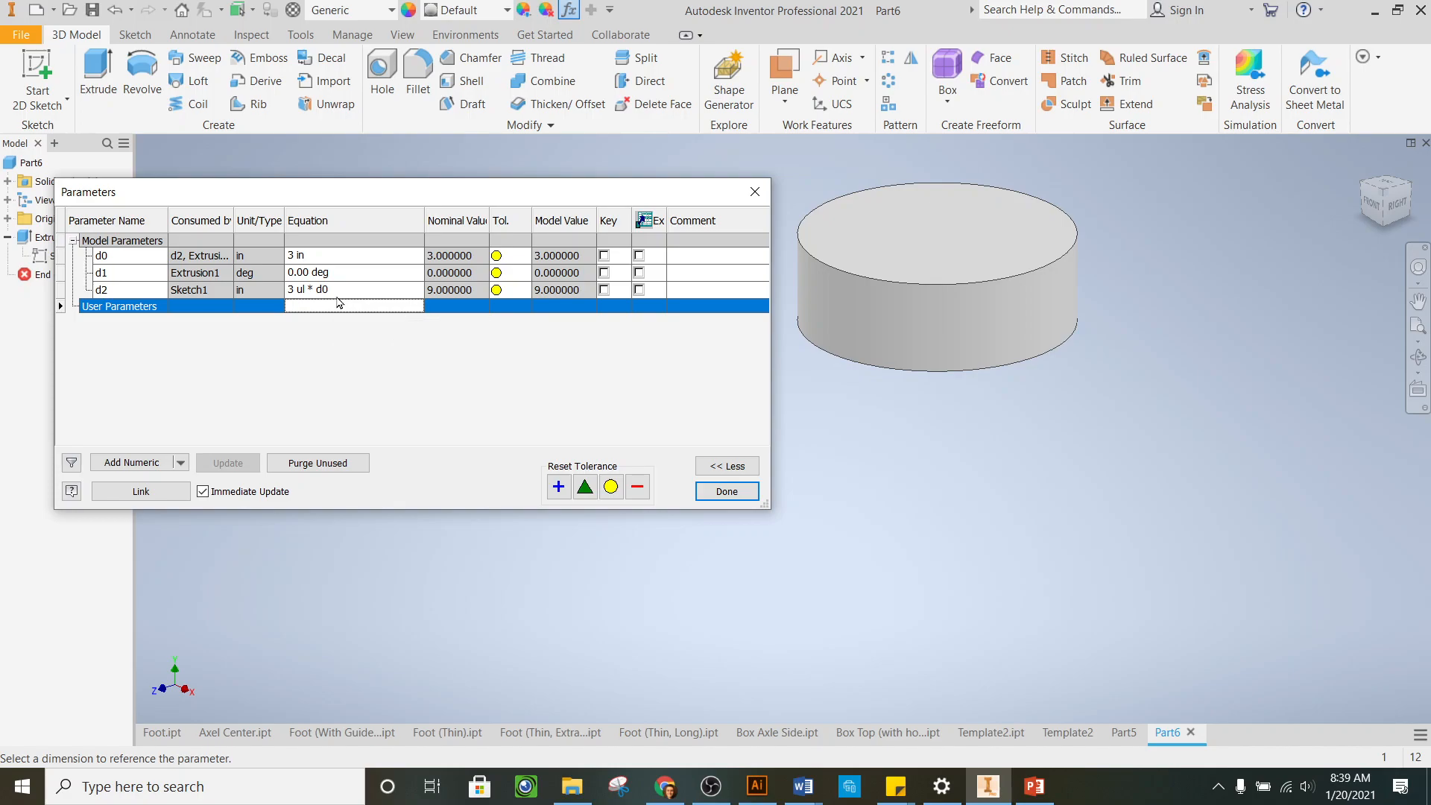
Review the equations of parameters d0, d1 and d2 and close the model parameters
{"action": "left_click", "coordinate": [339, 255]}
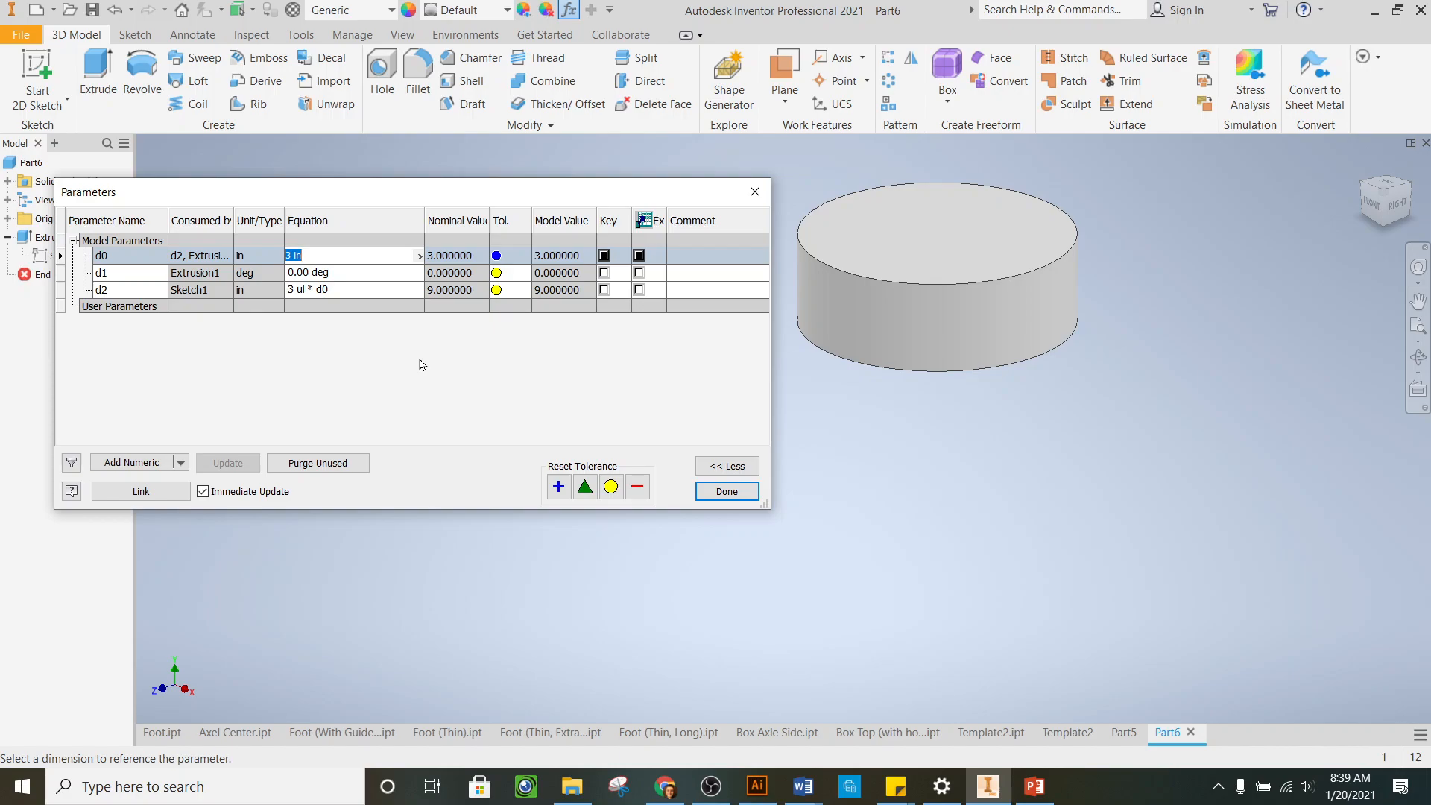
{"action": "left_click", "coordinate": [359, 273]}
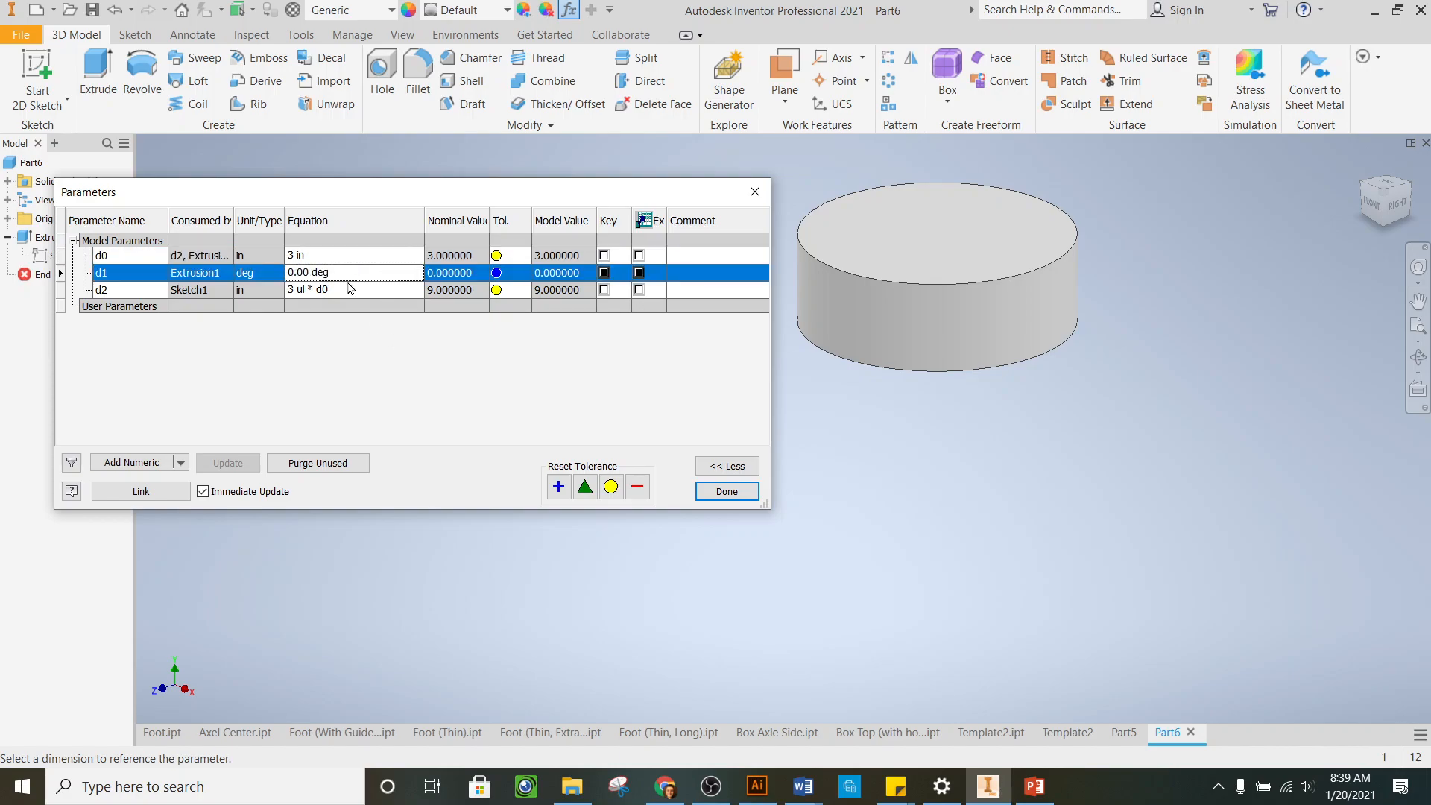
{"action": "left_click", "coordinate": [350, 288]}
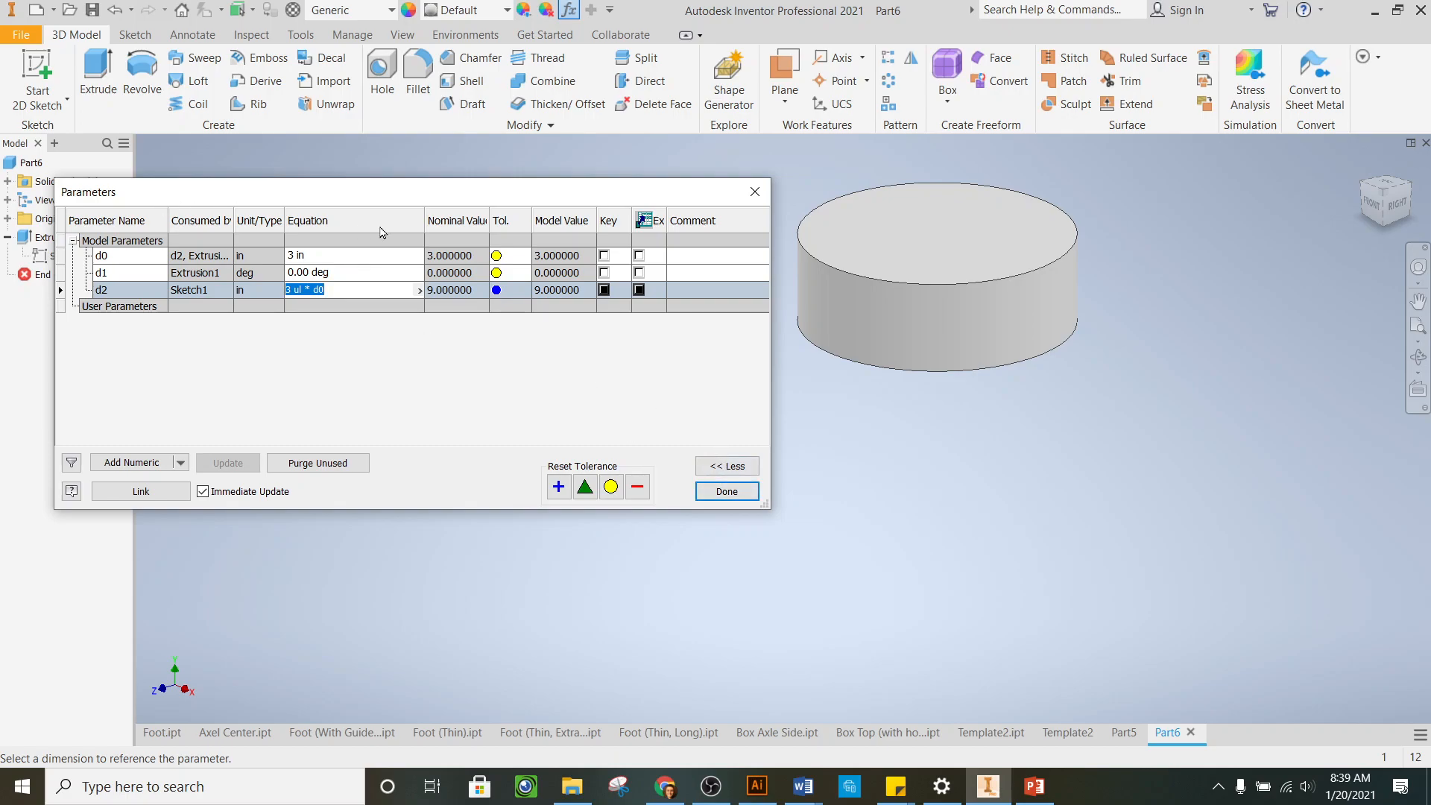
{"action": "left_click", "coordinate": [334, 255]}
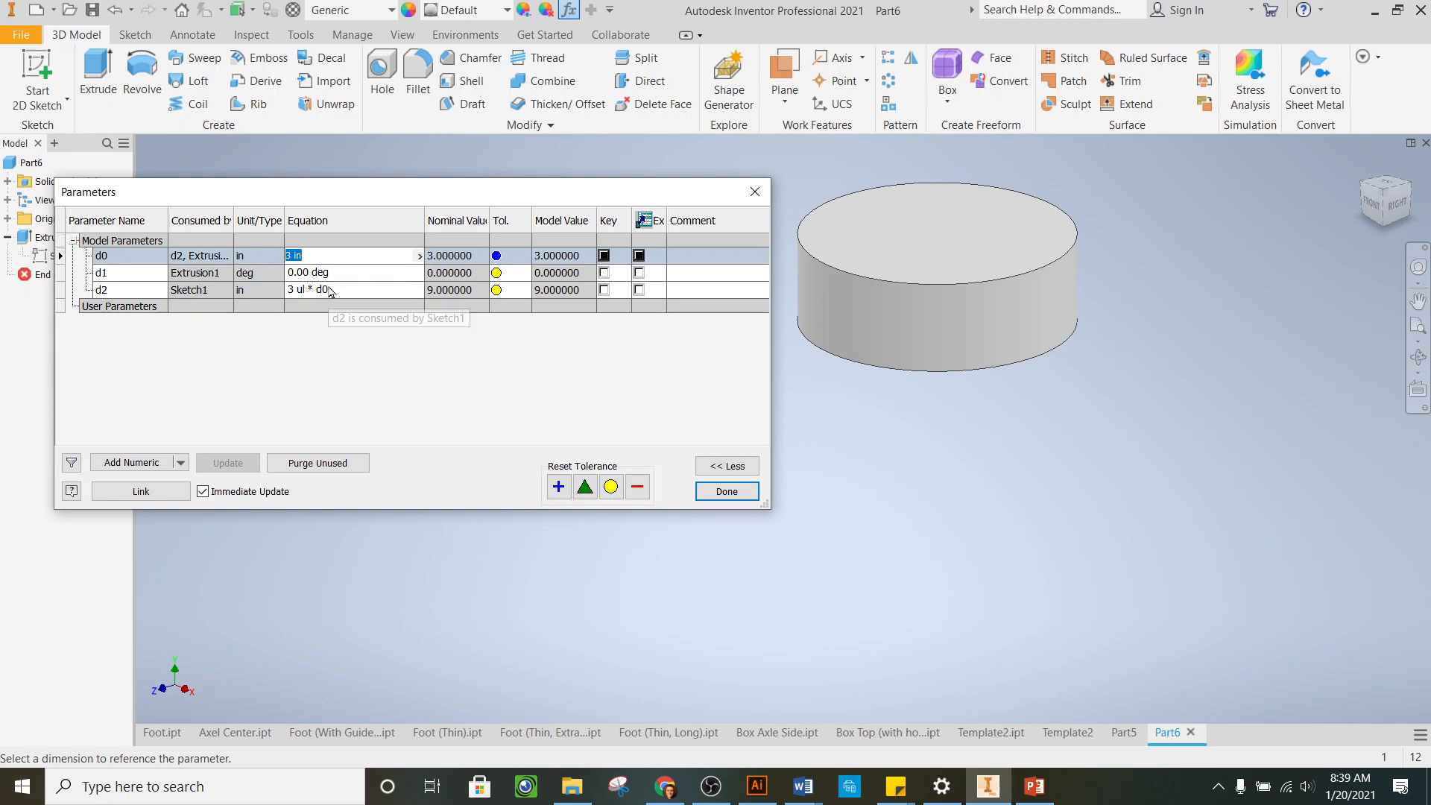
{"action": "left_click", "coordinate": [330, 288]}
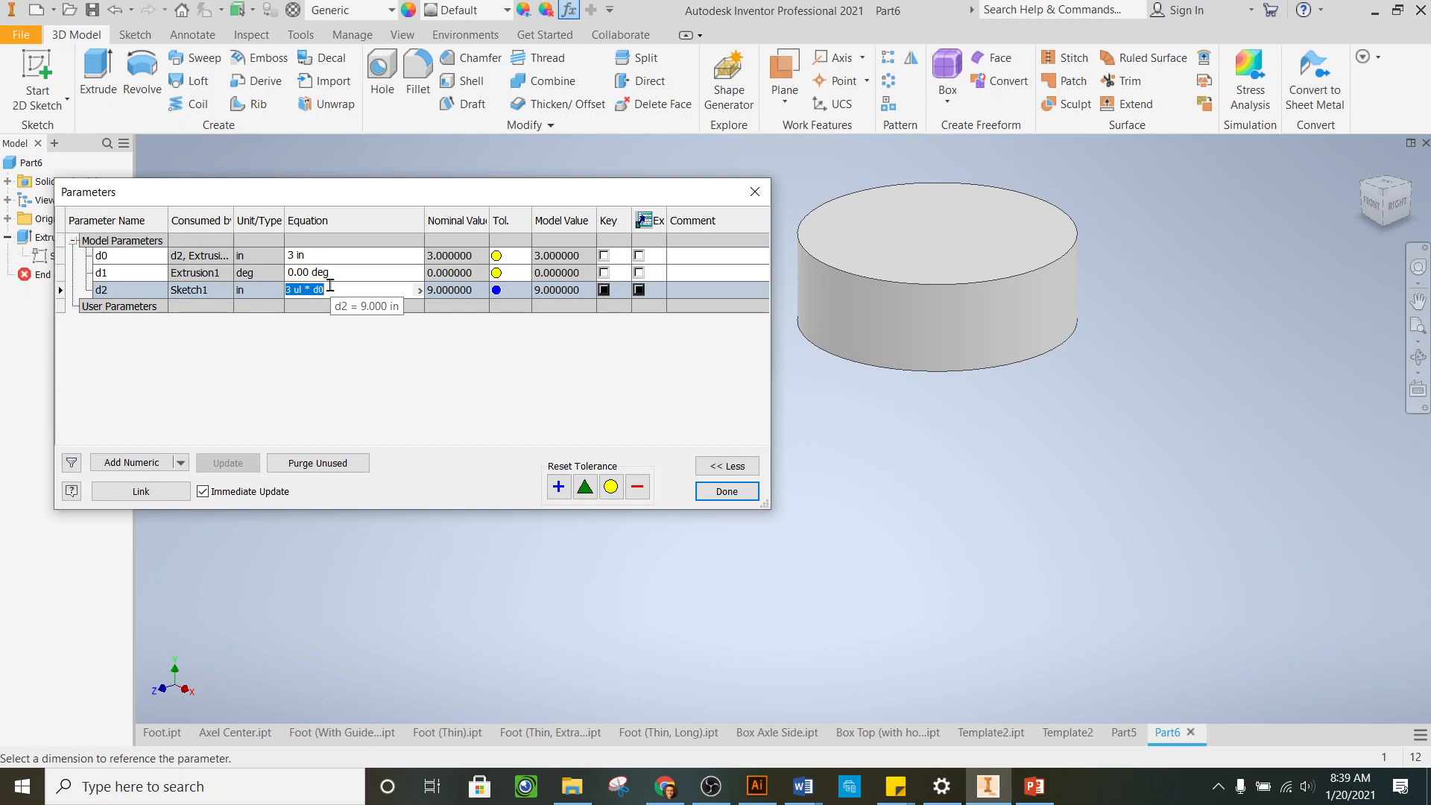
{"action": "left_click", "coordinate": [721, 492]}
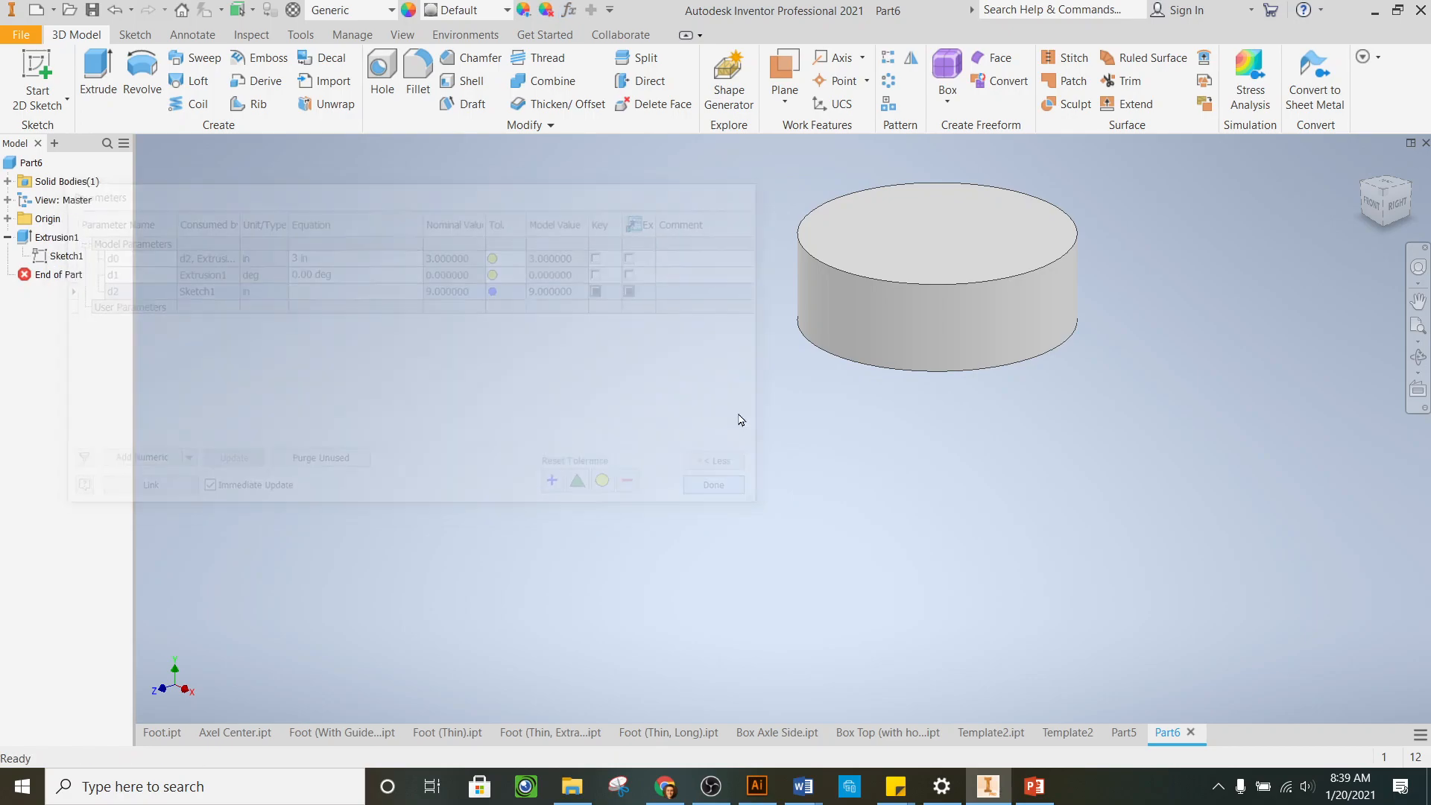
Undo the parameter changes, the extrusion and the circle sketch until the part is empty
{"action": "scroll", "coordinate": [676, 486], "scroll_direction": "up", "scroll_amount": 5}
{"action": "scroll", "coordinate": [890, 441], "scroll_direction": "down", "scroll_amount": 3}
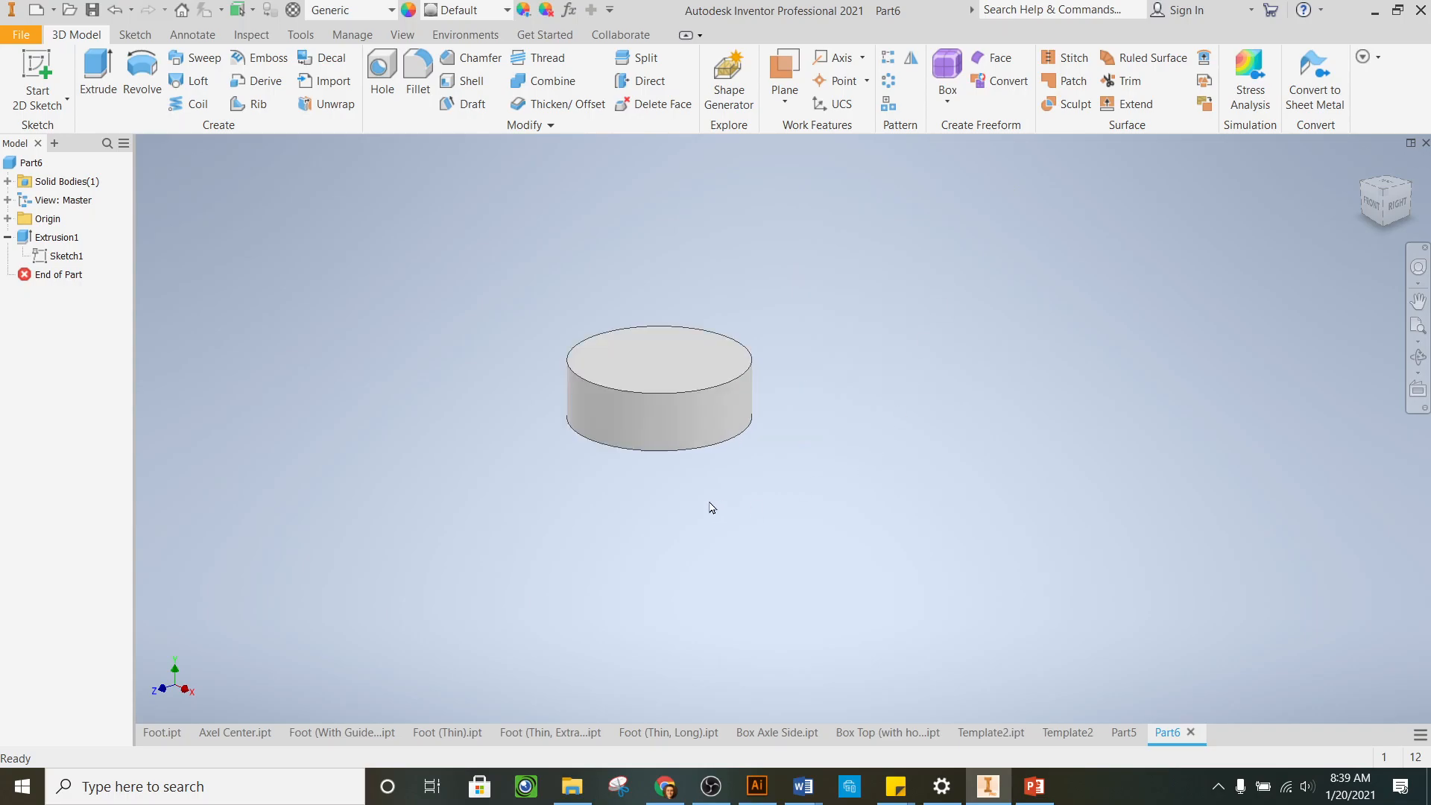
{"action": "left_click", "coordinate": [115, 12]}
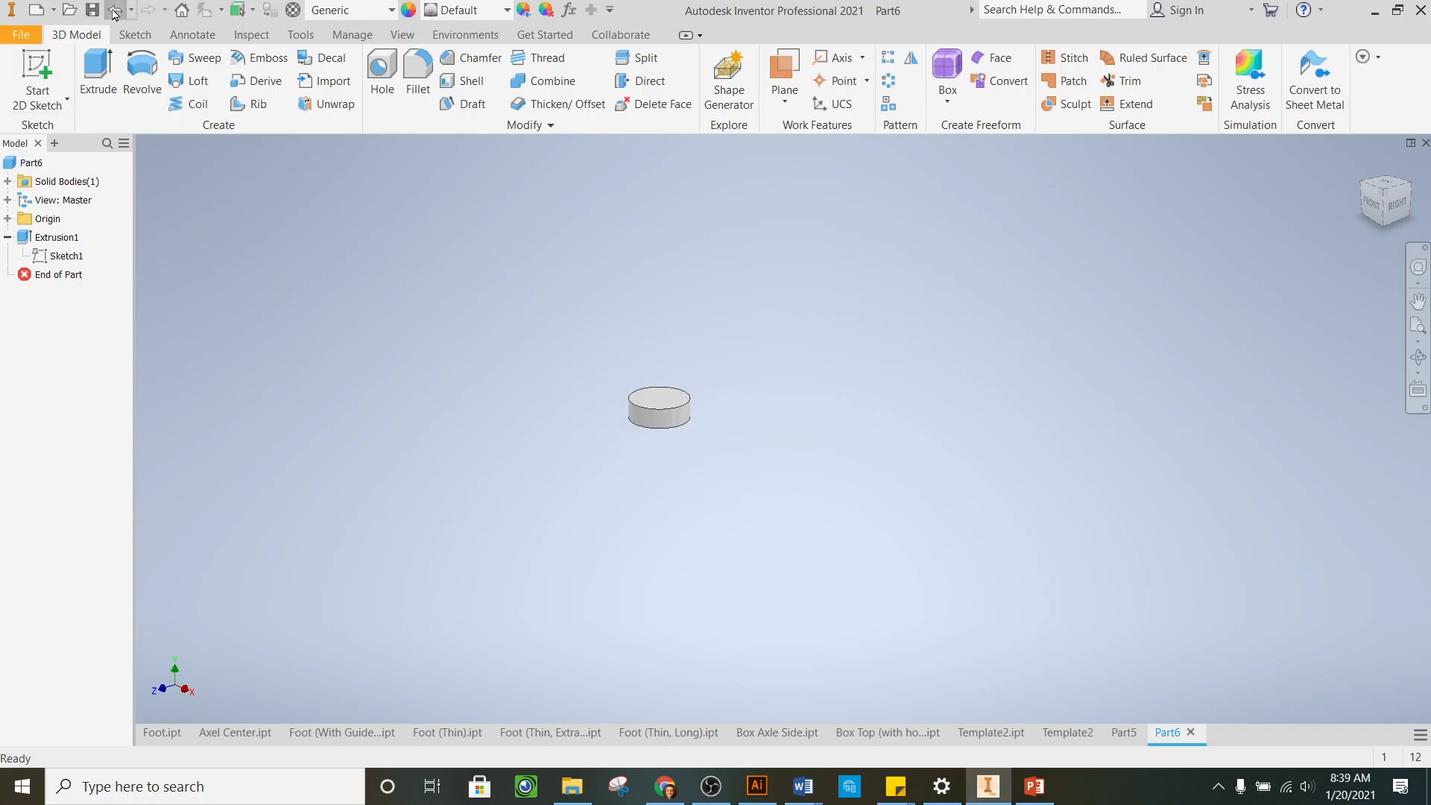
{"action": "left_click", "coordinate": [116, 11]}
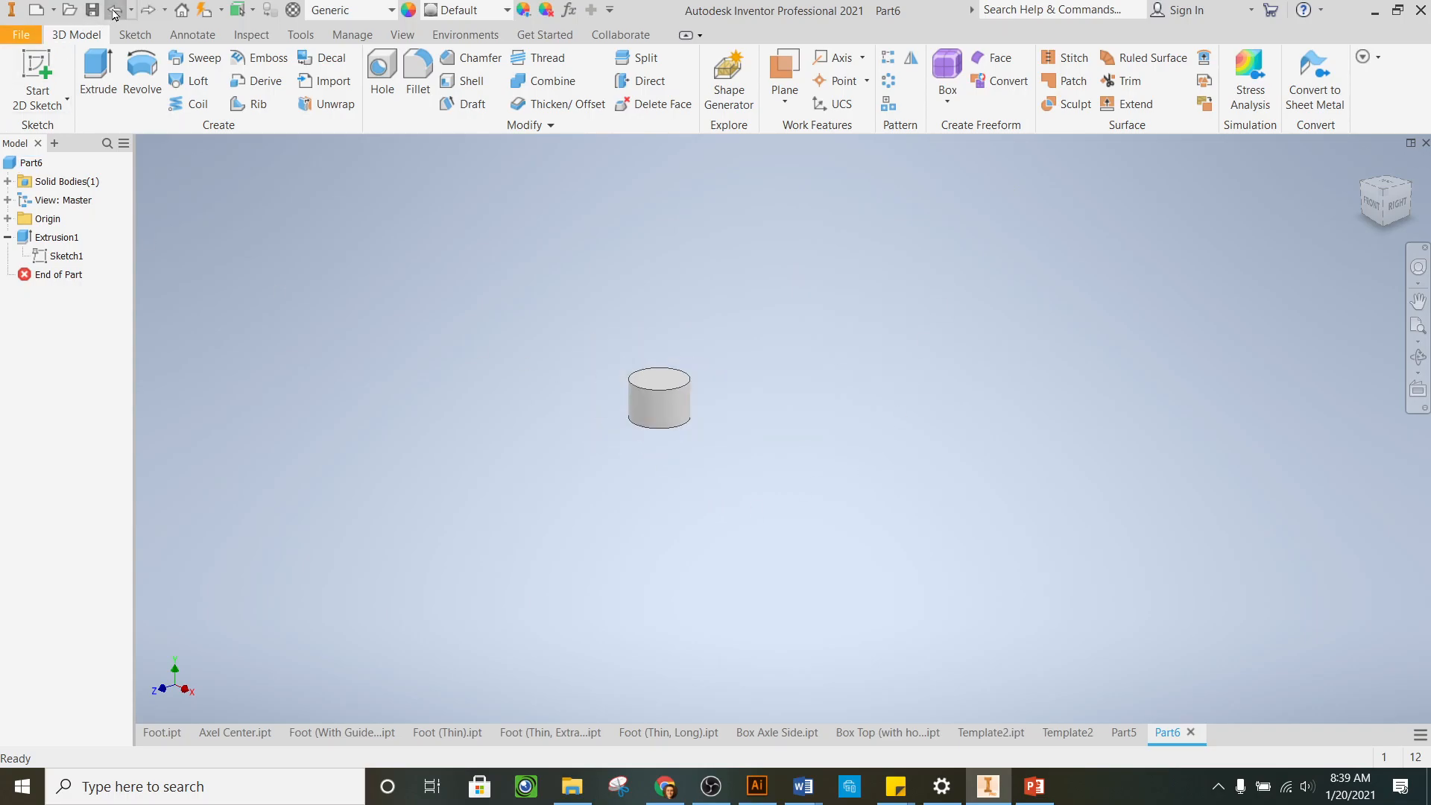
{"action": "left_click", "coordinate": [115, 11]}
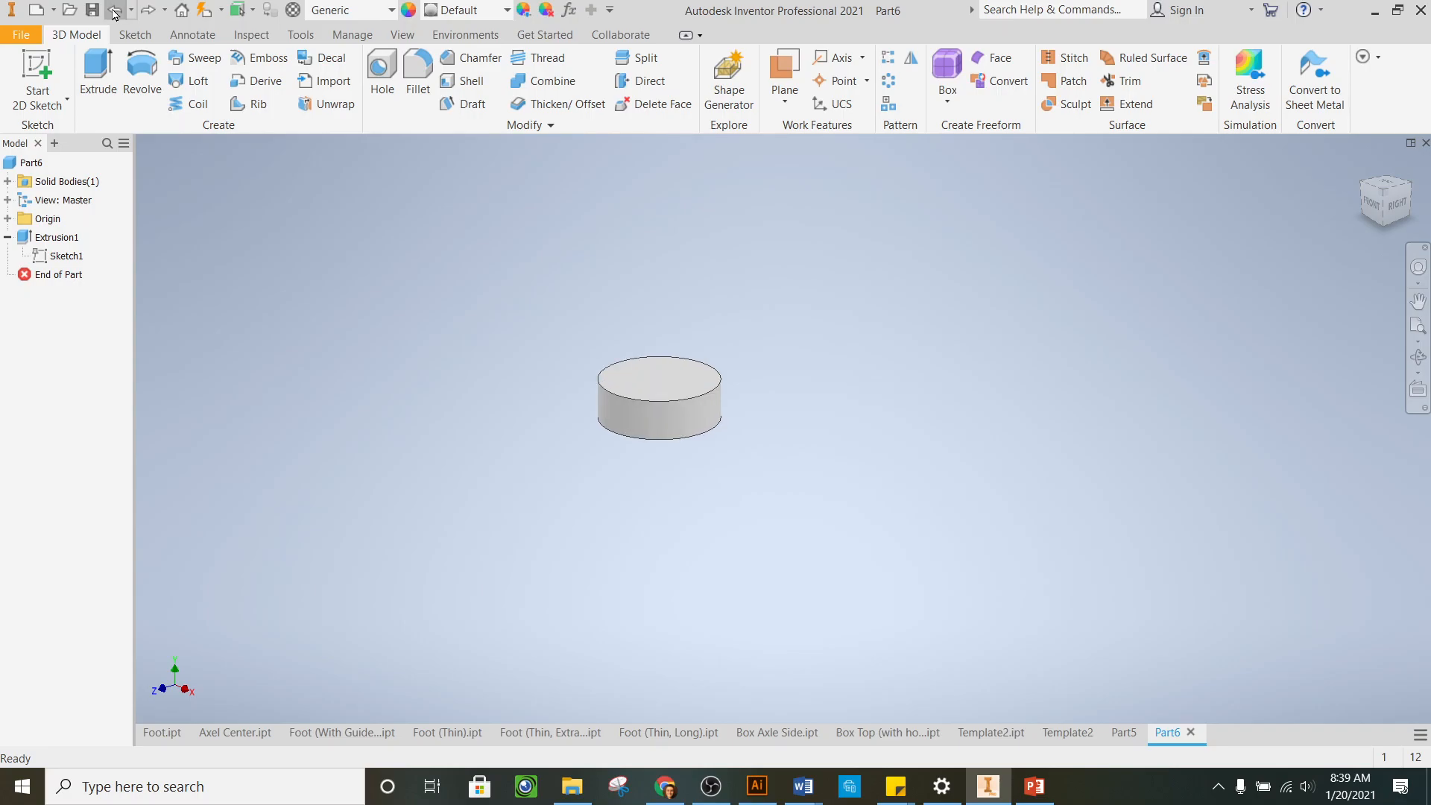
{"action": "left_click", "coordinate": [115, 11]}
{"action": "left_click", "coordinate": [116, 11]}
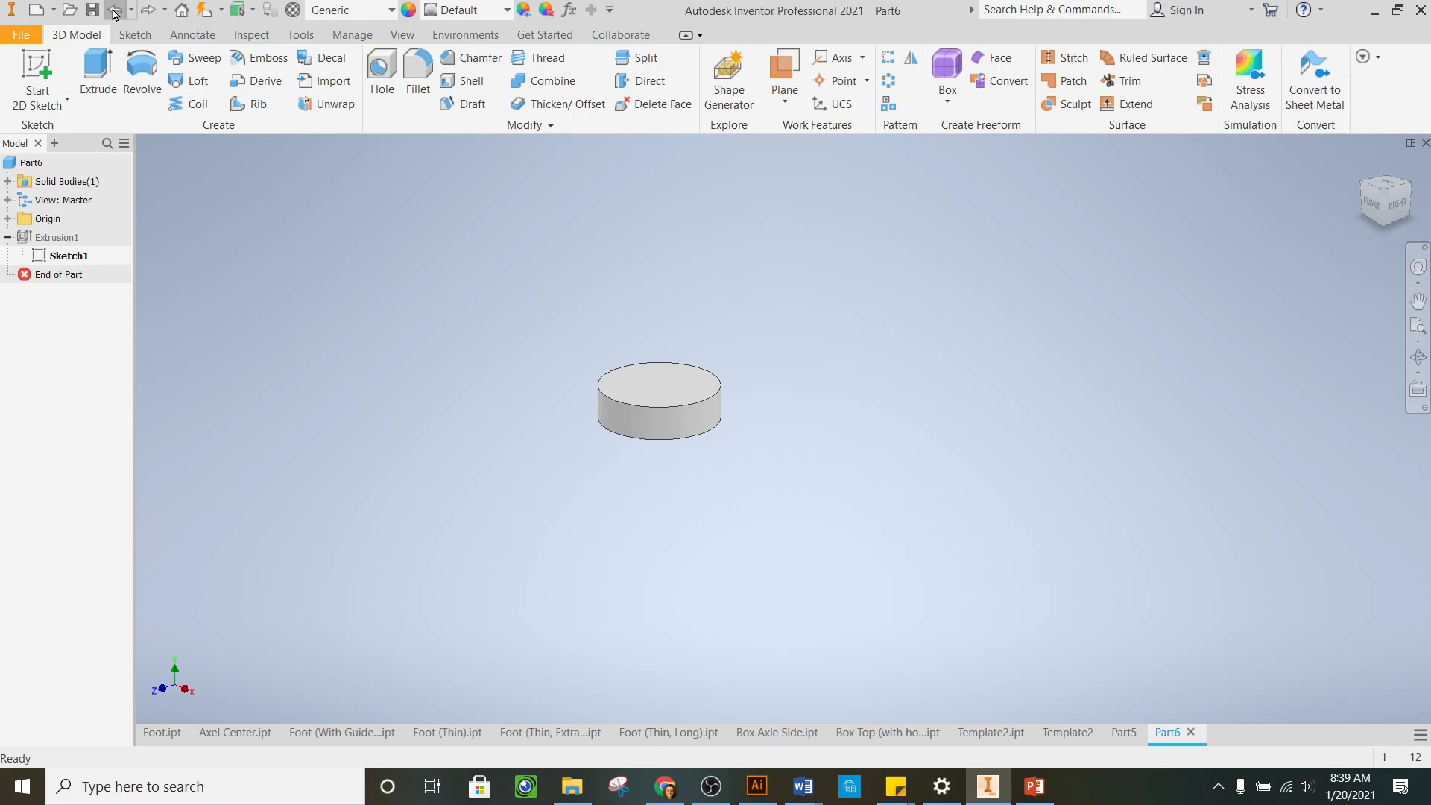
{"action": "left_click", "coordinate": [115, 12]}
{"action": "left_click", "coordinate": [115, 11]}
{"action": "left_click", "coordinate": [115, 11]}
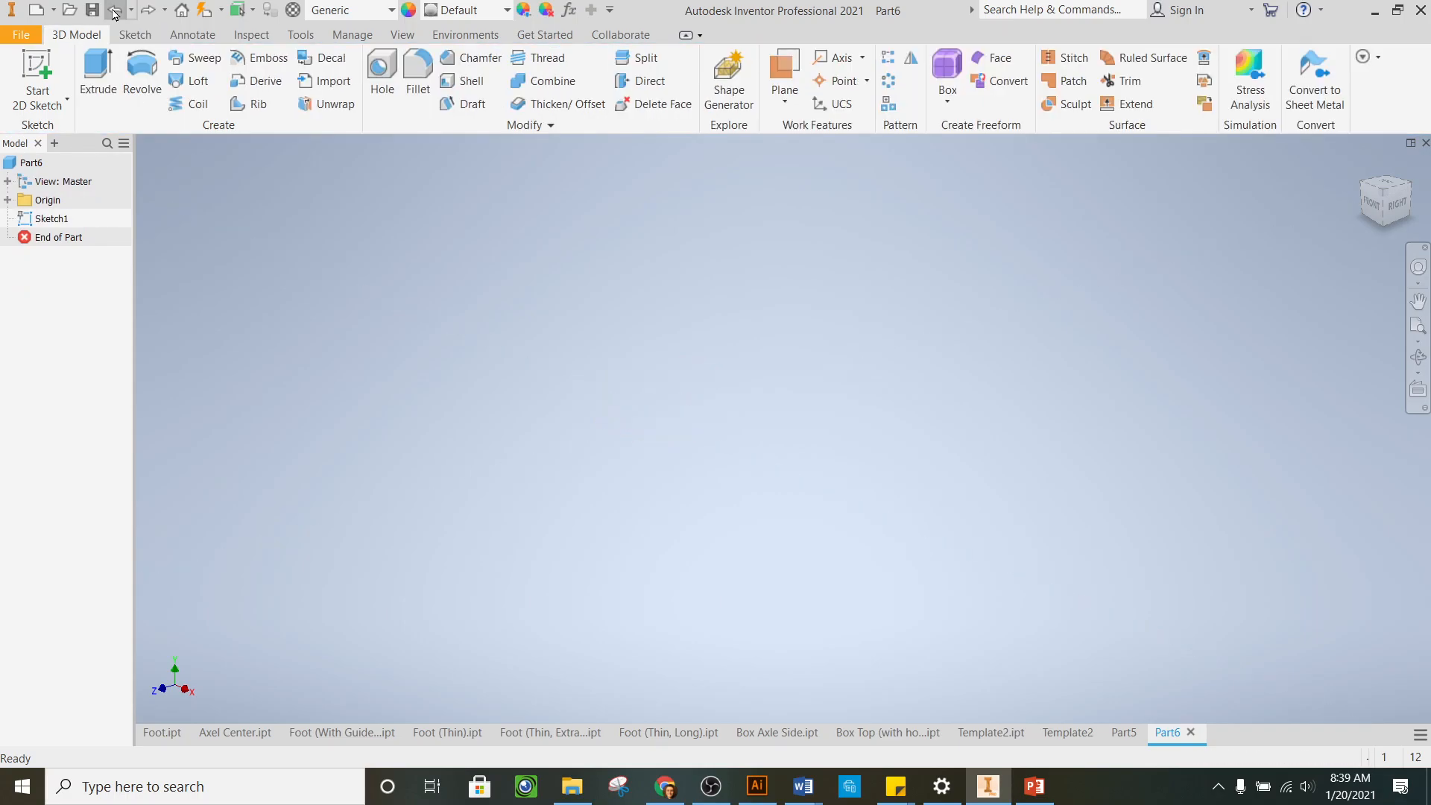
{"action": "left_click", "coordinate": [116, 12]}
Sketch a 1 in diameter circle centred on the origin on the horizontal plane, check its parameter and finish the sketch
{"action": "left_click", "coordinate": [39, 65]}
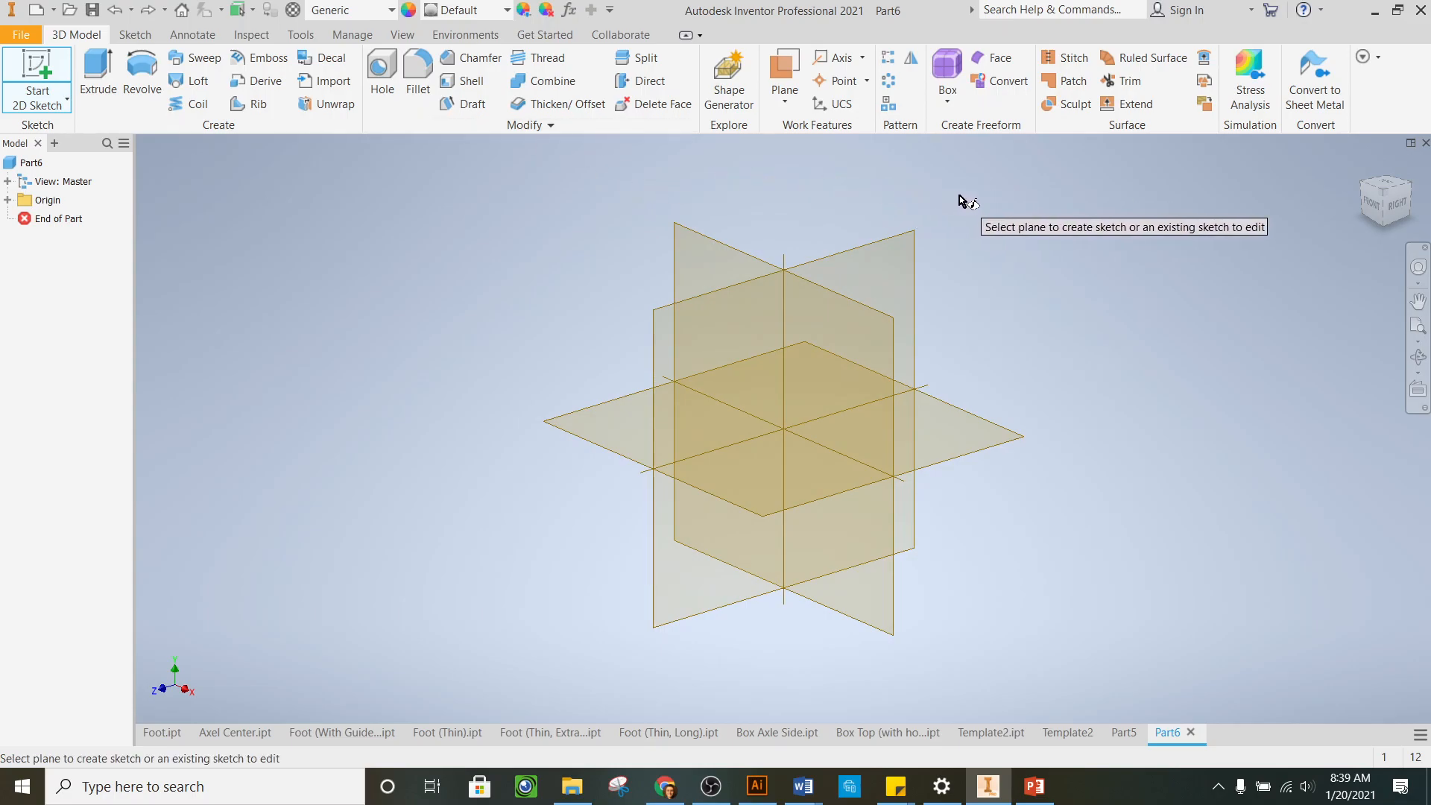
{"action": "left_click", "coordinate": [987, 437]}
{"action": "left_click", "coordinate": [141, 72]}
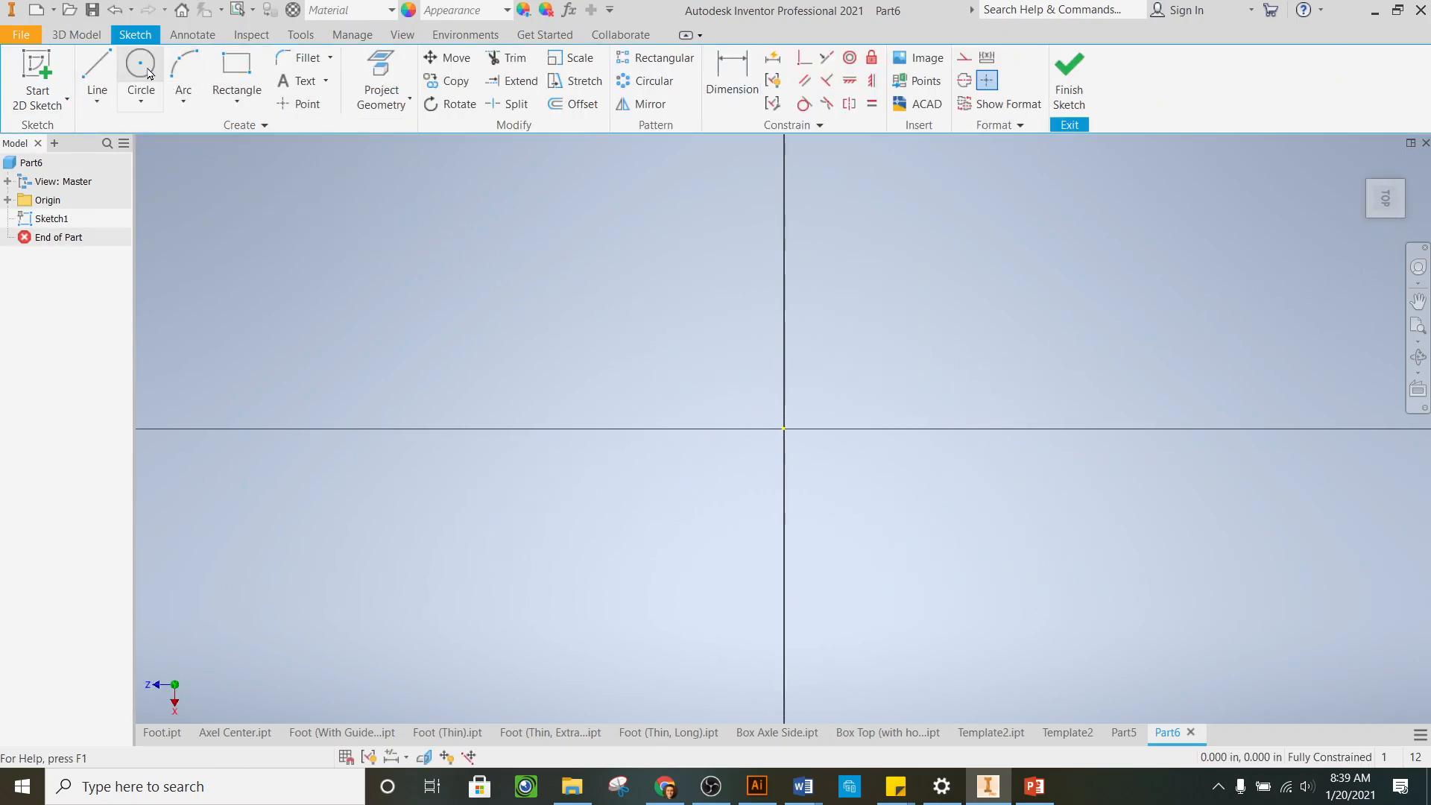
{"action": "left_click", "coordinate": [784, 429]}
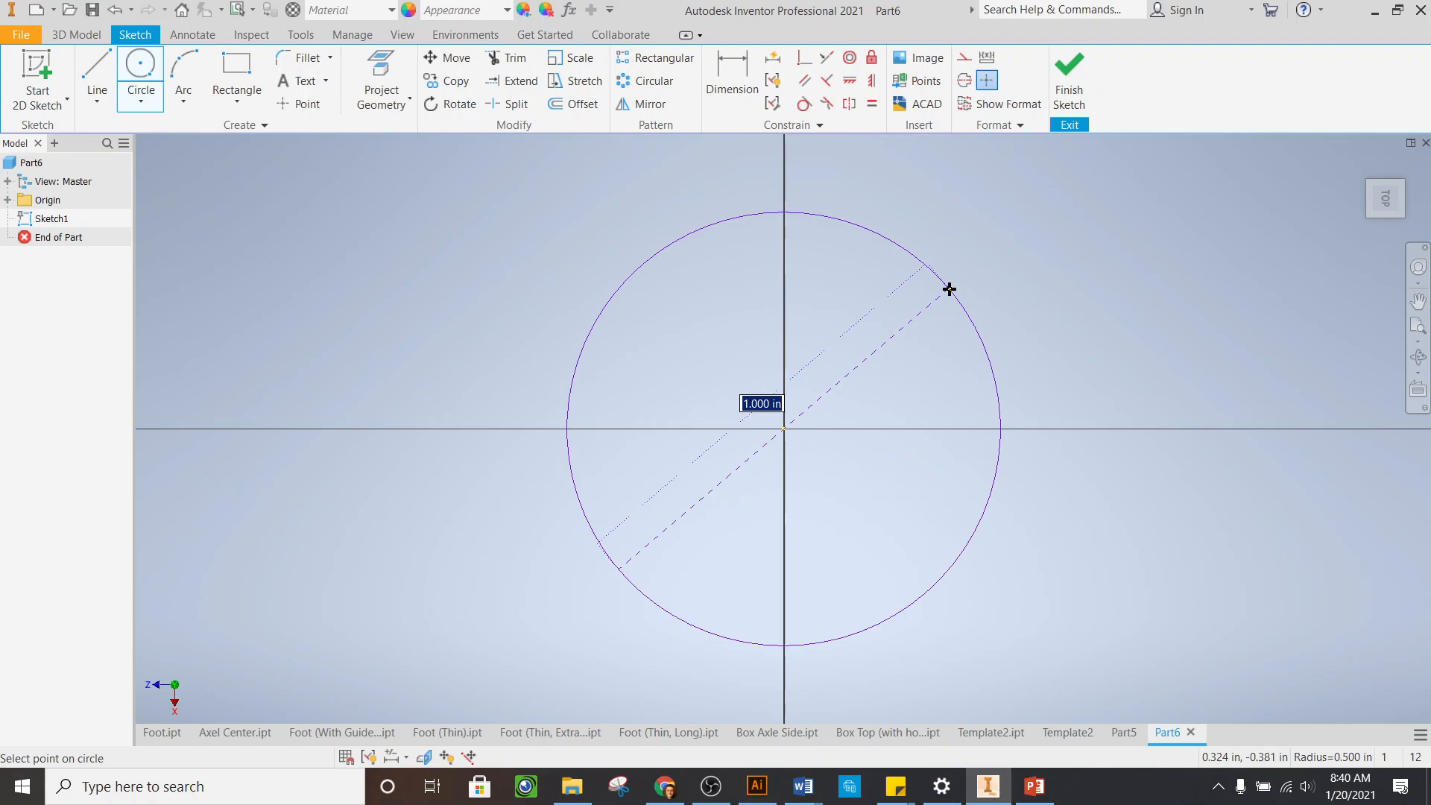
{"action": "type", "text": "1"}
{"action": "key", "text": "Return"}
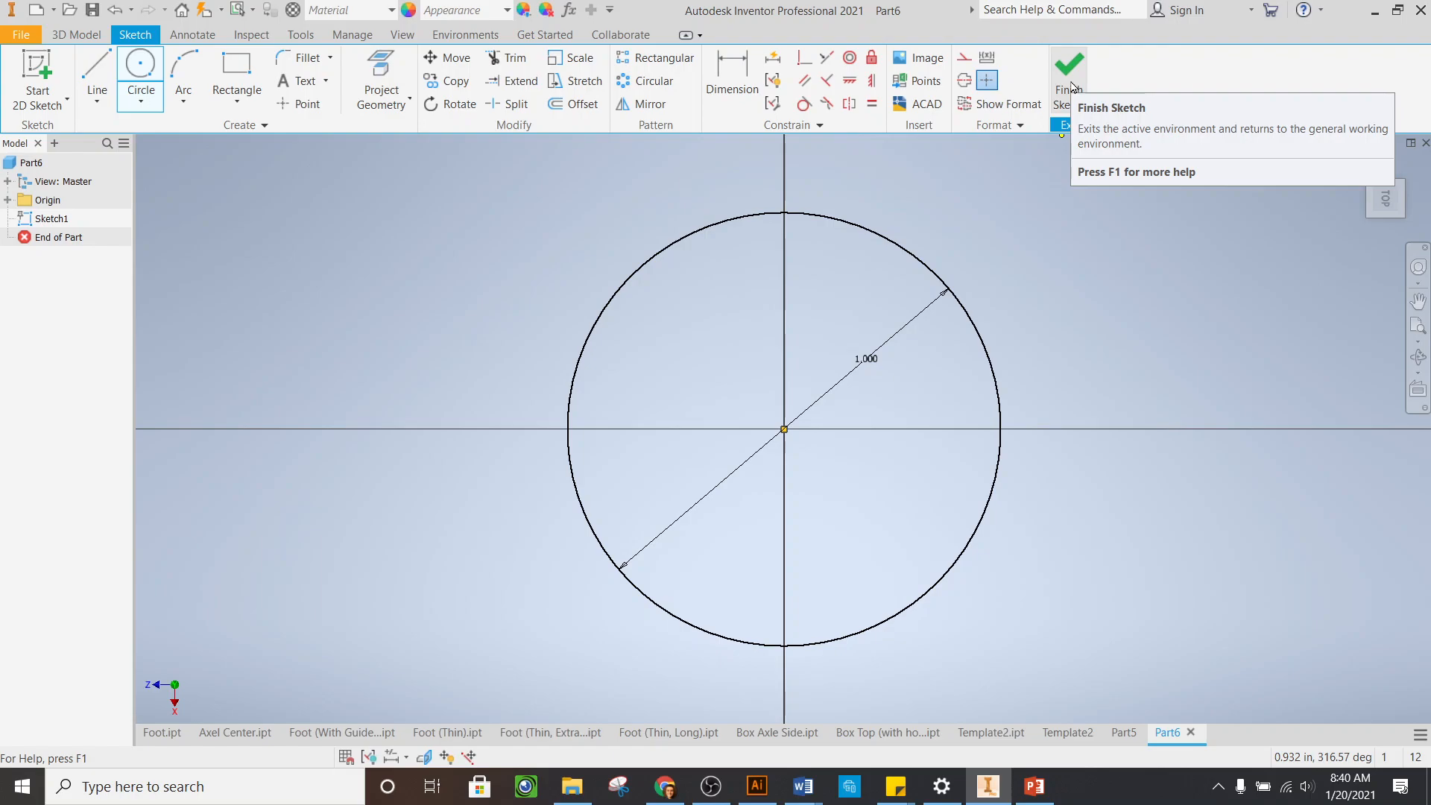
{"action": "left_click", "coordinate": [571, 9]}
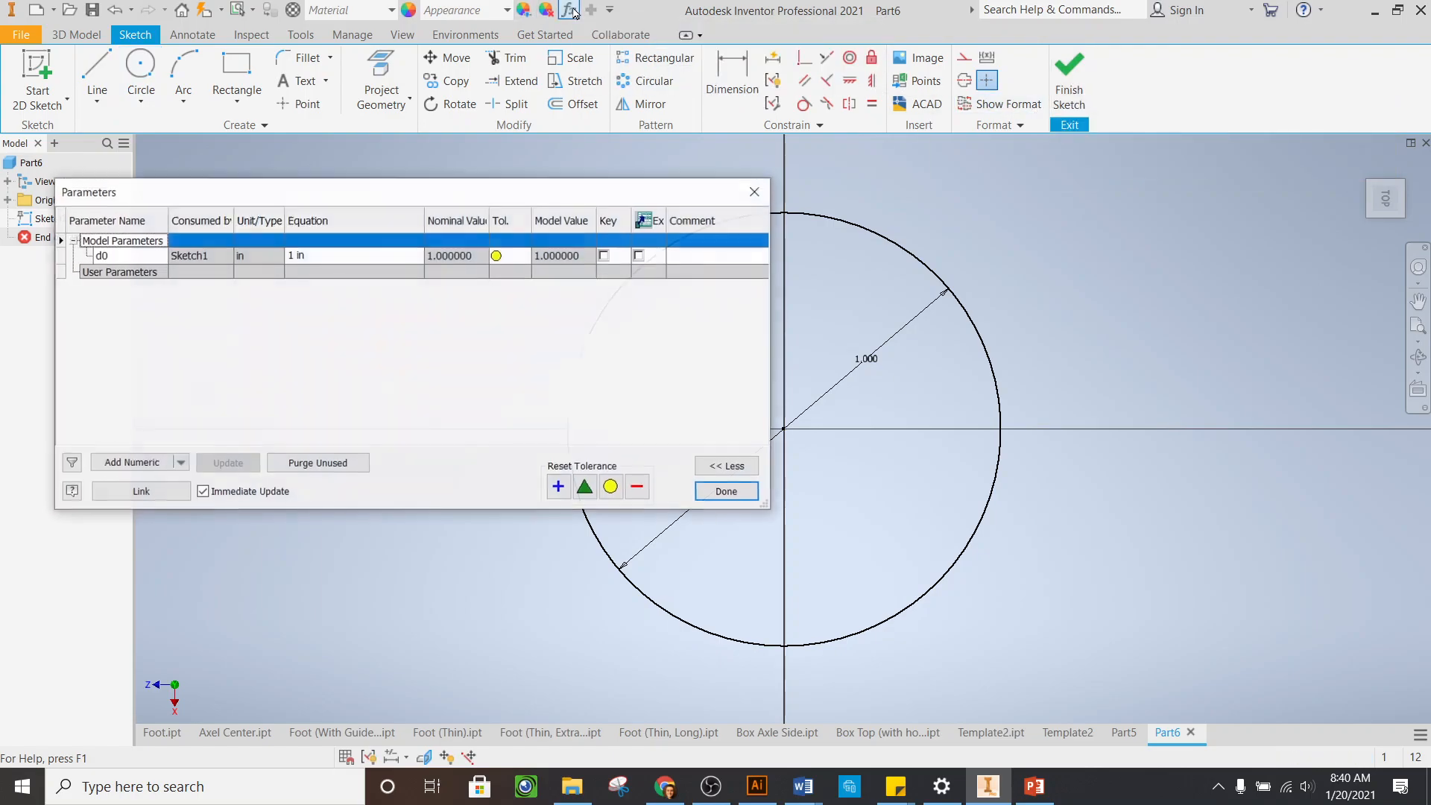
{"action": "left_click", "coordinate": [754, 192]}
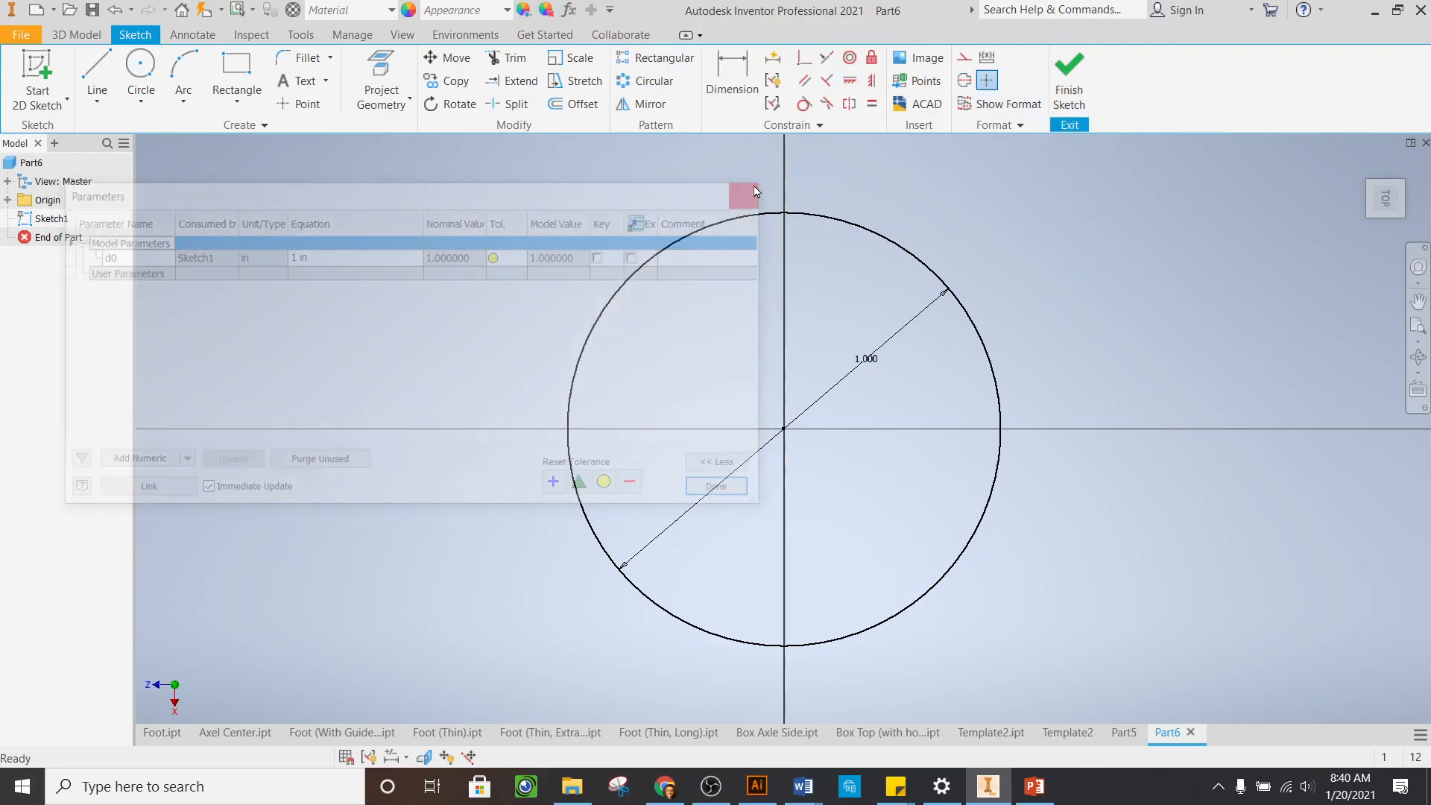
{"action": "left_click", "coordinate": [1068, 77]}
Extrude the circle by a distance of d0/3, referencing its diameter dimension
{"action": "key", "text": "e"}
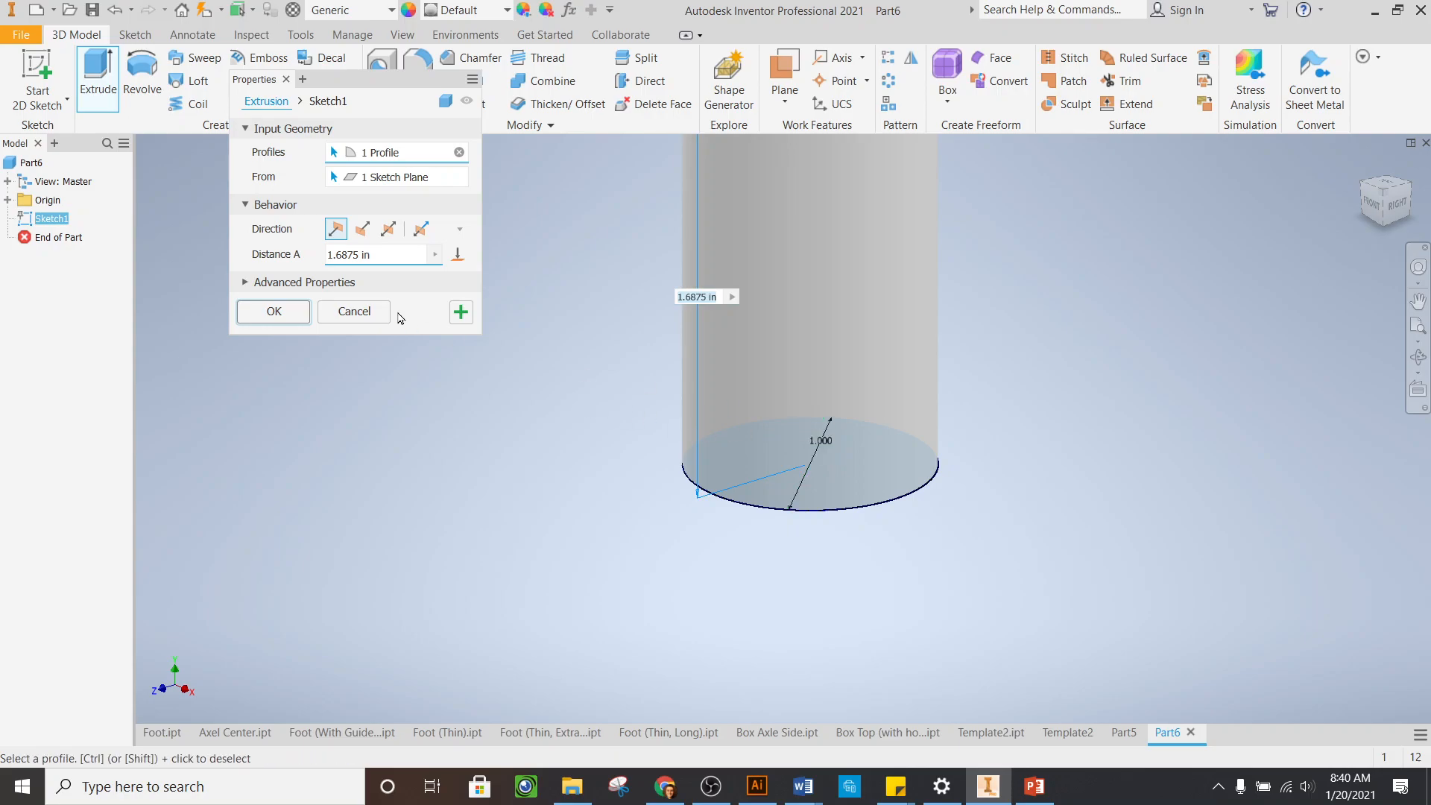
{"action": "left_click", "coordinate": [822, 442]}
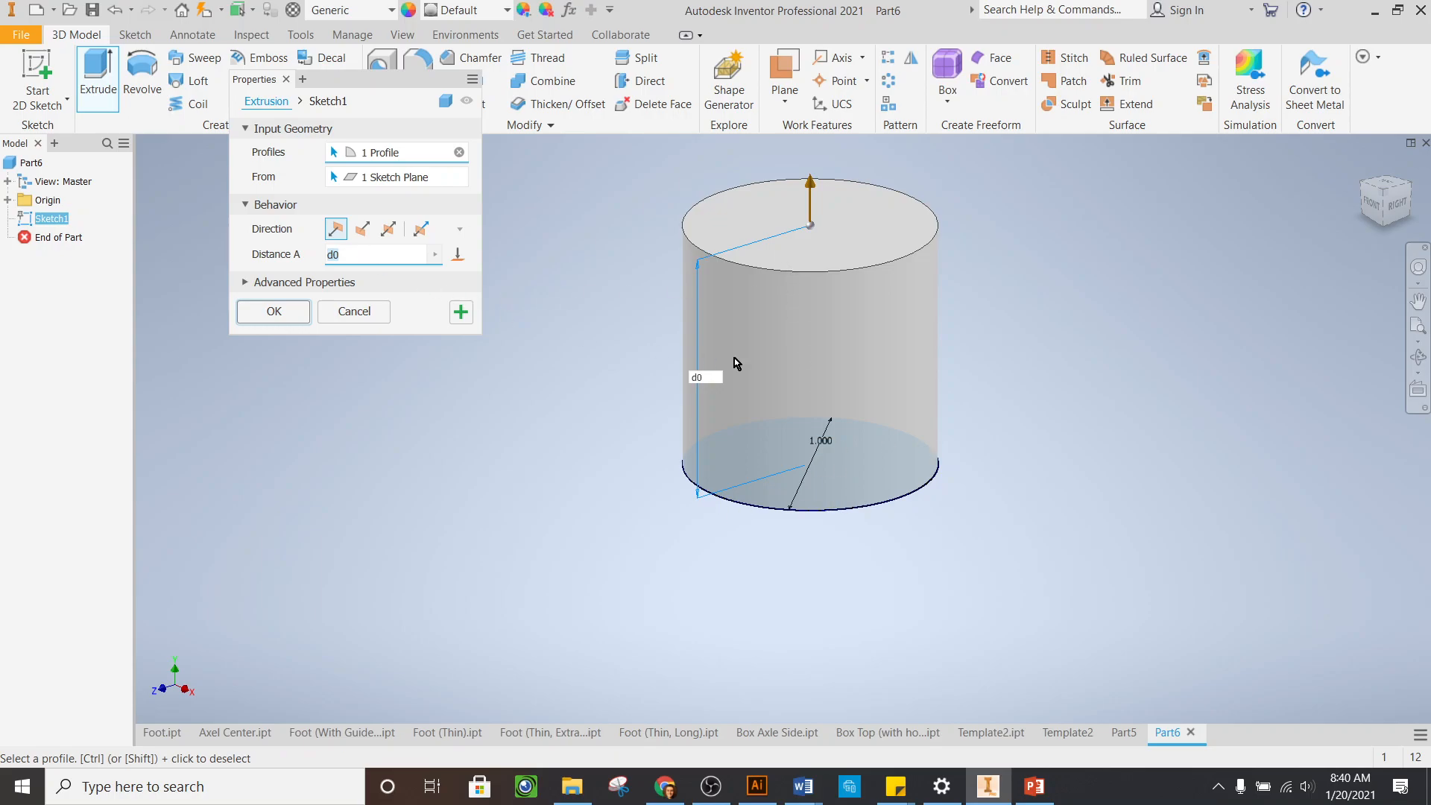
{"action": "left_click", "coordinate": [384, 257]}
{"action": "type", "text": "/3"}
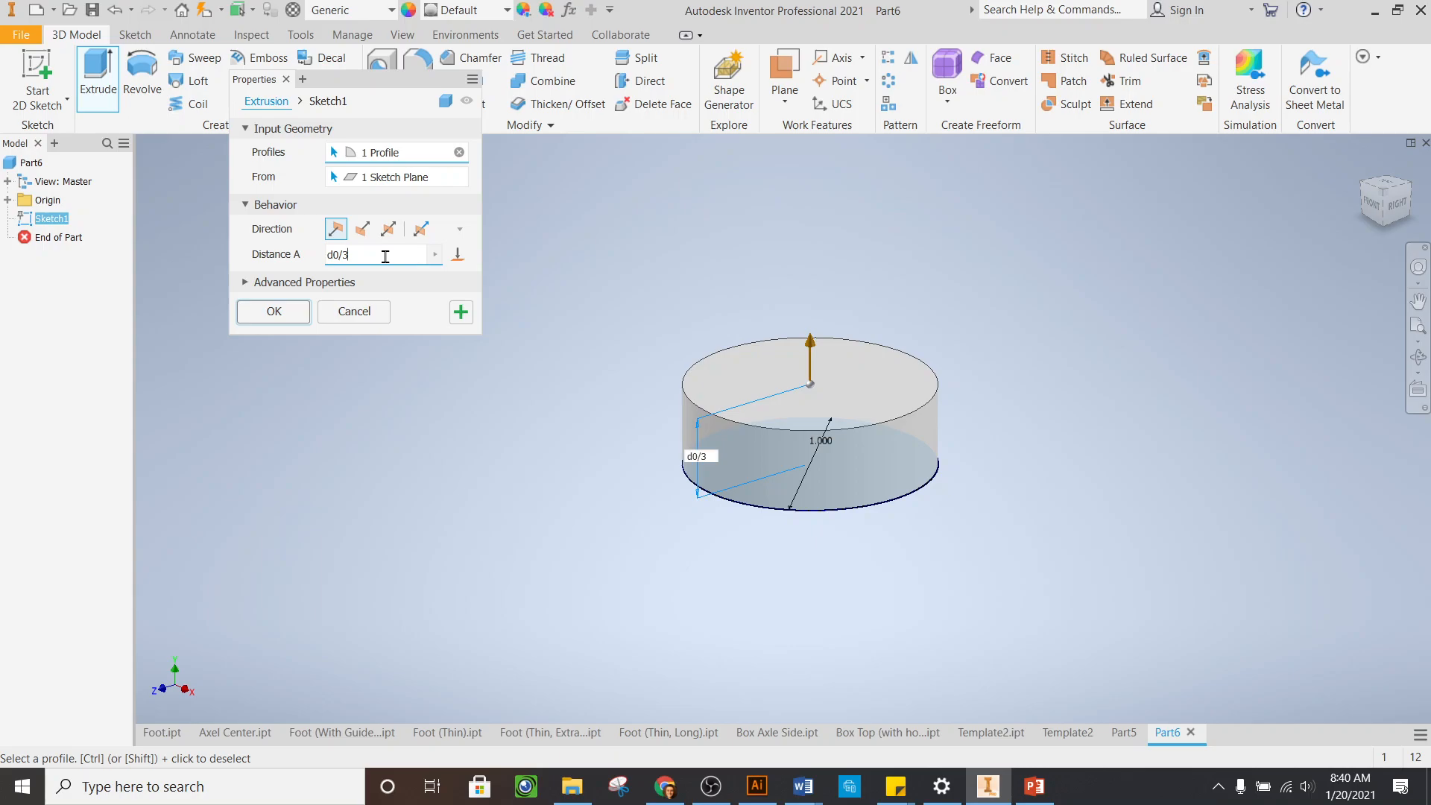
{"action": "left_click", "coordinate": [273, 311]}
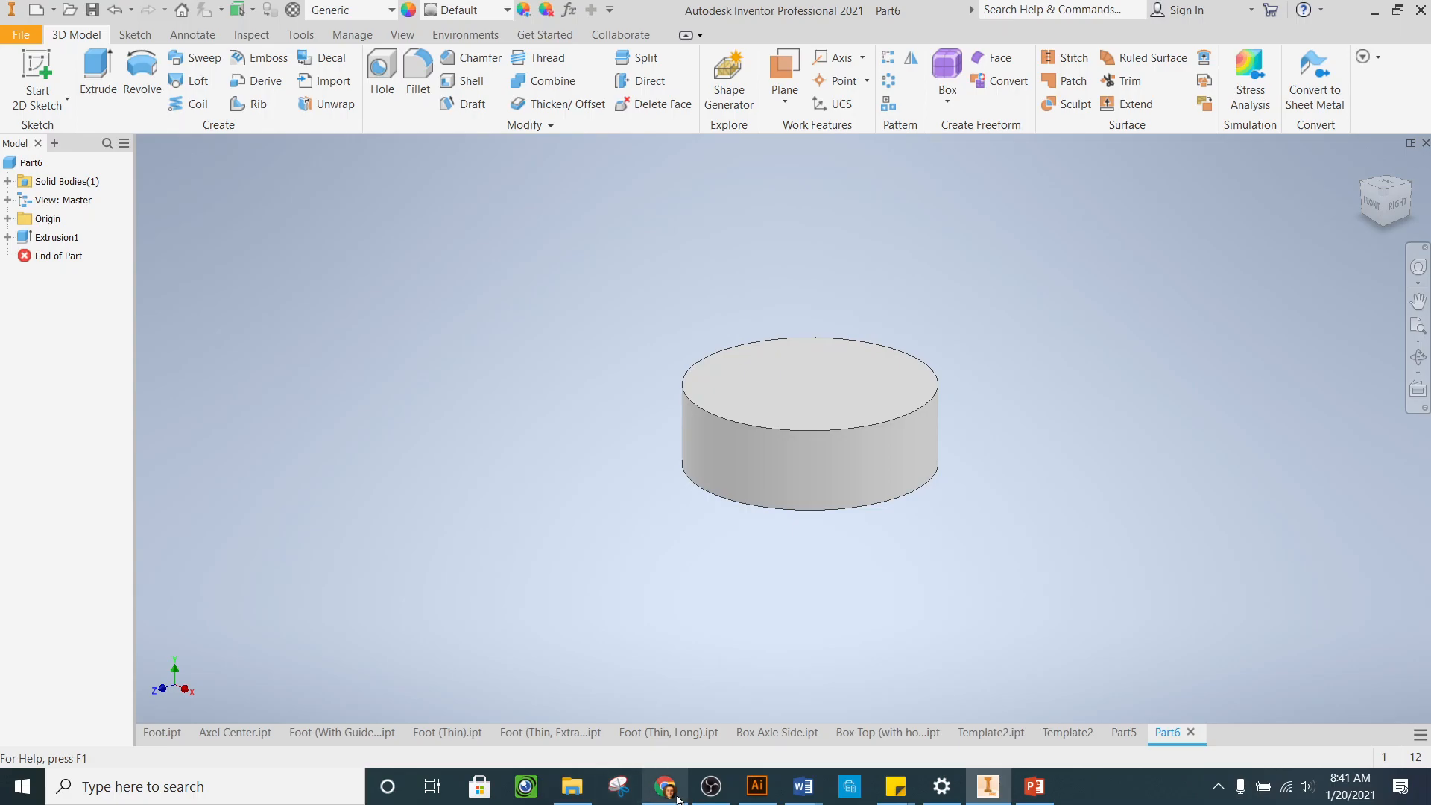
Switch to Chrome to read the bowl requirements in the assignment, and return to Inventor
{"action": "mouse_move", "coordinate": [669, 796]}
{"action": "left_click", "coordinate": [656, 697]}
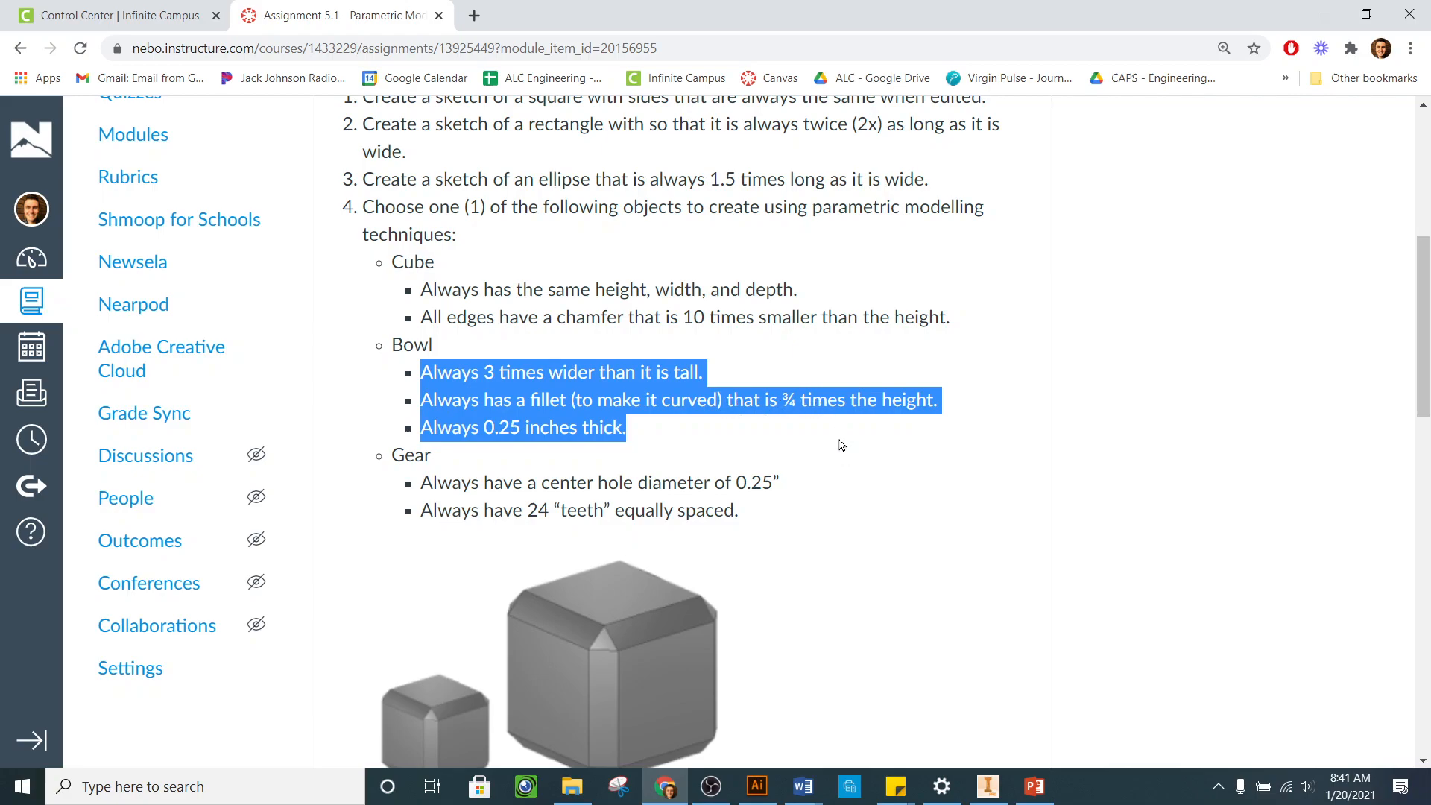
{"action": "left_click", "coordinate": [571, 785]}
{"action": "left_click", "coordinate": [570, 788]}
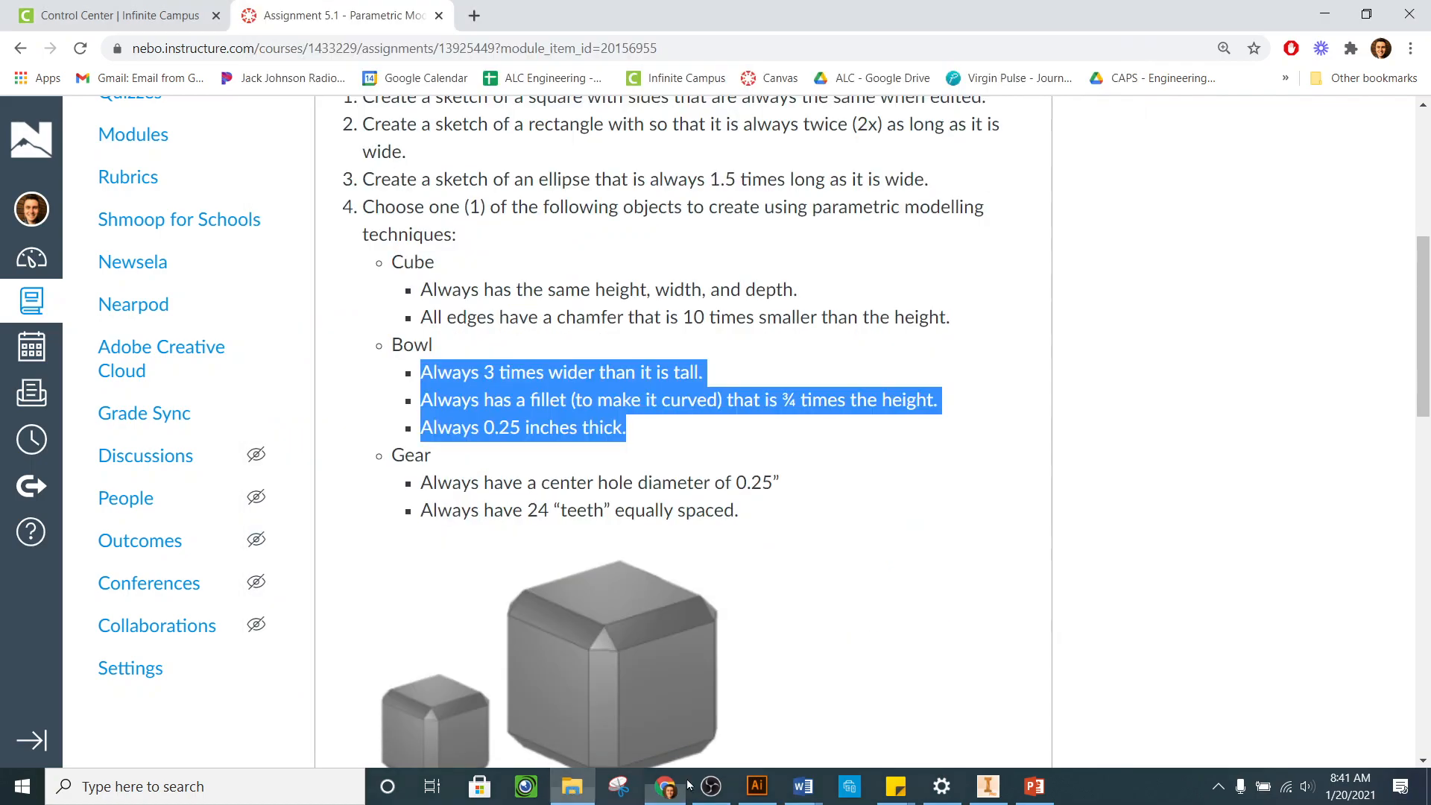
{"action": "left_click_drag", "start_coordinate": [968, 787], "coordinate": [699, 797]}
{"action": "left_click", "coordinate": [712, 787]}
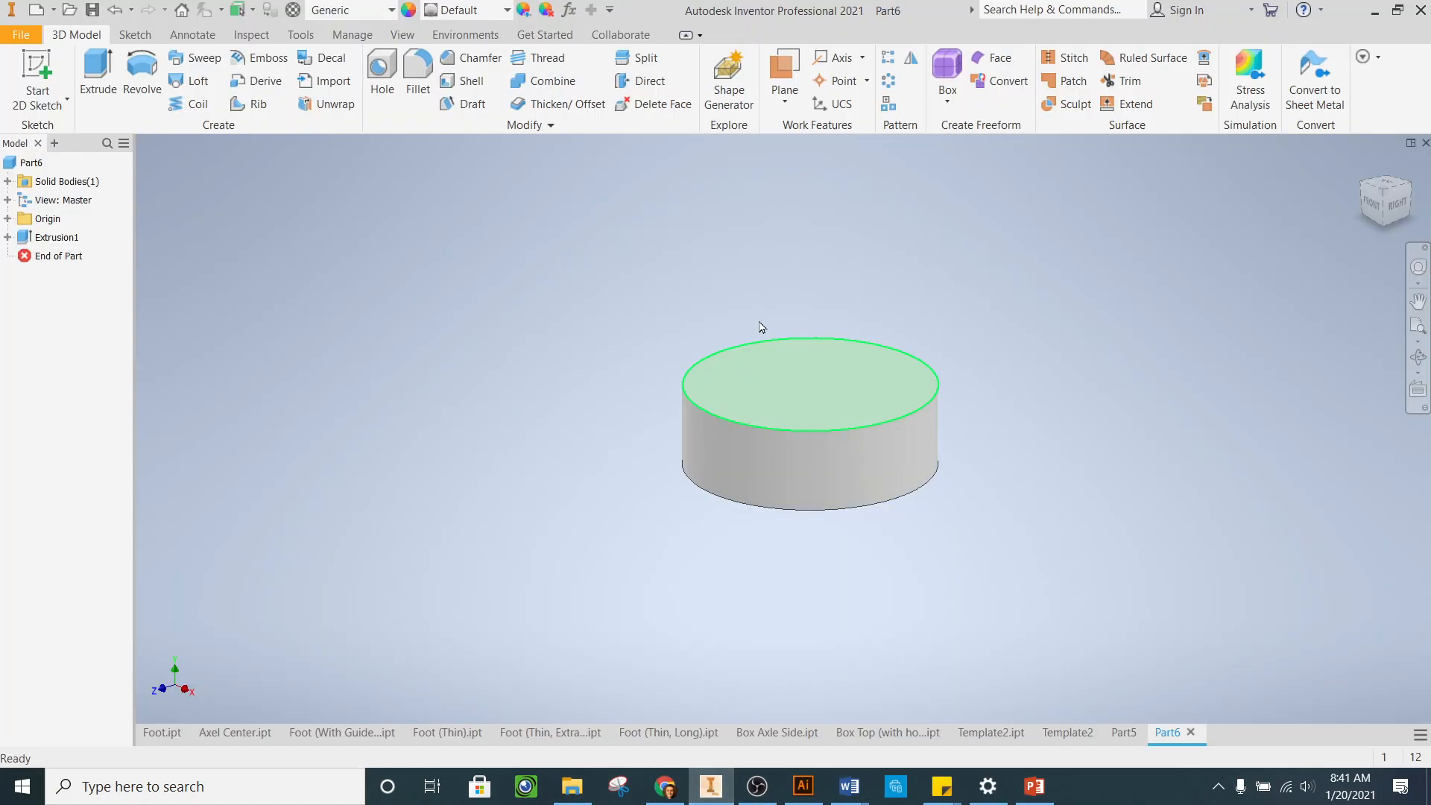
Fillet the bottom edge of the cylinder with a radius equation of .75*d1
{"action": "left_click", "coordinate": [419, 64]}
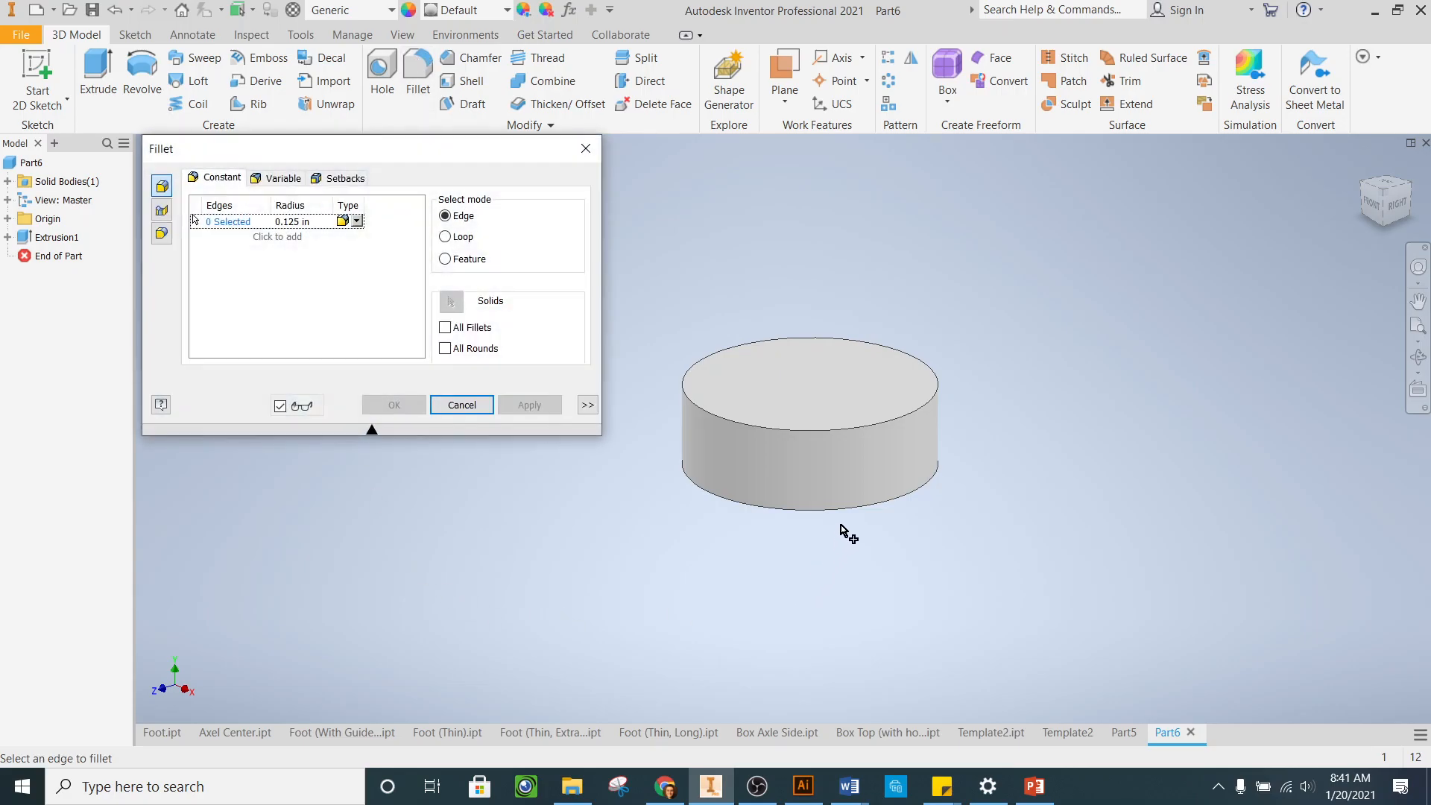
{"action": "left_click", "coordinate": [848, 514]}
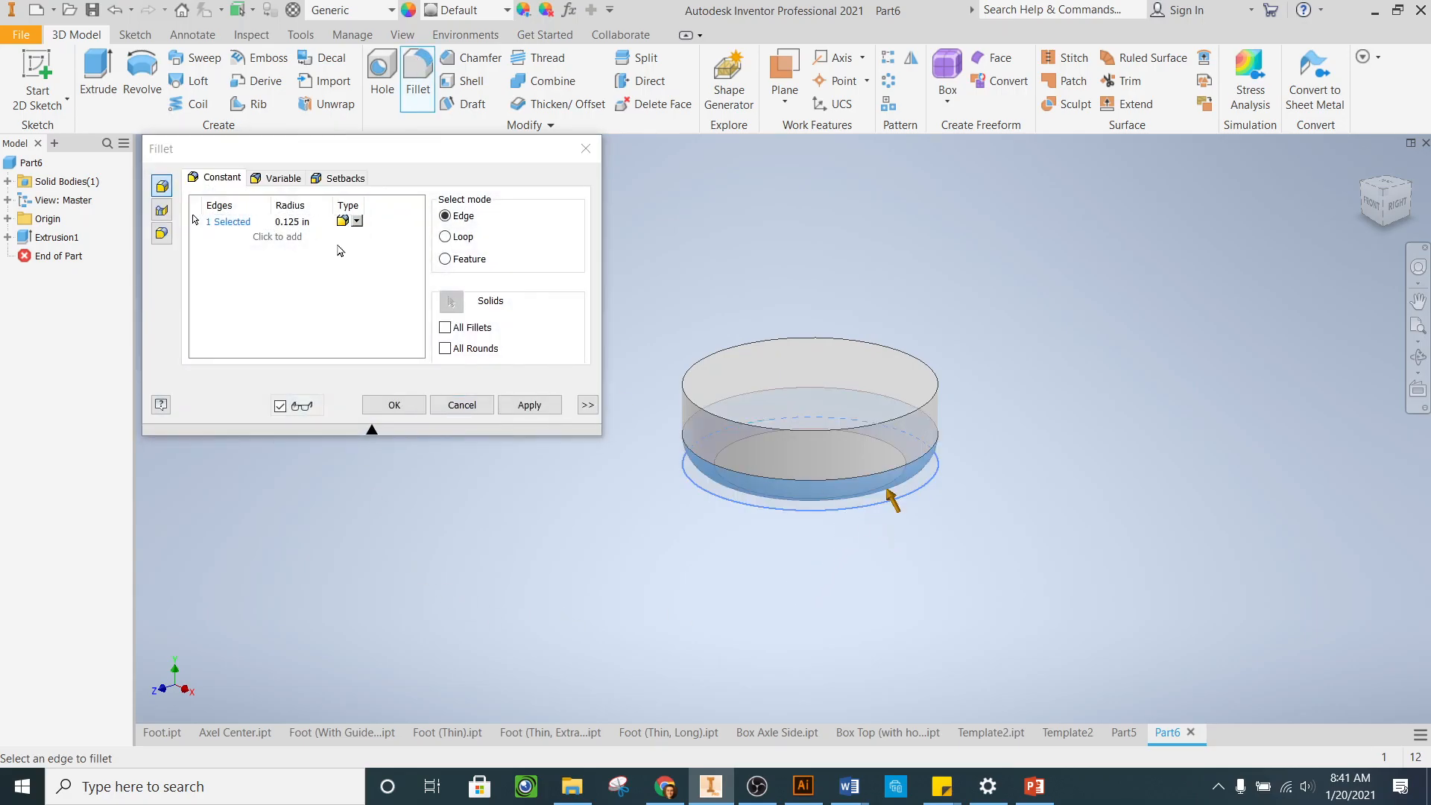
{"action": "left_click", "coordinate": [301, 222]}
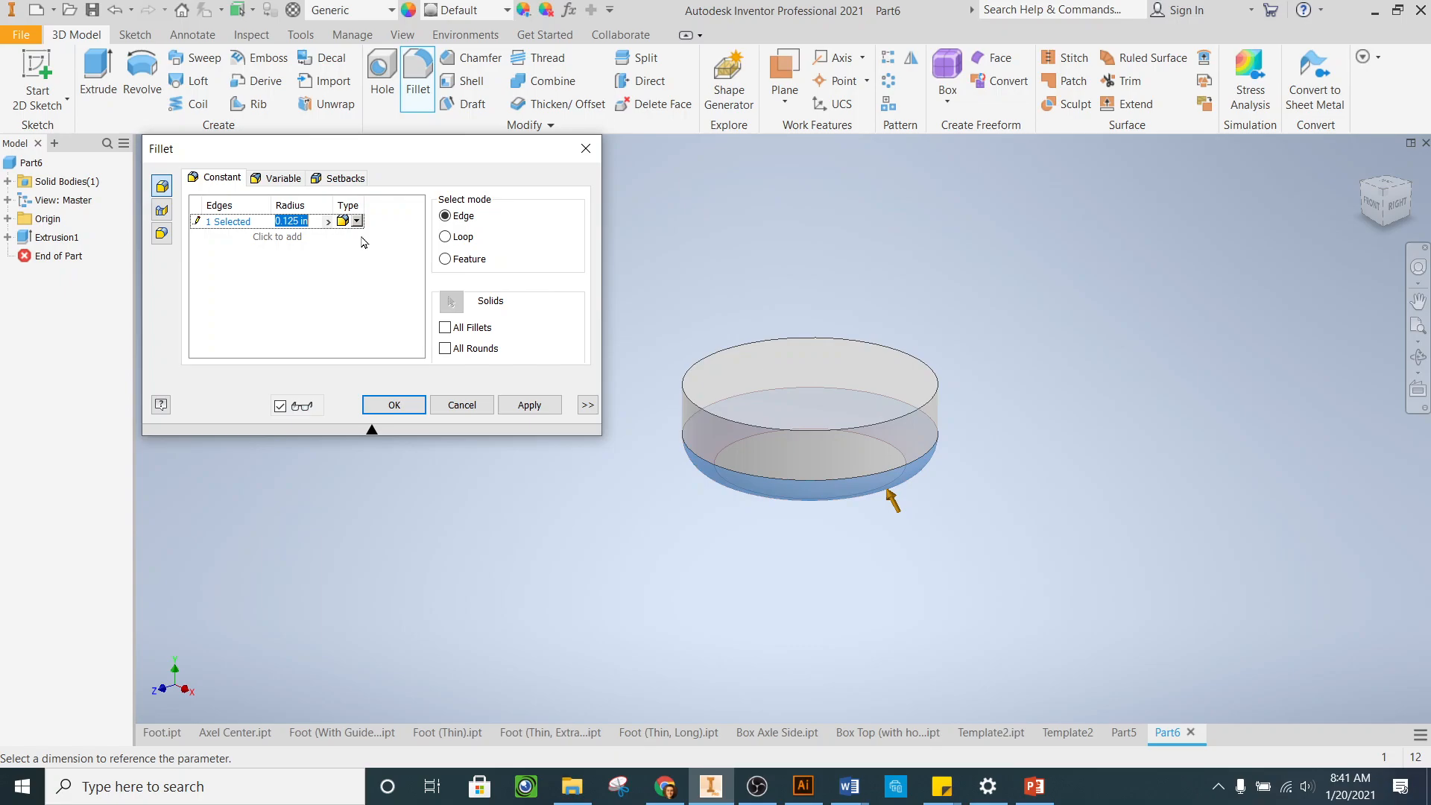
{"action": "type", "text": ".75'"}
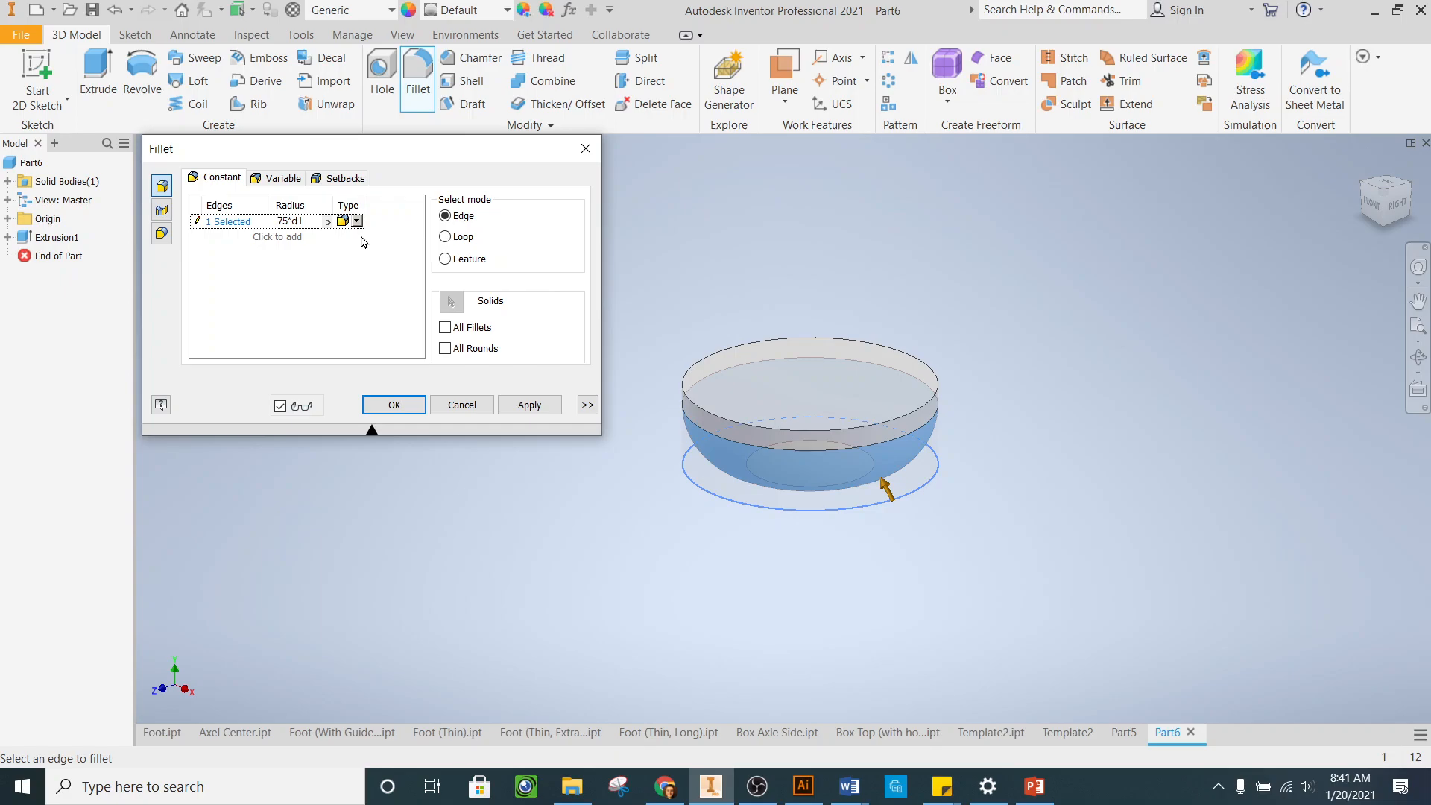
{"action": "type", "text": "0"}
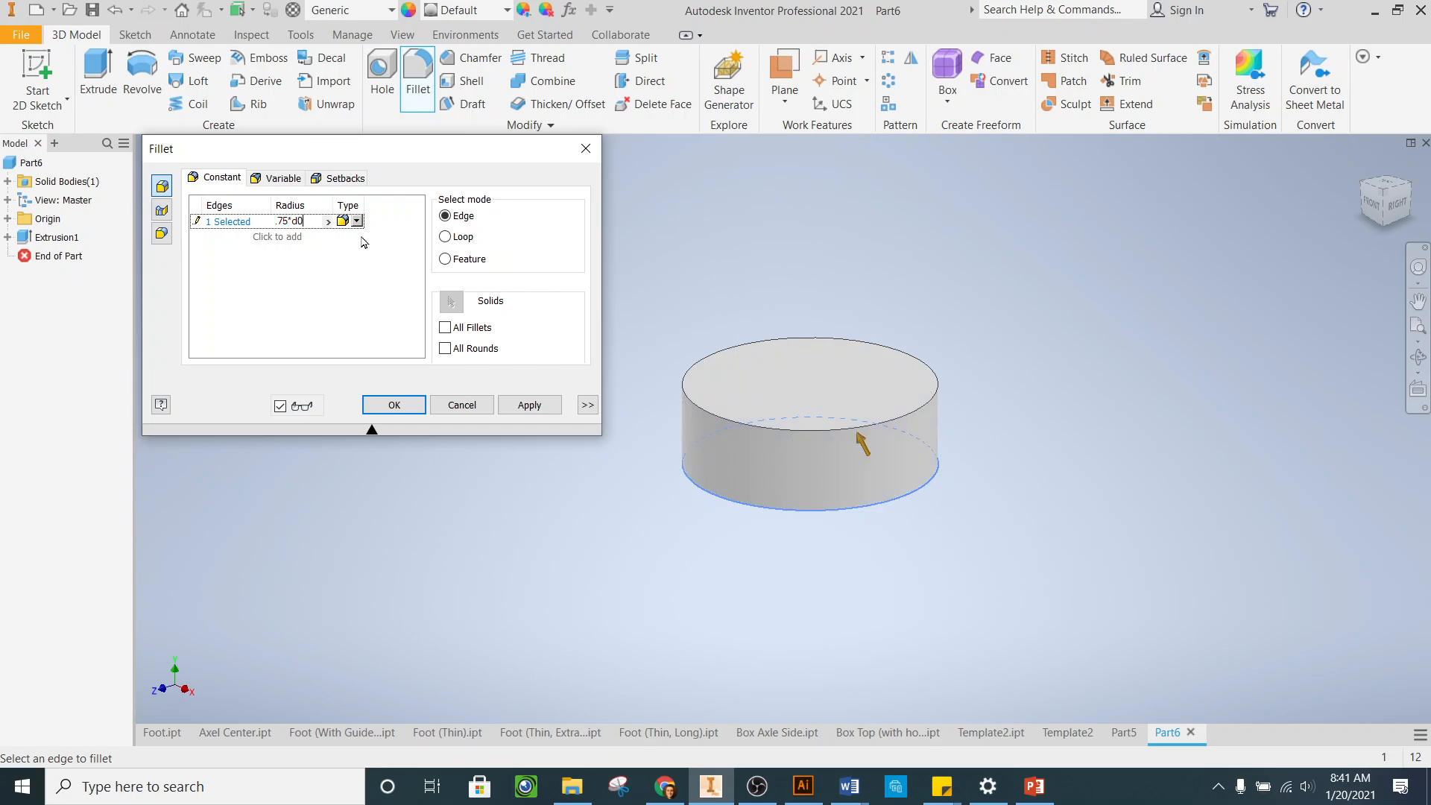
{"action": "key", "text": "BackSpace"}
{"action": "type", "text": "1"}
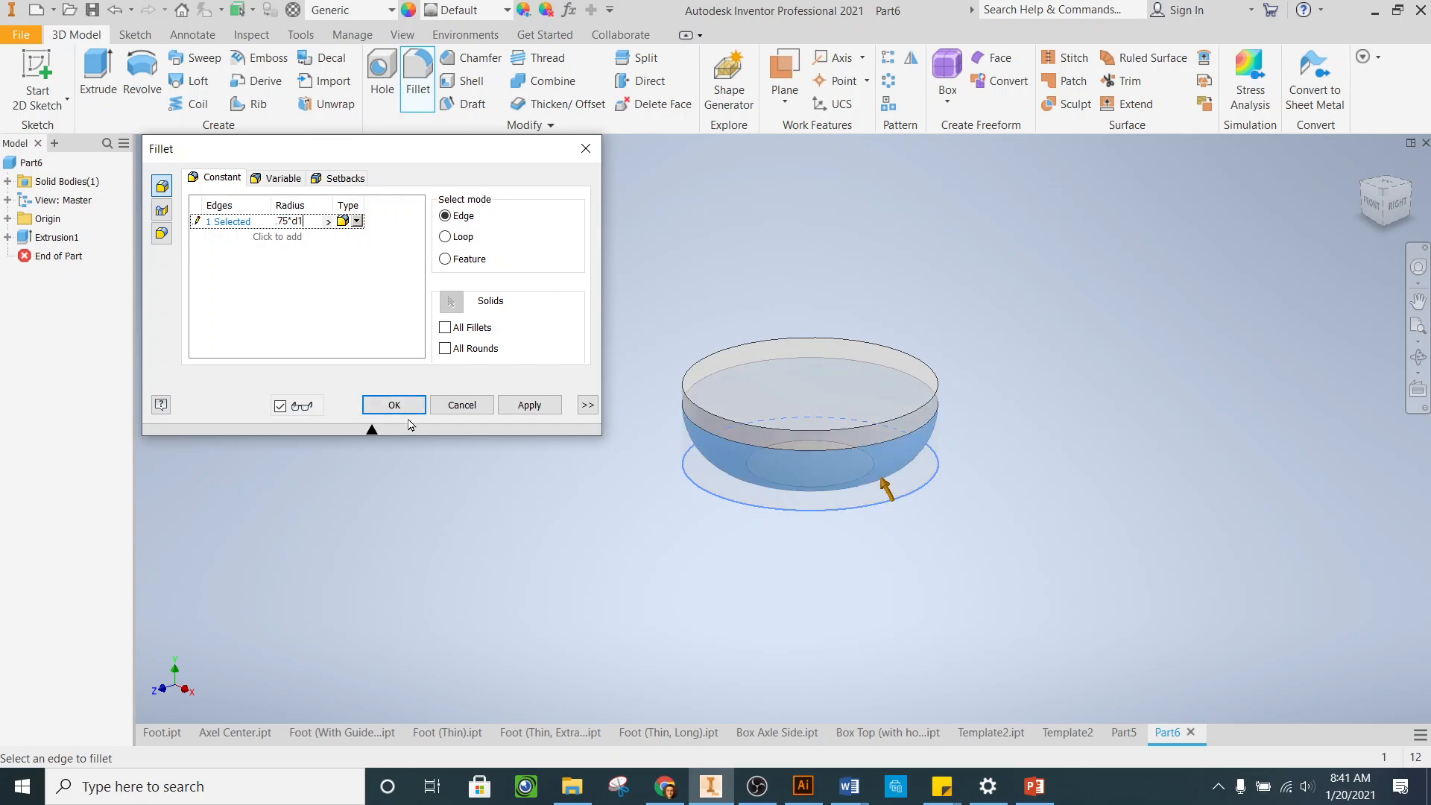
{"action": "left_click", "coordinate": [395, 405]}
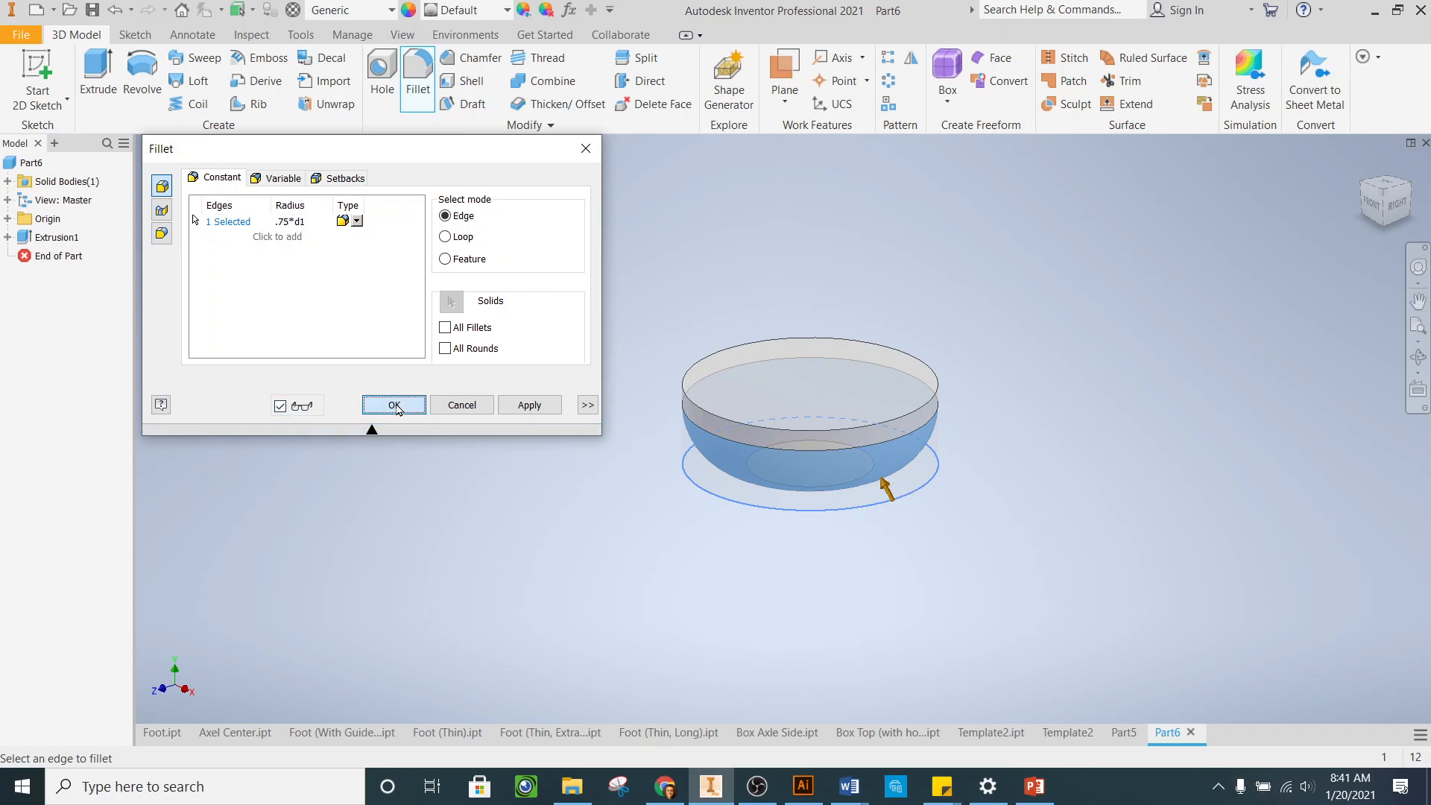
Set the circle diameter parameter d0 to 2 in to test the proportional scaling
{"action": "left_click", "coordinate": [569, 10]}
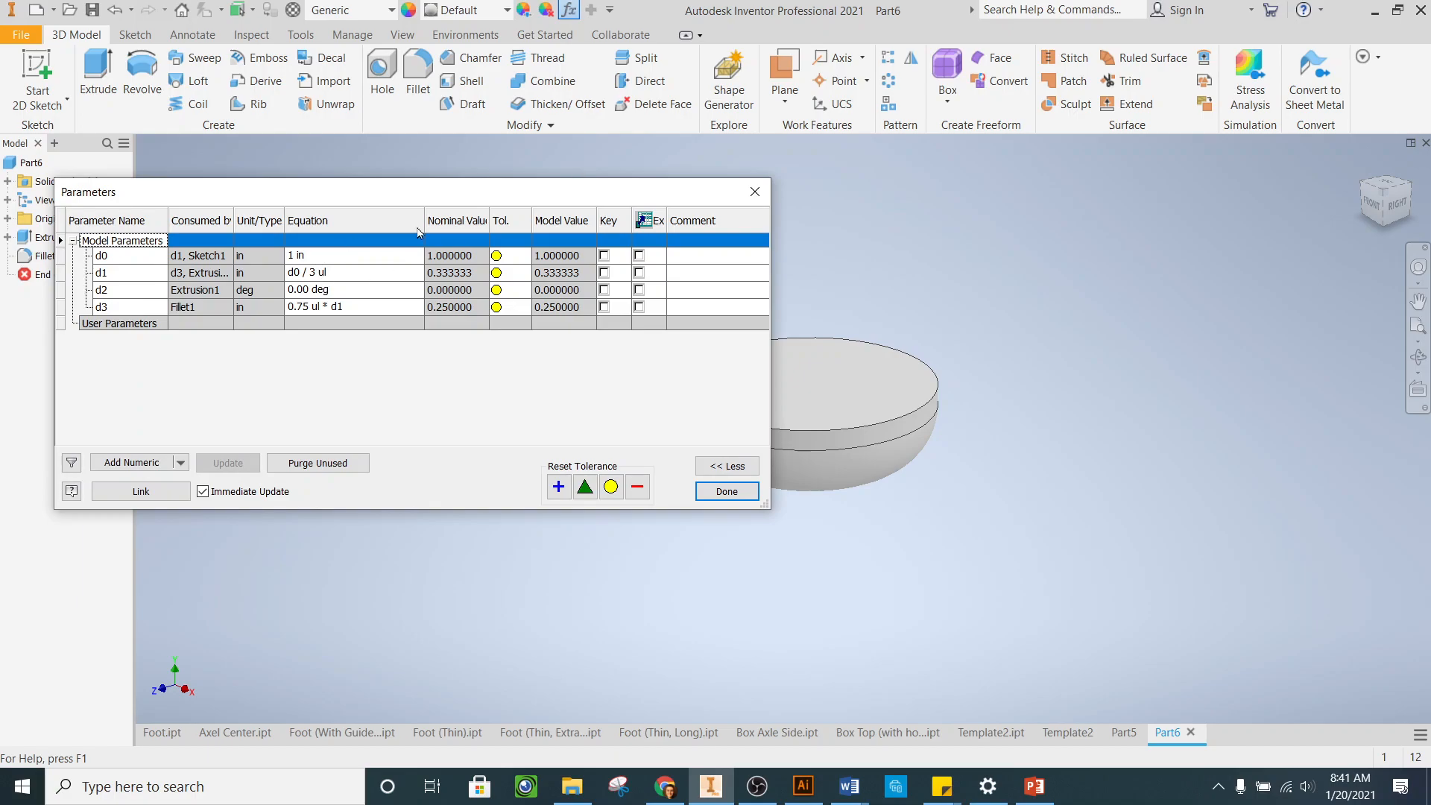
{"action": "scroll", "coordinate": [1147, 377], "scroll_direction": "up", "scroll_amount": 3}
{"action": "left_click", "coordinate": [324, 255]}
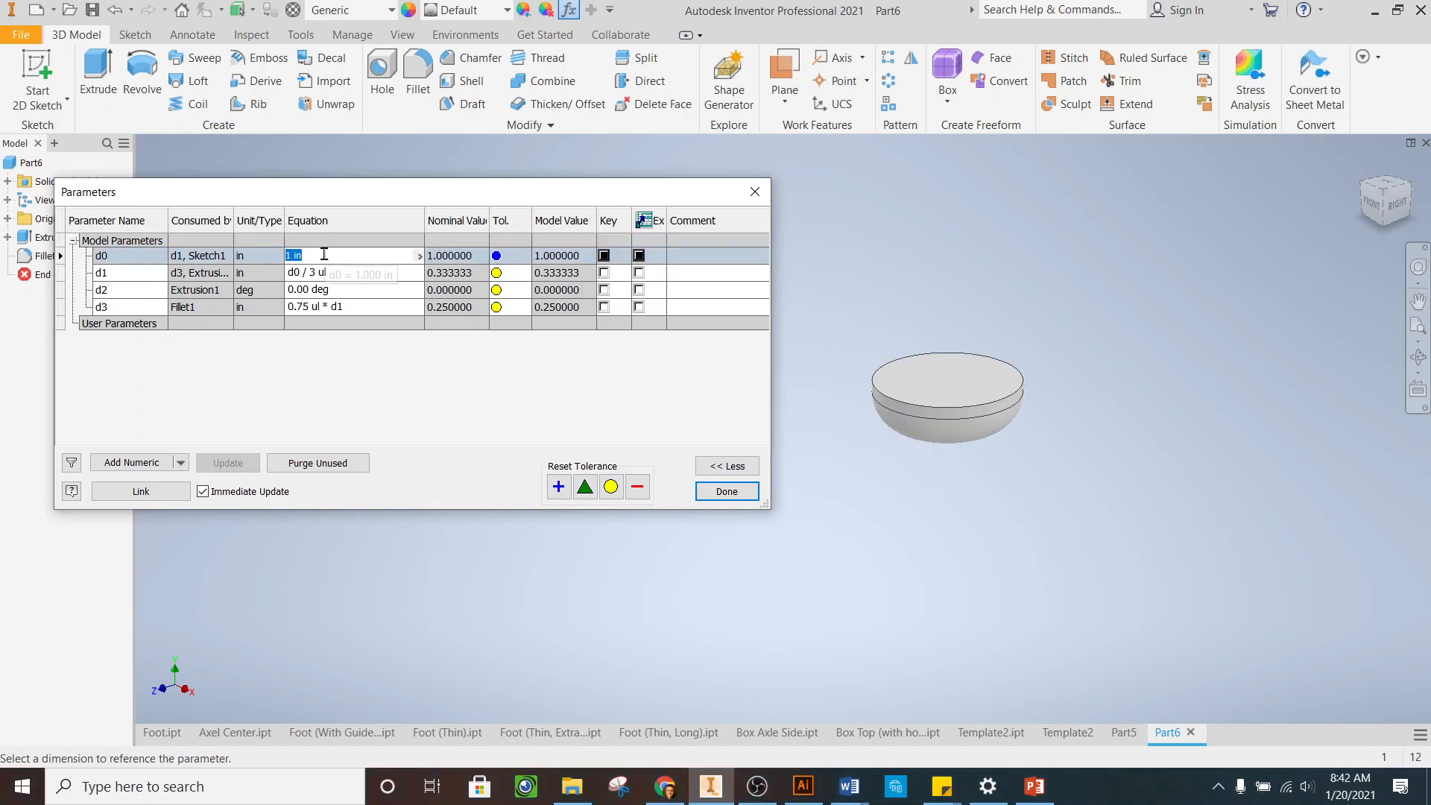
{"action": "type", "text": "2"}
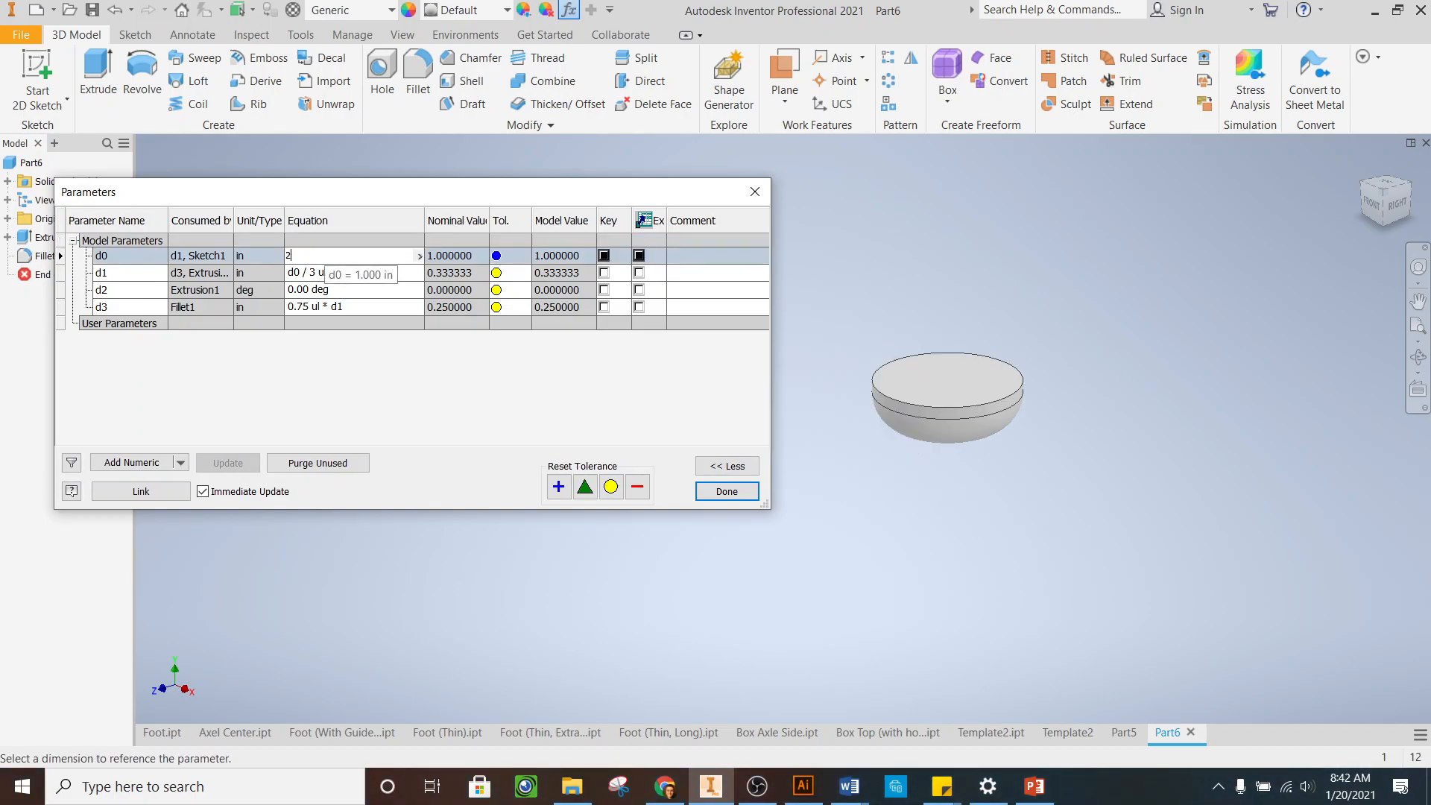
{"action": "key", "text": "Return"}
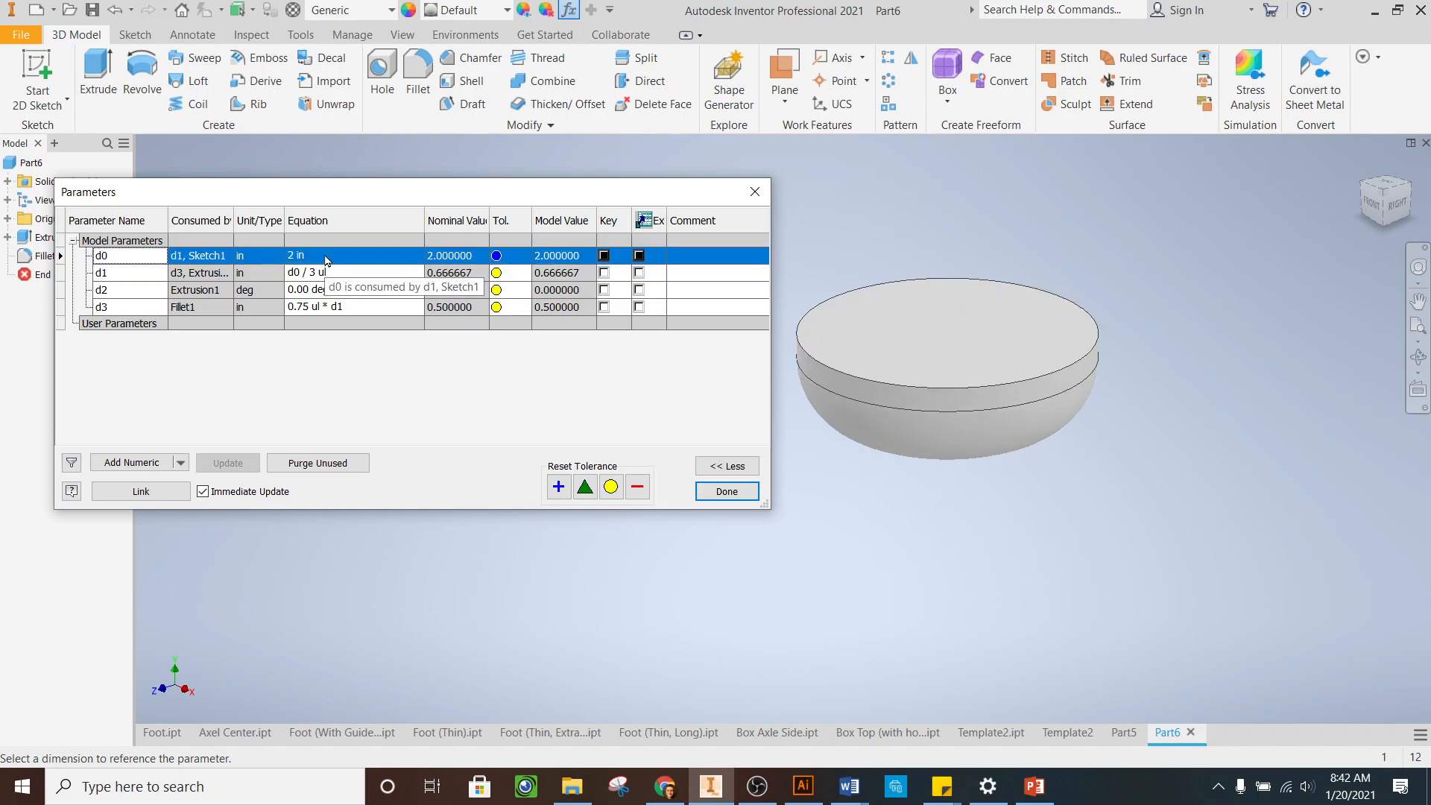
Return the diameter parameter d0 to 1 in, inspect the solid and close the parameters
{"action": "left_click", "coordinate": [325, 256]}
{"action": "type", "text": "1"}
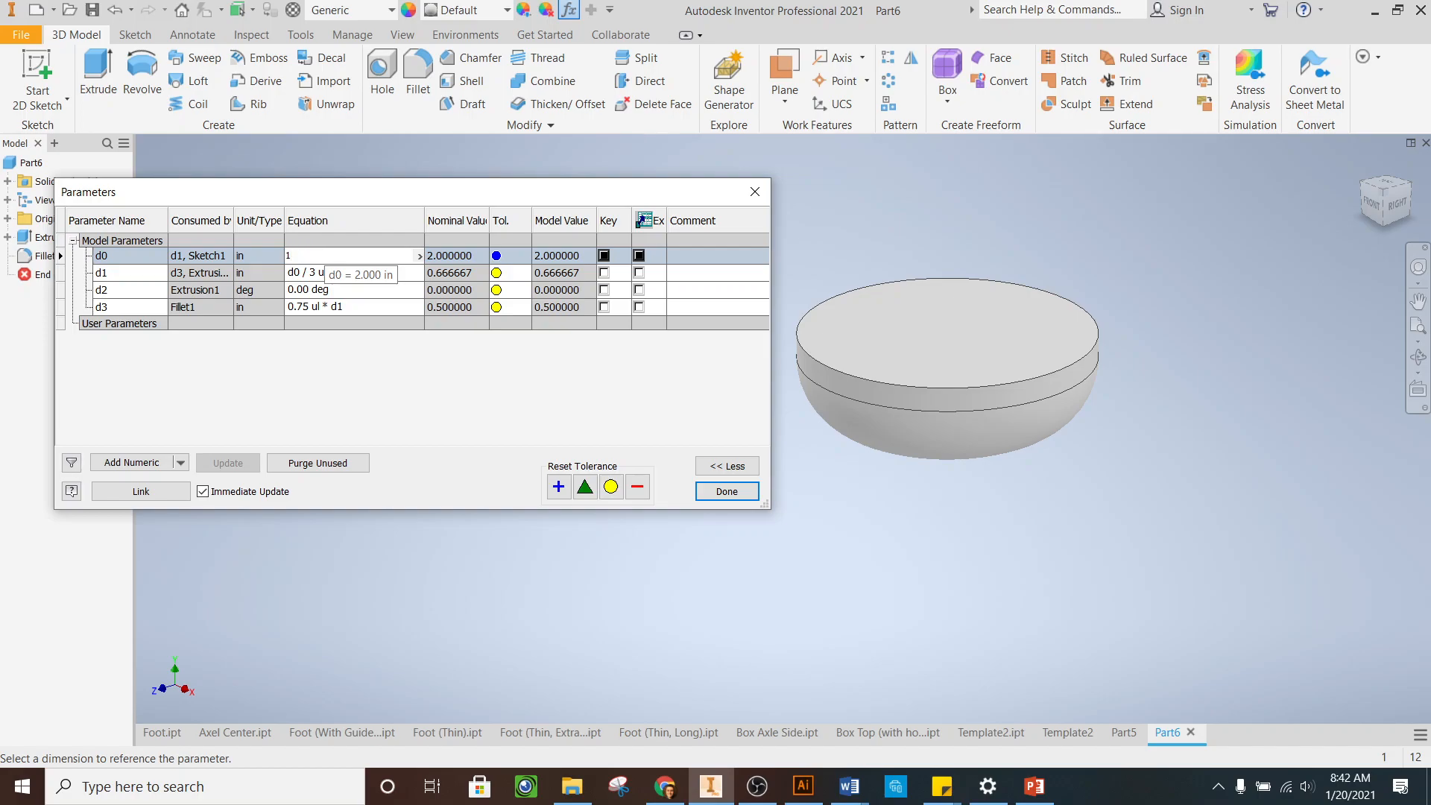
{"action": "key", "text": "Return"}
{"action": "scroll", "coordinate": [911, 332], "scroll_direction": "up", "scroll_amount": 2}
{"action": "scroll", "coordinate": [889, 347], "scroll_direction": "down", "scroll_amount": 3}
{"action": "scroll", "coordinate": [965, 410], "scroll_direction": "up", "scroll_amount": 4}
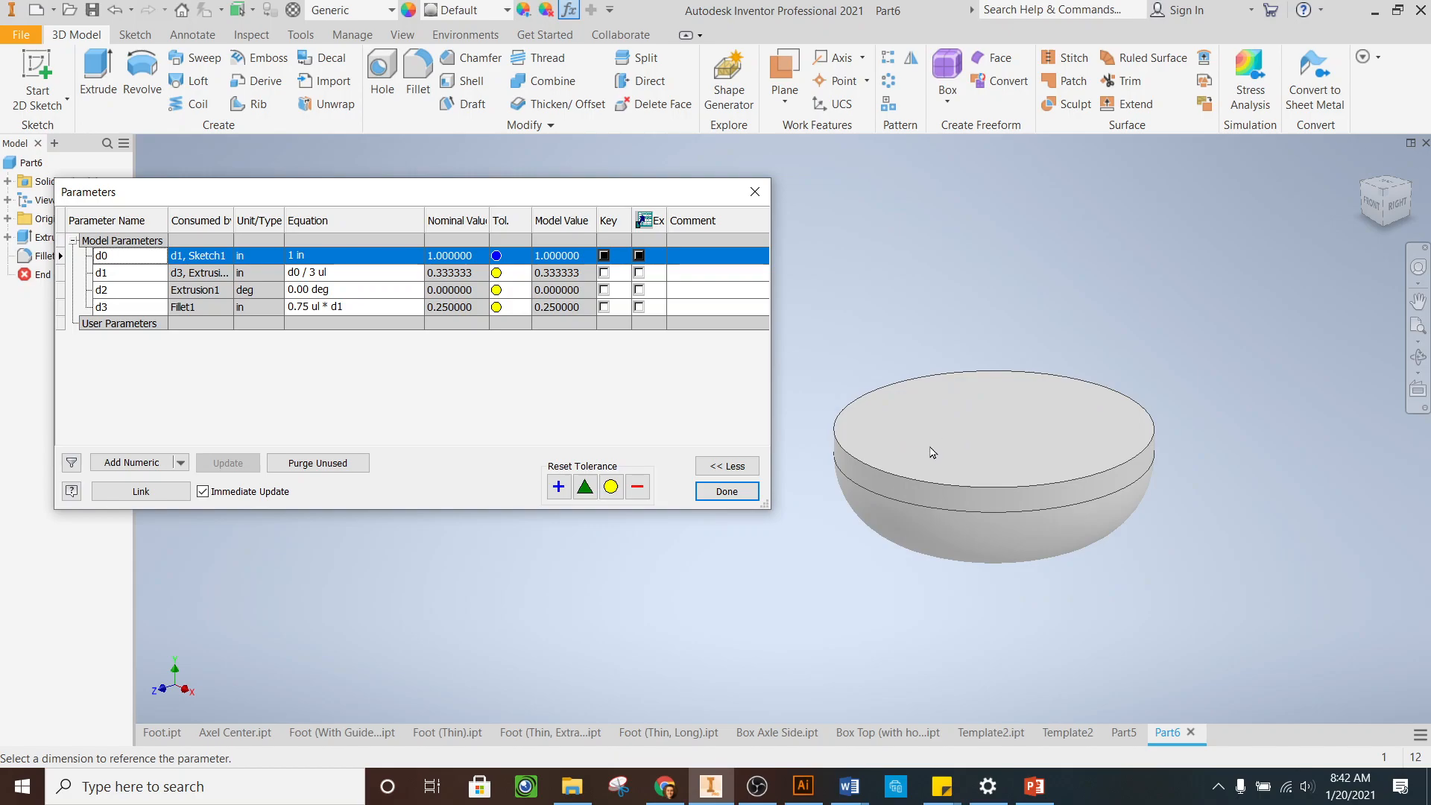
{"action": "left_click", "coordinate": [727, 492]}
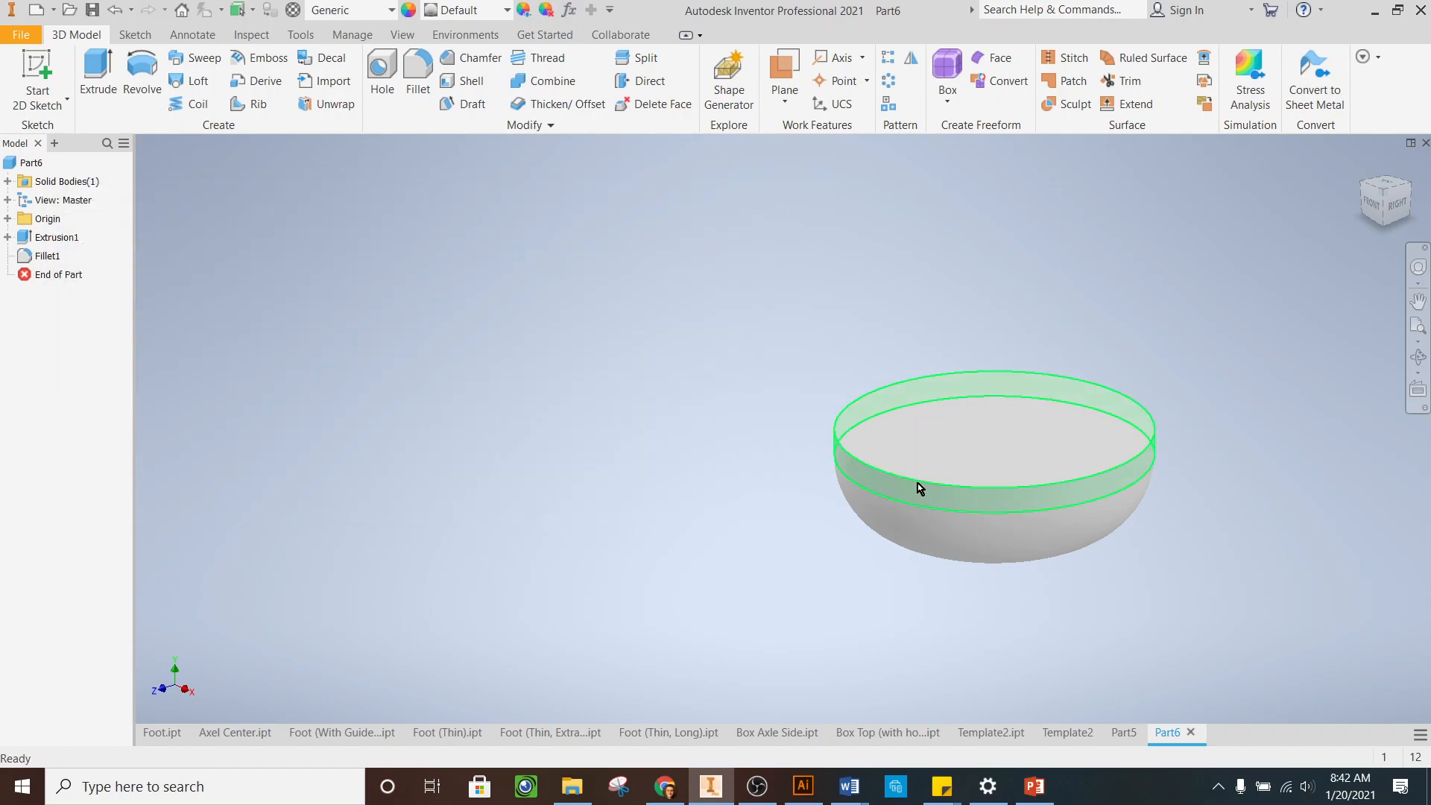
Shell the solid with its top face removed, checking the thickness requirement in Chrome, and set a 0.25 in wall in Inventor
{"action": "mouse_move", "coordinate": [1372, 193]}
{"action": "left_mouse_down"}
{"action": "mouse_move", "coordinate": [1371, 153]}
{"action": "mouse_move", "coordinate": [1346, 134]}
{"action": "mouse_move", "coordinate": [1286, 142]}
{"action": "mouse_move", "coordinate": [1346, 141]}
{"action": "mouse_move", "coordinate": [1371, 213]}
{"action": "mouse_move", "coordinate": [1378, 183]}
{"action": "mouse_move", "coordinate": [1361, 176]}
{"action": "mouse_move", "coordinate": [1379, 202]}
{"action": "mouse_move", "coordinate": [1379, 184]}
{"action": "left_mouse_up"}
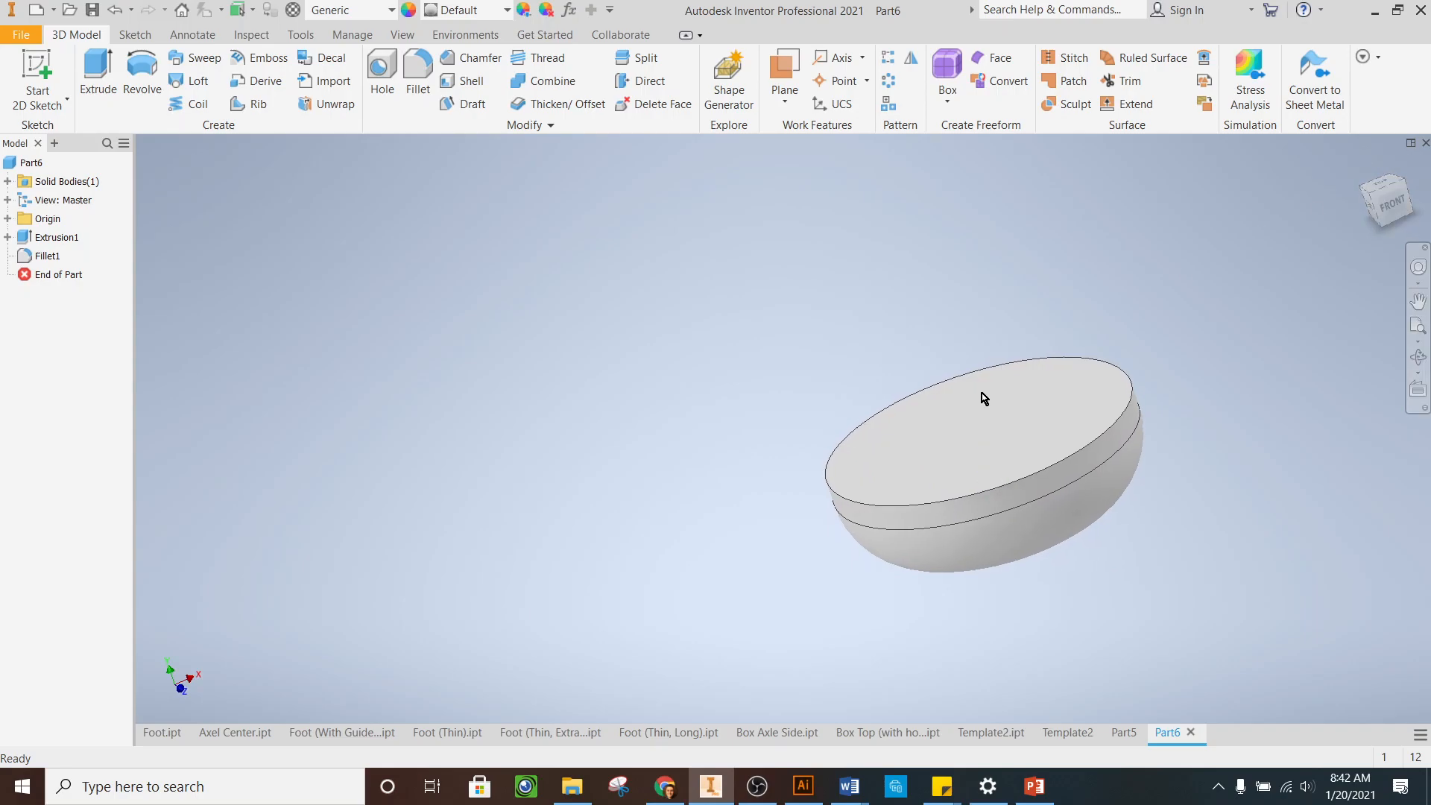
{"action": "left_click", "coordinate": [449, 79]}
{"action": "left_click", "coordinate": [1007, 429]}
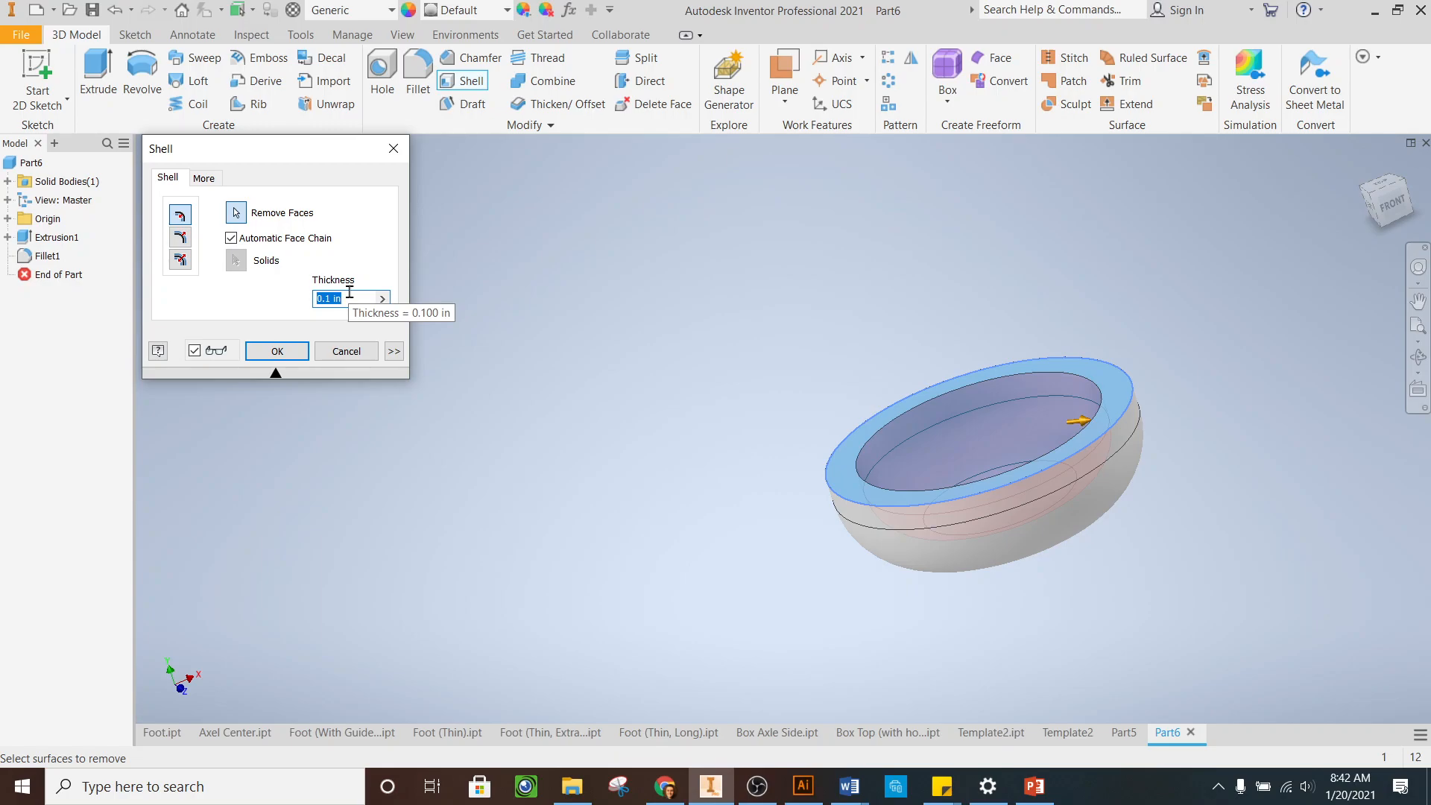
{"action": "key", "text": "alt+Tab"}
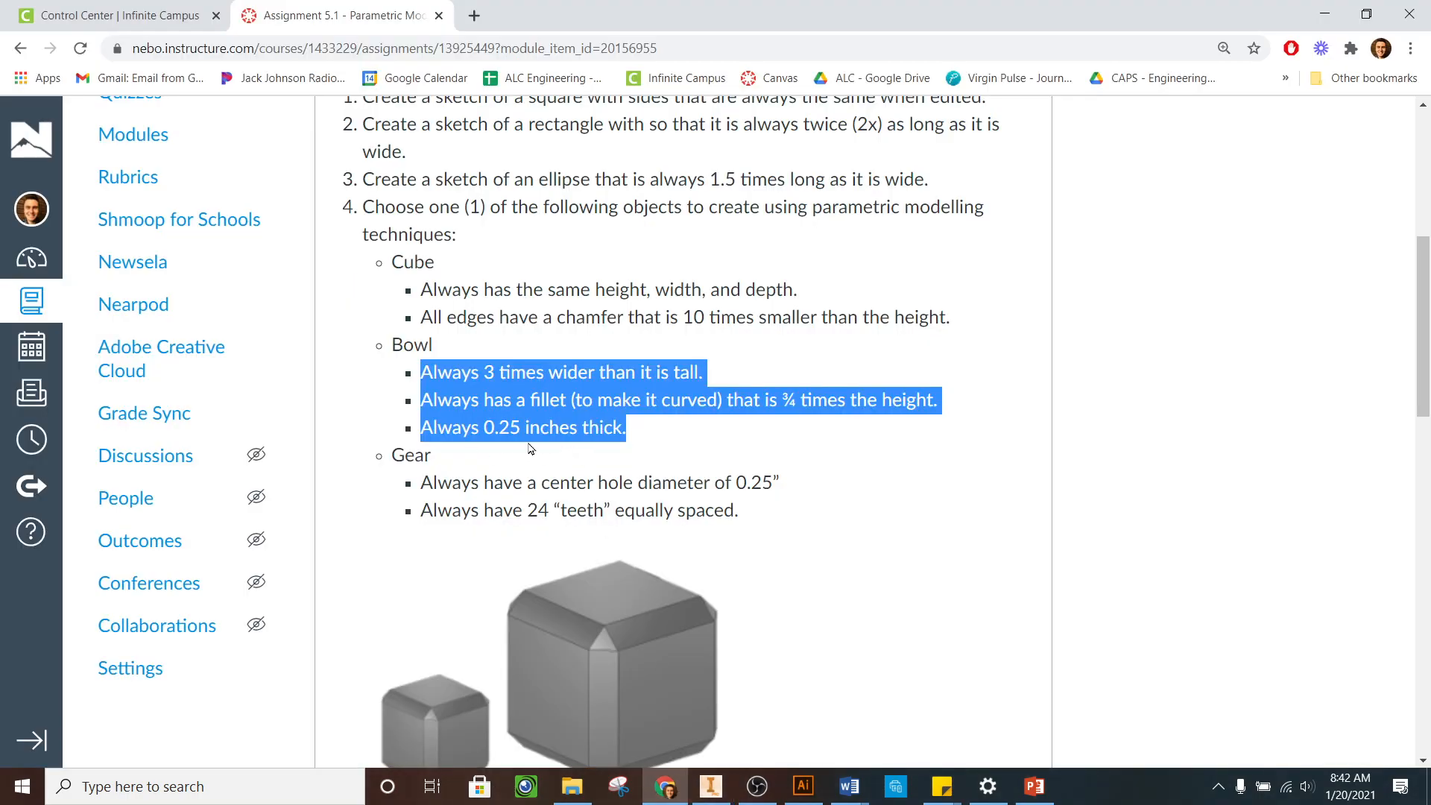
{"action": "left_click", "coordinate": [803, 786]}
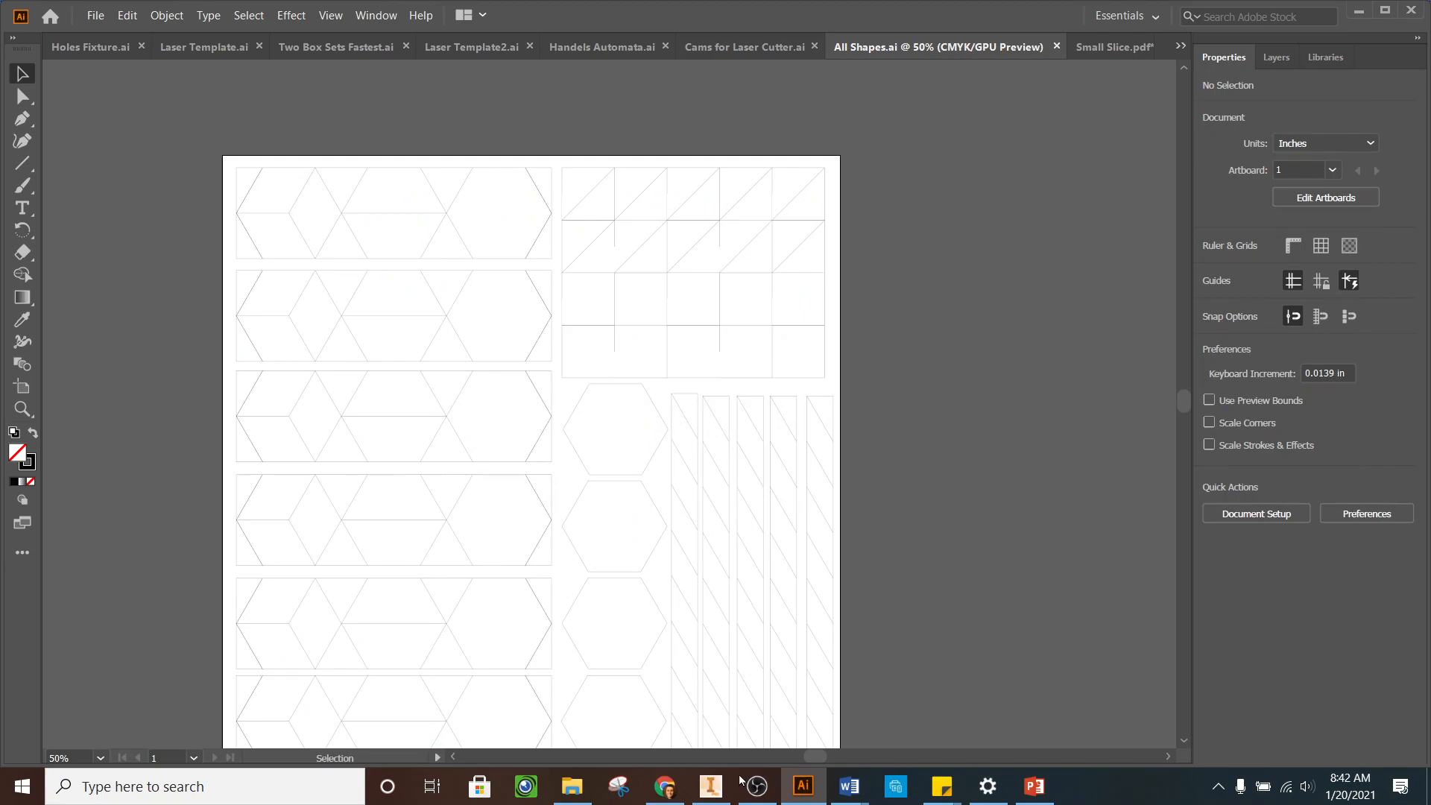
{"action": "left_click", "coordinate": [711, 786]}
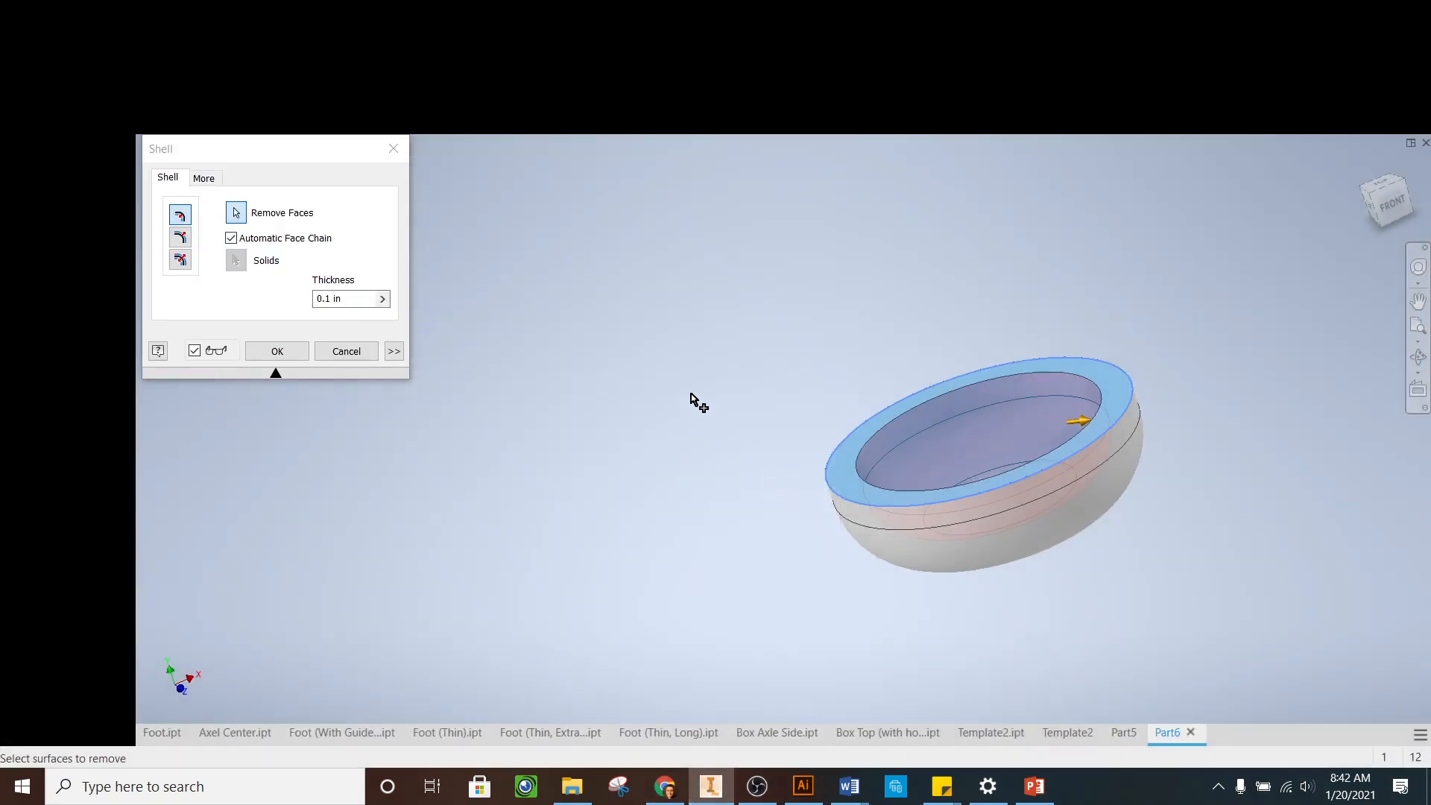
{"action": "left_click", "coordinate": [339, 298]}
{"action": "type", "text": "25"}
{"action": "key", "text": "Return"}
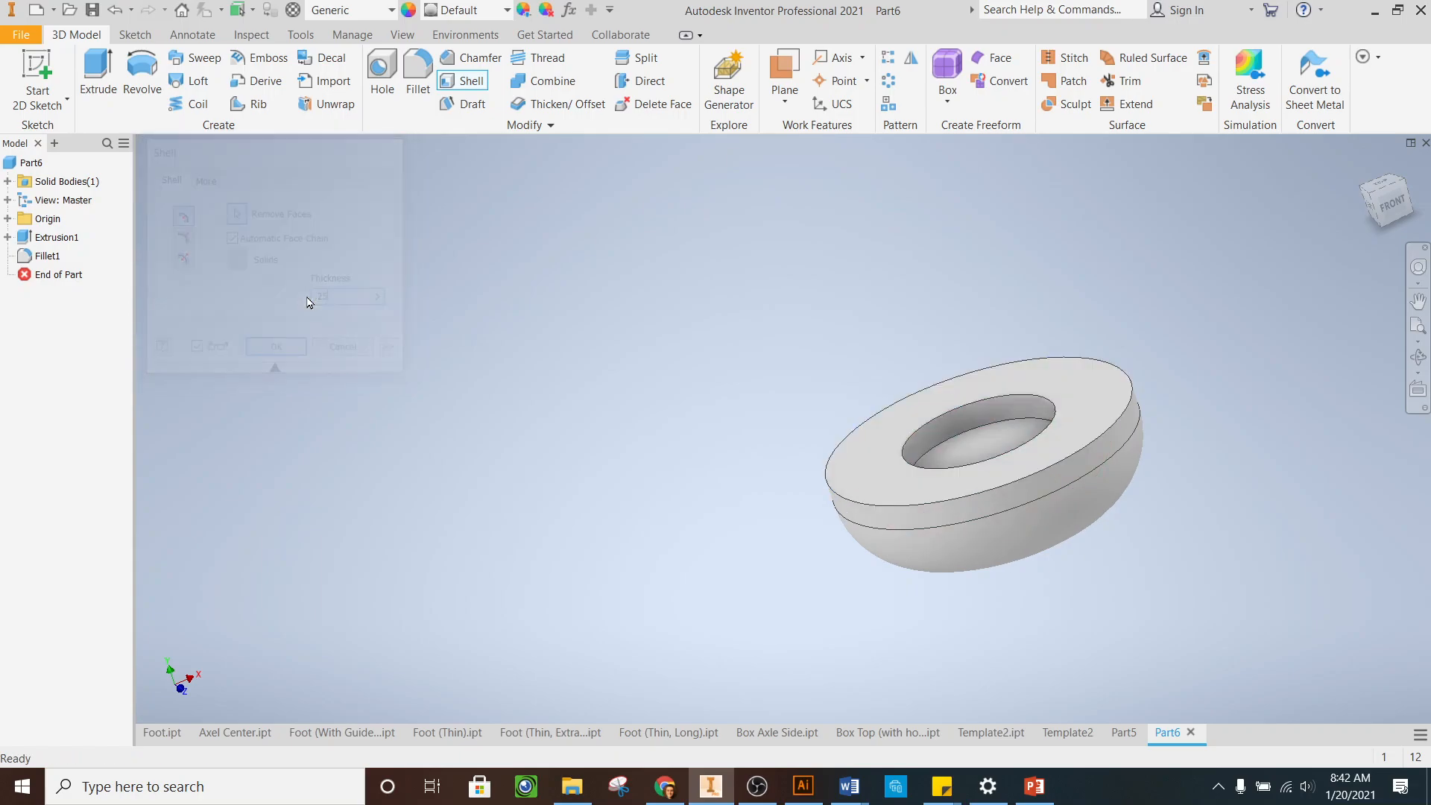
Set the bowl's diameter parameter d0 to 6 in and inspect the resized bowl
{"action": "middle_click_drag", "start_coordinate": [1014, 472], "coordinate": [994, 479], "text": "shift"}
{"action": "left_click", "coordinate": [569, 10]}
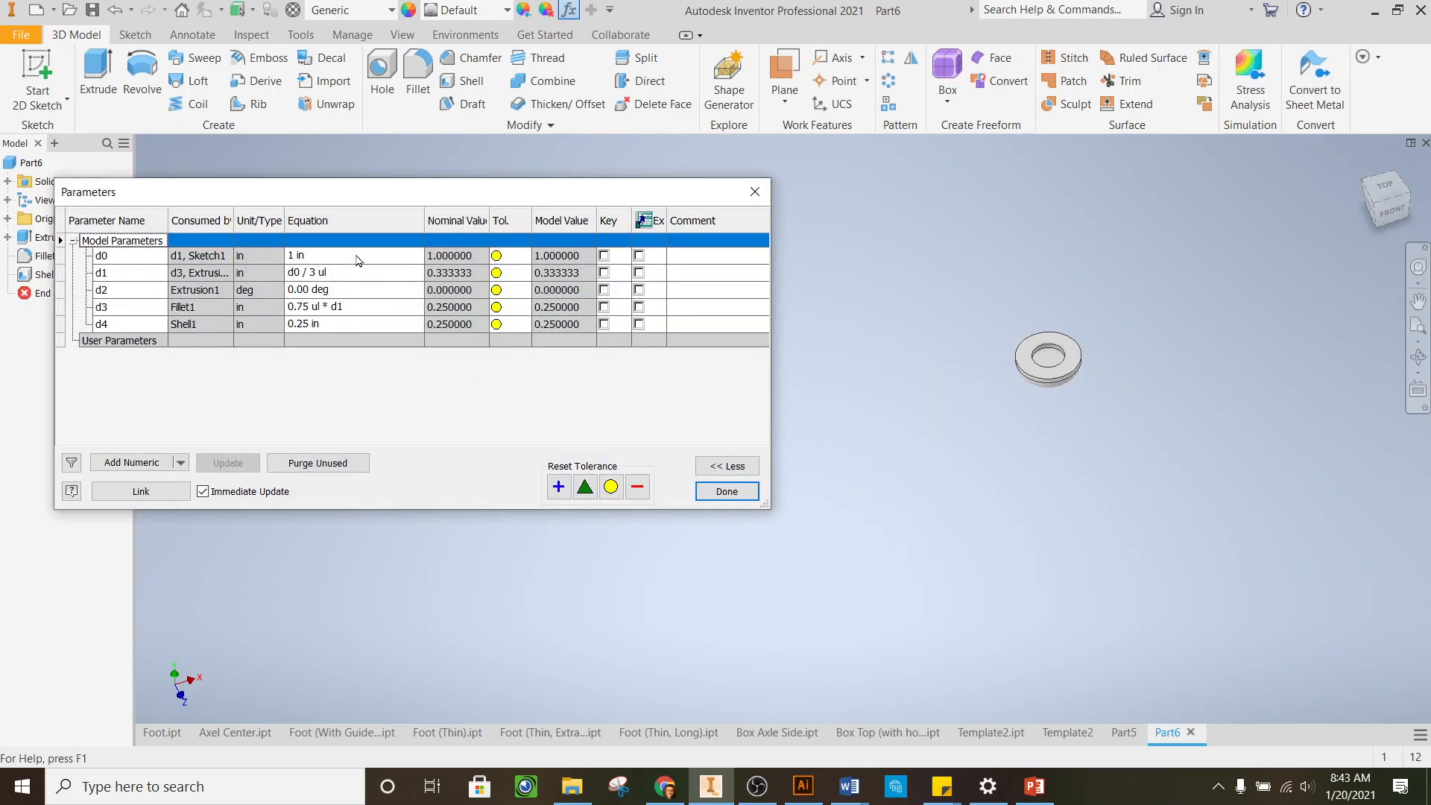
{"action": "left_click", "coordinate": [360, 256]}
{"action": "type", "text": "6"}
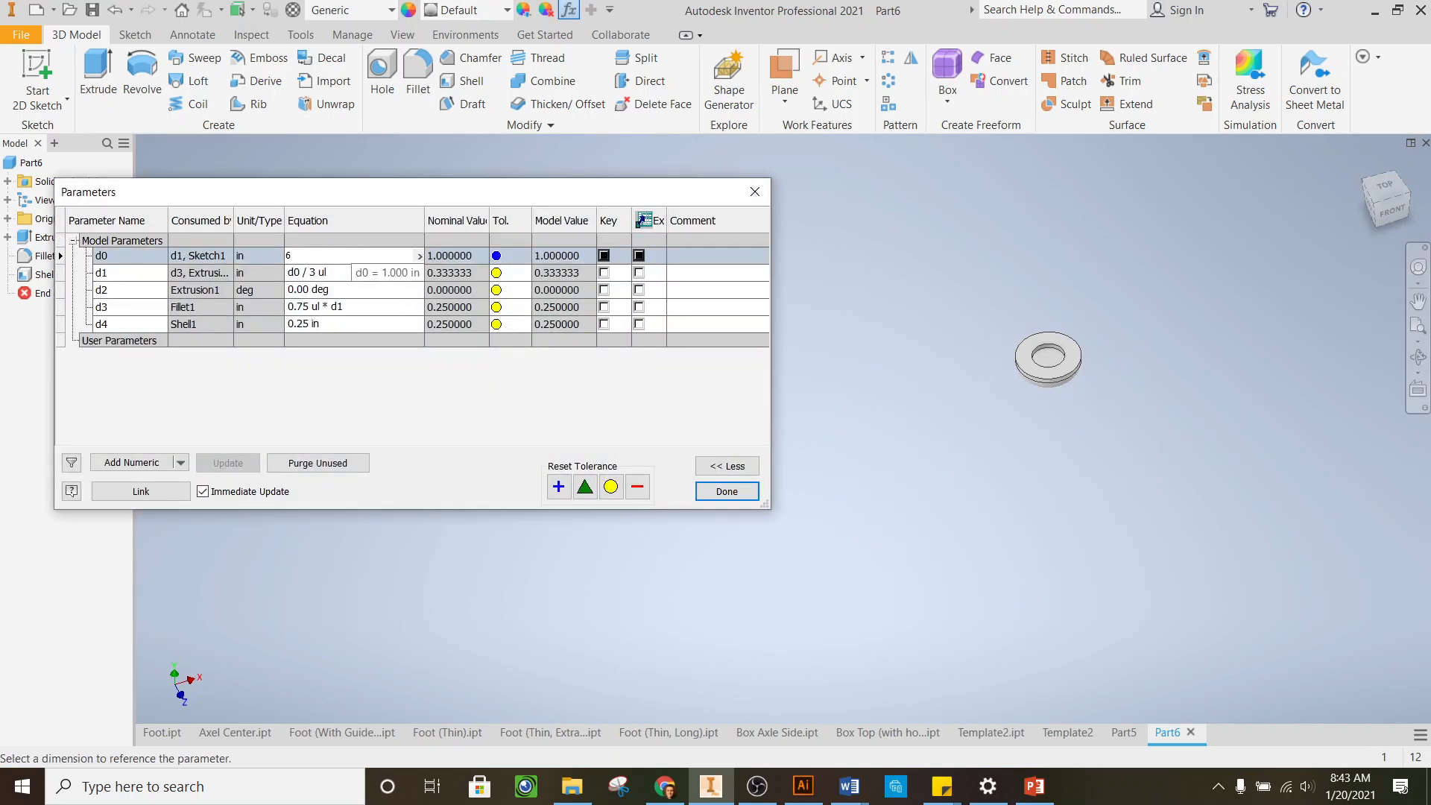
{"action": "key", "text": "Return"}
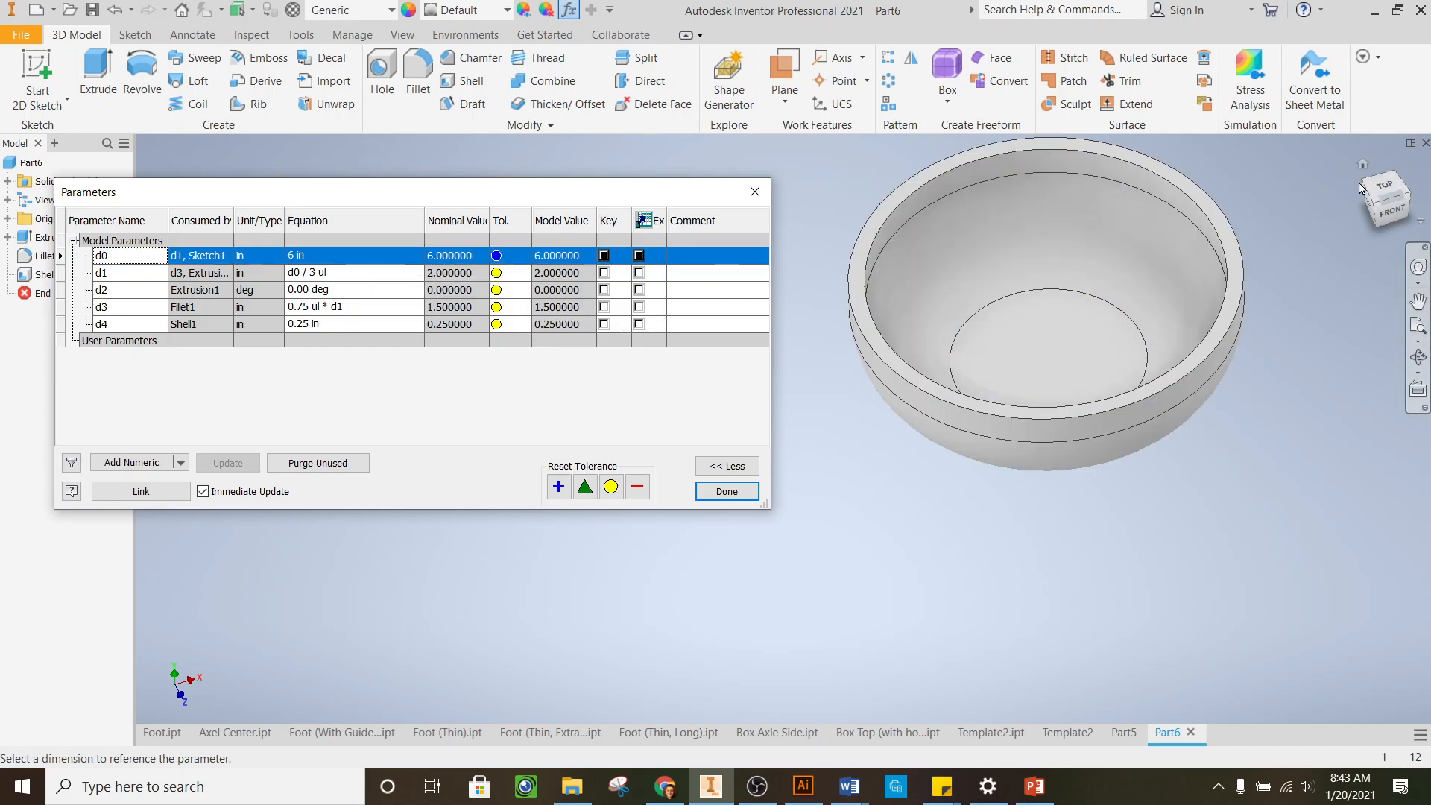
{"action": "left_click", "coordinate": [1388, 209]}
{"action": "mouse_move", "coordinate": [1048, 324]}
{"action": "middle_mouse_down", "text": "shift"}
{"action": "mouse_move", "coordinate": [1044, 194]}
{"action": "mouse_move", "coordinate": [984, 178]}
{"action": "mouse_move", "coordinate": [872, 298]}
{"action": "mouse_move", "coordinate": [827, 239]}
{"action": "mouse_move", "coordinate": [835, 272]}
{"action": "mouse_move", "coordinate": [846, 194]}
{"action": "mouse_move", "coordinate": [850, 250]}
{"action": "middle_mouse_up", "text": "shift"}
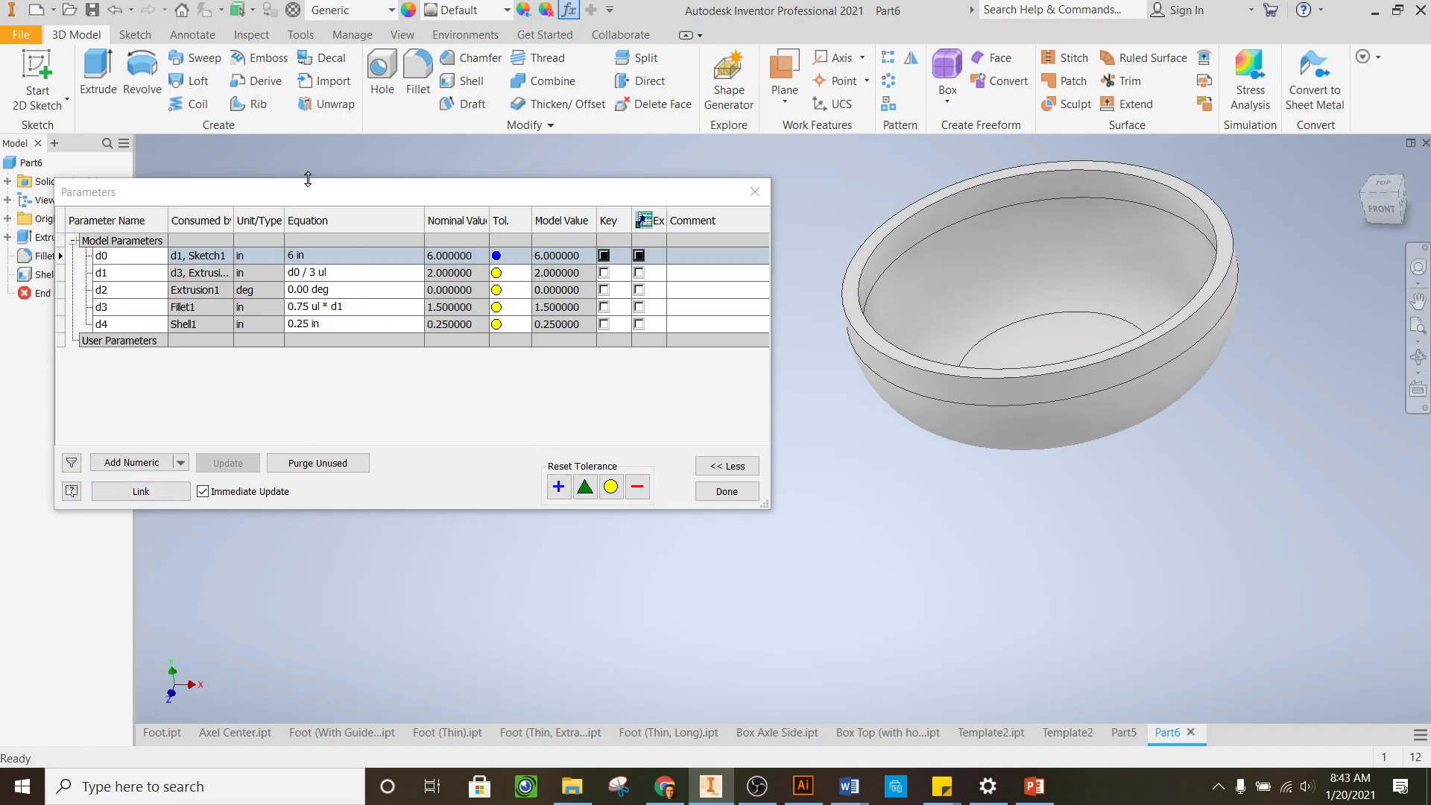
Fillet the inner and outer edges of the bowl's rim with a 0.125 in radius
{"action": "left_click", "coordinate": [419, 75]}
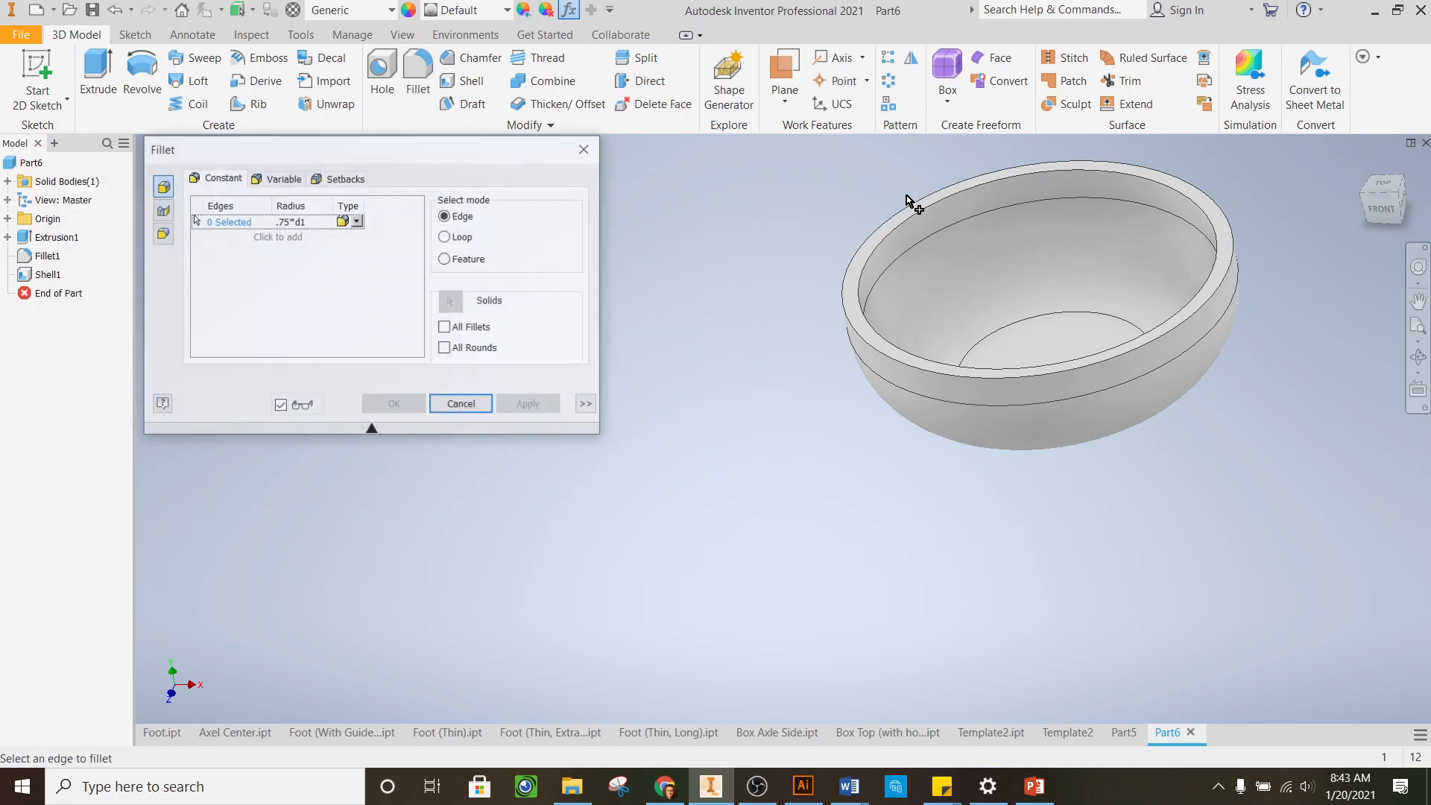
{"action": "scroll", "coordinate": [911, 198], "scroll_direction": "up", "scroll_amount": 5}
{"action": "left_click", "coordinate": [877, 319]}
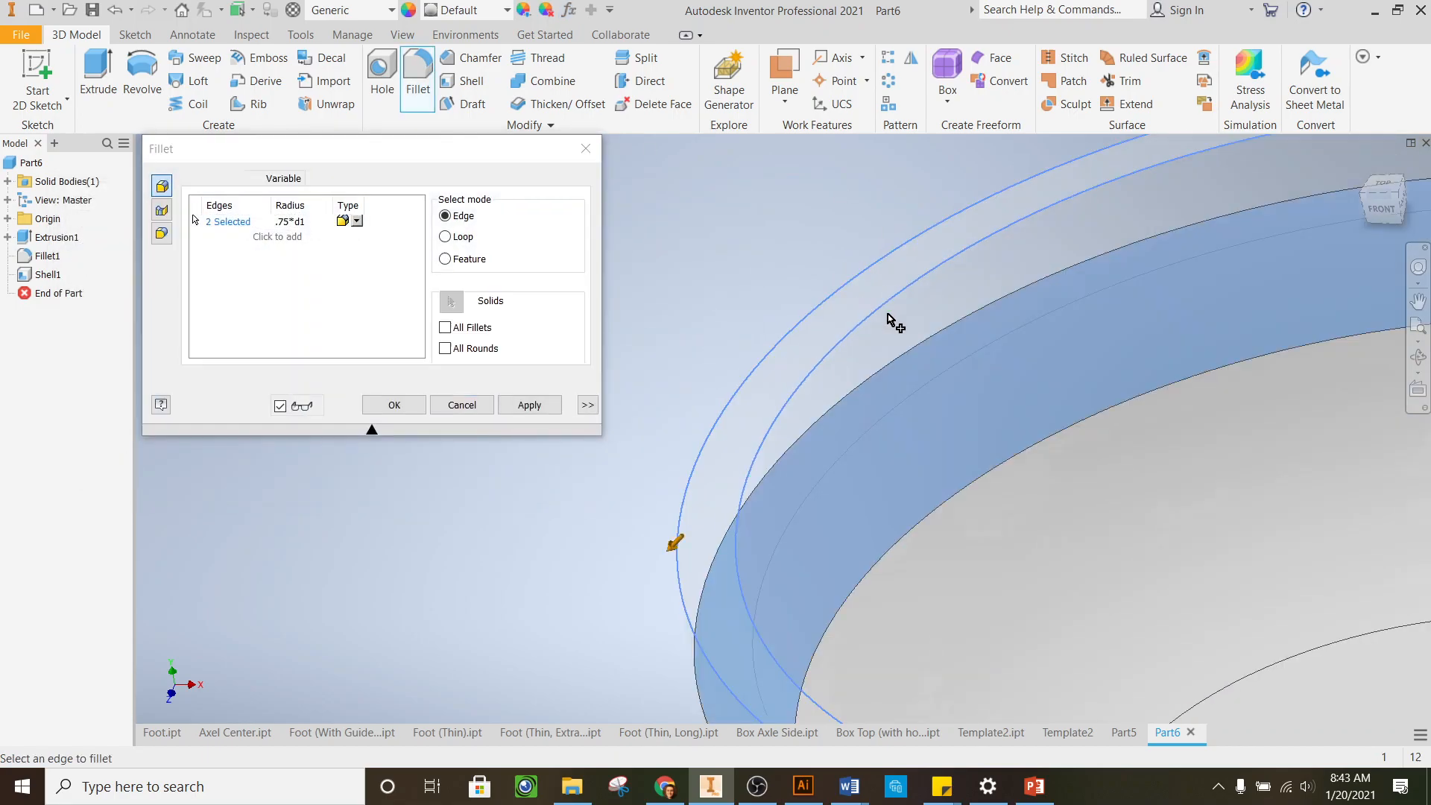
{"action": "left_click", "coordinate": [299, 221]}
{"action": "type", "text": ".125"}
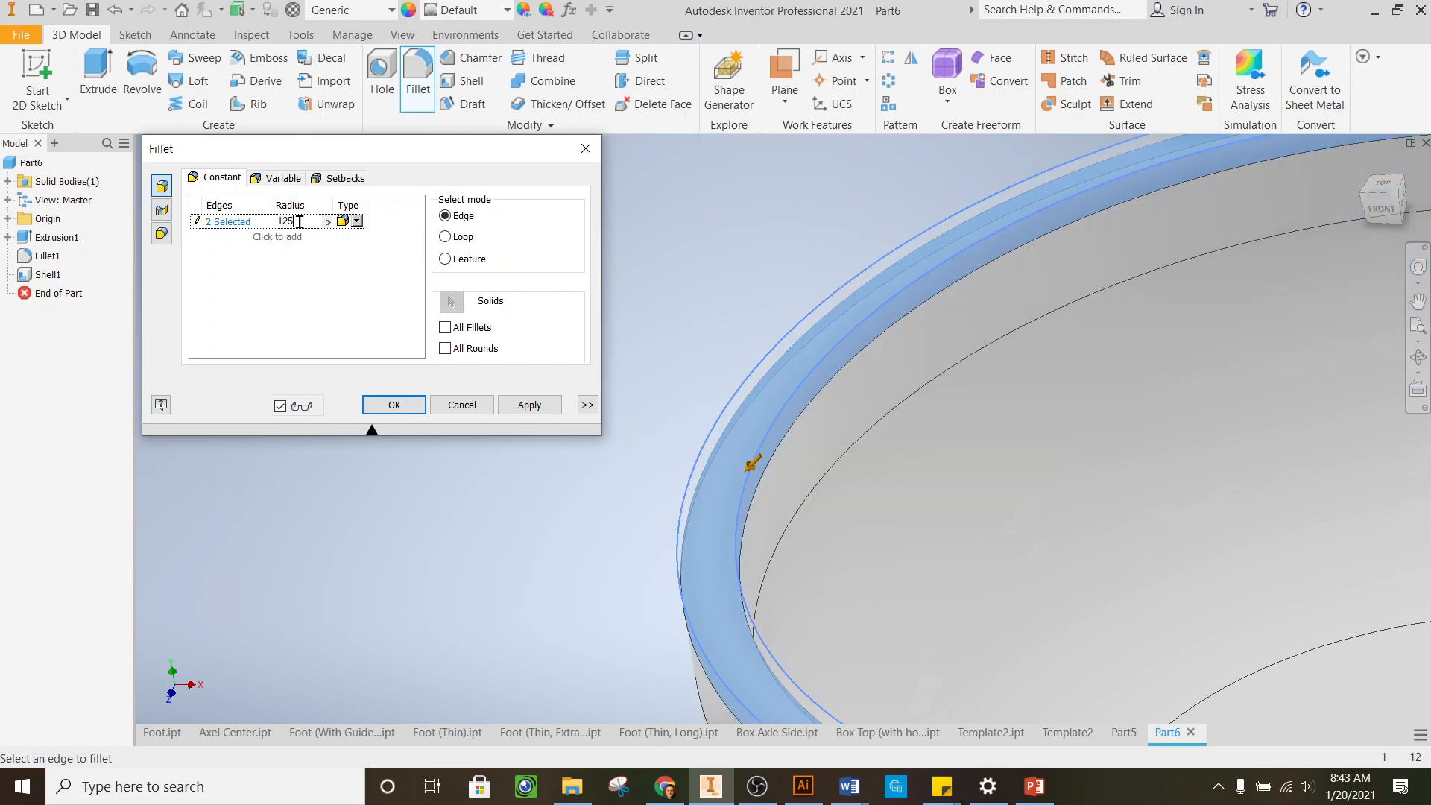
{"action": "left_click", "coordinate": [406, 411]}
{"action": "scroll", "coordinate": [498, 264], "scroll_direction": "up", "scroll_amount": 5}
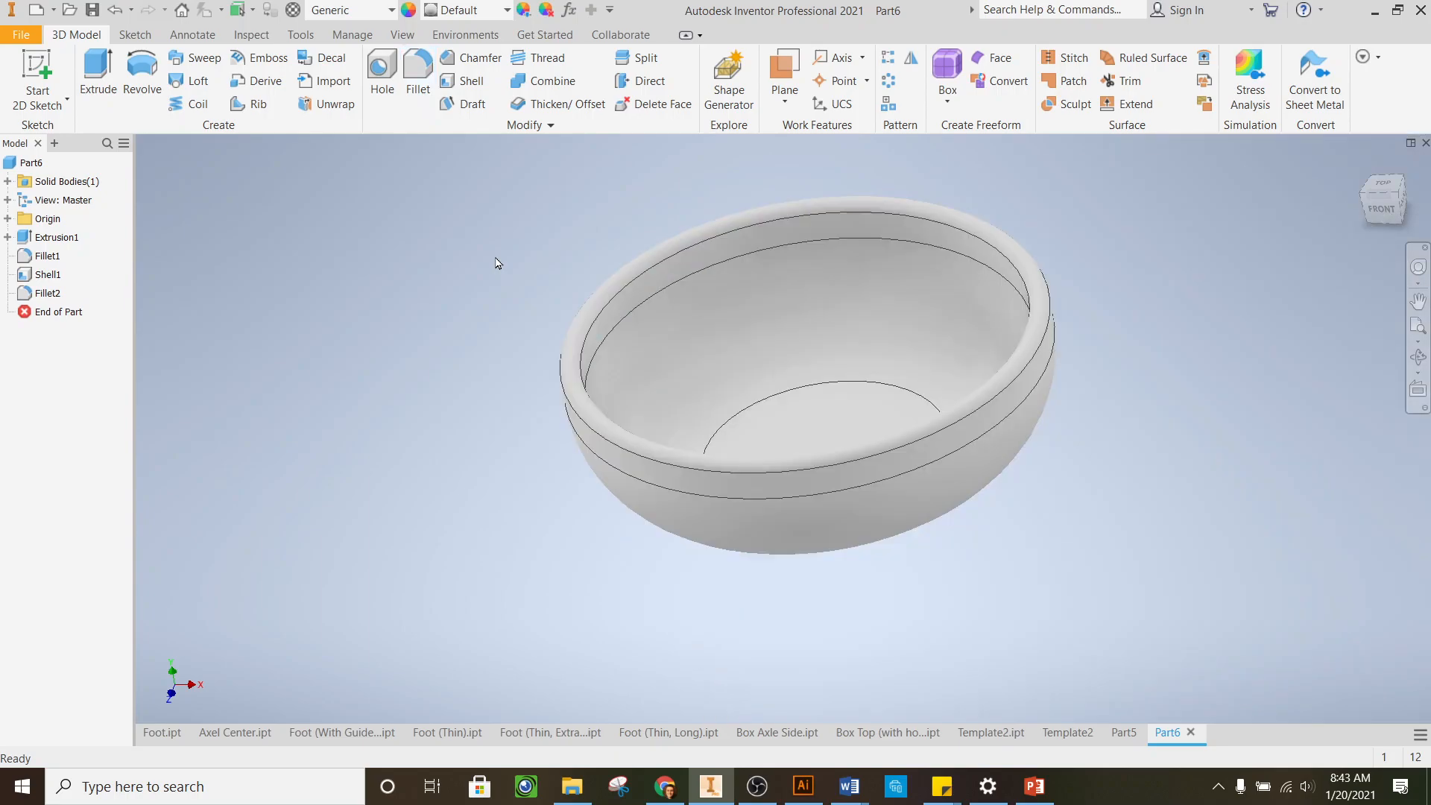
Set the diameter parameter d0 to 600 in, close the parameters and inspect the whole enlarged bowl
{"action": "mouse_move", "coordinate": [1367, 201]}
{"action": "left_mouse_down"}
{"action": "mouse_move", "coordinate": [1368, 163]}
{"action": "mouse_move", "coordinate": [1378, 212]}
{"action": "mouse_move", "coordinate": [1385, 152]}
{"action": "mouse_move", "coordinate": [1379, 209]}
{"action": "left_mouse_up"}
{"action": "scroll", "coordinate": [1007, 218], "scroll_direction": "up", "scroll_amount": 3}
{"action": "left_click", "coordinate": [569, 9]}
{"action": "left_click", "coordinate": [338, 254]}
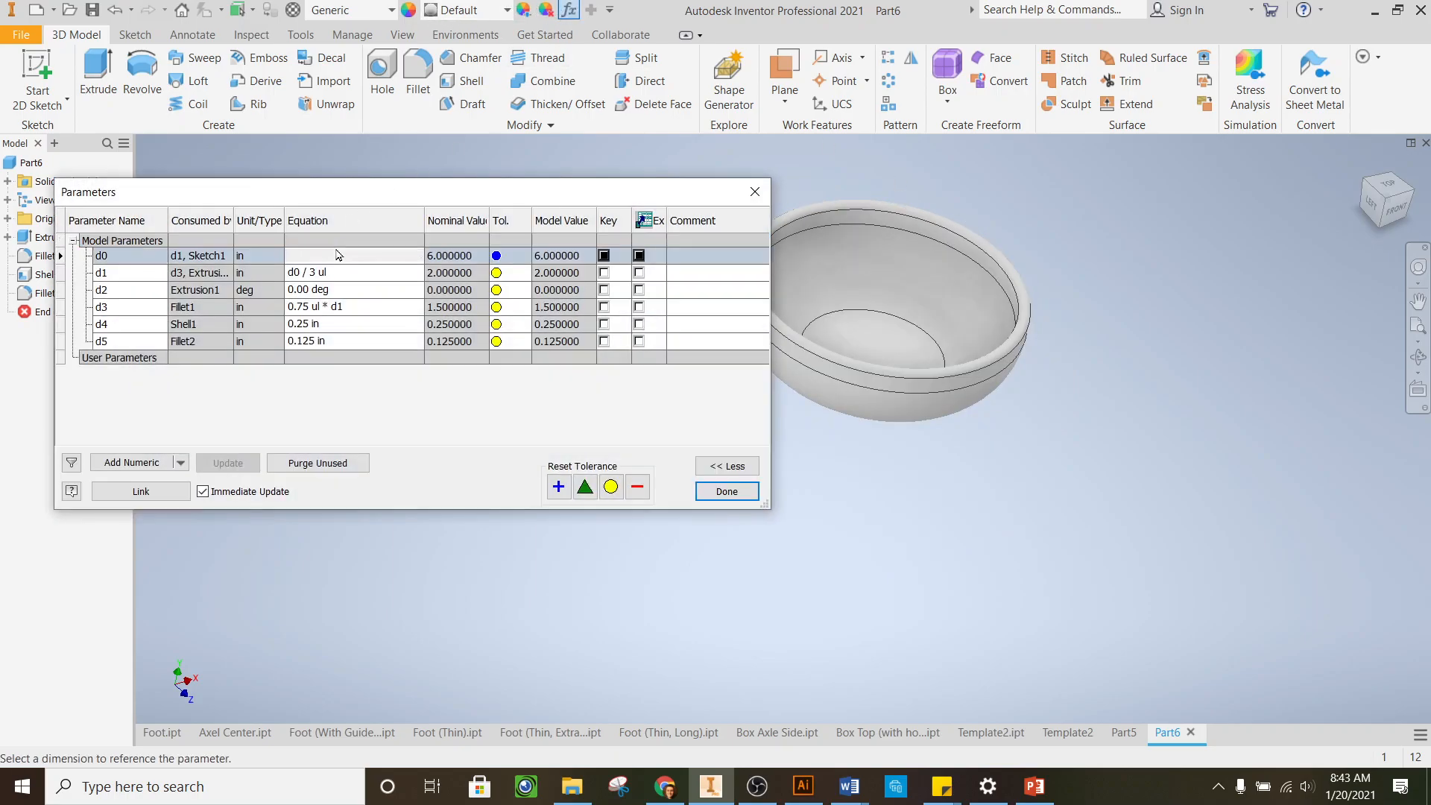
{"action": "left_click", "coordinate": [313, 254]}
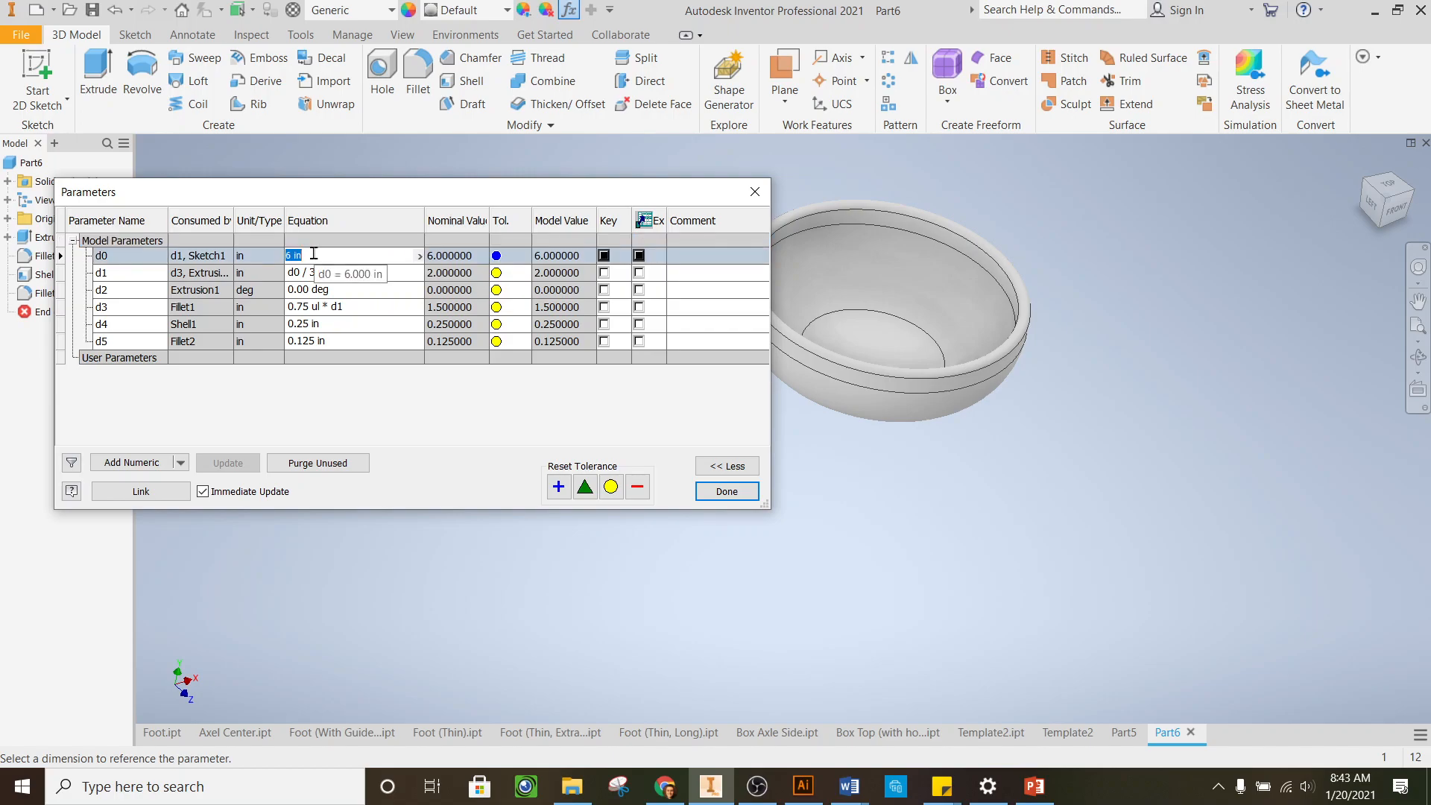
{"action": "type", "text": "600"}
{"action": "left_click", "coordinate": [727, 491]}
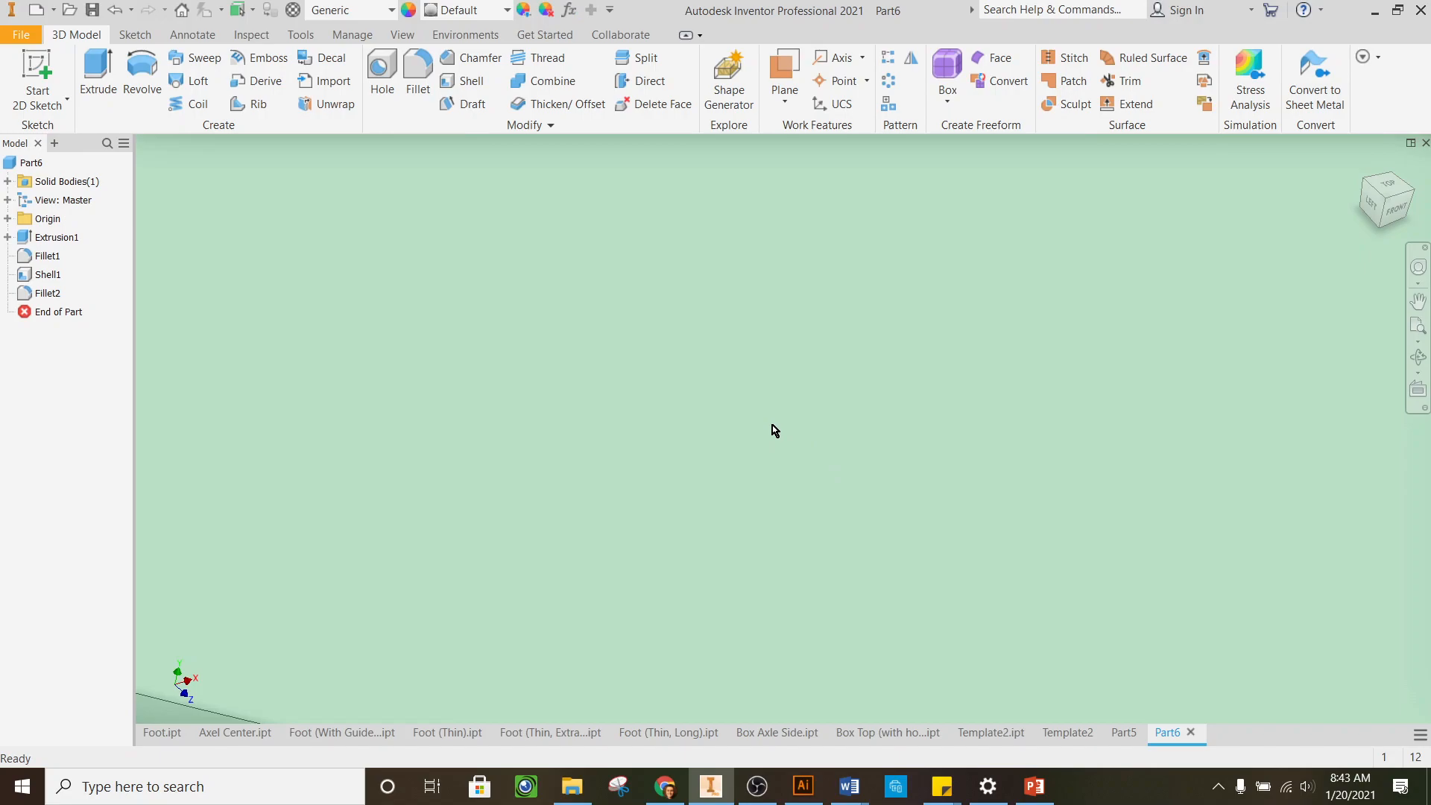
{"action": "scroll", "coordinate": [772, 425], "scroll_direction": "down", "scroll_amount": 15}
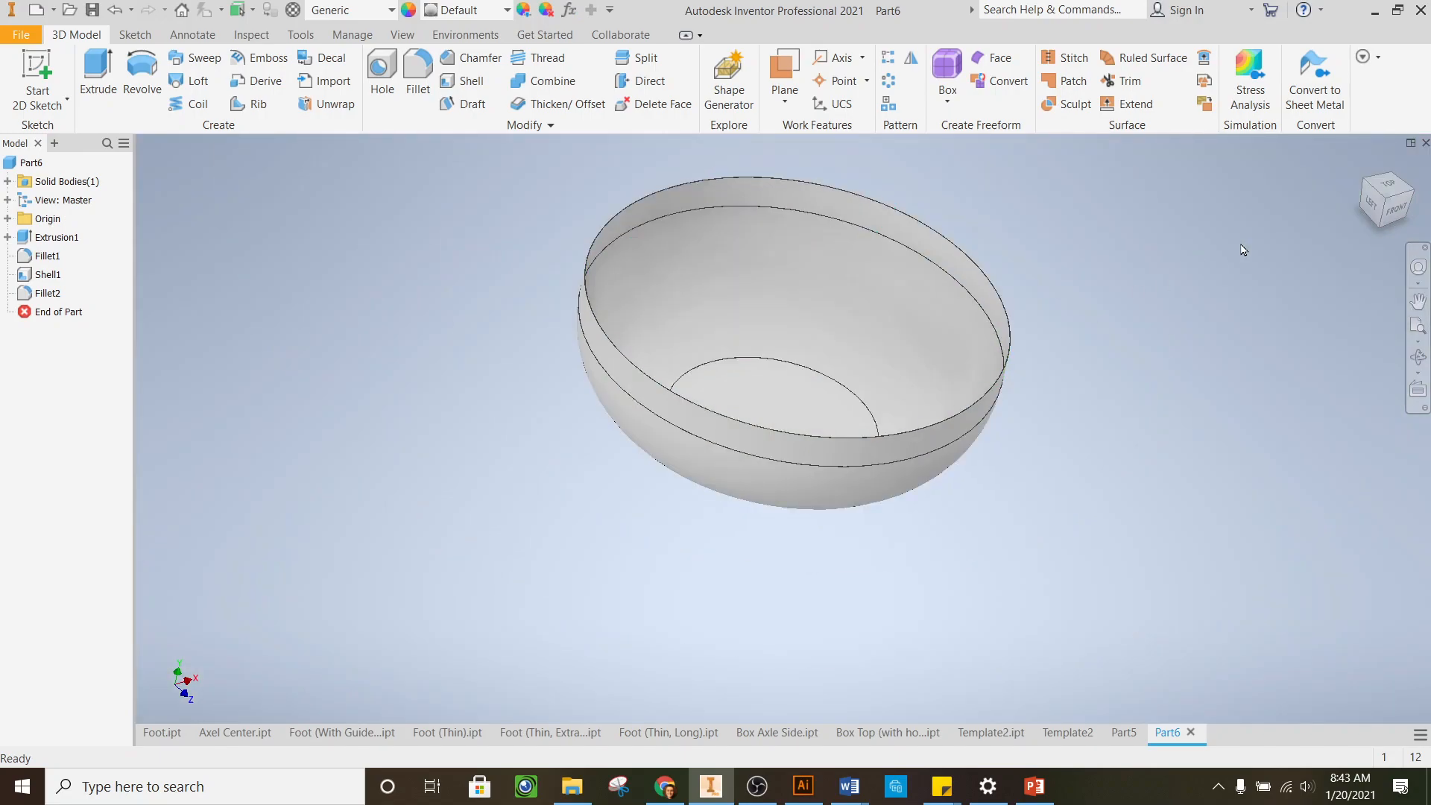
{"action": "mouse_move", "coordinate": [1393, 197]}
{"action": "left_mouse_down"}
{"action": "mouse_move", "coordinate": [1364, 166]}
{"action": "mouse_move", "coordinate": [1365, 205]}
{"action": "mouse_move", "coordinate": [1385, 176]}
{"action": "mouse_move", "coordinate": [1390, 197]}
{"action": "left_mouse_up"}
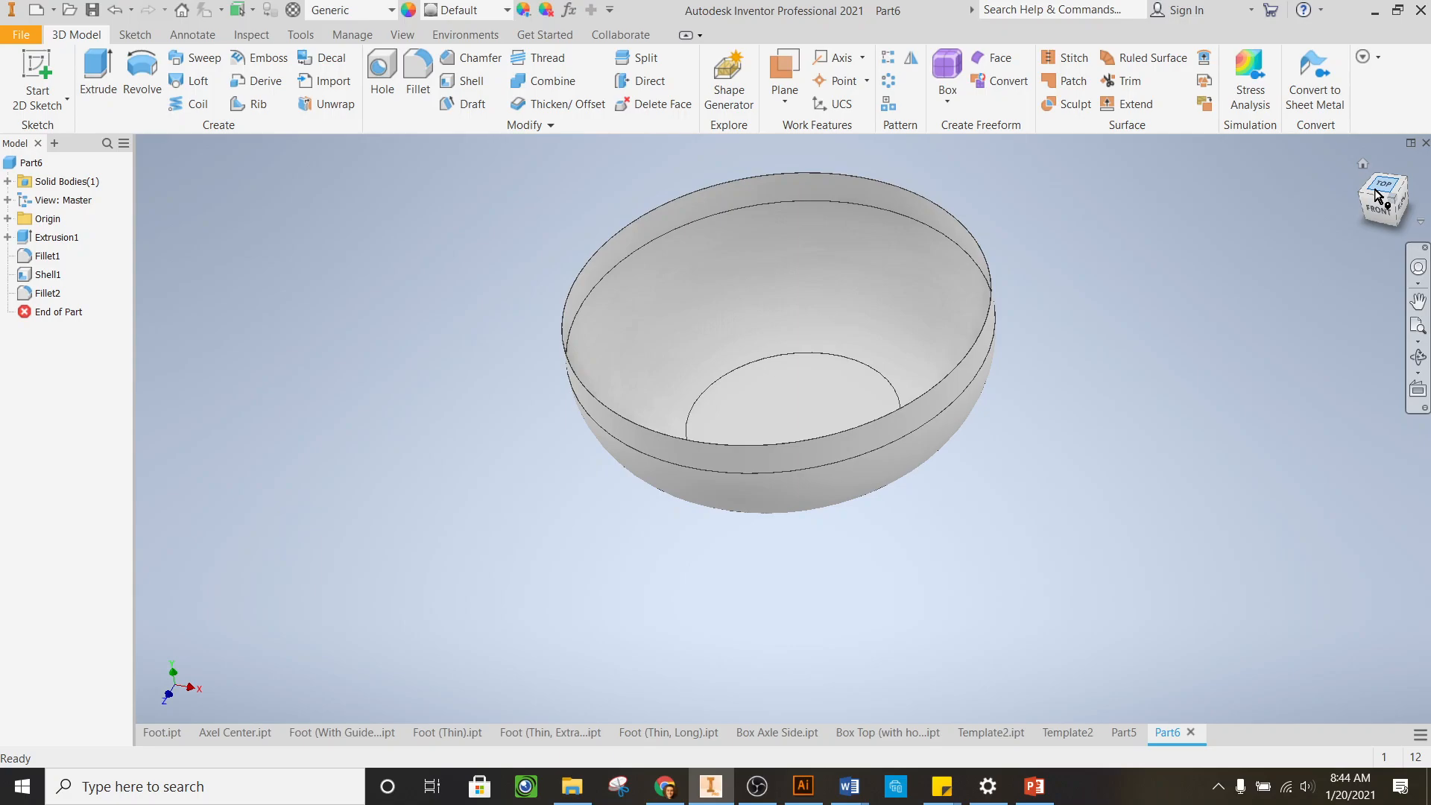
Set the bowl's diameter parameter d0 to 12 in
{"action": "left_click", "coordinate": [569, 9]}
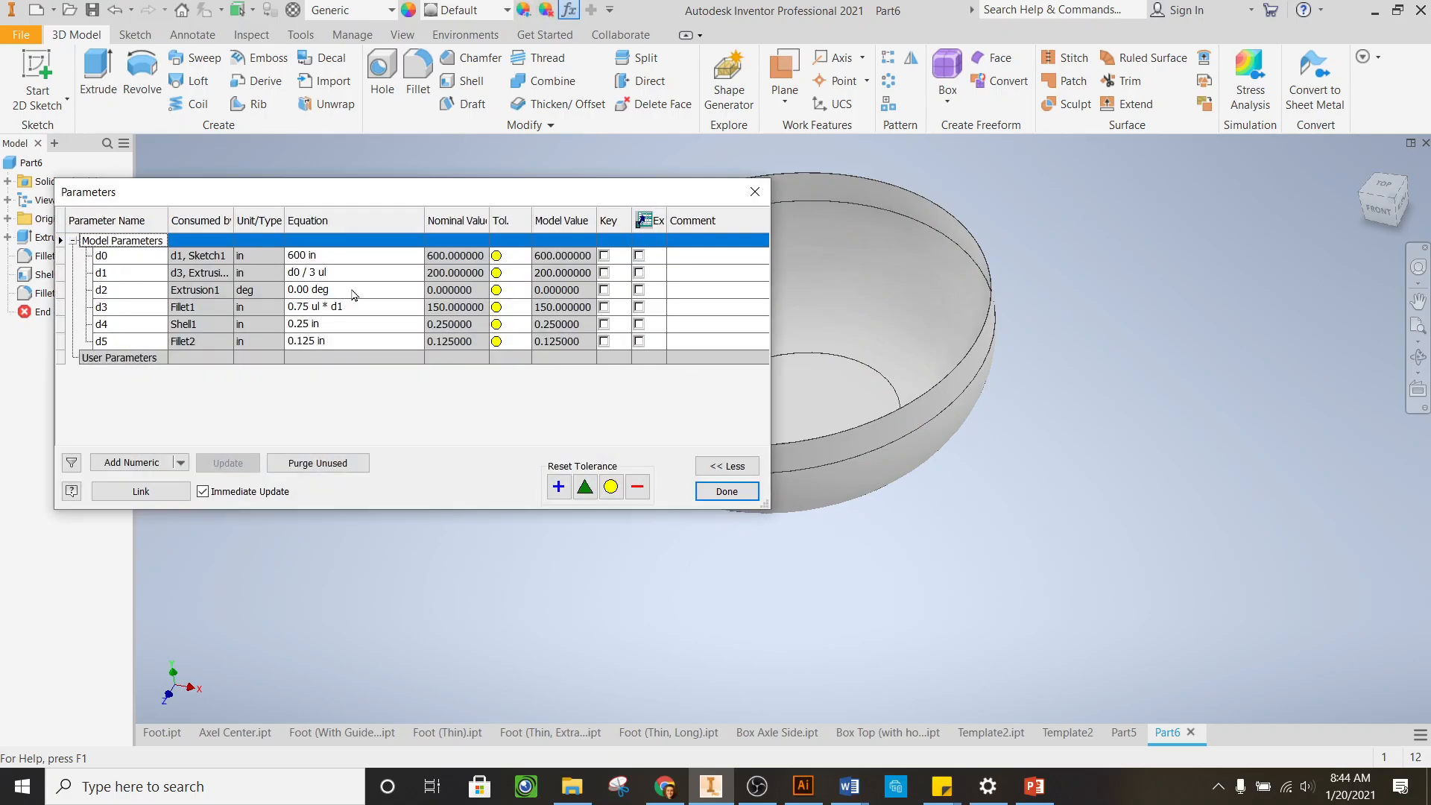
{"action": "left_click", "coordinate": [338, 257]}
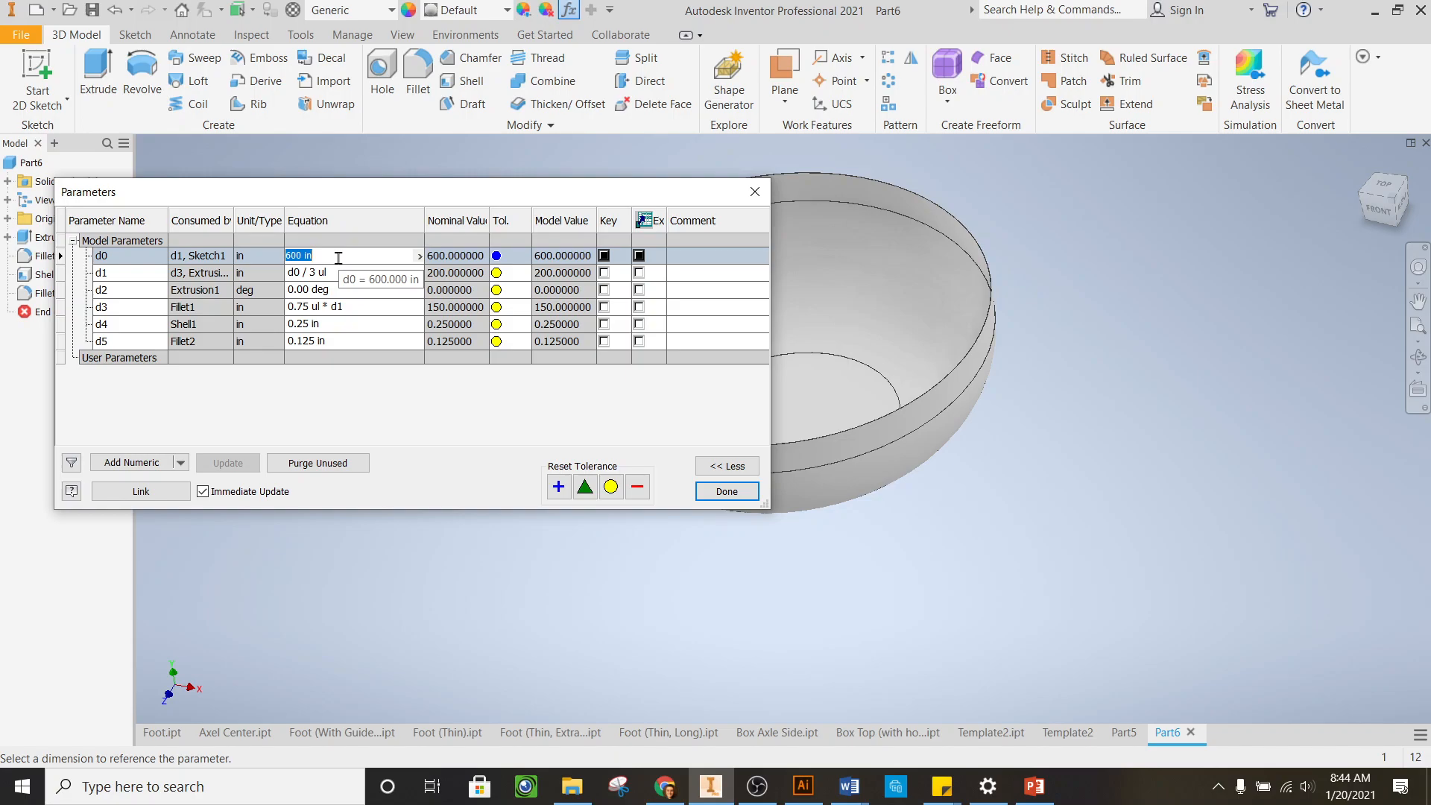
{"action": "type", "text": "1"}
{"action": "key", "text": "Return"}
{"action": "left_click", "coordinate": [1404, 171]}
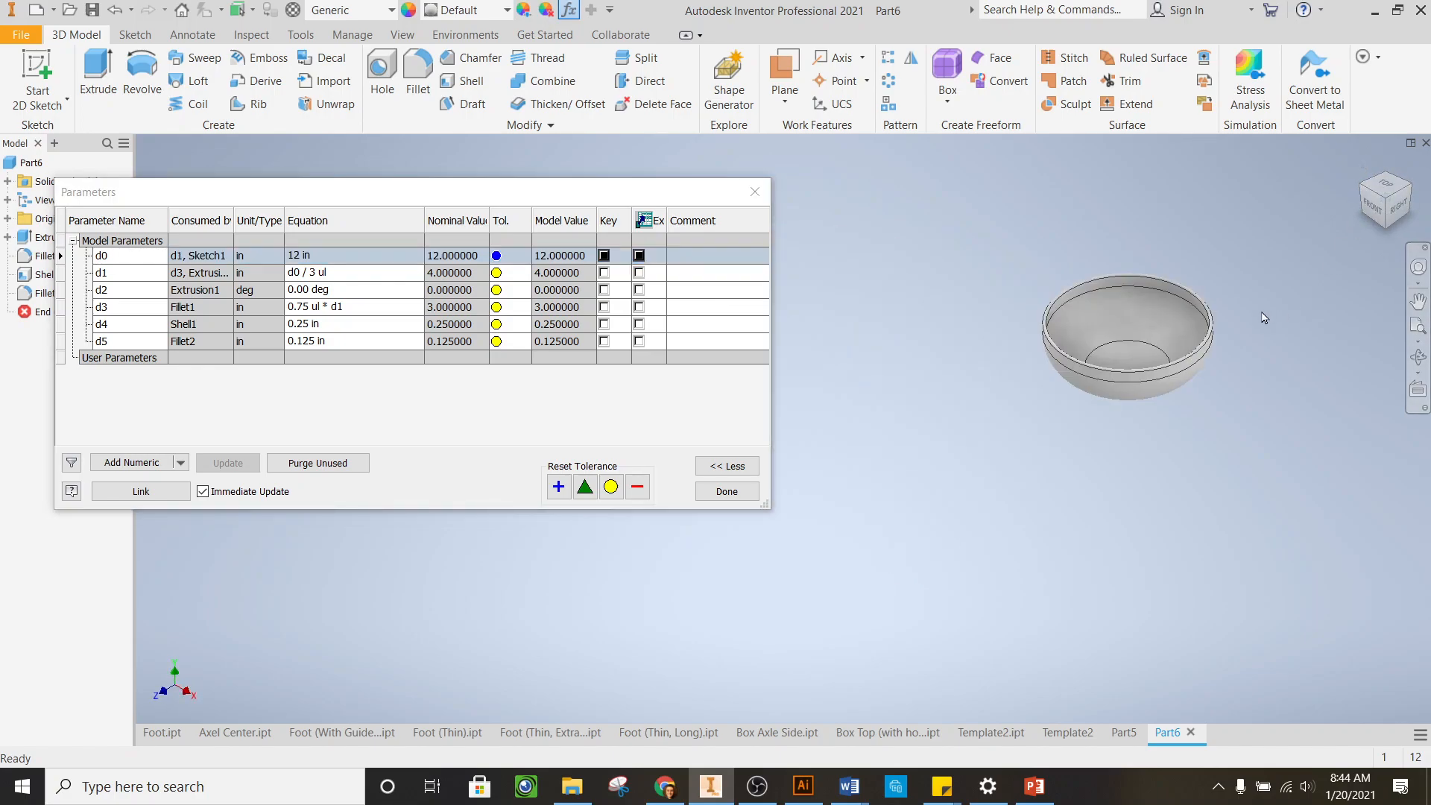
Examine the resized bowl's interior, wall and rim from several angles and in side view, closing the parameters along the way
{"action": "scroll", "coordinate": [1234, 270], "scroll_direction": "up", "scroll_amount": 3}
{"action": "scroll", "coordinate": [1145, 242], "scroll_direction": "up", "scroll_amount": 3}
{"action": "scroll", "coordinate": [1172, 263], "scroll_direction": "down", "scroll_amount": 2}
{"action": "mouse_move", "coordinate": [1383, 211]}
{"action": "left_mouse_down"}
{"action": "mouse_move", "coordinate": [1357, 111]}
{"action": "mouse_move", "coordinate": [1348, 220]}
{"action": "left_mouse_up"}
{"action": "scroll", "coordinate": [1206, 550], "scroll_direction": "up", "scroll_amount": 3}
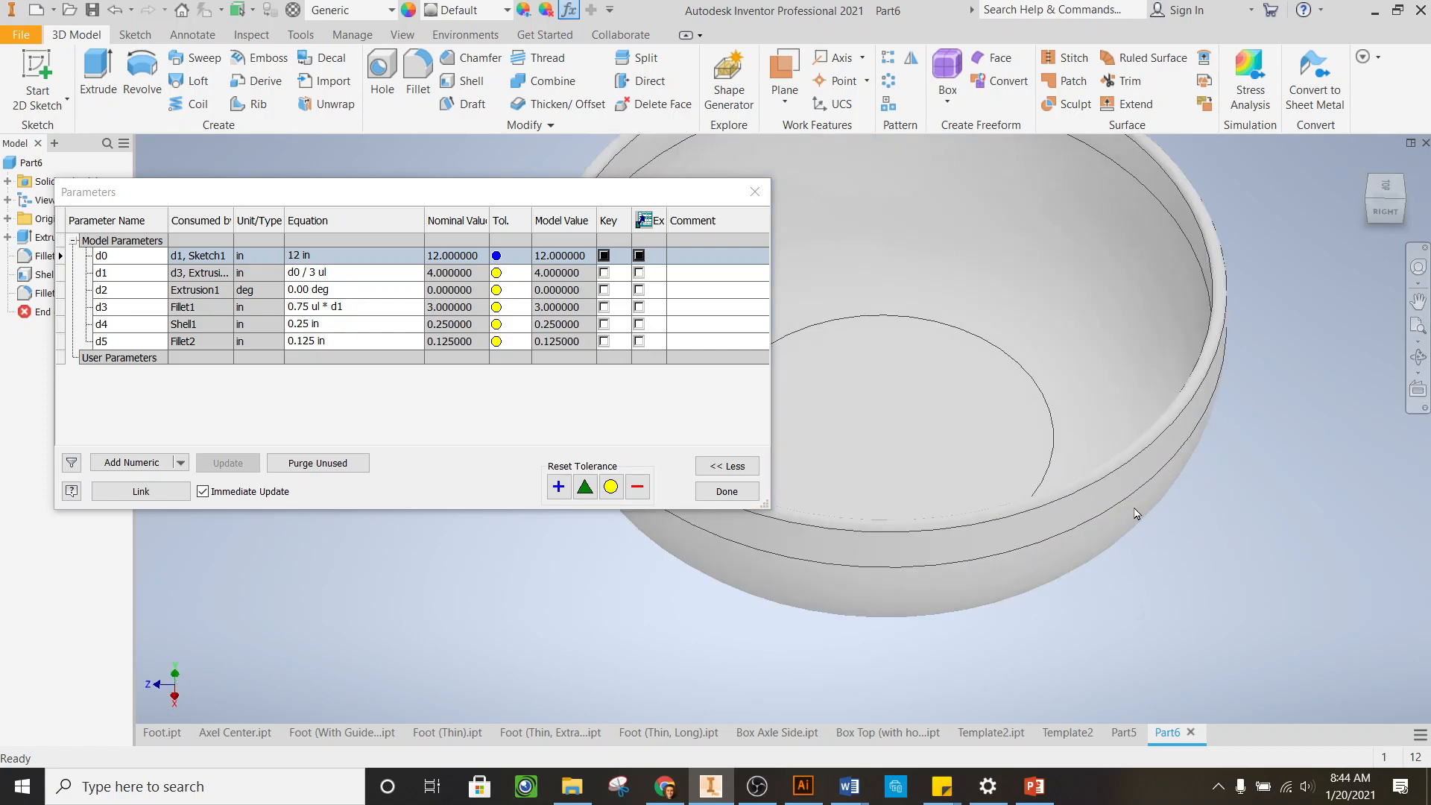
{"action": "scroll", "coordinate": [1140, 514], "scroll_direction": "down", "scroll_amount": 2}
{"action": "scroll", "coordinate": [1122, 396], "scroll_direction": "up", "scroll_amount": 3}
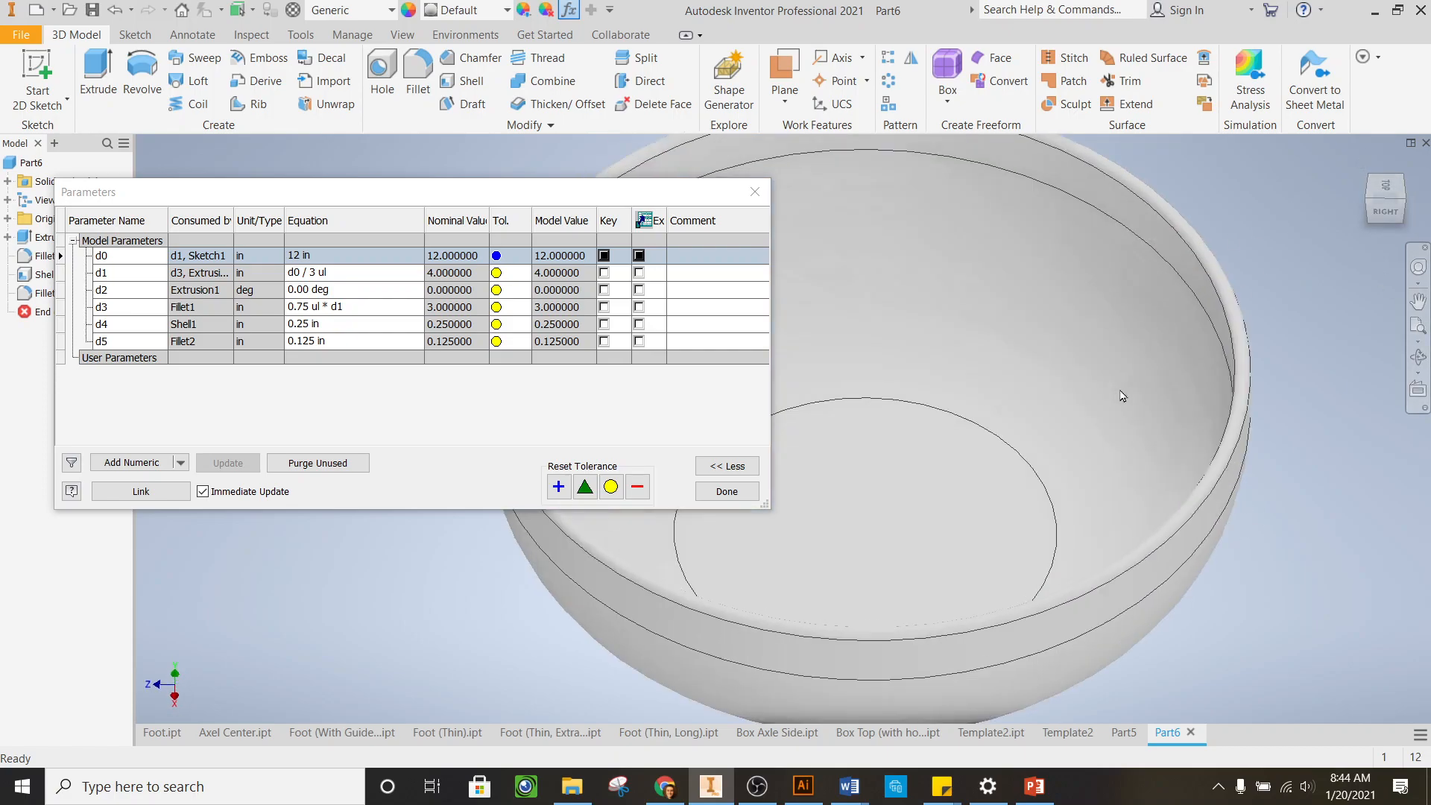
{"action": "scroll", "coordinate": [1118, 400], "scroll_direction": "down", "scroll_amount": 2}
{"action": "mouse_move", "coordinate": [1384, 214]}
{"action": "left_mouse_down"}
{"action": "mouse_move", "coordinate": [1298, 197]}
{"action": "mouse_move", "coordinate": [1282, 246]}
{"action": "mouse_move", "coordinate": [1297, 477]}
{"action": "mouse_move", "coordinate": [1342, 507]}
{"action": "mouse_move", "coordinate": [914, 278]}
{"action": "left_mouse_up"}
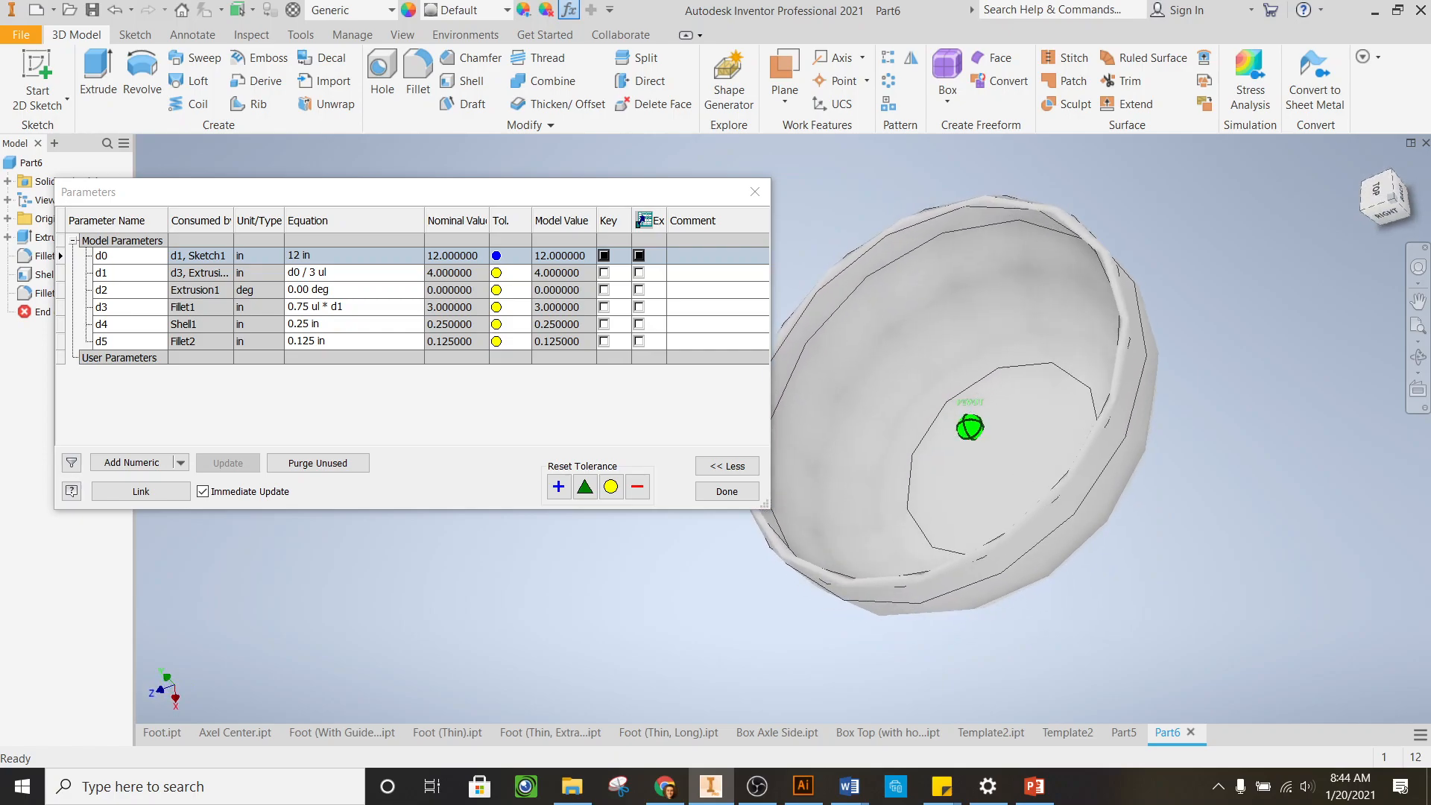
{"action": "scroll", "coordinate": [899, 287], "scroll_direction": "up", "scroll_amount": 3}
{"action": "scroll", "coordinate": [899, 286], "scroll_direction": "down", "scroll_amount": 4}
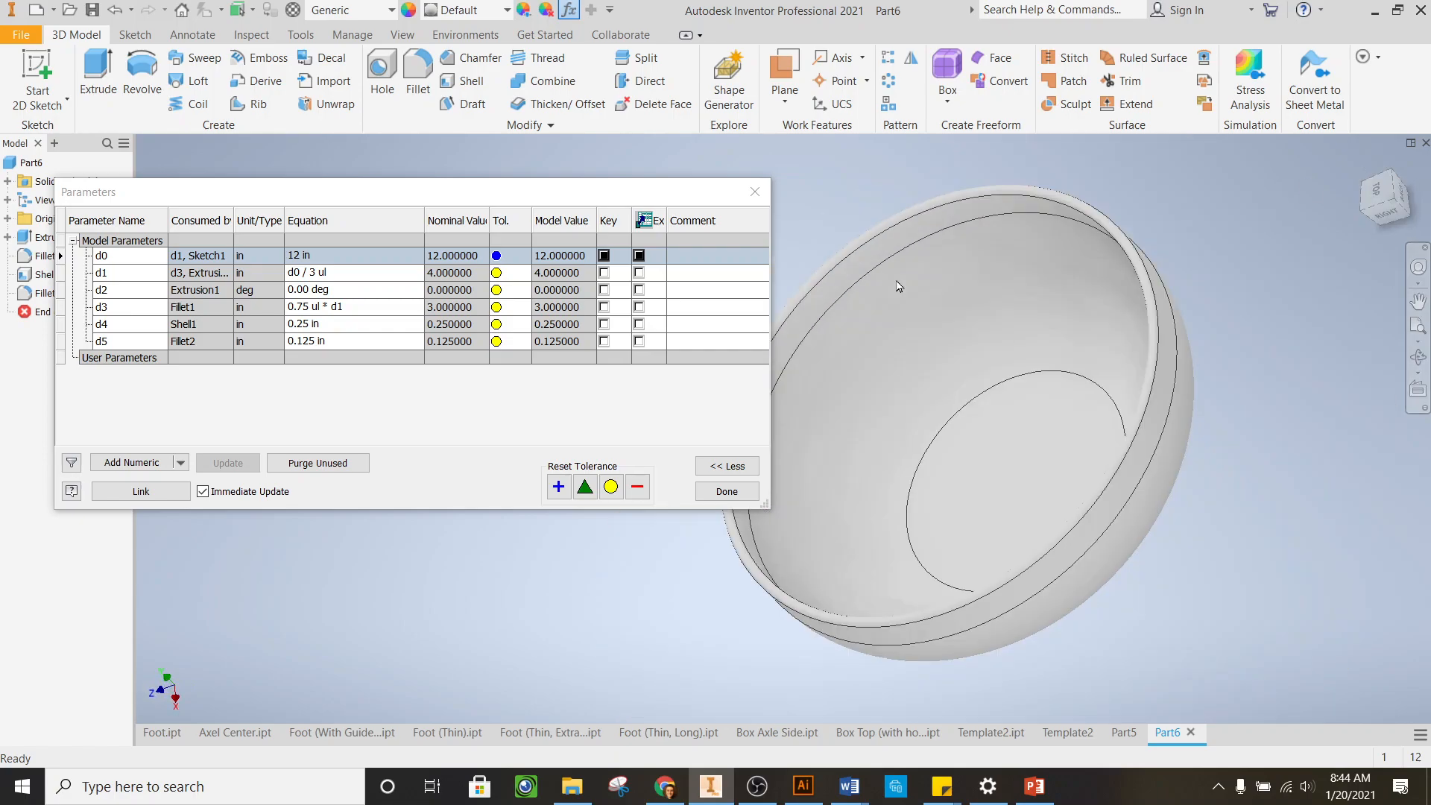
{"action": "scroll", "coordinate": [899, 286], "scroll_direction": "down", "scroll_amount": 3}
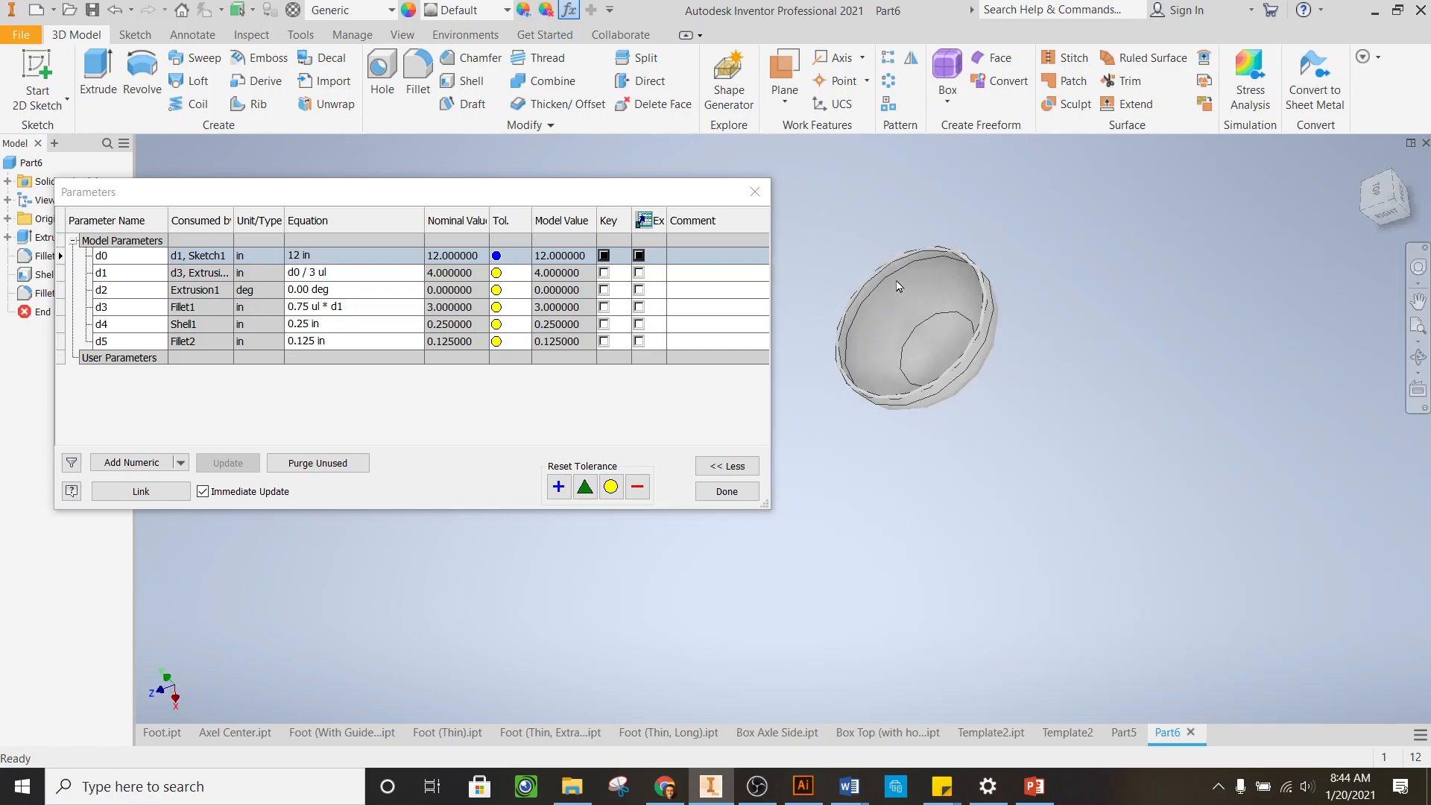
{"action": "scroll", "coordinate": [899, 286], "scroll_direction": "up", "scroll_amount": 6}
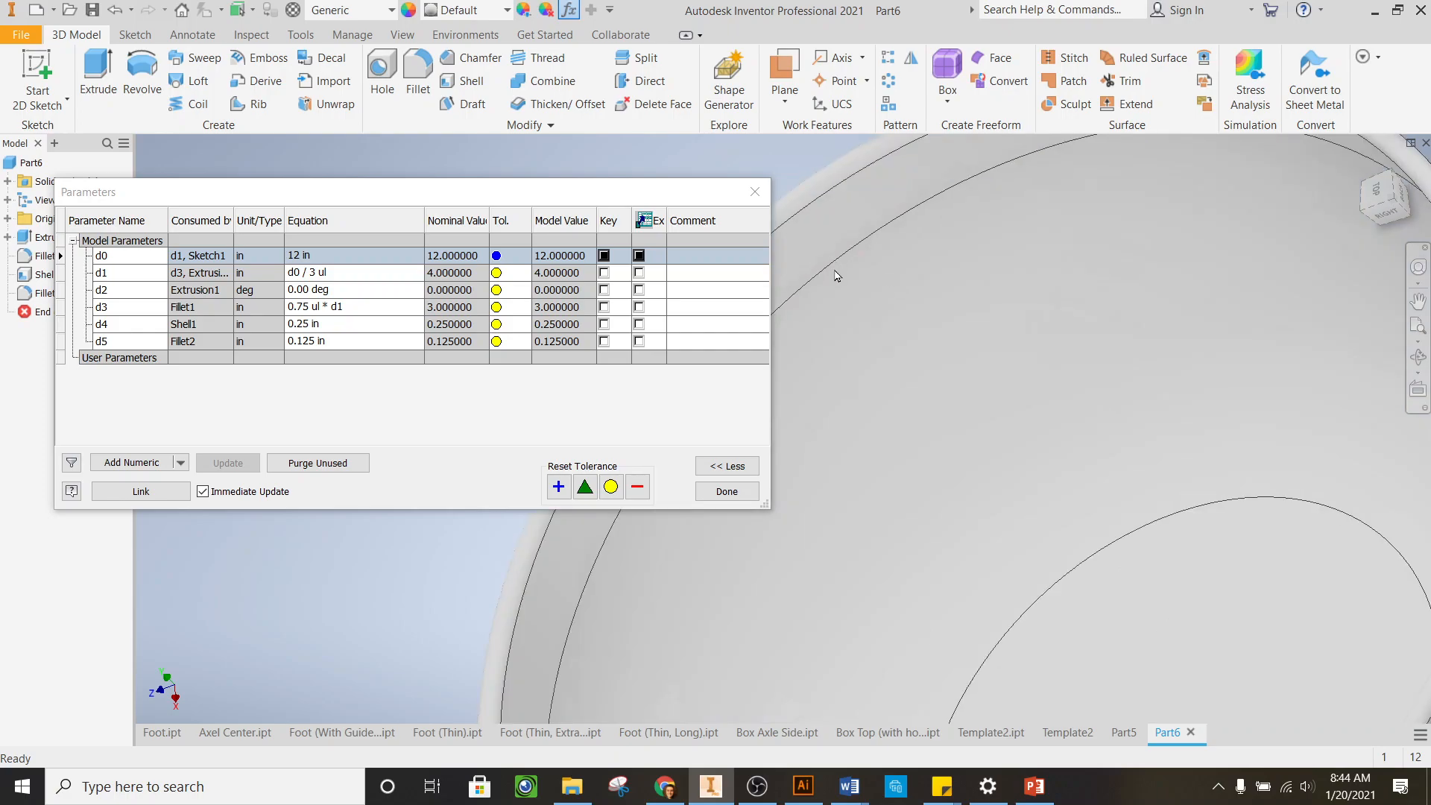
{"action": "scroll", "coordinate": [838, 276], "scroll_direction": "down", "scroll_amount": 3}
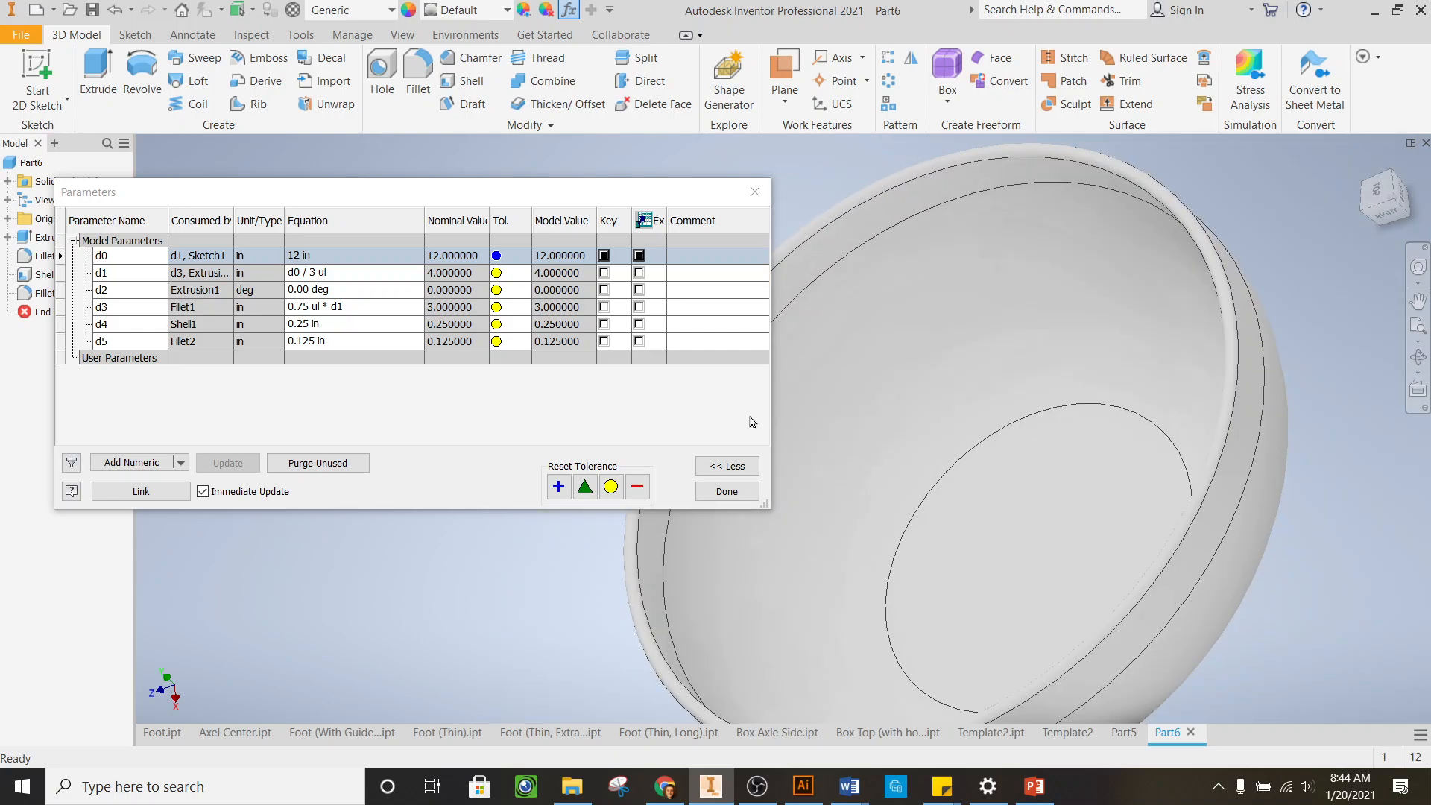
{"action": "left_click", "coordinate": [727, 492]}
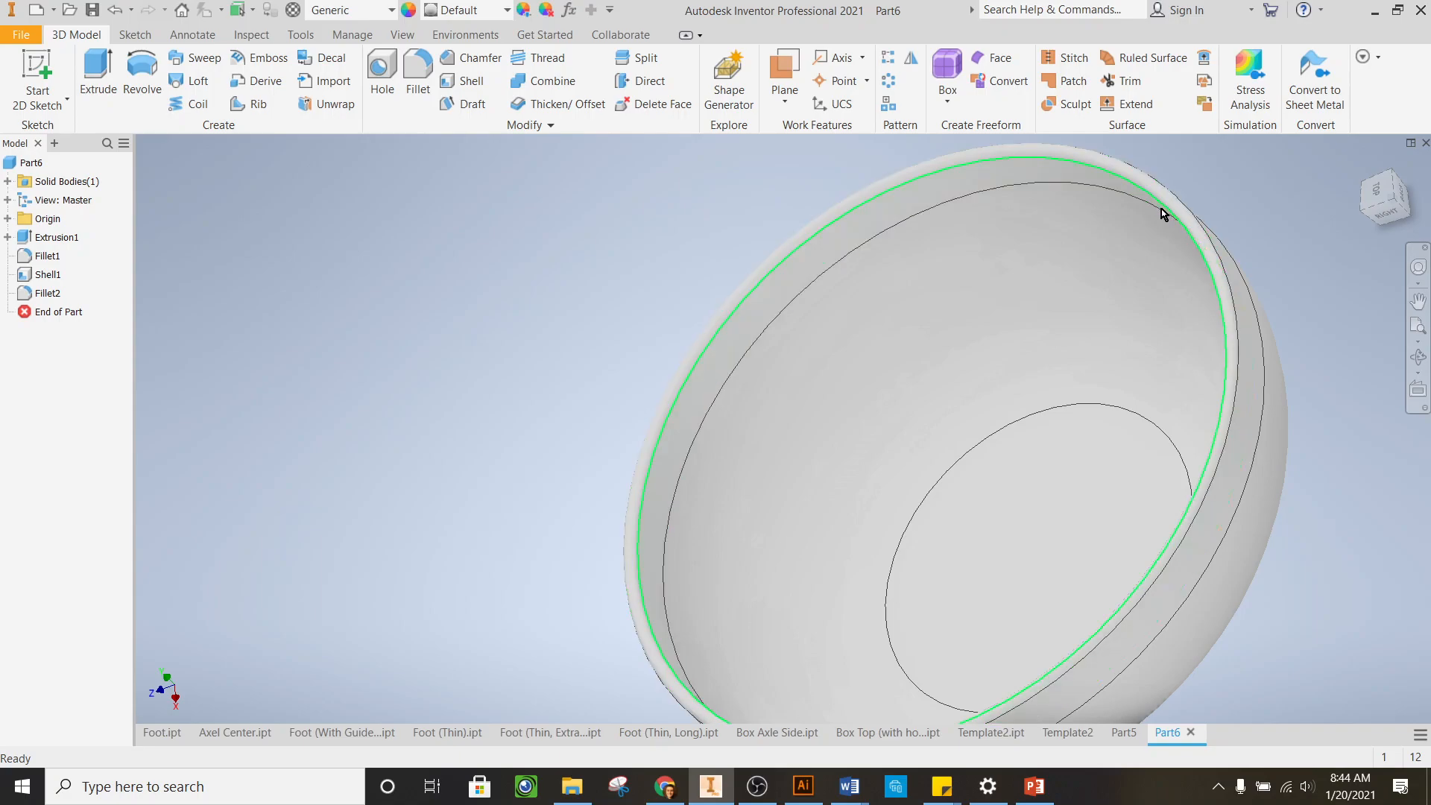
{"action": "mouse_move", "coordinate": [1162, 209]}
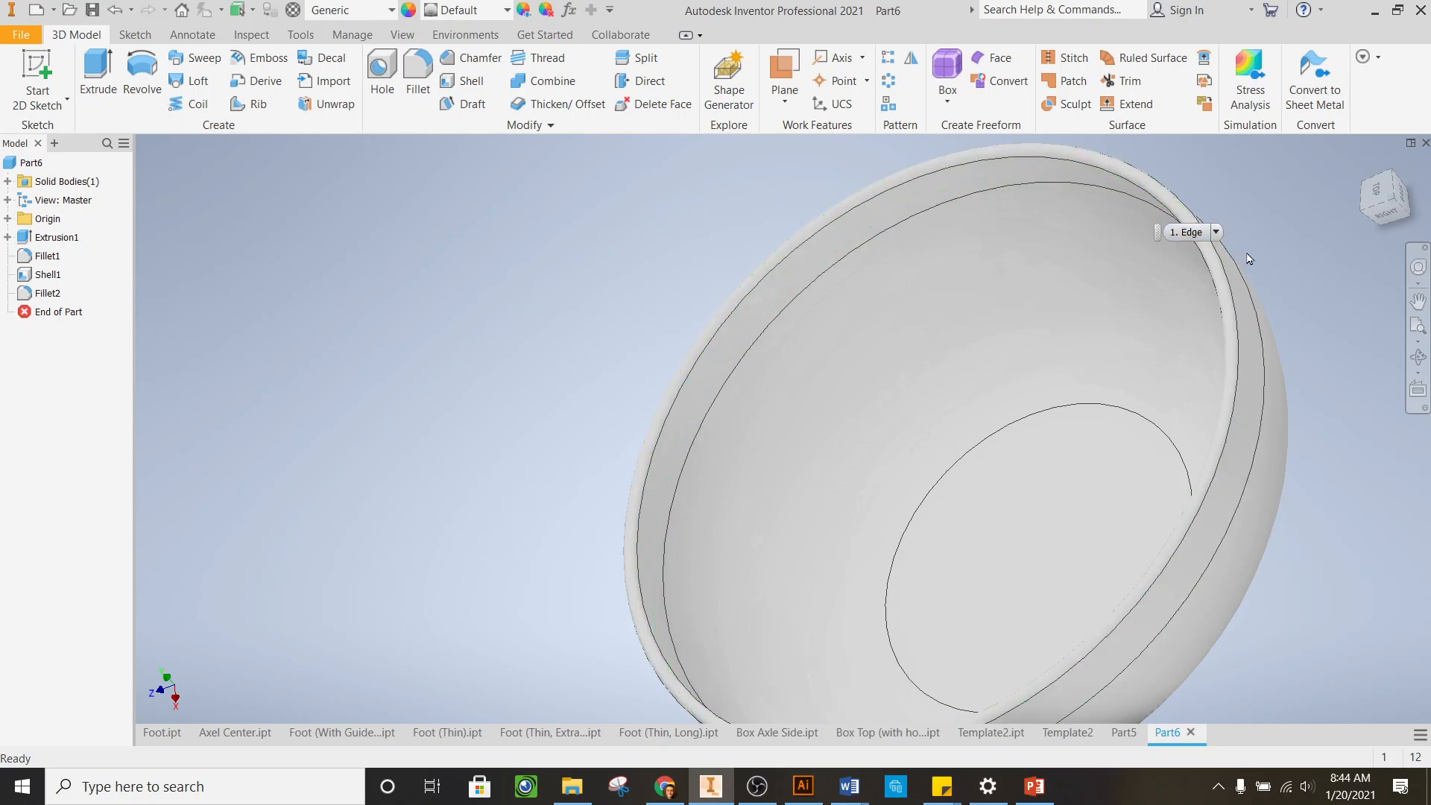
{"action": "left_click", "coordinate": [1387, 216]}
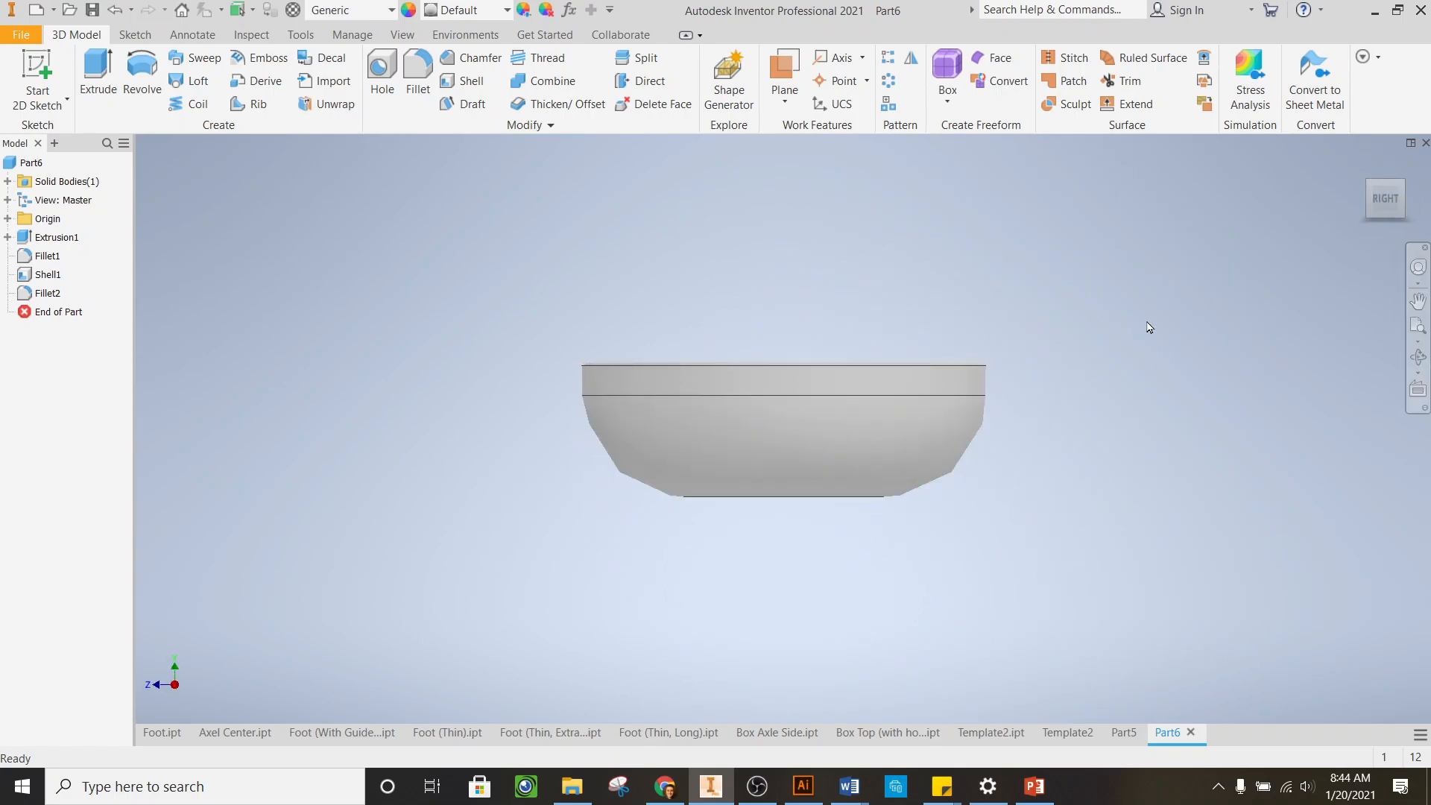
{"action": "left_click_drag", "start_coordinate": [1378, 199], "coordinate": [1372, 204]}
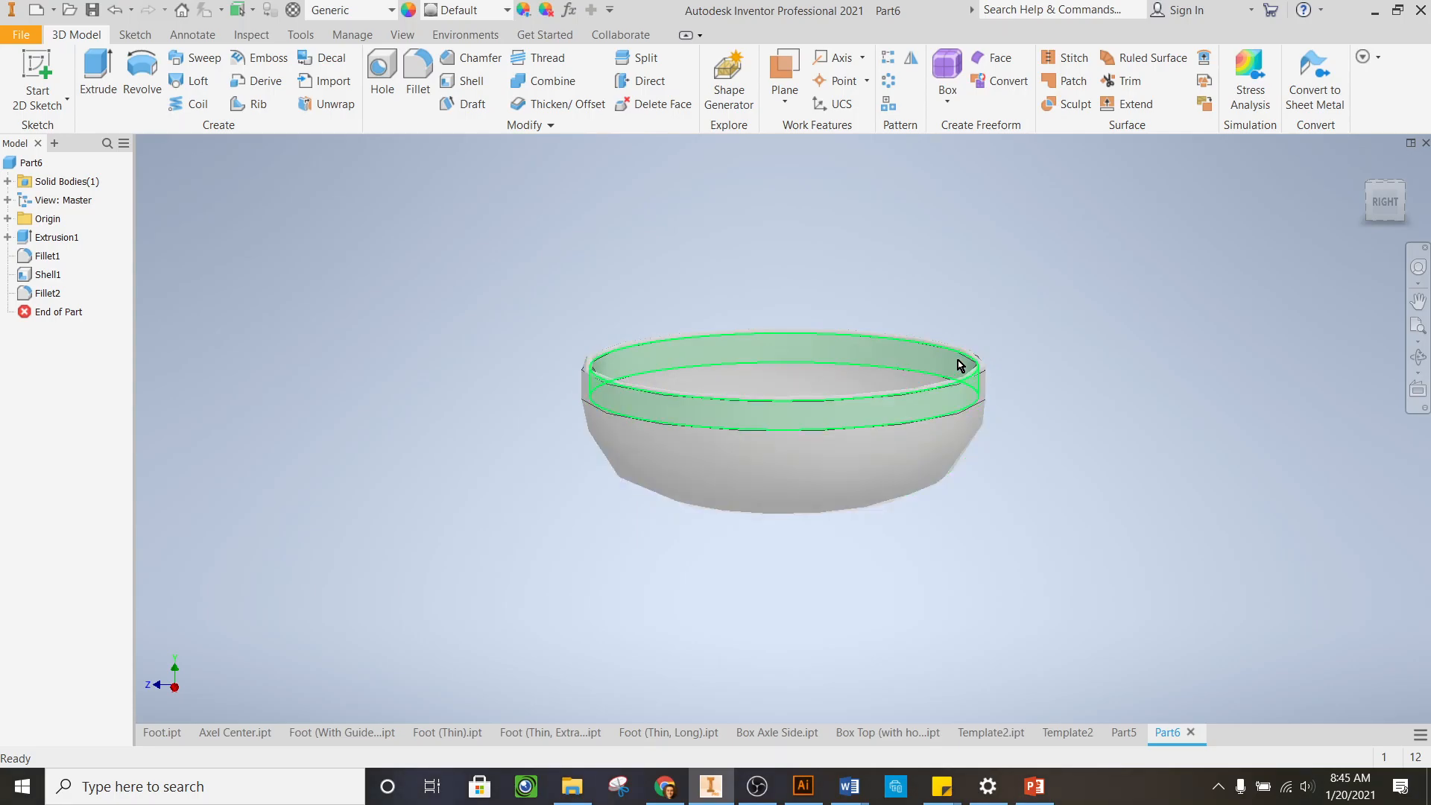
{"action": "scroll", "coordinate": [946, 310], "scroll_direction": "up", "scroll_amount": 3}
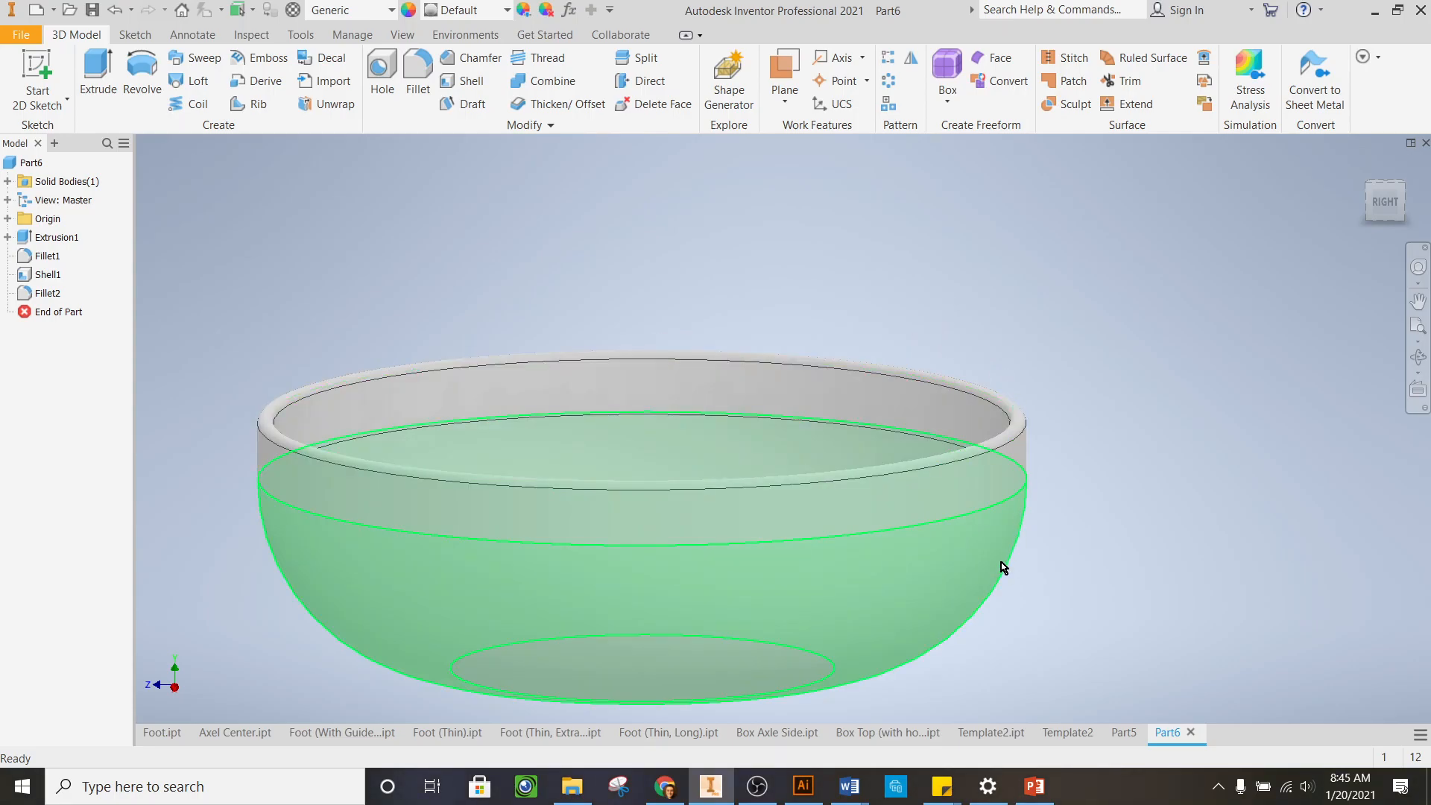
{"action": "scroll", "coordinate": [1104, 408], "scroll_direction": "down", "scroll_amount": 3}
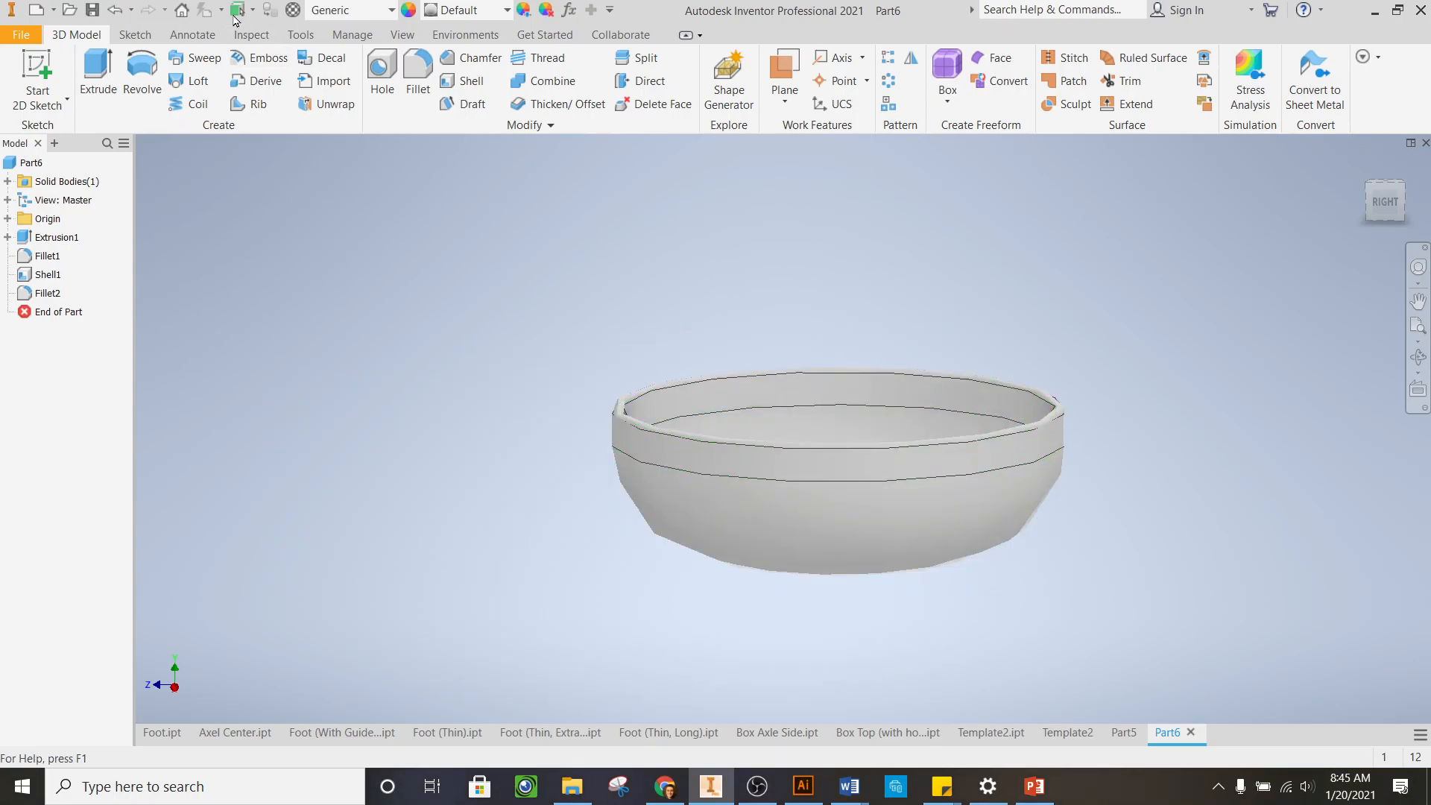
Undo the diameter changes, rim fillet, shell and base fillet back to the plain extruded cylinder
{"action": "left_click", "coordinate": [116, 13]}
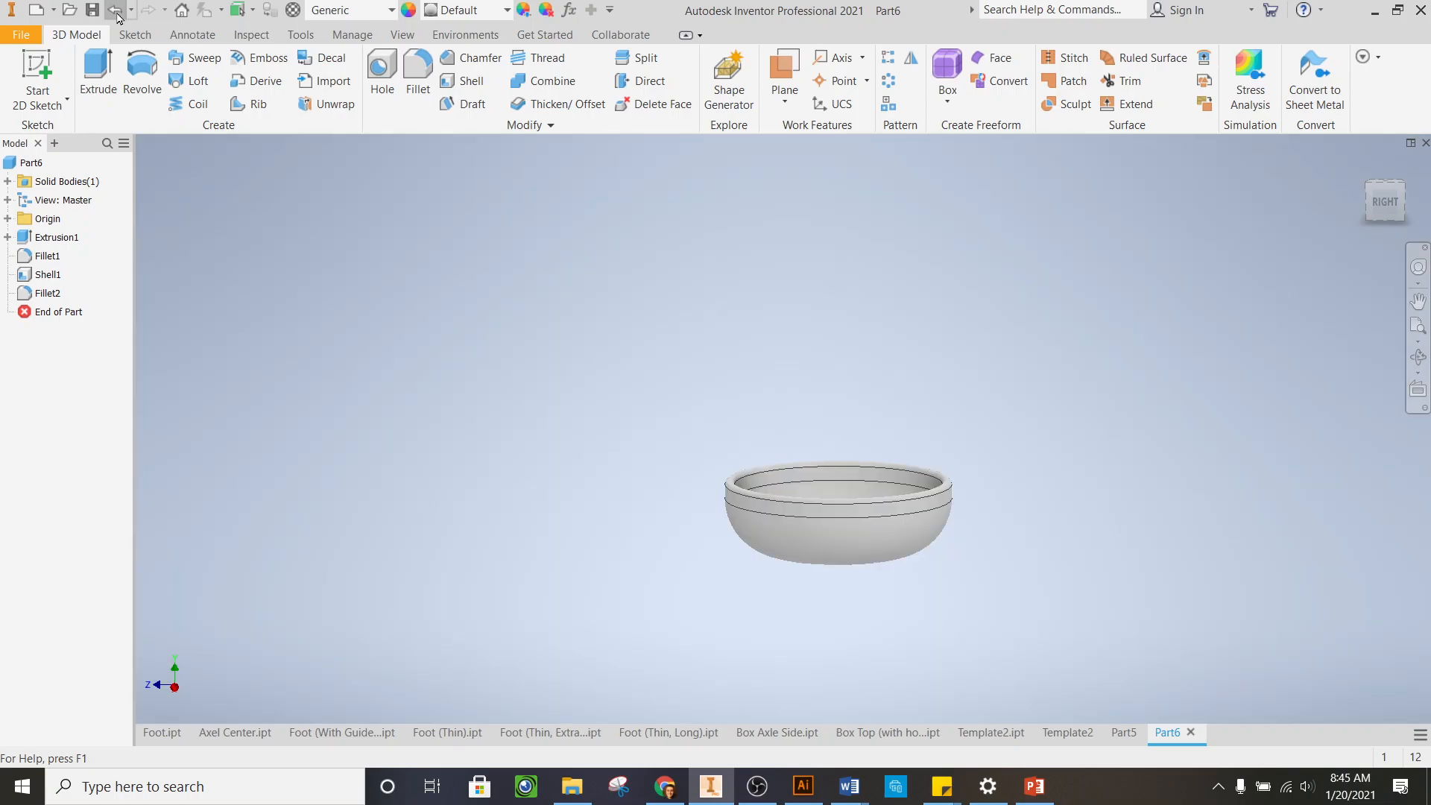
{"action": "left_click", "coordinate": [113, 12]}
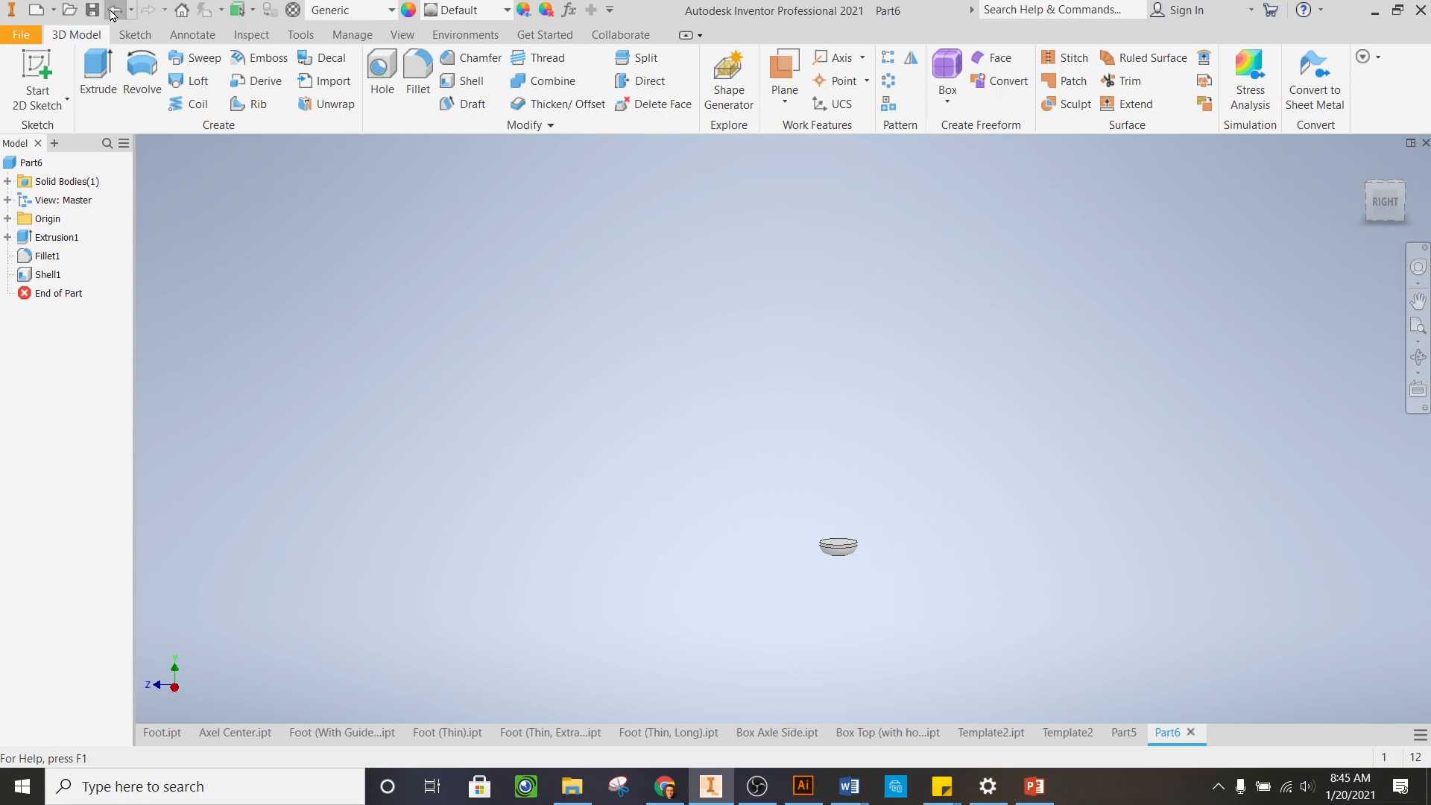
{"action": "left_click", "coordinate": [113, 12]}
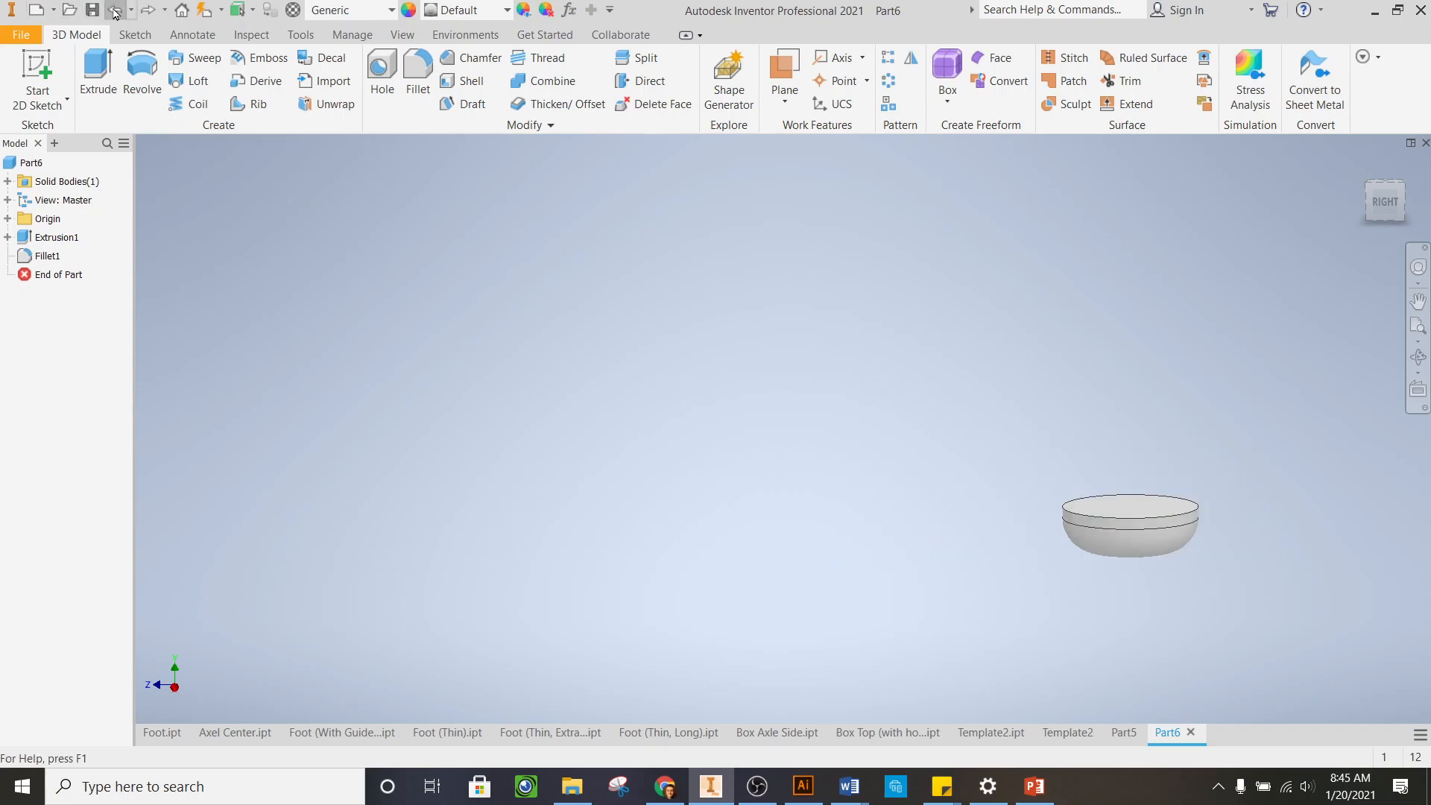
{"action": "left_click", "coordinate": [113, 12]}
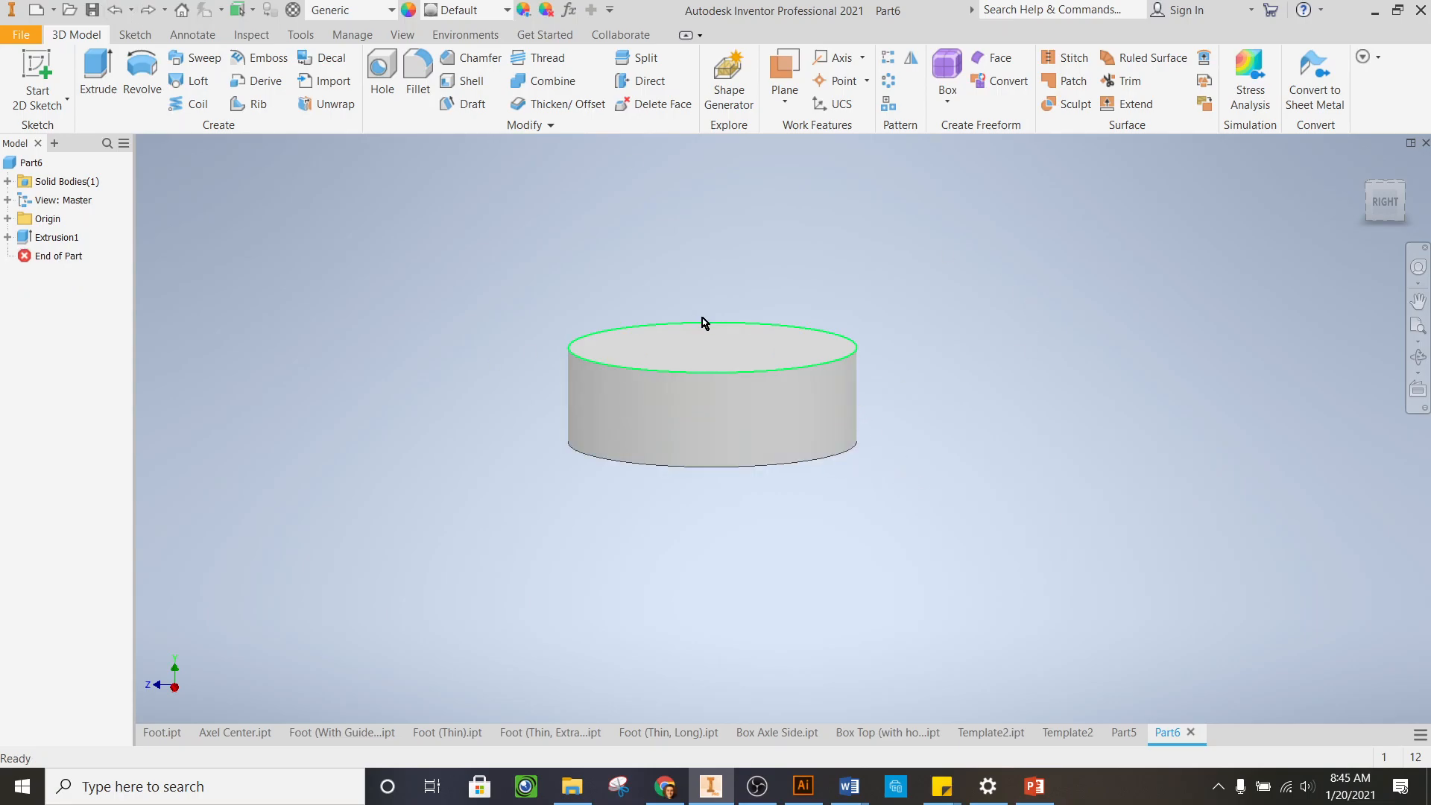
Fillet the cylinder's bottom edge with a radius of .75*d1
{"action": "left_click", "coordinate": [420, 77]}
{"action": "left_click", "coordinate": [855, 453]}
{"action": "left_click", "coordinate": [282, 220]}
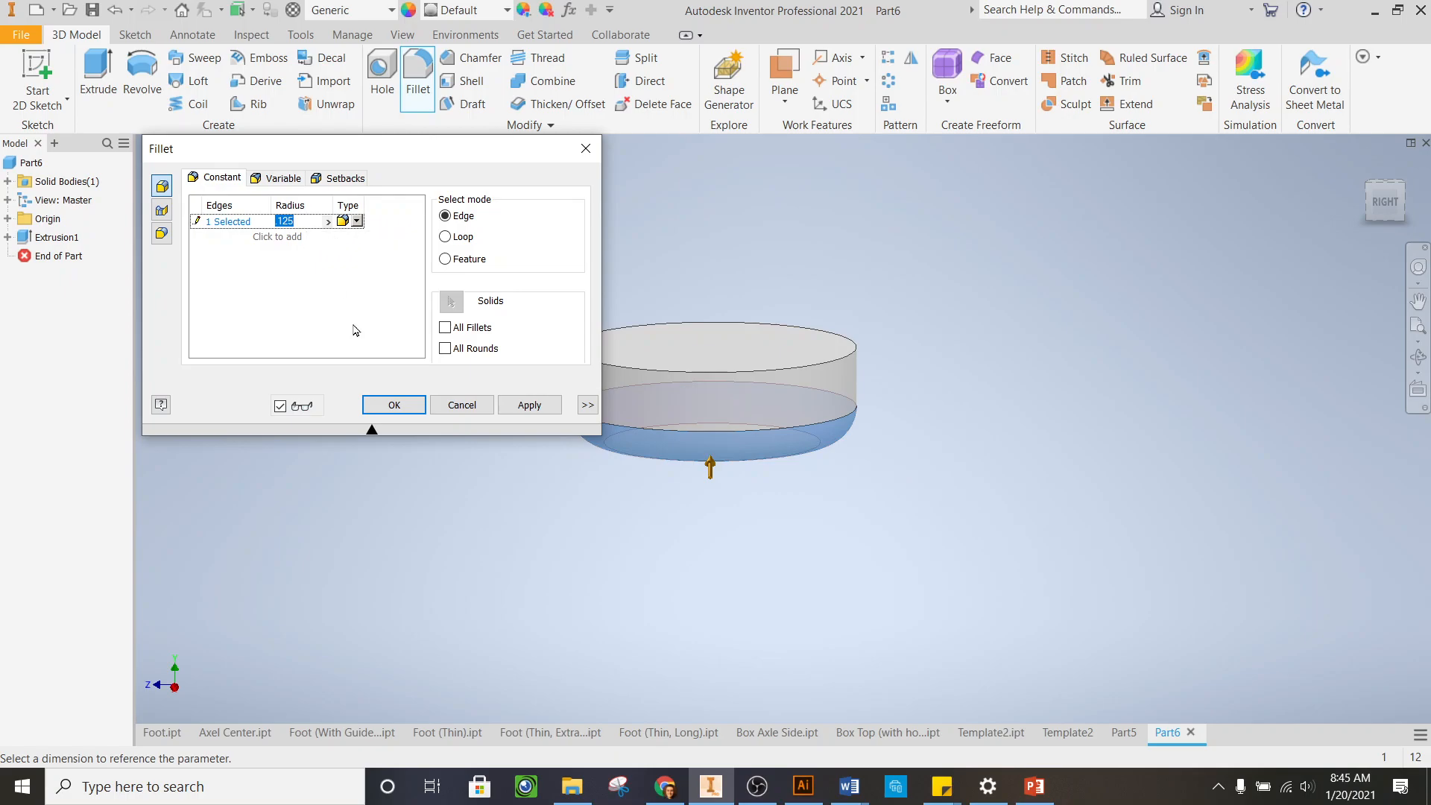
{"action": "key", "text": "BackSpace"}
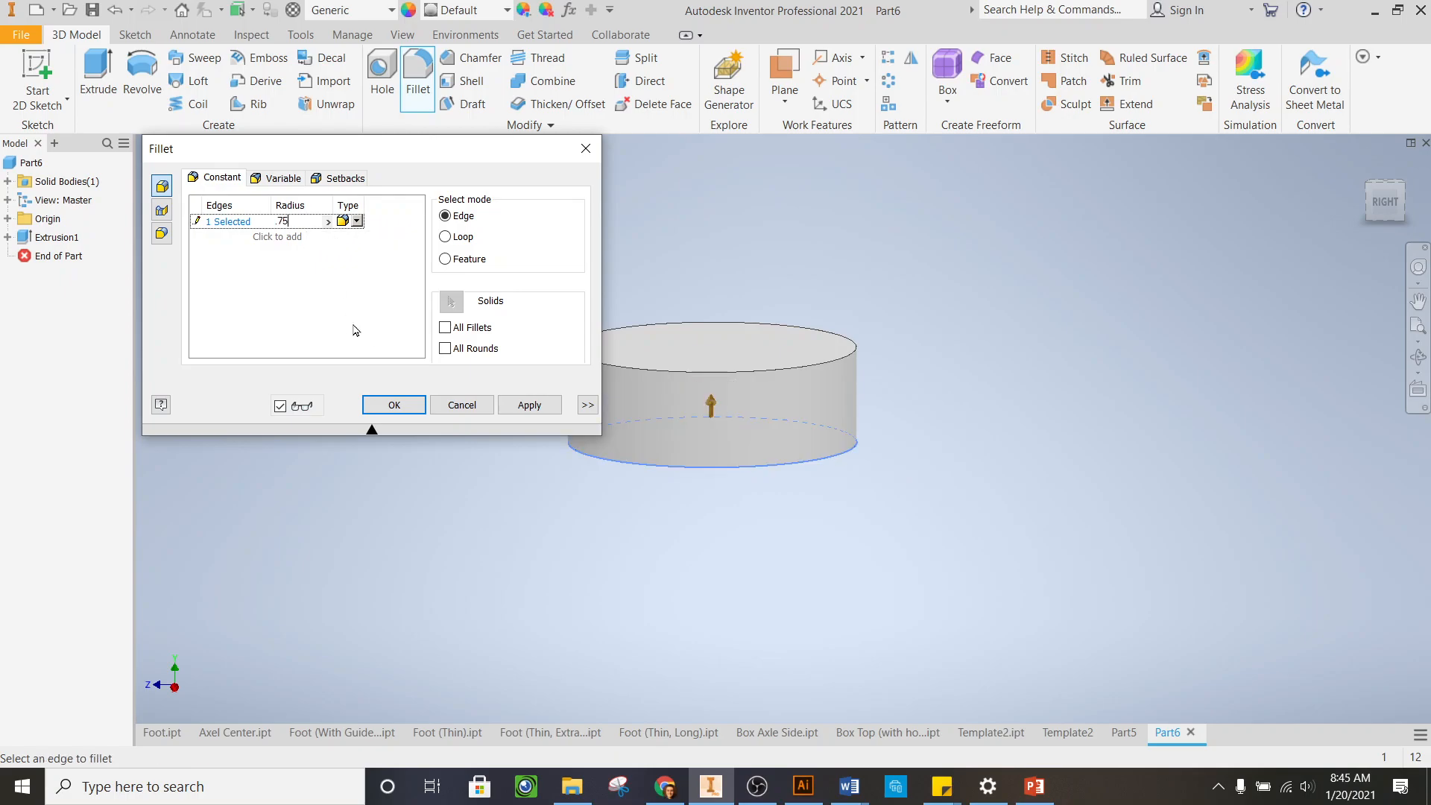
{"action": "type", "text": ".75\"d0"}
{"action": "key", "text": "BackSpace"}
{"action": "type", "text": "1"}
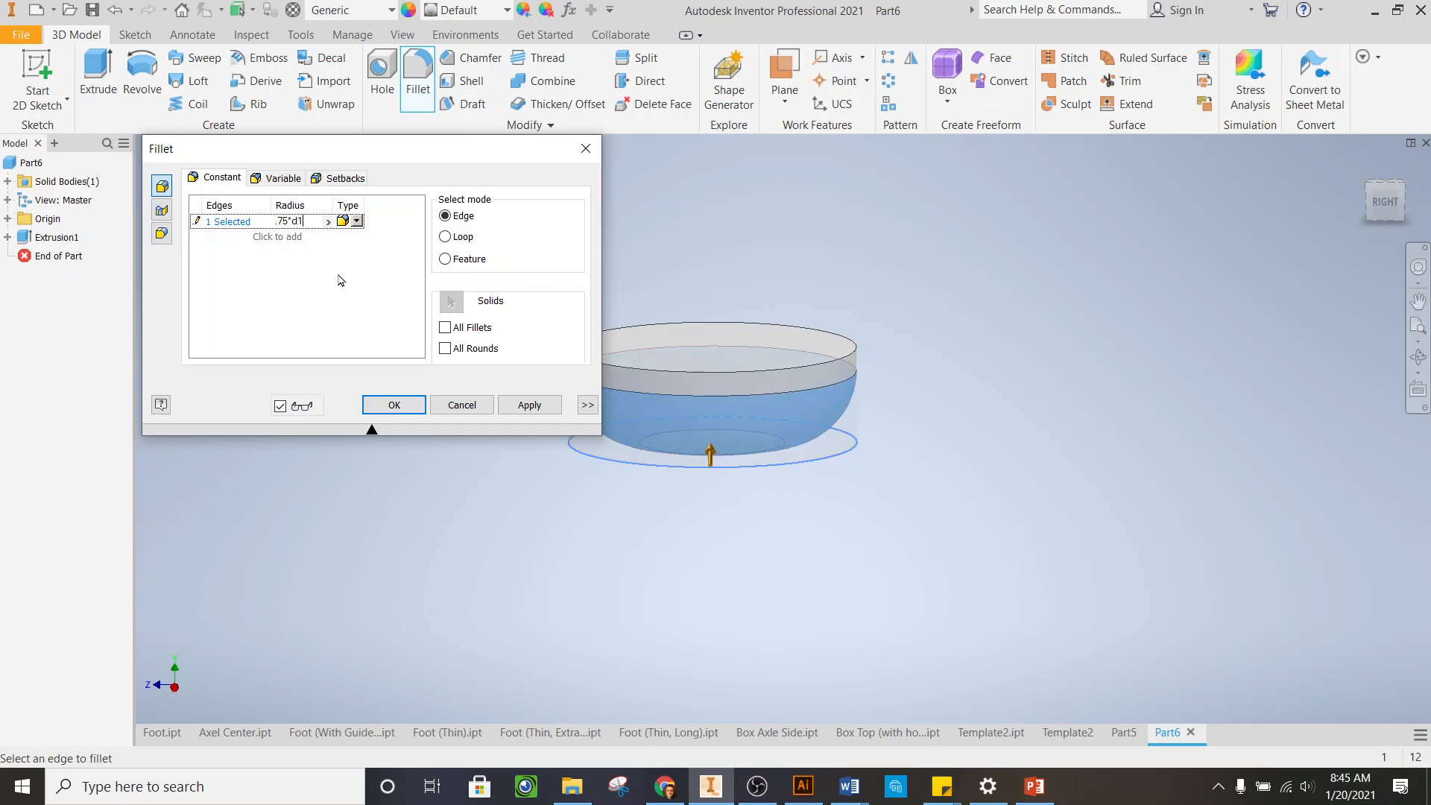
{"action": "key", "text": "BackSpace"}
{"action": "type", "text": "0"}
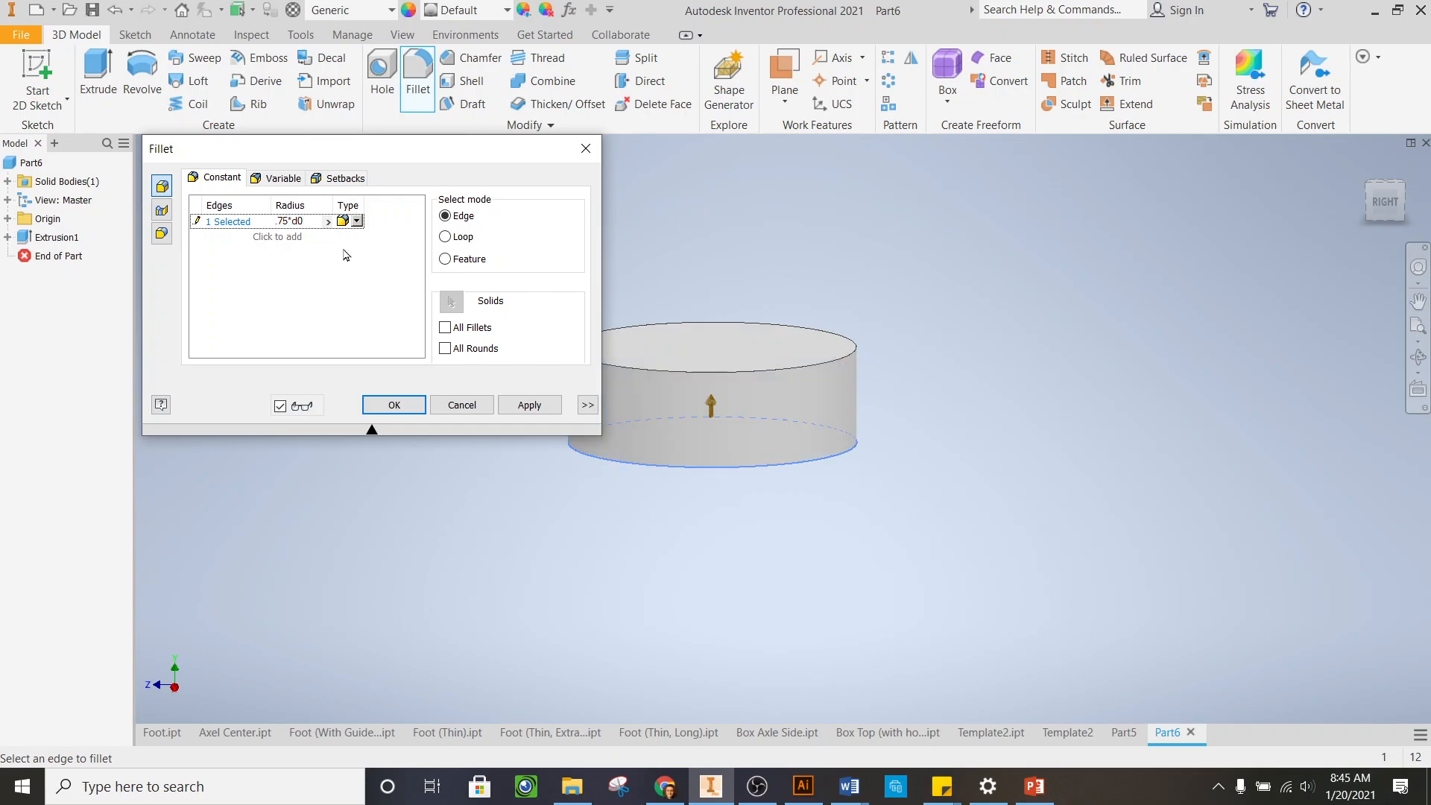
{"action": "key", "text": "BackSpace"}
{"action": "type", "text": "1"}
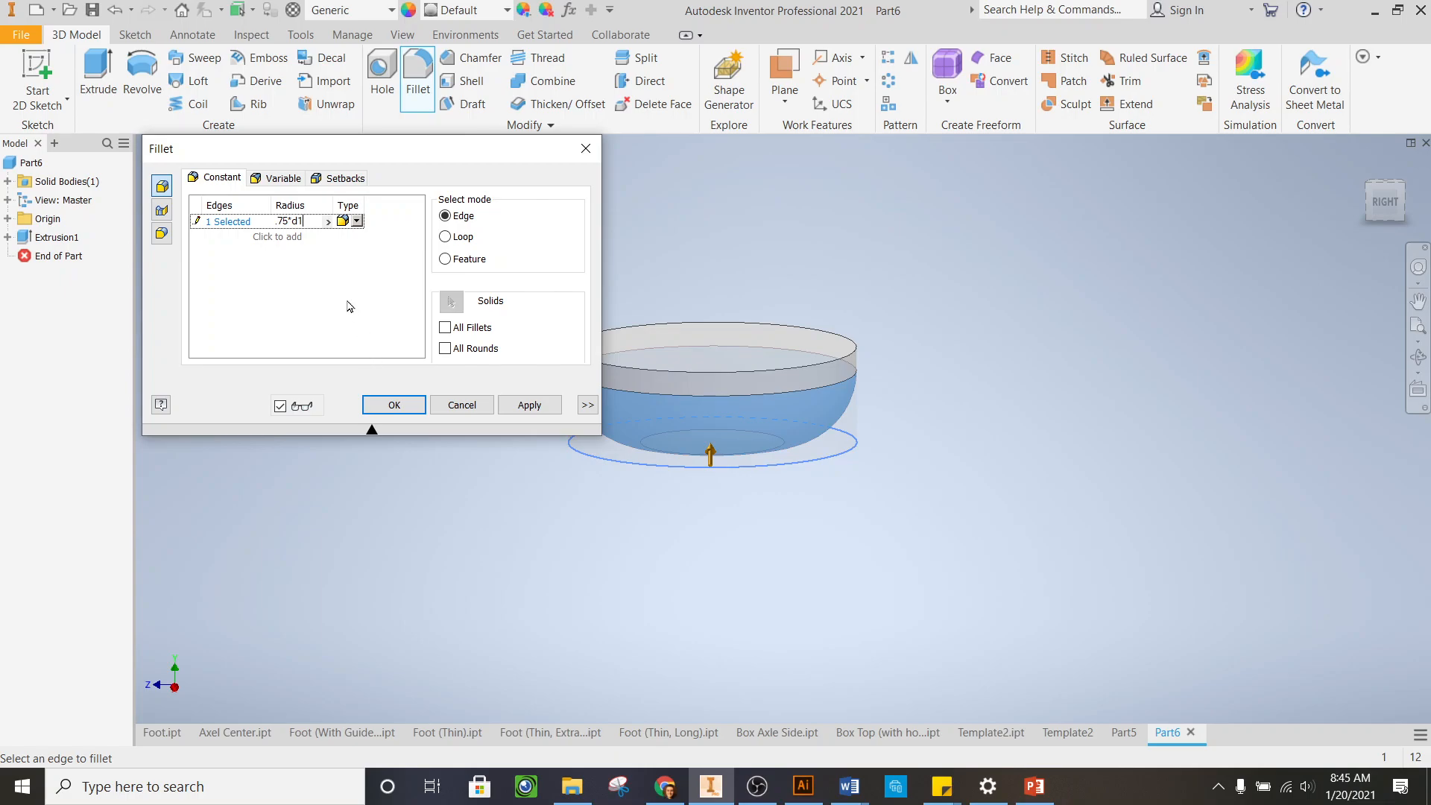
{"action": "left_click", "coordinate": [393, 405]}
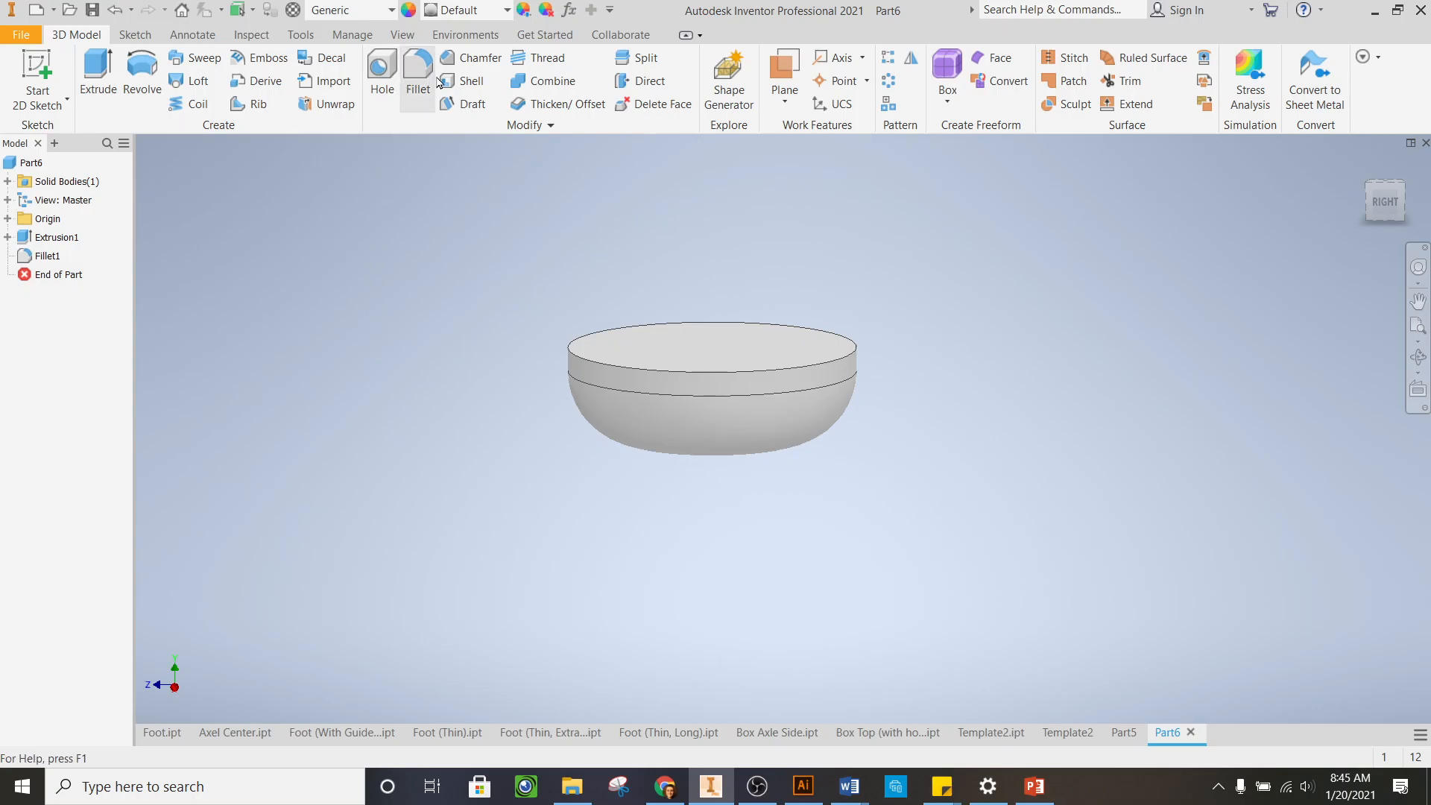
Shell the solid with its top face removed and a wall thickness of 0.25 in
{"action": "left_click", "coordinate": [466, 81]}
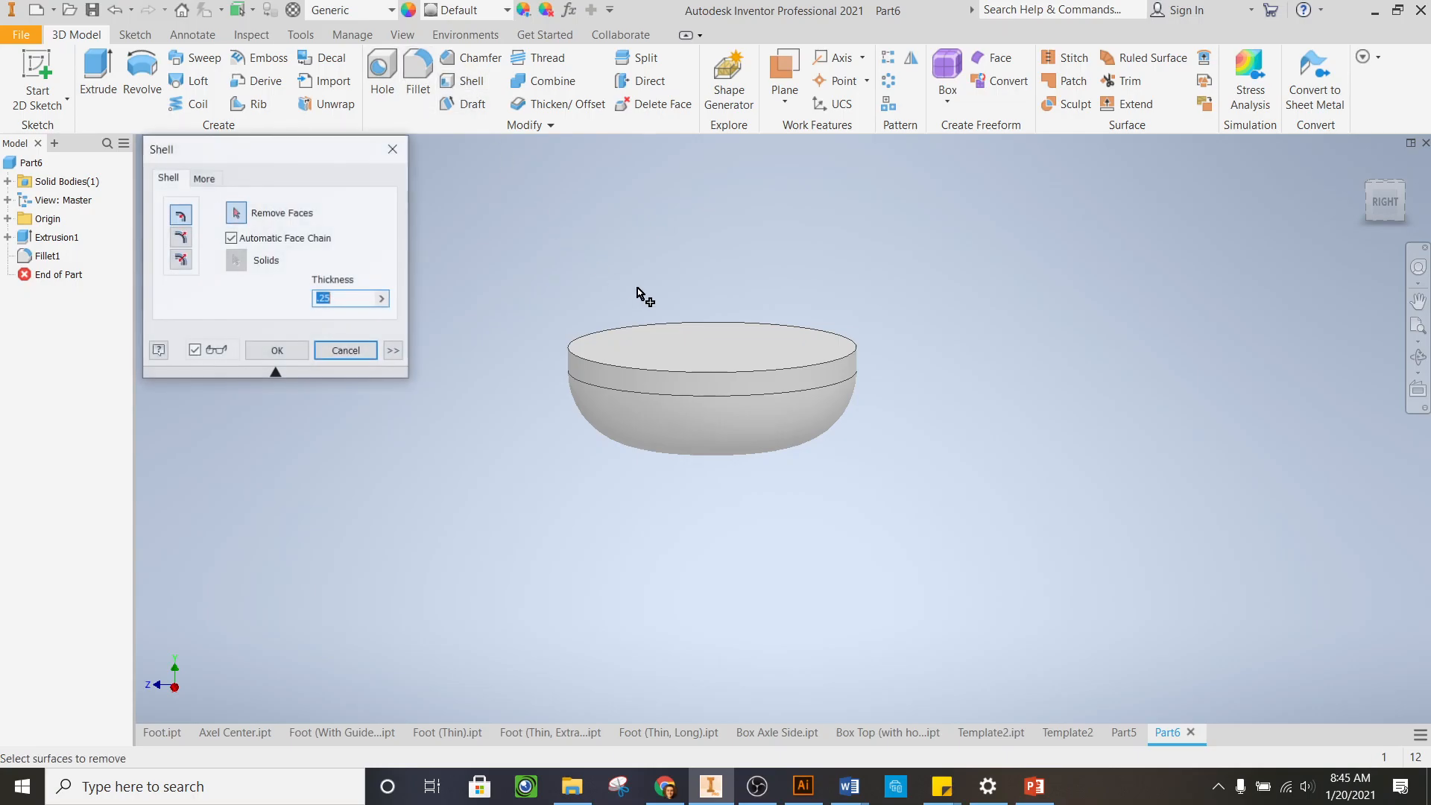
{"action": "left_click", "coordinate": [723, 347]}
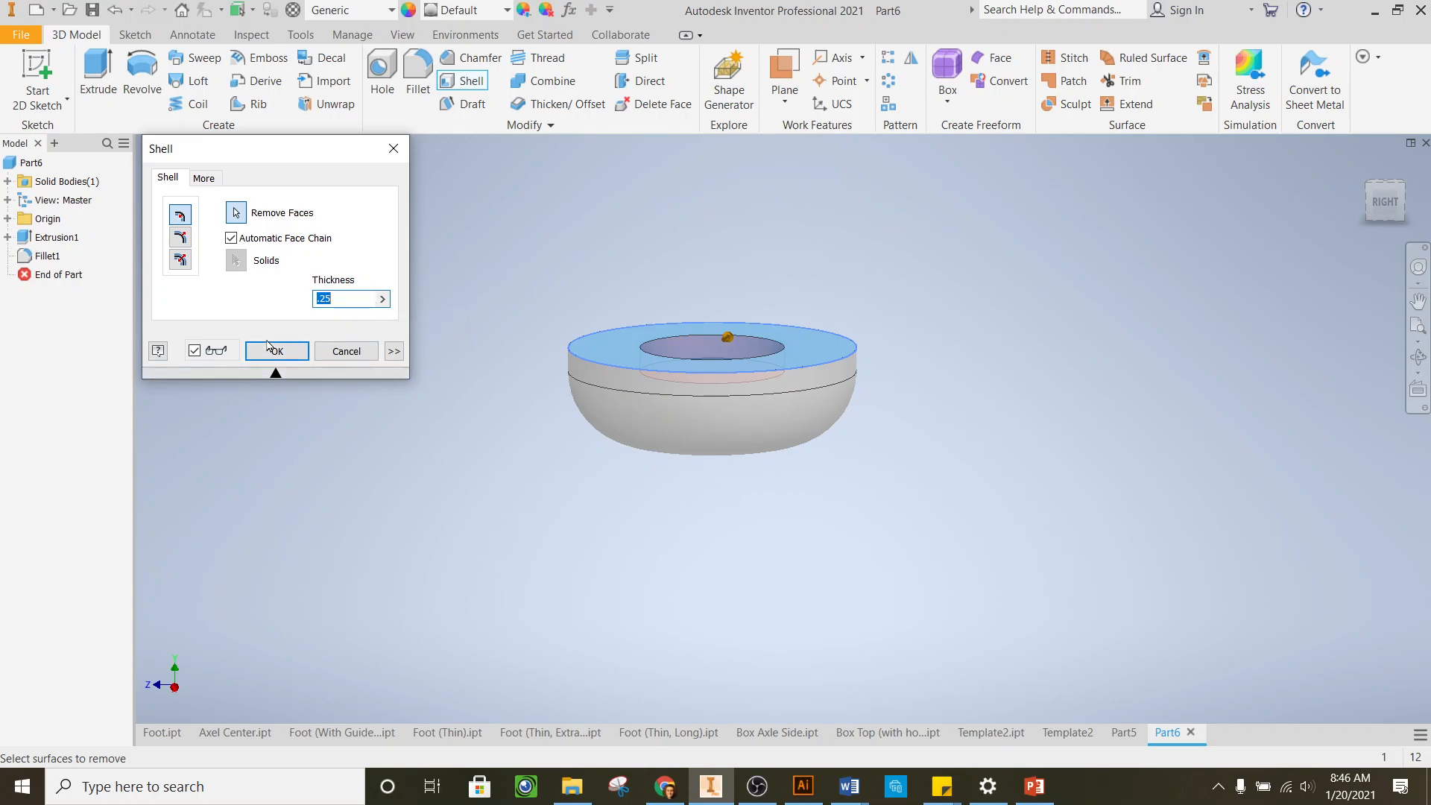
{"action": "left_click", "coordinate": [276, 349]}
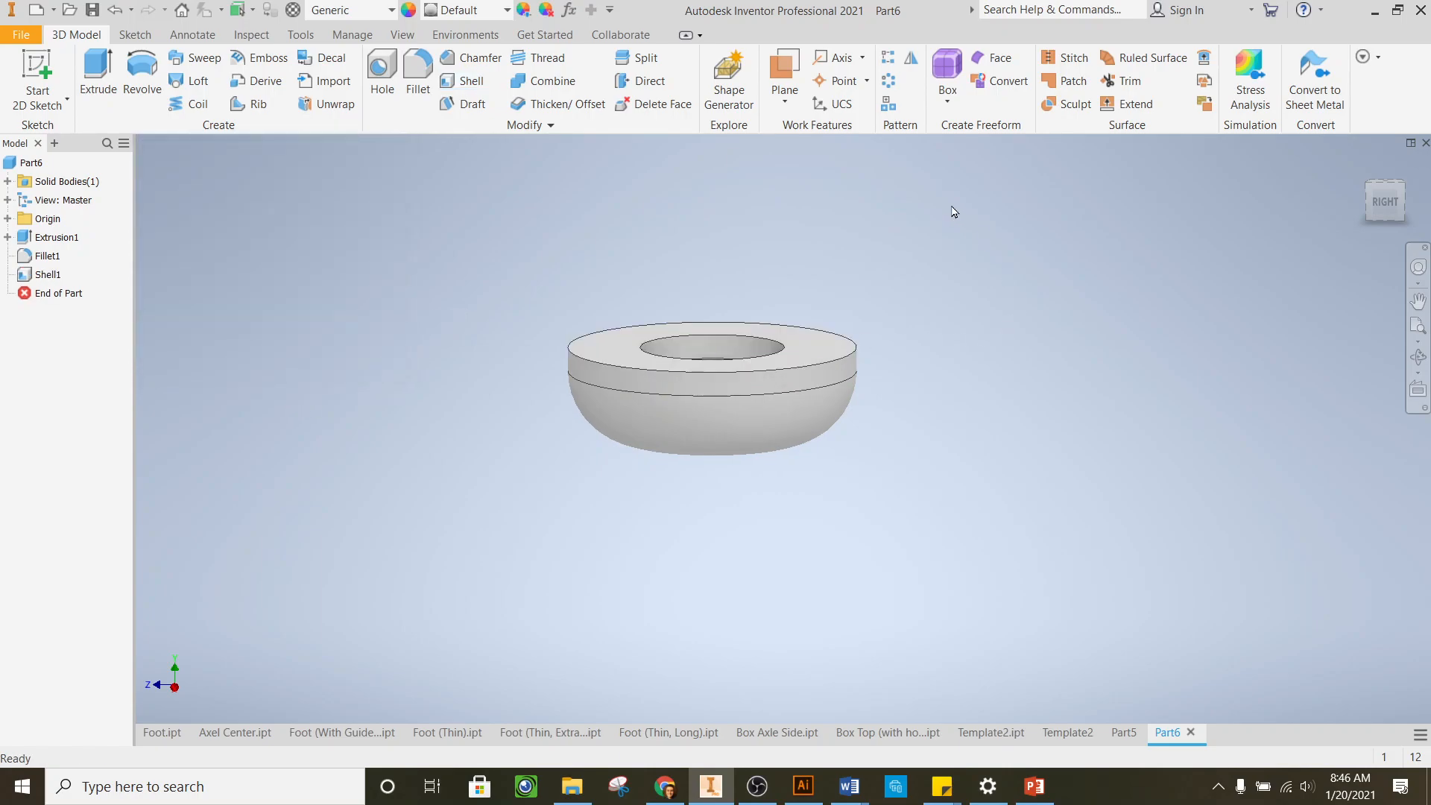
Fillet the inner and outer edges of the bowl's rim with a 0.125 in radius and inspect the rounded rim
{"action": "left_click", "coordinate": [418, 75]}
{"action": "left_click", "coordinate": [646, 347]}
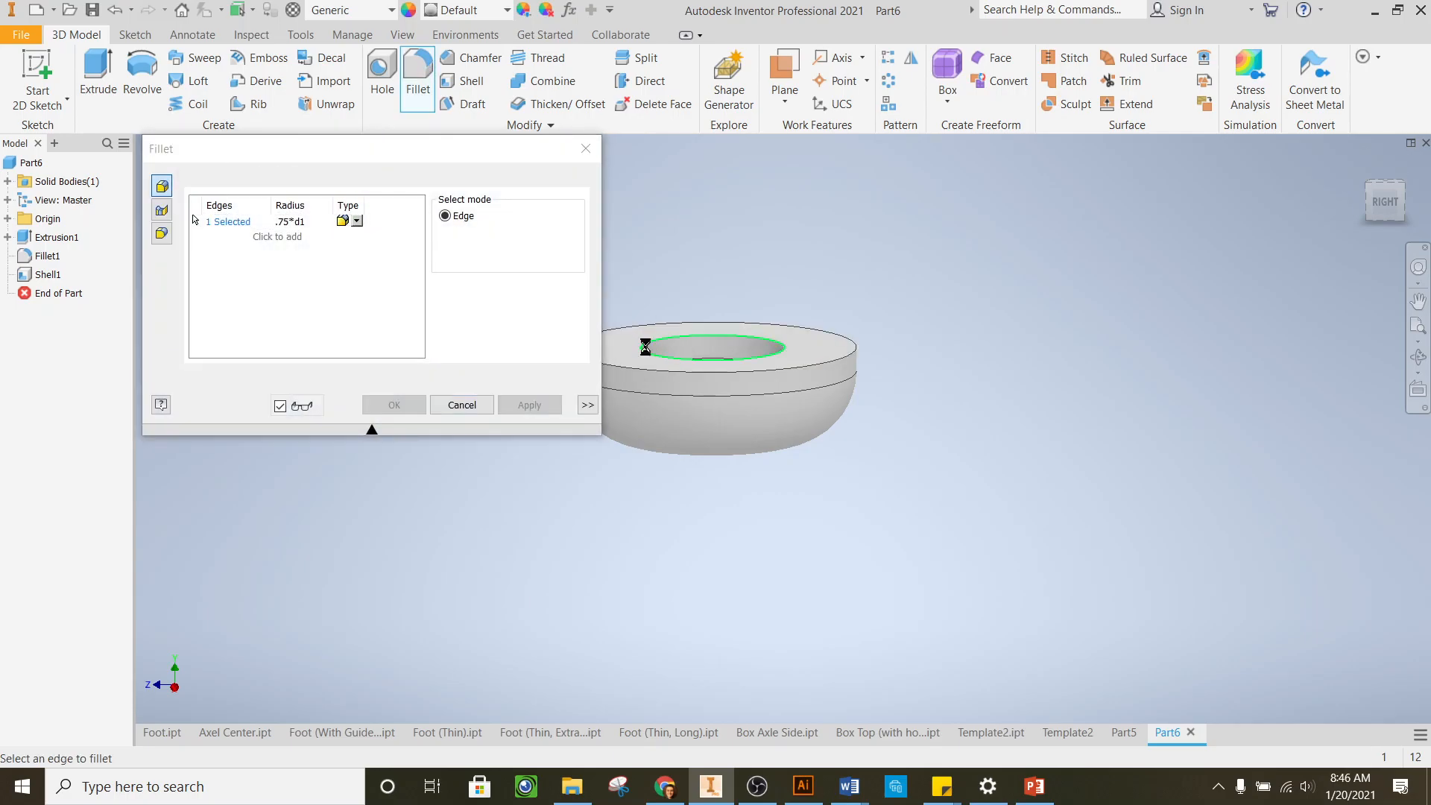
{"action": "left_click", "coordinate": [858, 357]}
{"action": "left_click", "coordinate": [301, 221]}
{"action": "type", "text": ".125"}
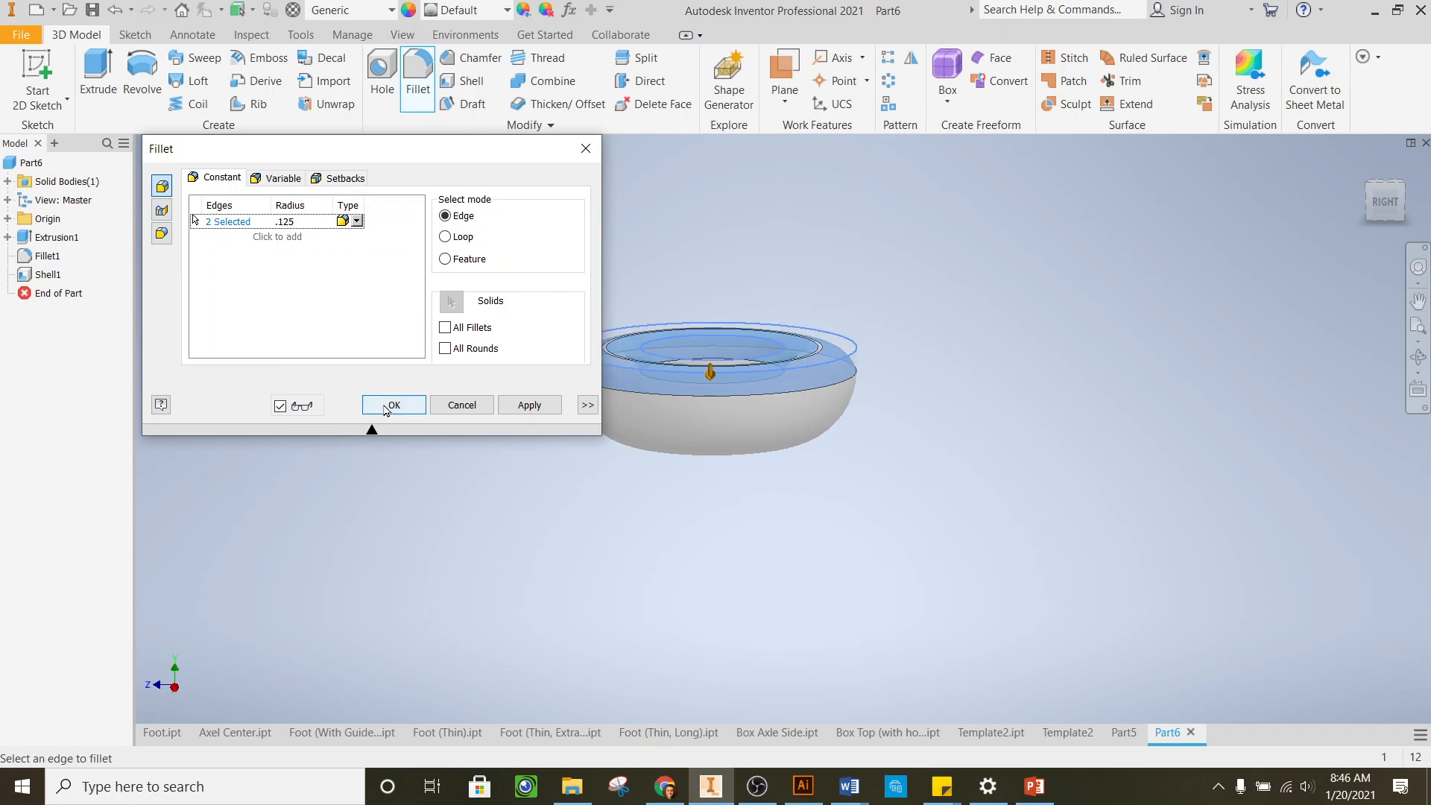
{"action": "left_click", "coordinate": [393, 405]}
{"action": "left_click", "coordinate": [1385, 190]}
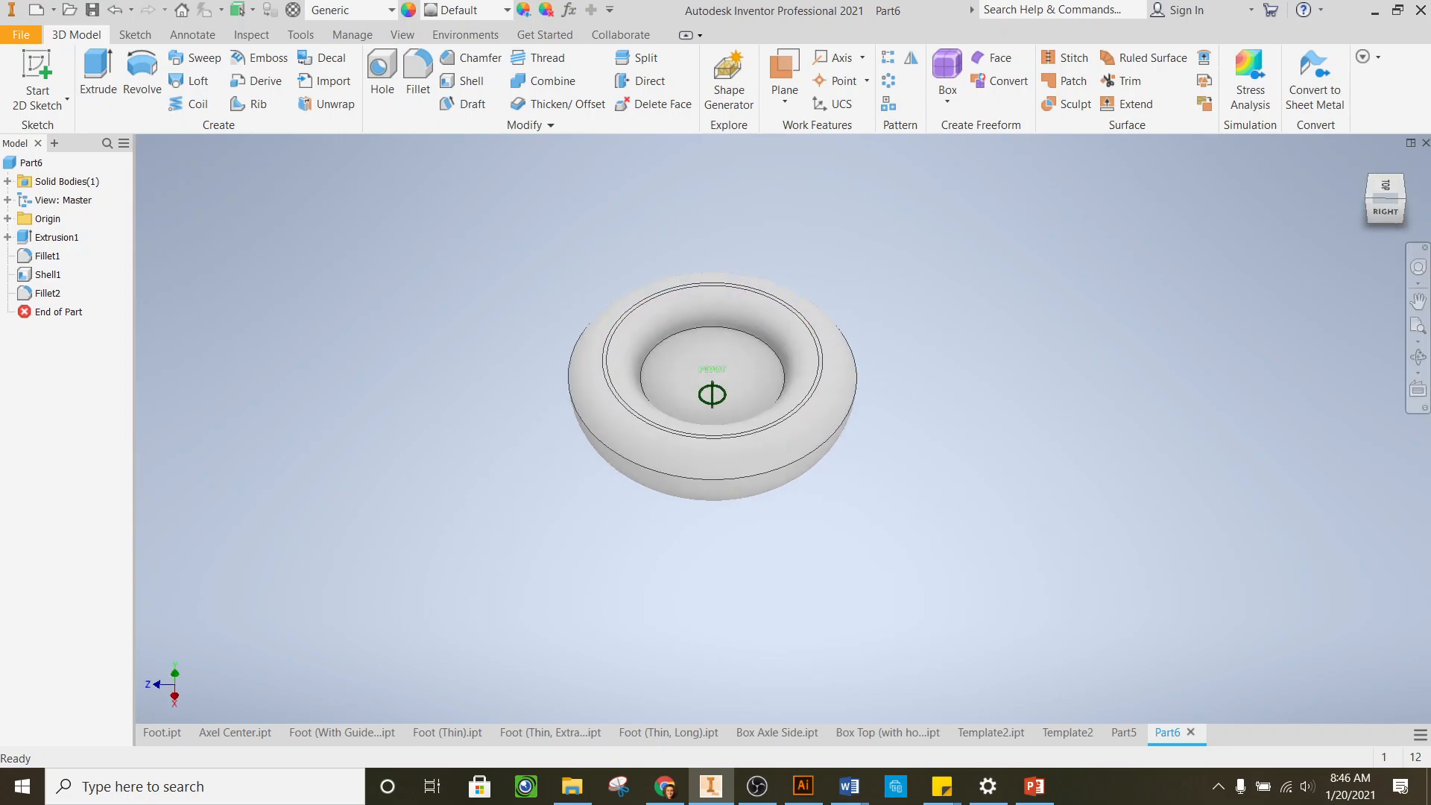
{"action": "mouse_move", "coordinate": [1385, 195]}
{"action": "left_mouse_down"}
{"action": "mouse_move", "coordinate": [1335, 204]}
{"action": "mouse_move", "coordinate": [1380, 179]}
{"action": "left_mouse_up"}
{"action": "mouse_move", "coordinate": [542, 304]}
{"action": "middle_mouse_down", "text": "shift"}
{"action": "mouse_move", "coordinate": [542, 231]}
{"action": "mouse_move", "coordinate": [542, 287]}
{"action": "middle_mouse_up", "text": "shift"}
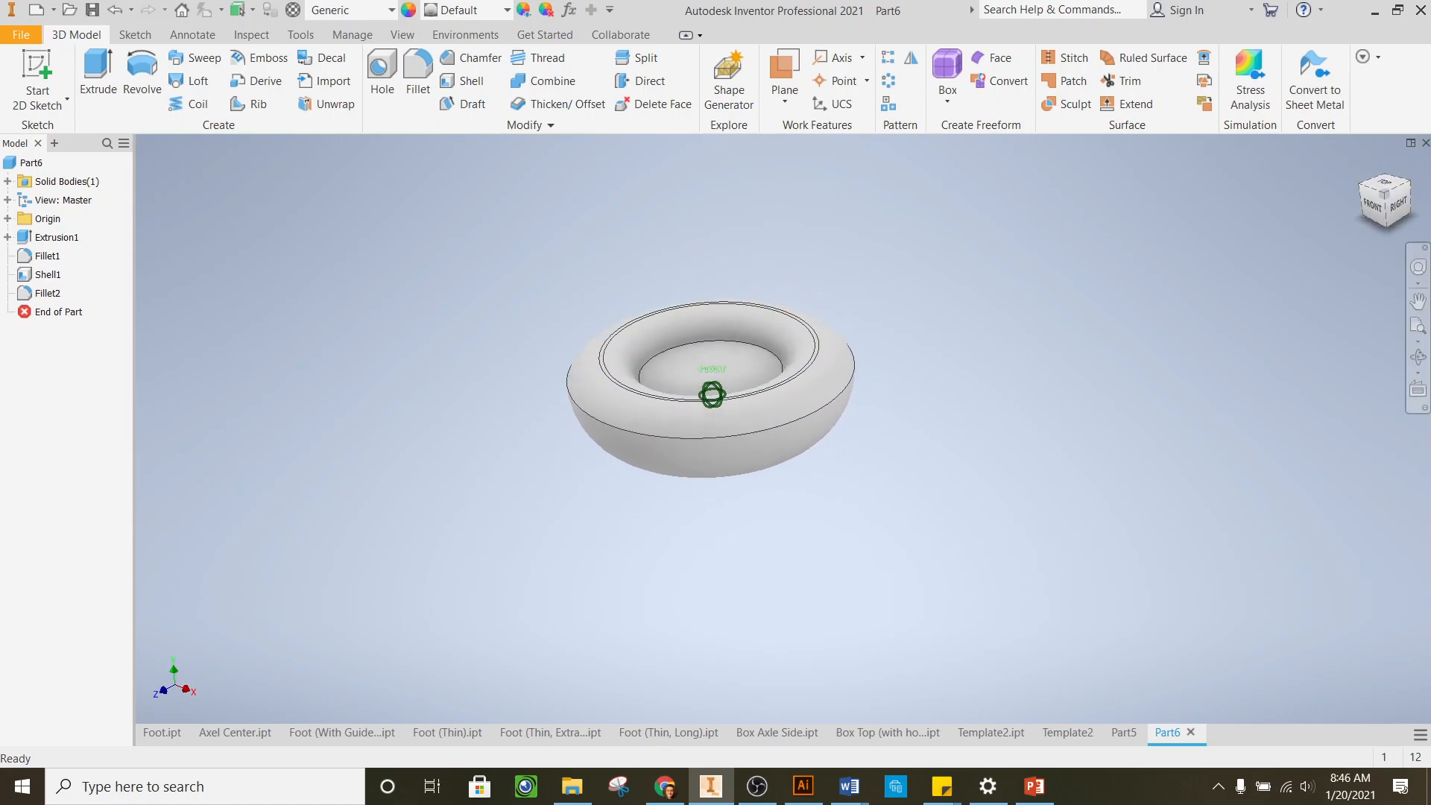
Set the bowl's diameter parameter d0 to 6 in and inspect the resized bowl from above and in the home view
{"action": "left_click", "coordinate": [569, 10]}
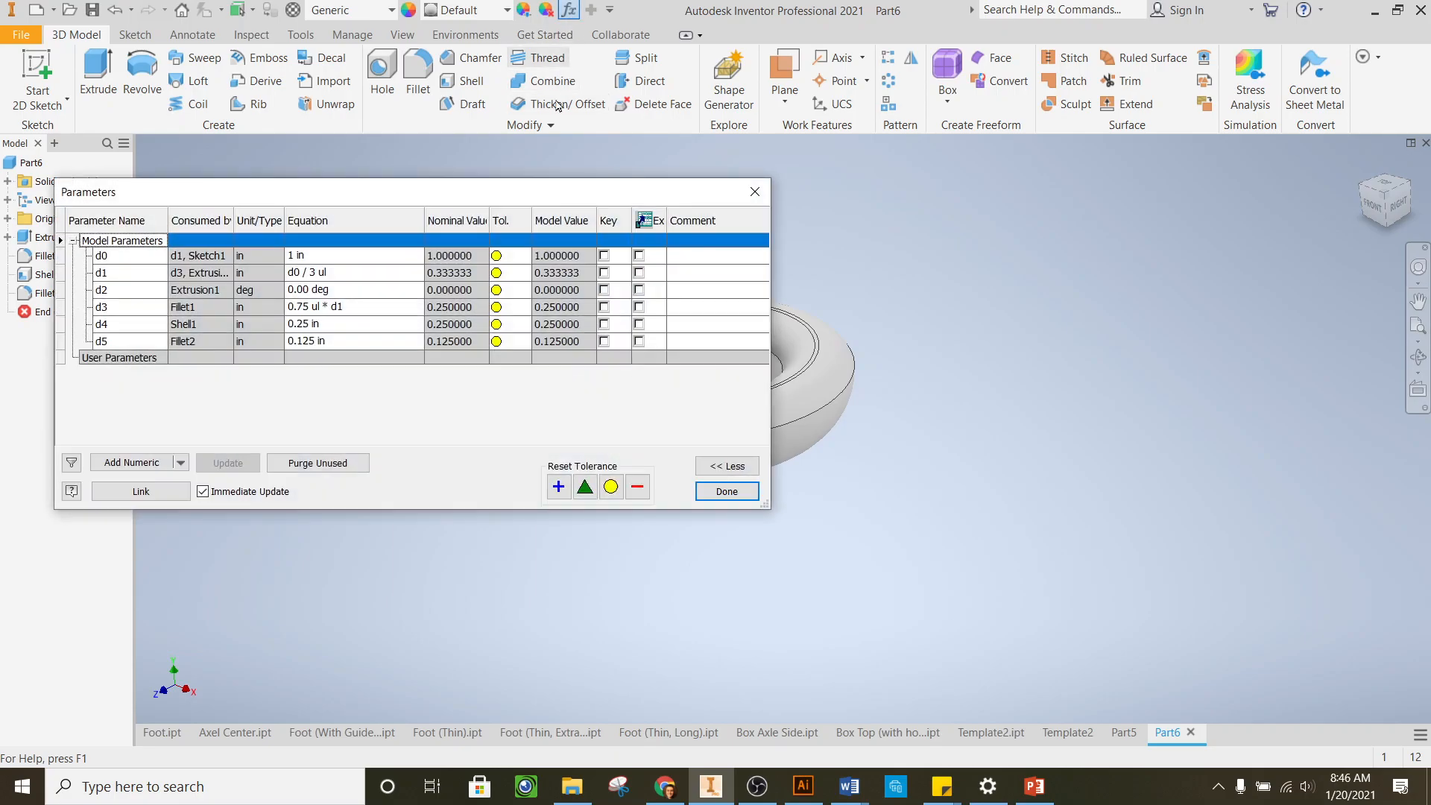
{"action": "left_click", "coordinate": [303, 255]}
{"action": "type", "text": "6 in"}
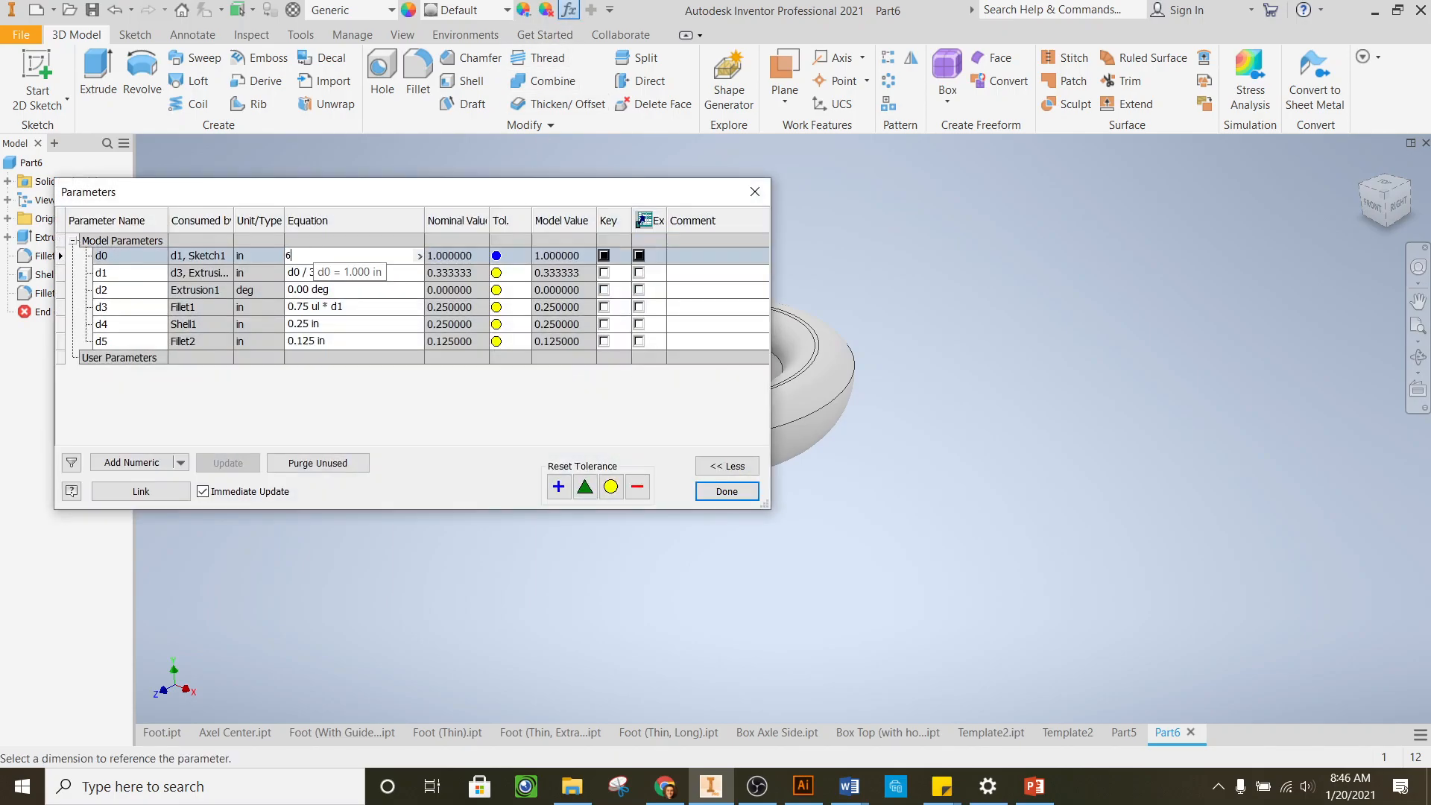
{"action": "key", "text": "Return"}
{"action": "left_click", "coordinate": [727, 491]}
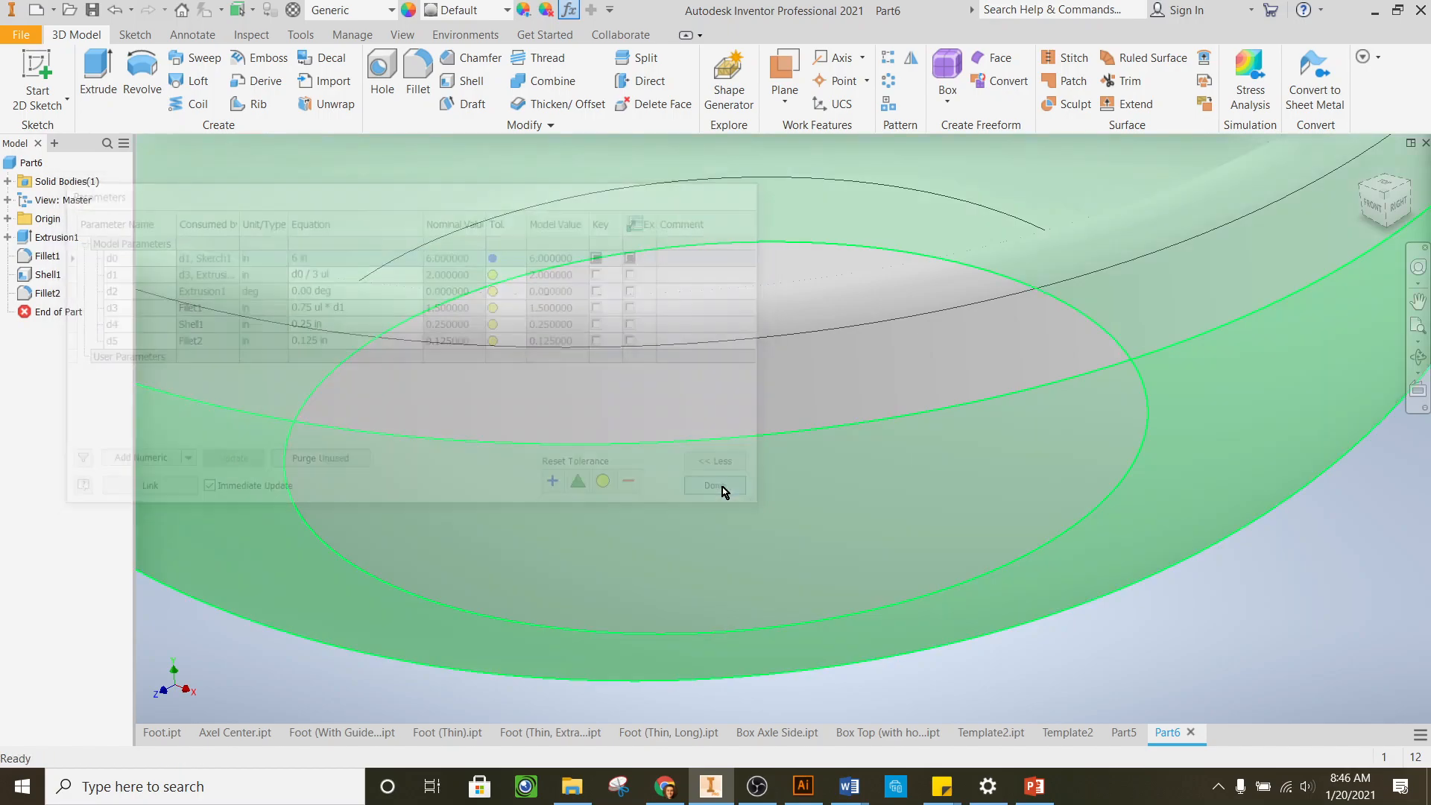
{"action": "key", "text": "Home"}
{"action": "mouse_move", "coordinate": [1380, 219]}
{"action": "left_mouse_down"}
{"action": "mouse_move", "coordinate": [1346, 200]}
{"action": "mouse_move", "coordinate": [1386, 198]}
{"action": "left_mouse_up"}
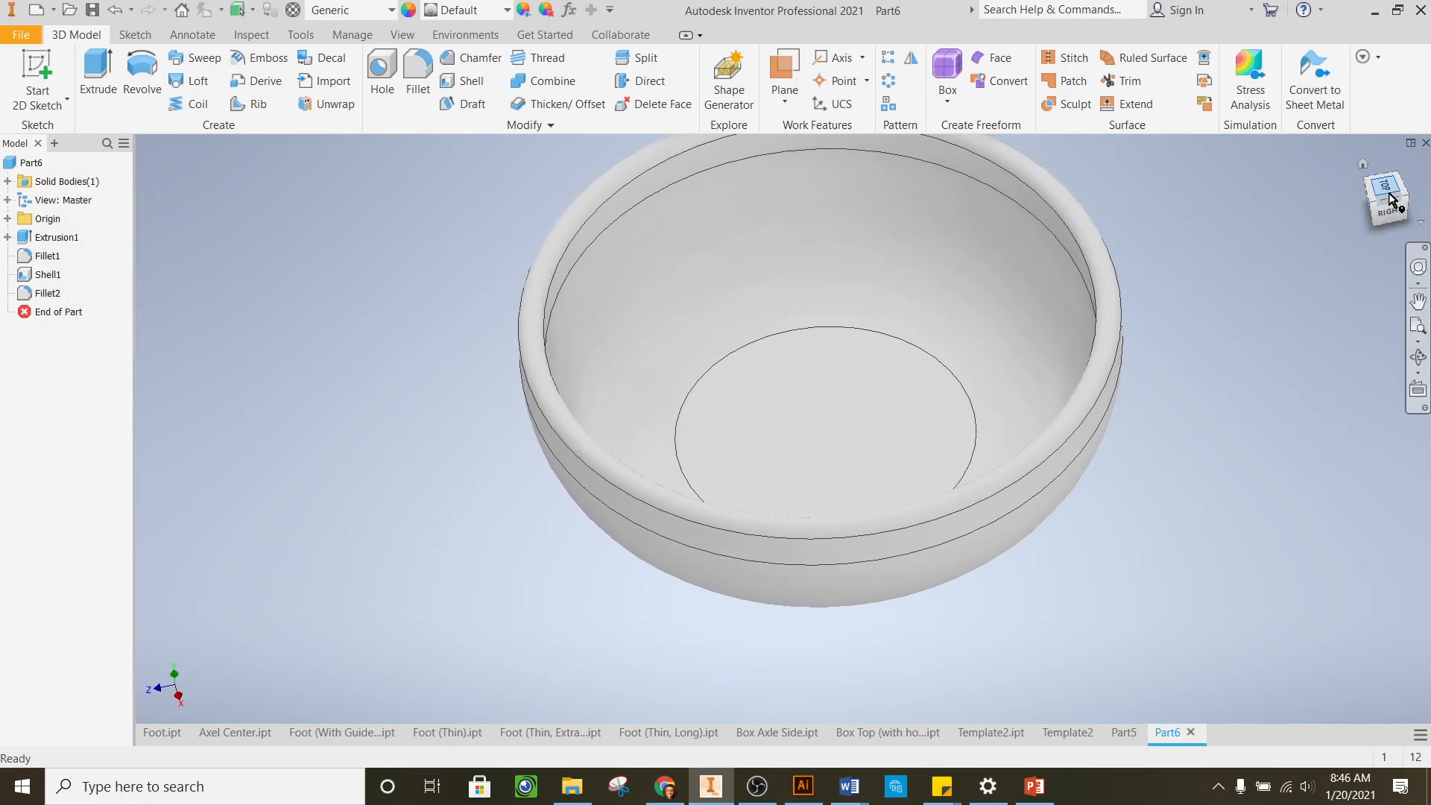
{"action": "left_click", "coordinate": [1390, 193]}
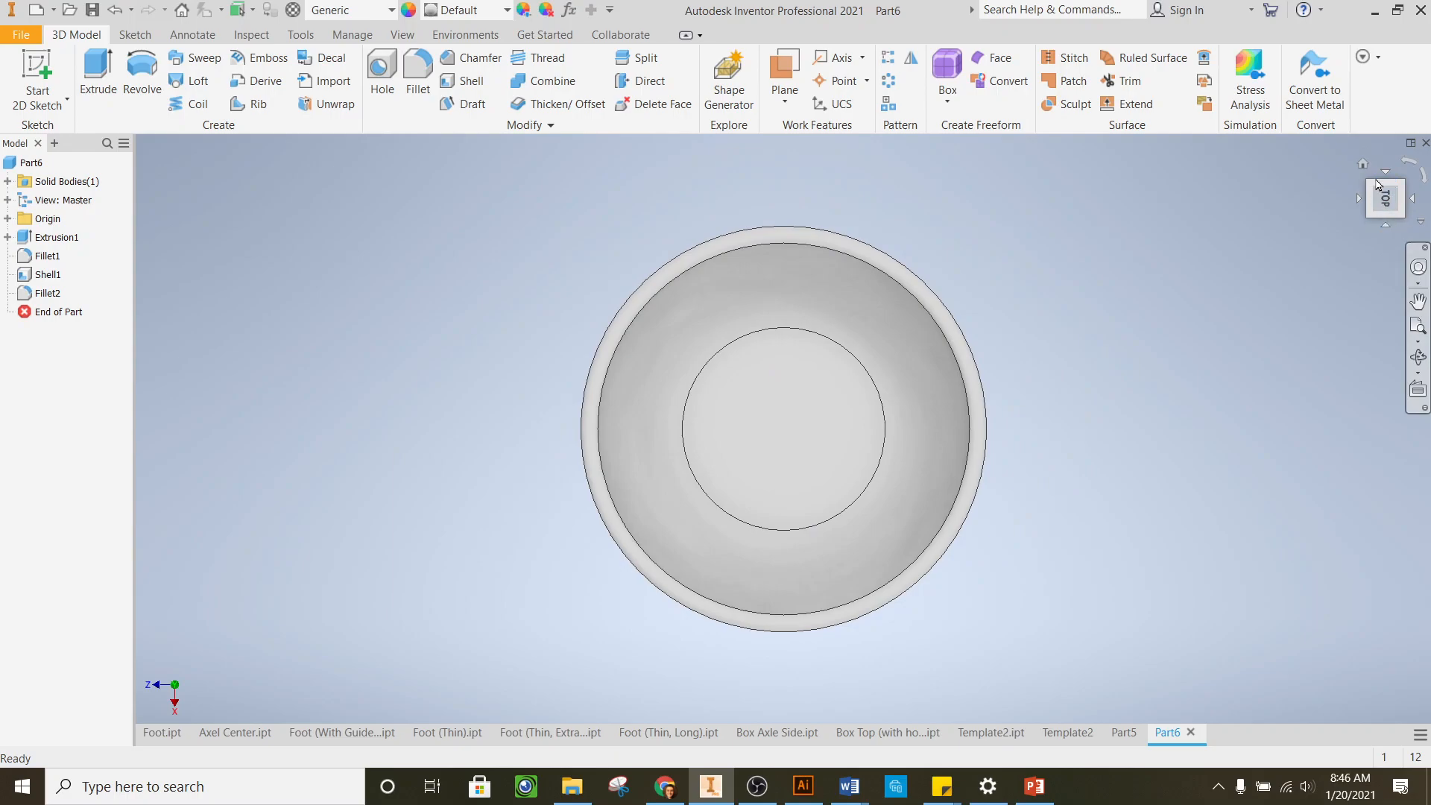
{"action": "left_click", "coordinate": [1363, 163]}
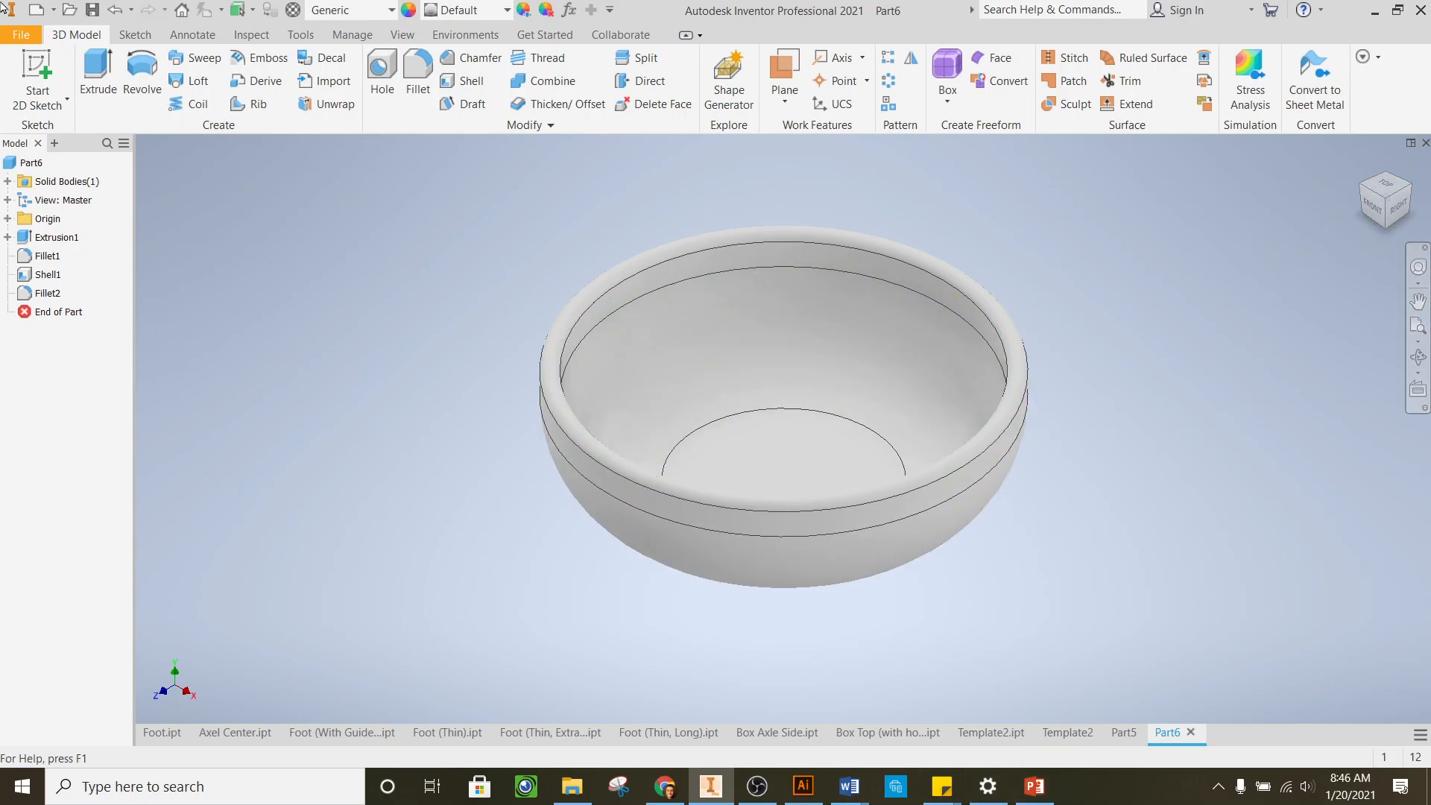
Create a new blank part file for the gear
{"action": "left_click", "coordinate": [29, 38]}
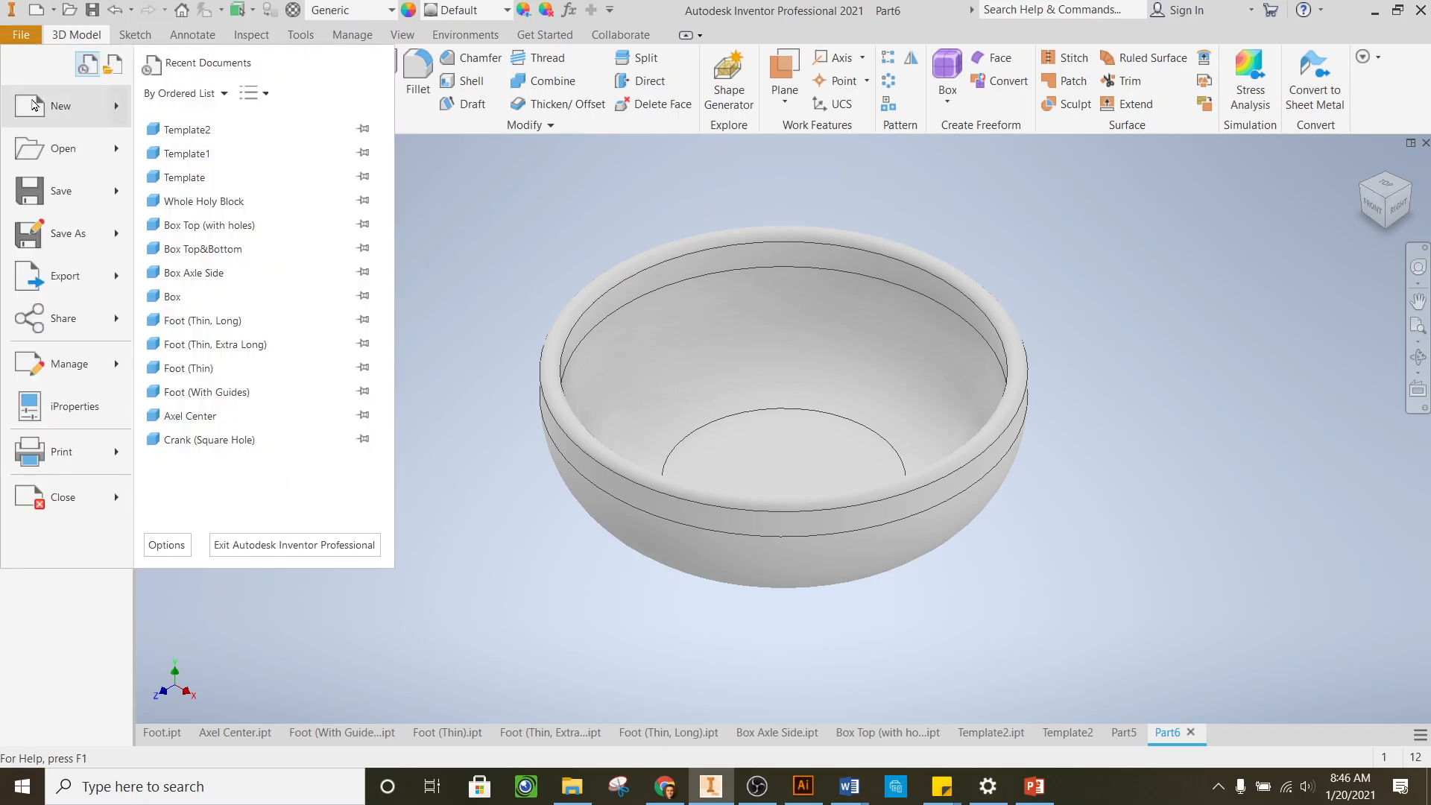
{"action": "left_click", "coordinate": [30, 99]}
{"action": "left_click", "coordinate": [807, 265]}
{"action": "left_click", "coordinate": [997, 607]}
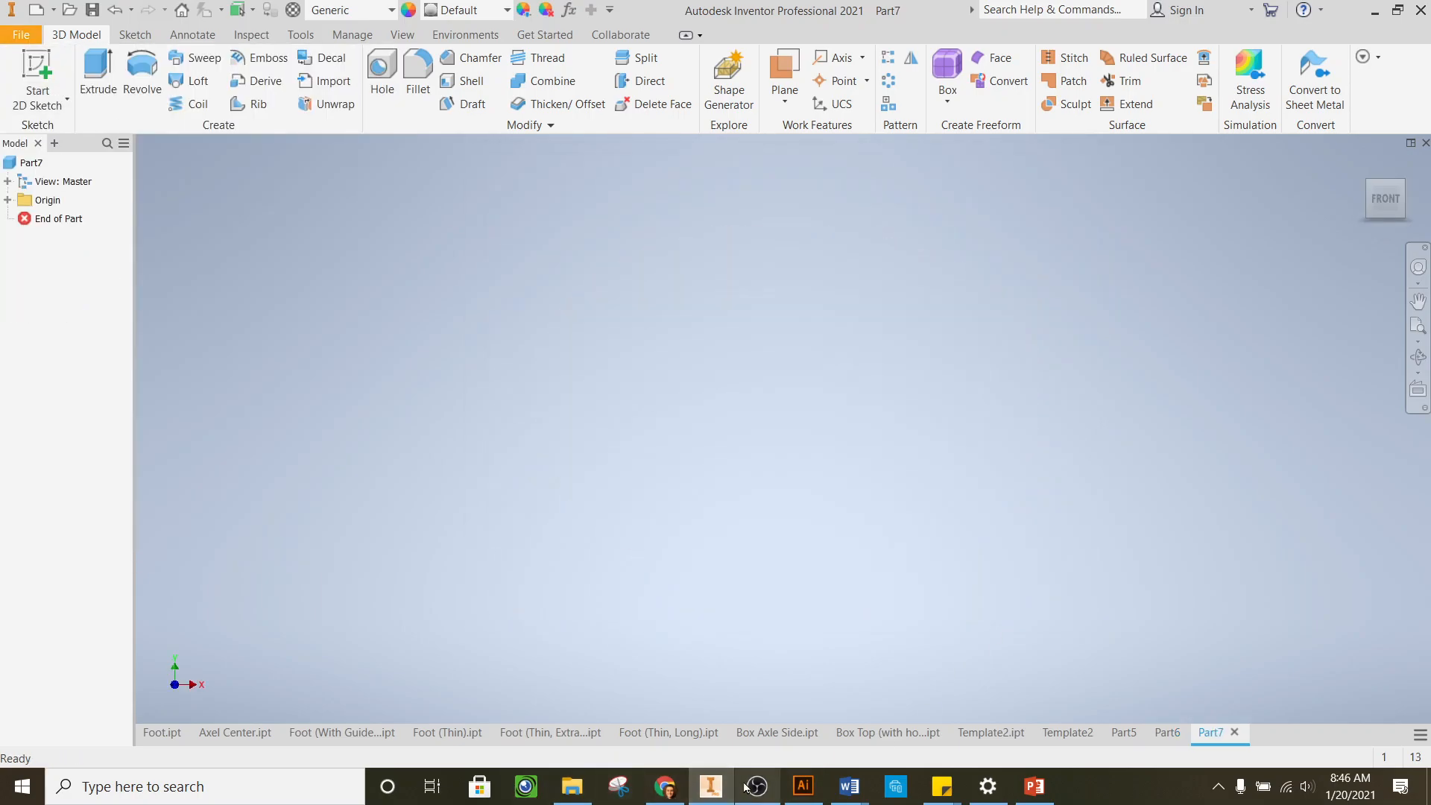
Switch to the assignment page in Chrome and review the Gear requirements and the example gear pictures
{"action": "left_click", "coordinate": [803, 787]}
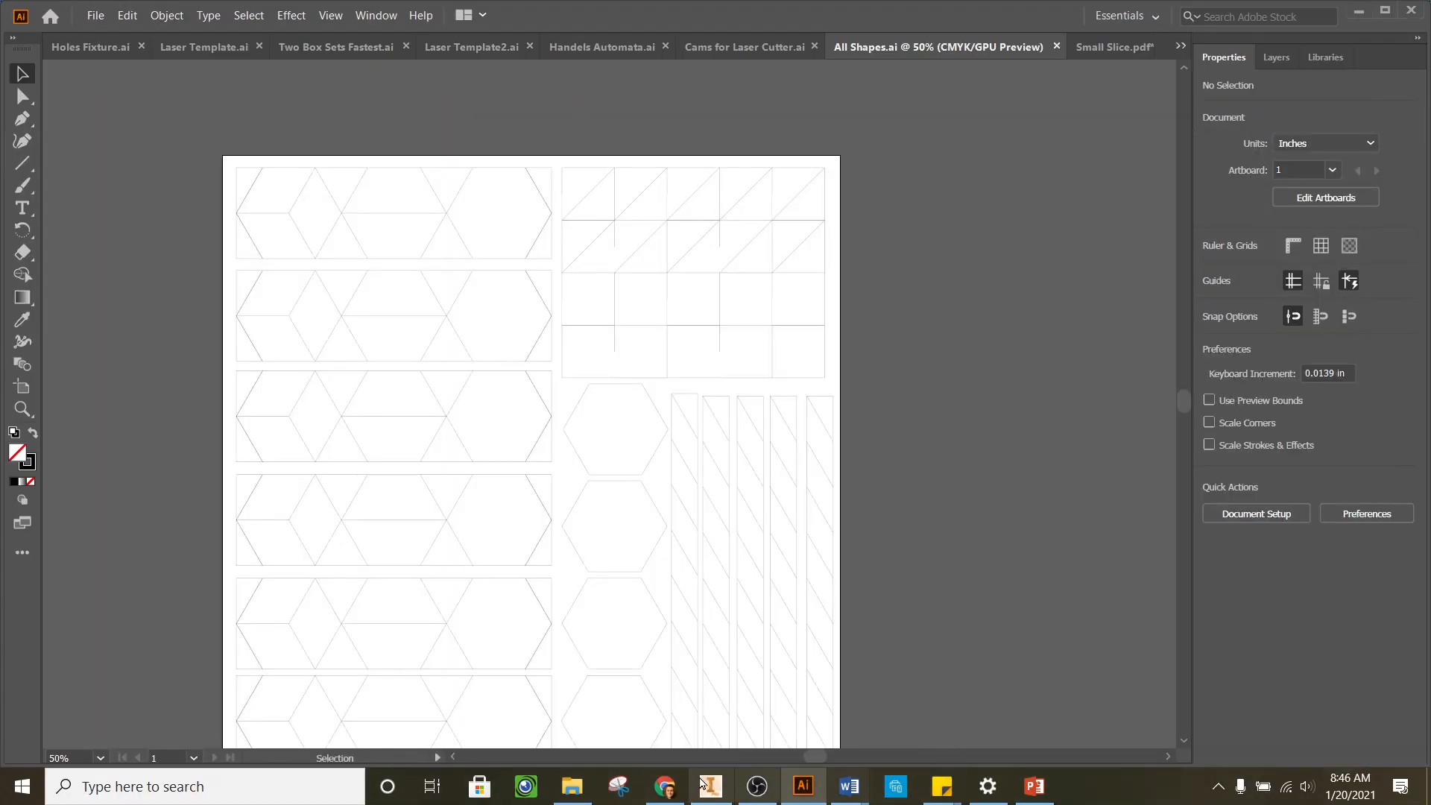
{"action": "left_click", "coordinate": [665, 787]}
{"action": "left_click", "coordinate": [850, 501]}
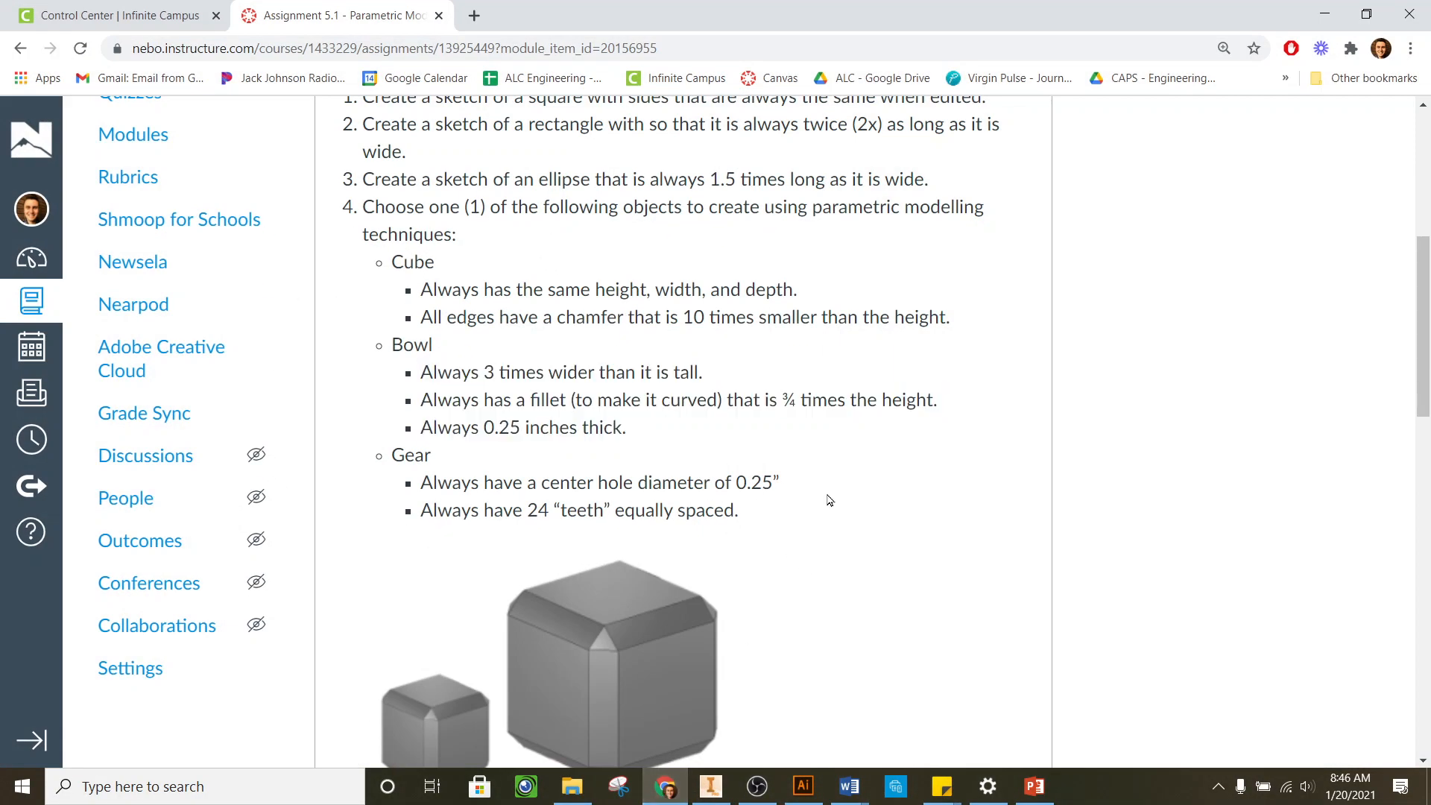
{"action": "left_click_drag", "start_coordinate": [776, 512], "coordinate": [397, 495]}
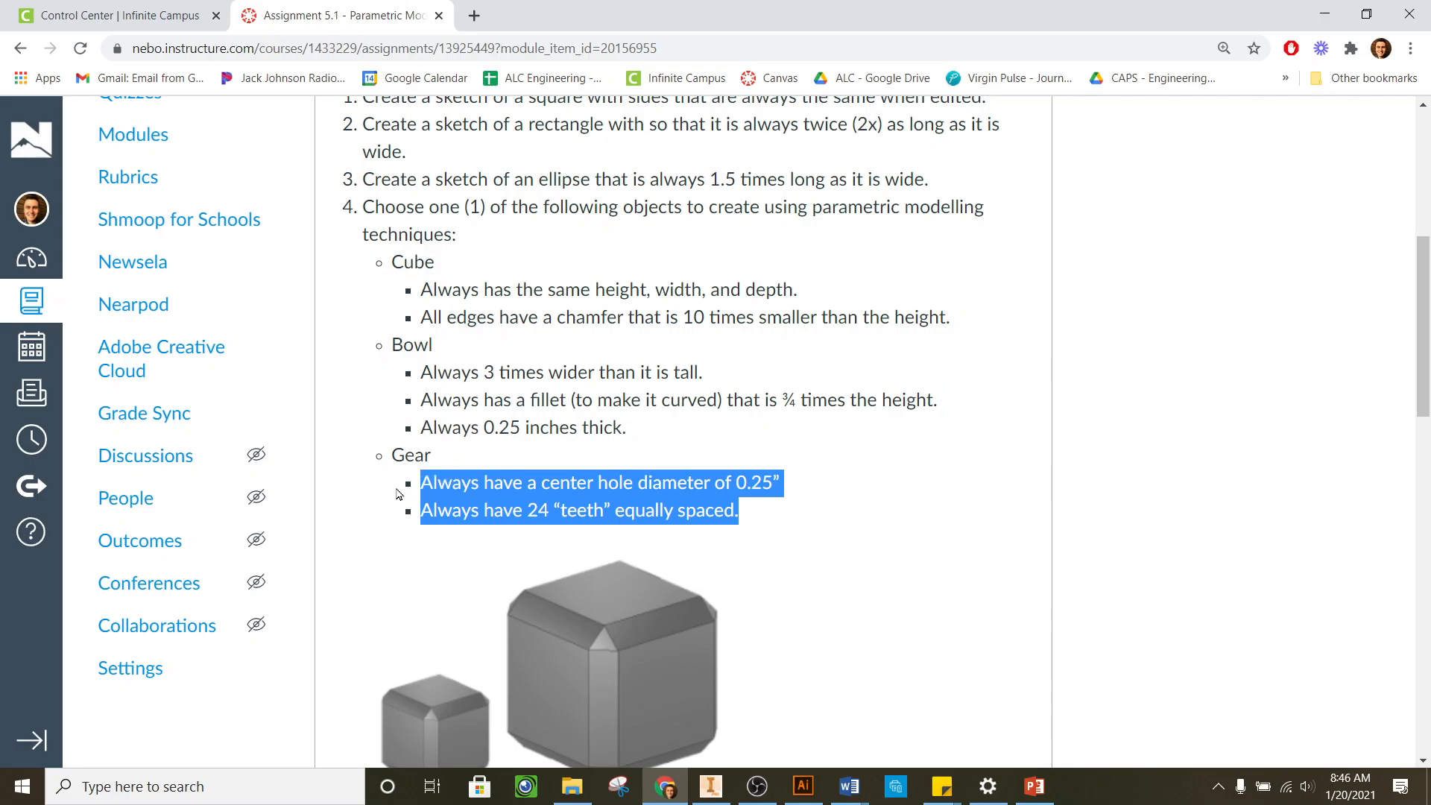
{"action": "scroll", "coordinate": [487, 478], "scroll_direction": "down", "scroll_amount": 10}
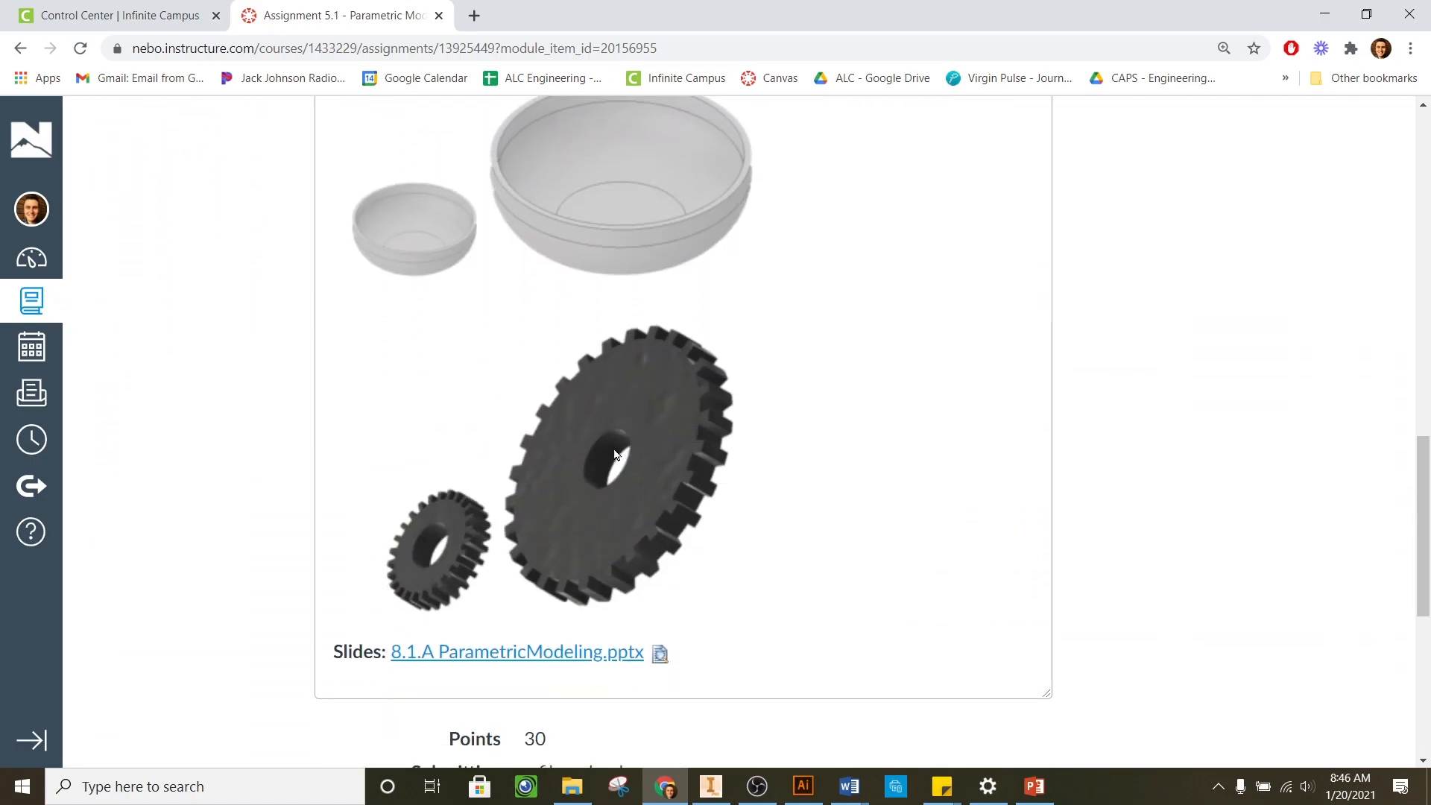
{"action": "scroll", "coordinate": [630, 446], "scroll_direction": "up", "scroll_amount": 8}
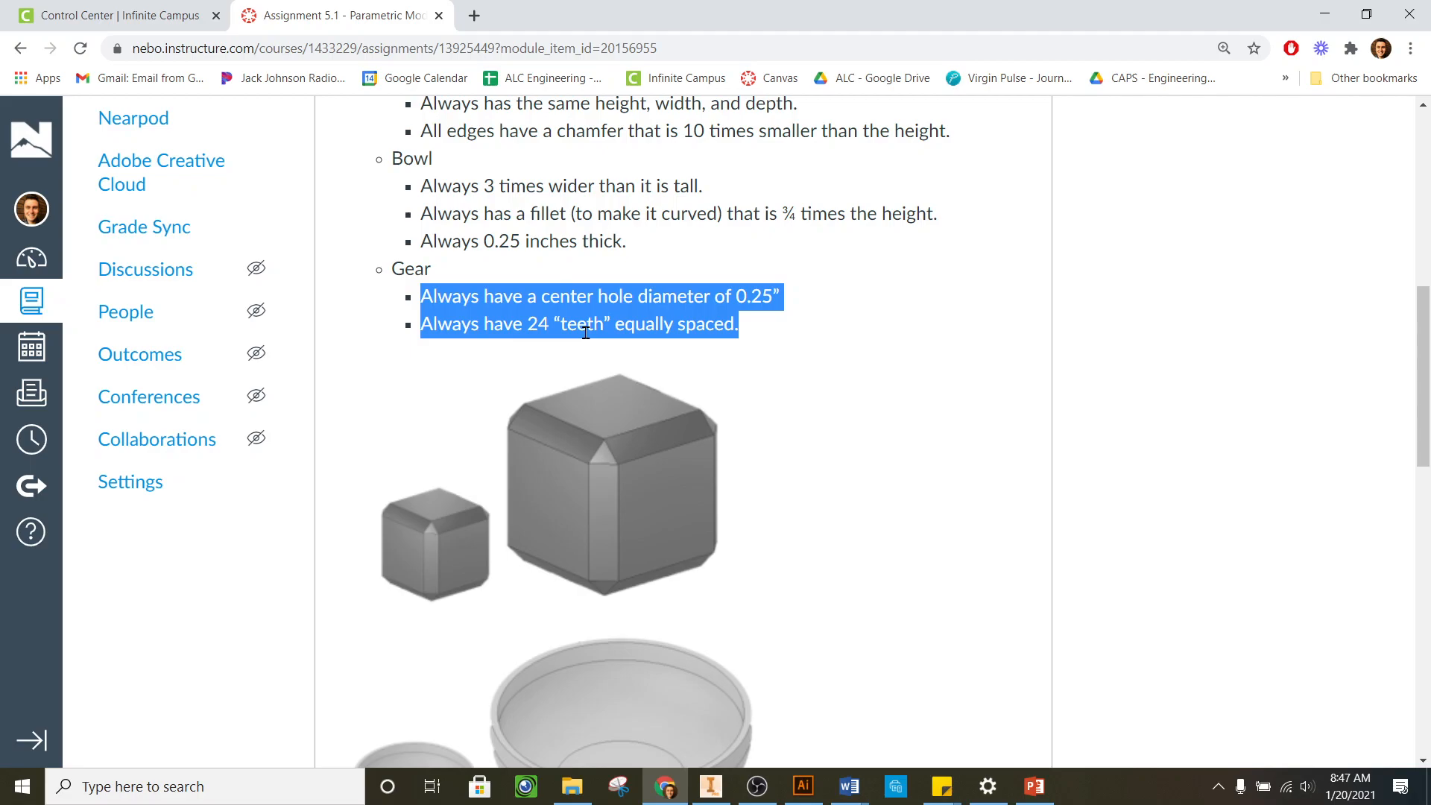
{"action": "scroll", "coordinate": [721, 304], "scroll_direction": "down", "scroll_amount": 1}
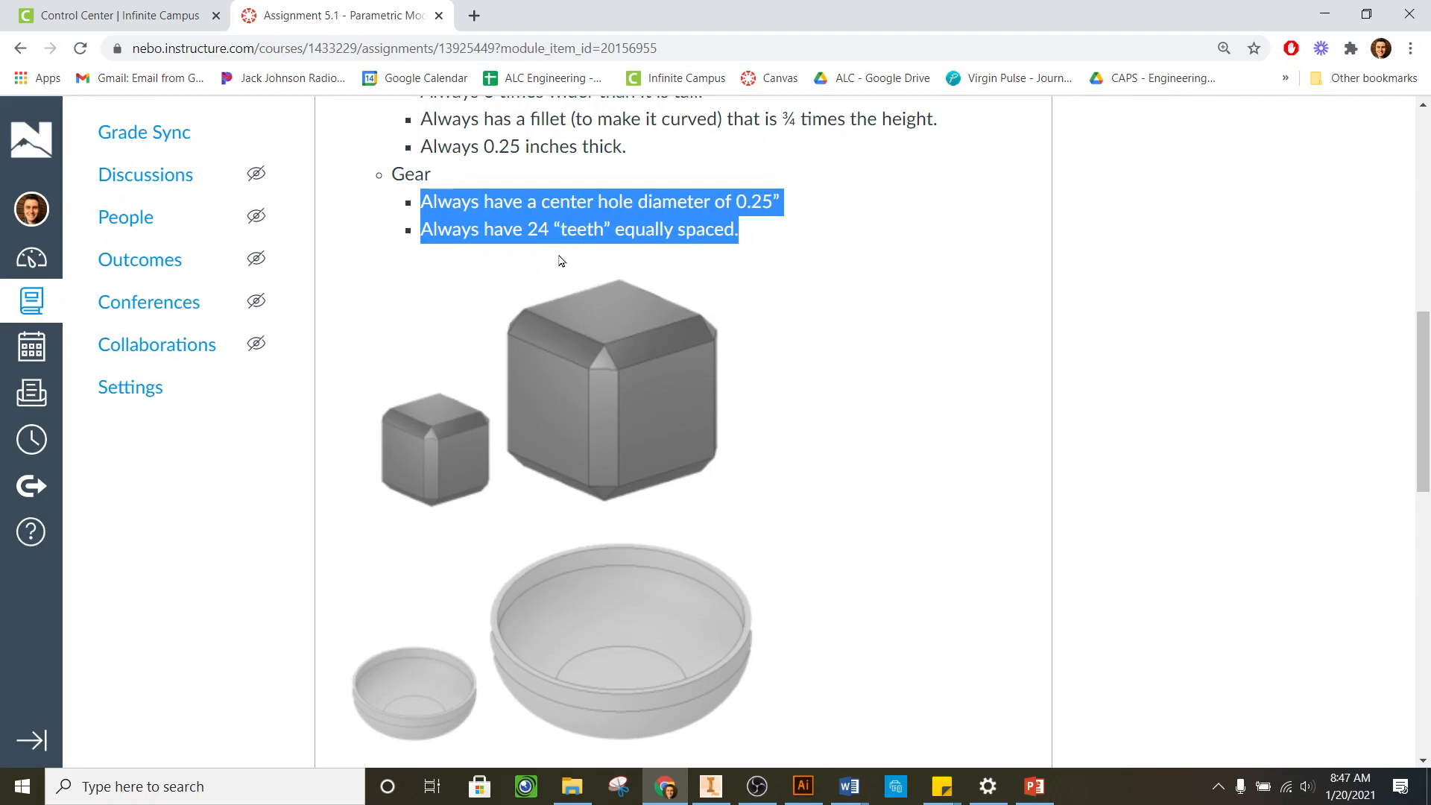
{"action": "scroll", "coordinate": [561, 260], "scroll_direction": "down", "scroll_amount": 5}
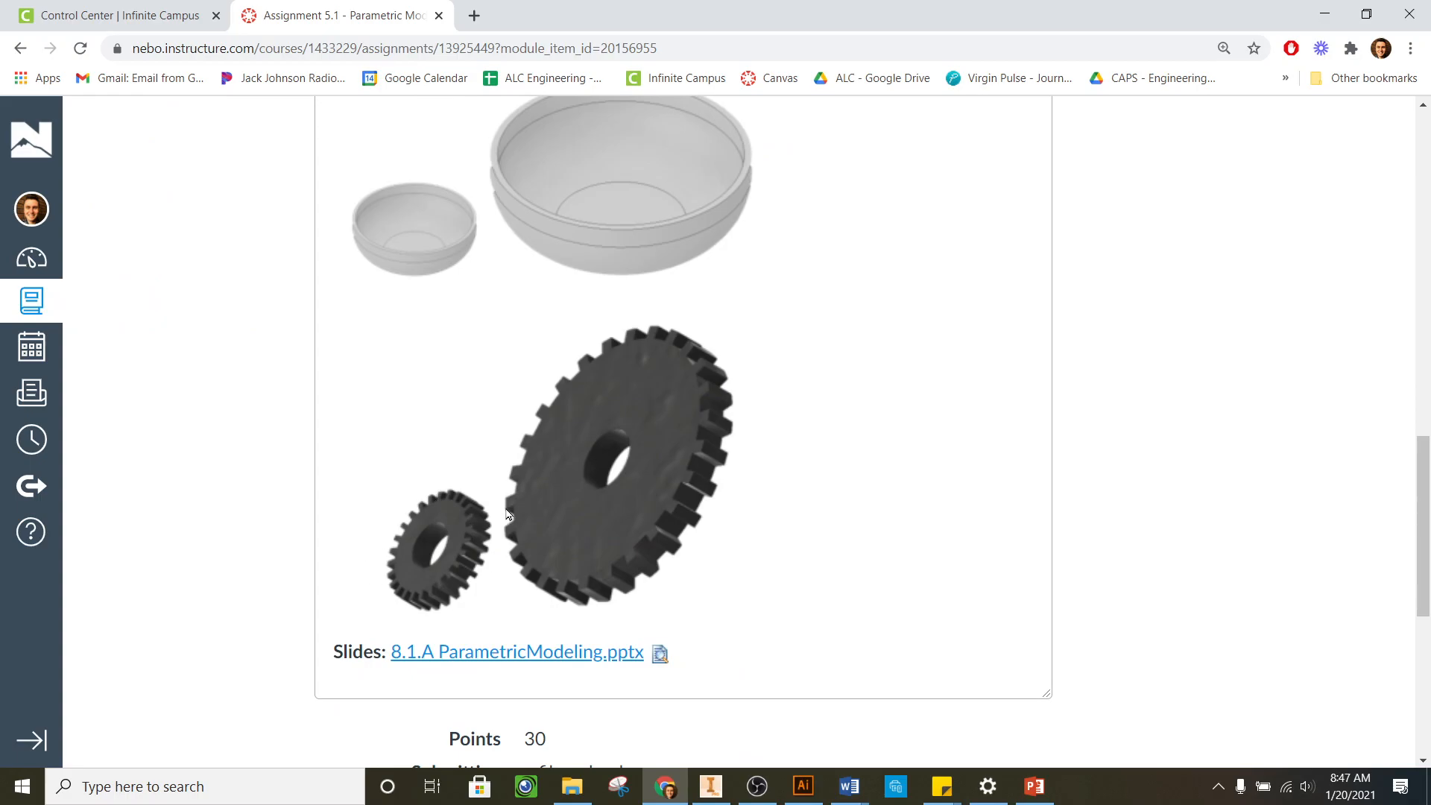
{"action": "scroll", "coordinate": [505, 513], "scroll_direction": "up", "scroll_amount": 7}
{"action": "scroll", "coordinate": [550, 415], "scroll_direction": "down", "scroll_amount": 5}
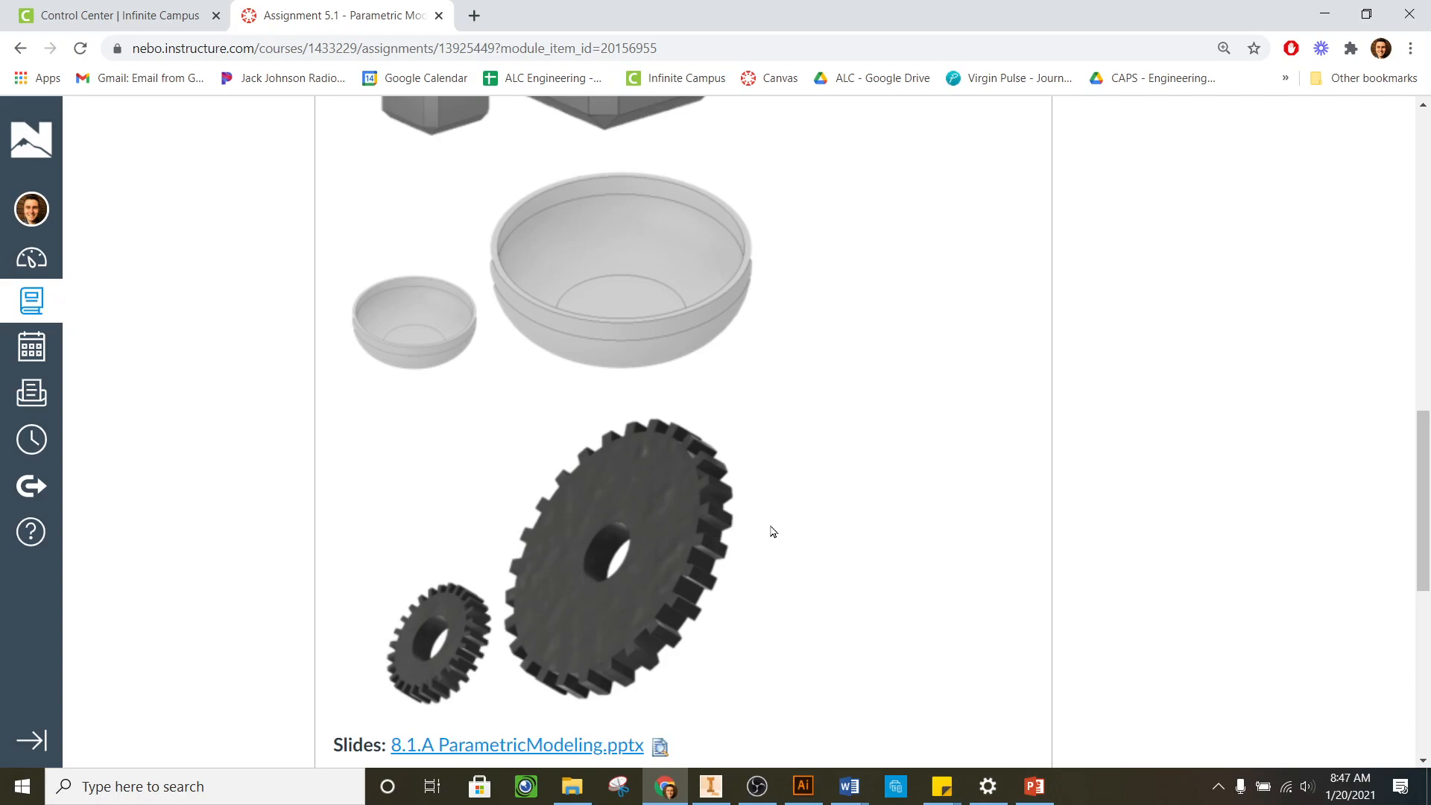
{"action": "scroll", "coordinate": [759, 455], "scroll_direction": "down", "scroll_amount": 3}
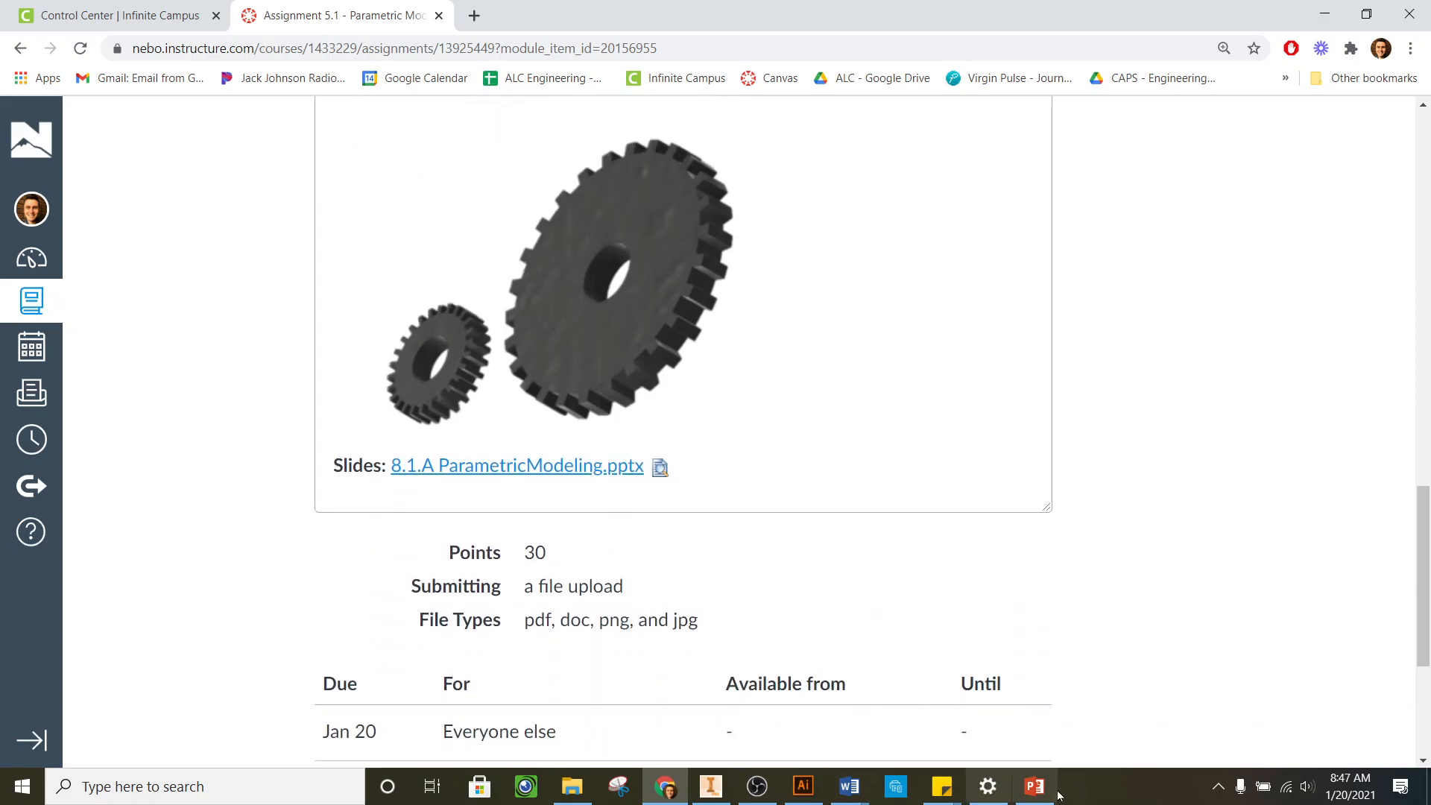
Switch back to Inventor and sketch a circle about 0.95 in in diameter on the front plane, centred on the origin
{"action": "left_click", "coordinate": [714, 788]}
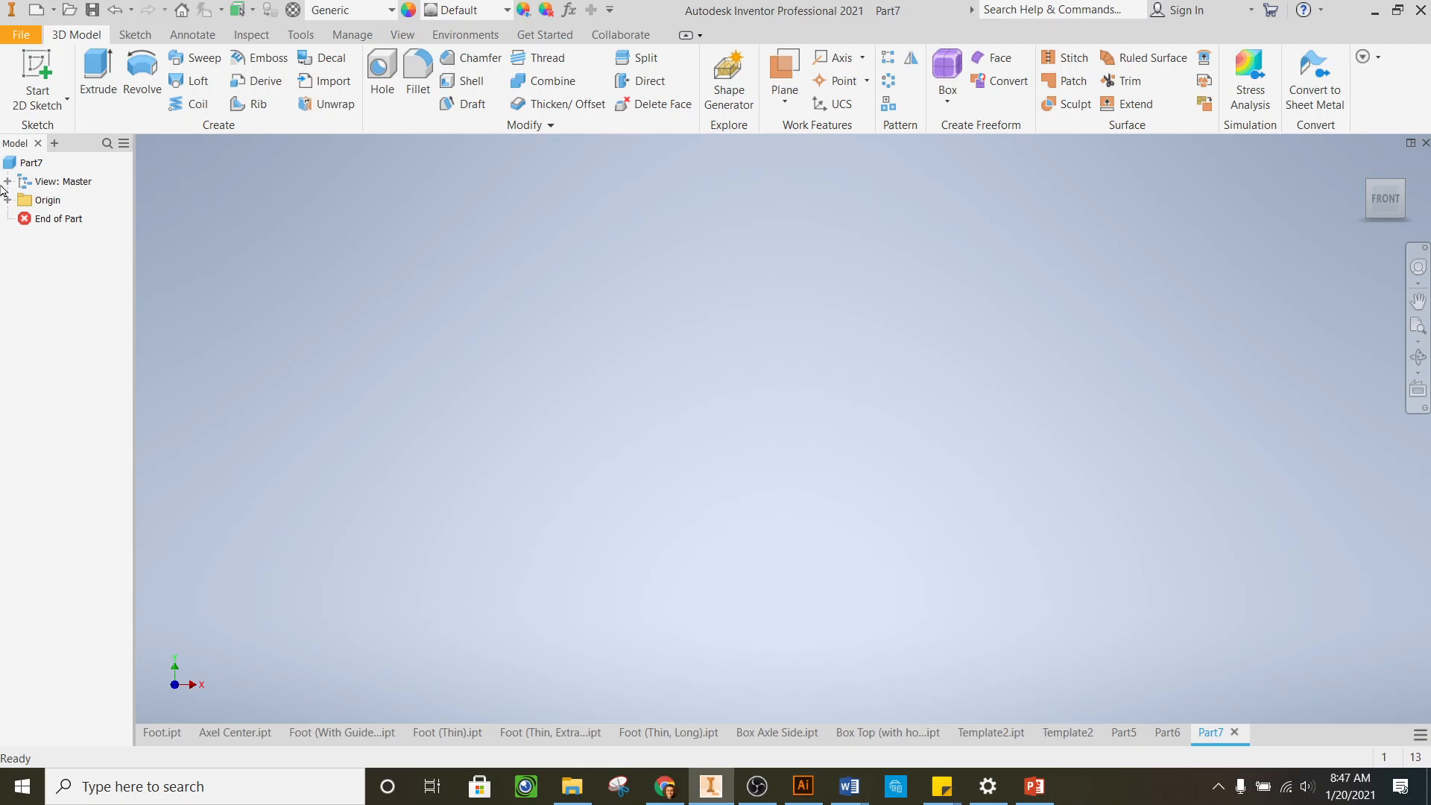
{"action": "left_click", "coordinate": [37, 65]}
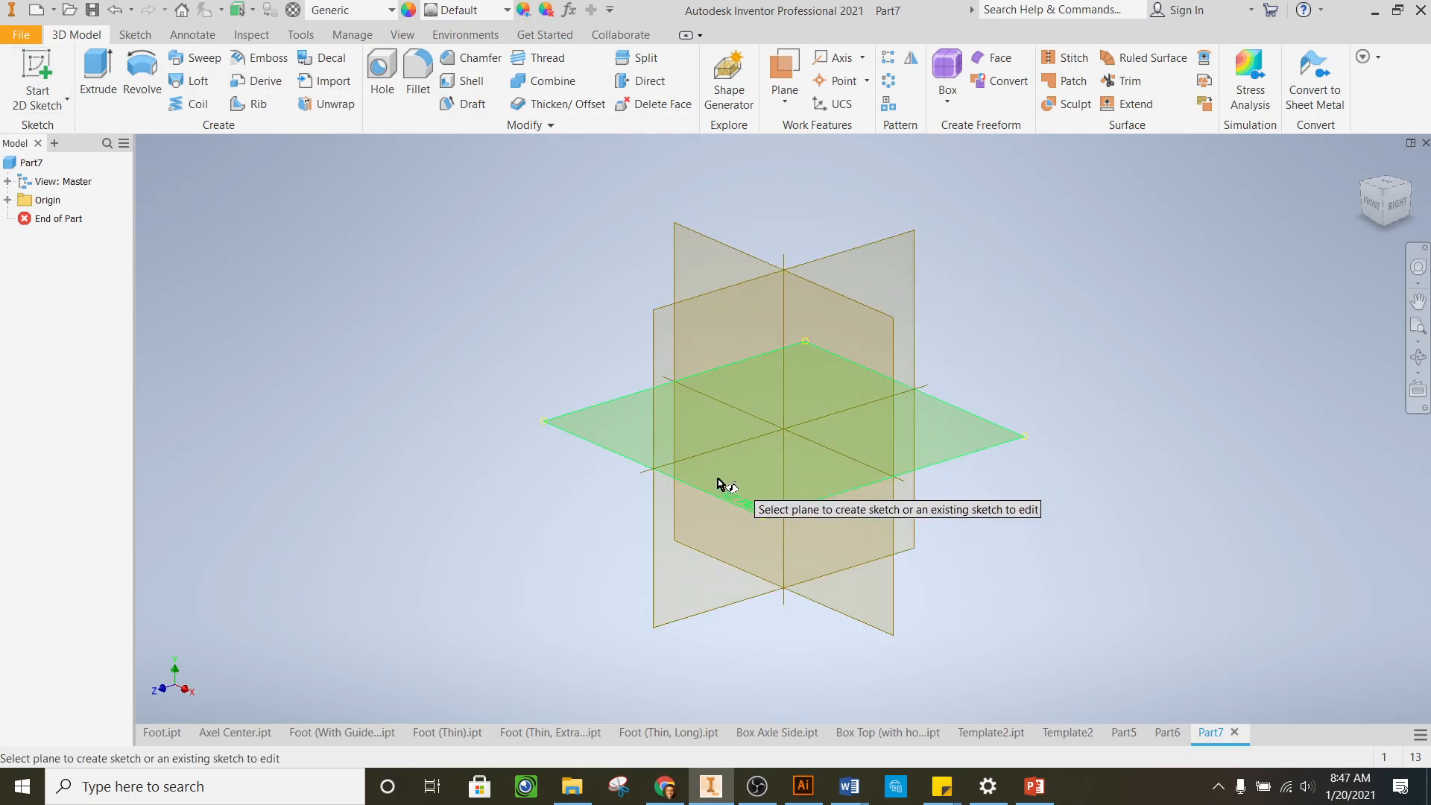
{"action": "left_click", "coordinate": [844, 385]}
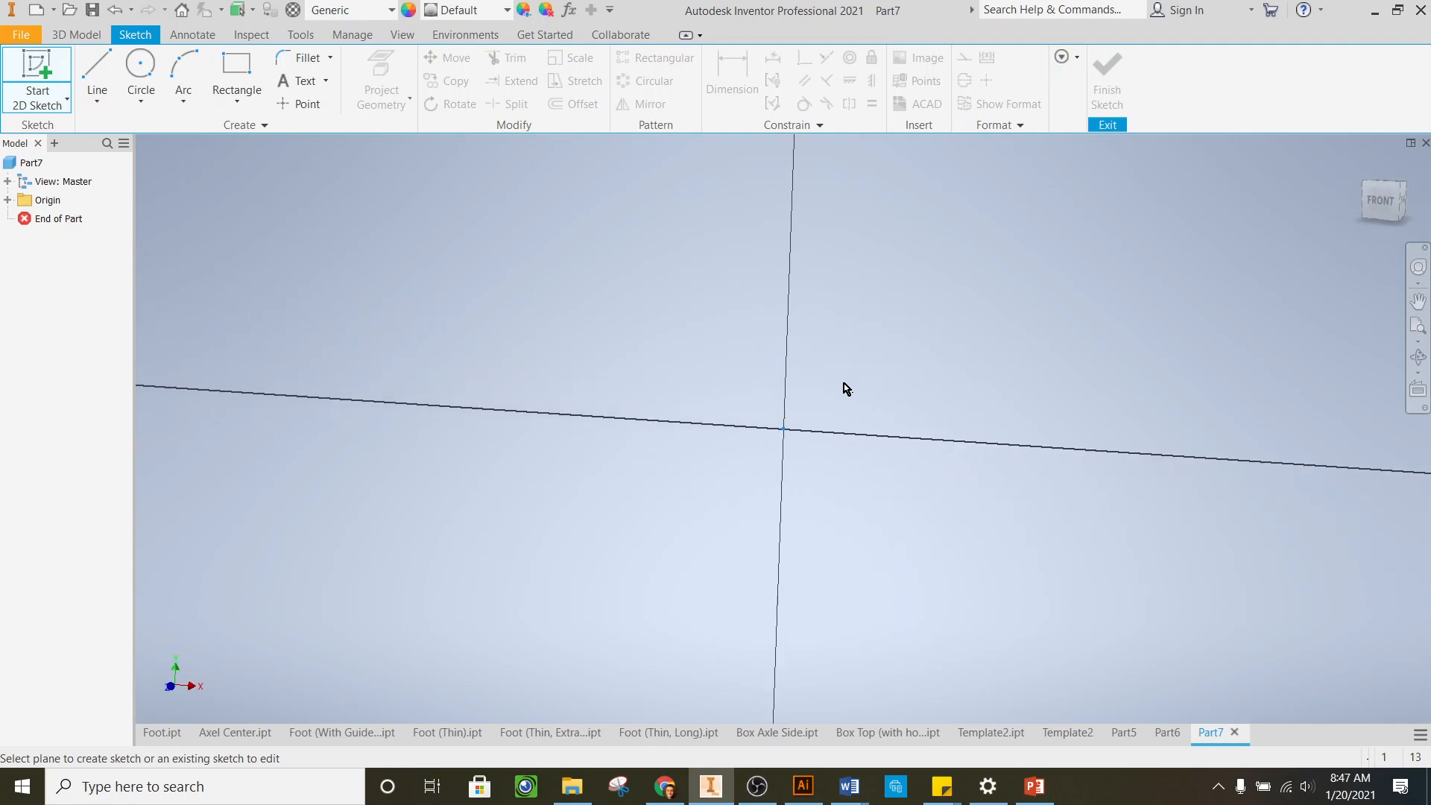
{"action": "left_click", "coordinate": [141, 71]}
{"action": "left_click", "coordinate": [784, 429]}
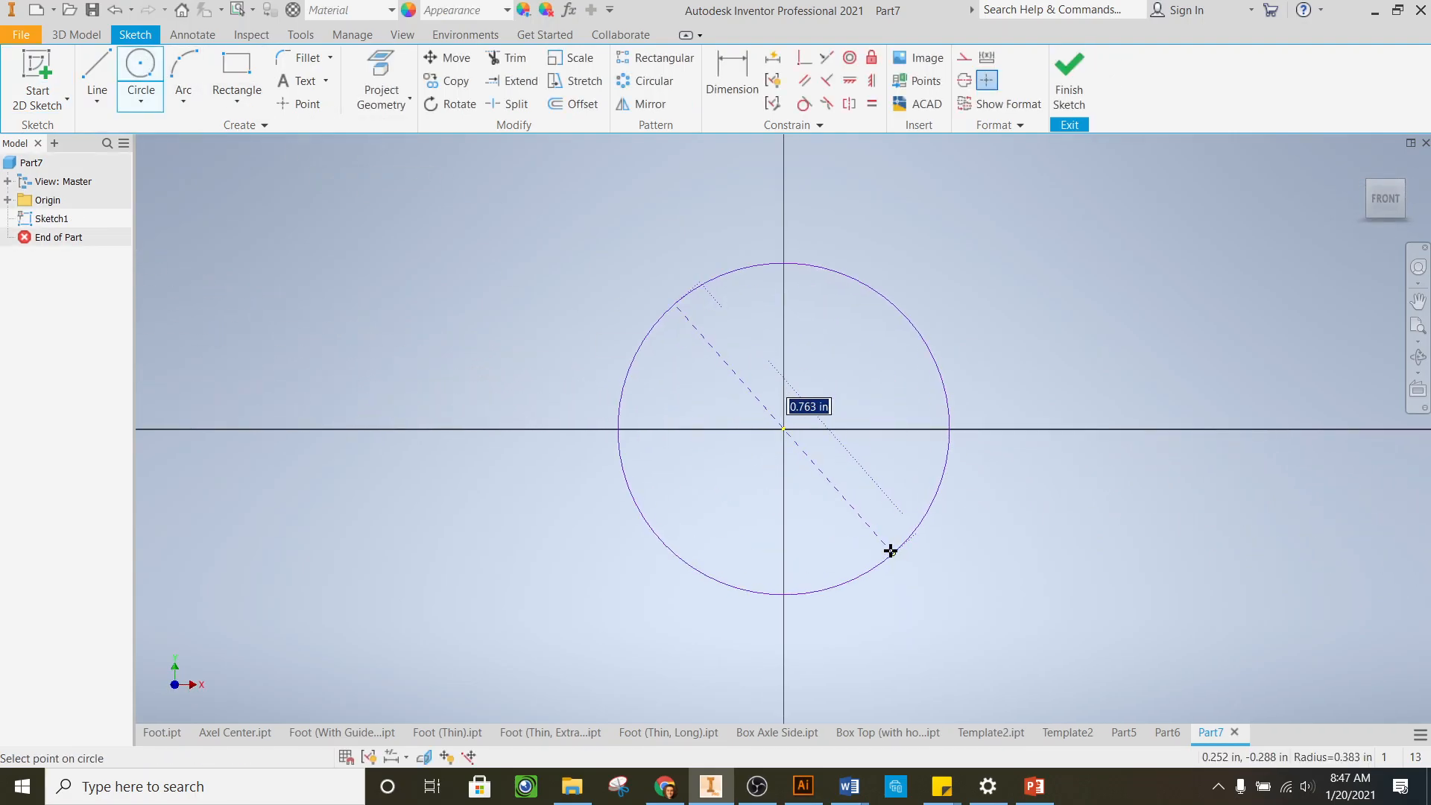
{"action": "left_click", "coordinate": [990, 429]}
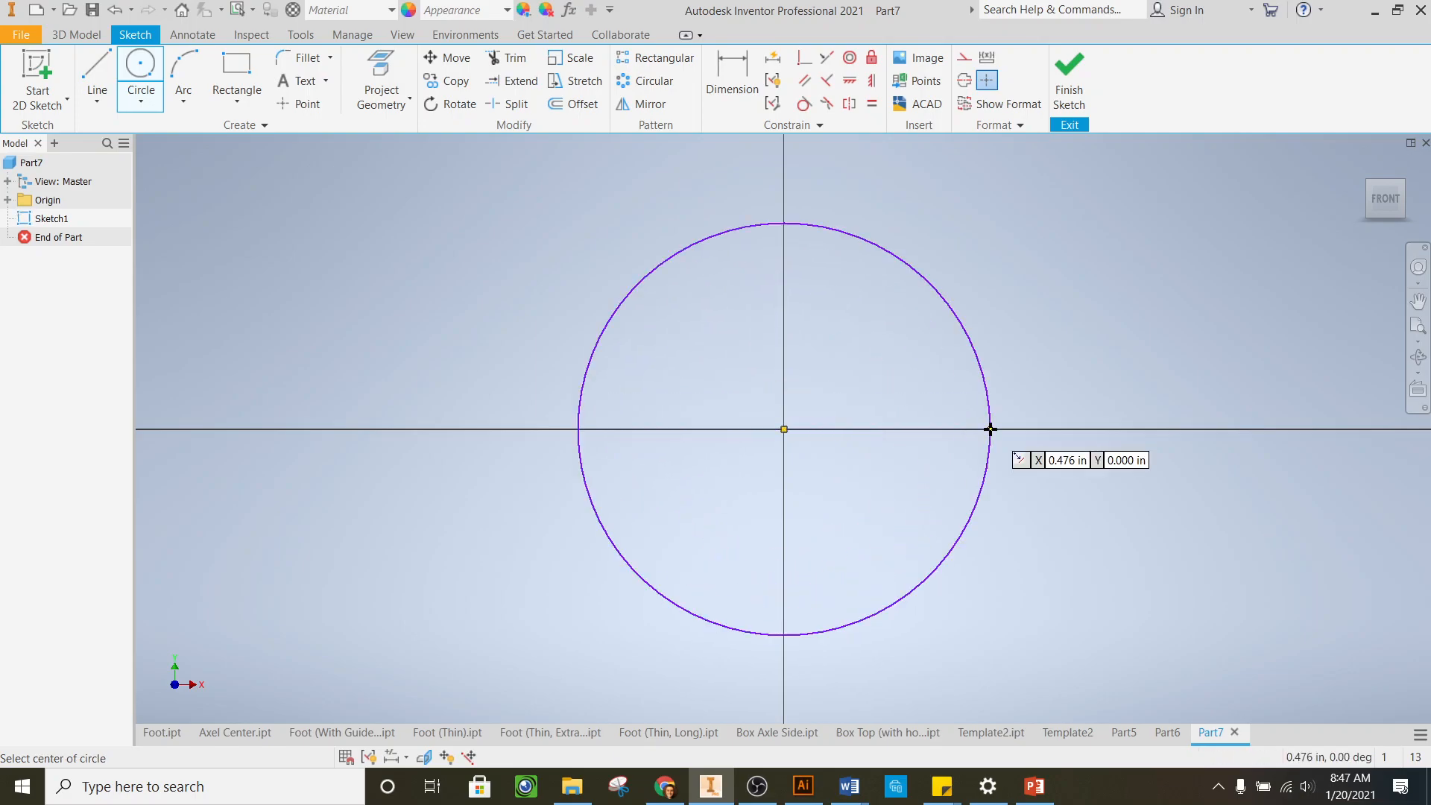
Recheck the gear's centre hole requirement in Chrome, and dimension the sketched circle's diameter as .25 in in Inventor
{"action": "key", "text": "d"}
{"action": "left_click", "coordinate": [936, 276]}
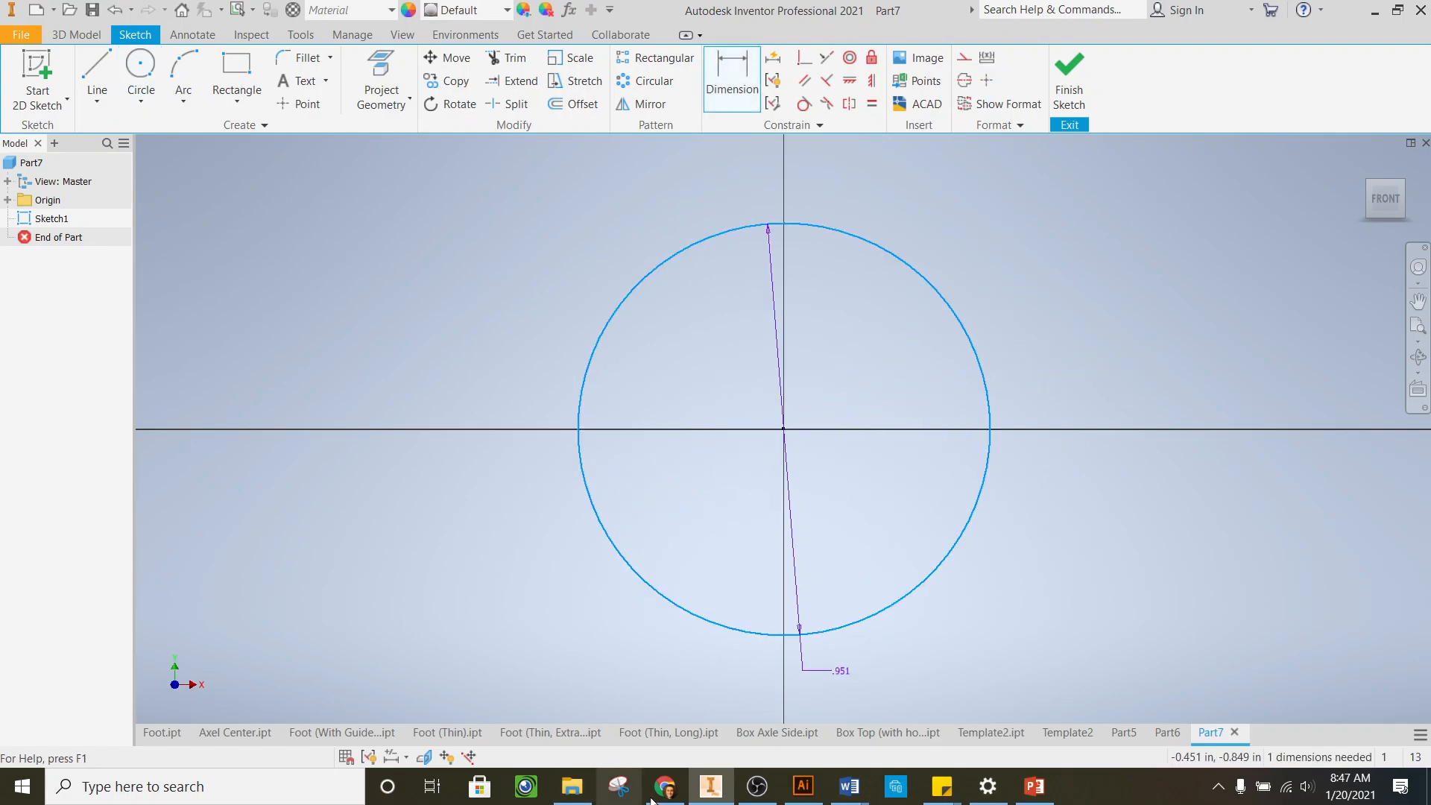
{"action": "left_click", "coordinate": [665, 786]}
{"action": "scroll", "coordinate": [759, 474], "scroll_direction": "up", "scroll_amount": 8}
{"action": "scroll", "coordinate": [759, 475], "scroll_direction": "up", "scroll_amount": 3}
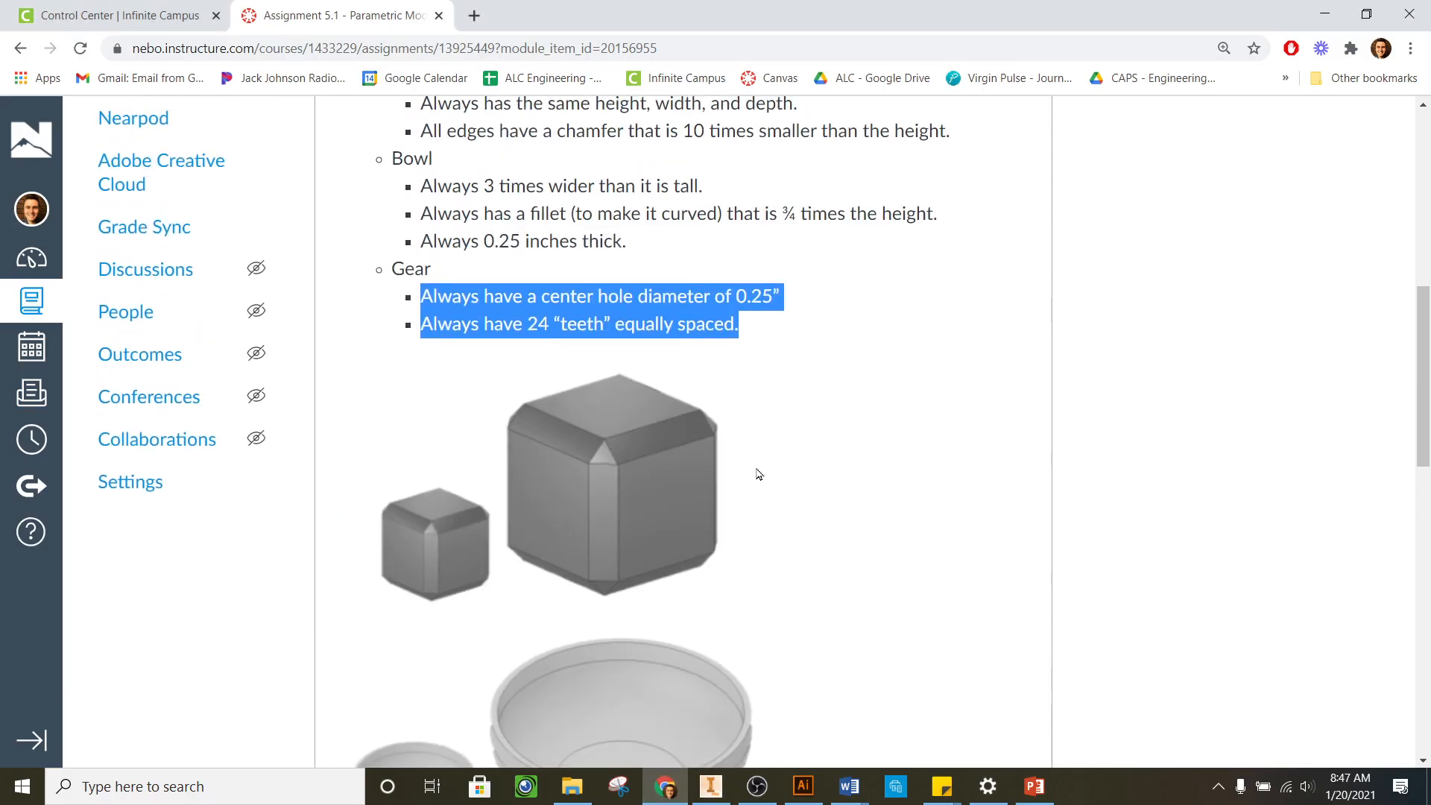
{"action": "left_click", "coordinate": [572, 786]}
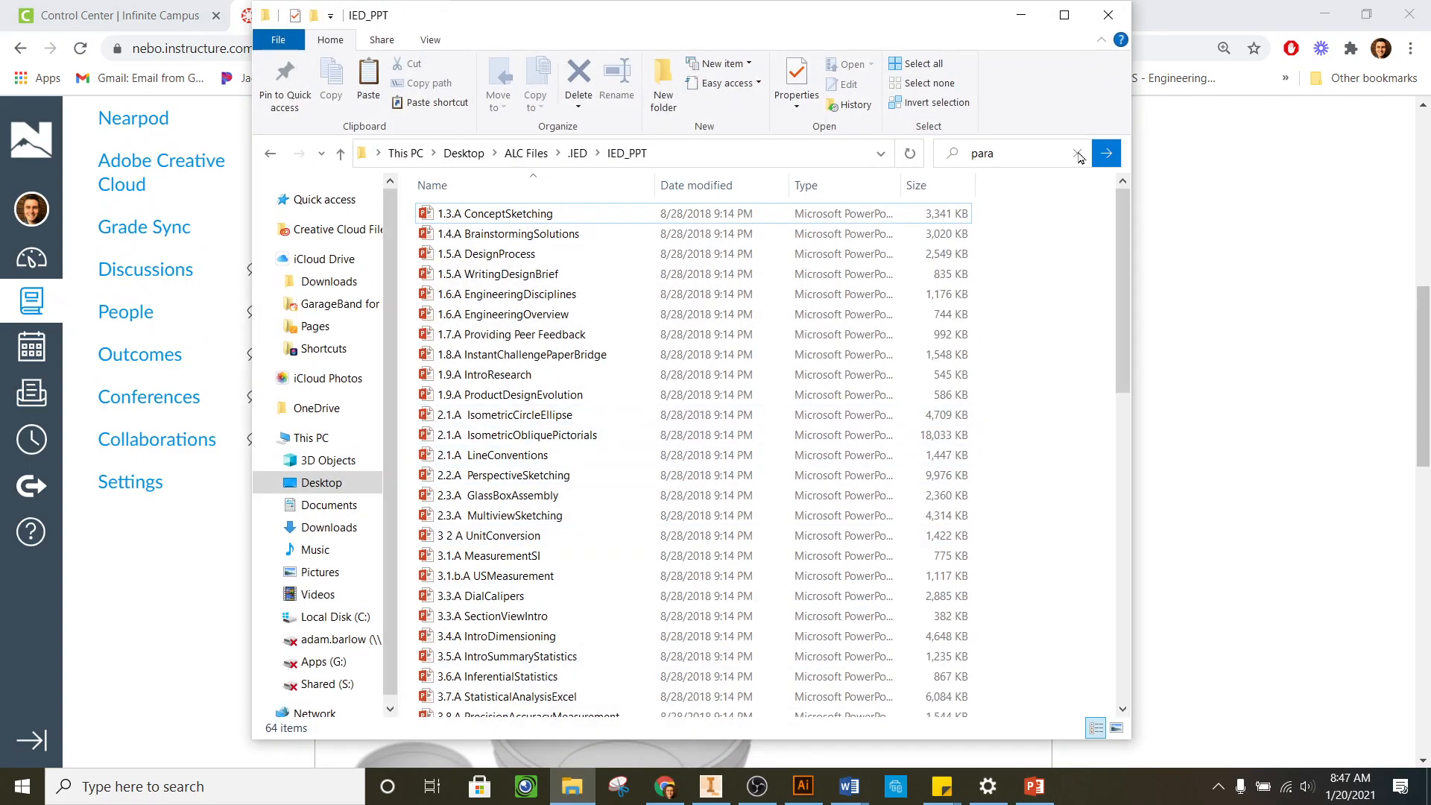
{"action": "left_click", "coordinate": [711, 787]}
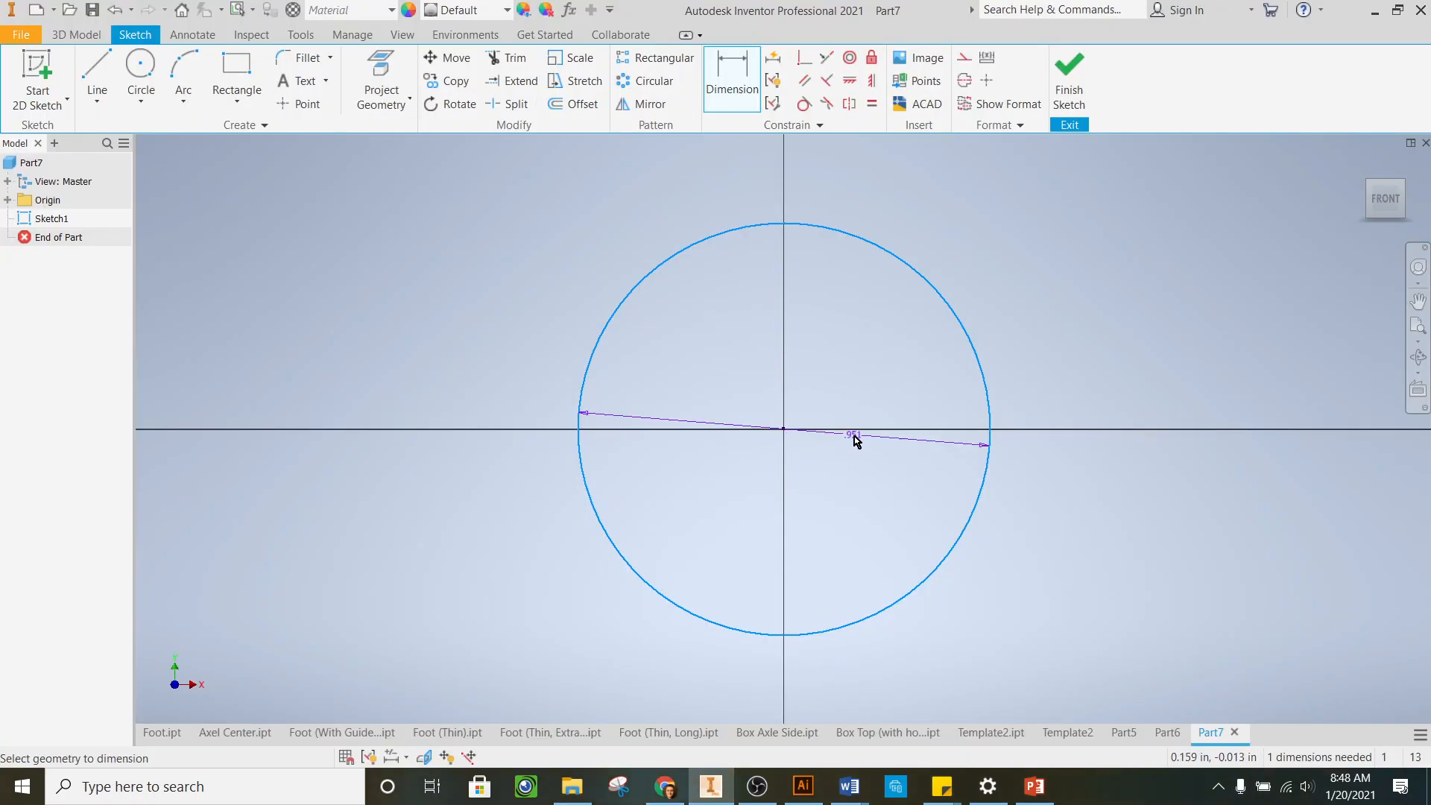
{"action": "left_click", "coordinate": [846, 363]}
{"action": "type", "text": "."}
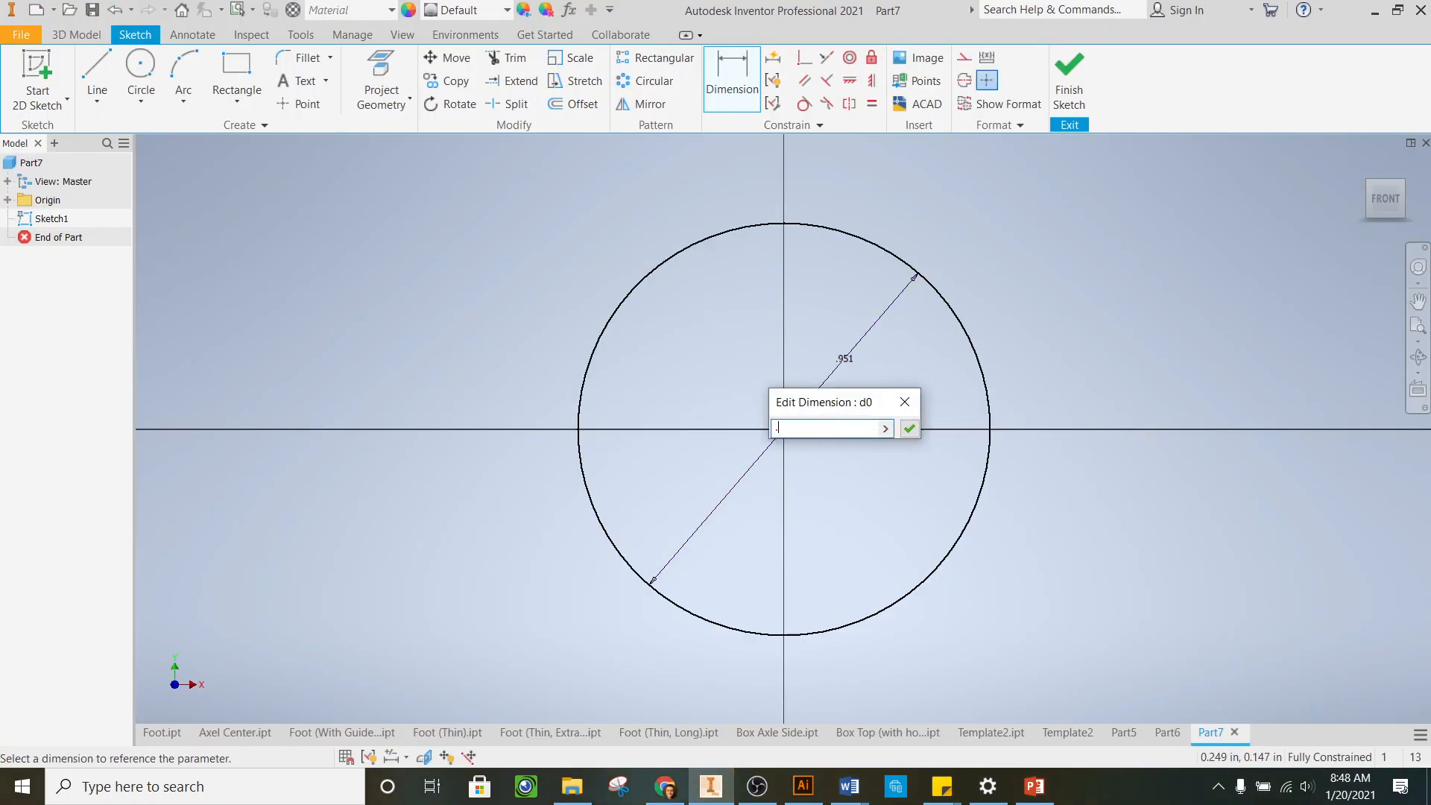
{"action": "type", "text": "25"}
{"action": "key", "text": "Return"}
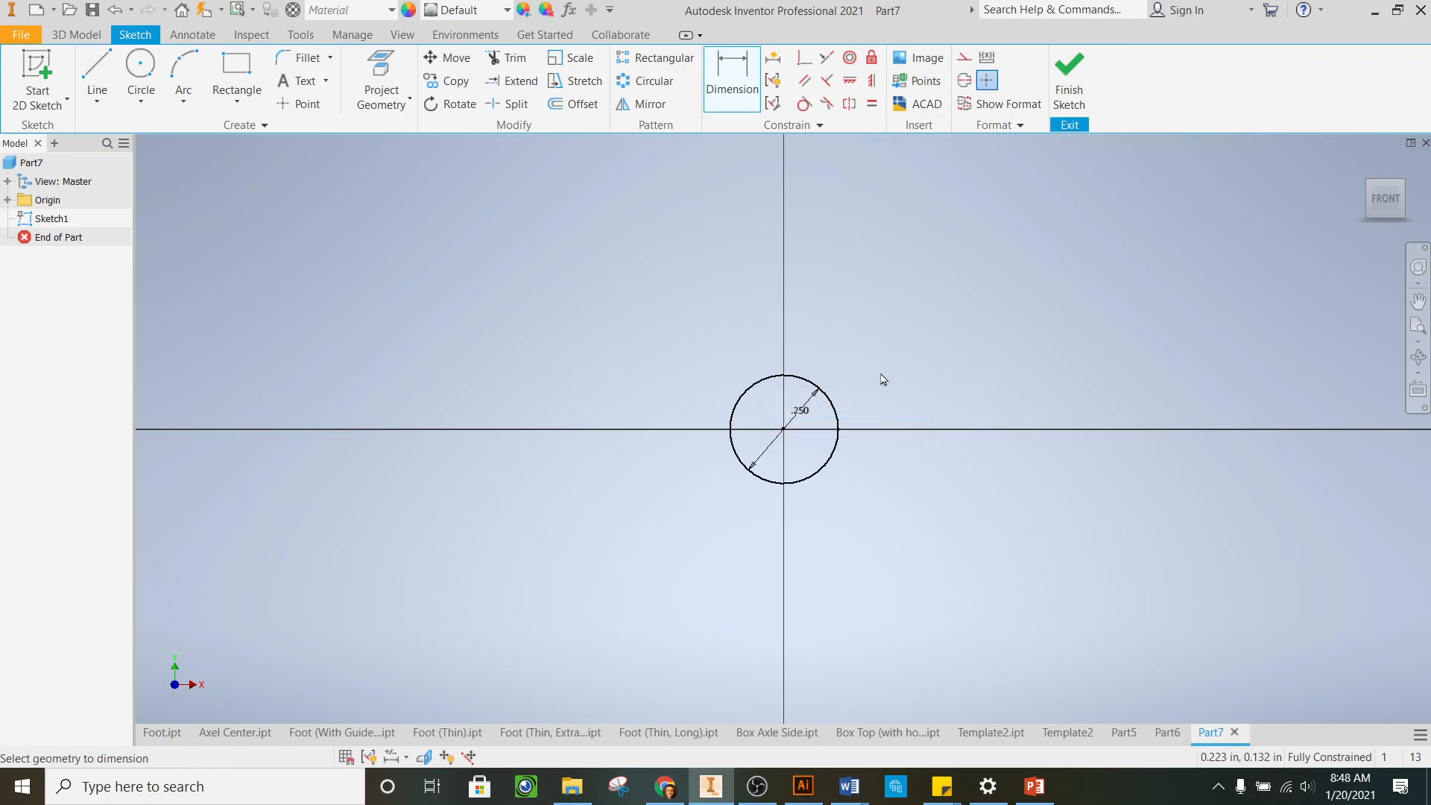
{"action": "scroll", "coordinate": [882, 379], "scroll_direction": "down", "scroll_amount": 3}
{"action": "double_click", "coordinate": [729, 446]}
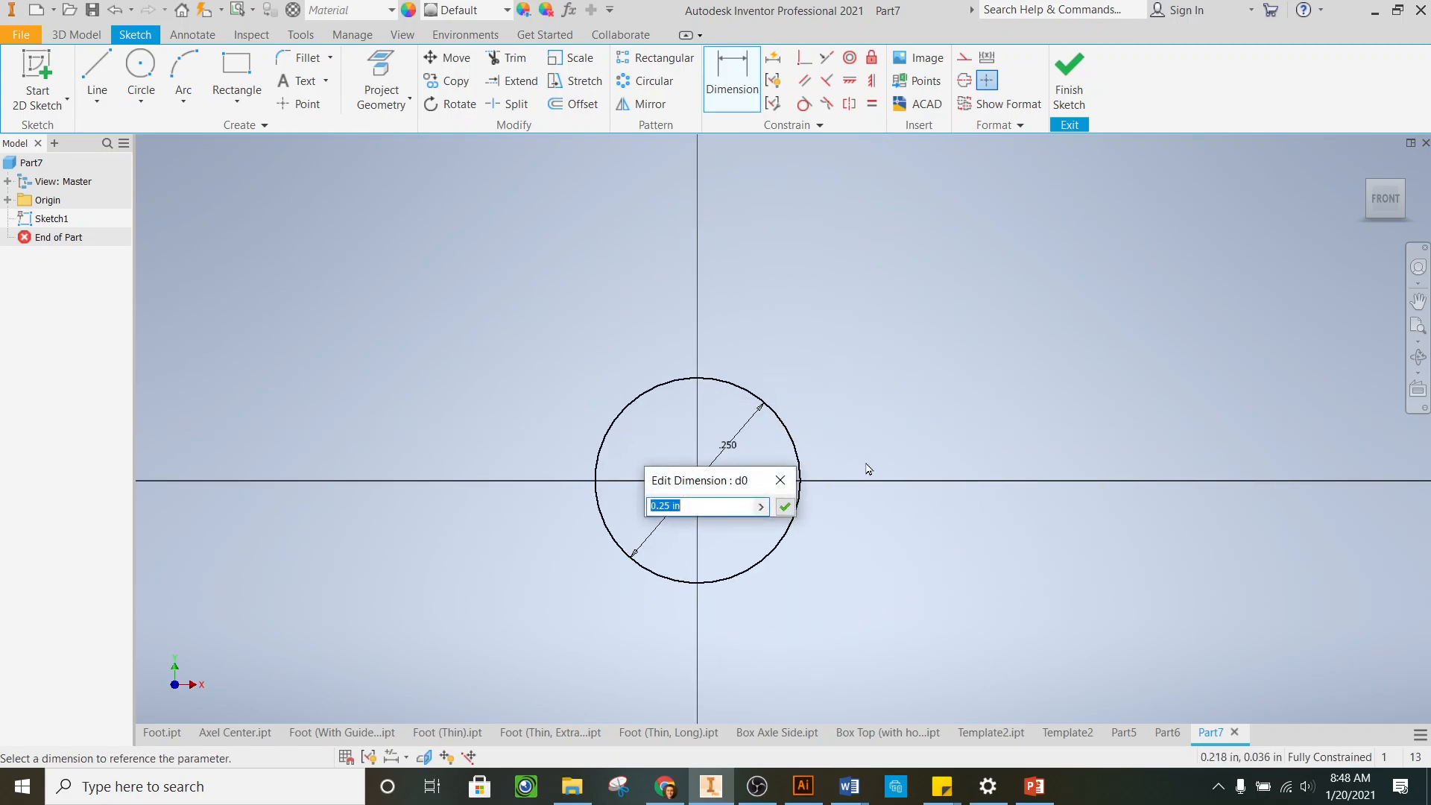
{"action": "left_click", "coordinate": [785, 505]}
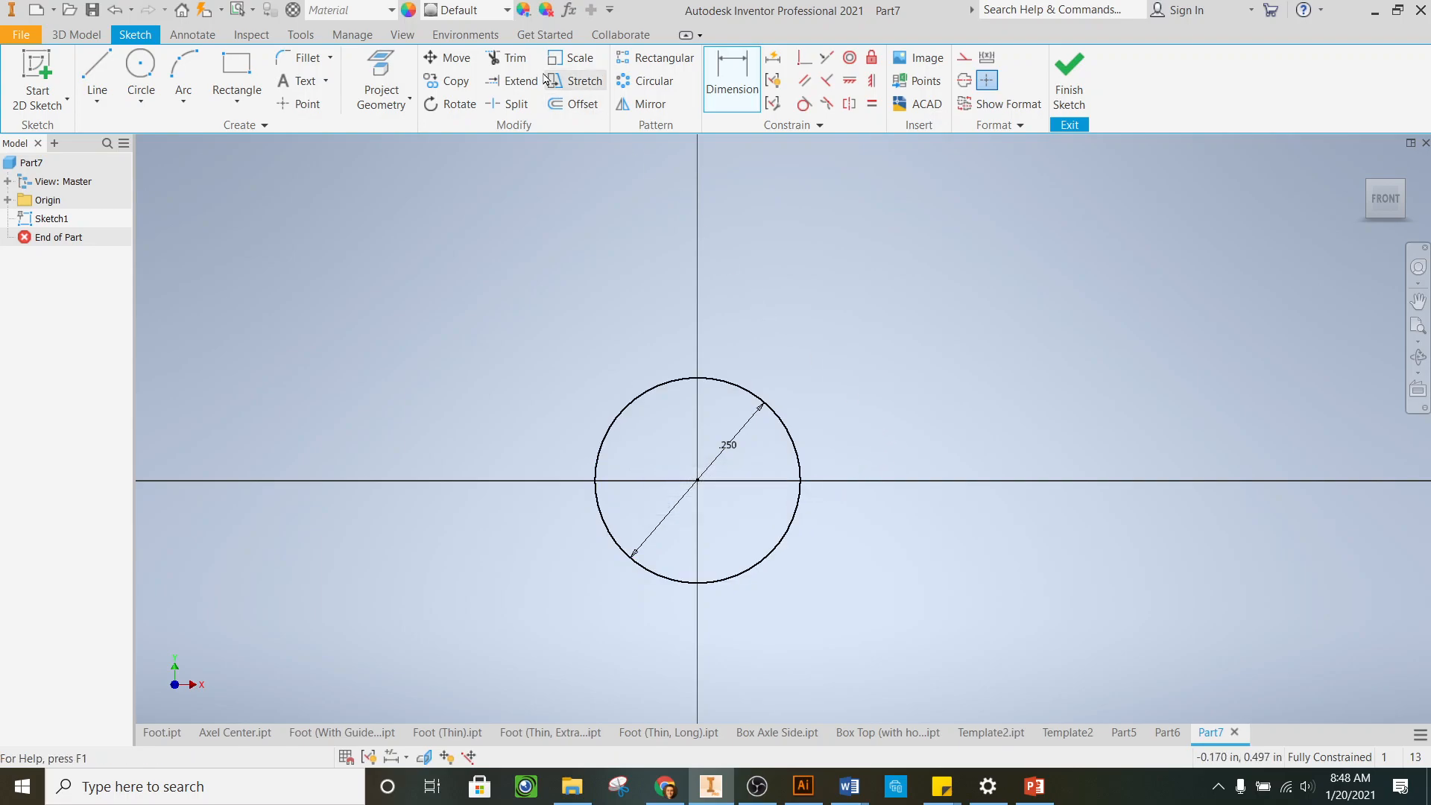
Sketch a concentric outer circle with a diameter of 1 in around the centre hole and finish the sketch
{"action": "left_click", "coordinate": [150, 69]}
{"action": "left_click", "coordinate": [698, 482]}
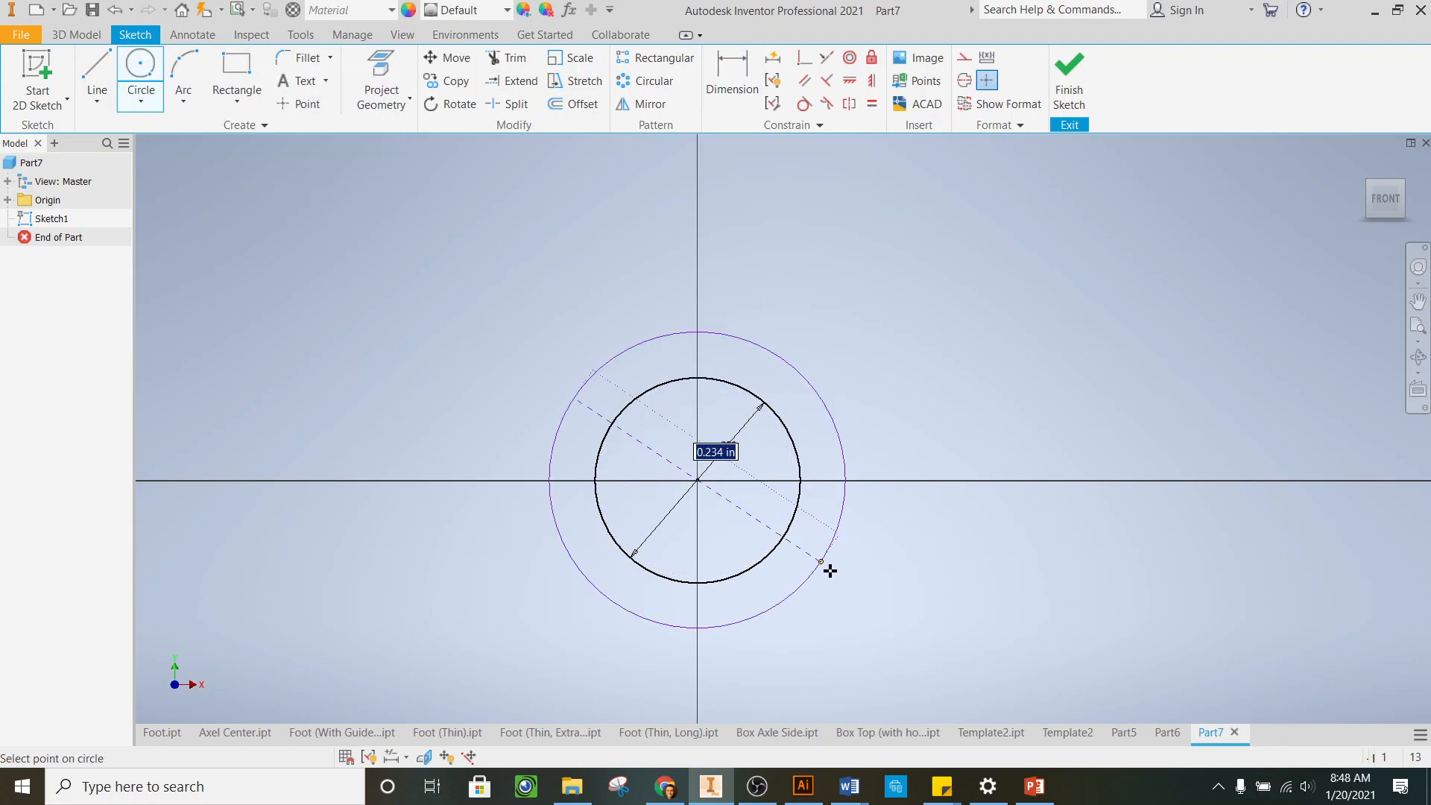
{"action": "scroll", "coordinate": [784, 489], "scroll_direction": "down", "scroll_amount": 2}
{"action": "scroll", "coordinate": [784, 483], "scroll_direction": "down", "scroll_amount": 3}
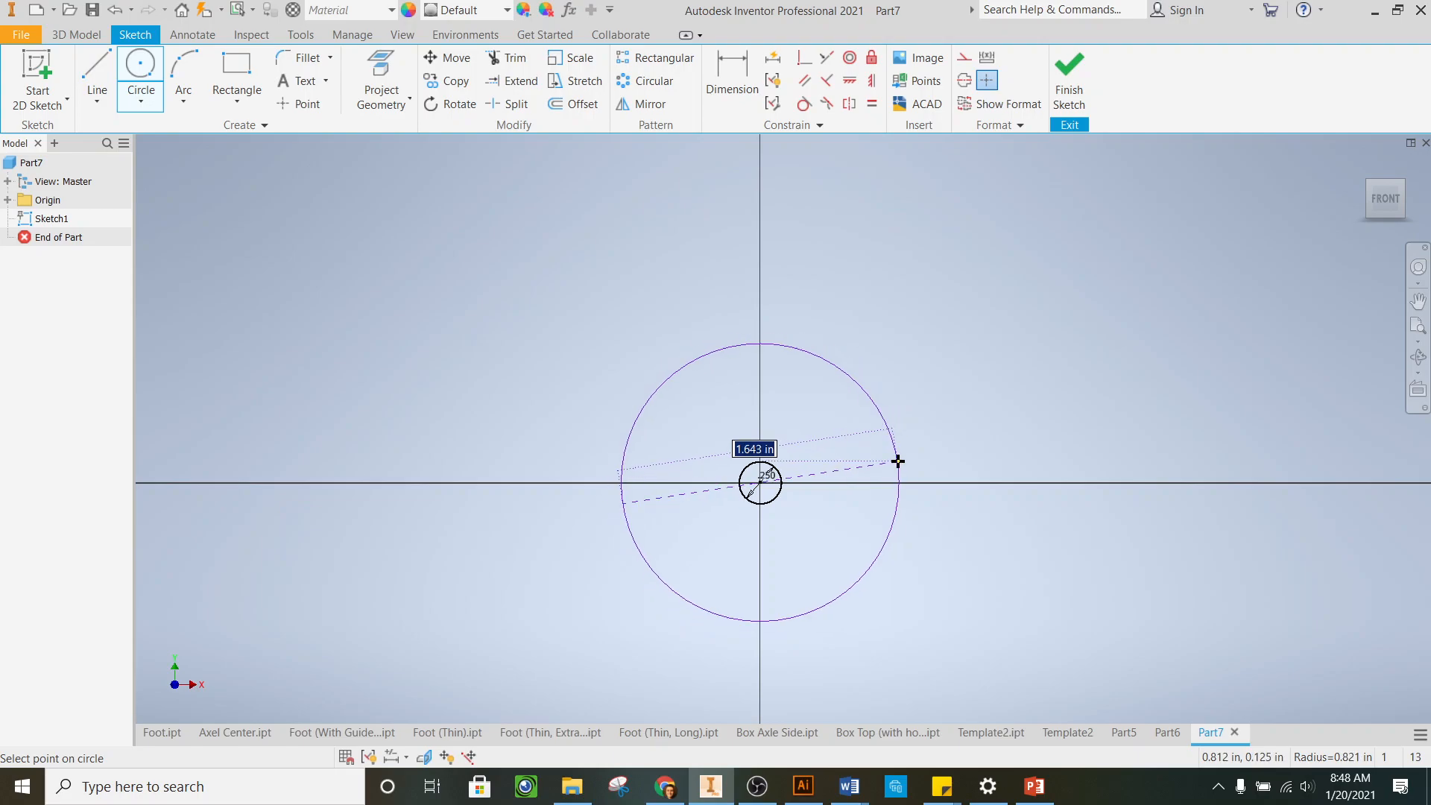
{"action": "type", "text": "1"}
{"action": "key", "text": "Return"}
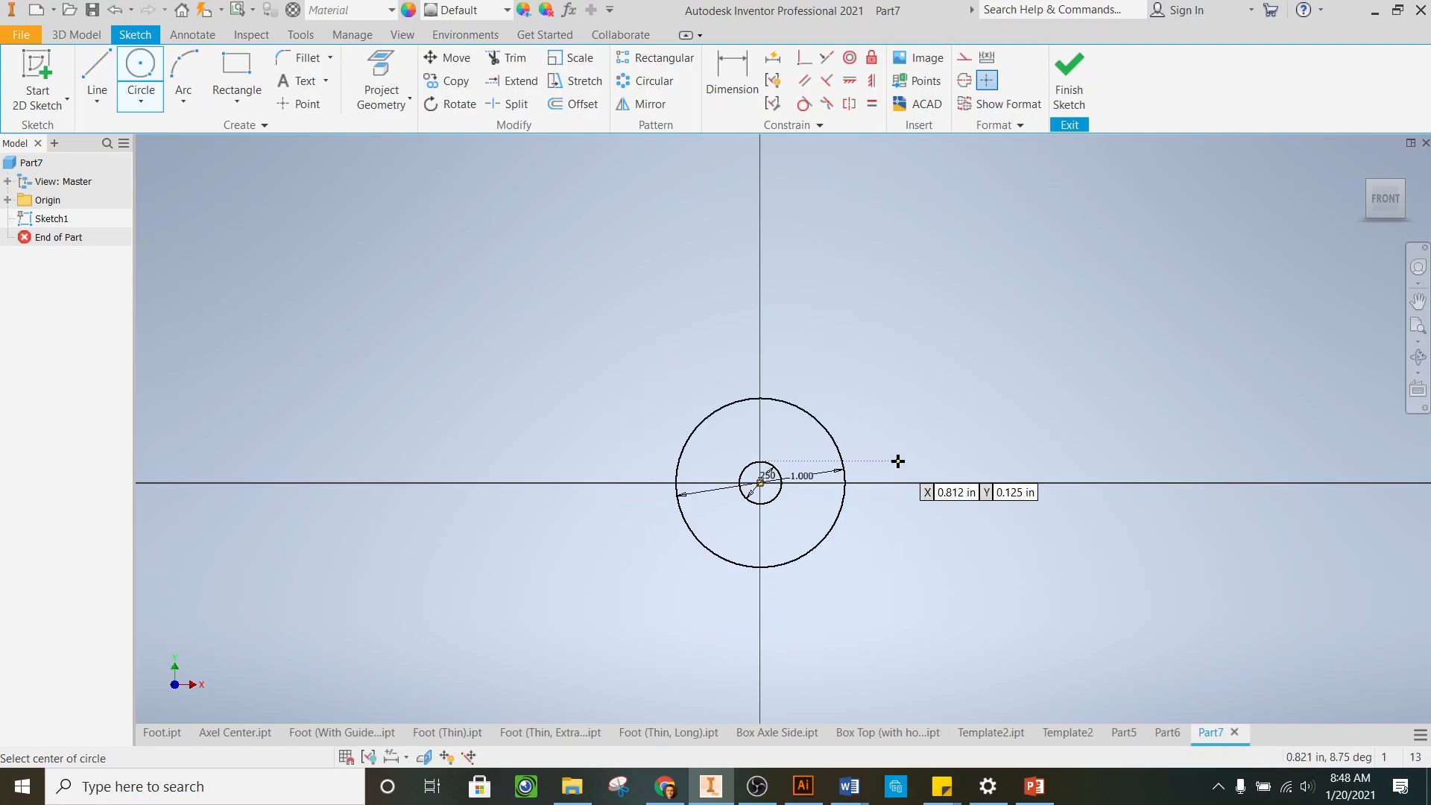
{"action": "scroll", "coordinate": [838, 526], "scroll_direction": "down", "scroll_amount": 3}
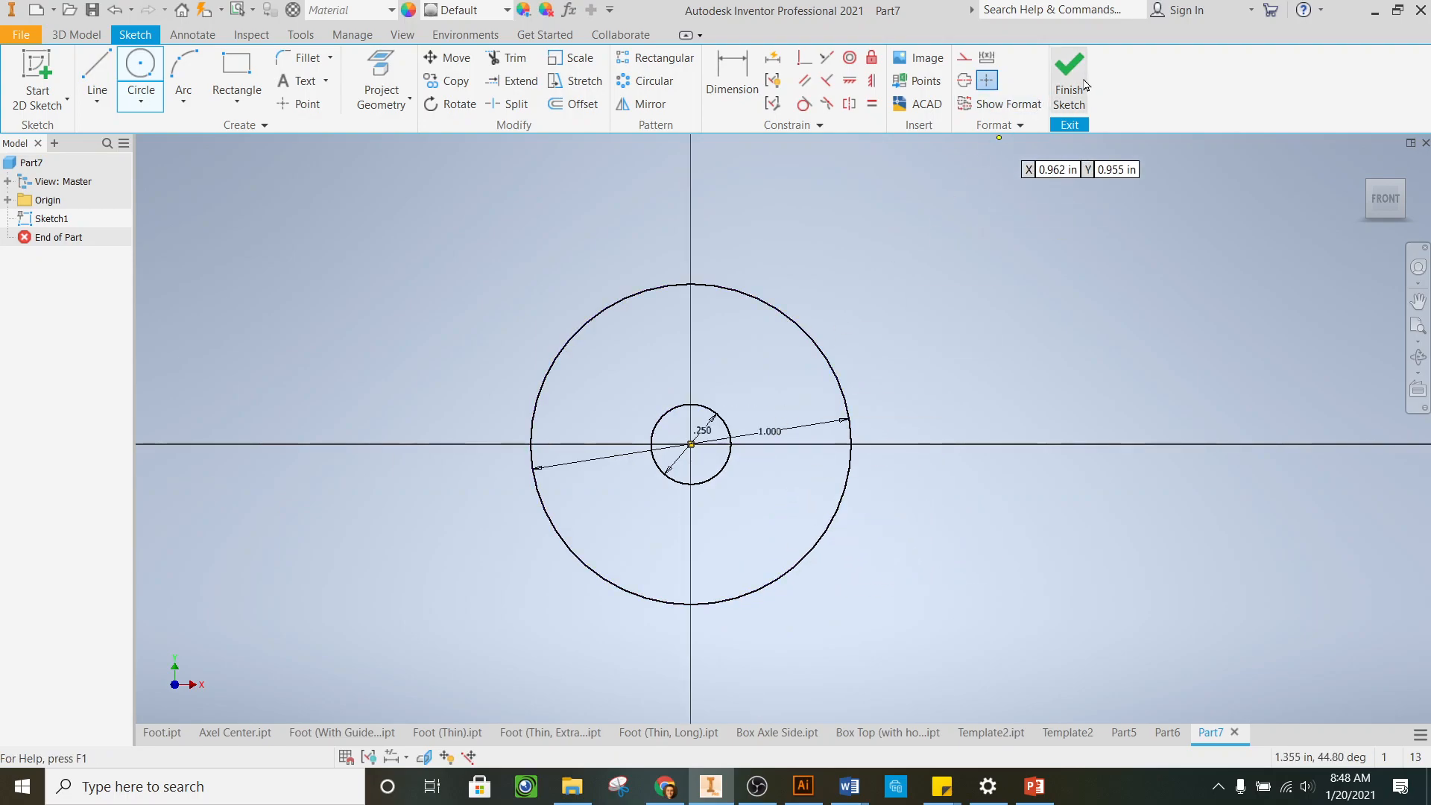
{"action": "left_click", "coordinate": [1069, 82]}
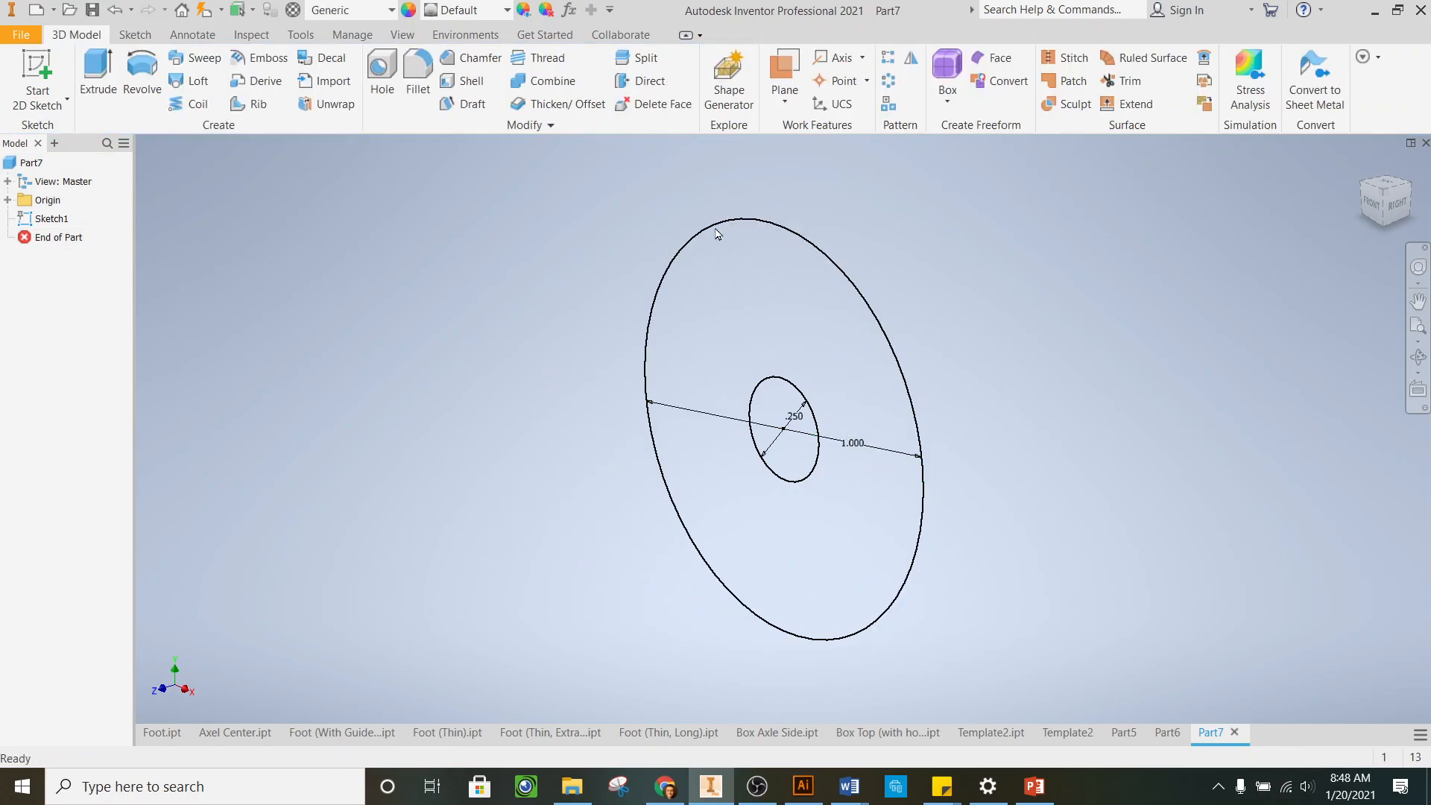
Extrude the ring between the two sketched circles by .25 in to form the gear body
{"action": "left_click", "coordinate": [98, 75]}
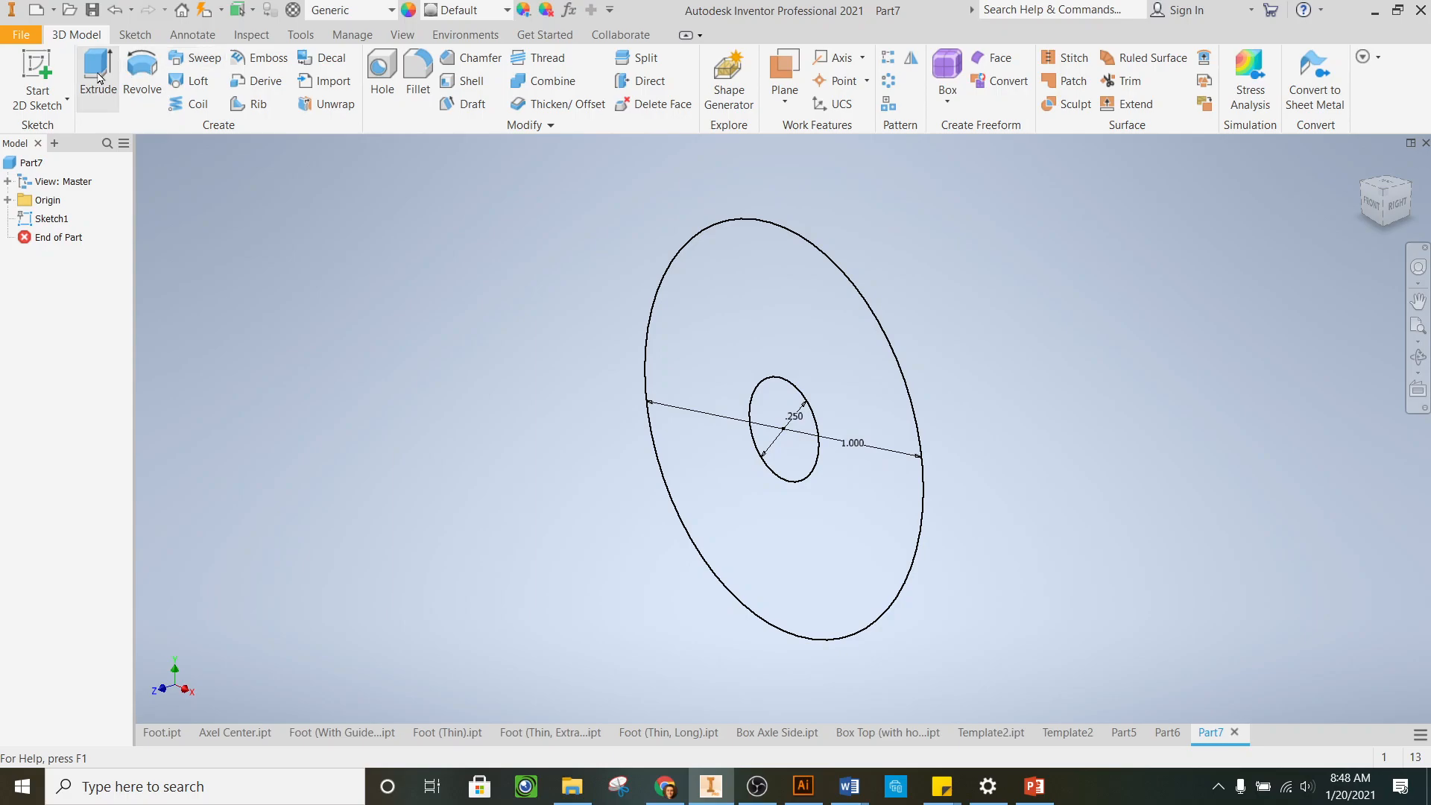
{"action": "left_click", "coordinate": [798, 343]}
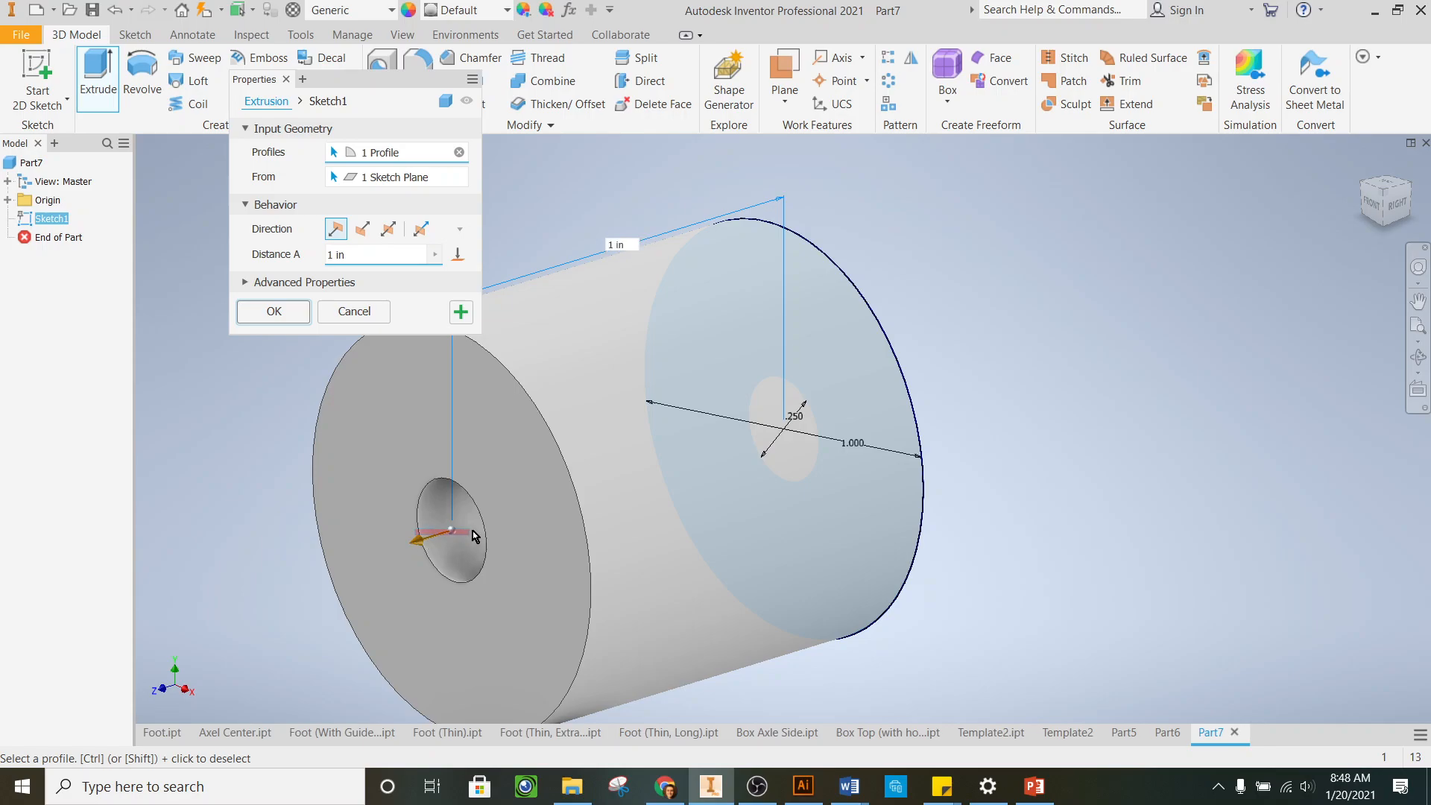
{"action": "left_click_drag", "start_coordinate": [366, 257], "coordinate": [284, 256]}
{"action": "type", "text": ".25"}
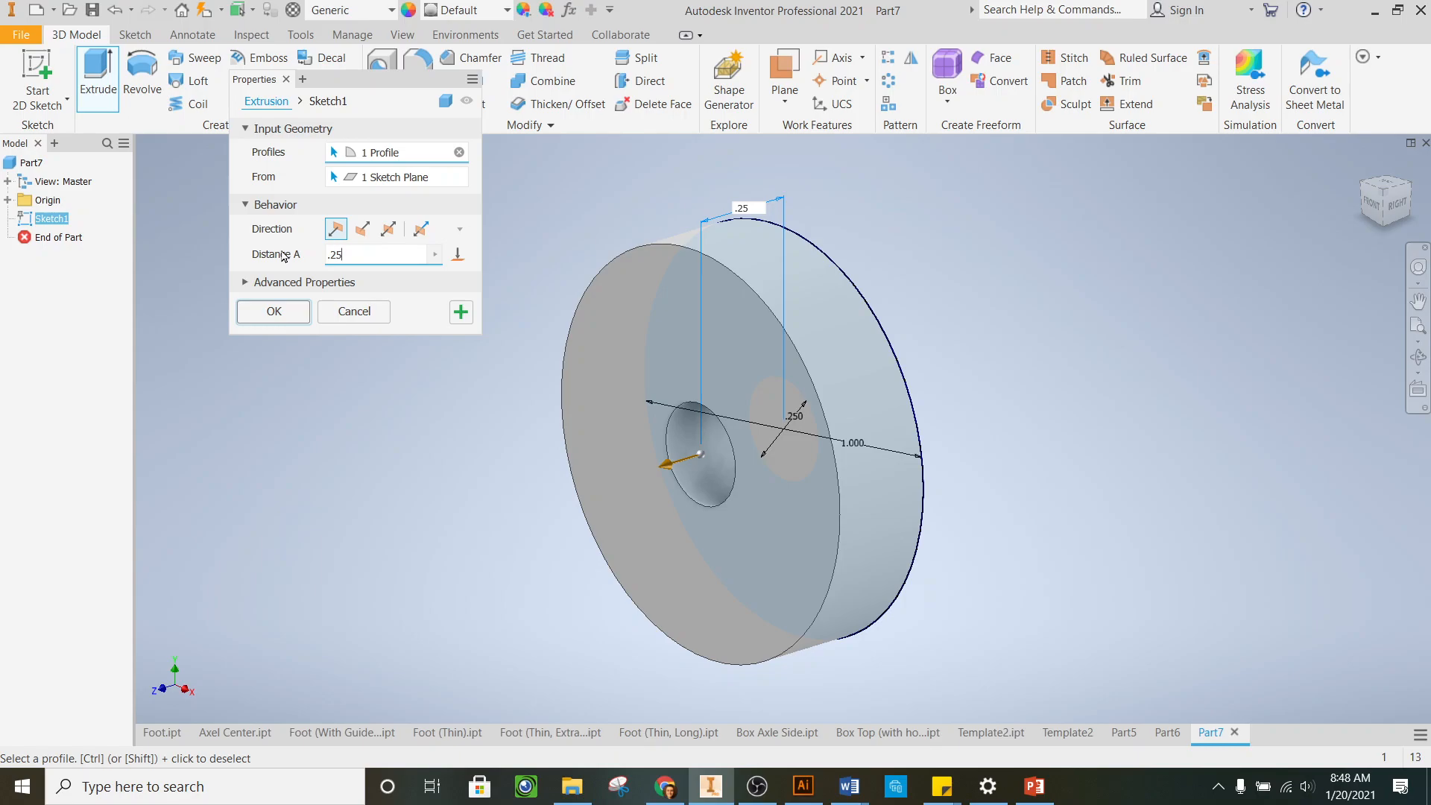
{"action": "left_click", "coordinate": [279, 312]}
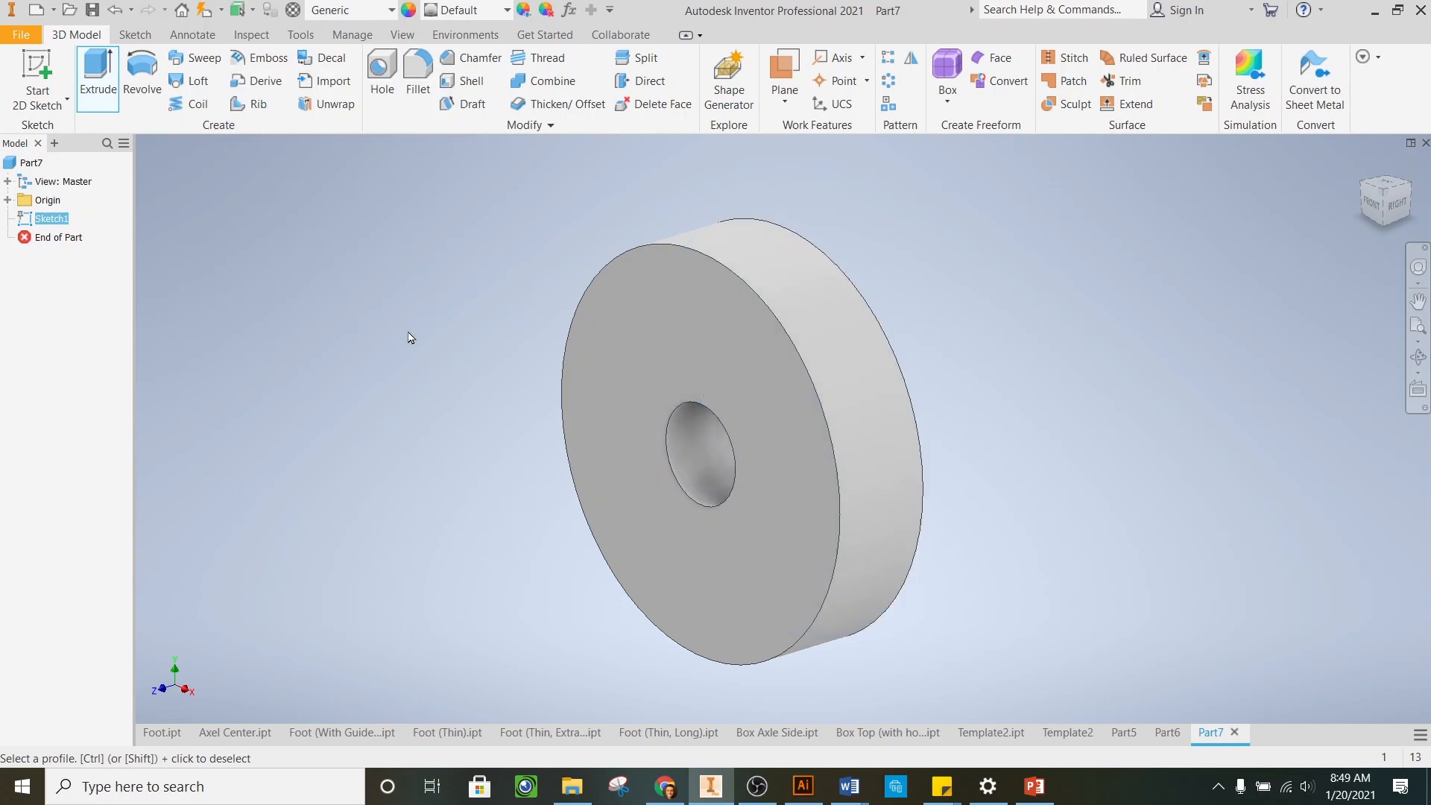
Turn to the front view and start a new sketch on the gear body's front face
{"action": "left_click", "coordinate": [1384, 208]}
{"action": "mouse_move", "coordinate": [1384, 208]}
{"action": "left_mouse_down"}
{"action": "mouse_move", "coordinate": [1414, 230]}
{"action": "mouse_move", "coordinate": [1410, 270]}
{"action": "mouse_move", "coordinate": [1385, 223]}
{"action": "mouse_move", "coordinate": [1341, 208]}
{"action": "mouse_move", "coordinate": [1151, 216]}
{"action": "mouse_move", "coordinate": [1151, 229]}
{"action": "mouse_move", "coordinate": [1373, 198]}
{"action": "left_mouse_up"}
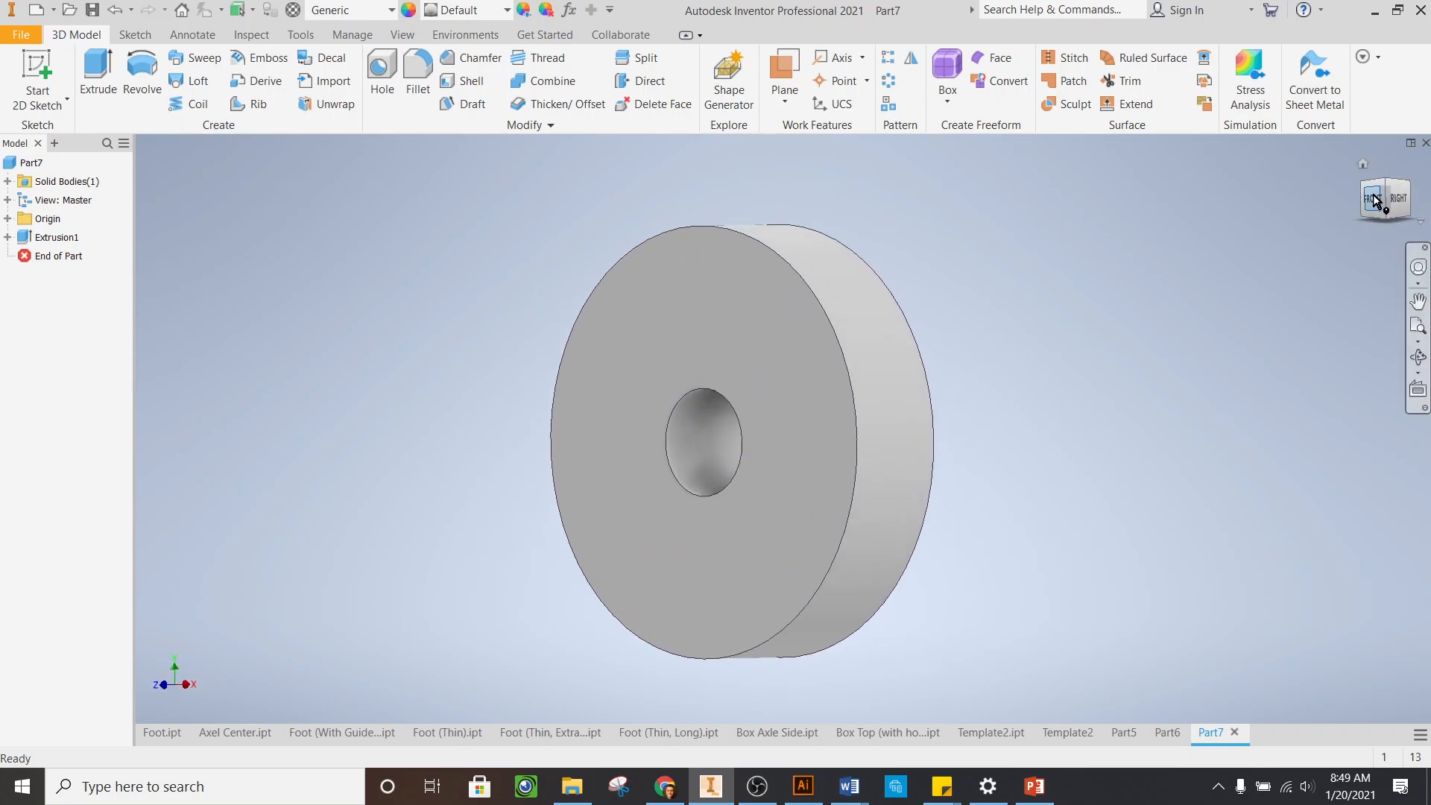
{"action": "left_click", "coordinate": [1374, 199]}
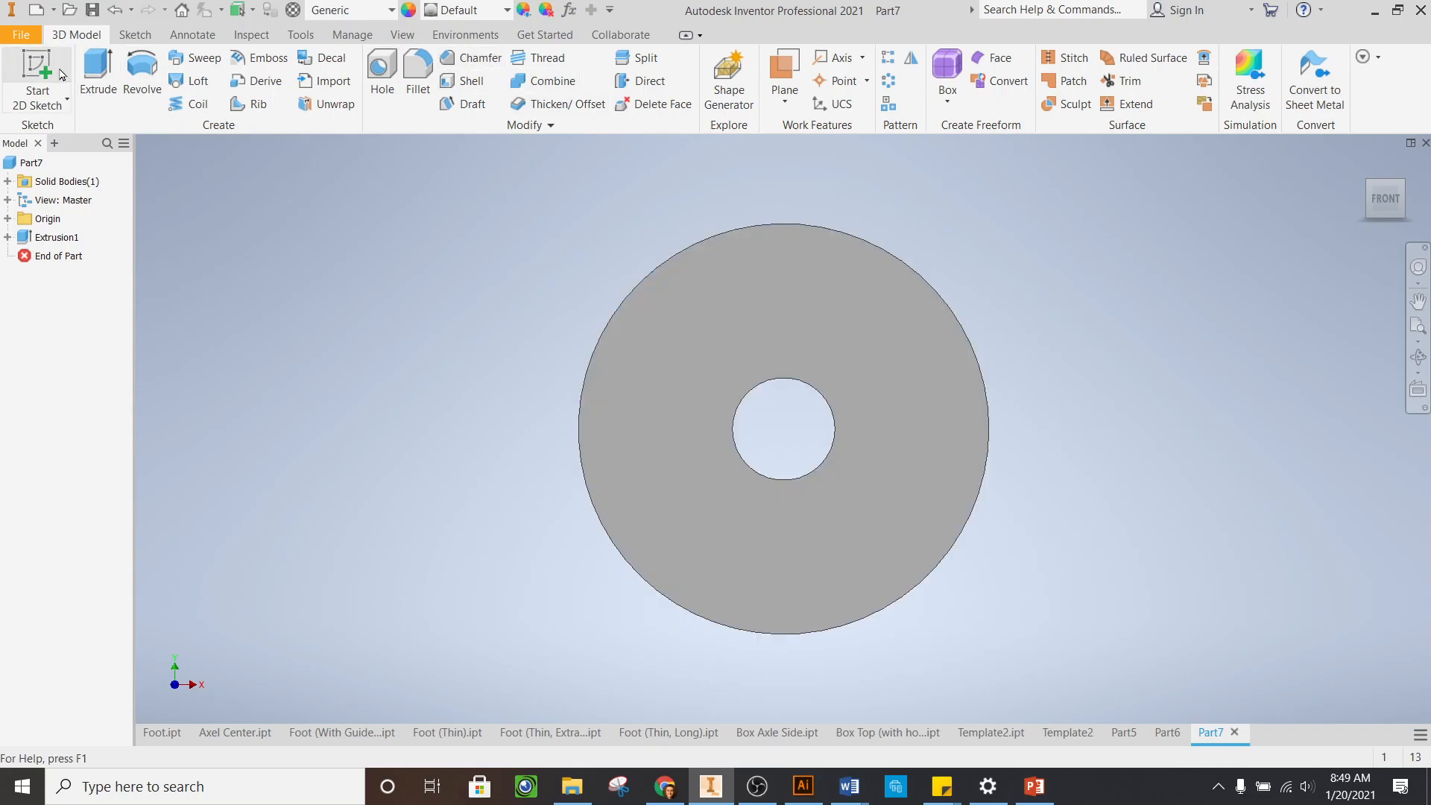
{"action": "left_click", "coordinate": [68, 92]}
{"action": "left_click", "coordinate": [797, 319]}
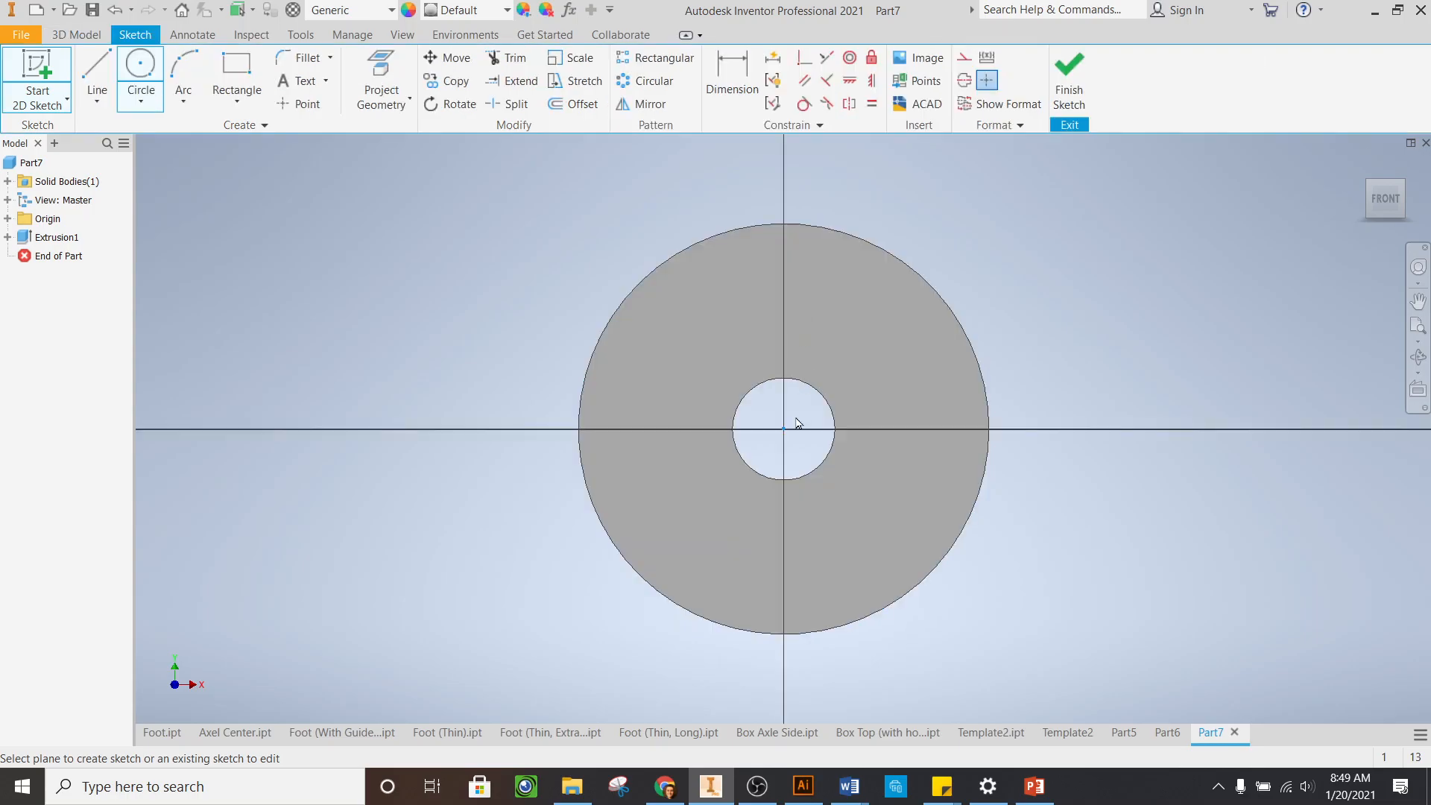
{"action": "scroll", "coordinate": [818, 192], "scroll_direction": "down", "scroll_amount": 3}
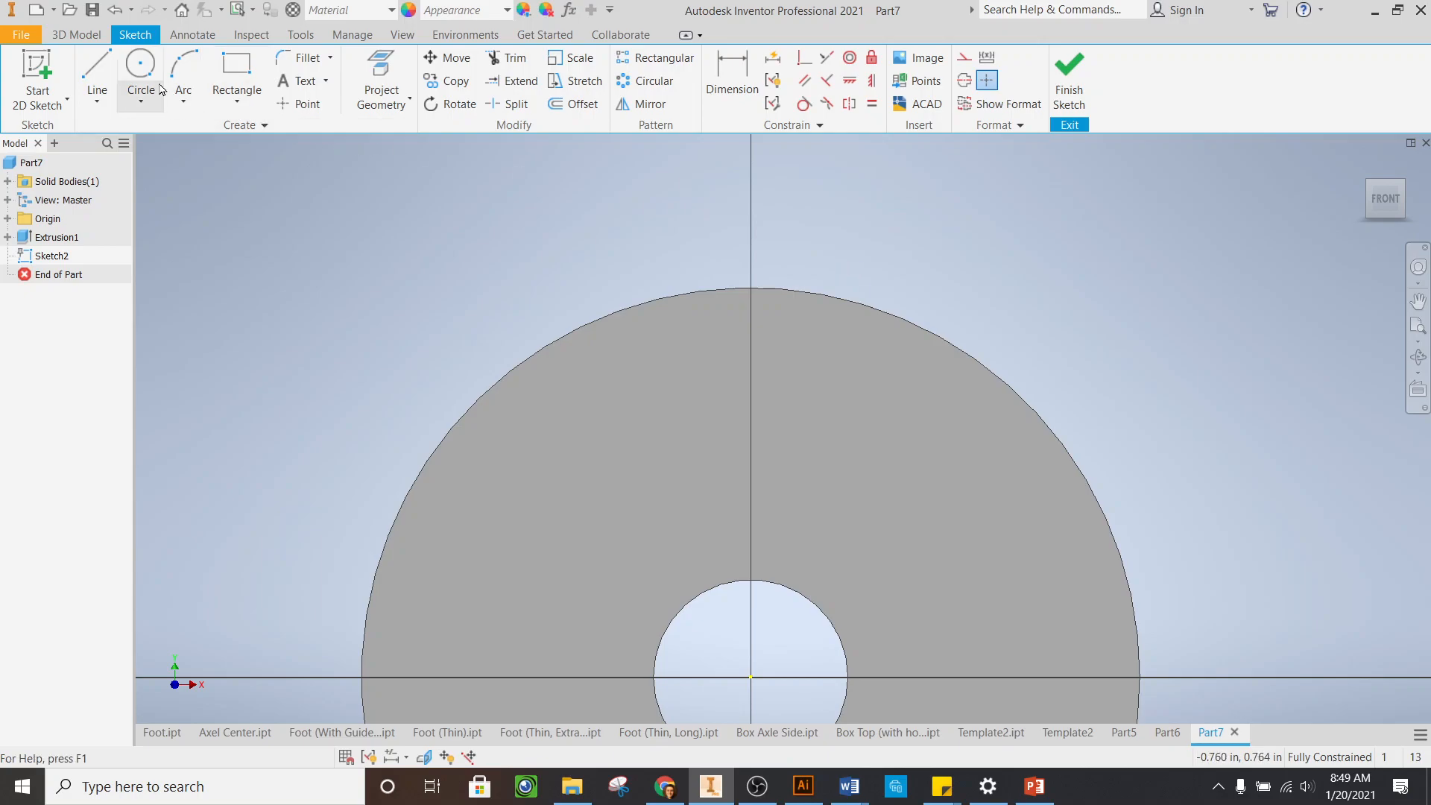
Draw a two-point center rectangle .1 in by .1 in, centred on the topmost point of the outer circle
{"action": "left_click", "coordinate": [239, 104]}
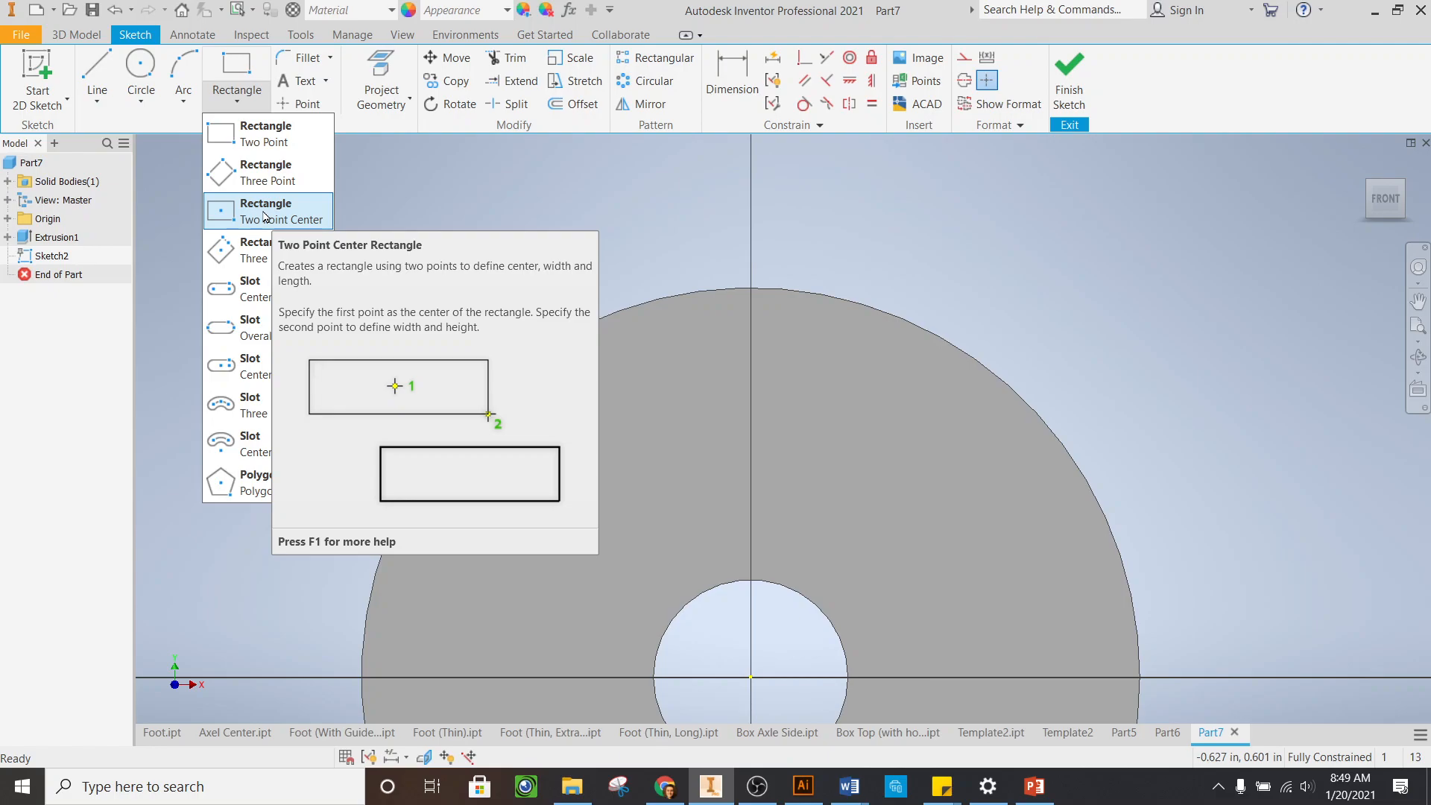
{"action": "scroll", "coordinate": [761, 373], "scroll_direction": "down", "scroll_amount": 3}
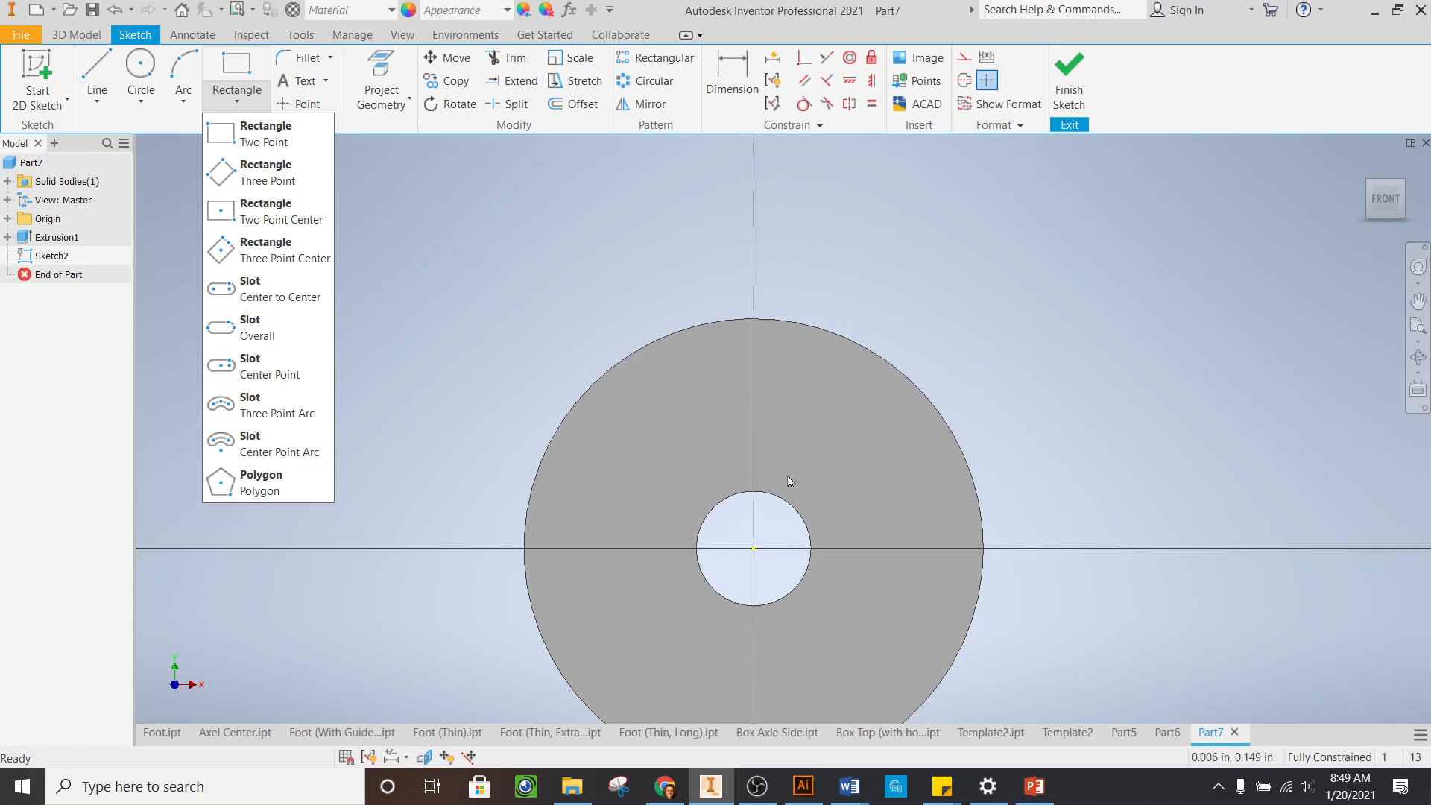
{"action": "scroll", "coordinate": [811, 457], "scroll_direction": "up", "scroll_amount": 3}
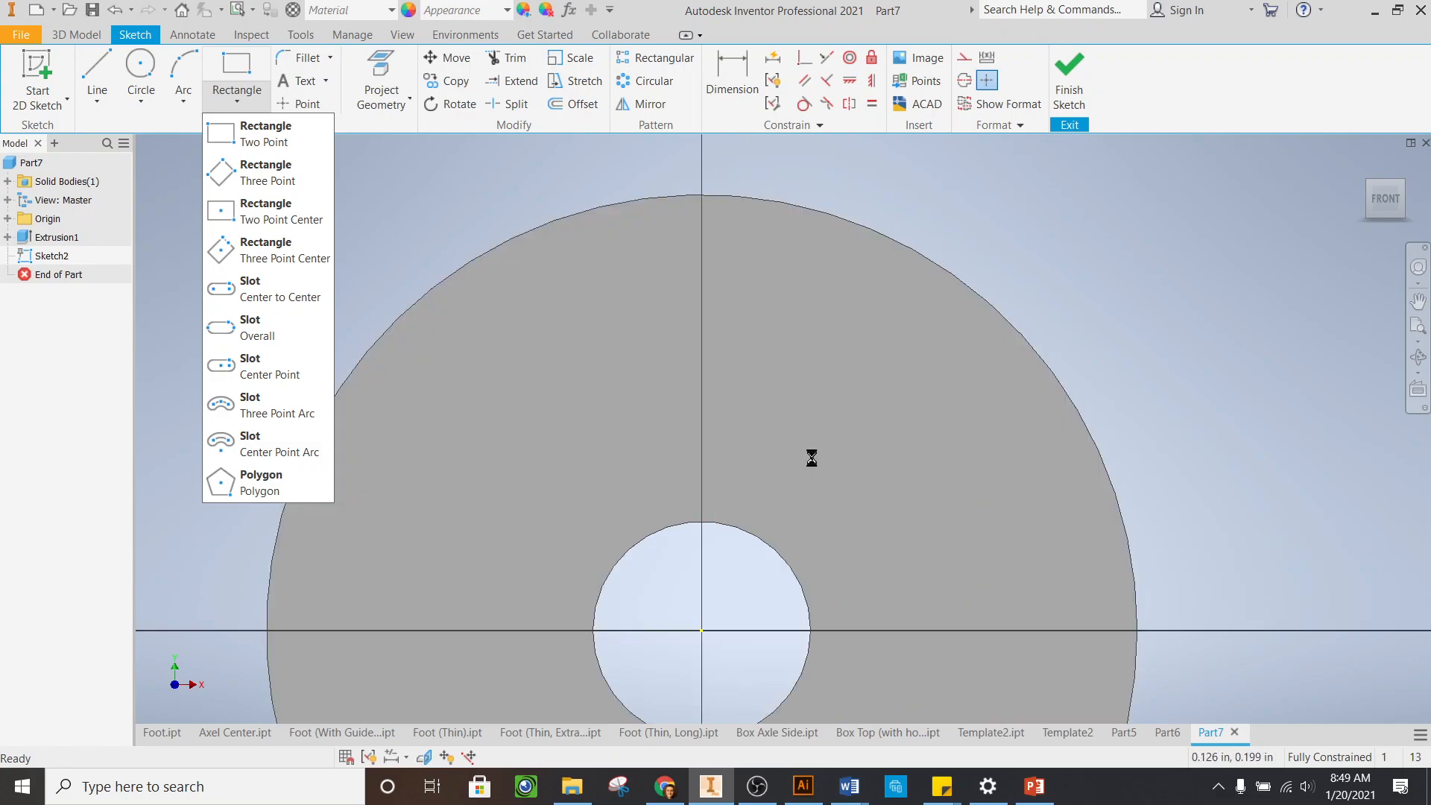
{"action": "left_click", "coordinate": [286, 213]}
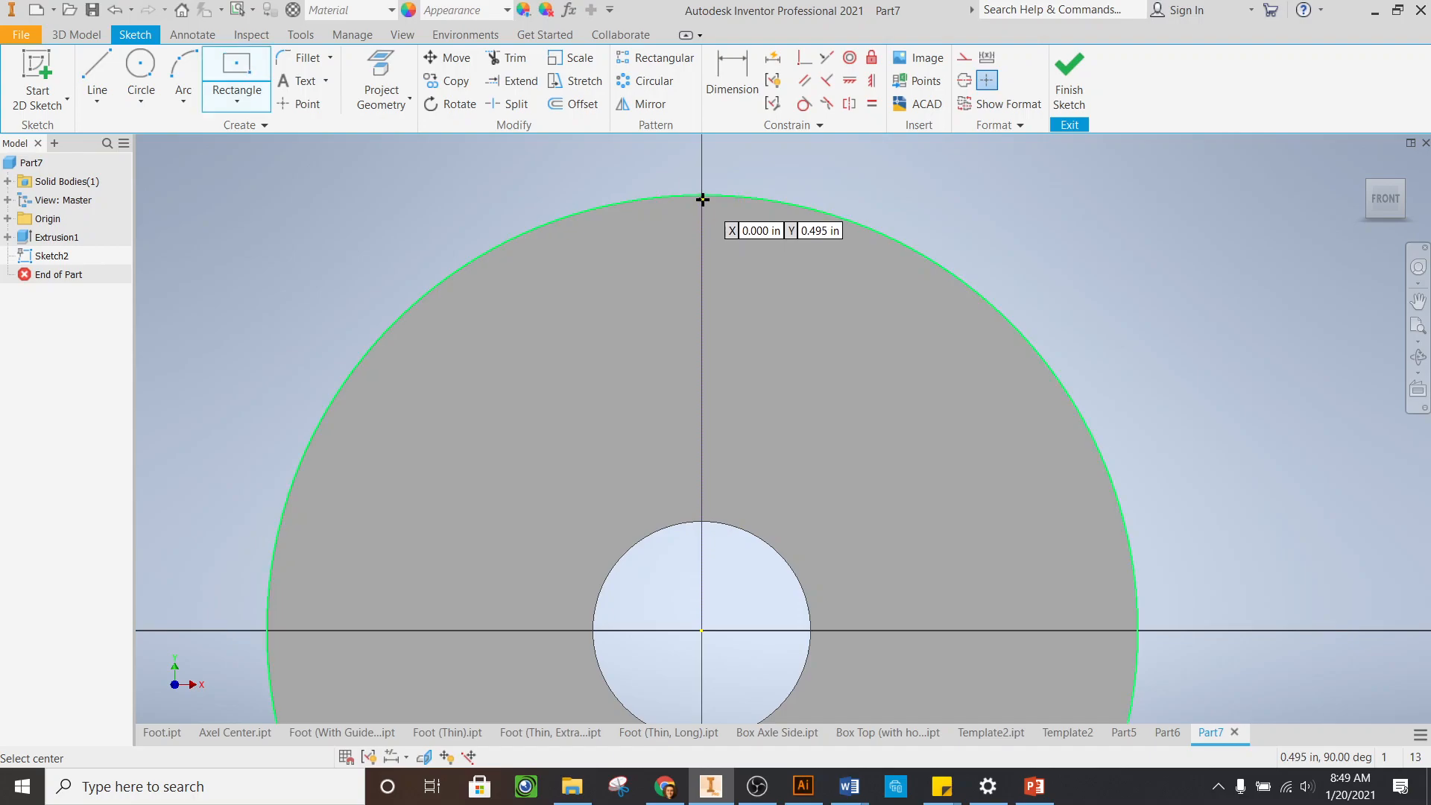
{"action": "scroll", "coordinate": [716, 313], "scroll_direction": "down", "scroll_amount": 3}
{"action": "scroll", "coordinate": [678, 418], "scroll_direction": "up", "scroll_amount": 6}
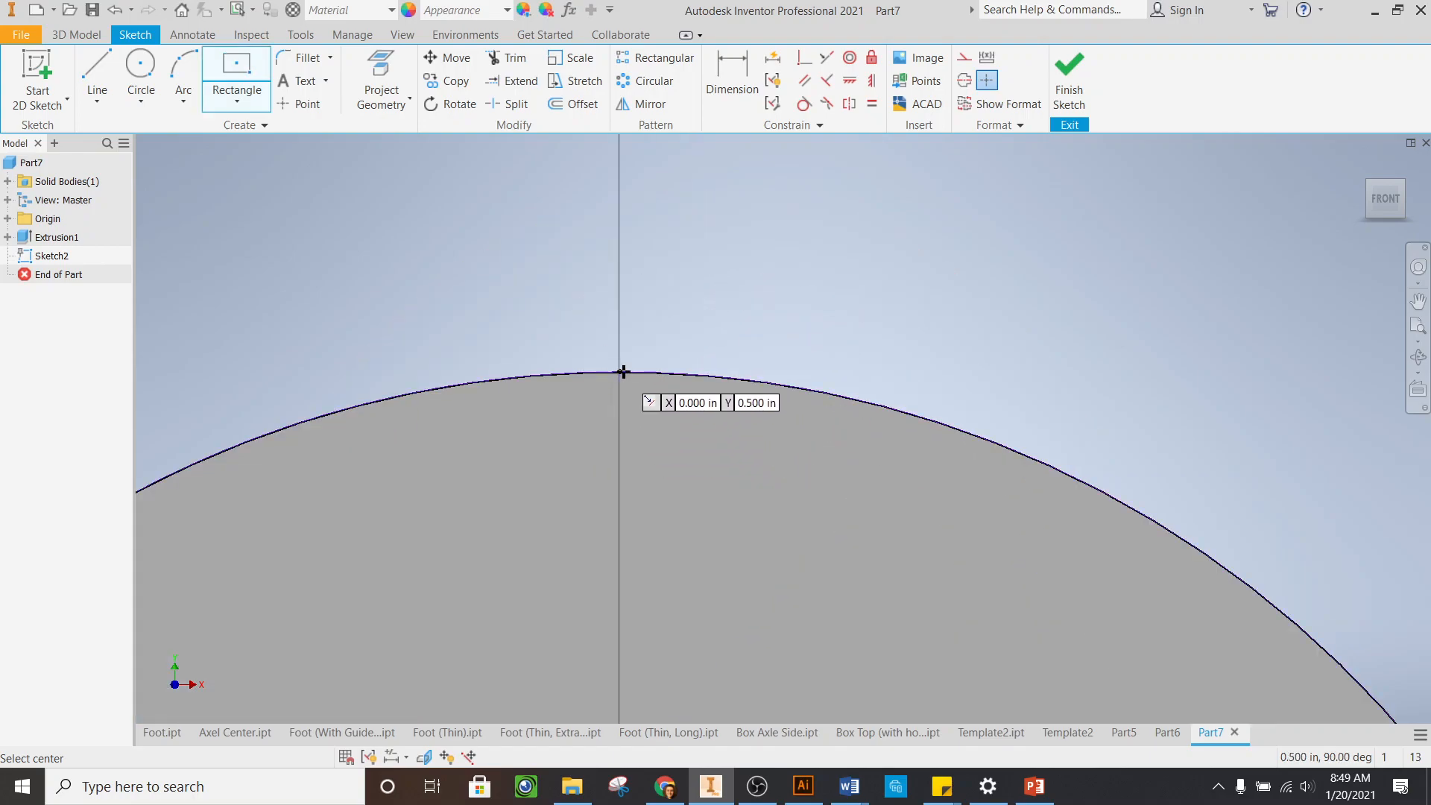
{"action": "left_click", "coordinate": [623, 371]}
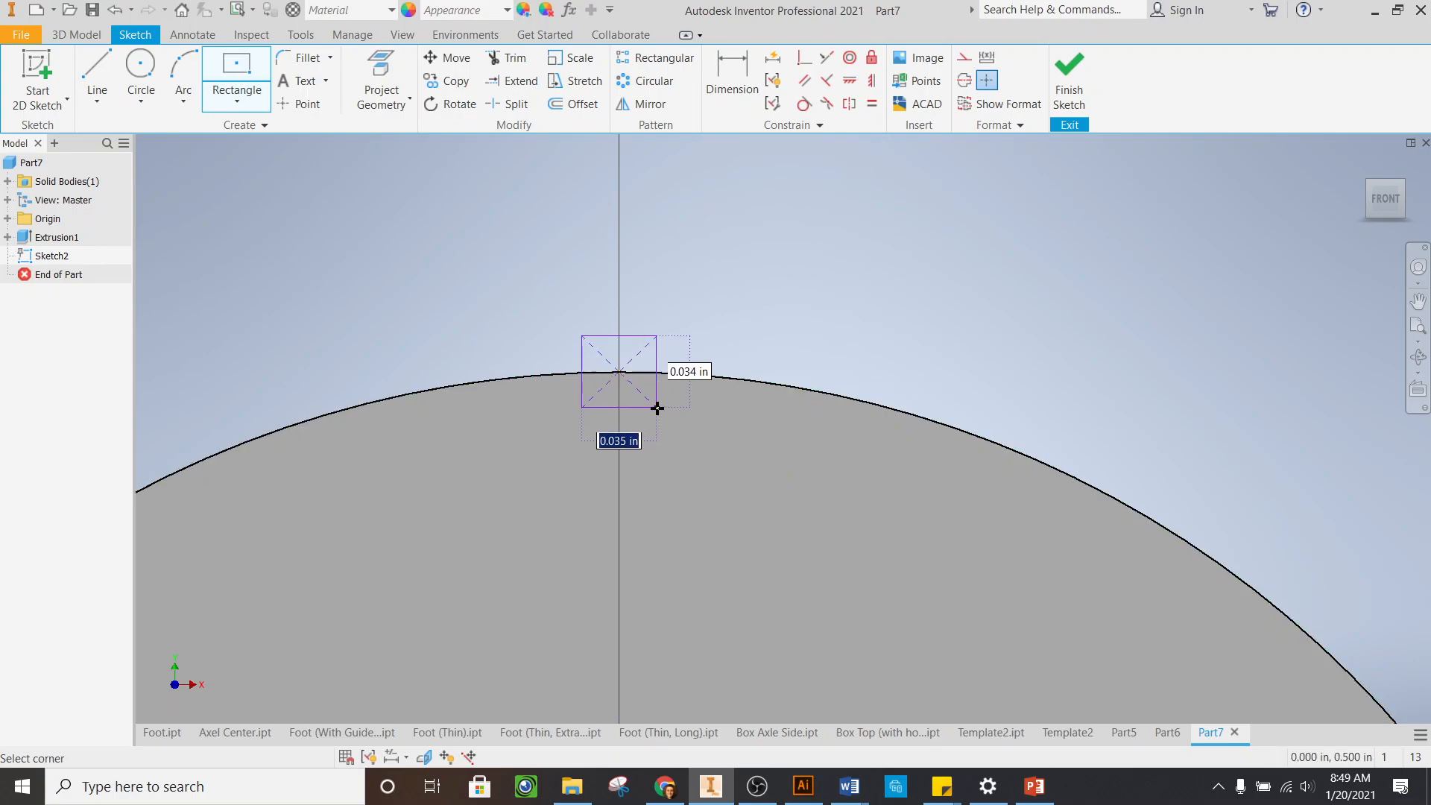
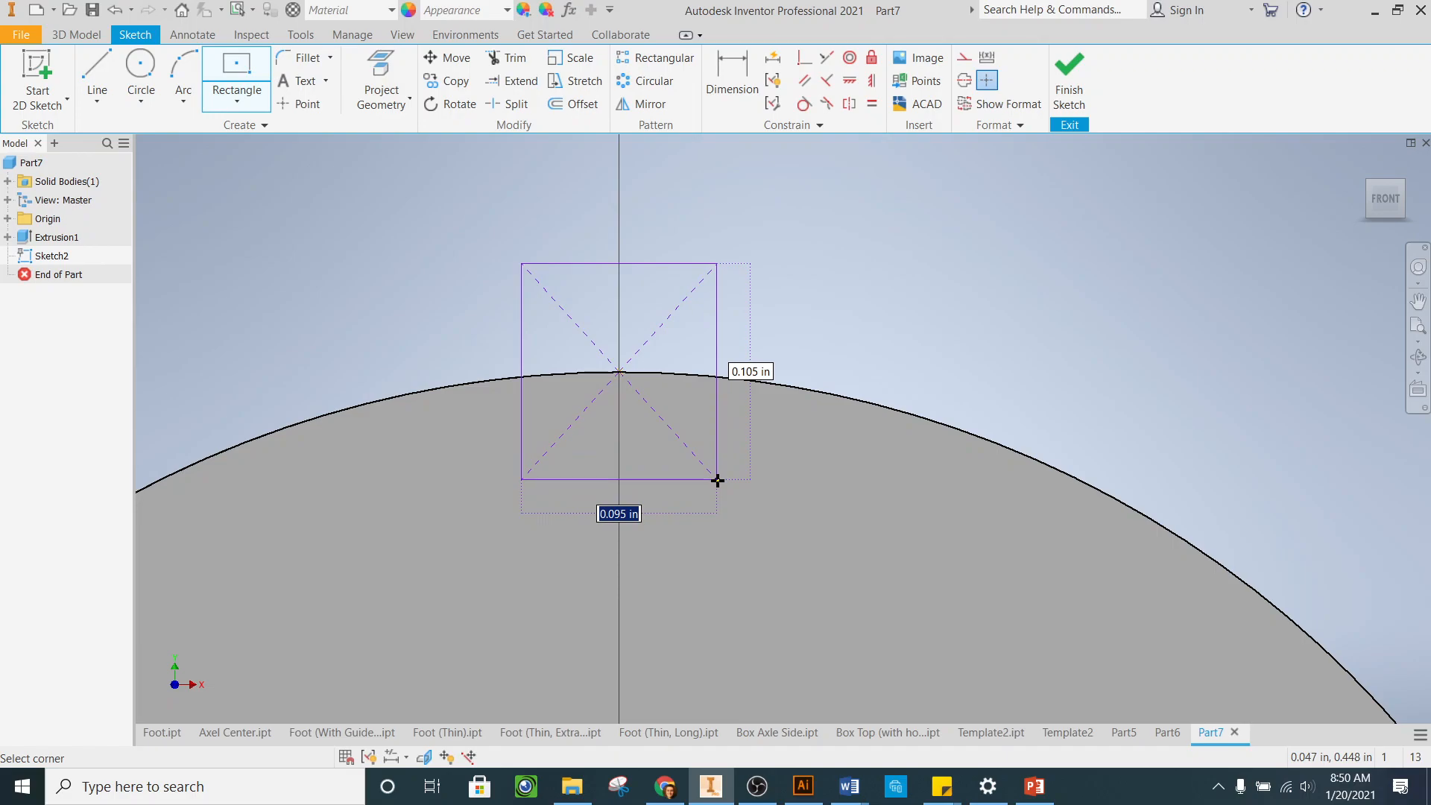
{"action": "type", "text": ".1"}
{"action": "key", "text": "Tab"}
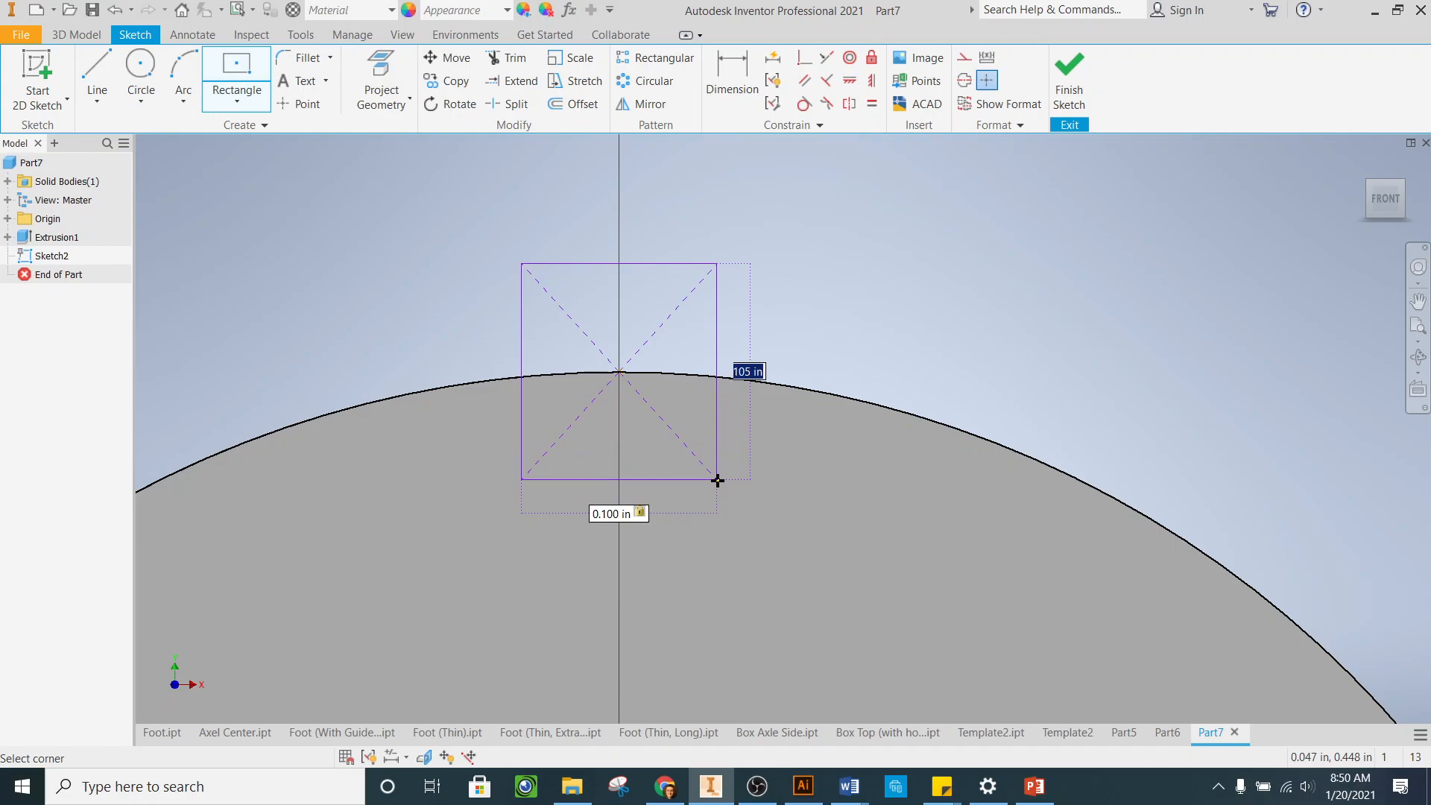
{"action": "type", "text": ".1"}
{"action": "key", "text": "Return"}
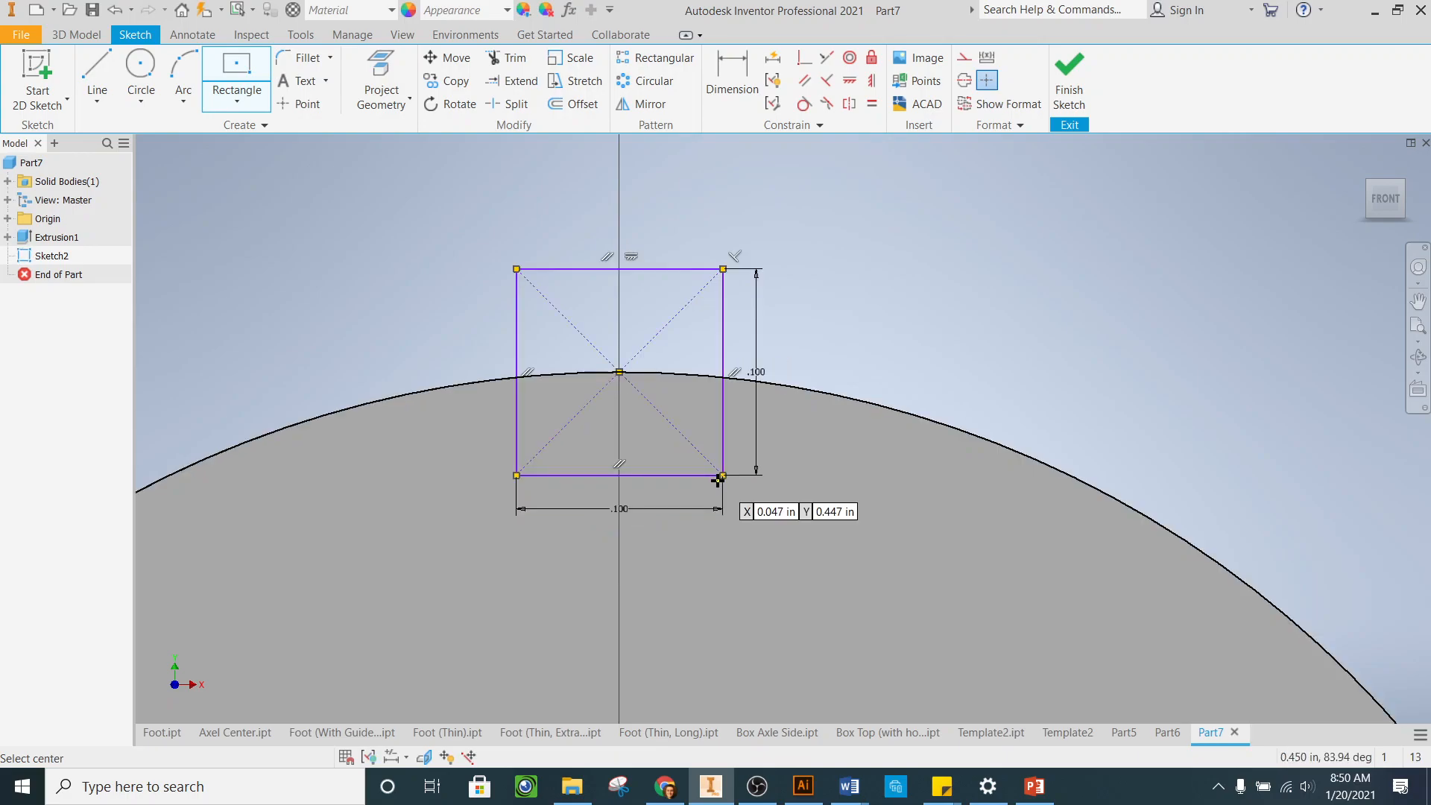
{"action": "scroll", "coordinate": [718, 481], "scroll_direction": "up", "scroll_amount": 6}
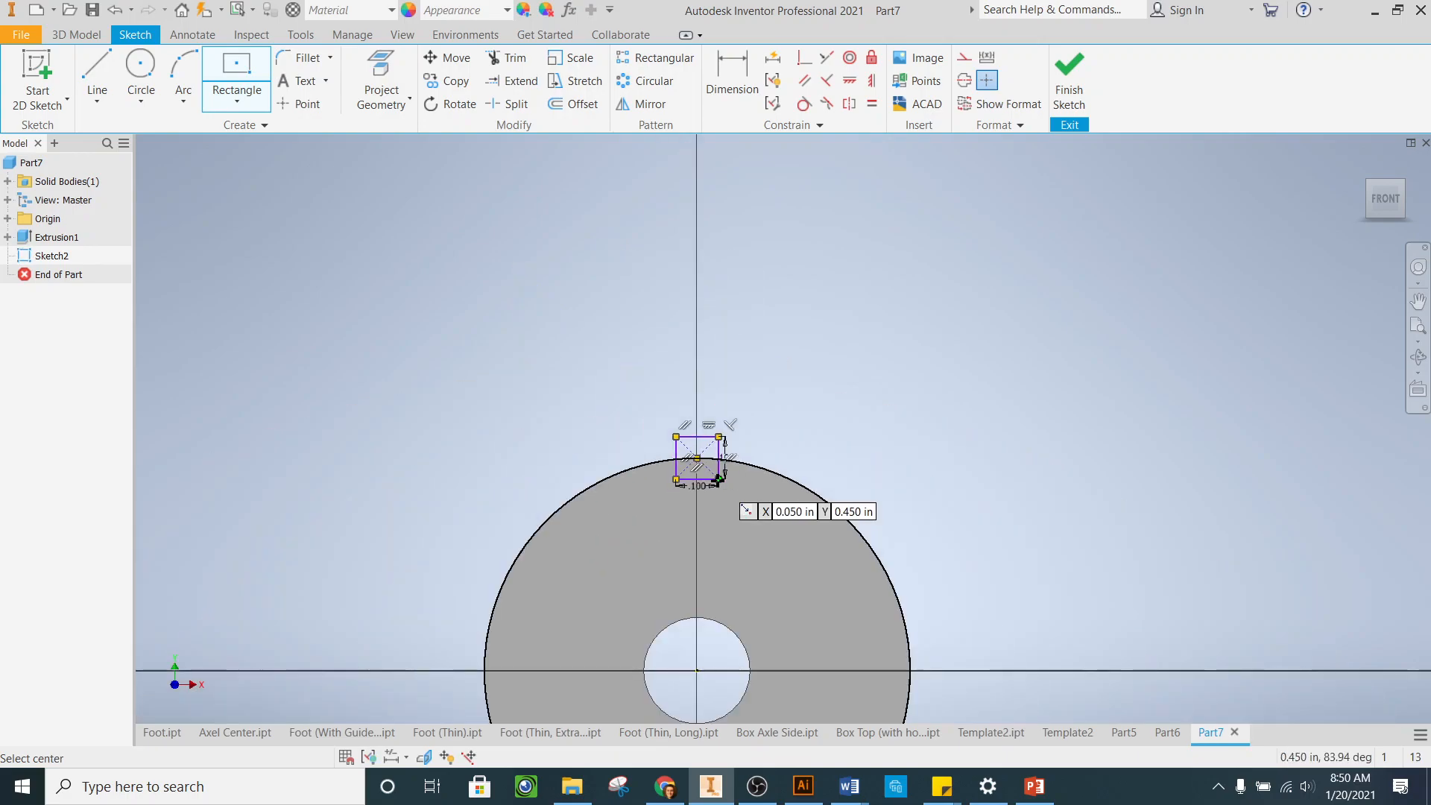
{"action": "scroll", "coordinate": [697, 579], "scroll_direction": "down", "scroll_amount": 2}
{"action": "scroll", "coordinate": [745, 422], "scroll_direction": "down", "scroll_amount": 2}
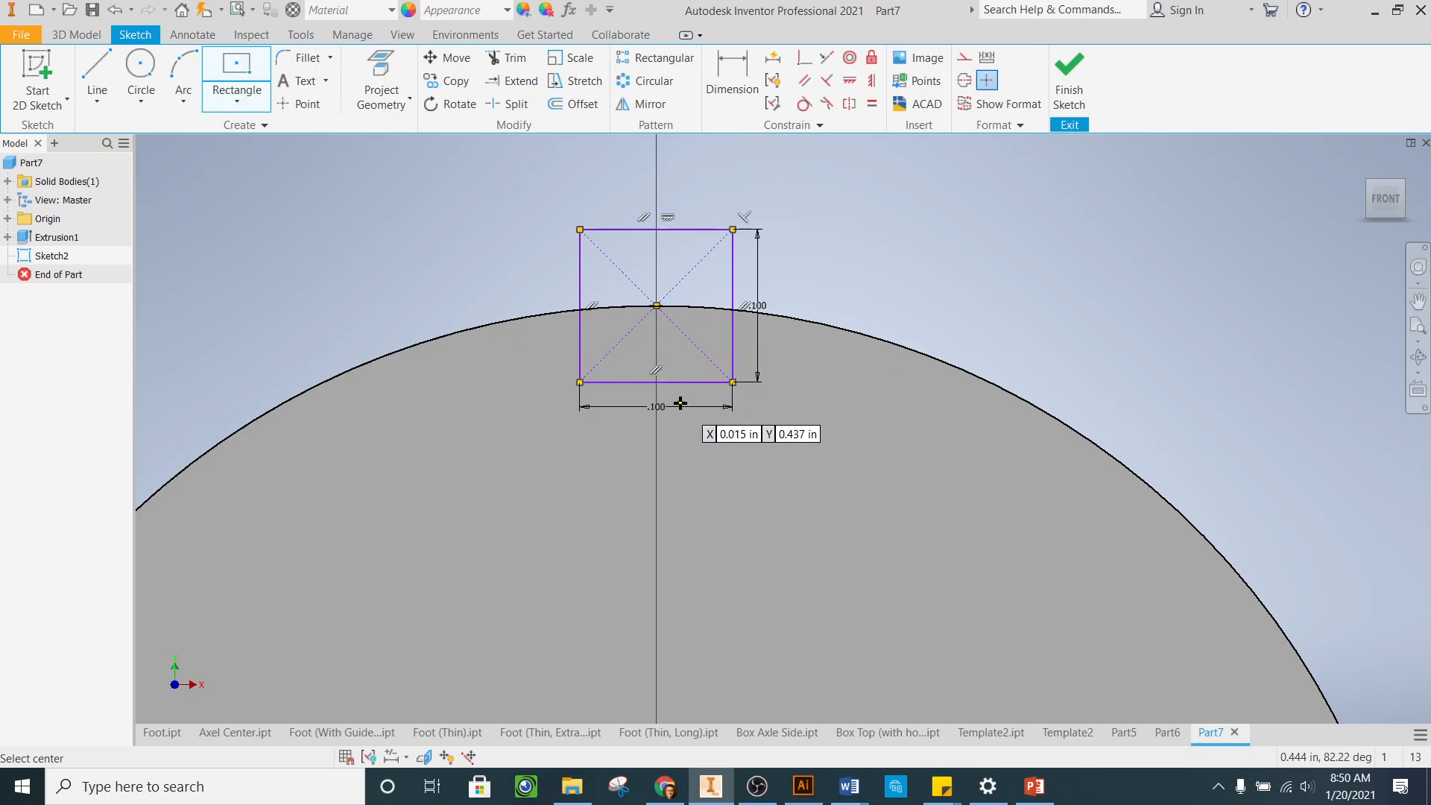
{"action": "right_click", "coordinate": [681, 329]}
{"action": "left_click", "coordinate": [739, 329]}
Try a width of .005 in for the tooth rectangle, and undo that change
{"action": "double_click", "coordinate": [665, 407]}
{"action": "type", "text": ".005"}
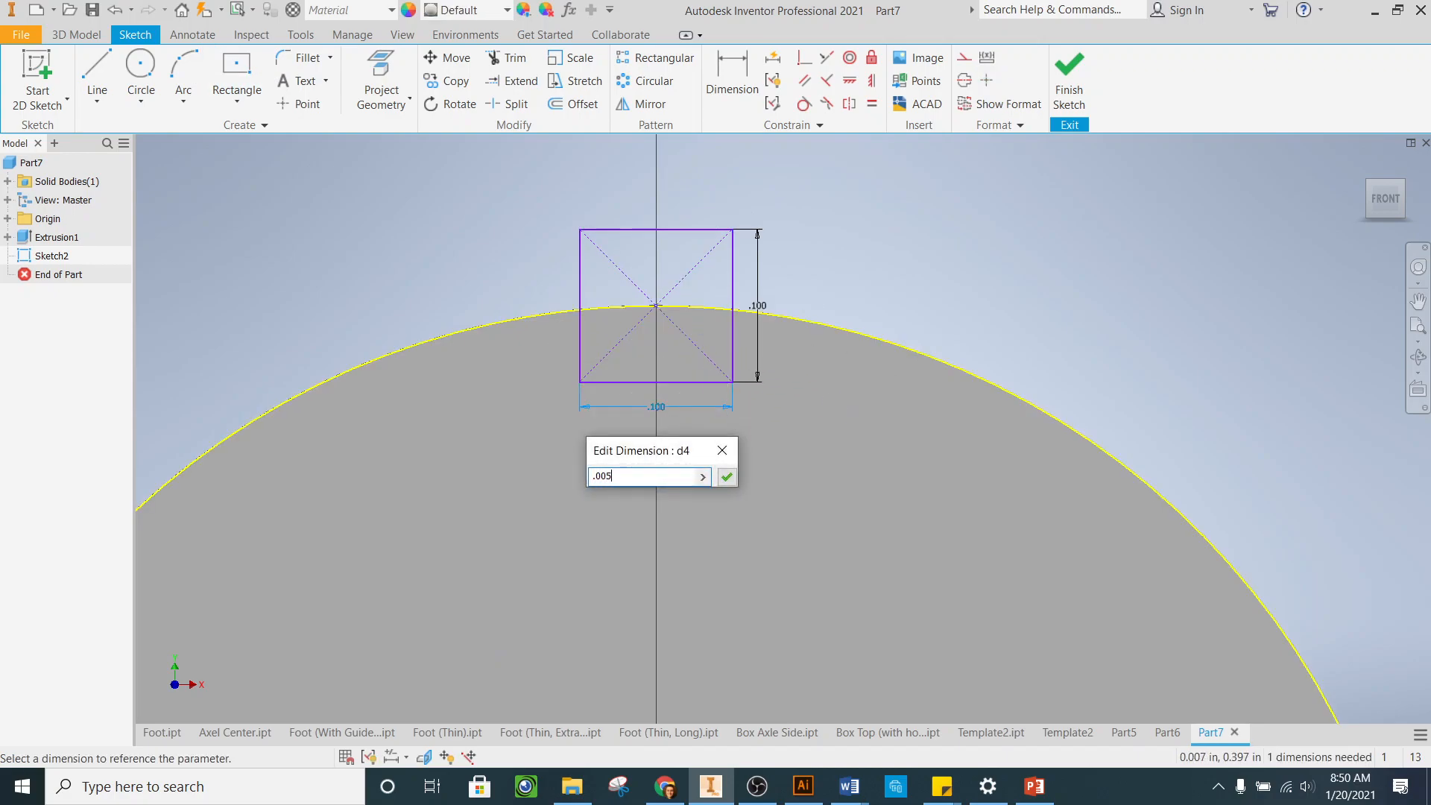
{"action": "key", "text": "Return"}
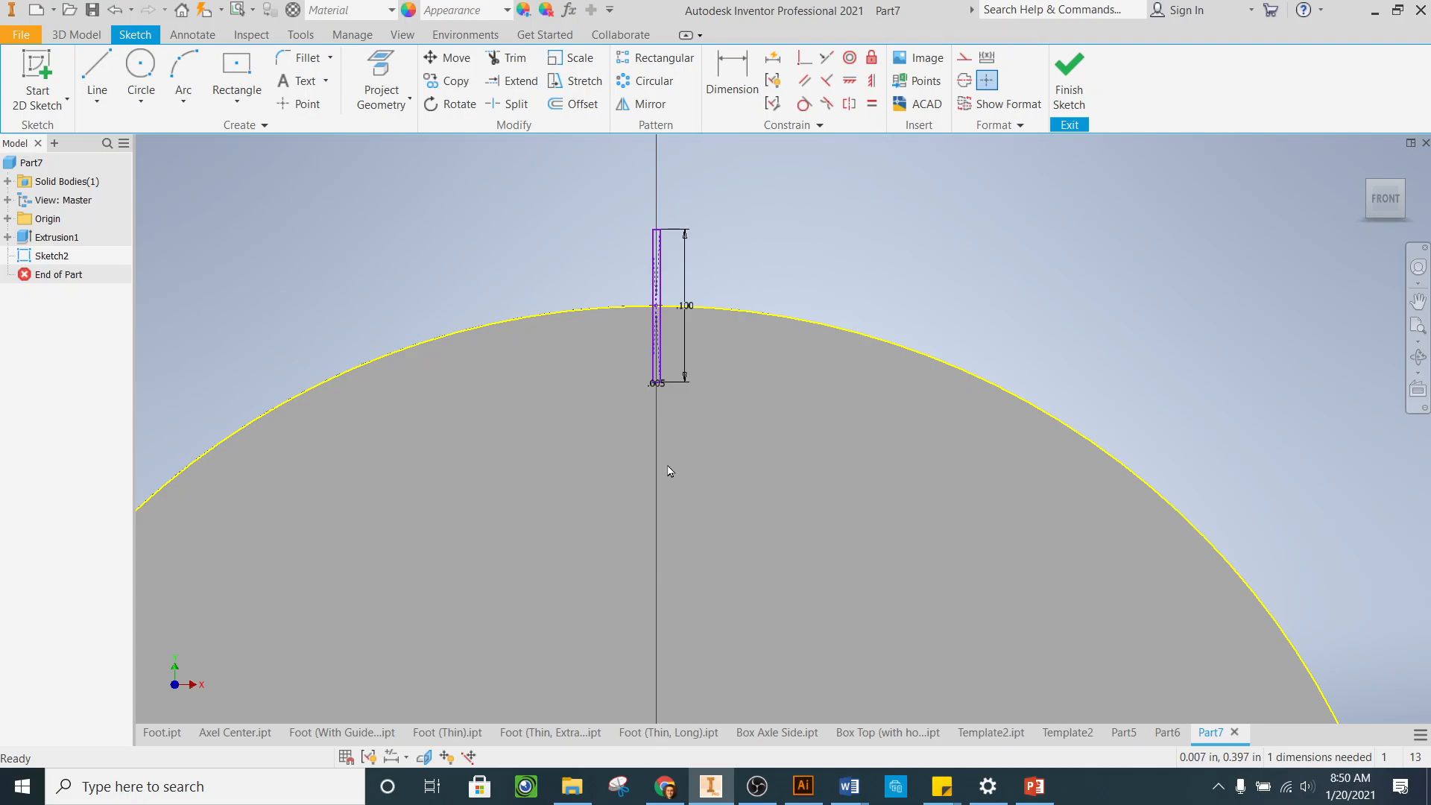
{"action": "key", "text": "ctrl+z"}
Set the tooth rectangle's width to .050 in
{"action": "double_click", "coordinate": [658, 408]}
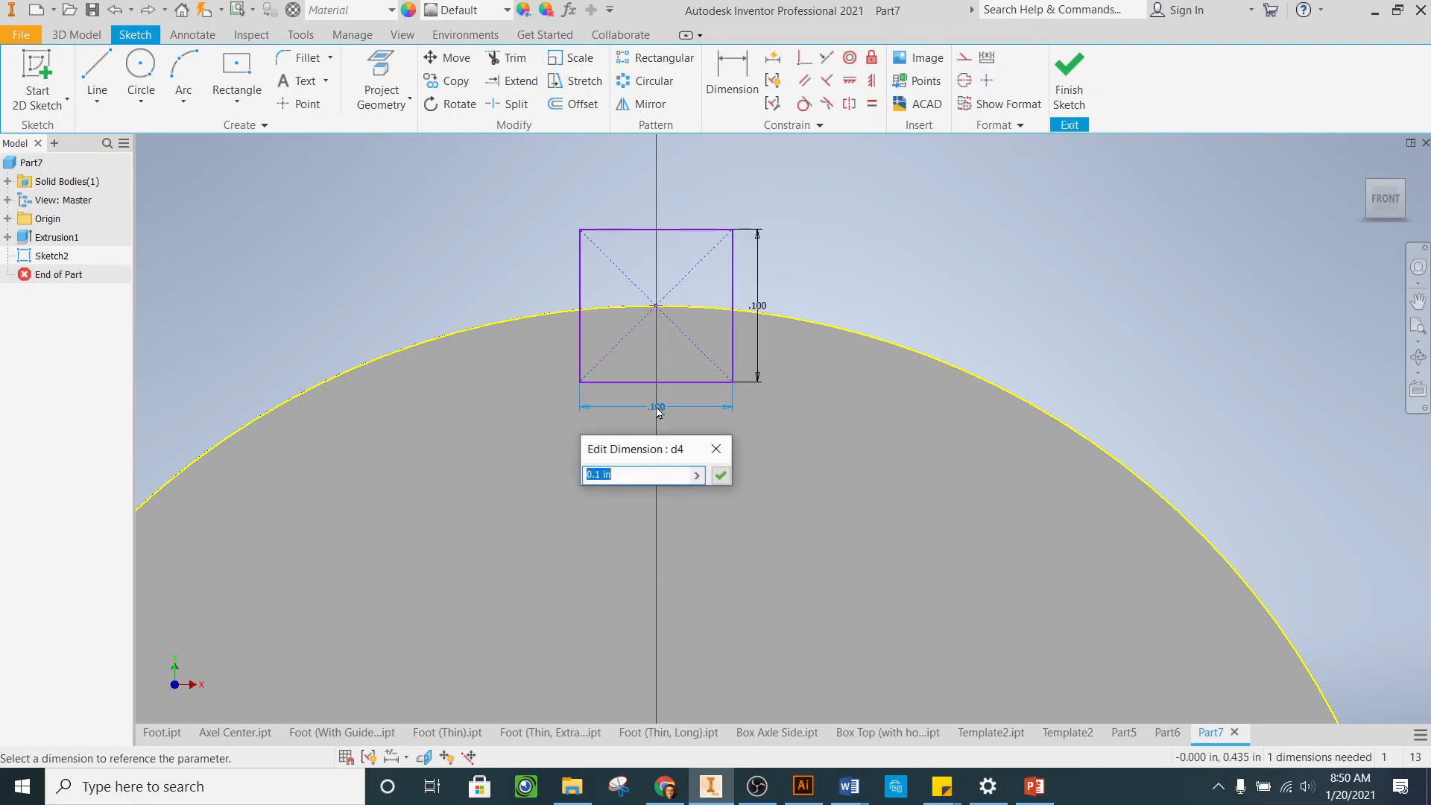
{"action": "type", "text": ".0"}
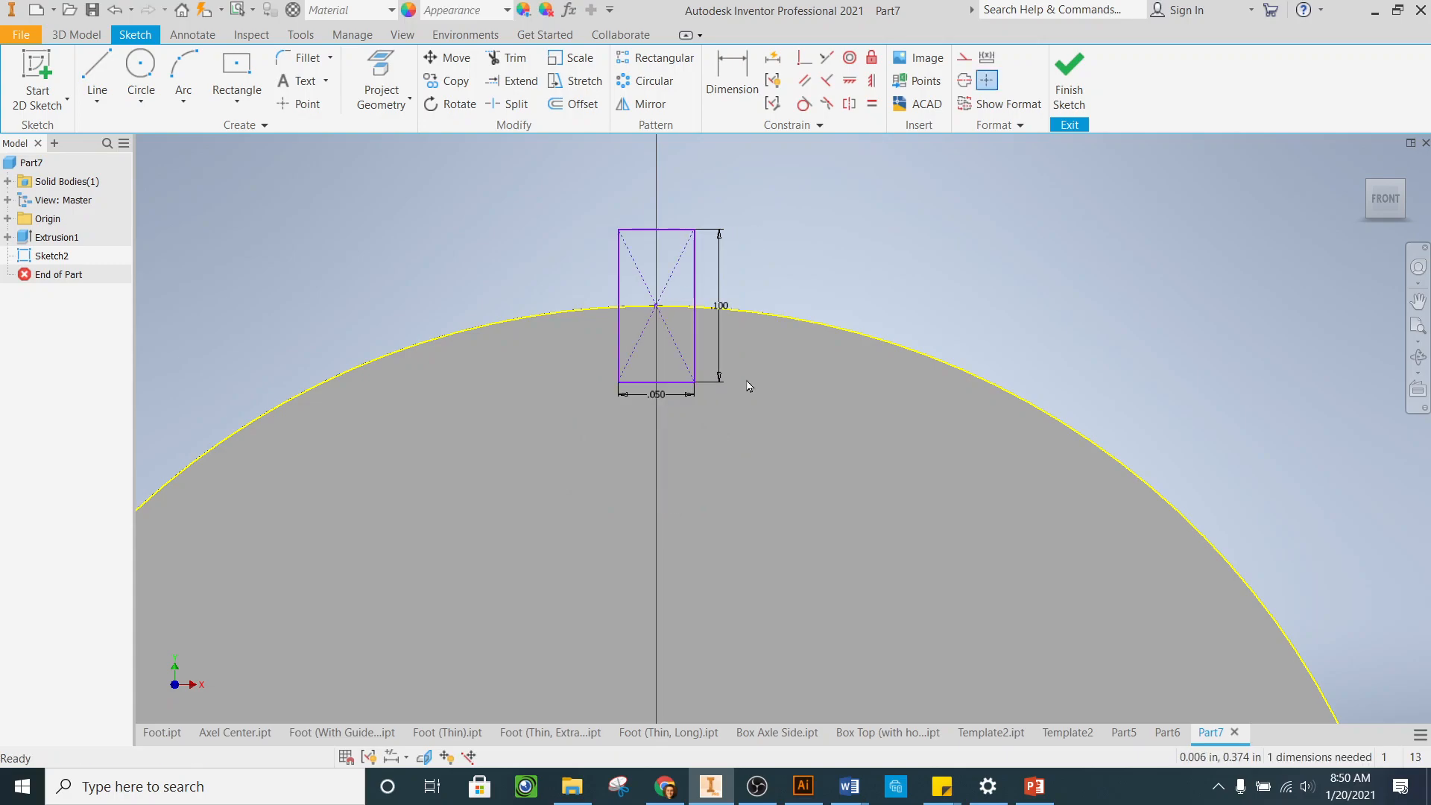
{"action": "scroll", "coordinate": [690, 315], "scroll_direction": "up", "scroll_amount": 3}
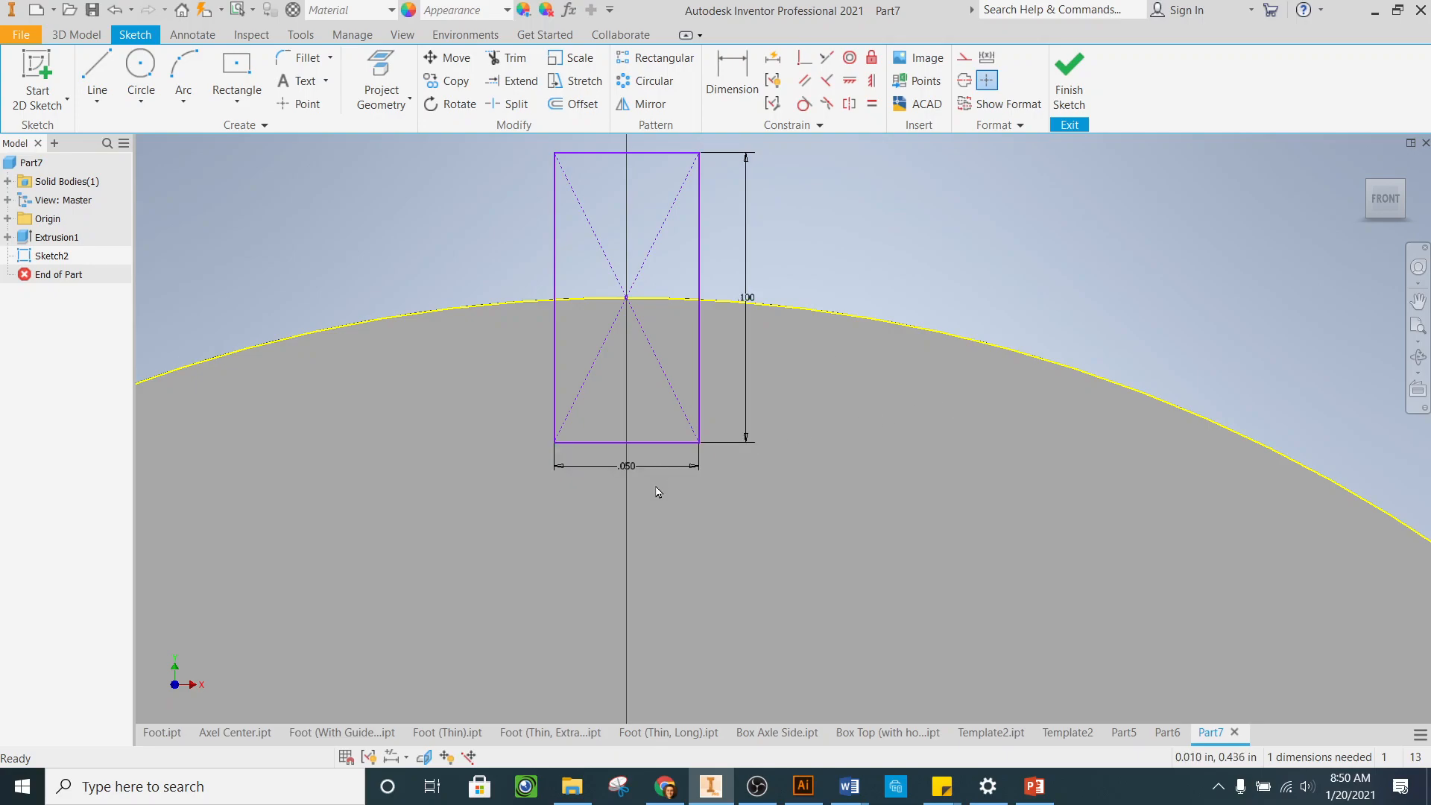
{"action": "scroll", "coordinate": [656, 477], "scroll_direction": "down", "scroll_amount": 2}
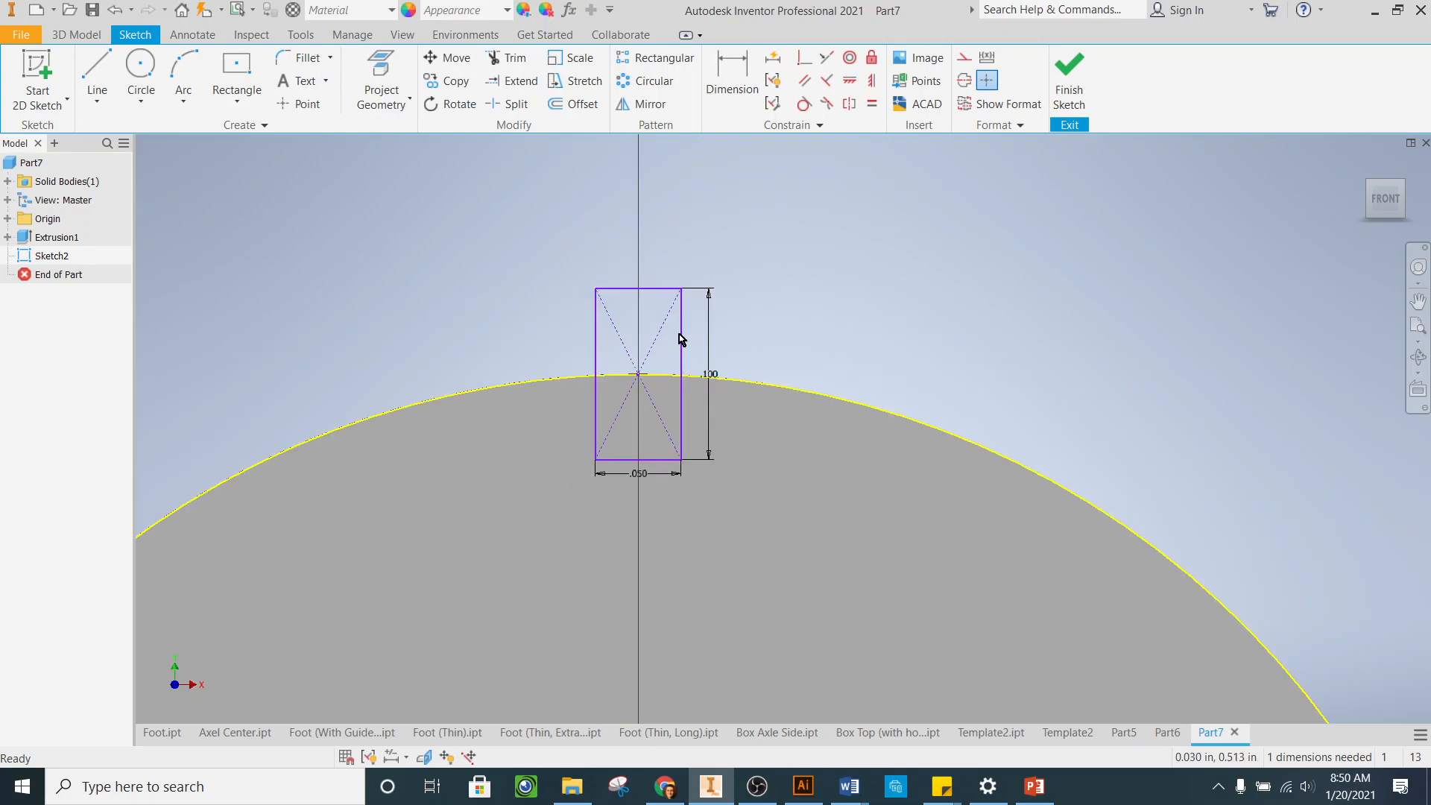
{"action": "scroll", "coordinate": [637, 256], "scroll_direction": "down", "scroll_amount": 5}
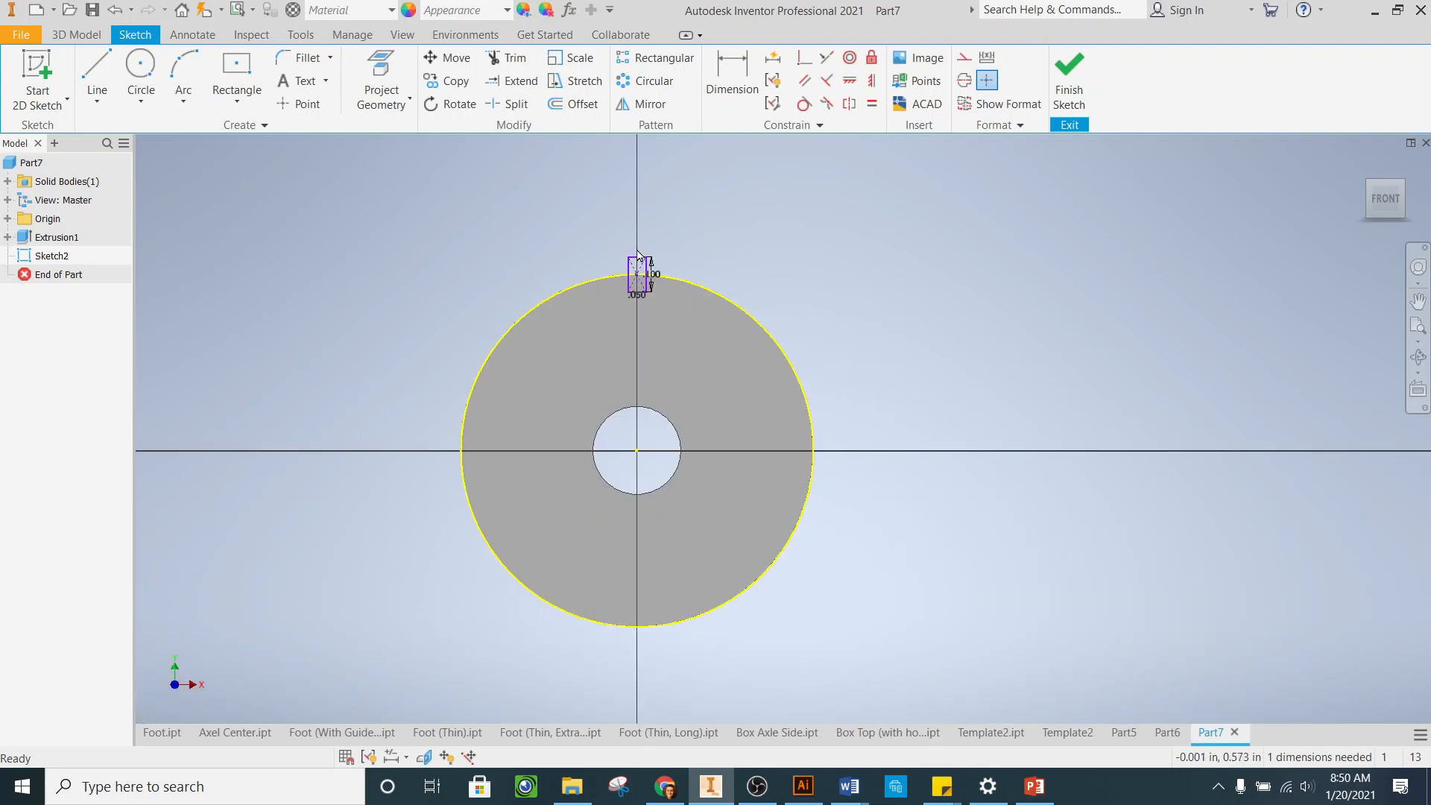
Shift the label of the rectangle's width dimension slightly along its dimension line, and finish the sketch
{"action": "scroll", "coordinate": [625, 231], "scroll_direction": "up", "scroll_amount": 3}
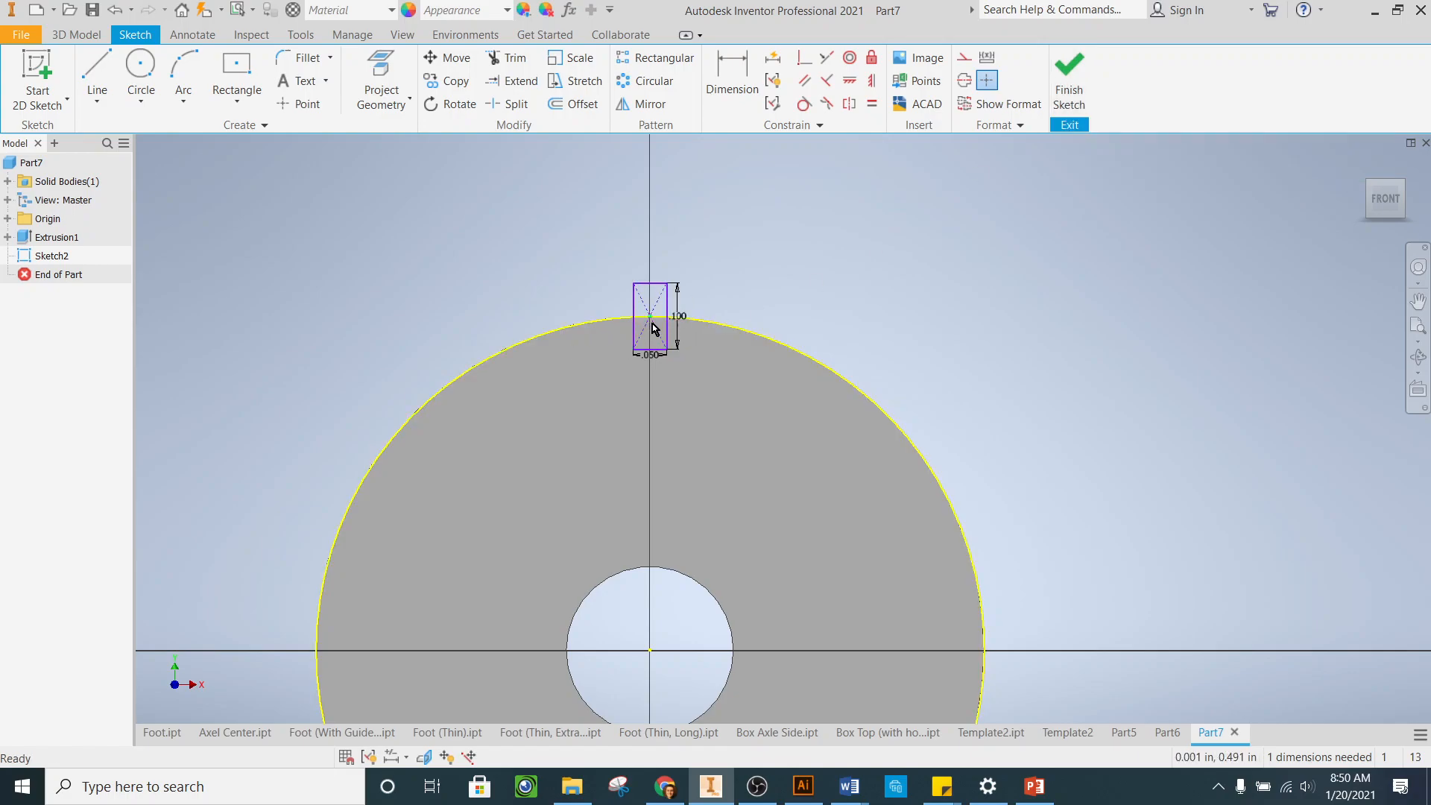
{"action": "scroll", "coordinate": [653, 325], "scroll_direction": "up", "scroll_amount": 4}
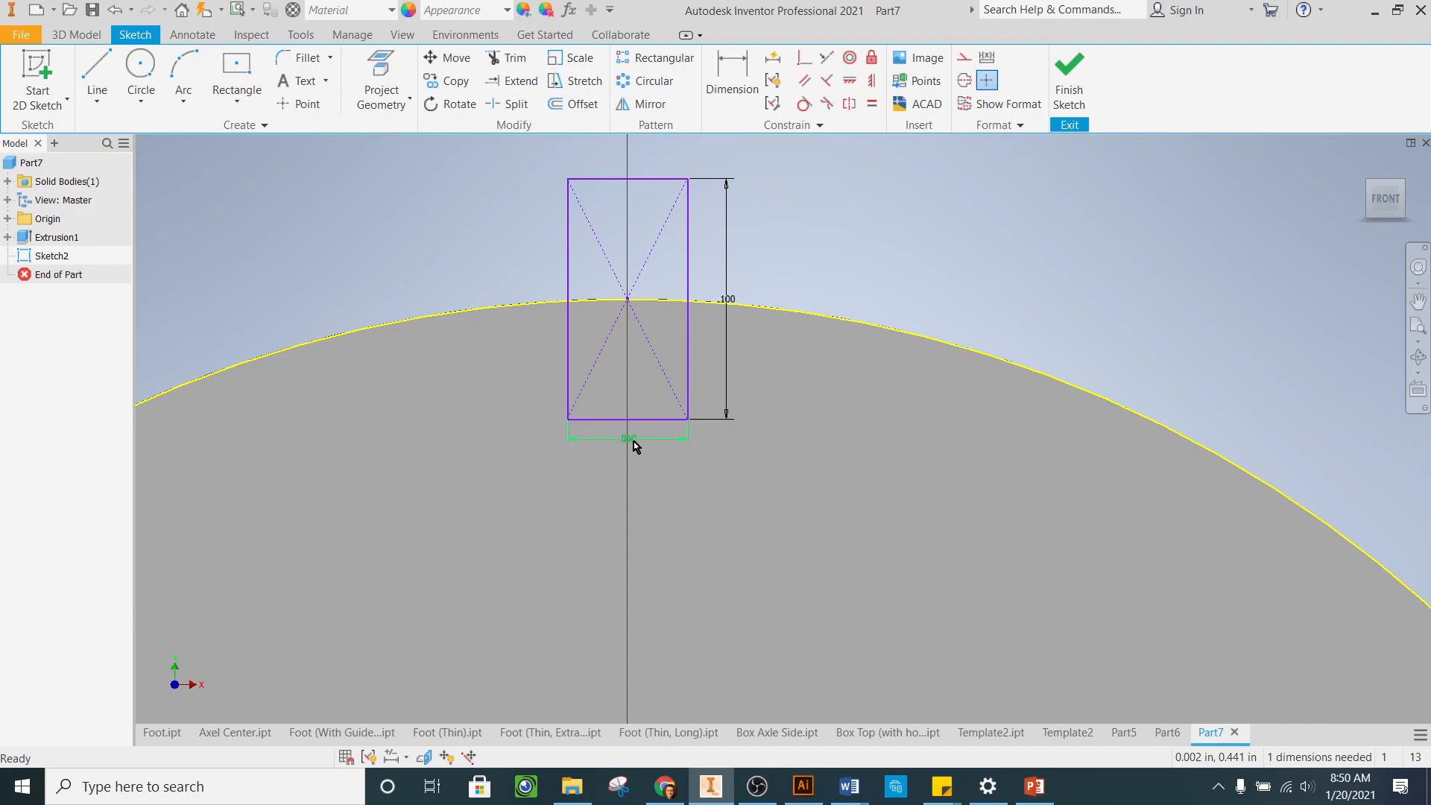
{"action": "scroll", "coordinate": [633, 441], "scroll_direction": "up", "scroll_amount": 8}
{"action": "scroll", "coordinate": [615, 445], "scroll_direction": "down", "scroll_amount": 8}
{"action": "left_click_drag", "start_coordinate": [604, 436], "coordinate": [642, 438]}
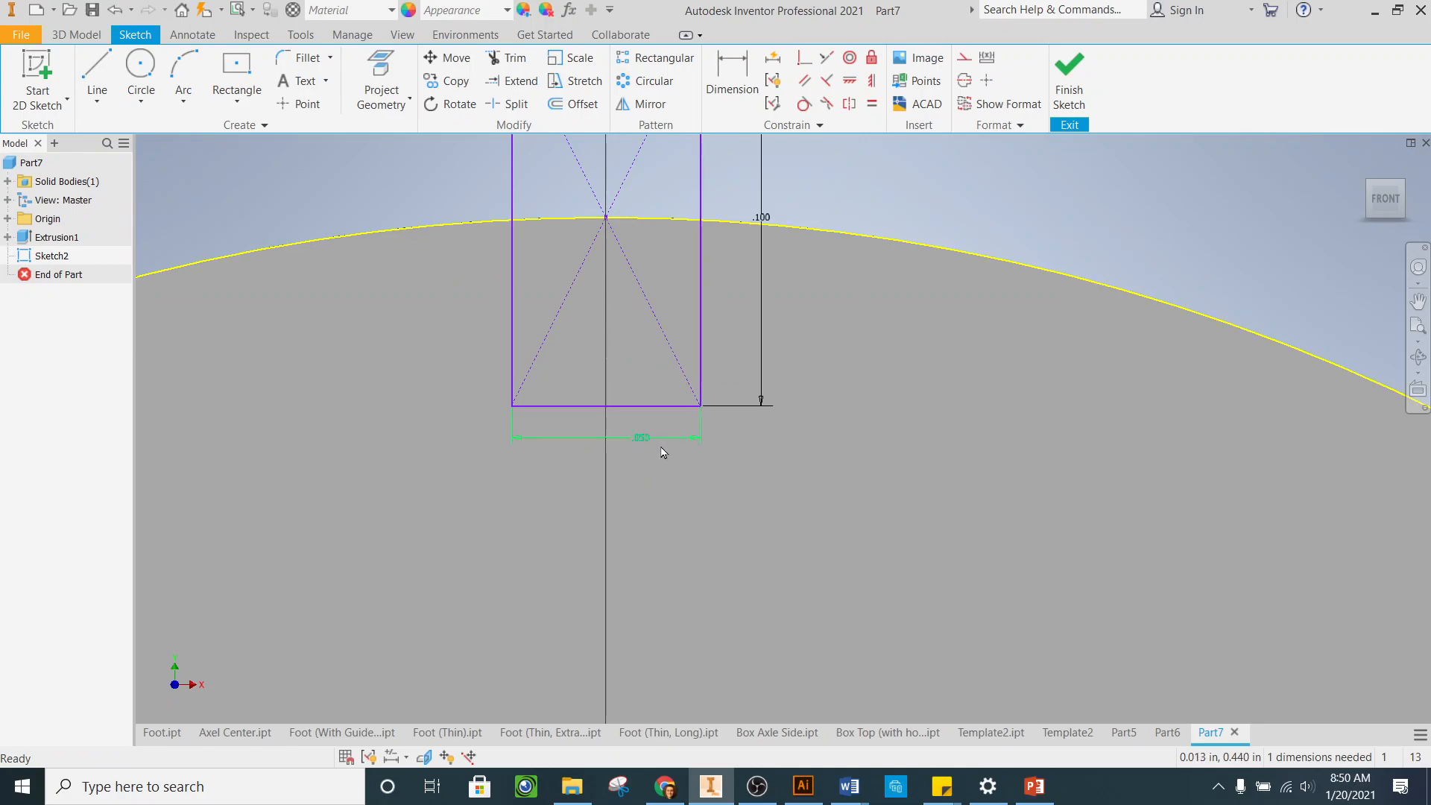
{"action": "scroll", "coordinate": [768, 339], "scroll_direction": "down", "scroll_amount": 4}
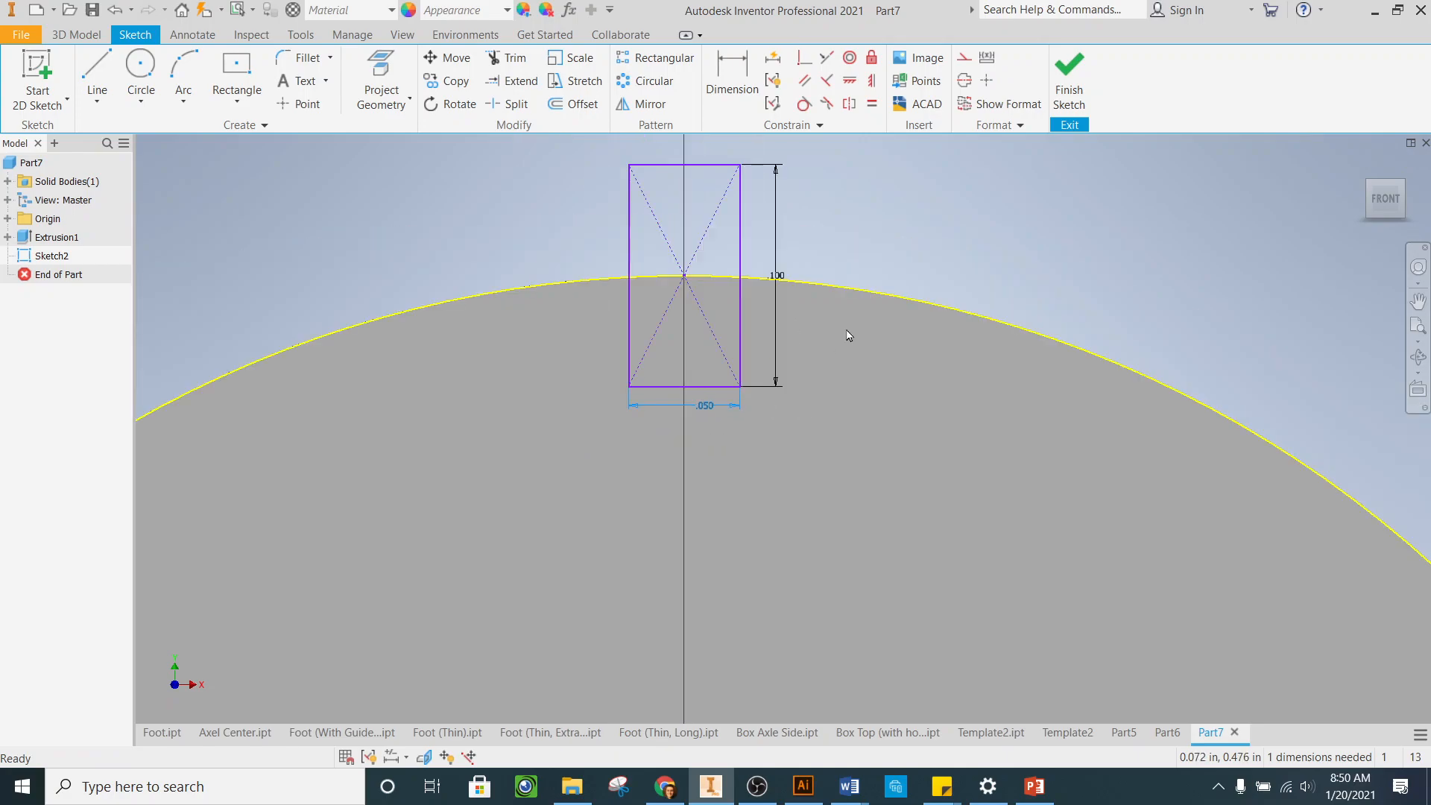
{"action": "left_click", "coordinate": [1069, 82]}
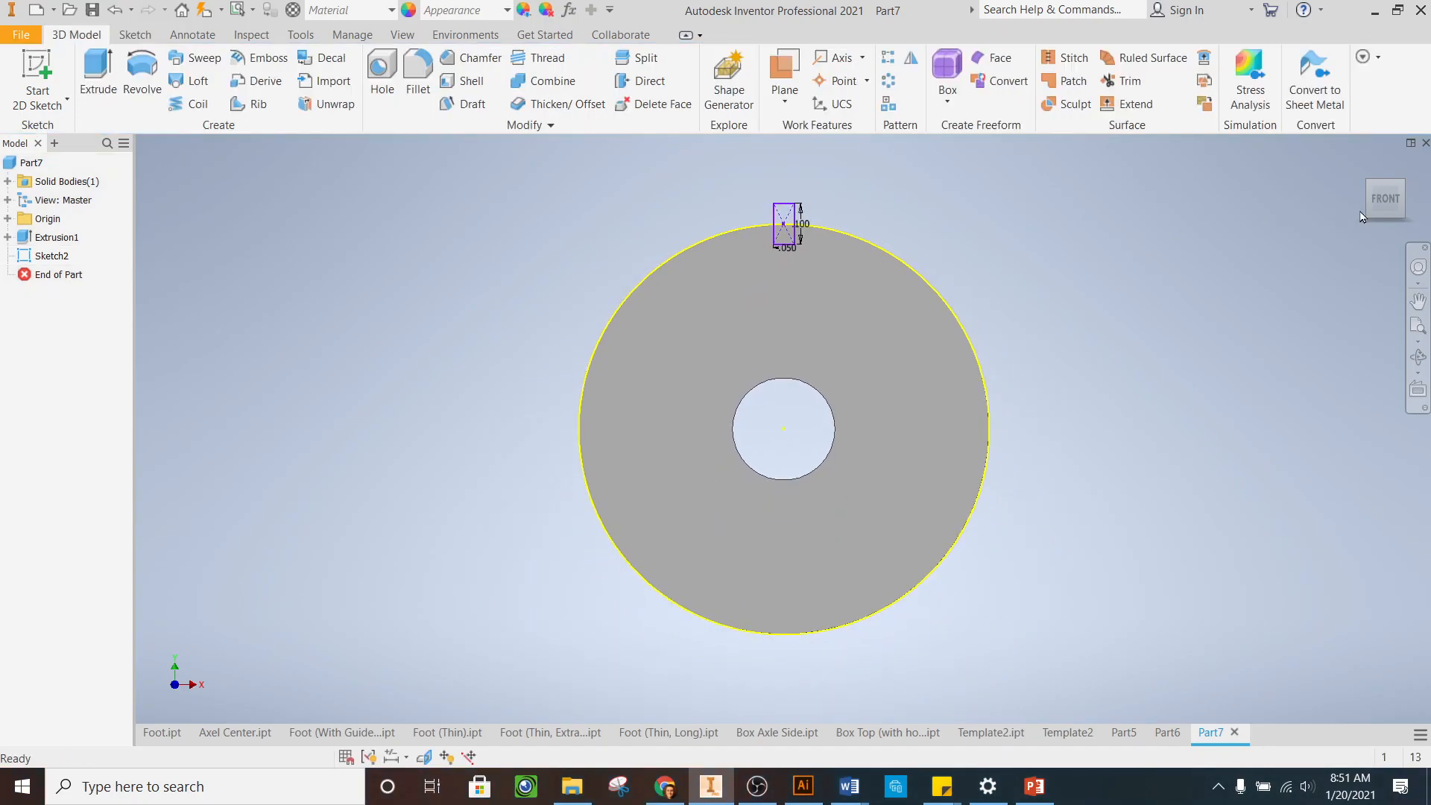
Extrude the part of the tooth rectangle outside the circle in the flipped direction, up to the body's far flat face
{"action": "left_click", "coordinate": [1370, 195]}
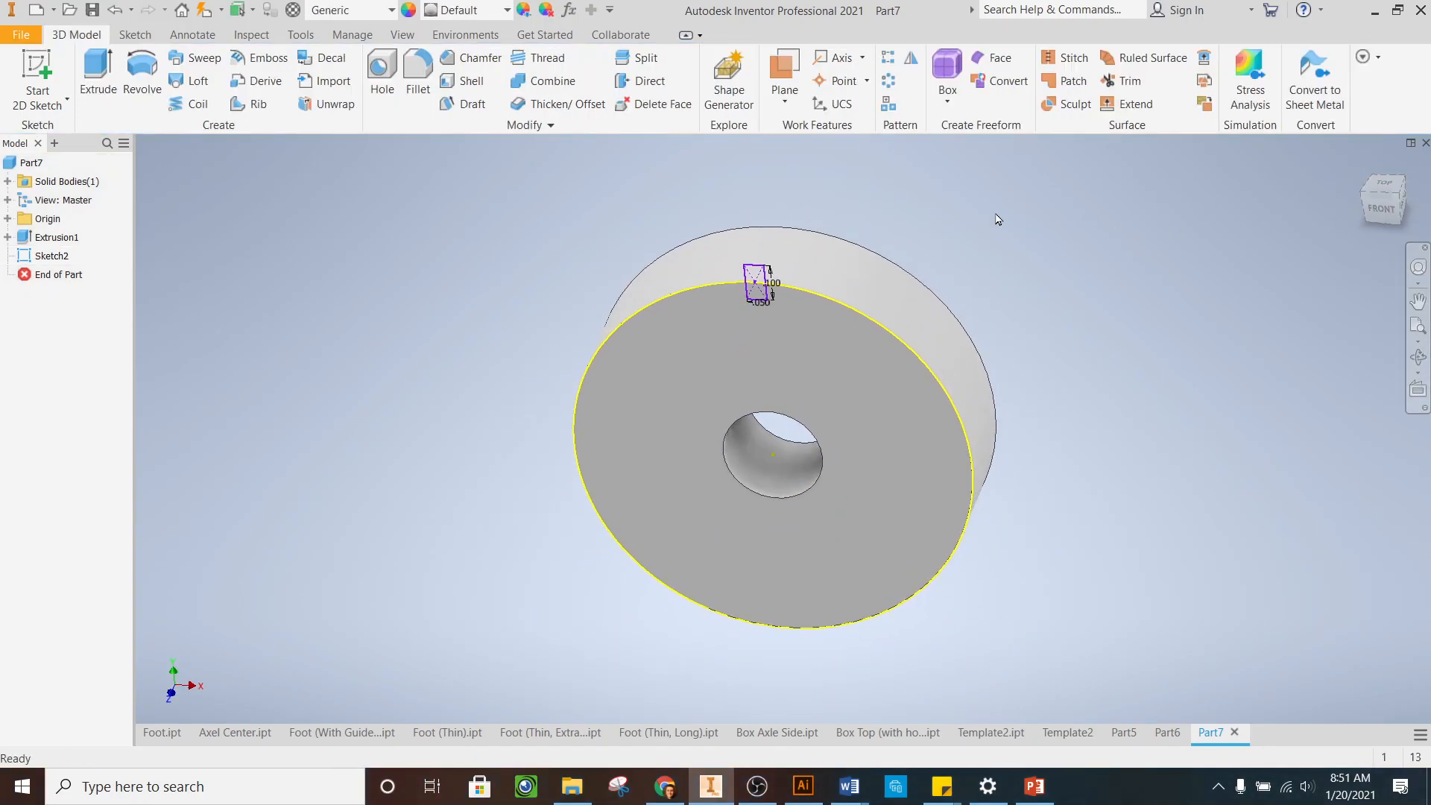
{"action": "left_click", "coordinate": [99, 74]}
{"action": "scroll", "coordinate": [771, 299], "scroll_direction": "up", "scroll_amount": 5}
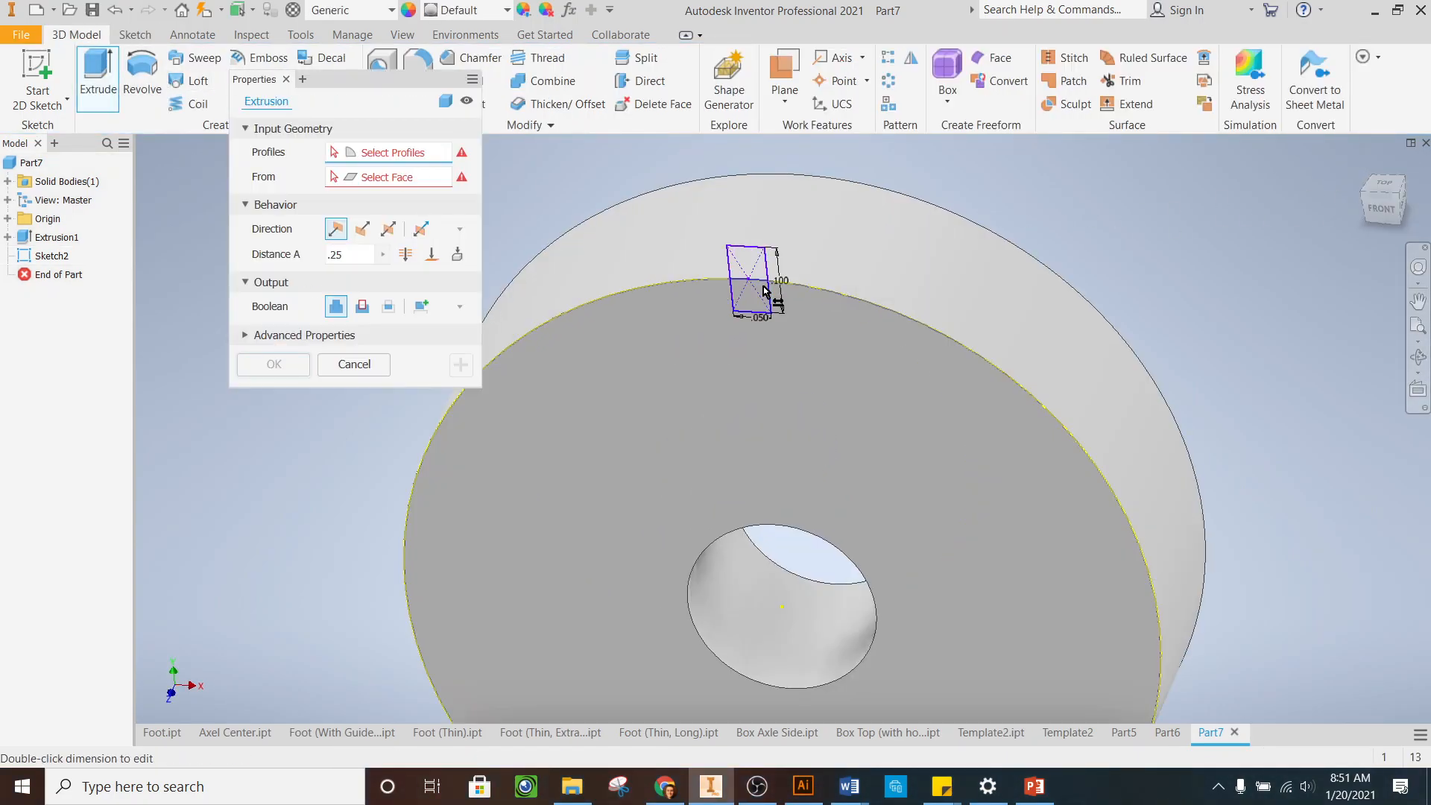
{"action": "left_click", "coordinate": [729, 217]}
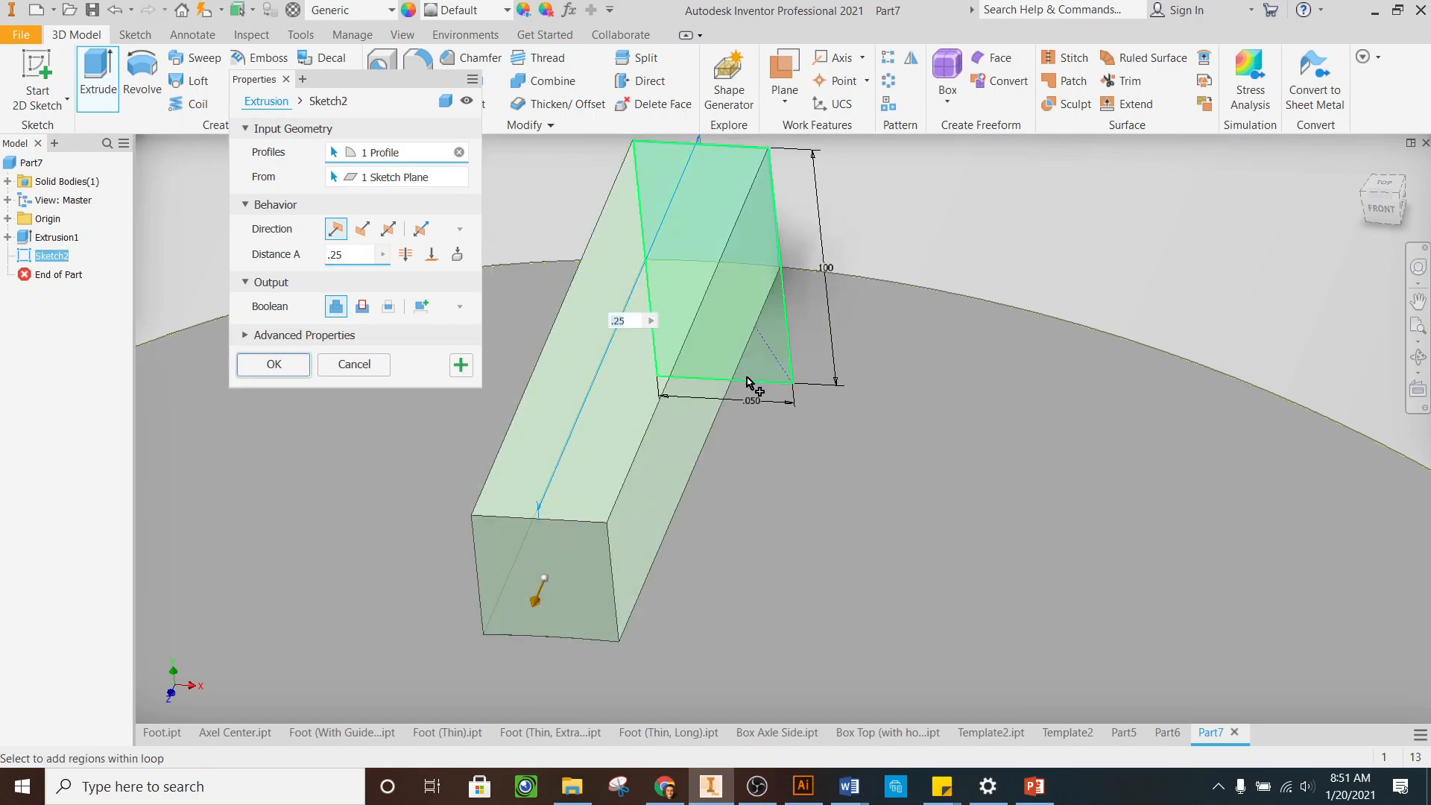
{"action": "scroll", "coordinate": [754, 387], "scroll_direction": "down", "scroll_amount": 5}
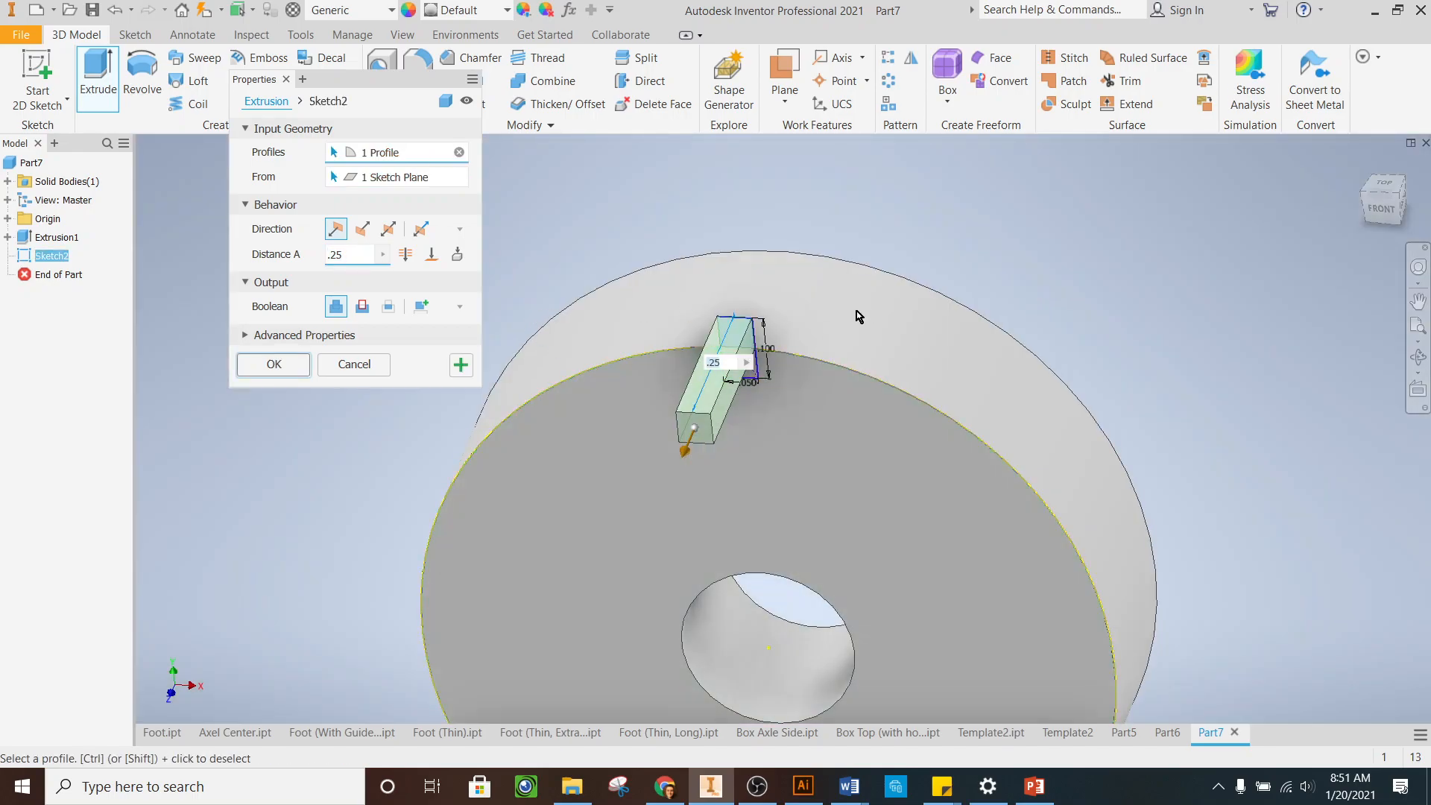
{"action": "left_click", "coordinate": [362, 230]}
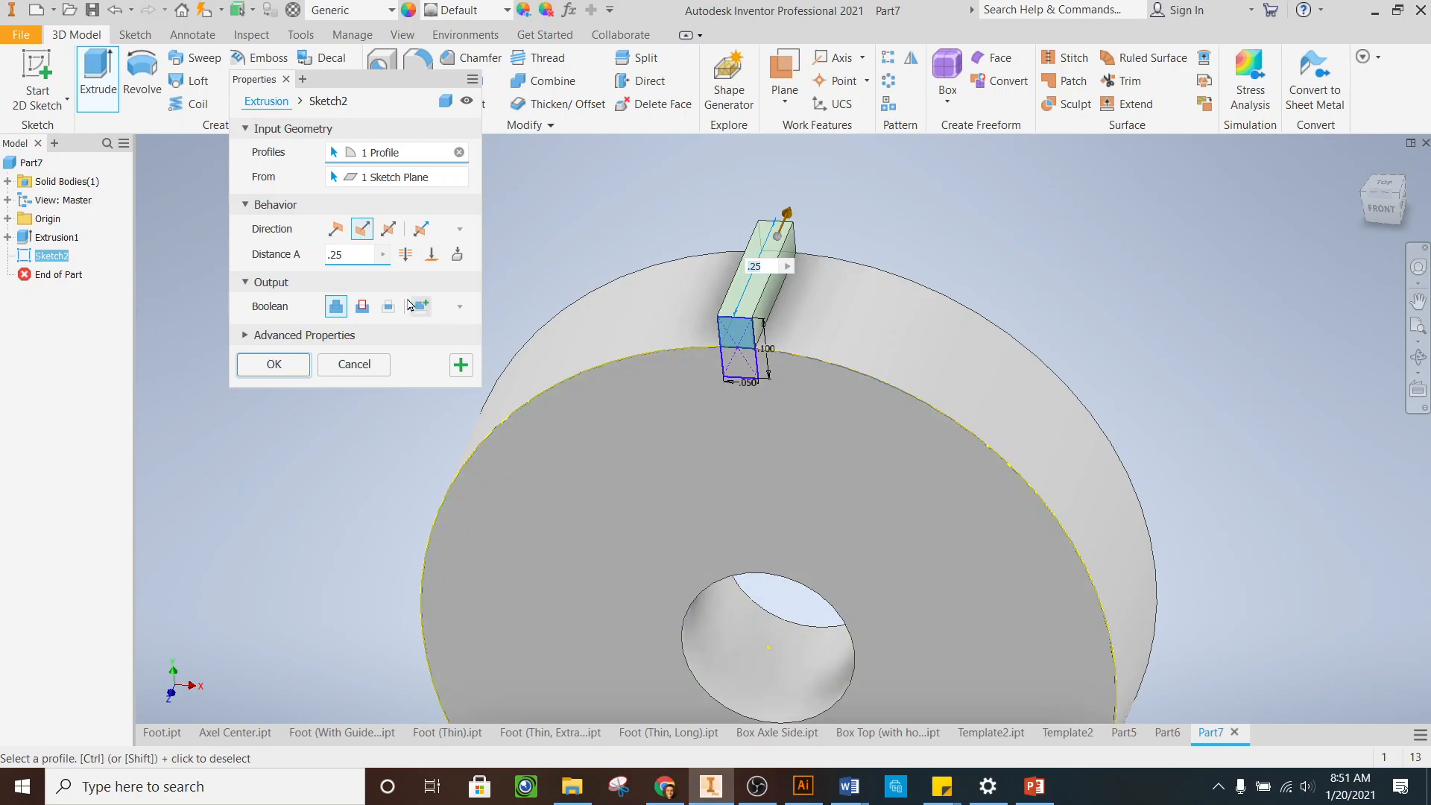
{"action": "left_click", "coordinate": [430, 256]}
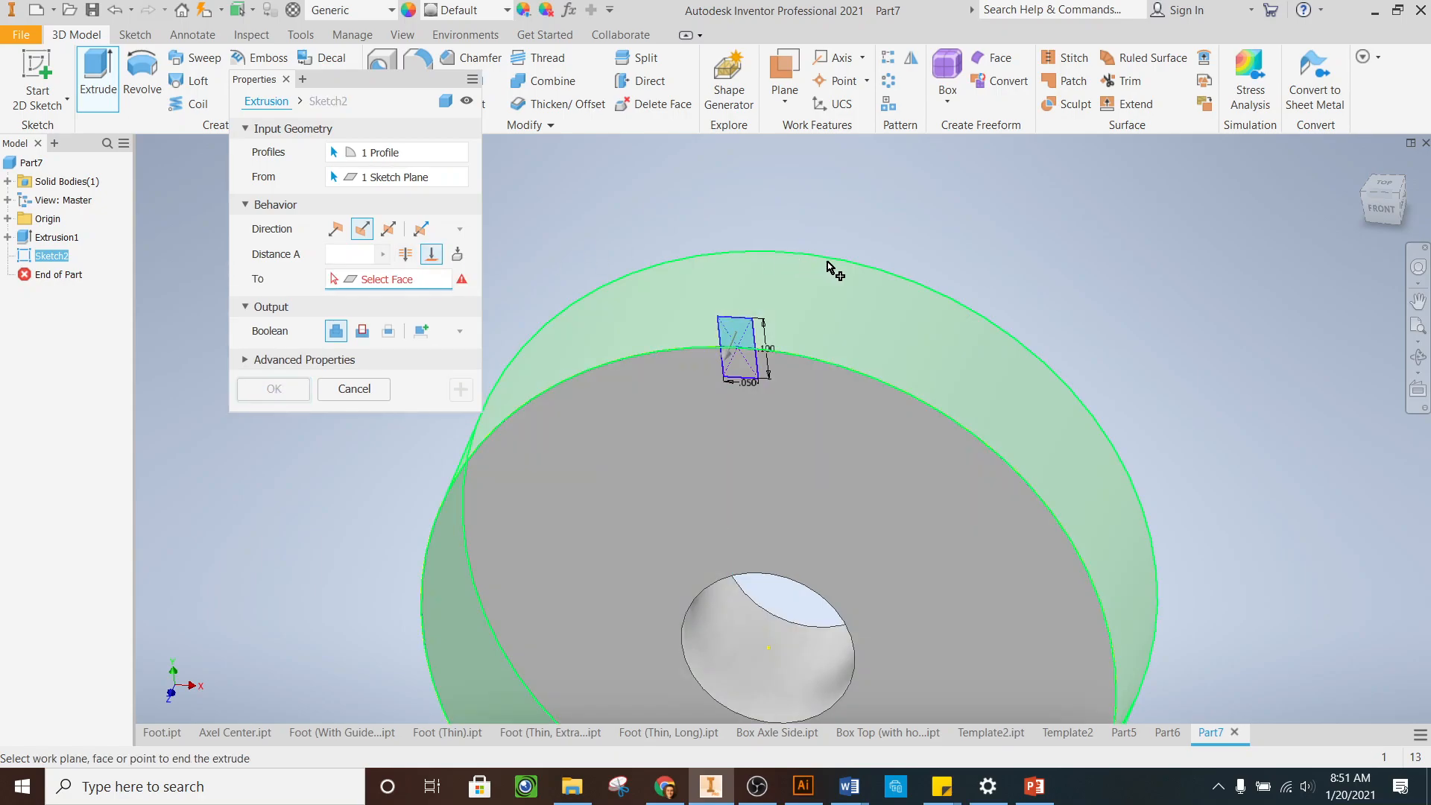
{"action": "left_click", "coordinate": [1379, 199]}
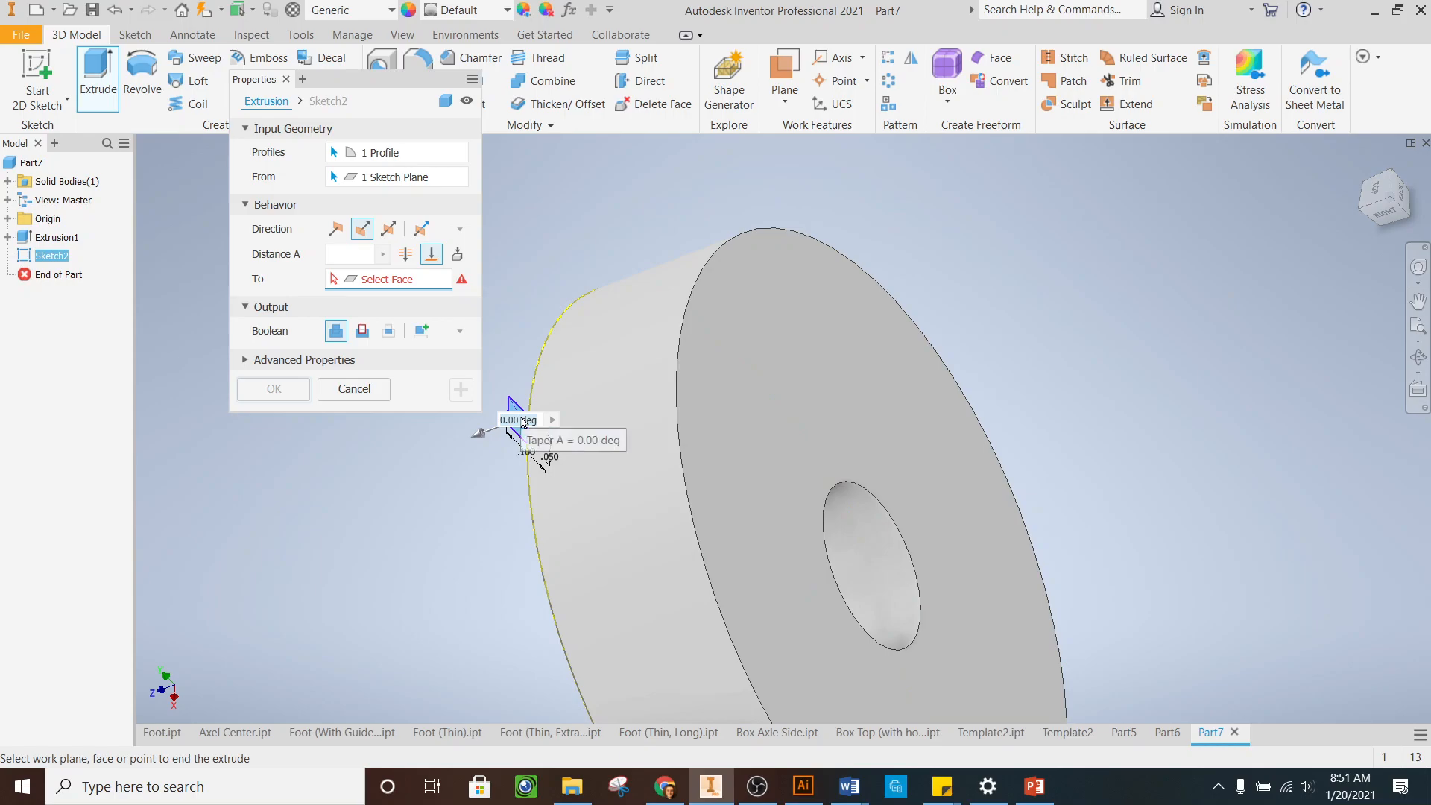
{"action": "left_click", "coordinate": [697, 407]}
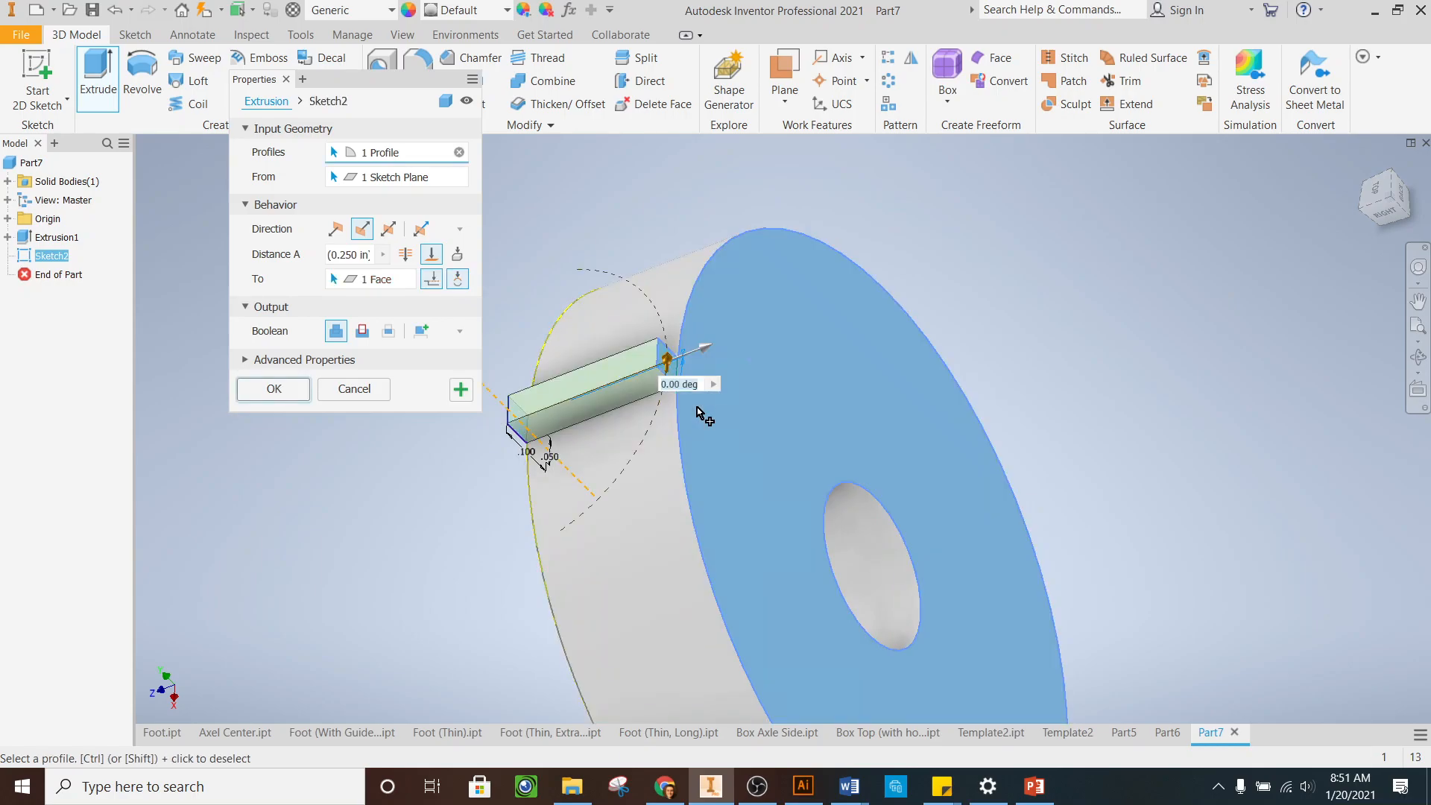
{"action": "left_click", "coordinate": [275, 390]}
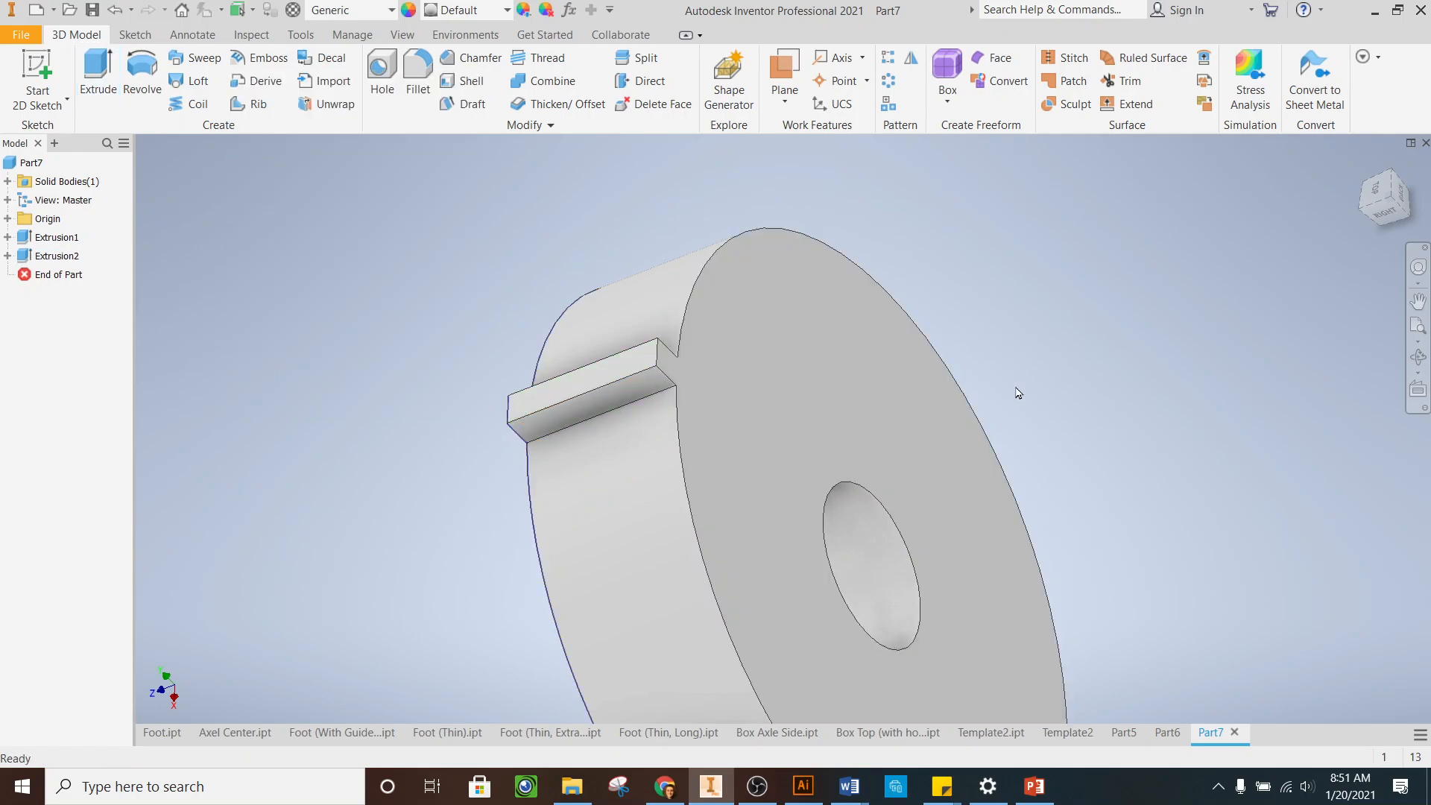
Undo the tooth extrusion
{"action": "mouse_move", "coordinate": [1379, 210]}
{"action": "left_mouse_down"}
{"action": "mouse_move", "coordinate": [1422, 215]}
{"action": "mouse_move", "coordinate": [1405, 232]}
{"action": "mouse_move", "coordinate": [1385, 211]}
{"action": "left_mouse_up"}
{"action": "left_click", "coordinate": [1379, 198]}
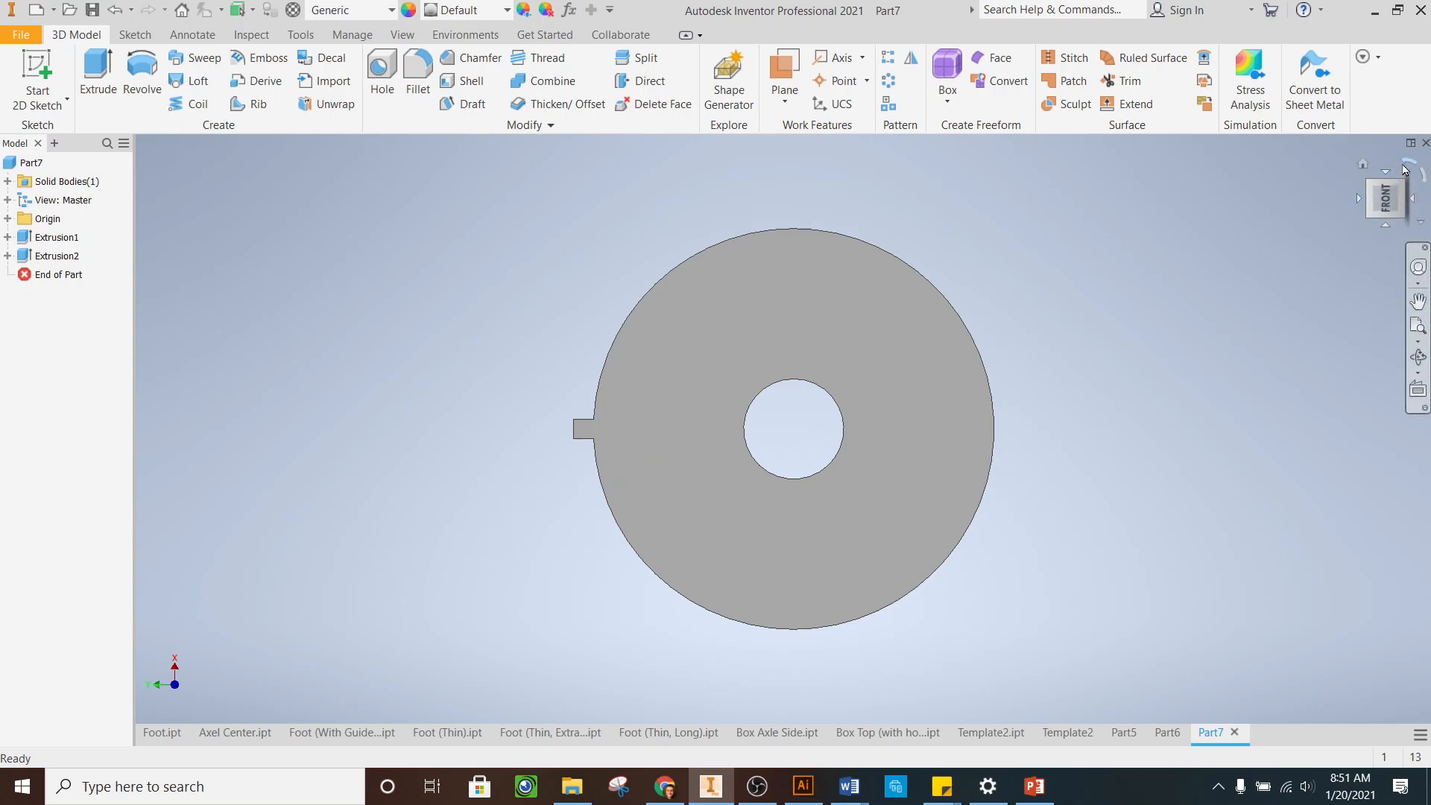
{"action": "left_click", "coordinate": [1424, 176]}
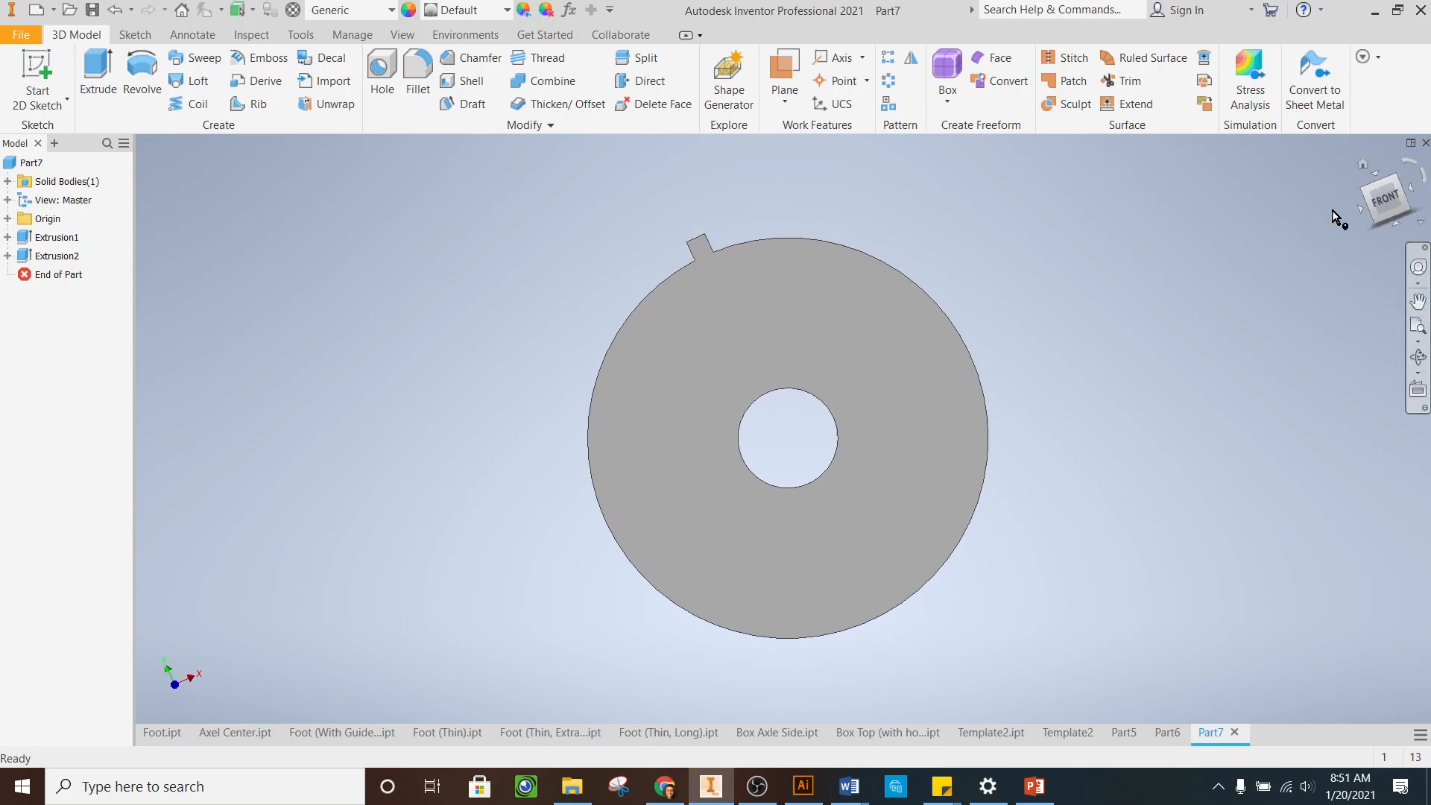
{"action": "left_click", "coordinate": [113, 11]}
{"action": "left_click_drag", "start_coordinate": [1371, 200], "coordinate": [1389, 216]}
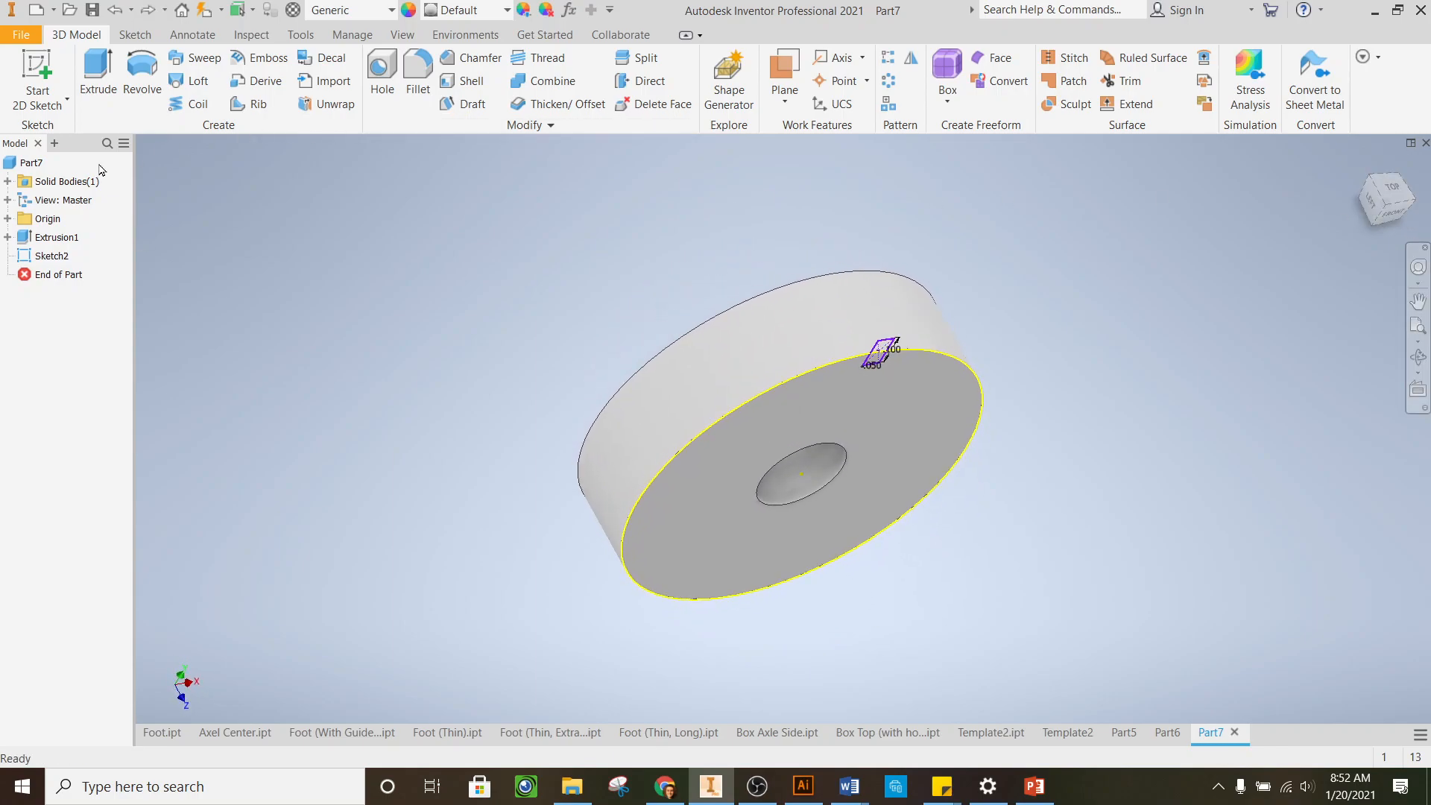
Start an extrusion with both halves of the tooth rectangle, outside and inside the circle, as profiles
{"action": "left_click", "coordinate": [97, 78]}
{"action": "scroll", "coordinate": [884, 351], "scroll_direction": "up", "scroll_amount": 5}
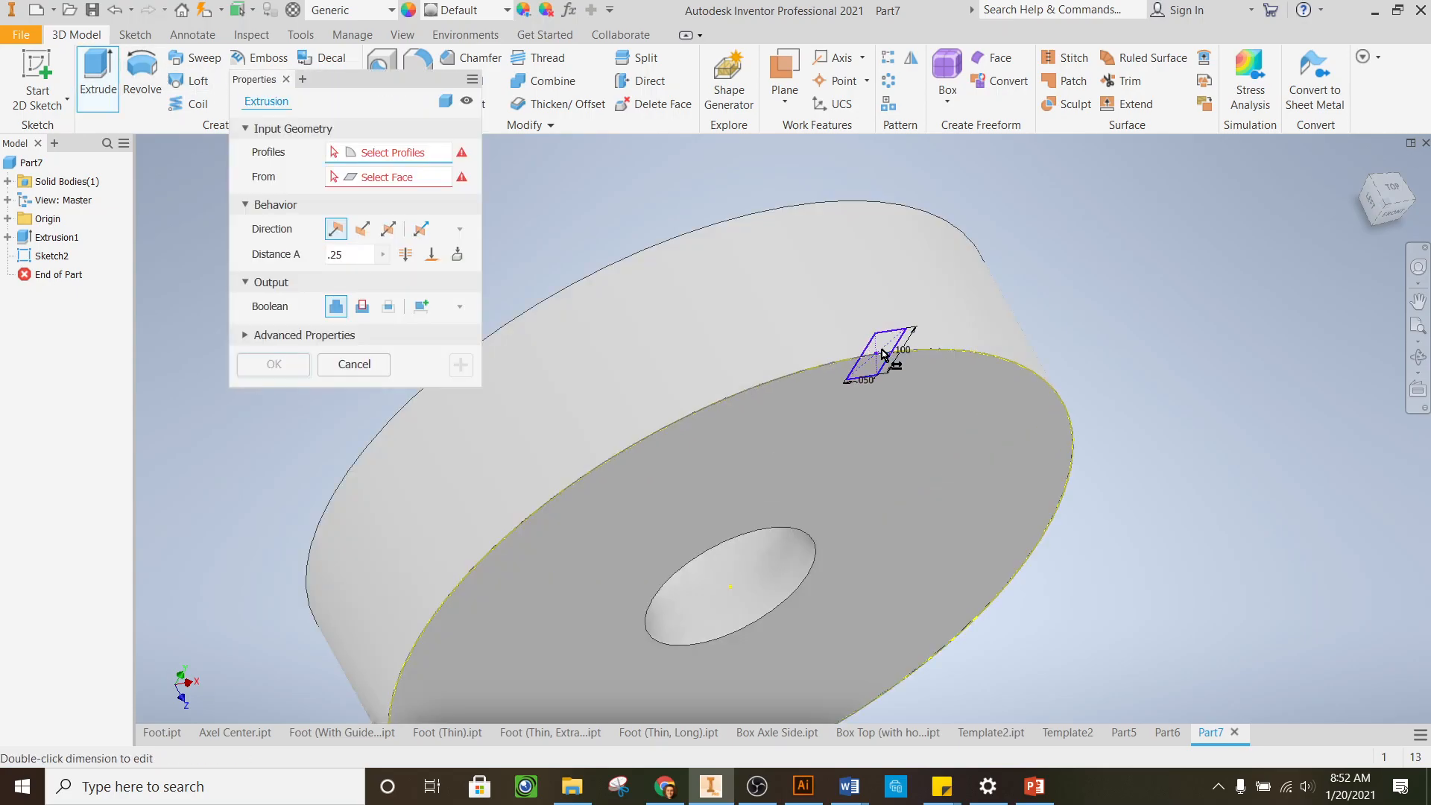
{"action": "left_click", "coordinate": [907, 328]}
{"action": "scroll", "coordinate": [1006, 478], "scroll_direction": "down", "scroll_amount": 2}
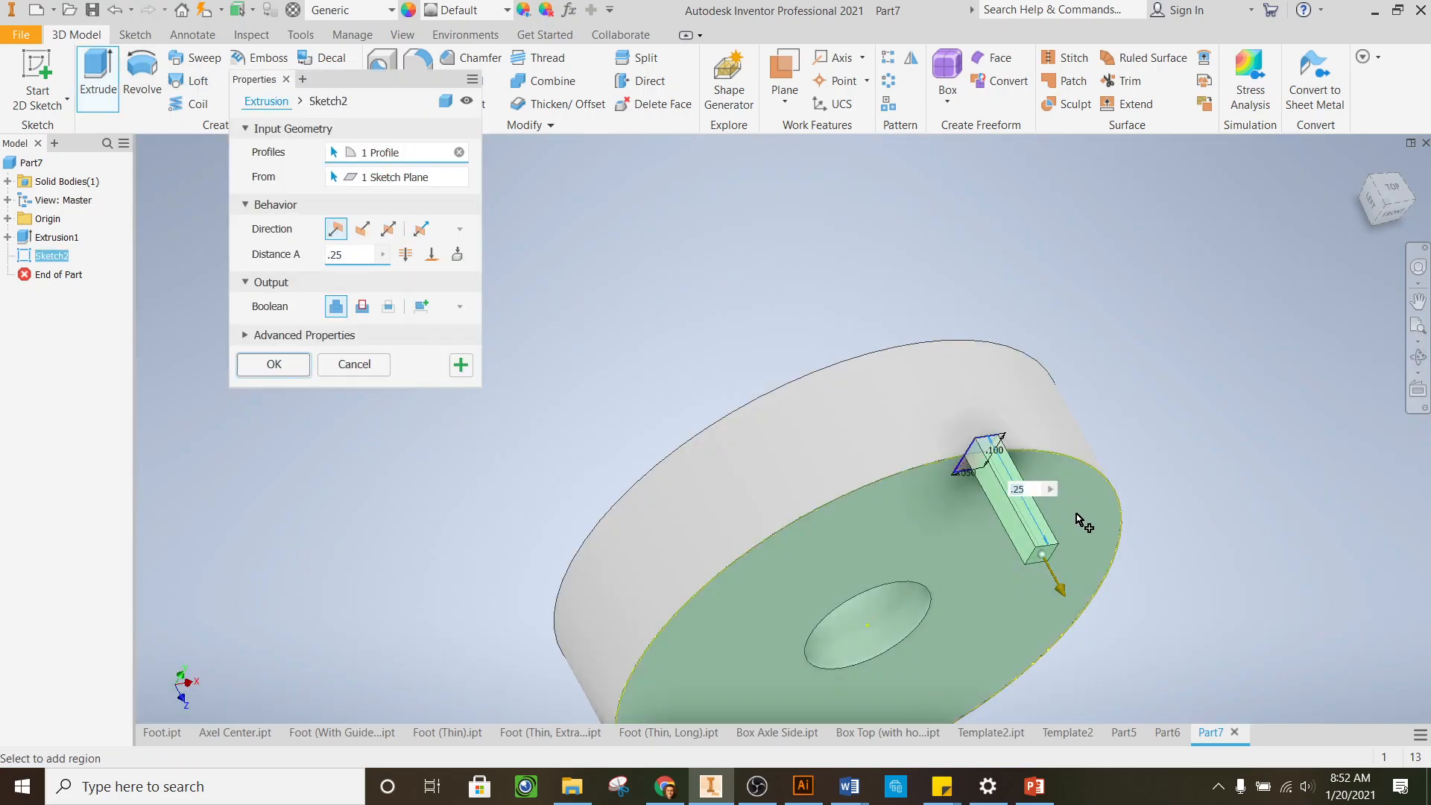
{"action": "scroll", "coordinate": [968, 481], "scroll_direction": "up", "scroll_amount": 2}
{"action": "scroll", "coordinate": [968, 482], "scroll_direction": "up", "scroll_amount": 4}
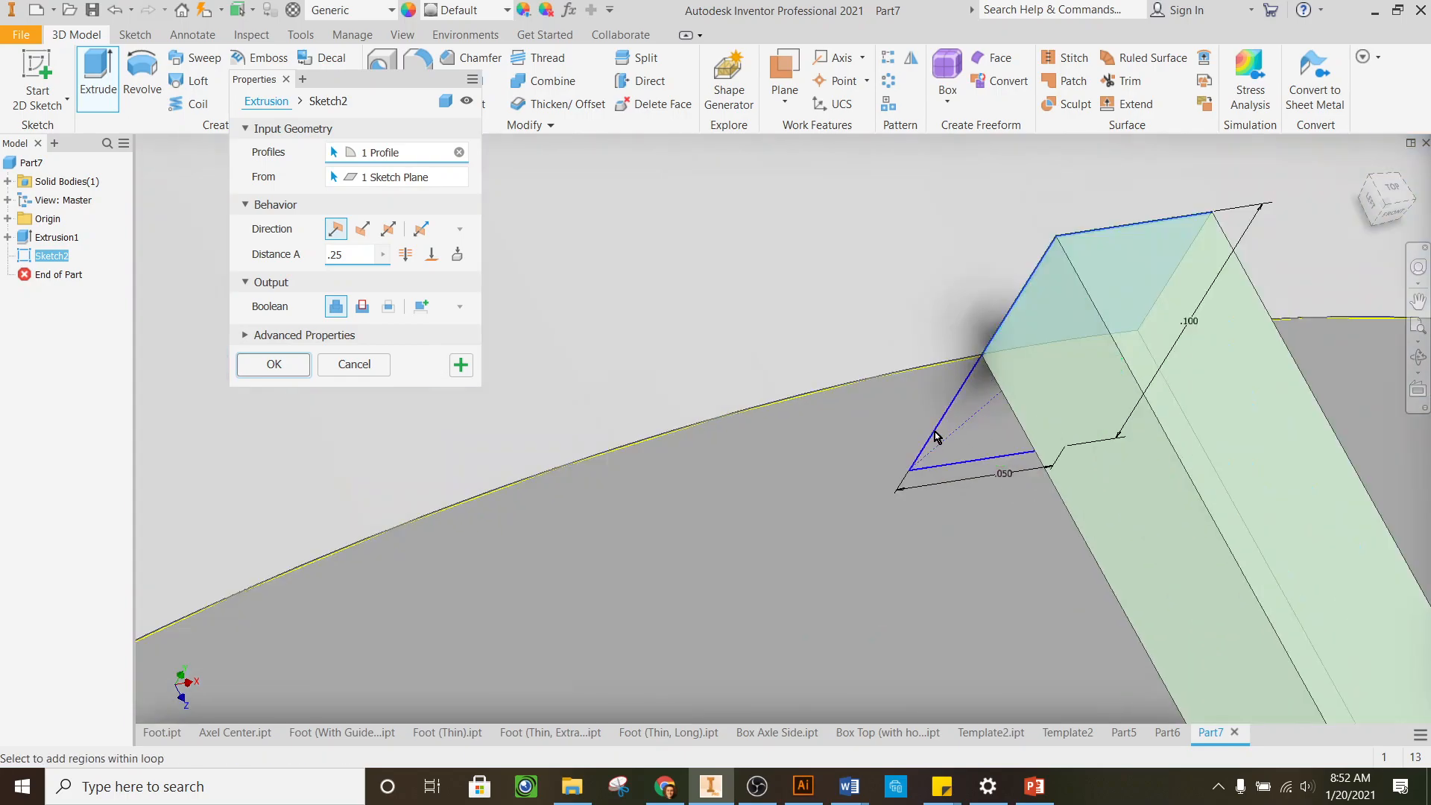
{"action": "left_click", "coordinate": [999, 422]}
{"action": "scroll", "coordinate": [1004, 416], "scroll_direction": "down", "scroll_amount": 3}
{"action": "scroll", "coordinate": [940, 303], "scroll_direction": "down", "scroll_amount": 4}
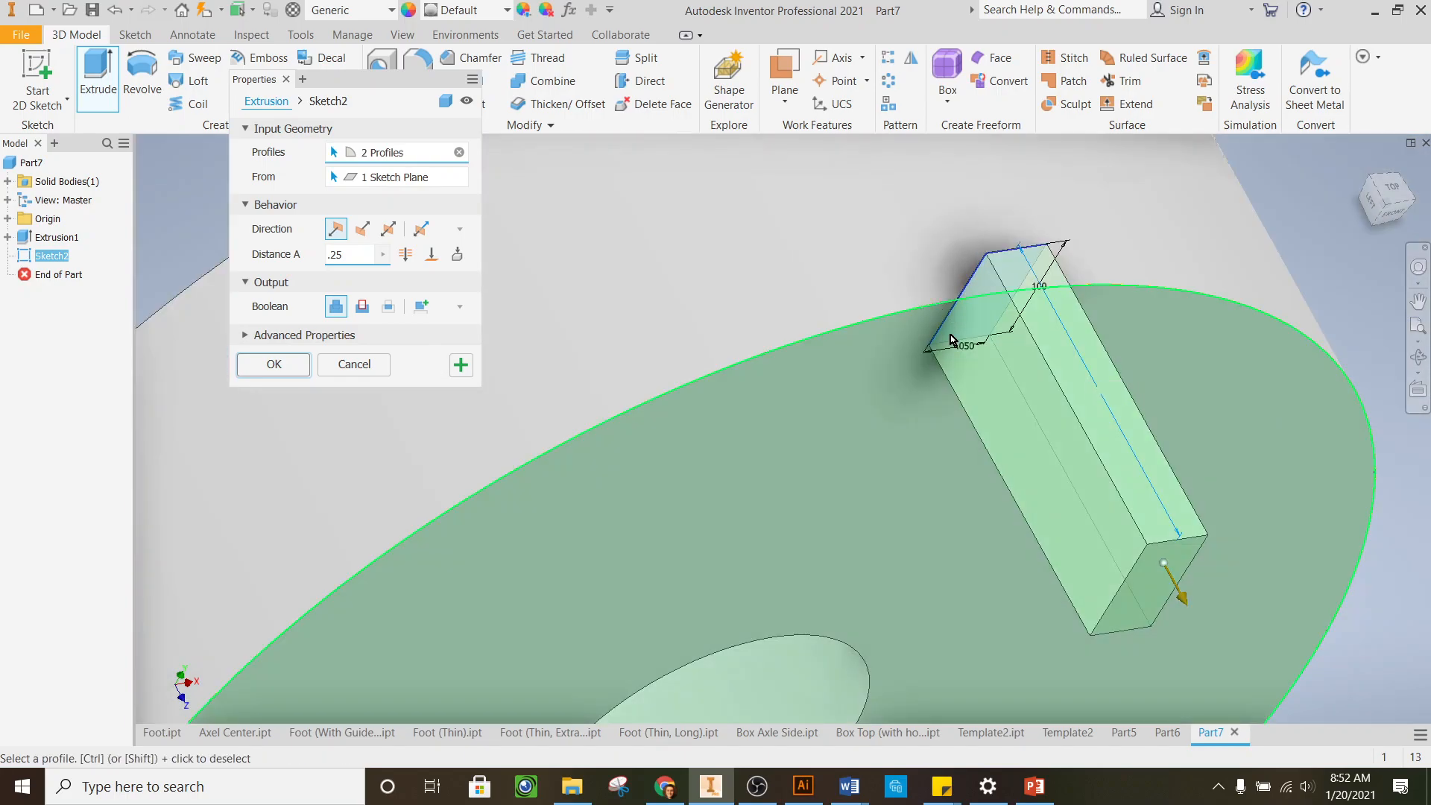
Extrude the two tooth profiles .25 in in the flipped direction and join them to the gear body
{"action": "left_click", "coordinate": [362, 229]}
{"action": "scroll", "coordinate": [742, 188], "scroll_direction": "up", "scroll_amount": 5}
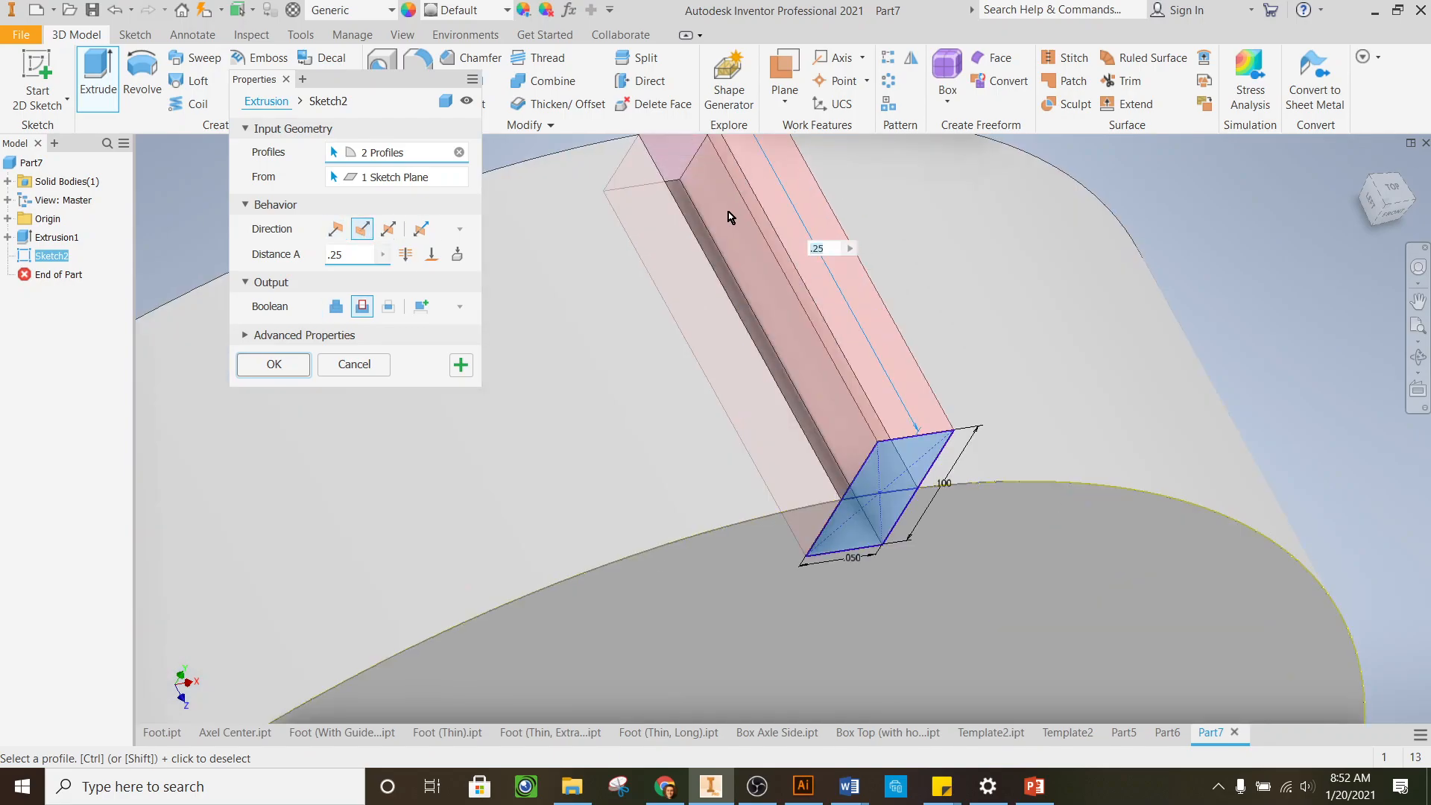
{"action": "scroll", "coordinate": [728, 214], "scroll_direction": "down", "scroll_amount": 3}
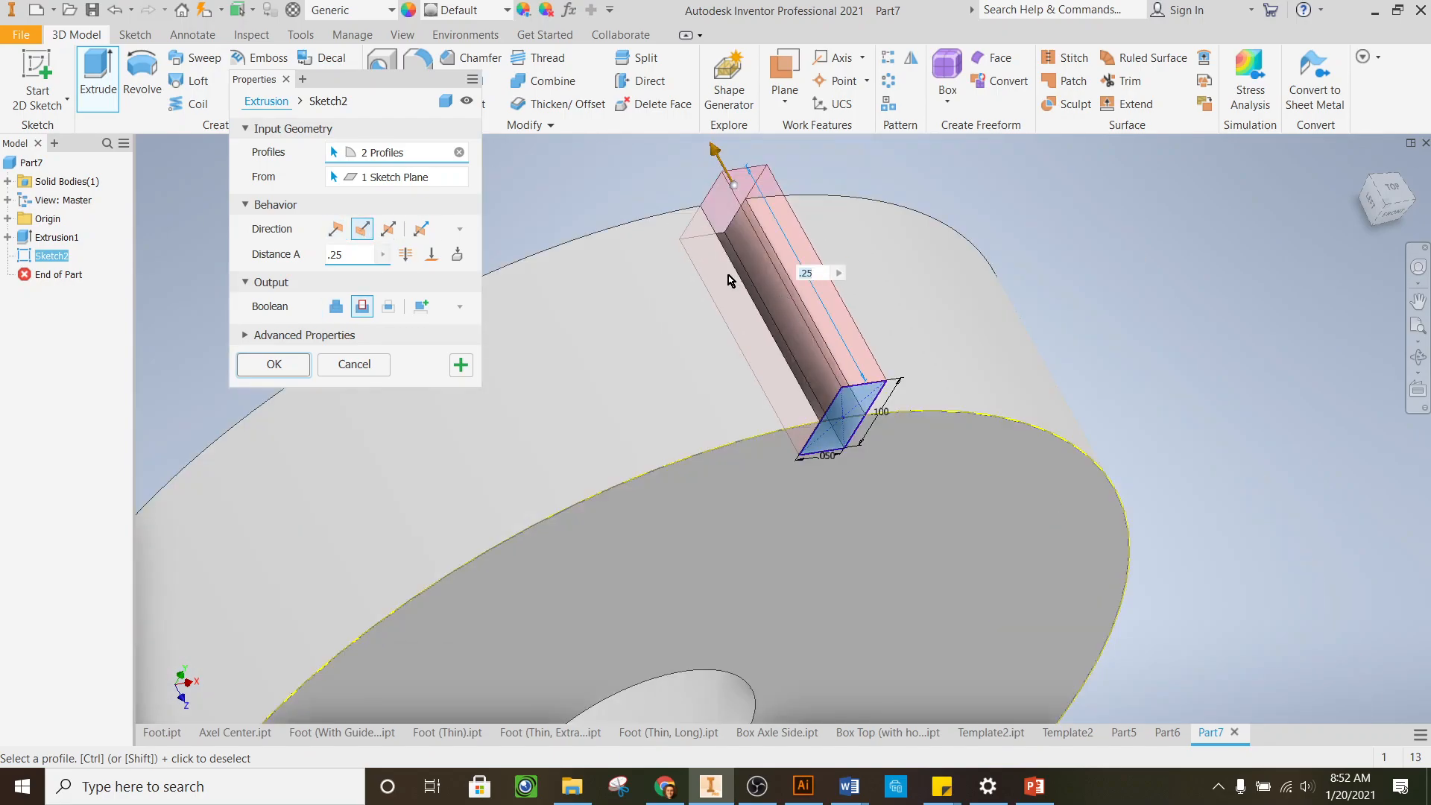
{"action": "left_click", "coordinate": [336, 307]}
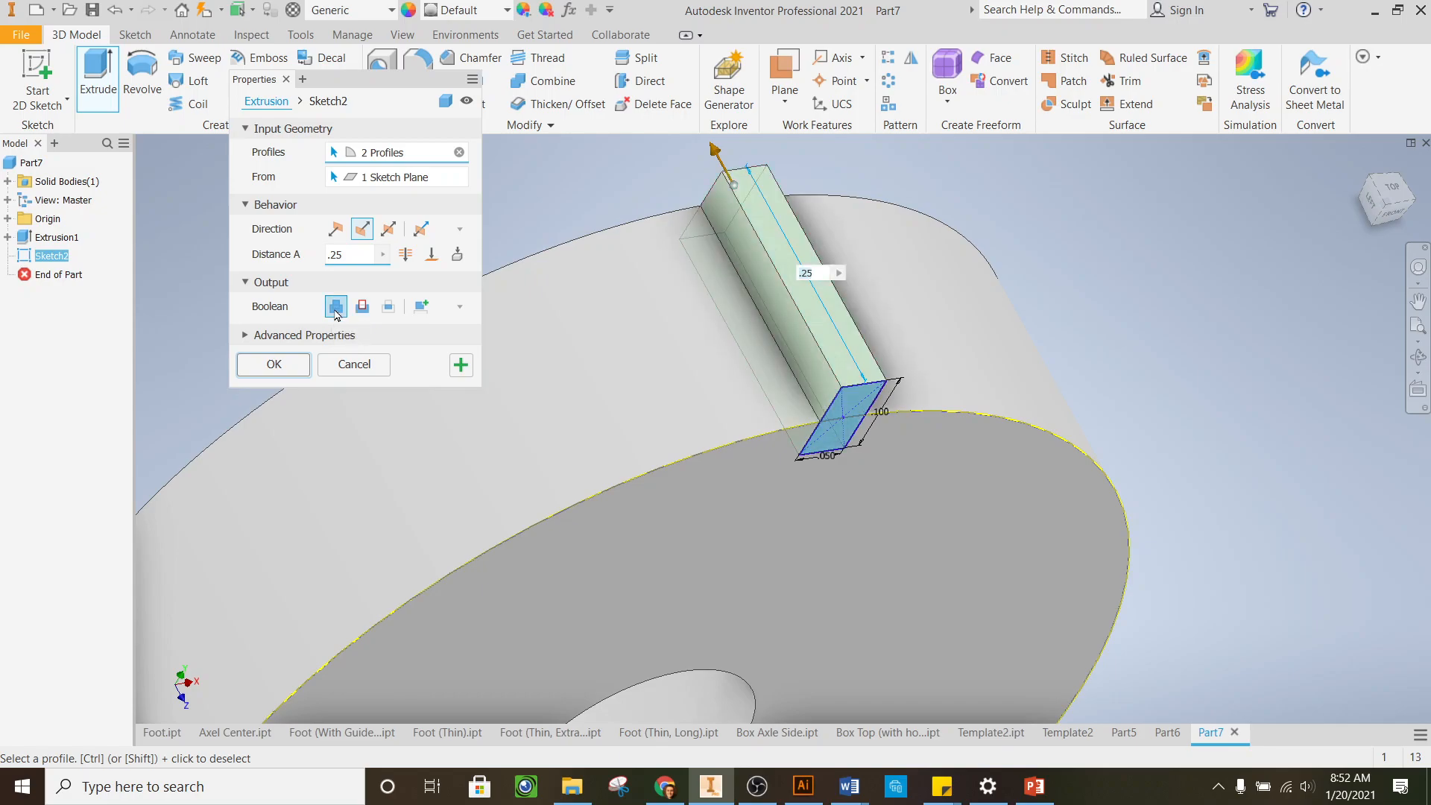
{"action": "left_click", "coordinate": [387, 311]}
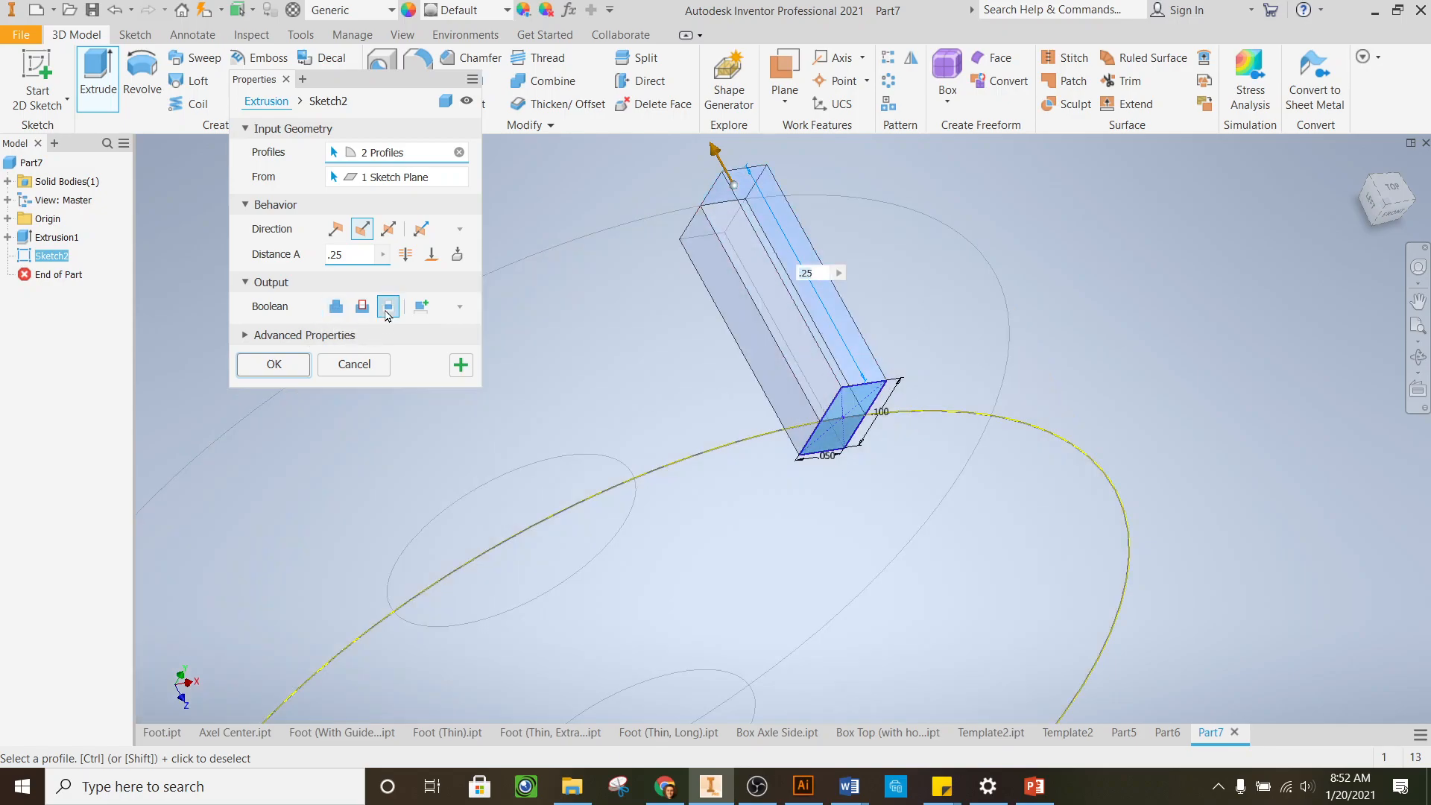
{"action": "left_click", "coordinate": [336, 307]}
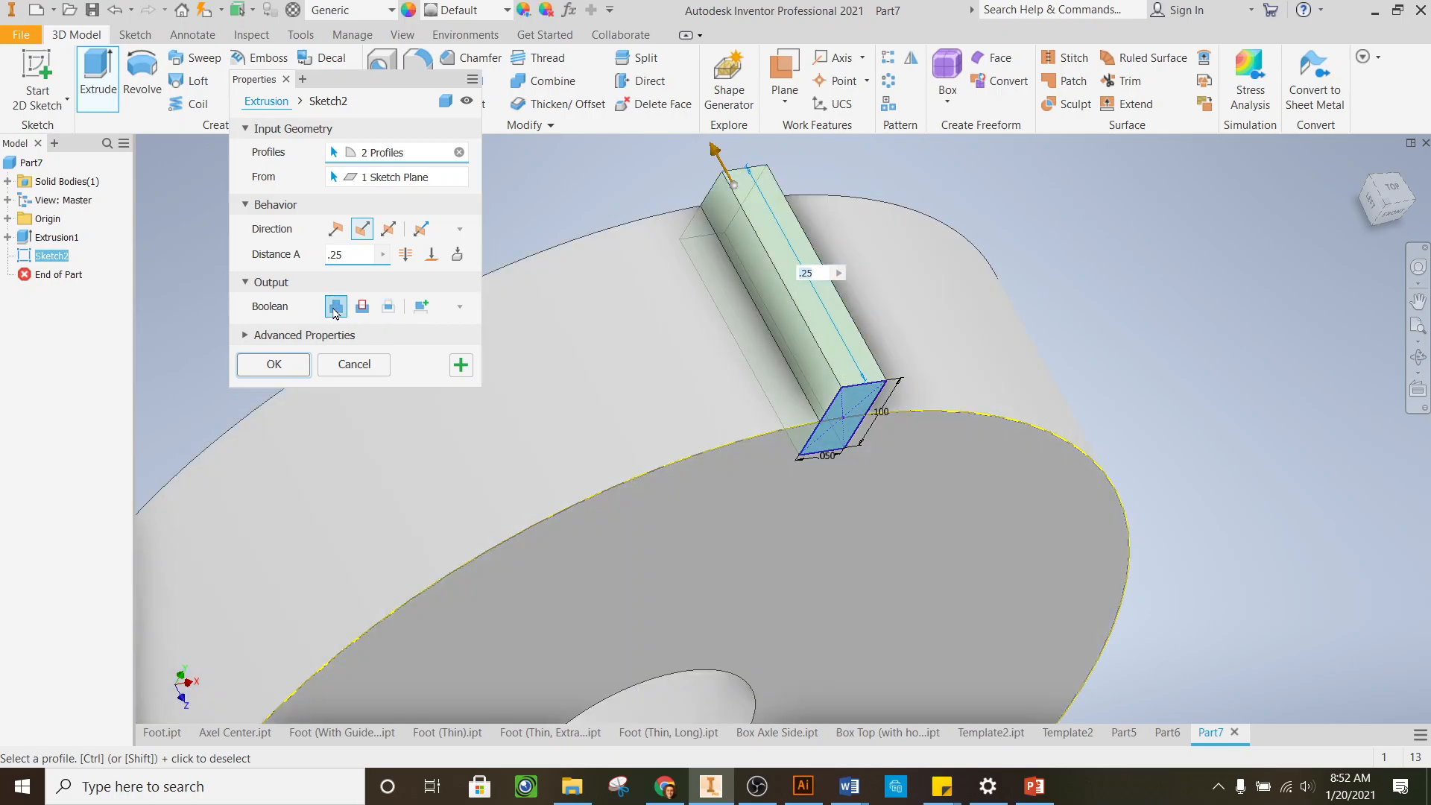
{"action": "left_click", "coordinate": [275, 364]}
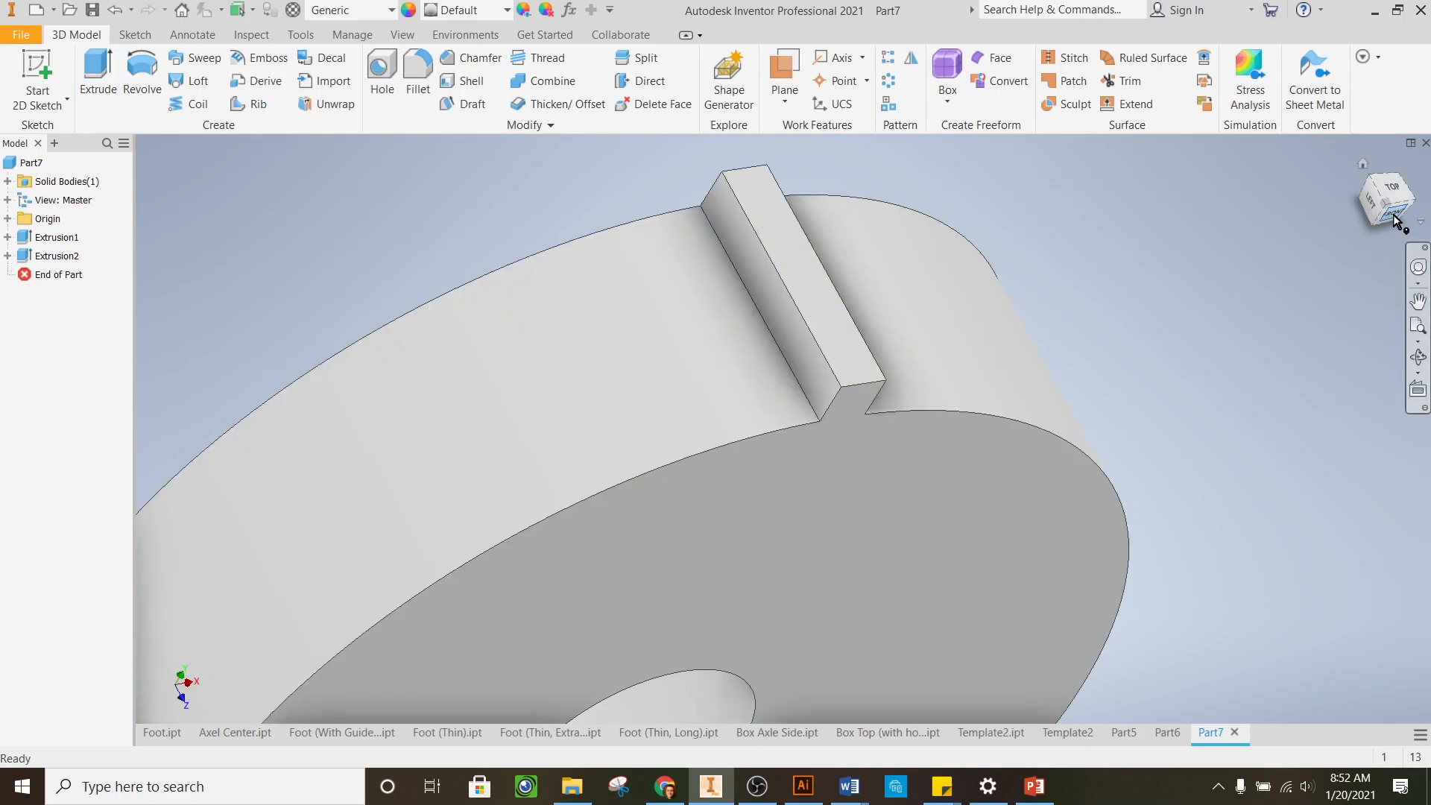
Set up a circular pattern of the tooth extrusion, with the body's outer cylindrical face as rotation axis
{"action": "left_click", "coordinate": [1392, 215]}
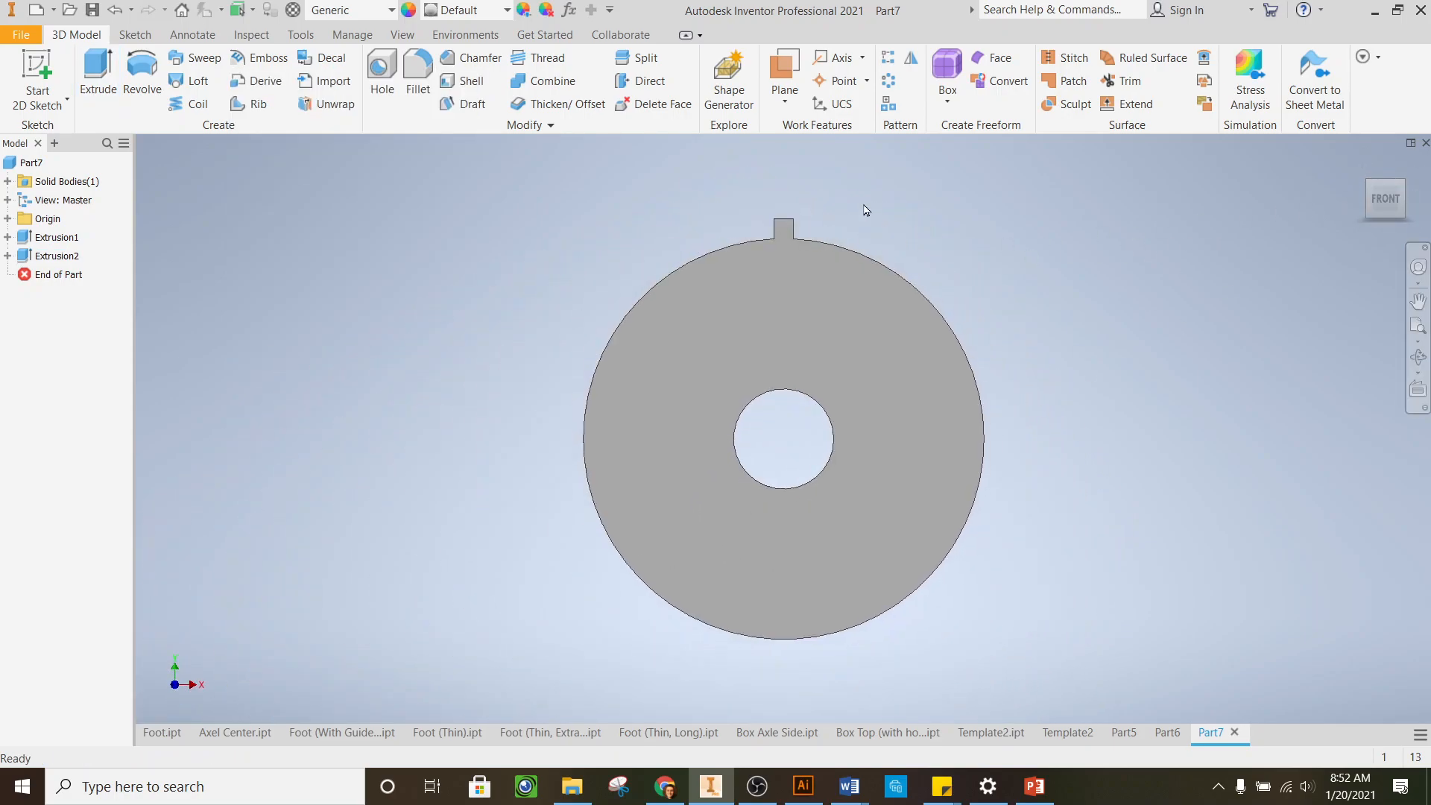
{"action": "scroll", "coordinate": [865, 210], "scroll_direction": "up", "scroll_amount": 4}
{"action": "scroll", "coordinate": [865, 210], "scroll_direction": "down", "scroll_amount": 3}
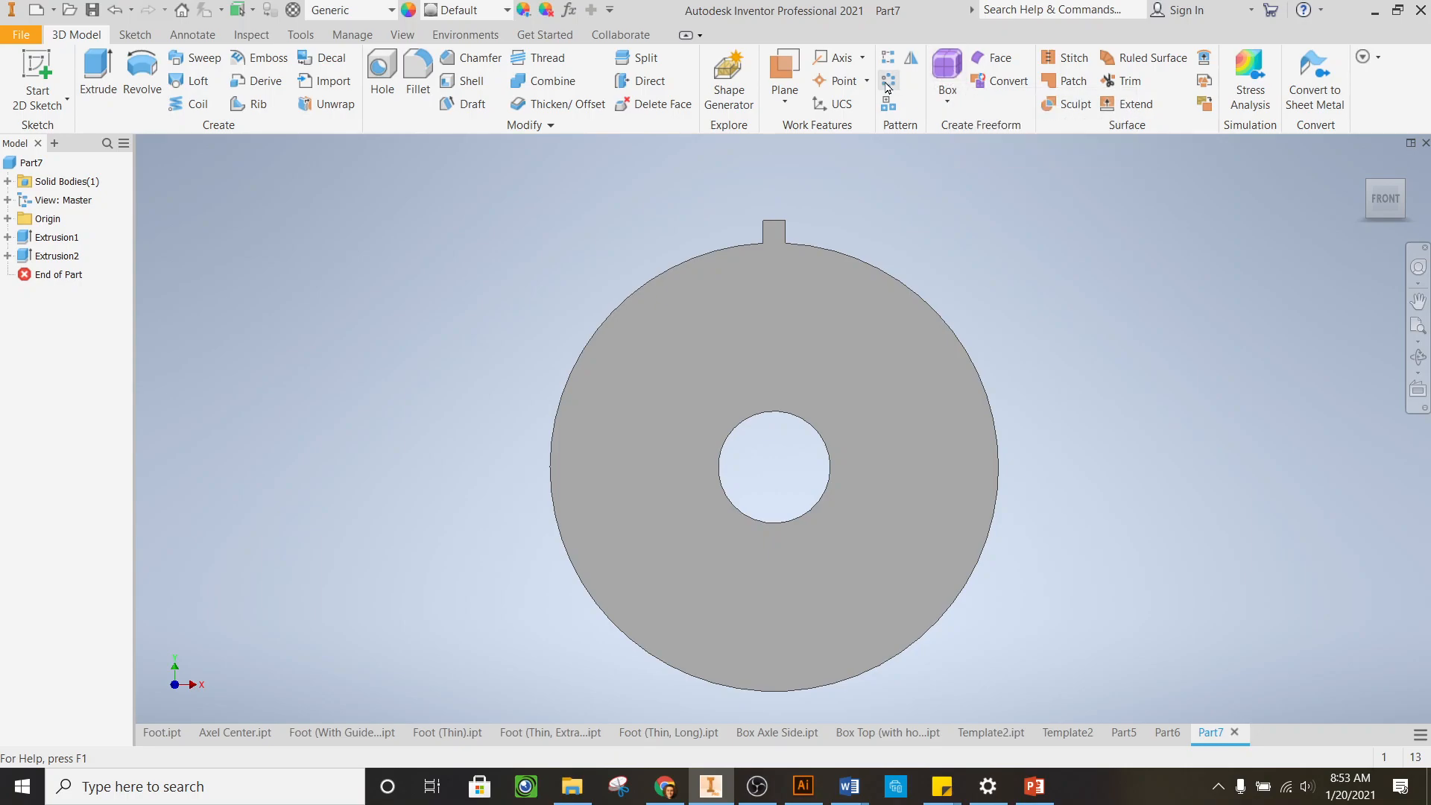
{"action": "left_click", "coordinate": [888, 82]}
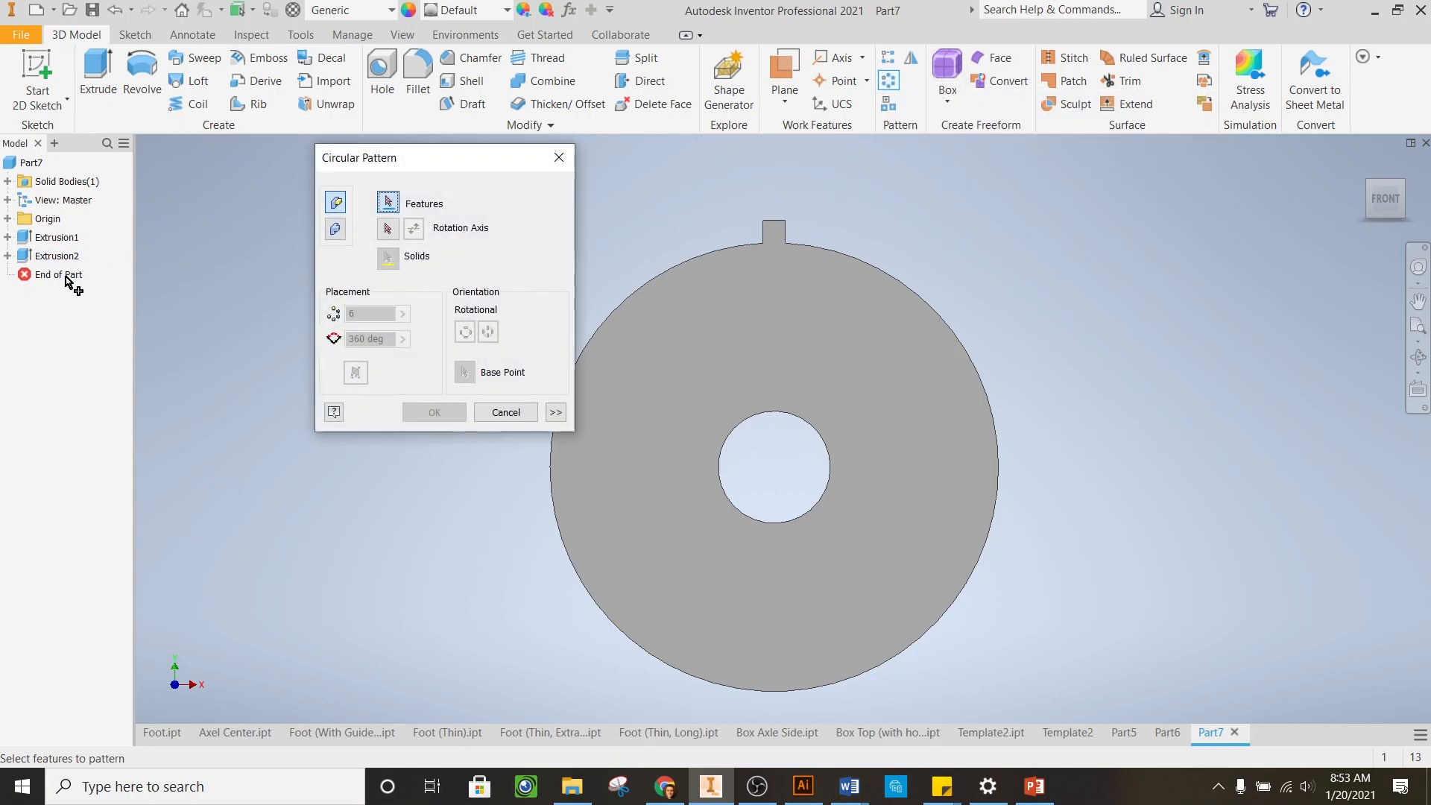
{"action": "mouse_move", "coordinate": [1392, 206]}
{"action": "left_mouse_down"}
{"action": "mouse_move", "coordinate": [1401, 229]}
{"action": "mouse_move", "coordinate": [1388, 218]}
{"action": "left_mouse_up"}
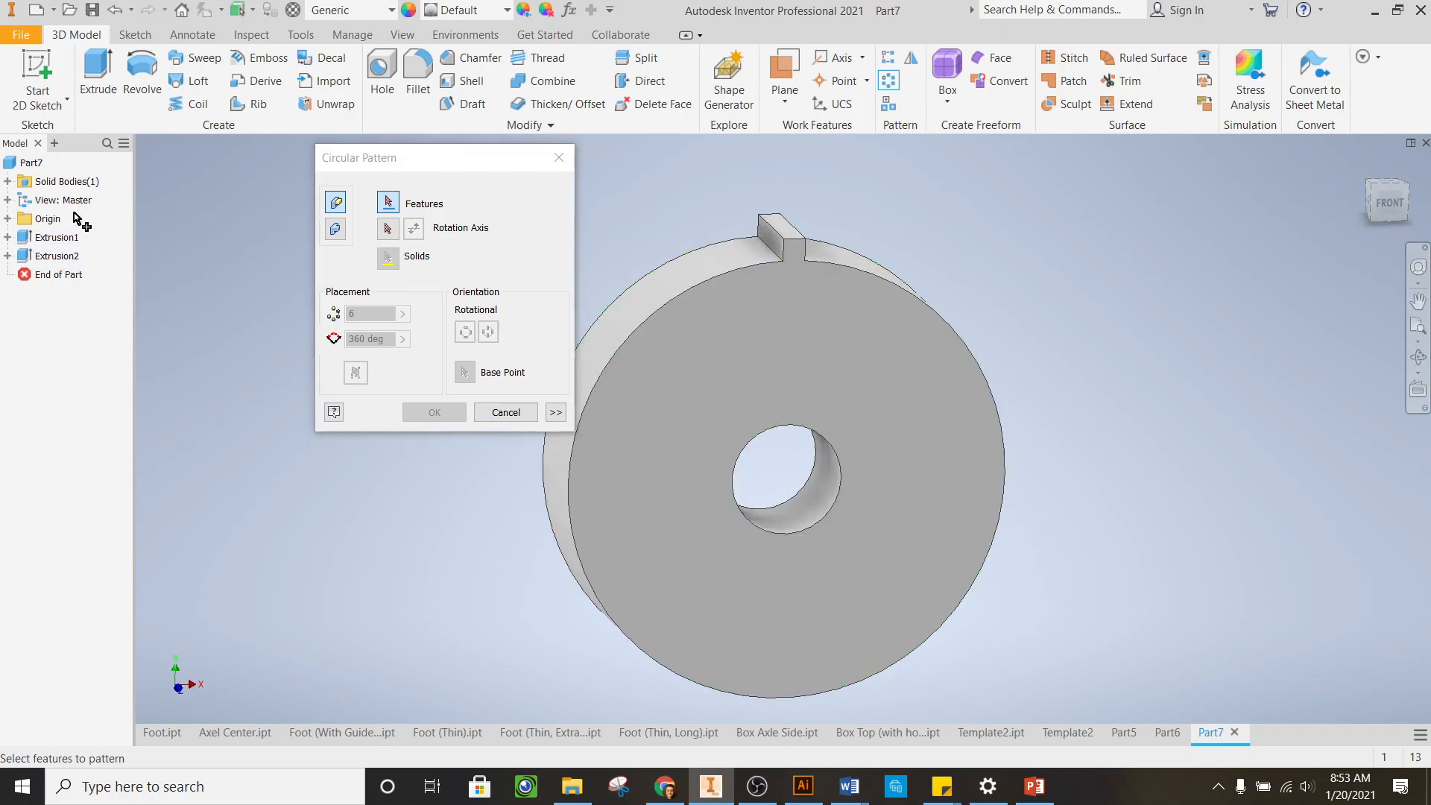
{"action": "left_click", "coordinate": [59, 258]}
{"action": "left_click", "coordinate": [387, 232]}
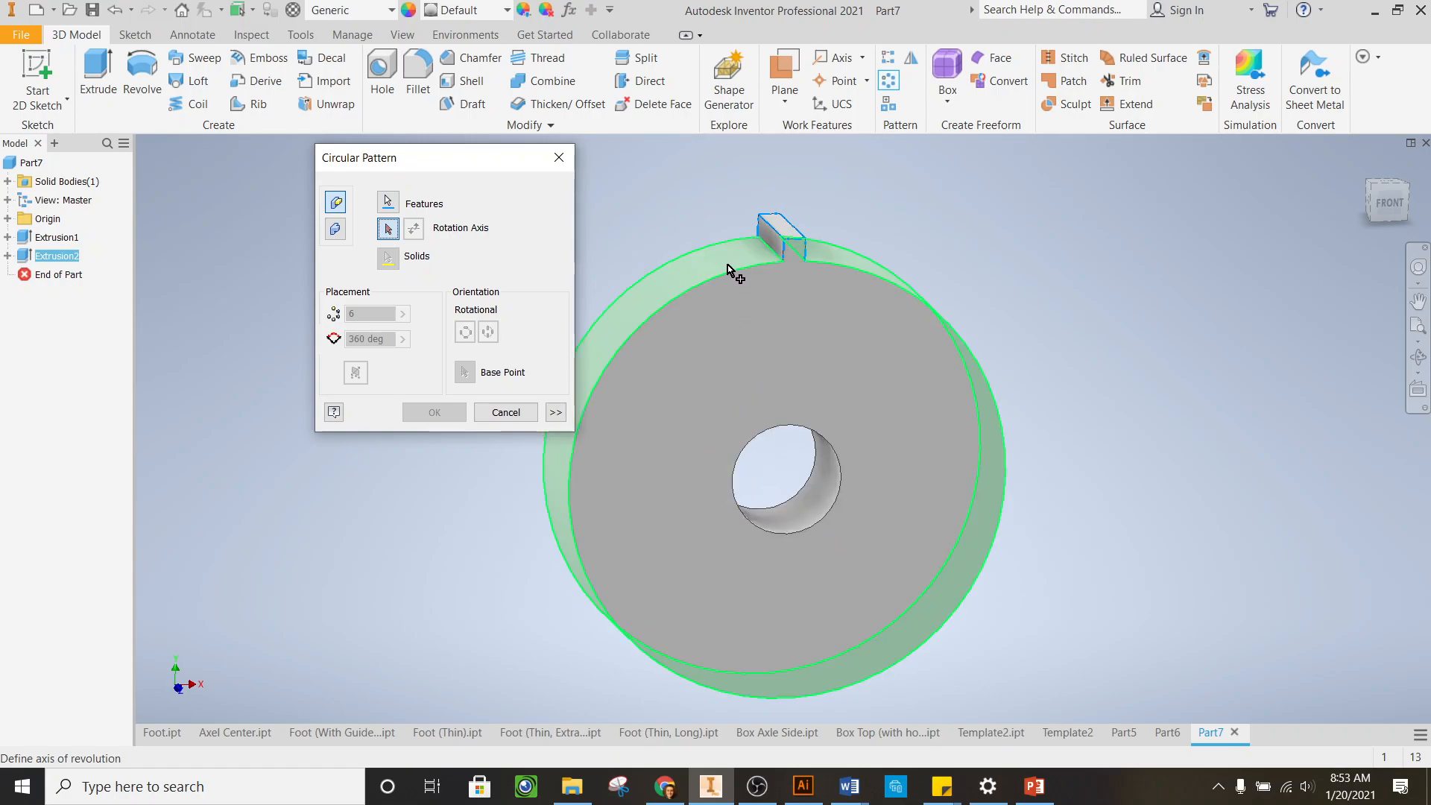
{"action": "left_click", "coordinate": [8, 219]}
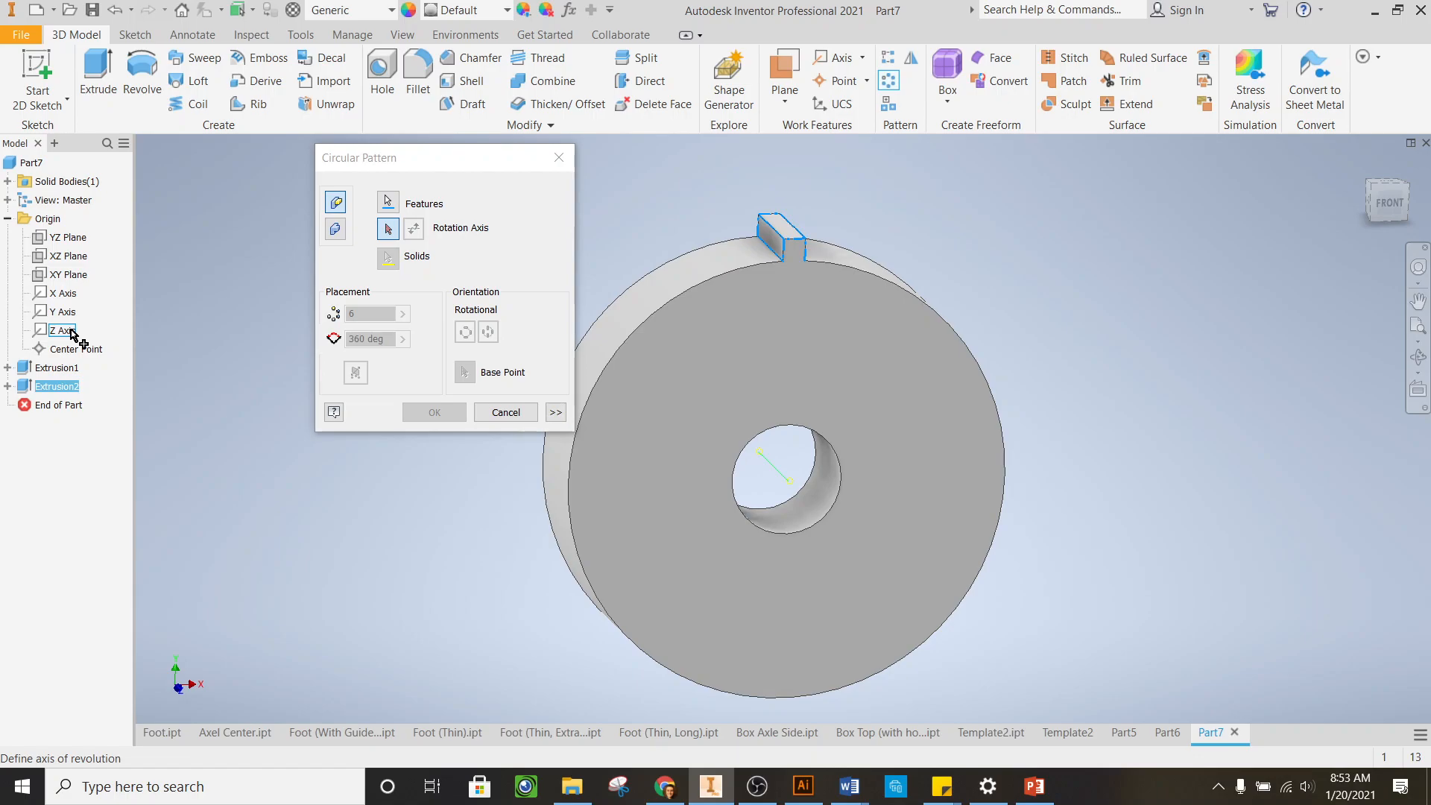
{"action": "left_click", "coordinate": [695, 282]}
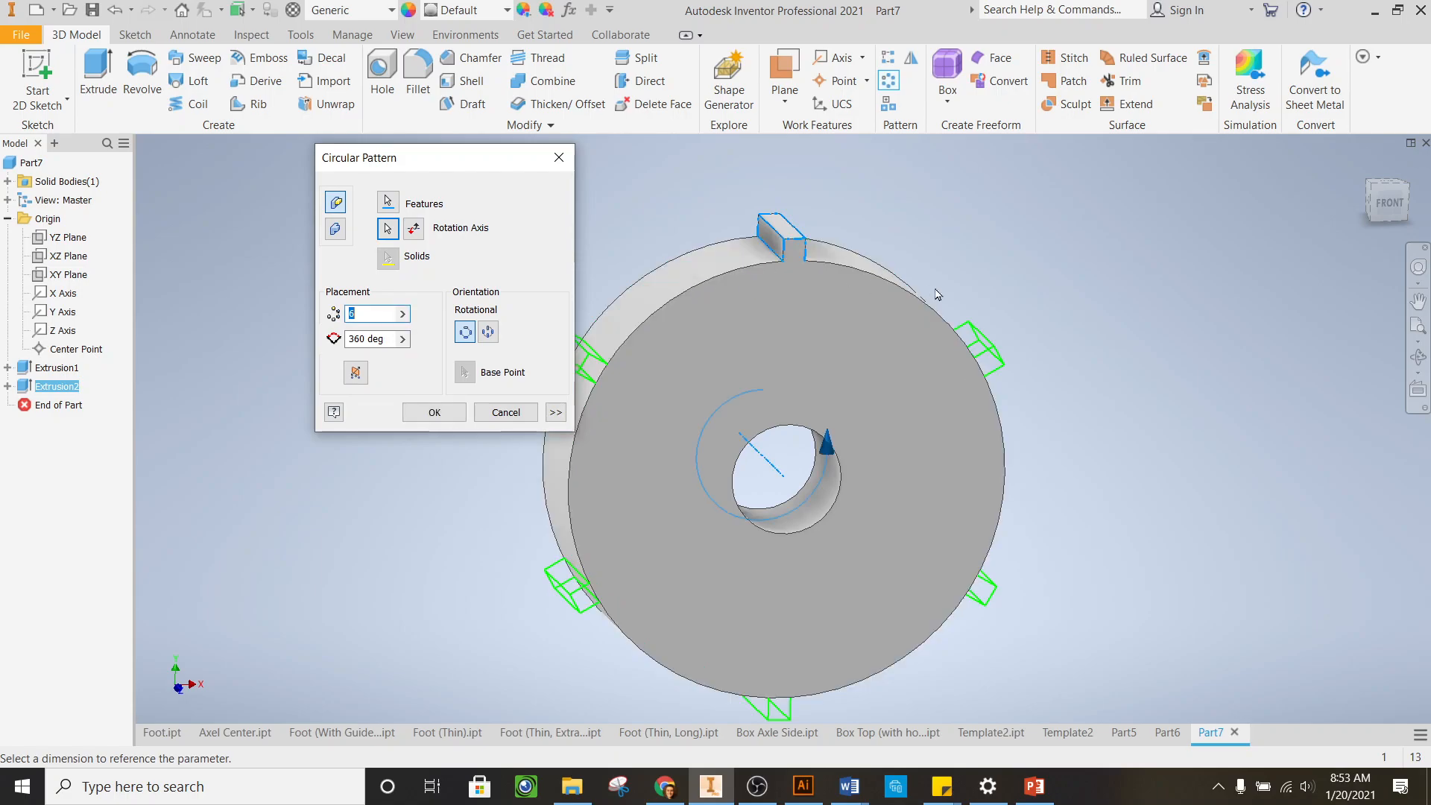
Set the circular pattern to 24 occurrences over 360 deg and create it
{"action": "scroll", "coordinate": [993, 278], "scroll_direction": "down", "scroll_amount": 3}
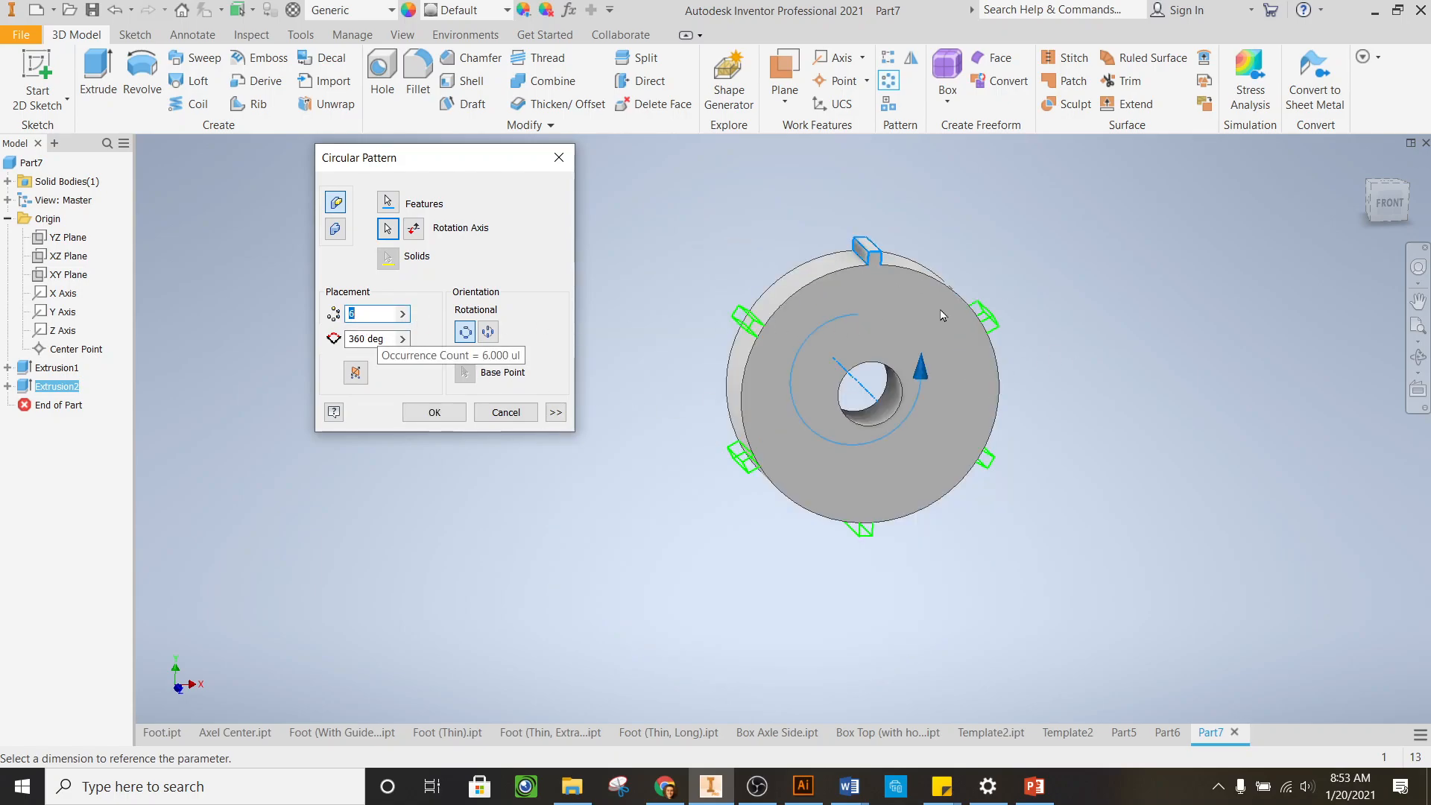
{"action": "scroll", "coordinate": [941, 316], "scroll_direction": "down", "scroll_amount": 3}
{"action": "scroll", "coordinate": [943, 317], "scroll_direction": "up", "scroll_amount": 3}
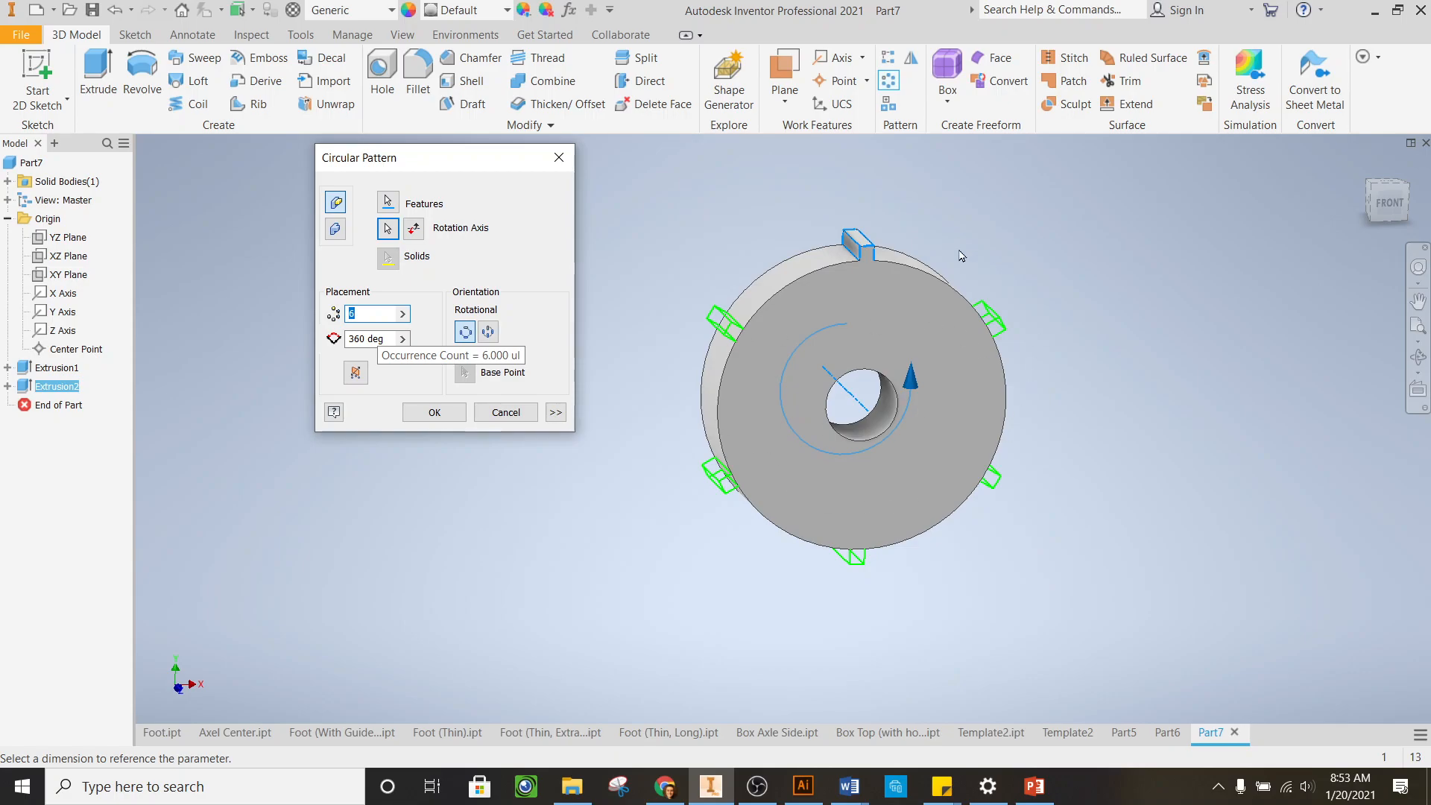
{"action": "type", "text": "24"}
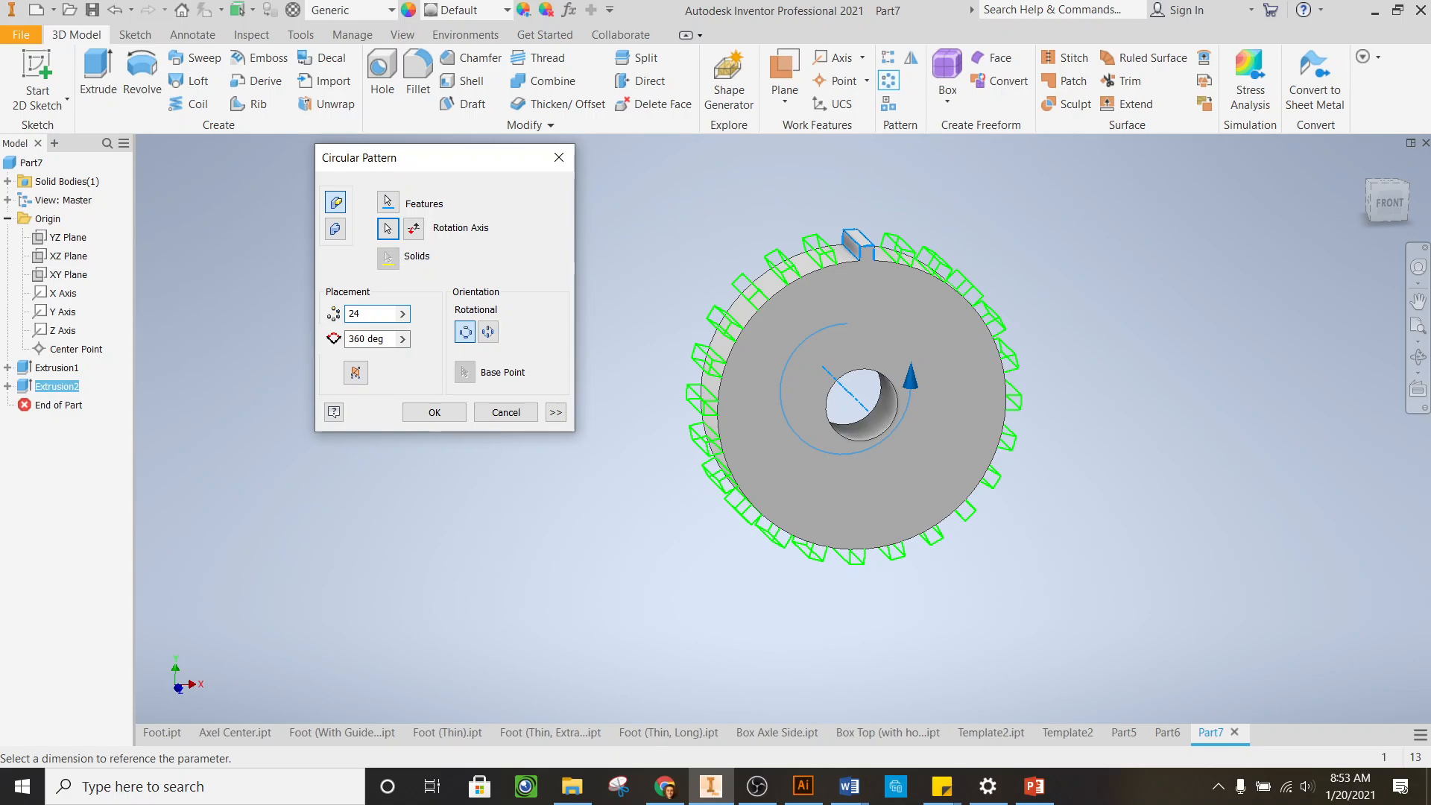
{"action": "left_click", "coordinate": [434, 412]}
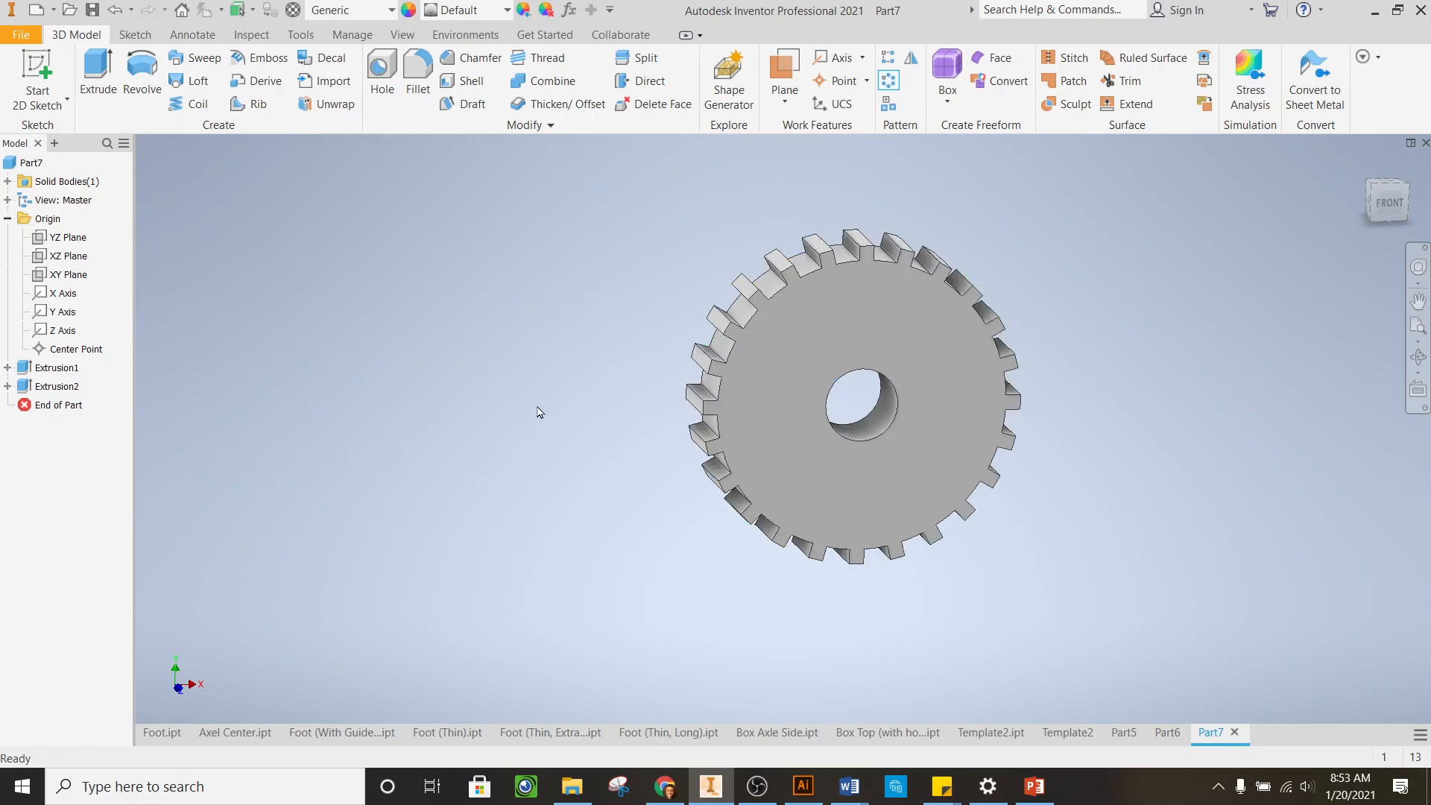
Open the model parameters and set the gear body's diameter d1 to 2 in
{"action": "left_click", "coordinate": [1388, 201]}
{"action": "mouse_move", "coordinate": [1386, 198]}
{"action": "left_mouse_down"}
{"action": "mouse_move", "coordinate": [1361, 218]}
{"action": "mouse_move", "coordinate": [1361, 290]}
{"action": "mouse_move", "coordinate": [1379, 279]}
{"action": "mouse_move", "coordinate": [1373, 262]}
{"action": "mouse_move", "coordinate": [1403, 261]}
{"action": "mouse_move", "coordinate": [1397, 281]}
{"action": "mouse_move", "coordinate": [1368, 261]}
{"action": "left_mouse_up"}
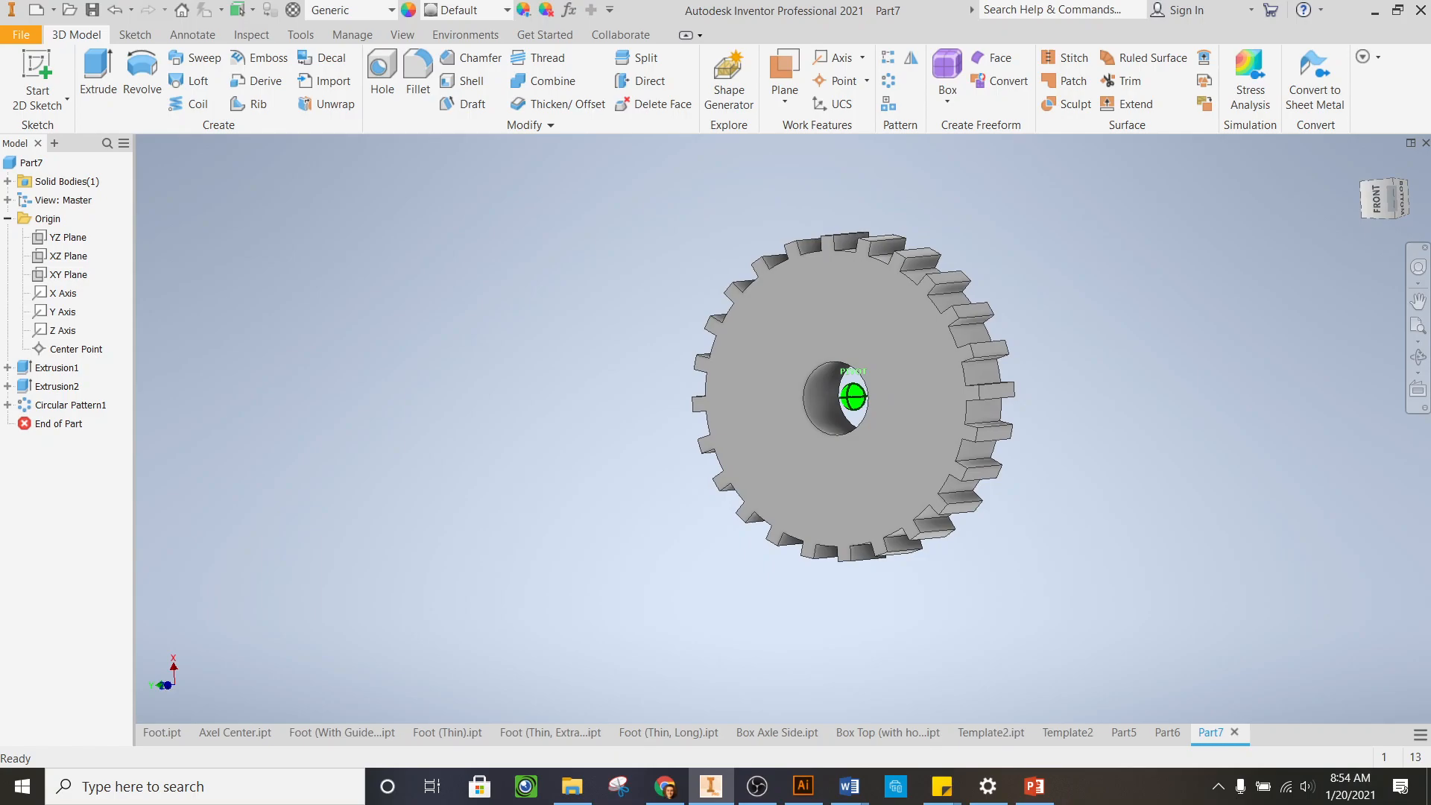
{"action": "left_click", "coordinate": [569, 14]}
{"action": "scroll", "coordinate": [1143, 340], "scroll_direction": "down", "scroll_amount": 3}
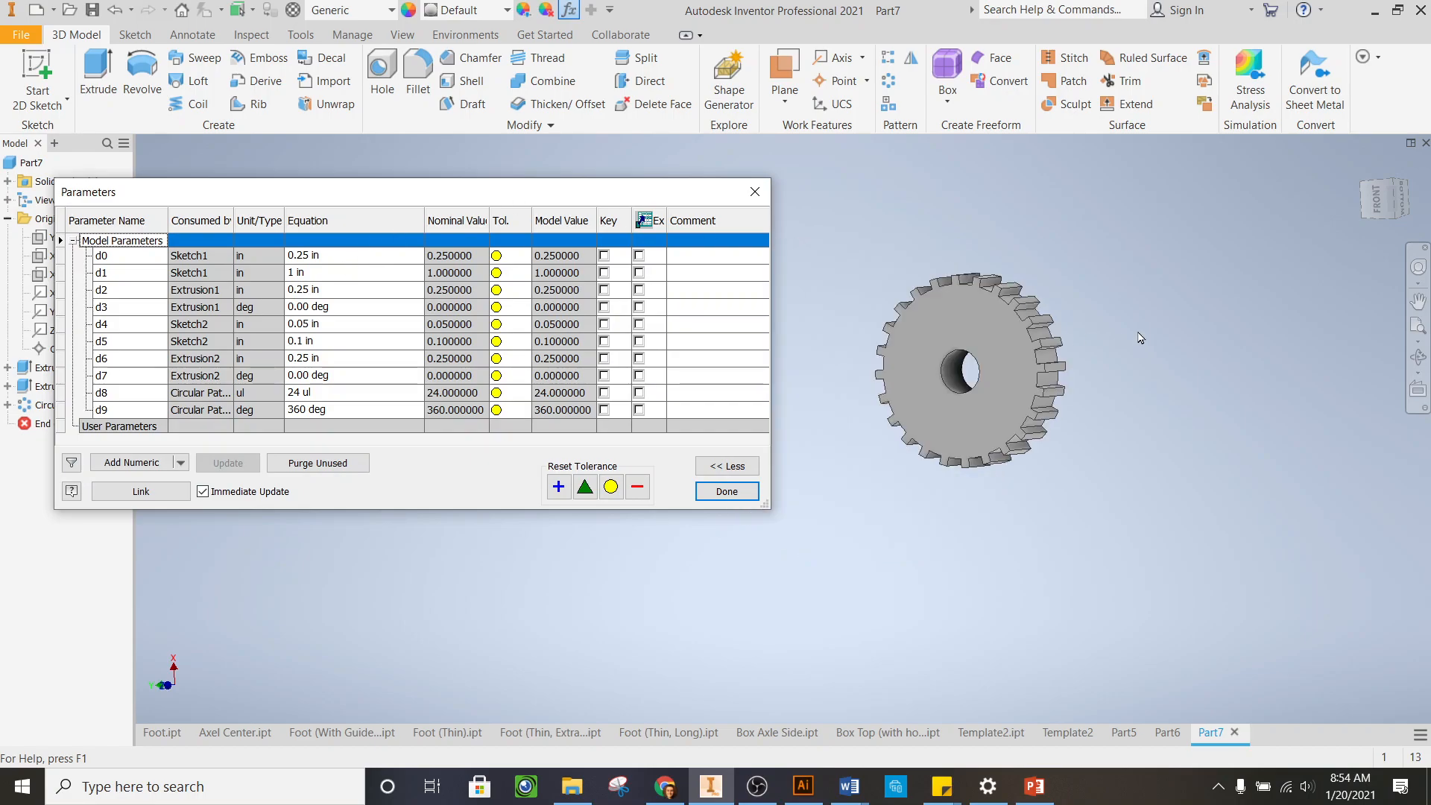
{"action": "left_click", "coordinate": [311, 273]}
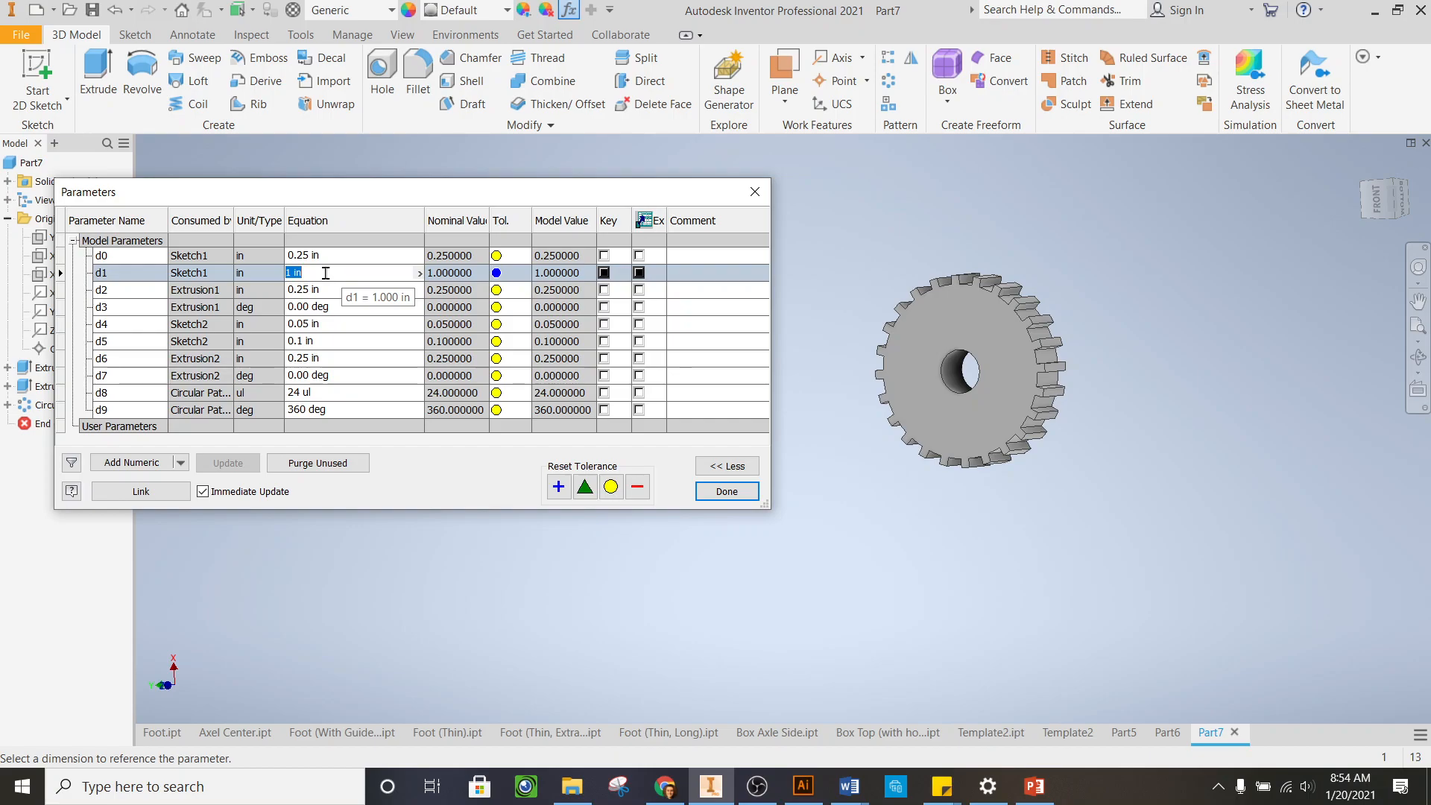
{"action": "type", "text": "2"}
{"action": "key", "text": "Return"}
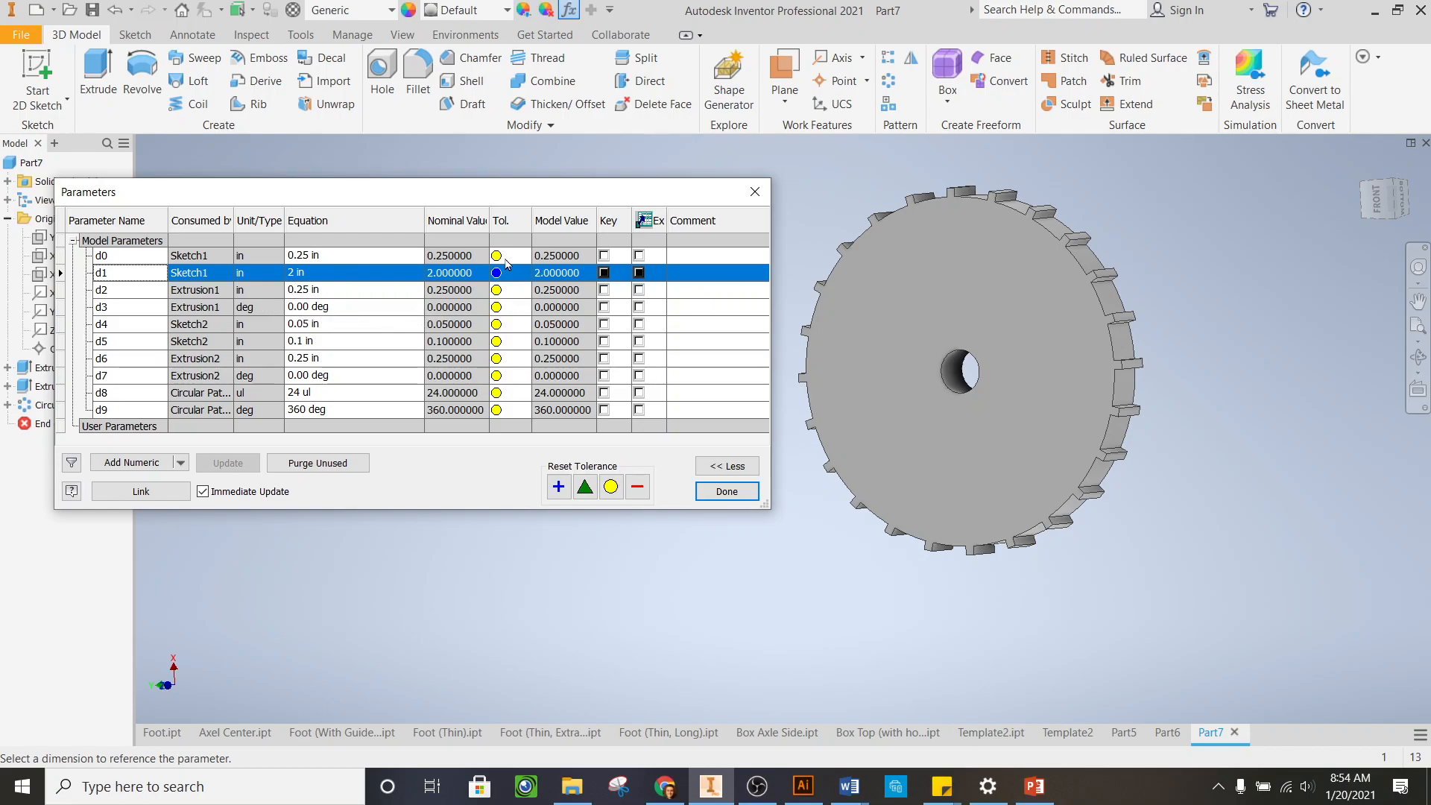
Set the gear body's diameter parameter d1 to 0.5 in and inspect the resized gear's teeth
{"action": "left_click", "coordinate": [316, 272]}
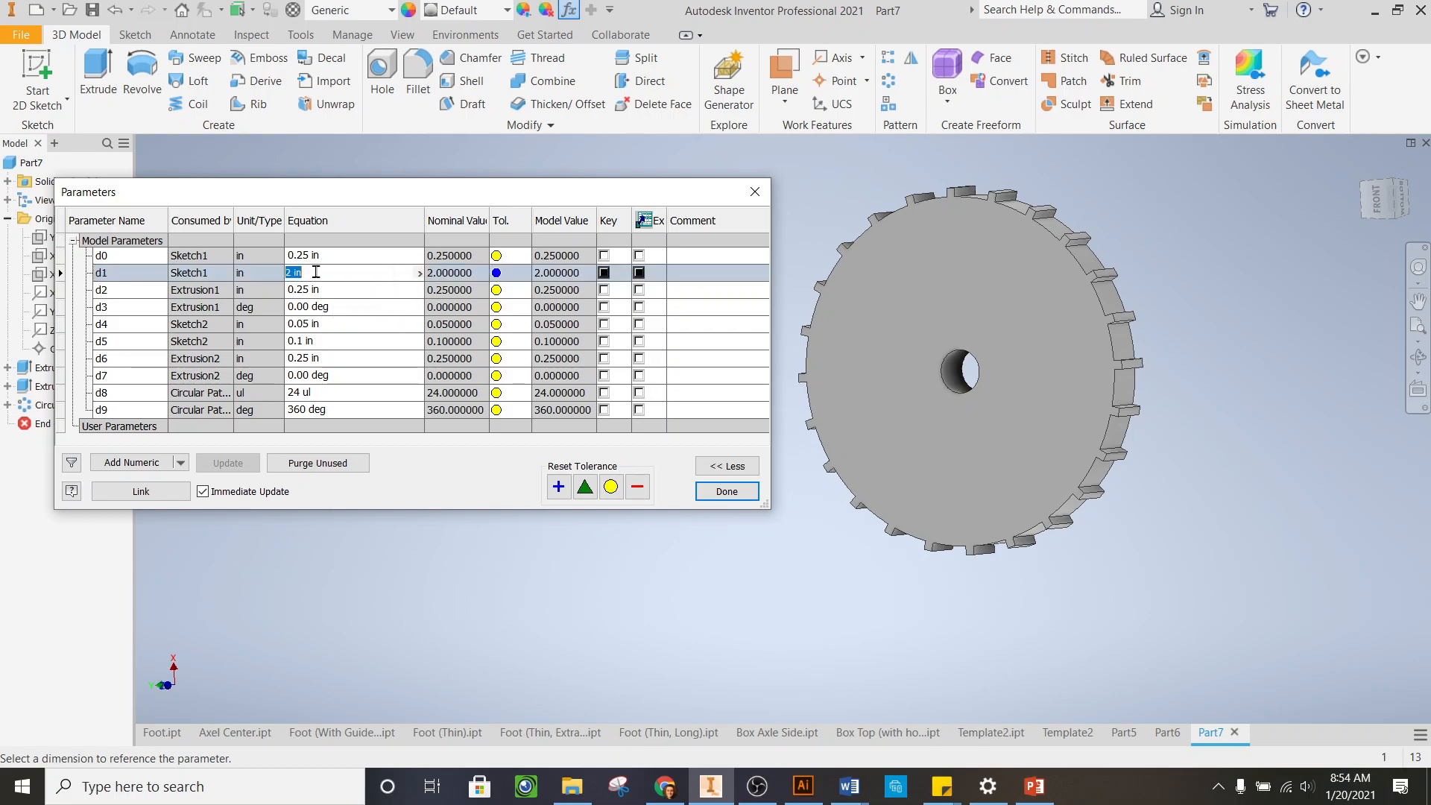
{"action": "type", "text": "0.5"}
{"action": "key", "text": "Return"}
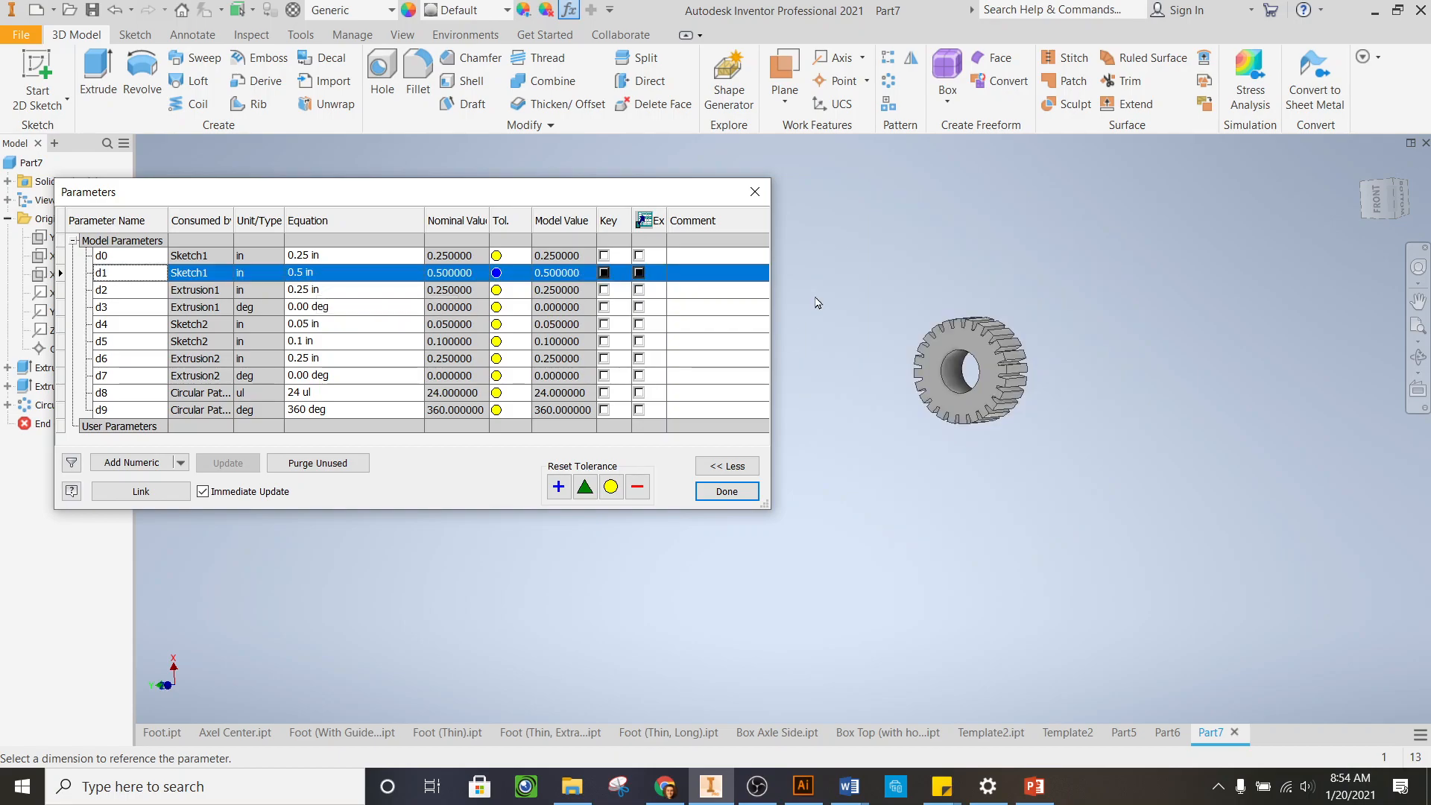
{"action": "scroll", "coordinate": [1016, 317], "scroll_direction": "up", "scroll_amount": 5}
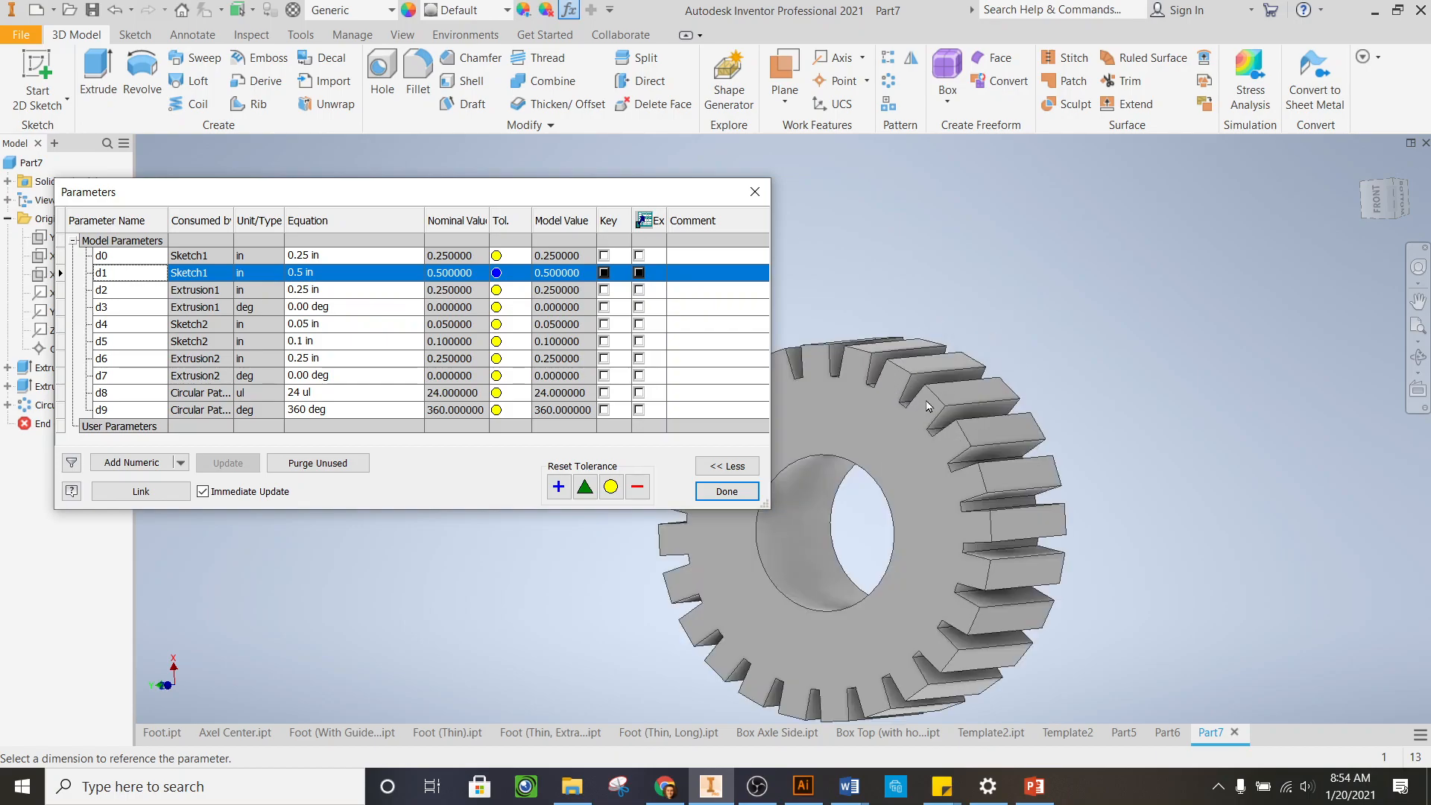
{"action": "scroll", "coordinate": [928, 407], "scroll_direction": "down", "scroll_amount": 3}
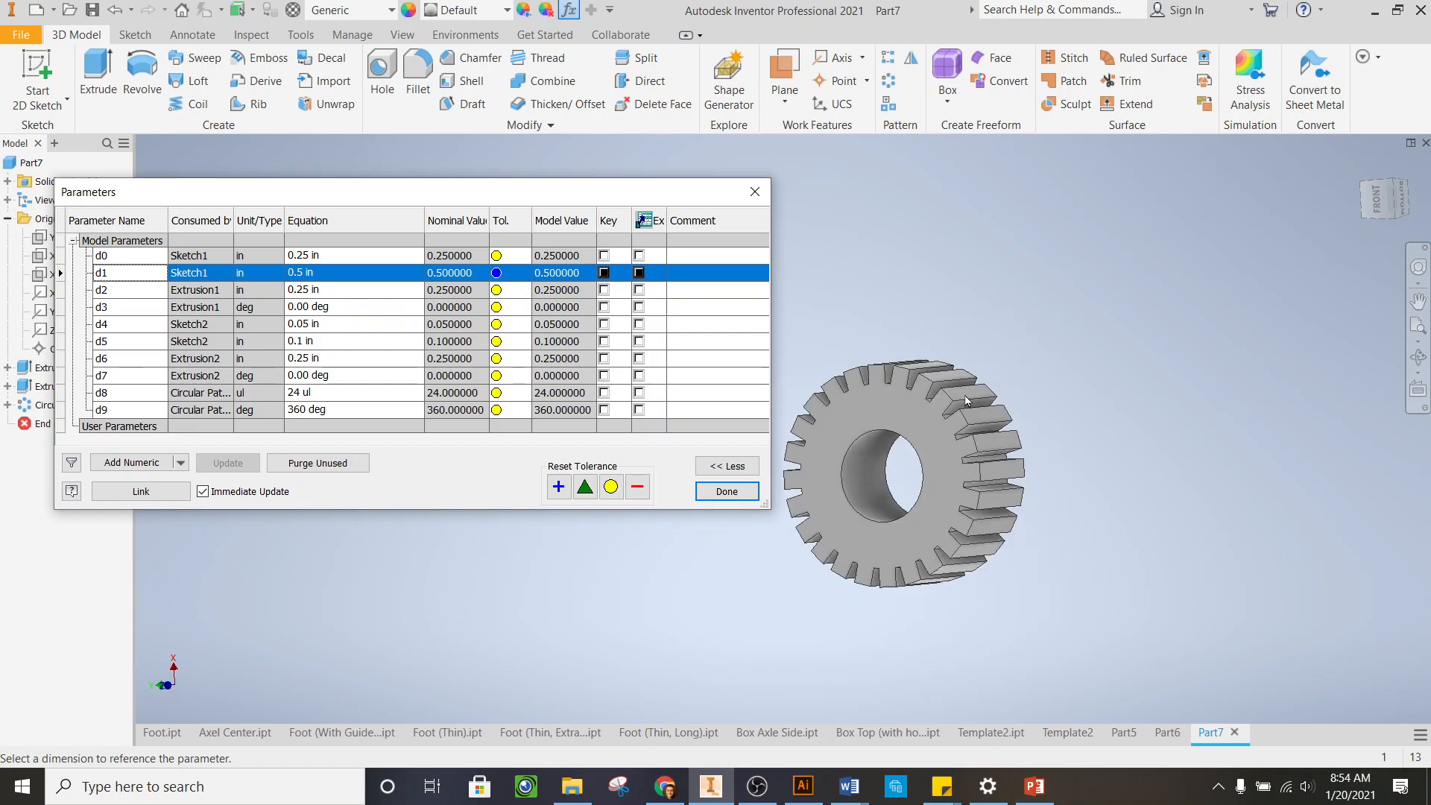
Set the gear body's diameter parameter d1 to 0.75 in
{"action": "left_click", "coordinate": [326, 273]}
{"action": "left_click", "coordinate": [324, 260]}
{"action": "left_click", "coordinate": [323, 270]}
{"action": "left_click", "coordinate": [322, 271]}
{"action": "type", "text": "0.75"}
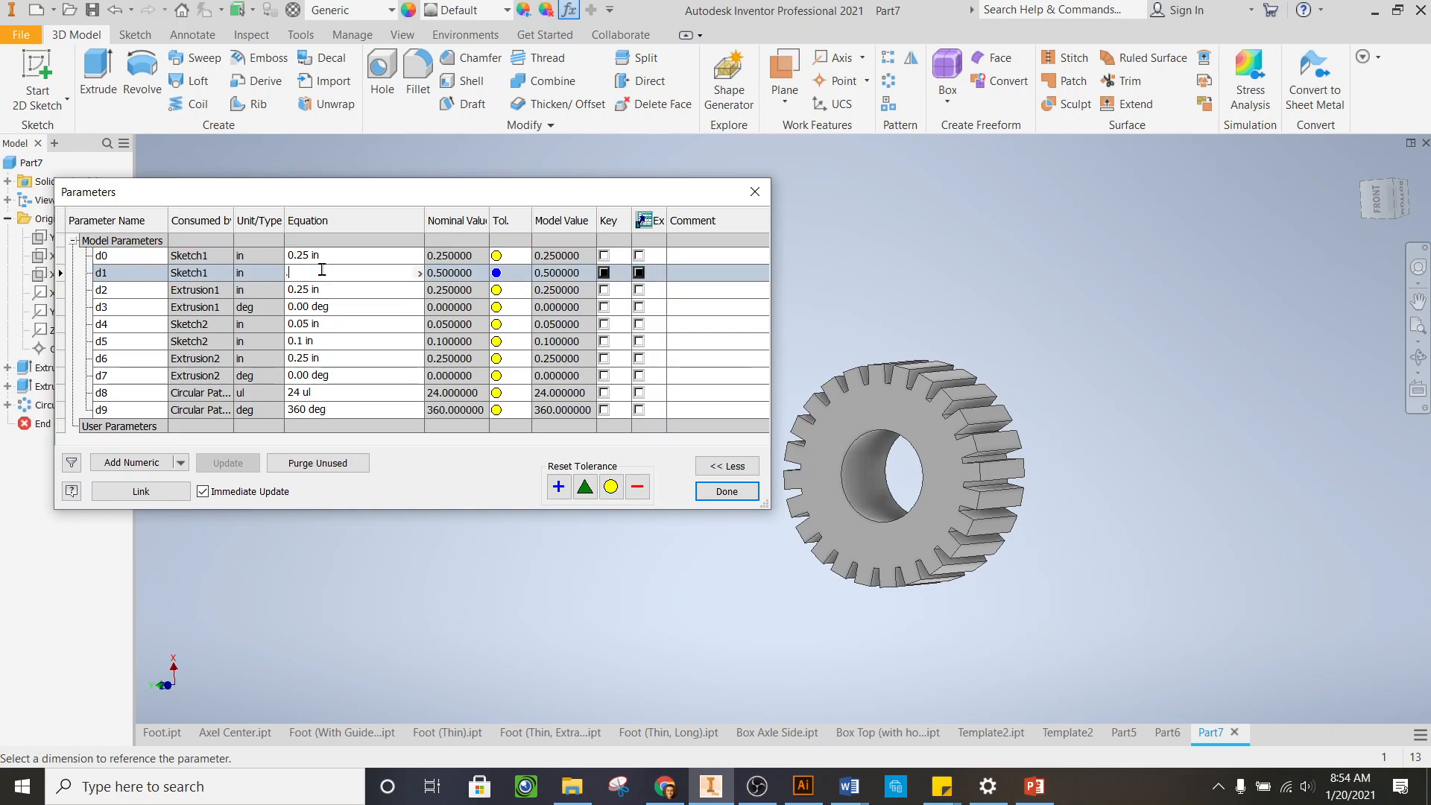
{"action": "key", "text": "Return"}
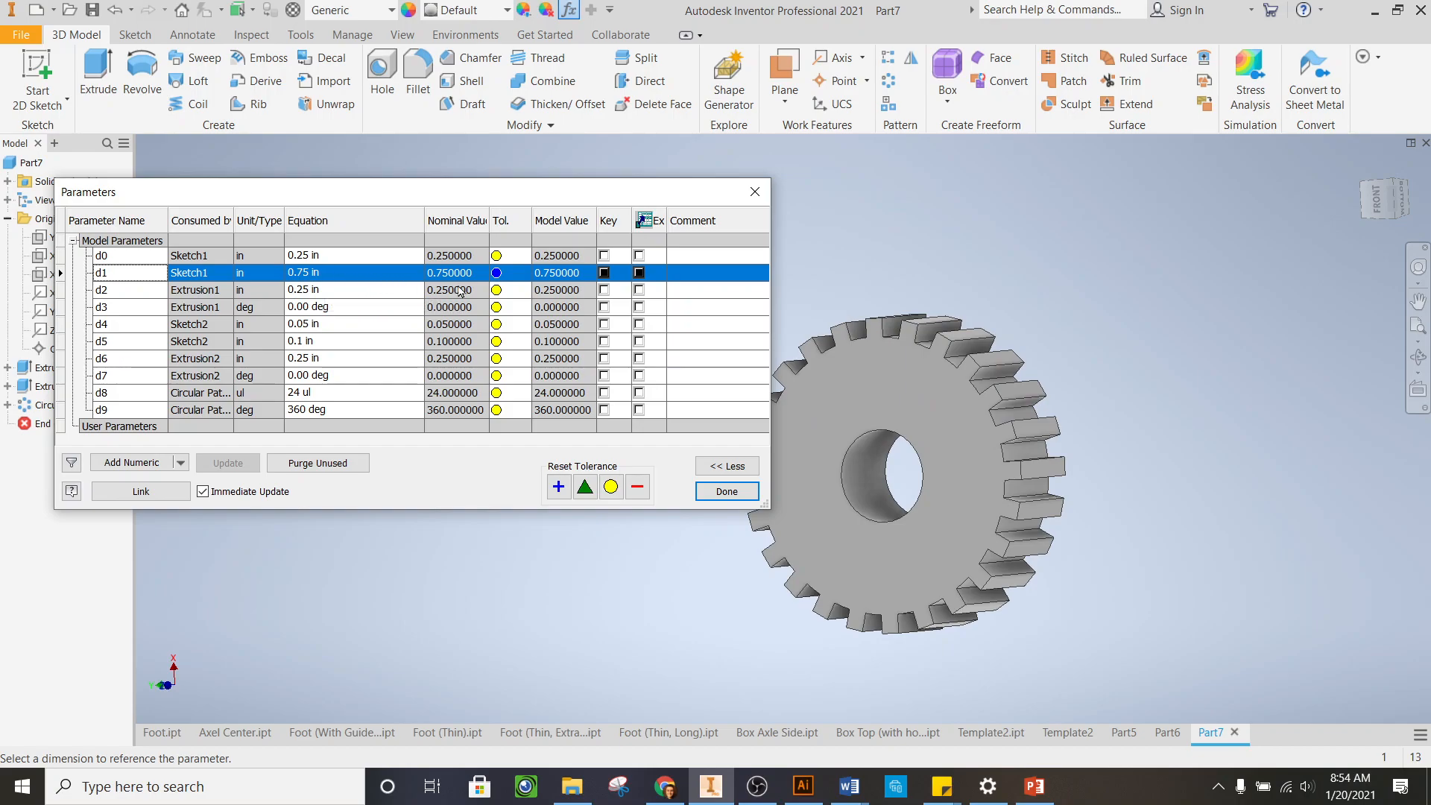
{"action": "scroll", "coordinate": [1044, 381], "scroll_direction": "up", "scroll_amount": 2}
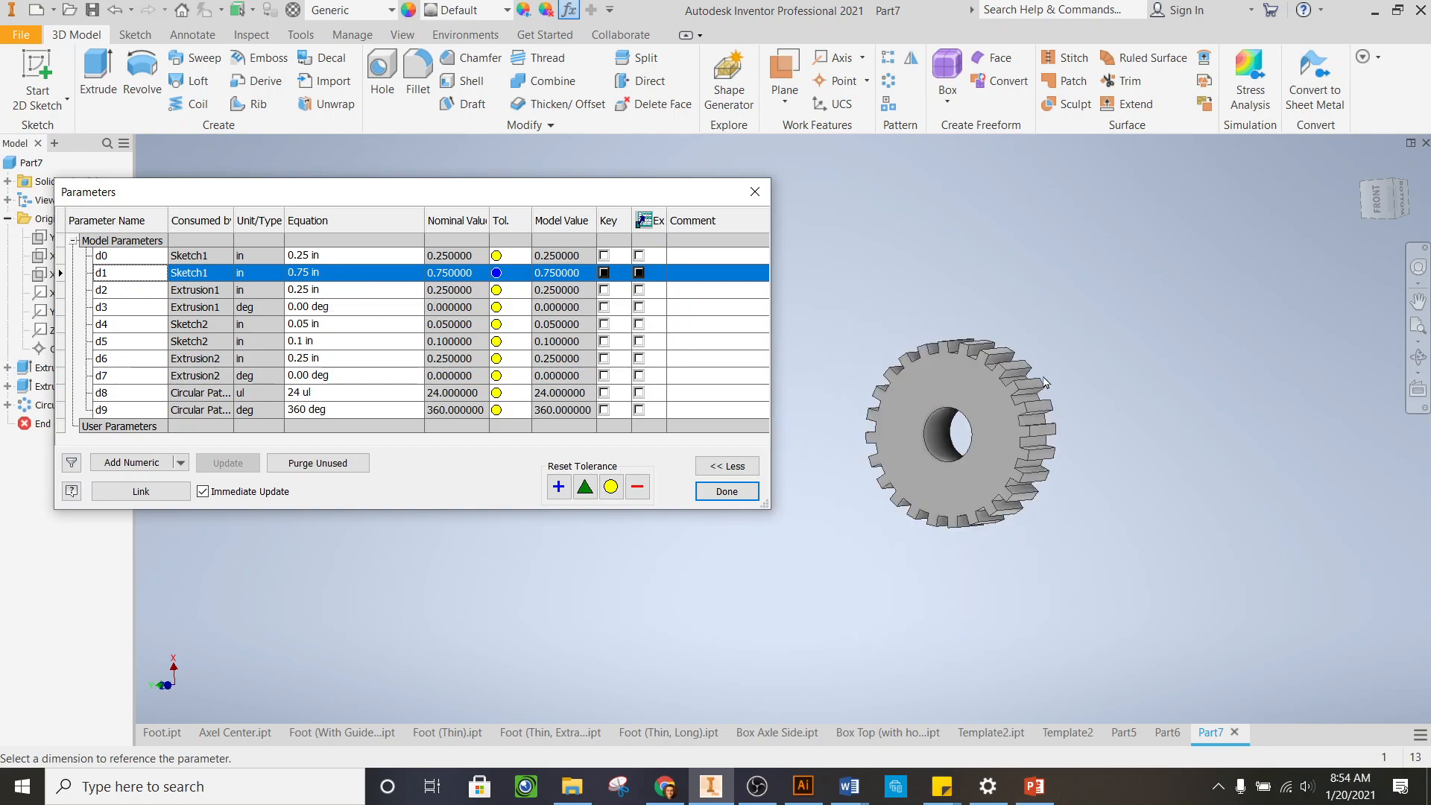
Set the body diameter parameter d1 to 2 in and check the tooth spacing around the rim
{"action": "left_click", "coordinate": [303, 274]}
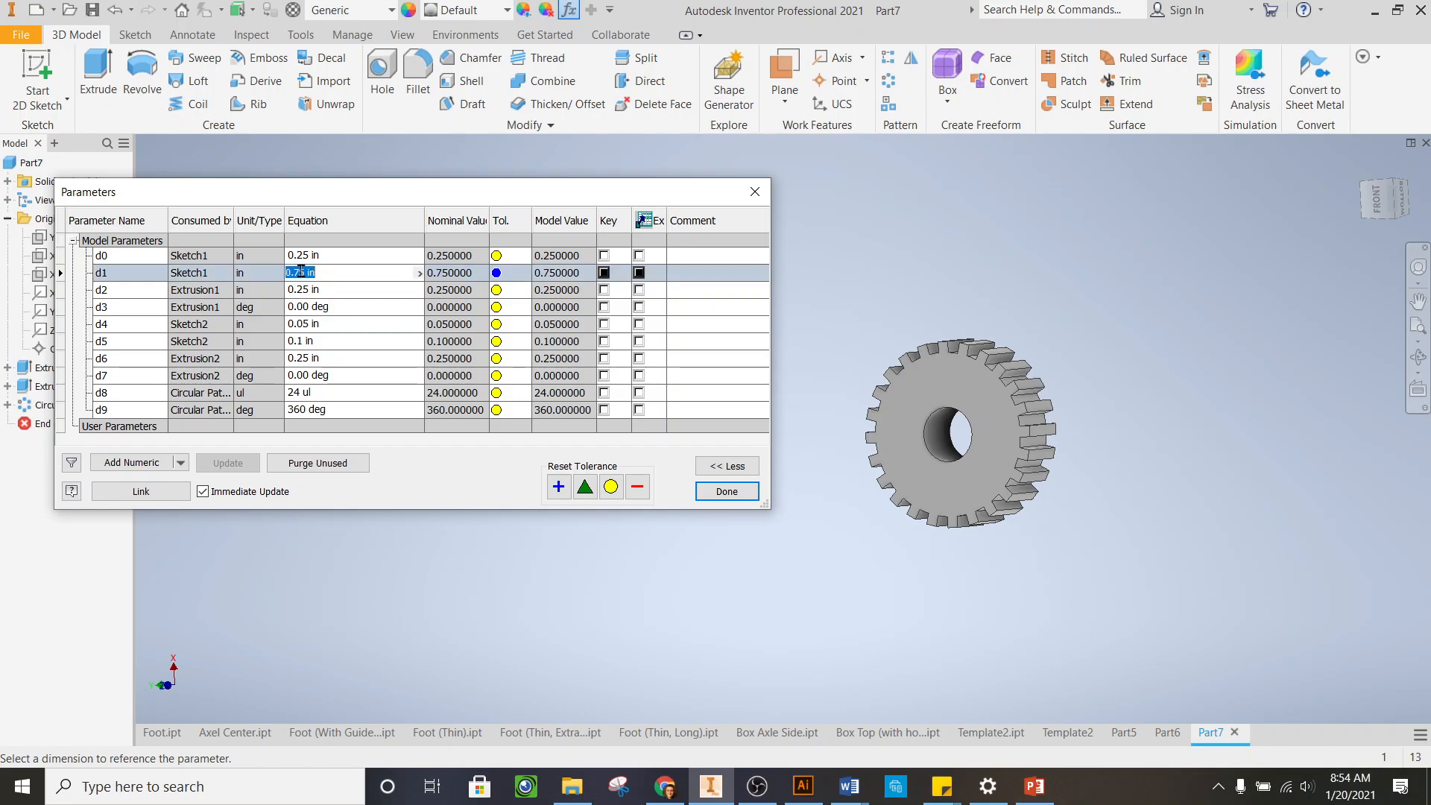
{"action": "type", "text": "2"}
{"action": "key", "text": "Return"}
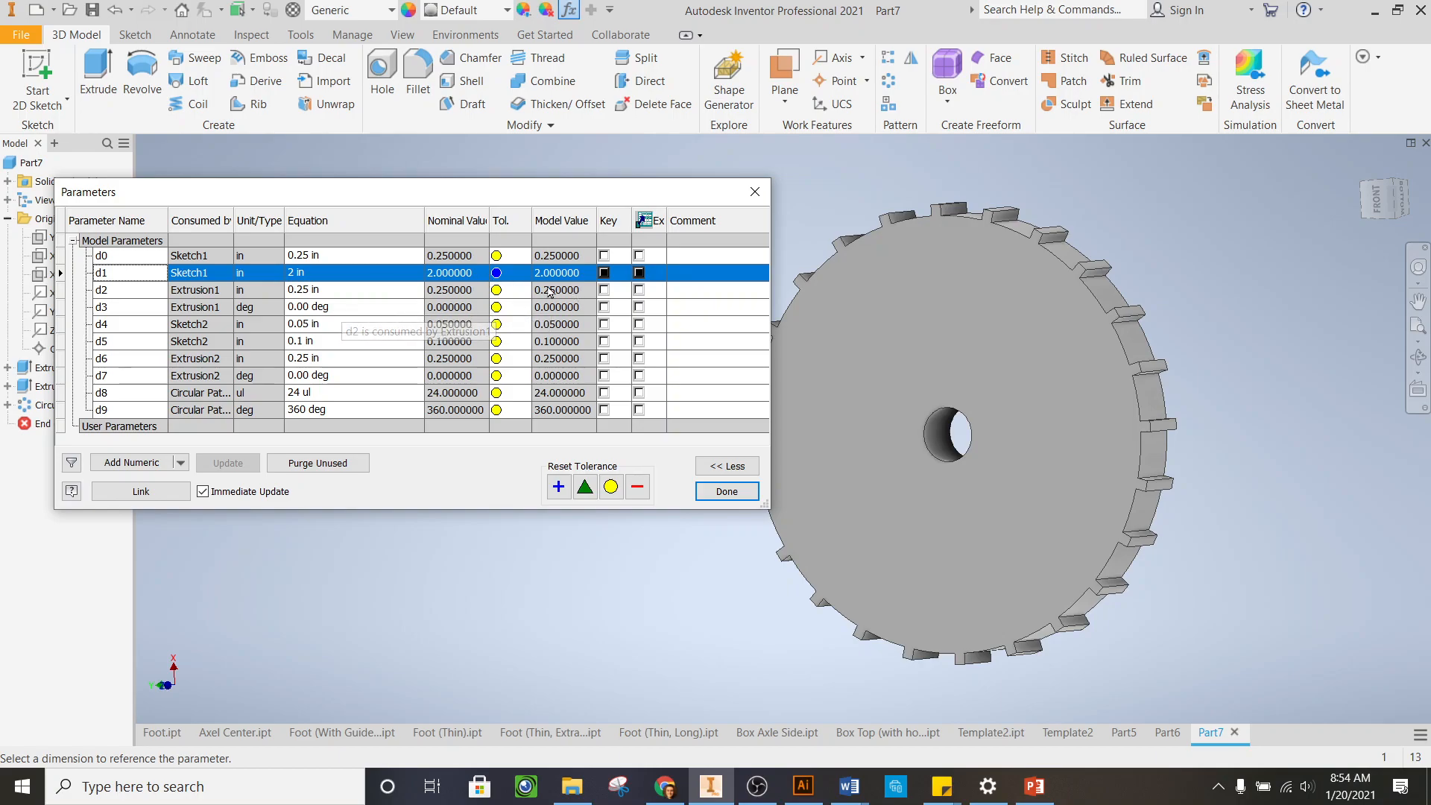
{"action": "scroll", "coordinate": [1024, 262], "scroll_direction": "up", "scroll_amount": 3}
{"action": "scroll", "coordinate": [1054, 247], "scroll_direction": "down", "scroll_amount": 4}
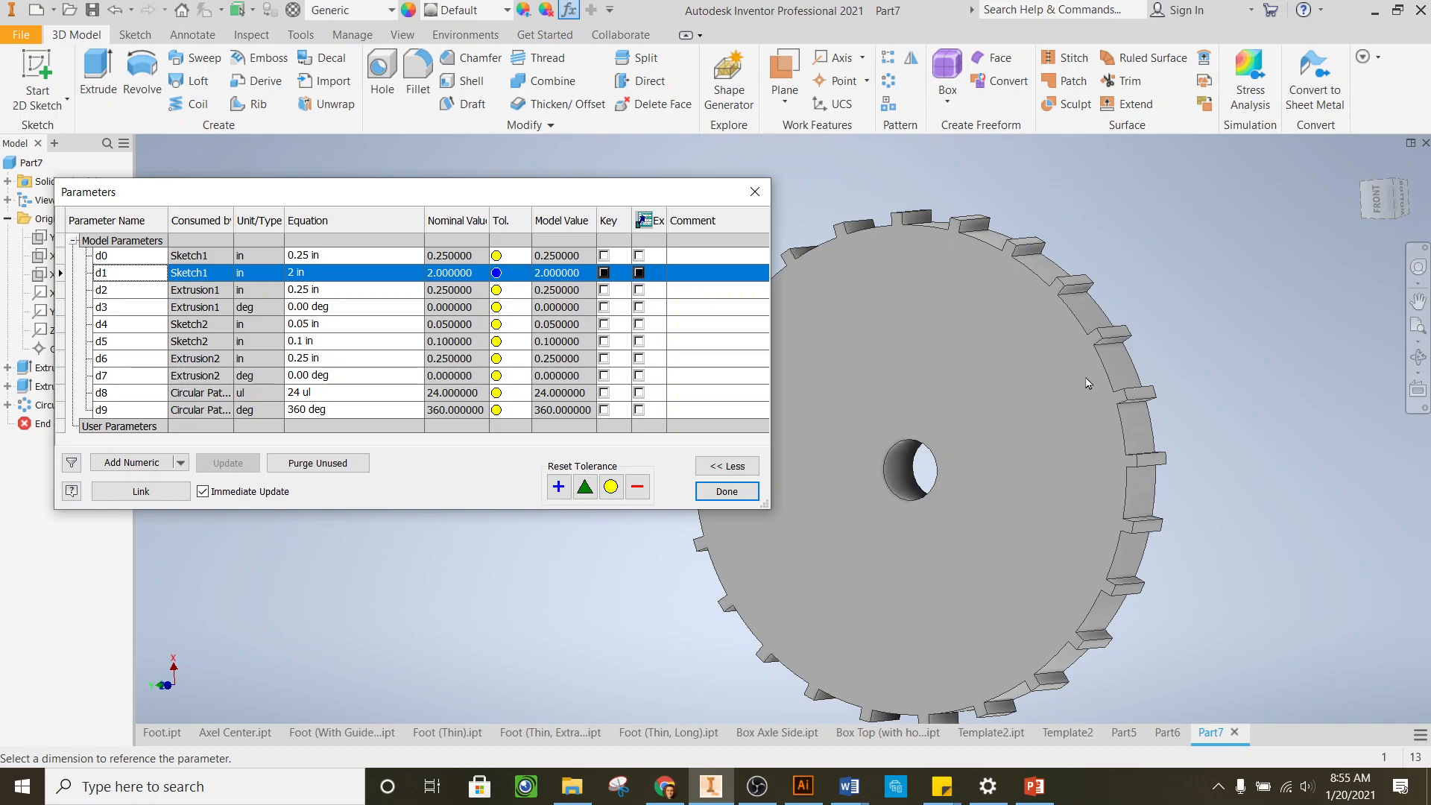
{"action": "scroll", "coordinate": [1089, 376], "scroll_direction": "down", "scroll_amount": 3}
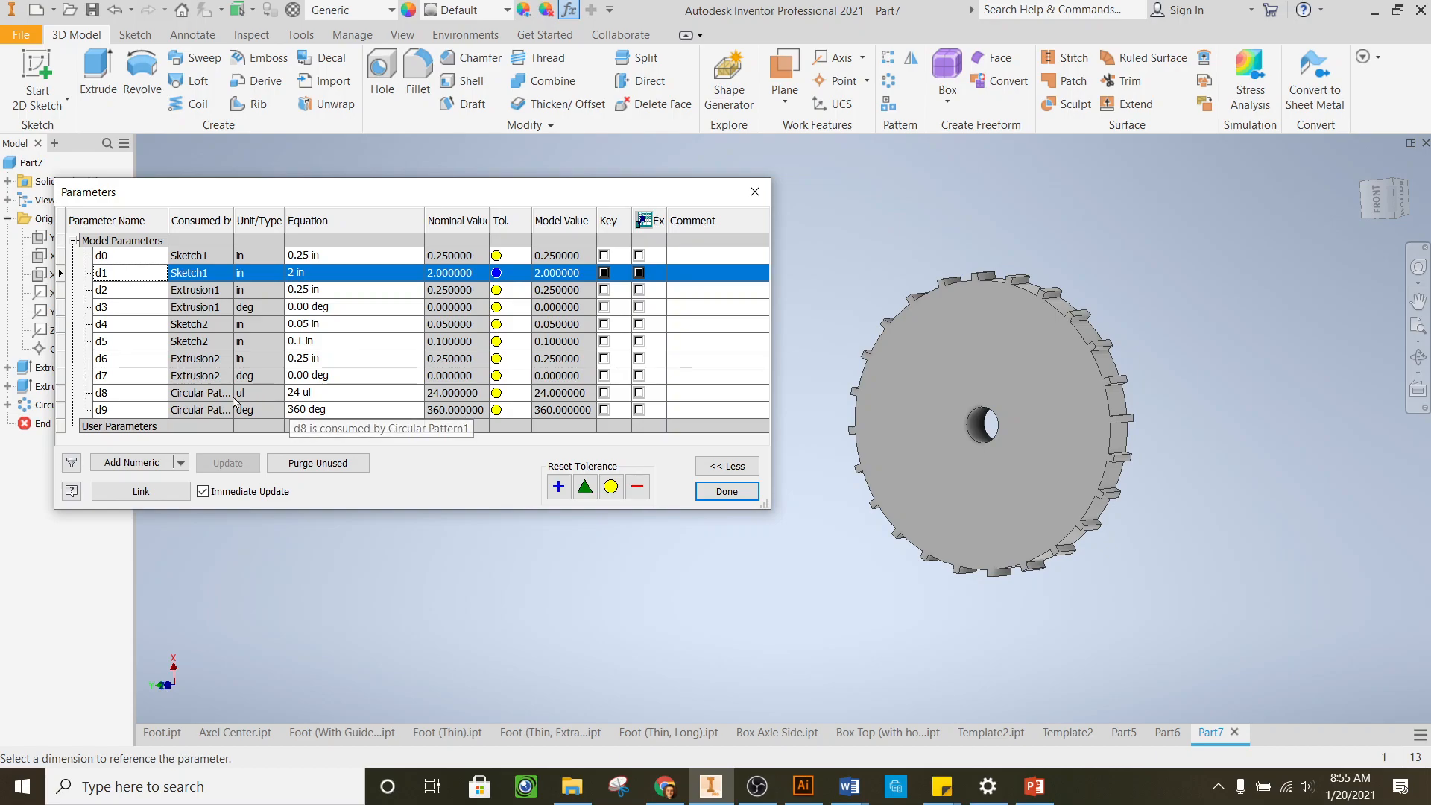
Link the circular pattern's occurrence count d8 to the body diameter with the equation d1*12
{"action": "left_click", "coordinate": [300, 394]}
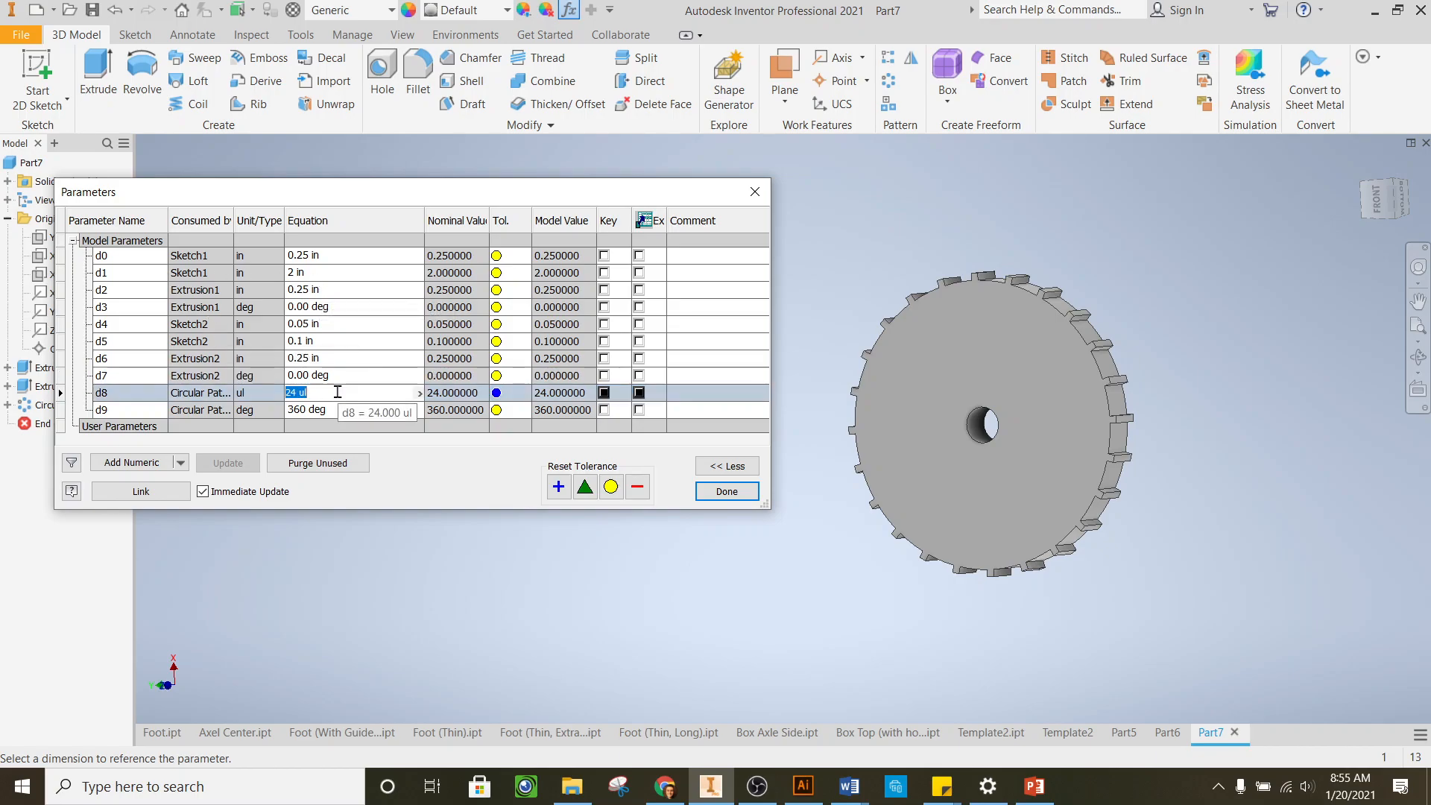
{"action": "type", "text": "d1"}
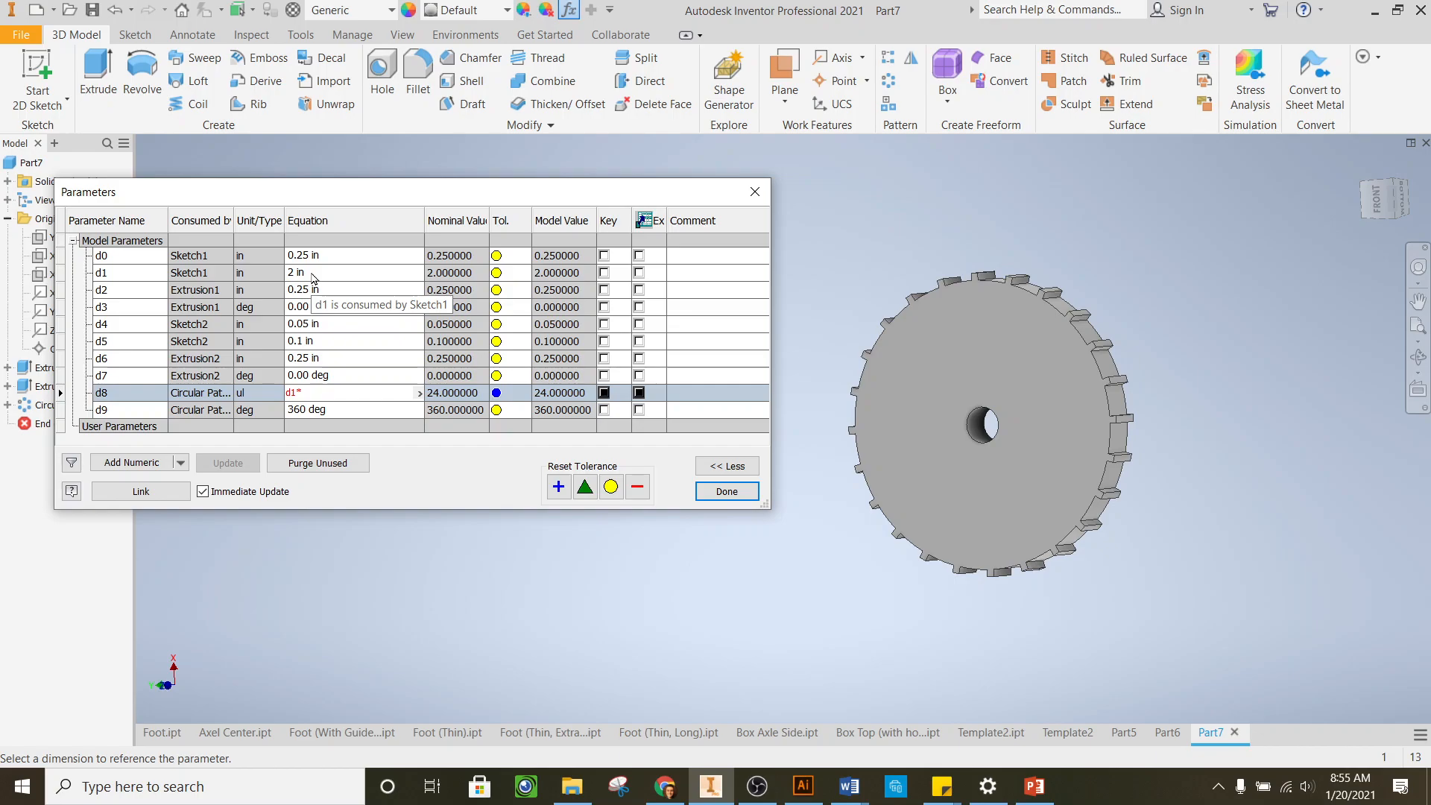
{"action": "type", "text": "*12"}
{"action": "key", "text": "Return"}
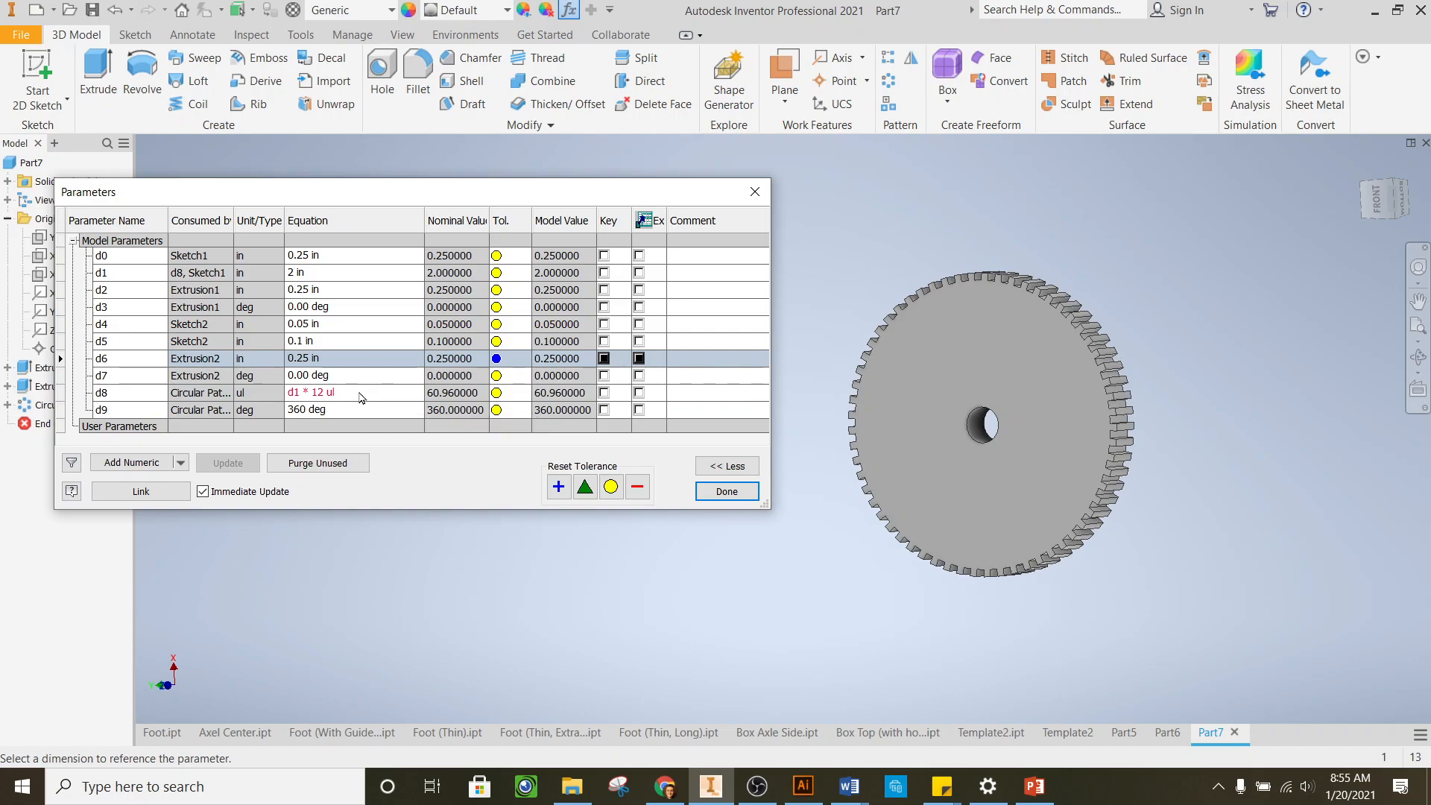
{"action": "left_click", "coordinate": [366, 392]}
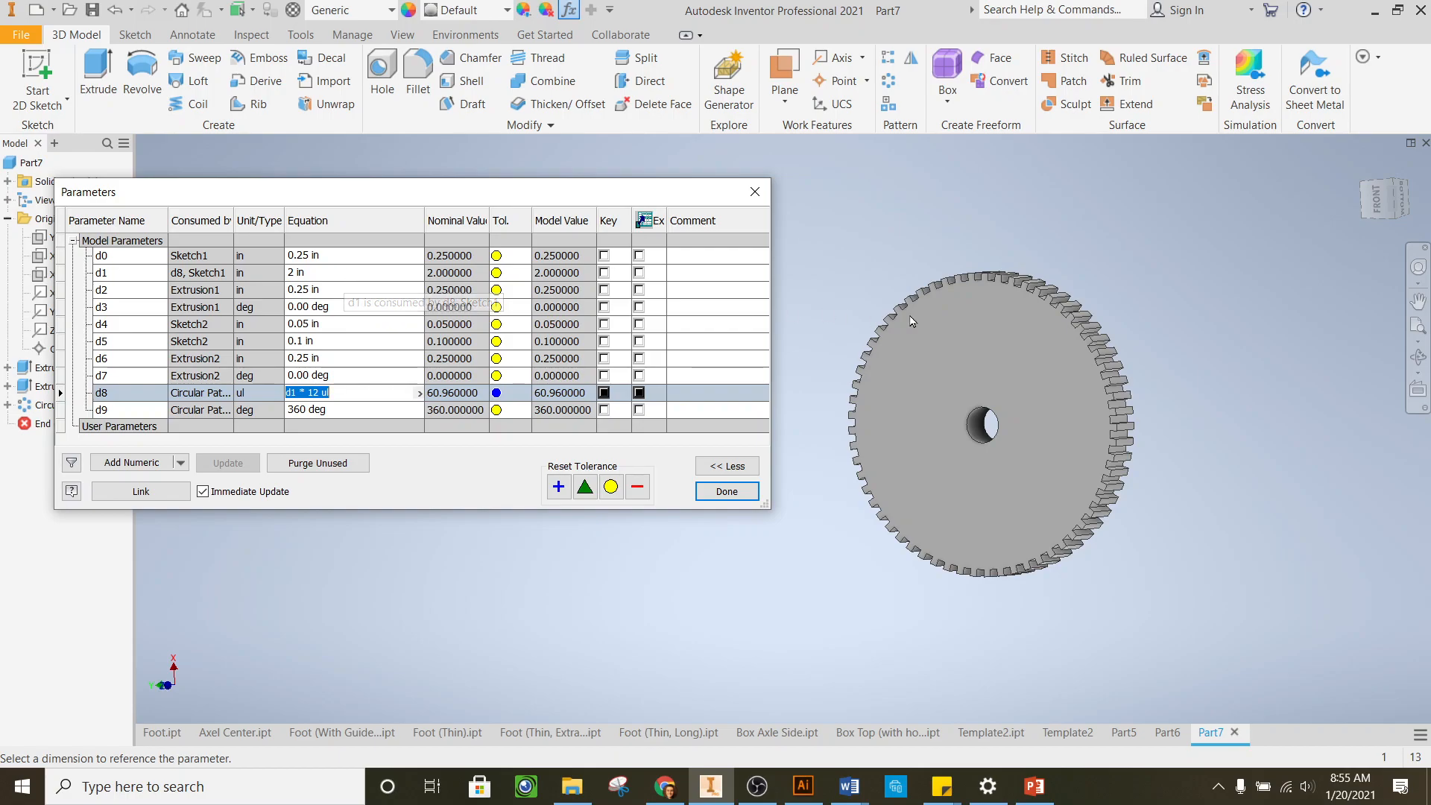
Set the body diameter d1 to 1 in to test the linked tooth count
{"action": "left_click", "coordinate": [333, 273]}
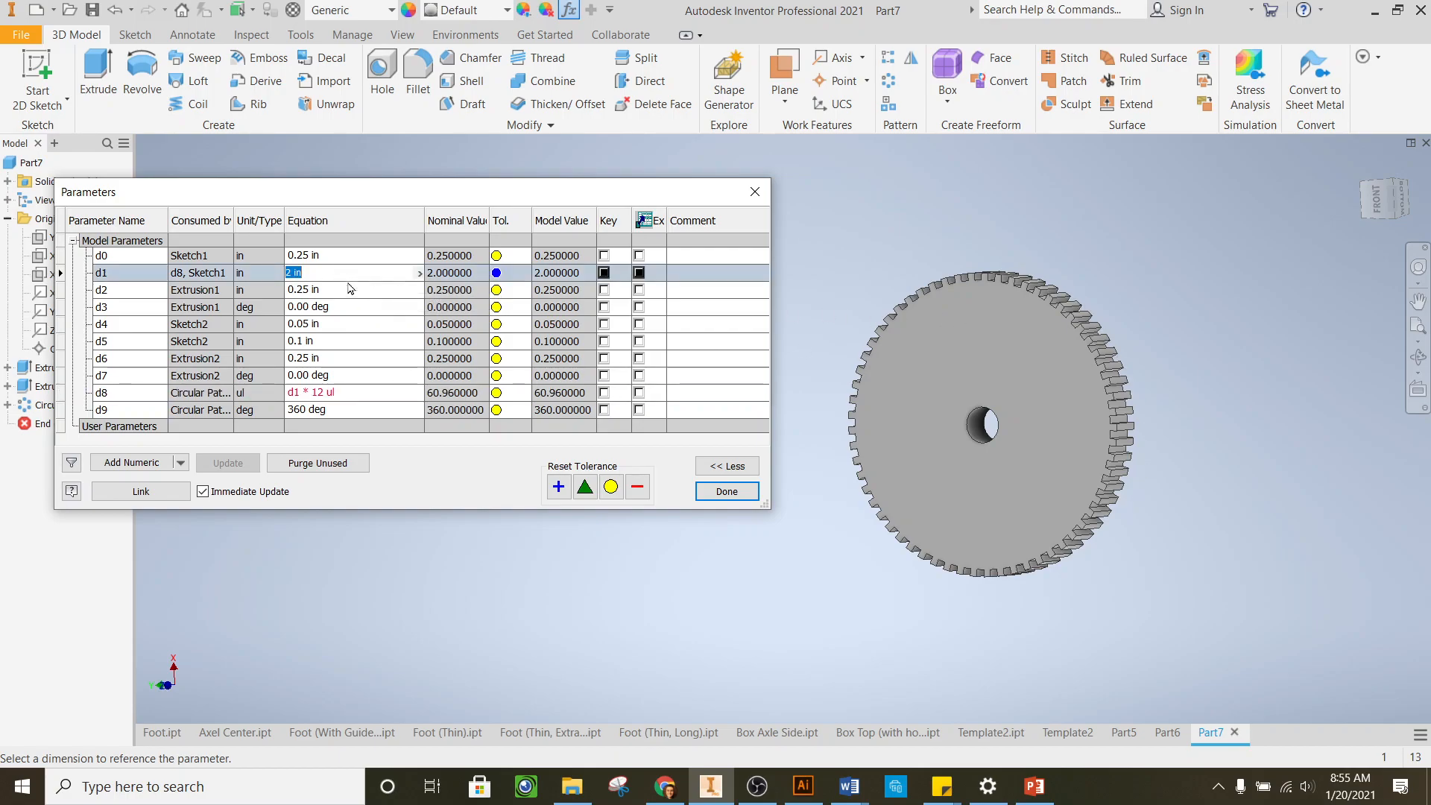
{"action": "type", "text": "1"}
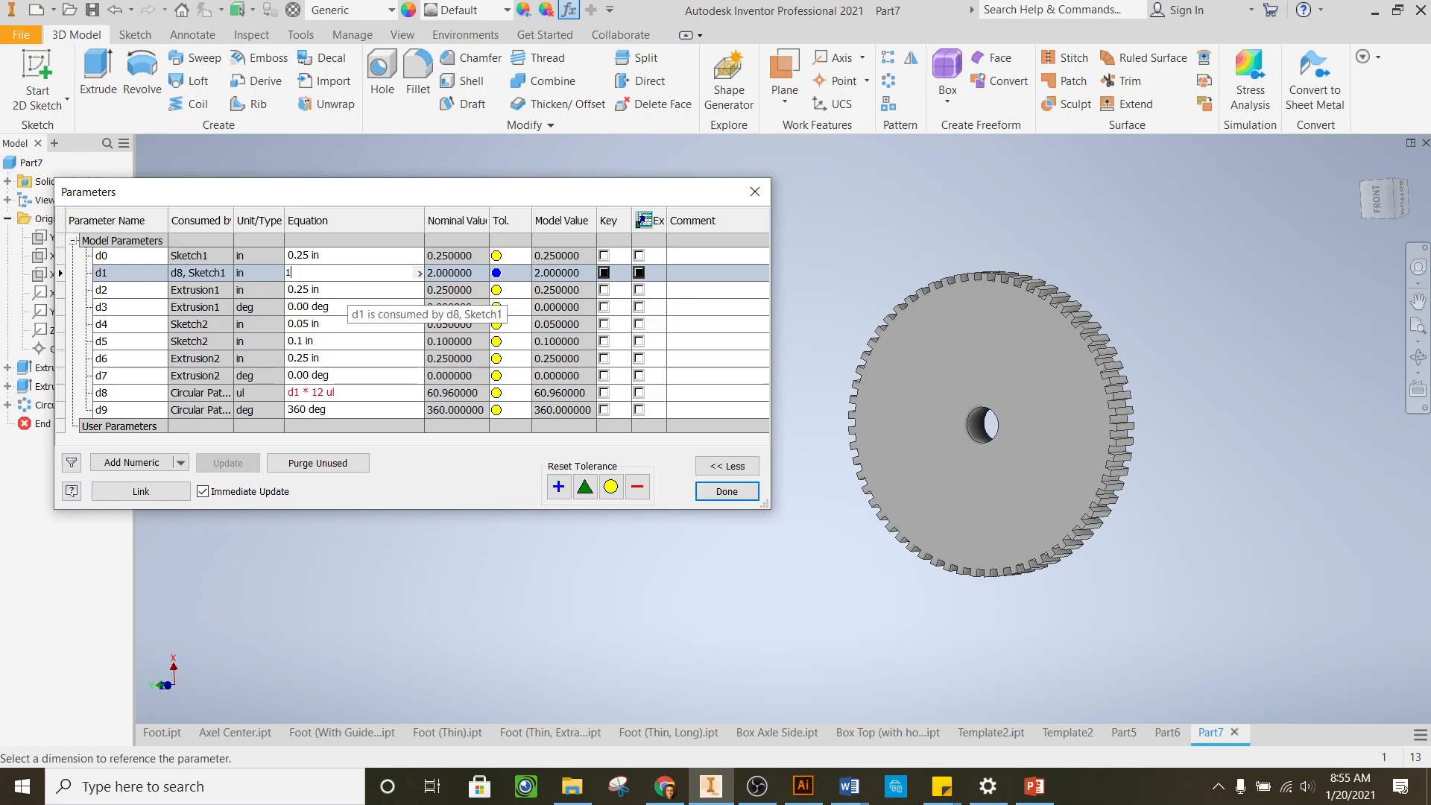
{"action": "key", "text": "Return"}
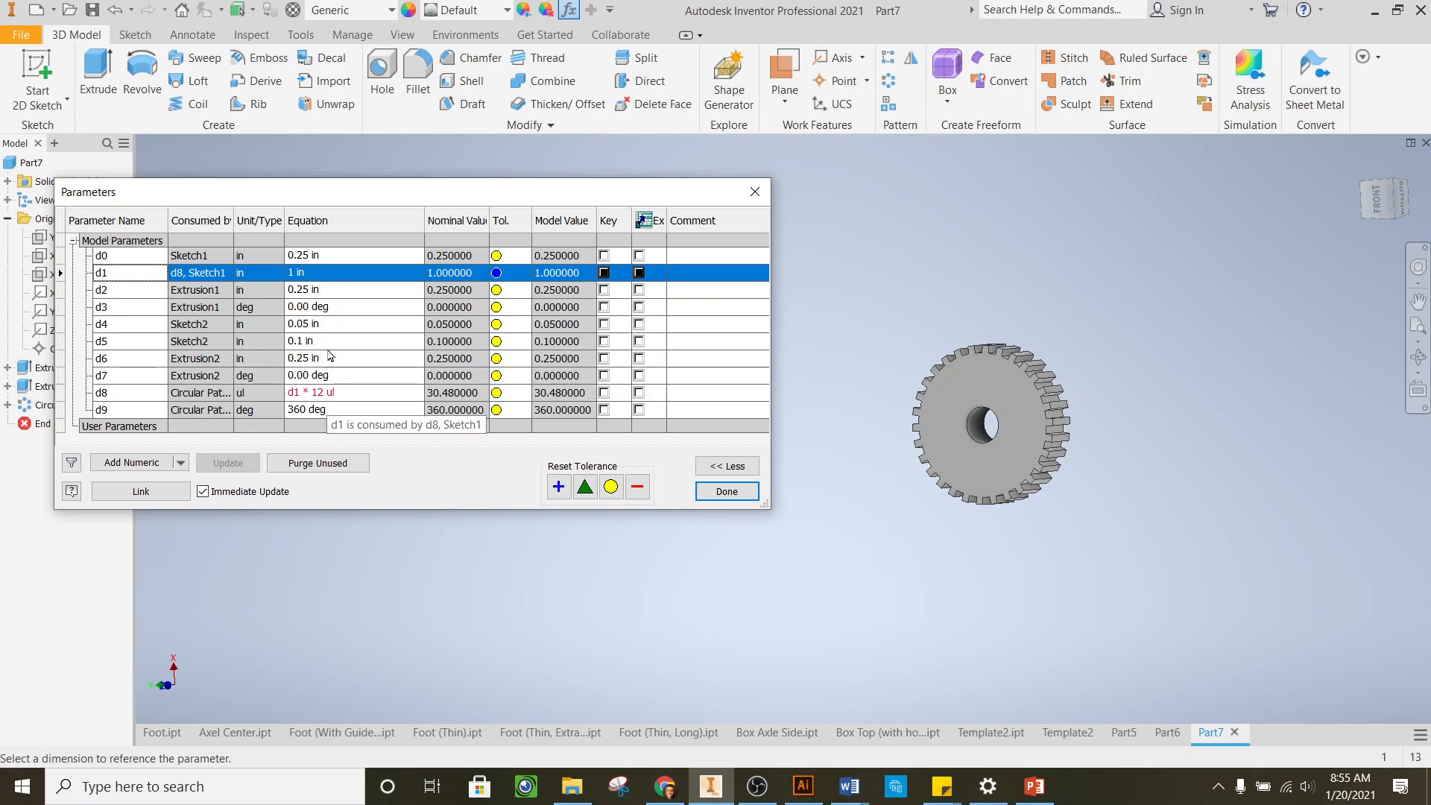
Set the body diameter d1 to 13 in and inspect the teeth along the enlarged gear's rim
{"action": "left_click", "coordinate": [323, 274]}
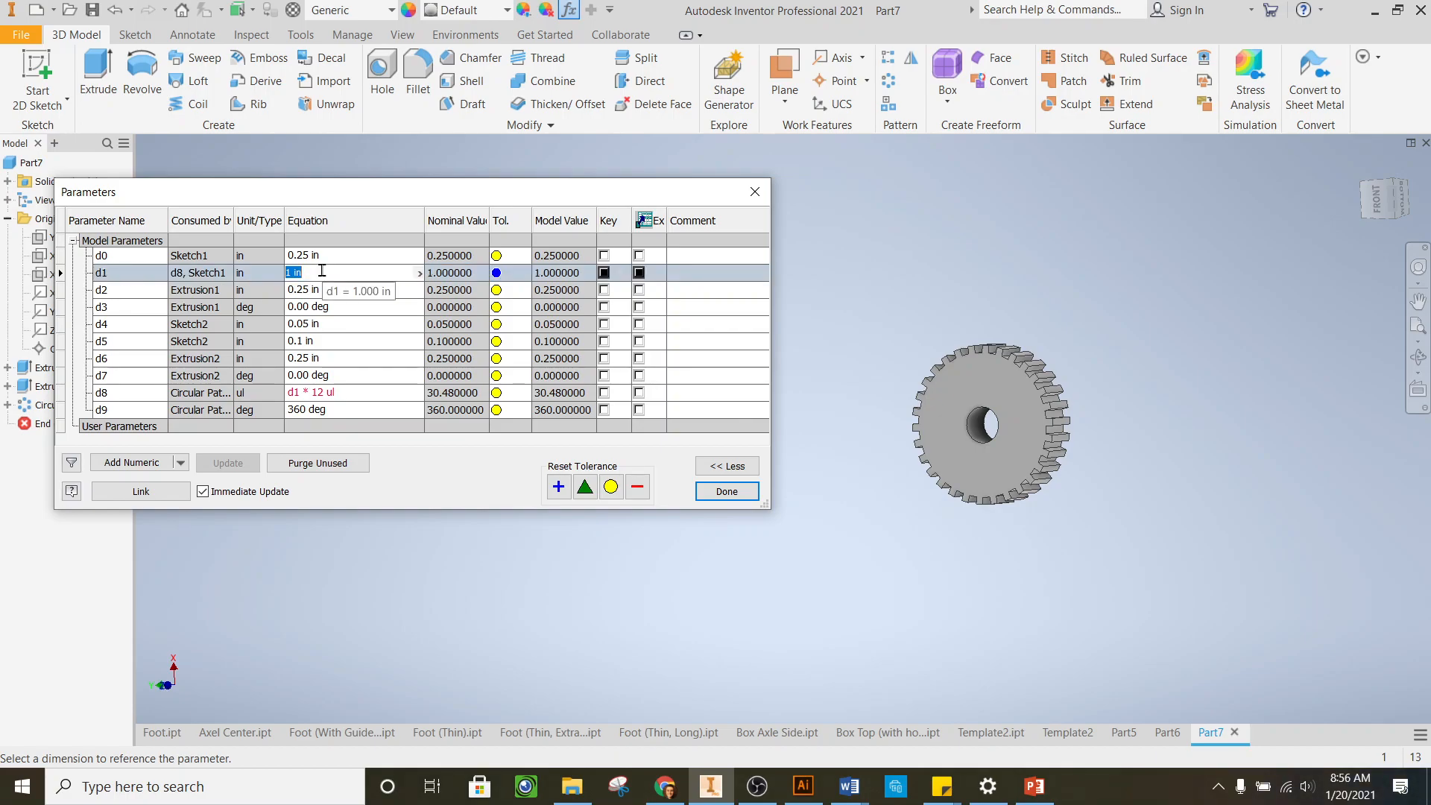
{"action": "type", "text": "13"}
{"action": "key", "text": "Return"}
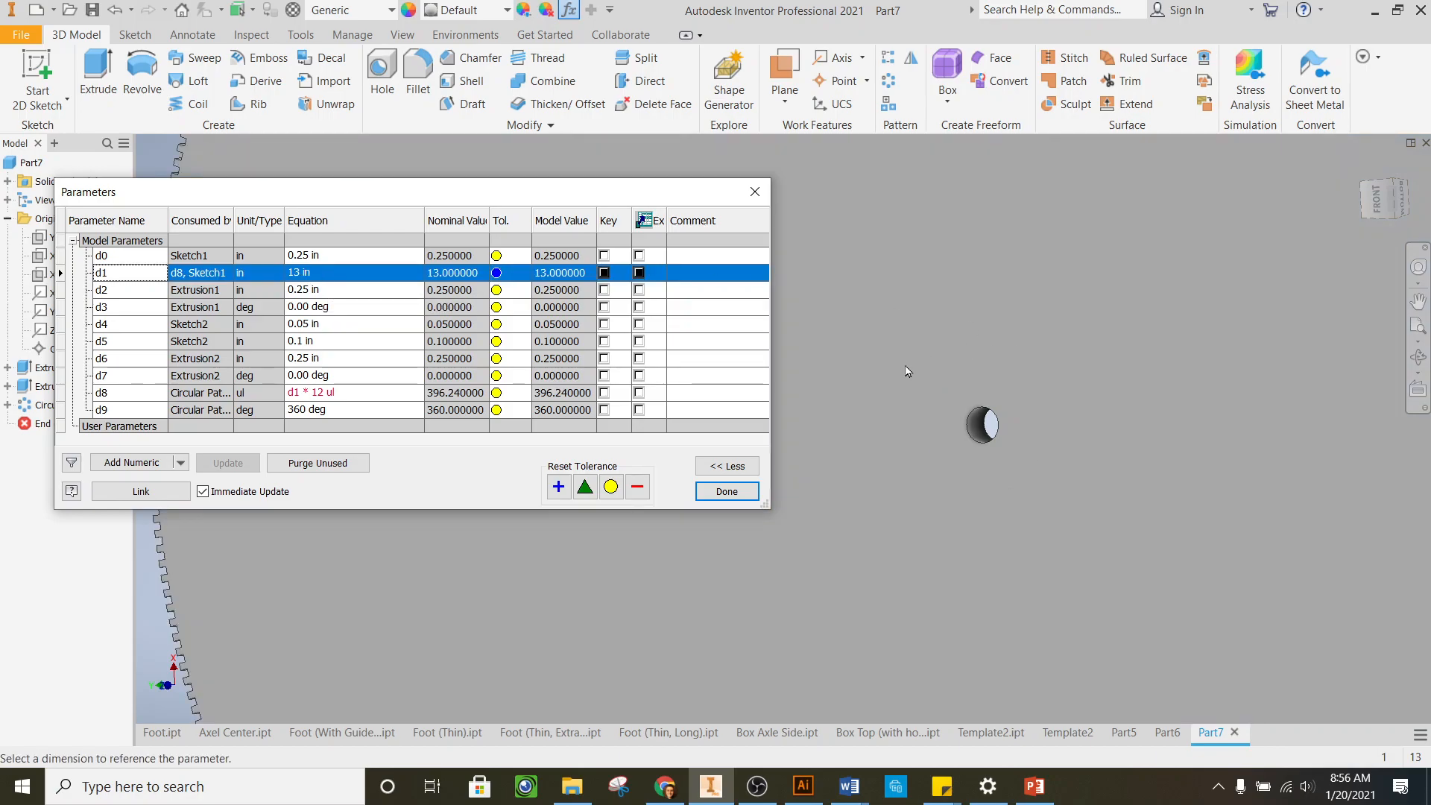
{"action": "scroll", "coordinate": [902, 372], "scroll_direction": "down", "scroll_amount": 3}
{"action": "scroll", "coordinate": [1054, 330], "scroll_direction": "down", "scroll_amount": 3}
{"action": "scroll", "coordinate": [1087, 294], "scroll_direction": "up", "scroll_amount": 5}
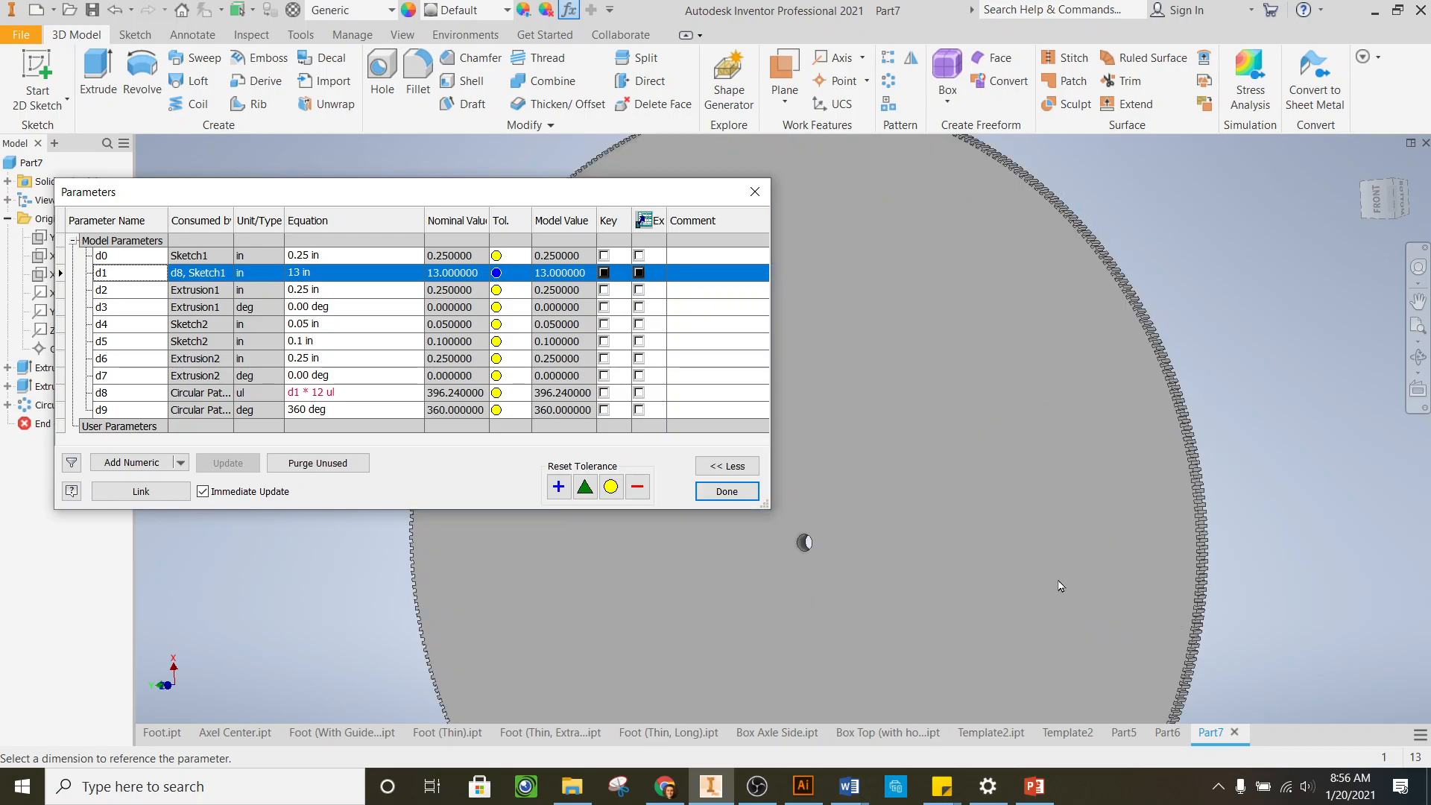
Set the gear body's diameter parameter d1 to 3 in
{"action": "left_click", "coordinate": [304, 274]}
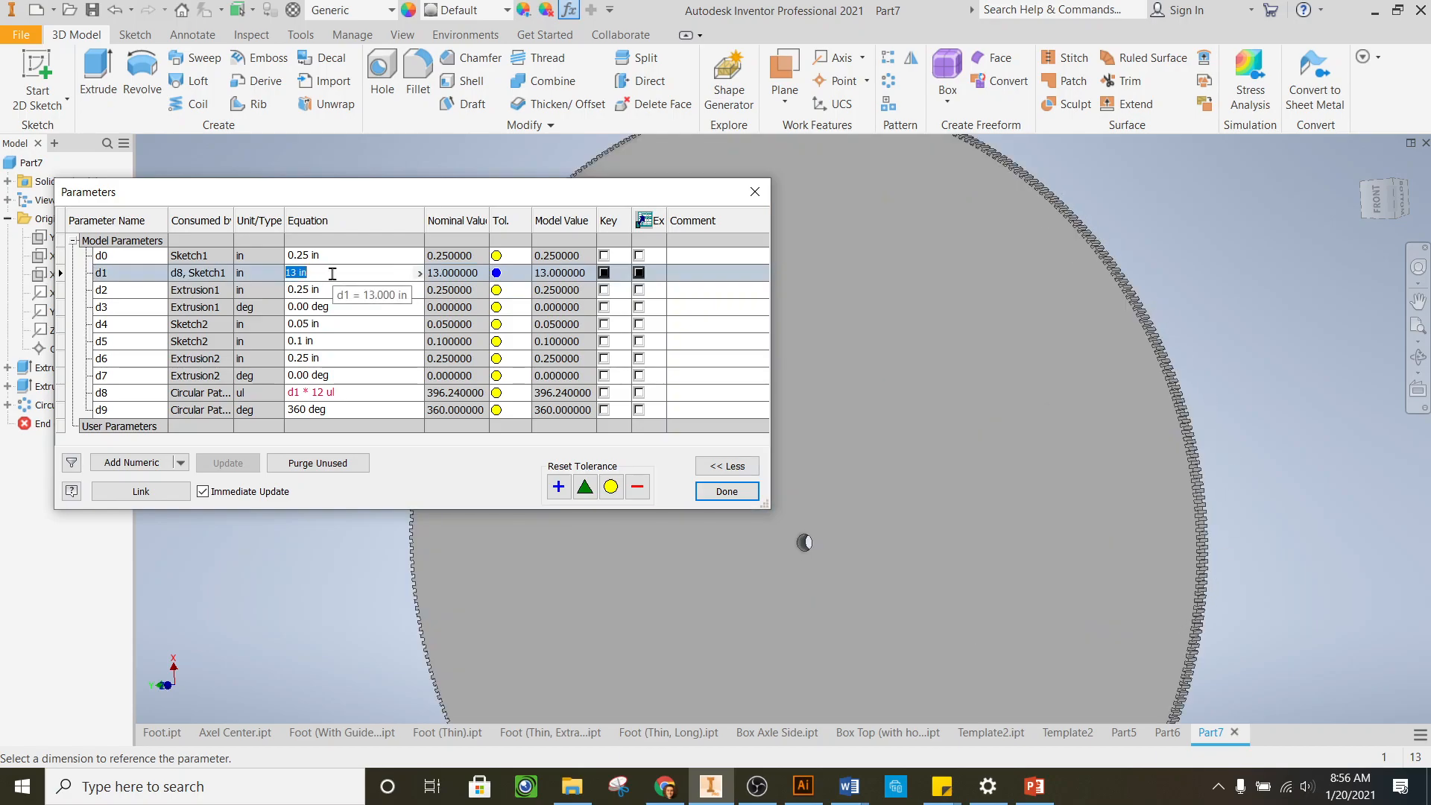
{"action": "type", "text": "3"}
{"action": "key", "text": "Return"}
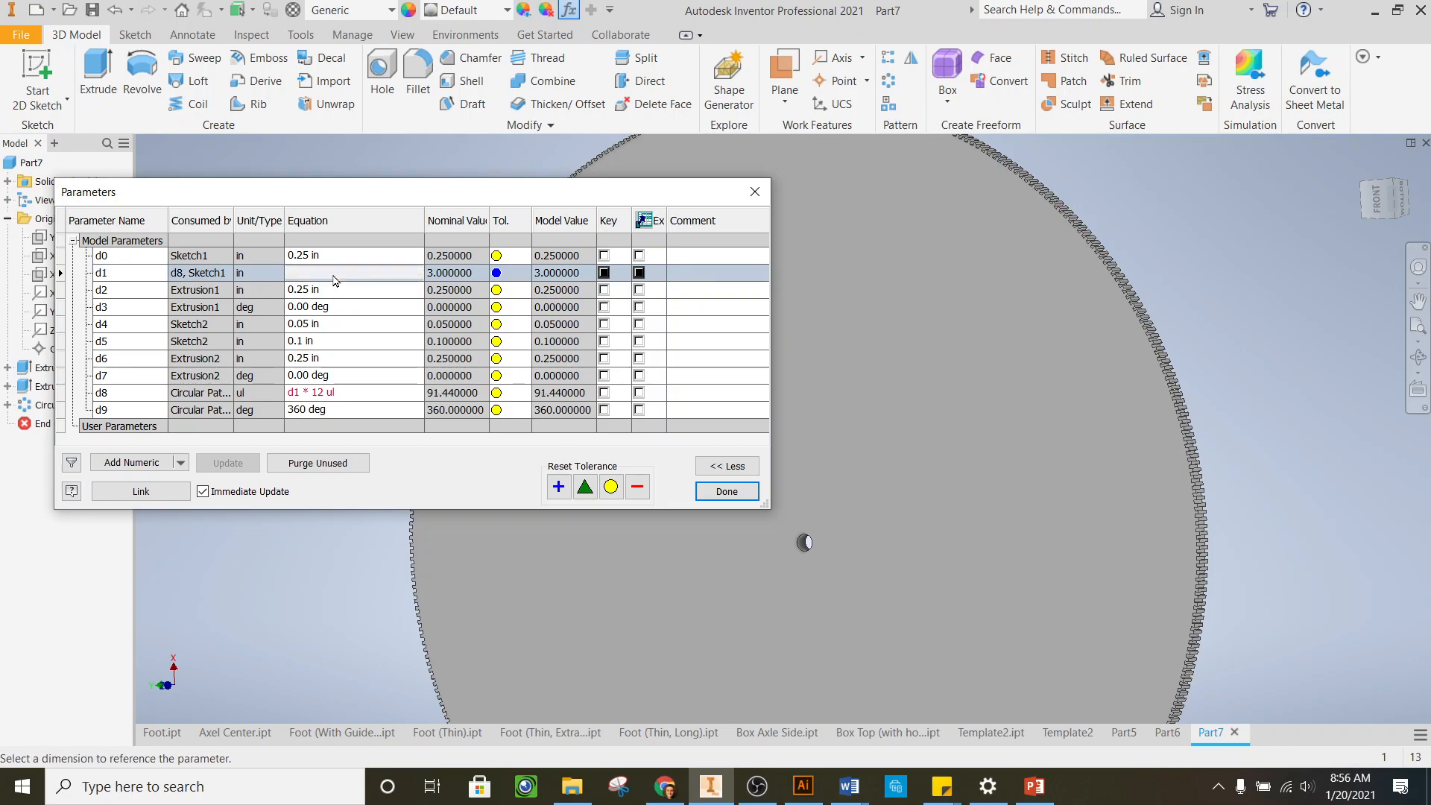
Examine the tooth spacing around the 3 in gear's rim and its centre hole
{"action": "scroll", "coordinate": [823, 499], "scroll_direction": "up", "scroll_amount": 4}
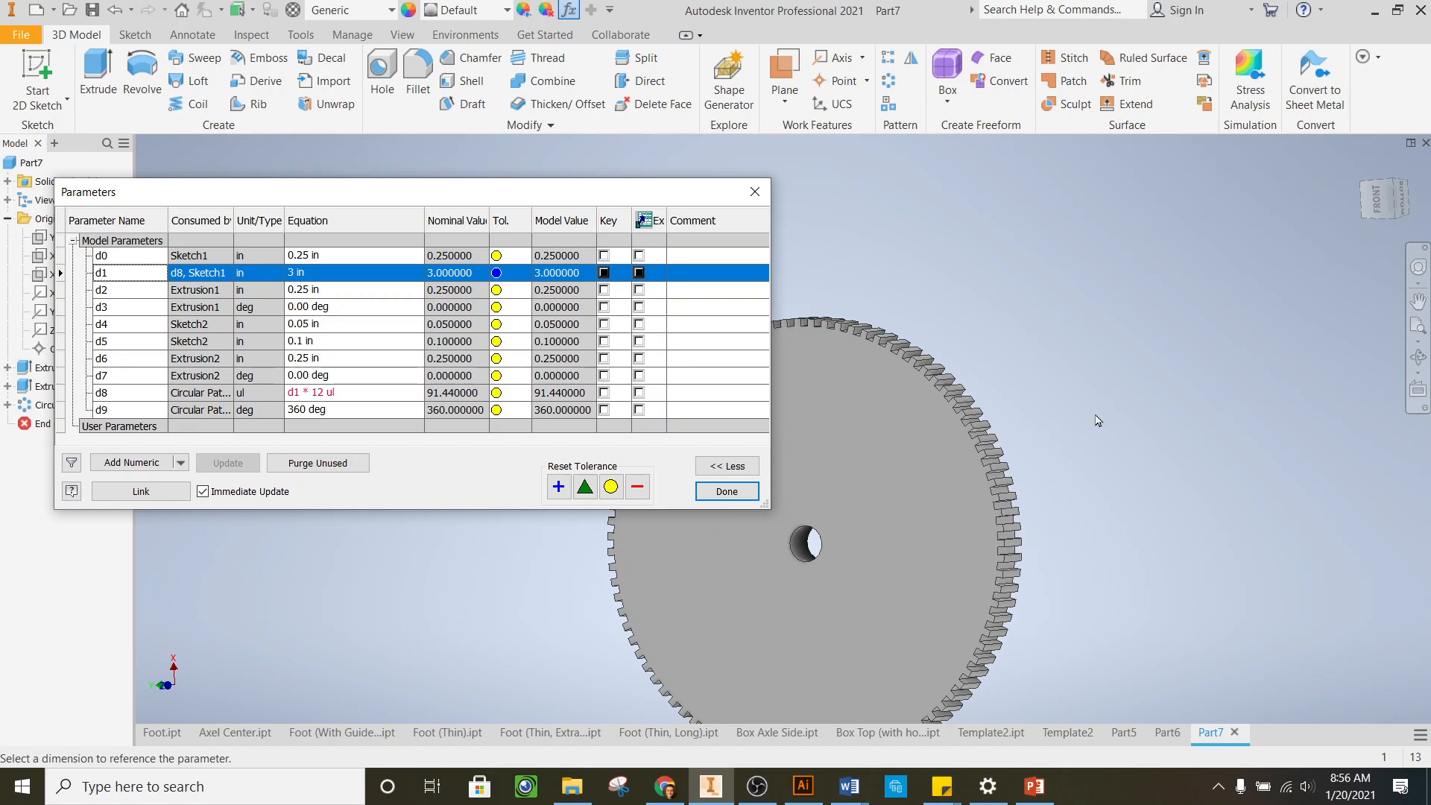
{"action": "scroll", "coordinate": [1103, 407], "scroll_direction": "down", "scroll_amount": 3}
{"action": "scroll", "coordinate": [1034, 486], "scroll_direction": "up", "scroll_amount": 2}
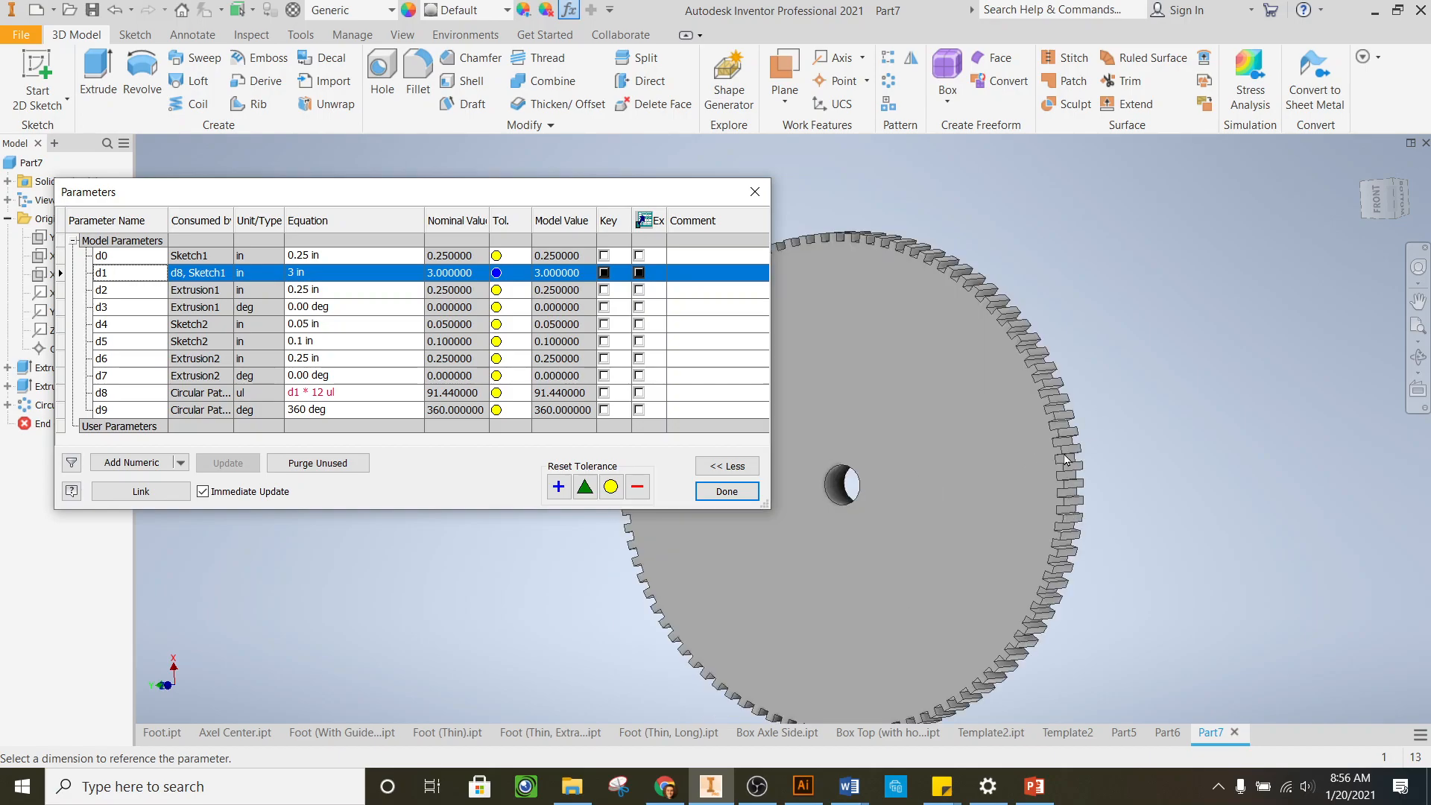
{"action": "scroll", "coordinate": [1129, 431], "scroll_direction": "down", "scroll_amount": 3}
{"action": "scroll", "coordinate": [1051, 388], "scroll_direction": "up", "scroll_amount": 2}
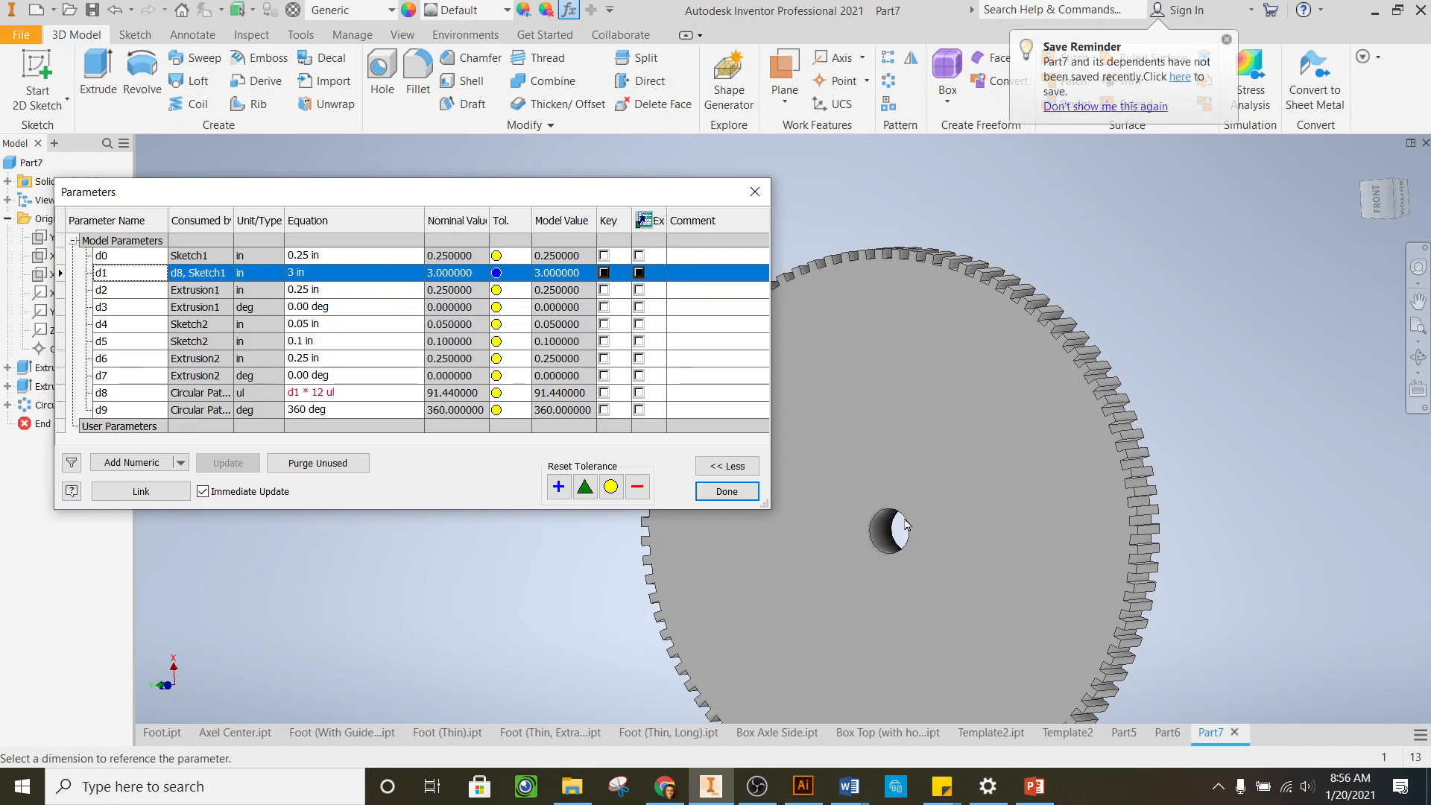
{"action": "scroll", "coordinate": [1030, 455], "scroll_direction": "down", "scroll_amount": 4}
{"action": "scroll", "coordinate": [932, 485], "scroll_direction": "up", "scroll_amount": 4}
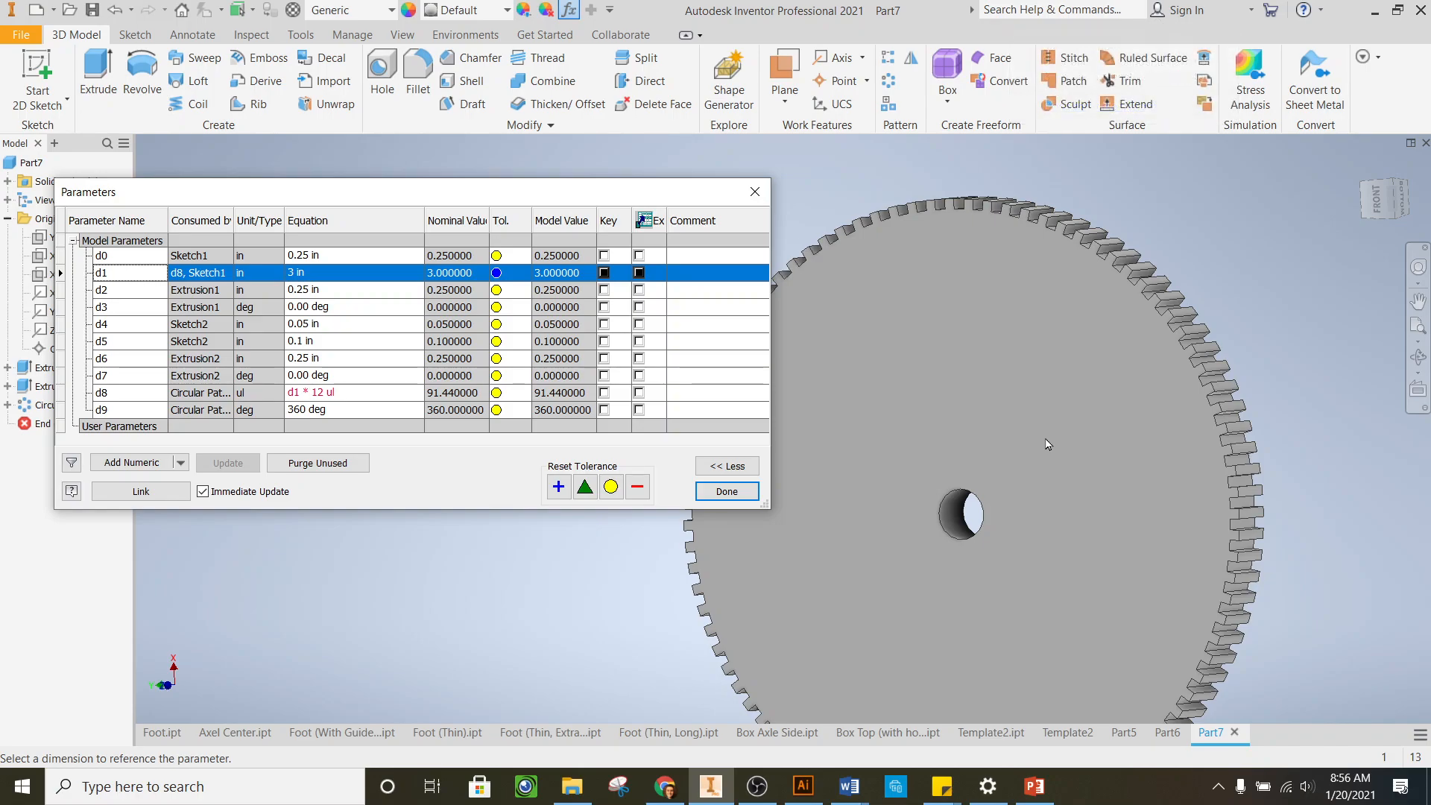
{"action": "scroll", "coordinate": [1032, 479], "scroll_direction": "down", "scroll_amount": 2}
{"action": "scroll", "coordinate": [1011, 525], "scroll_direction": "up", "scroll_amount": 3}
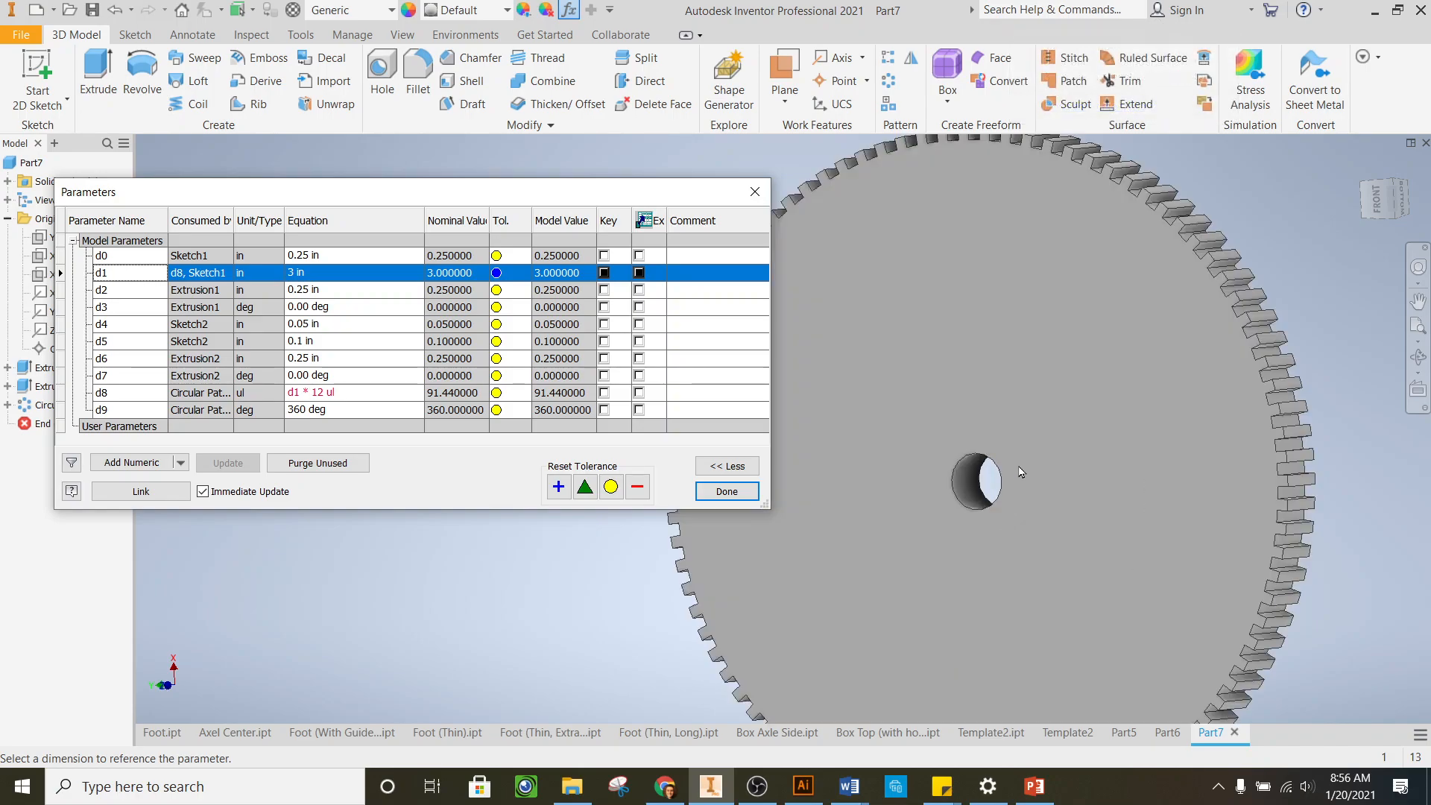
Set the gear body's diameter parameter d1 back to 1 in
{"action": "left_click", "coordinate": [331, 257]}
{"action": "left_click", "coordinate": [330, 258]}
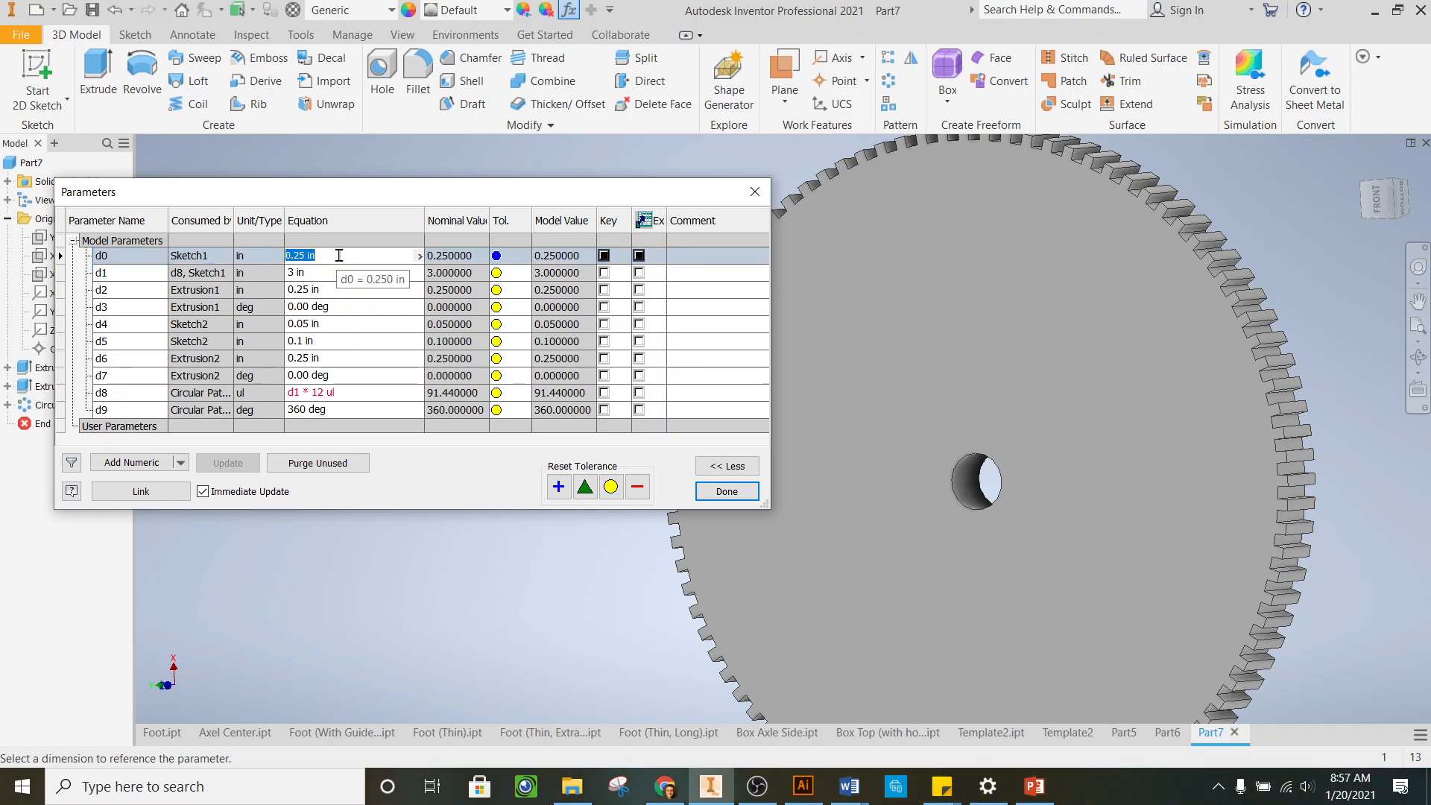
{"action": "left_click", "coordinate": [322, 289]}
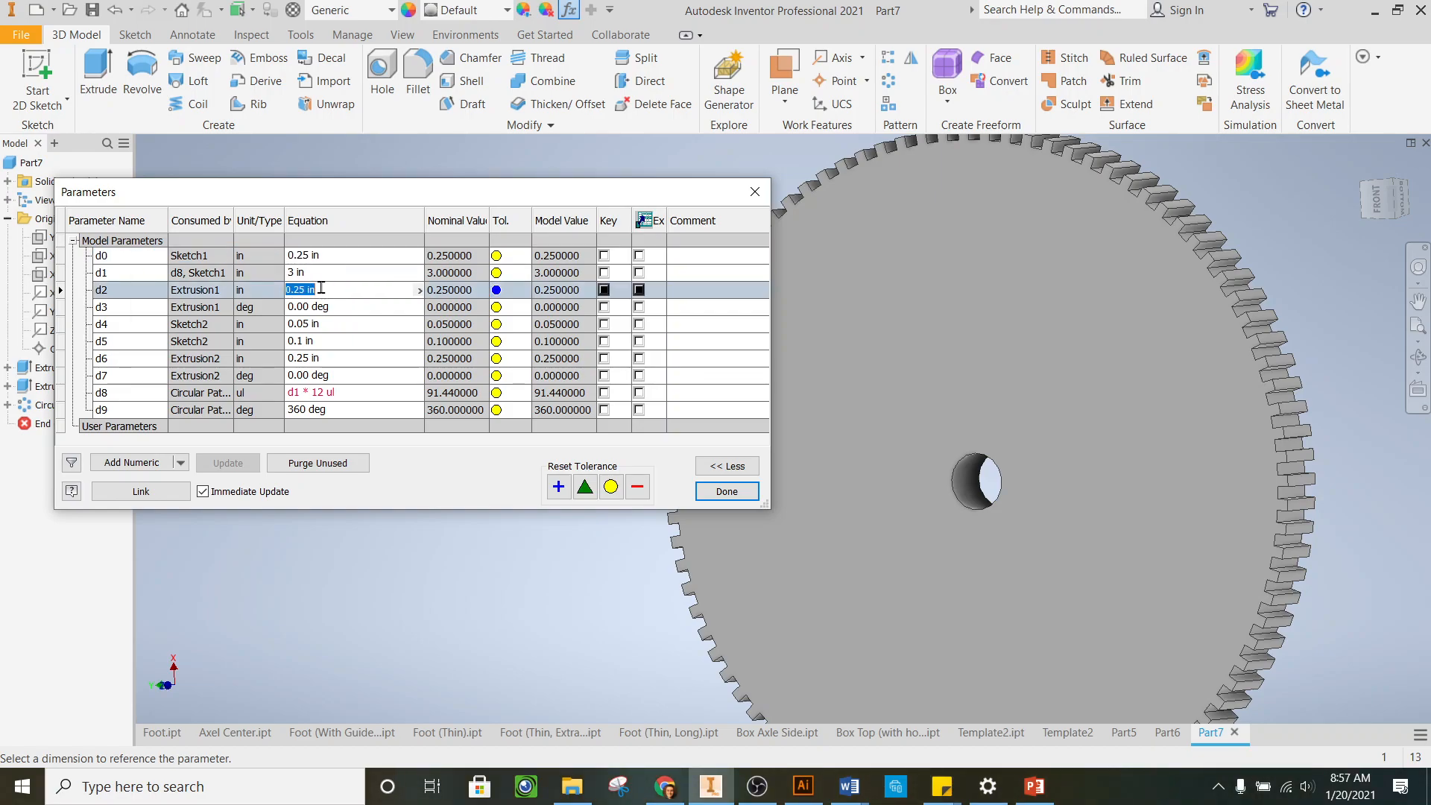
{"action": "left_click", "coordinate": [338, 280]}
{"action": "type", "text": "1"}
{"action": "key", "text": "Return"}
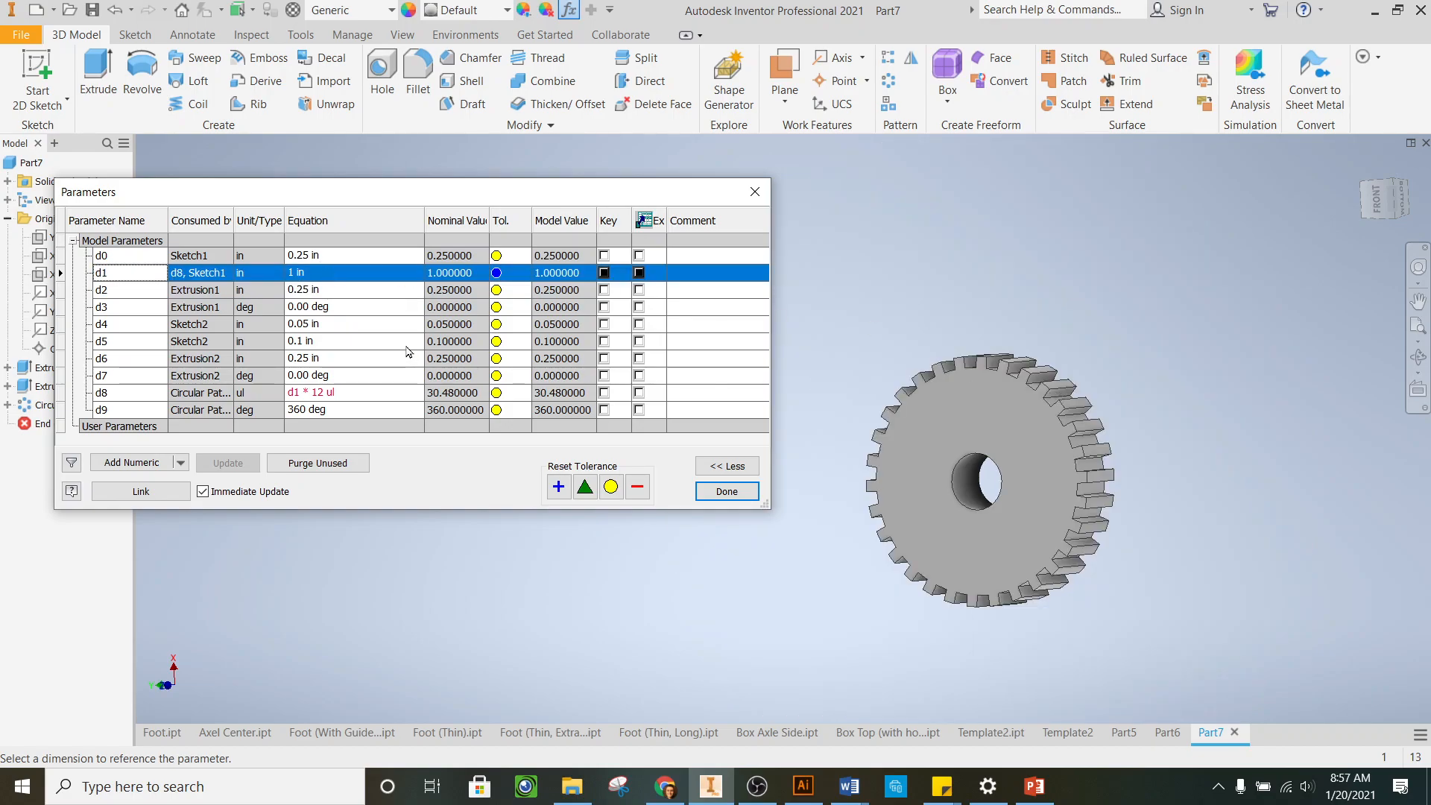
Set the centre hole's diameter parameter d0 to the equation d1/4
{"action": "left_click", "coordinate": [324, 256]}
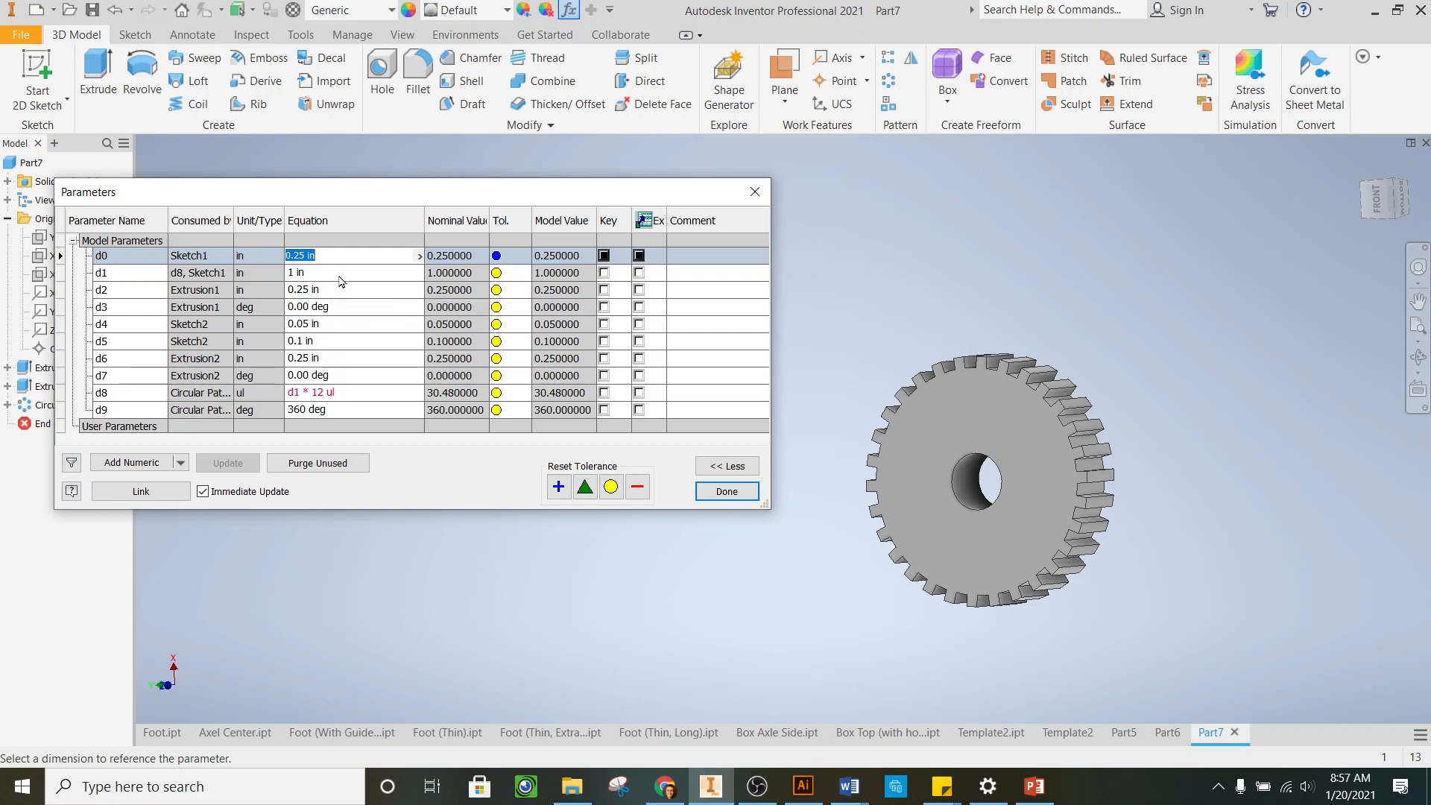
{"action": "left_click", "coordinate": [331, 256]}
{"action": "left_click_drag", "start_coordinate": [331, 256], "coordinate": [275, 257]}
{"action": "left_click", "coordinate": [133, 274]}
{"action": "type", "text": "d1/4"}
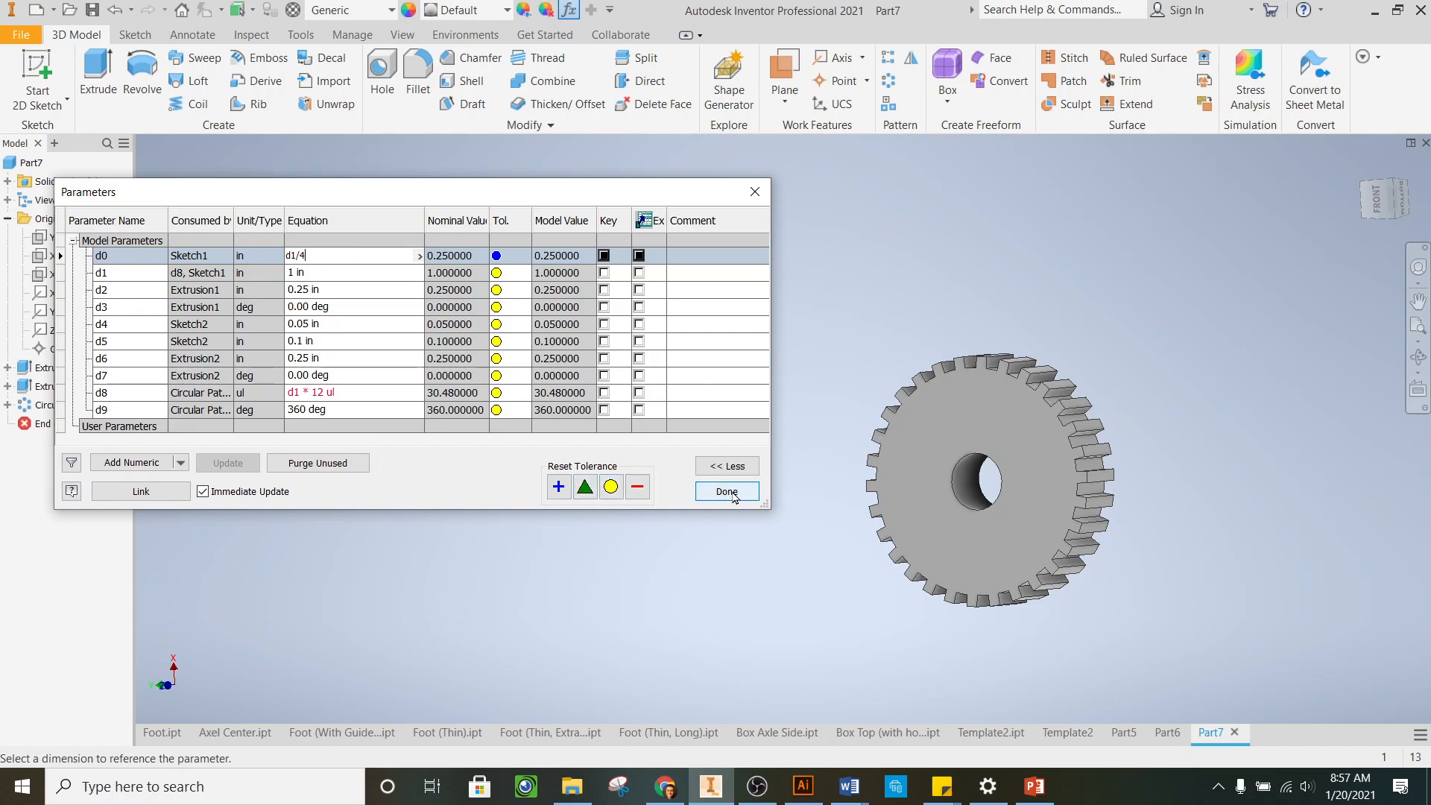
Set the gear body's diameter parameter d1 to 2 in and check the resized centre hole
{"action": "left_click", "coordinate": [336, 269]}
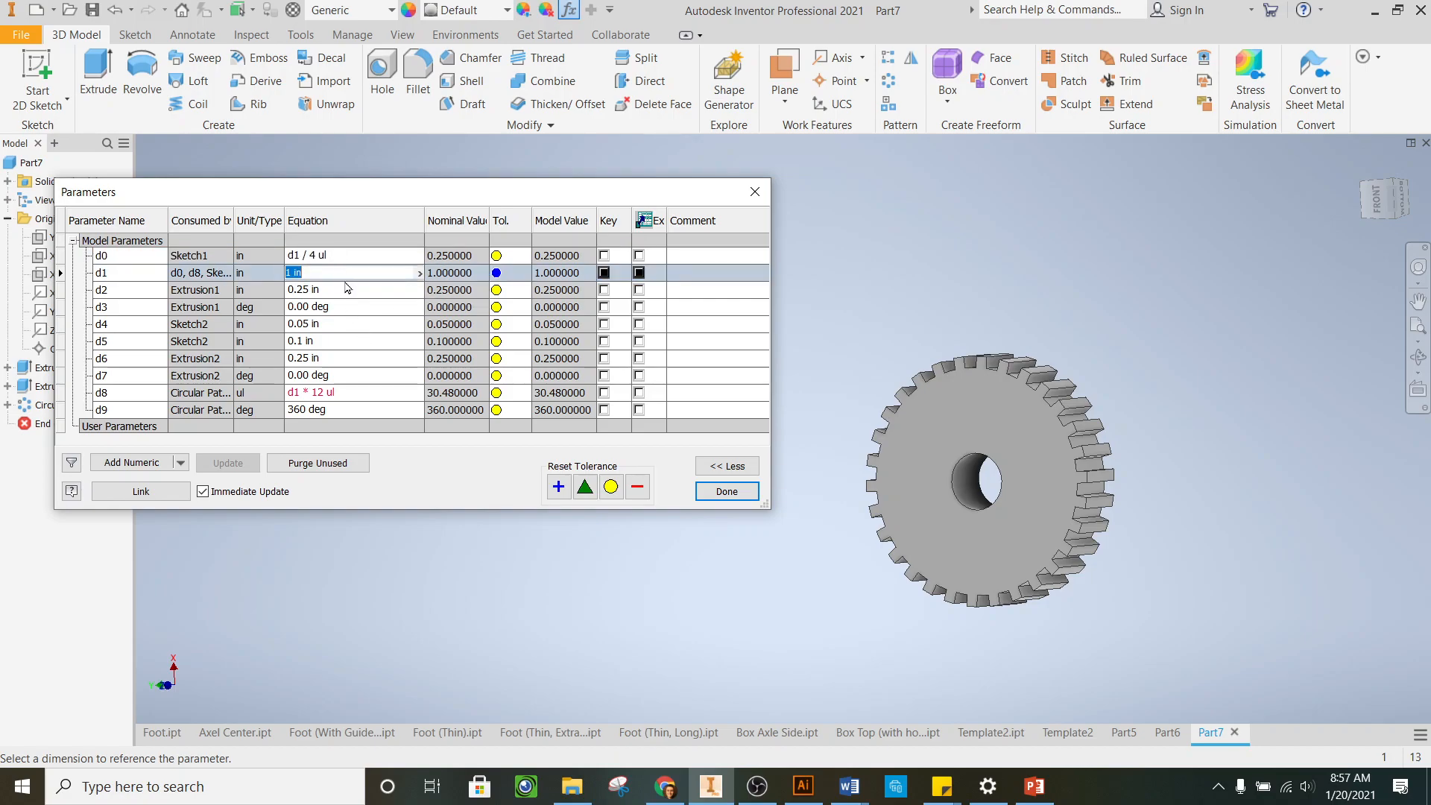
{"action": "type", "text": "2"}
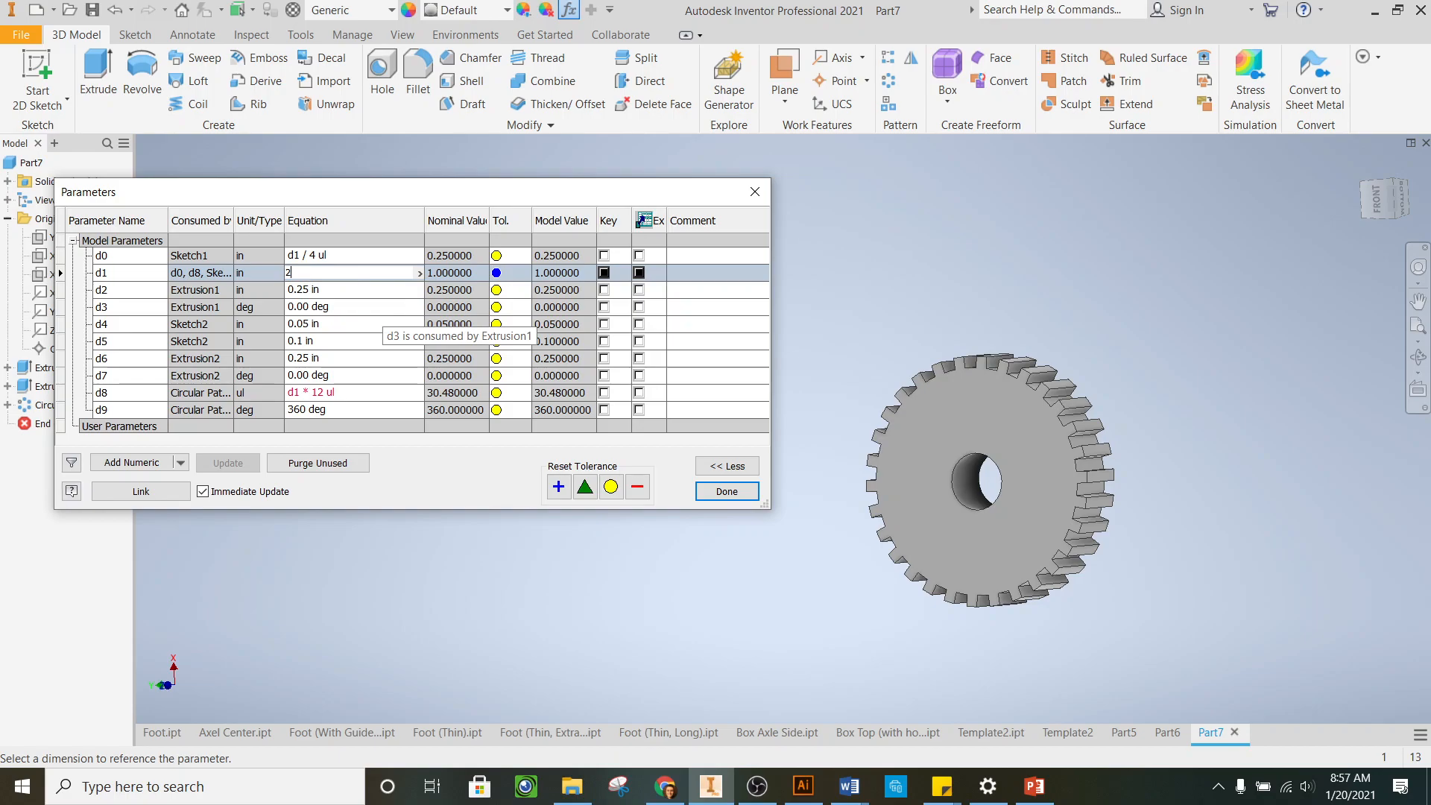
{"action": "key", "text": "Return"}
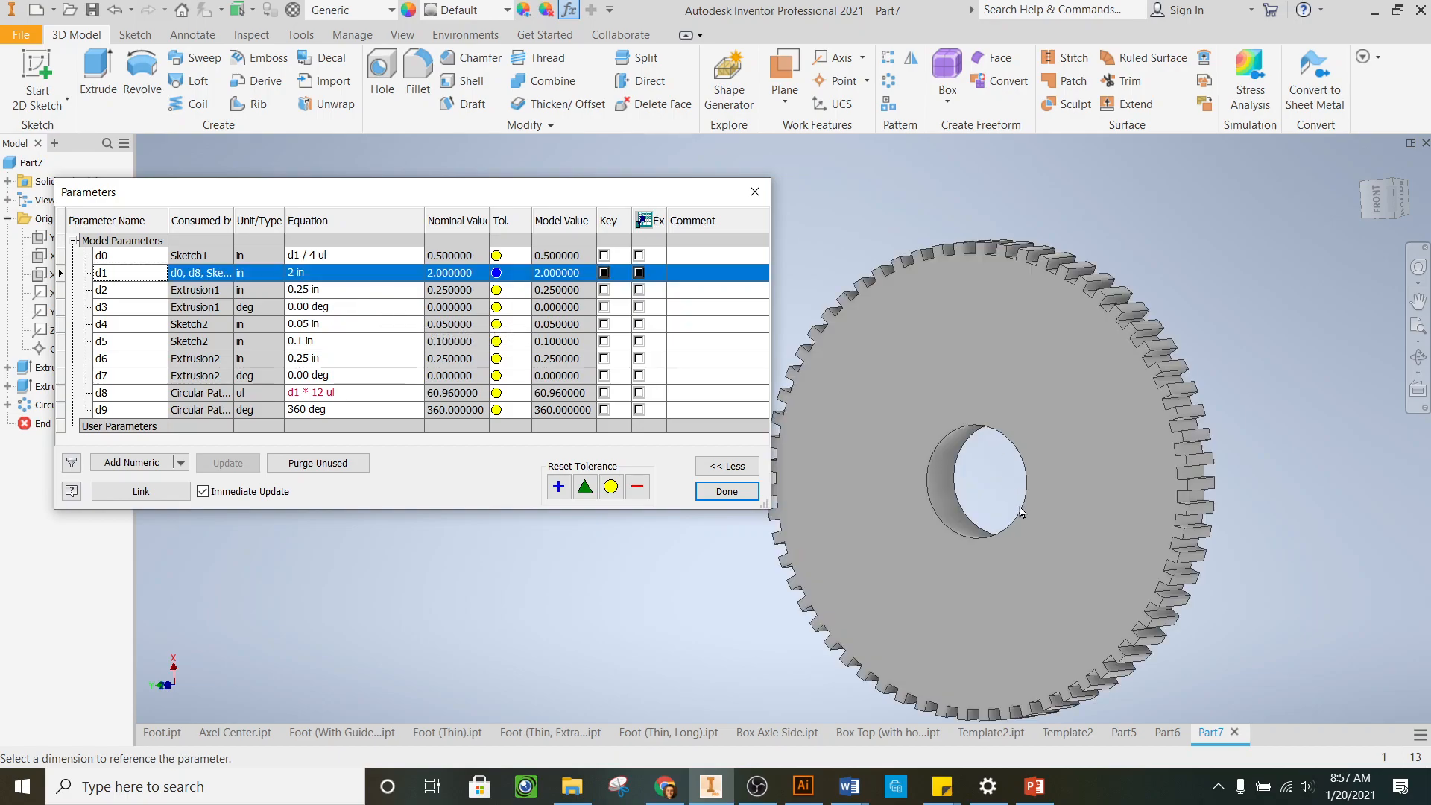
{"action": "scroll", "coordinate": [1020, 512], "scroll_direction": "down", "scroll_amount": 3}
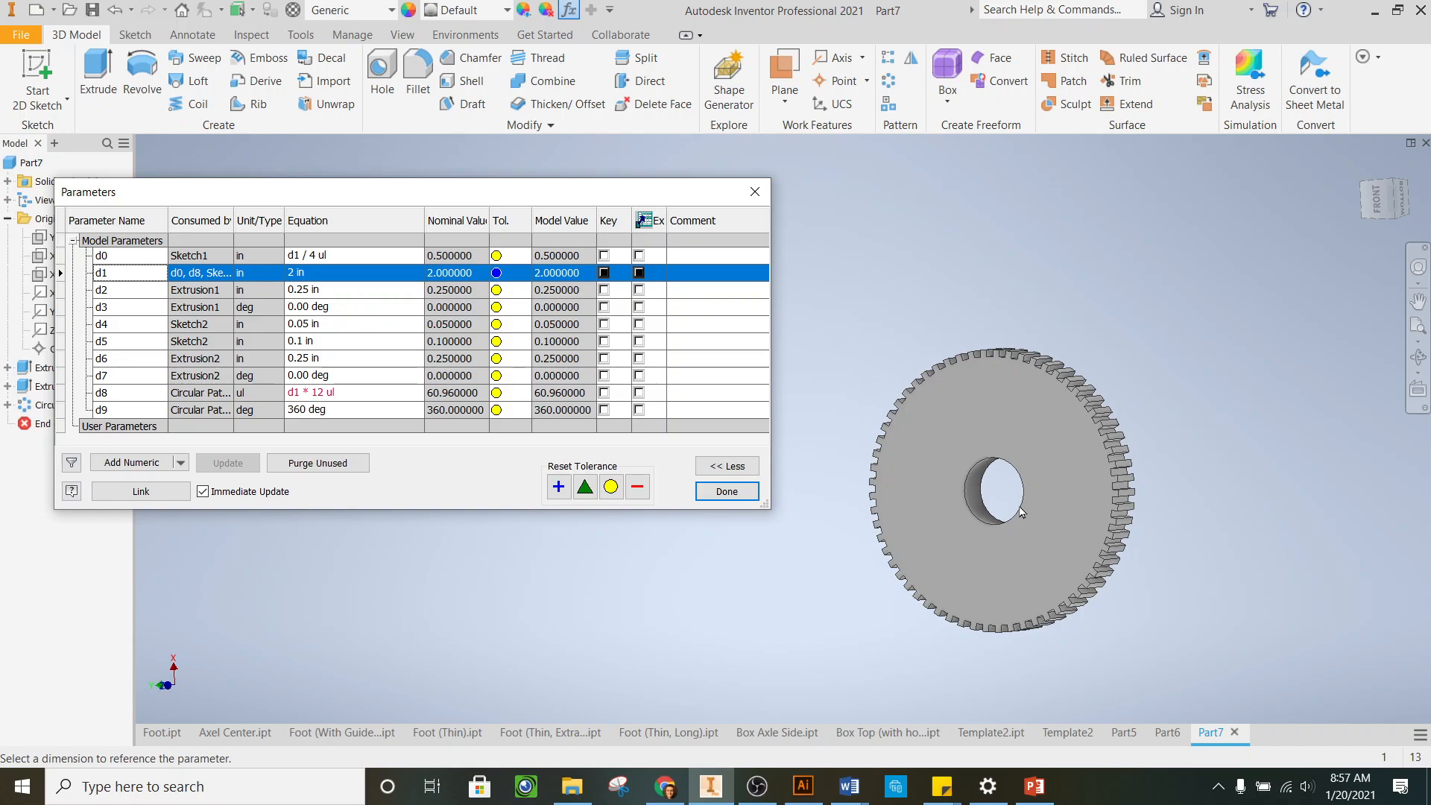
Set the gear body's diameter parameter d1 to 3 in
{"action": "left_click", "coordinate": [328, 274]}
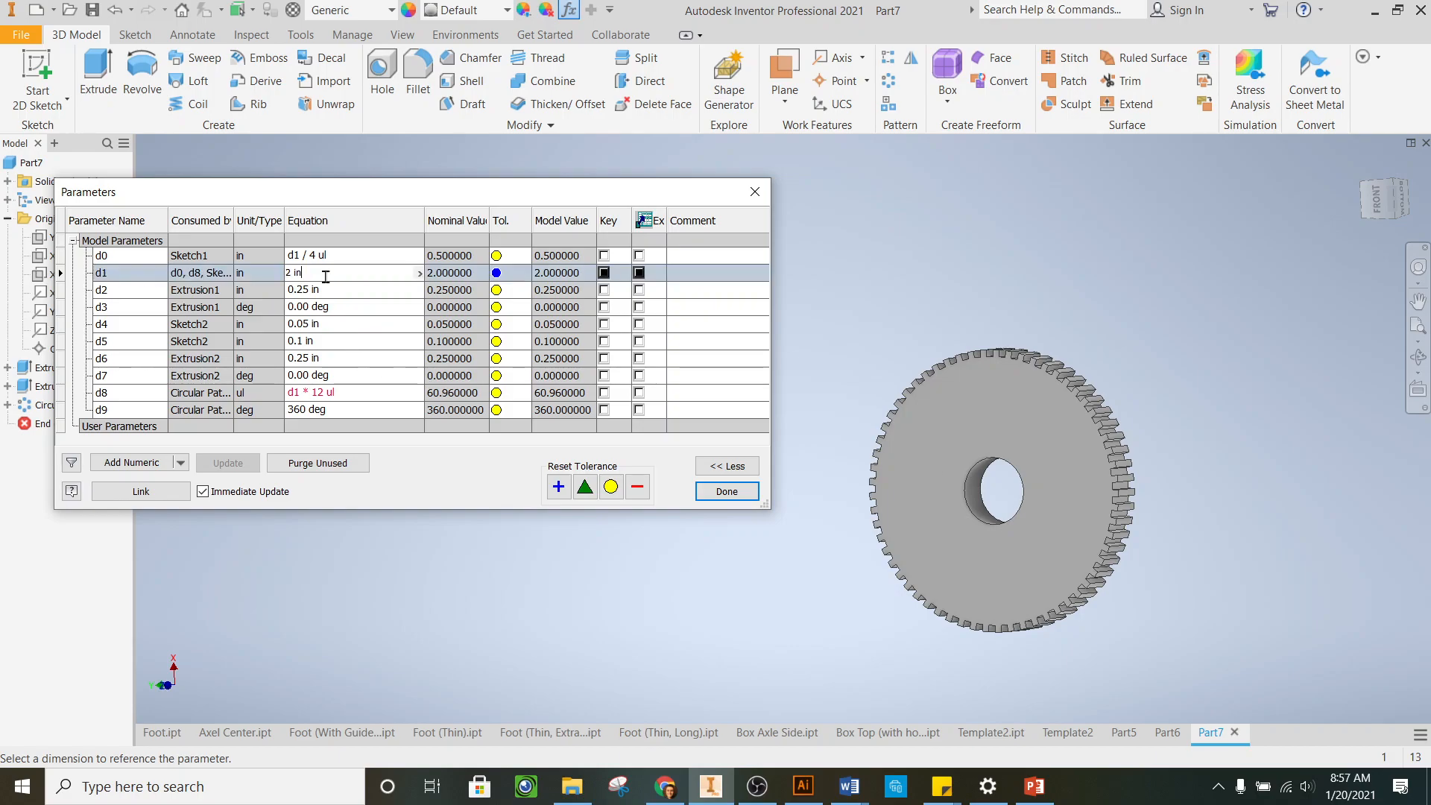
{"action": "left_click_drag", "start_coordinate": [301, 274], "coordinate": [270, 277]}
{"action": "type", "text": "3"}
{"action": "key", "text": "Return"}
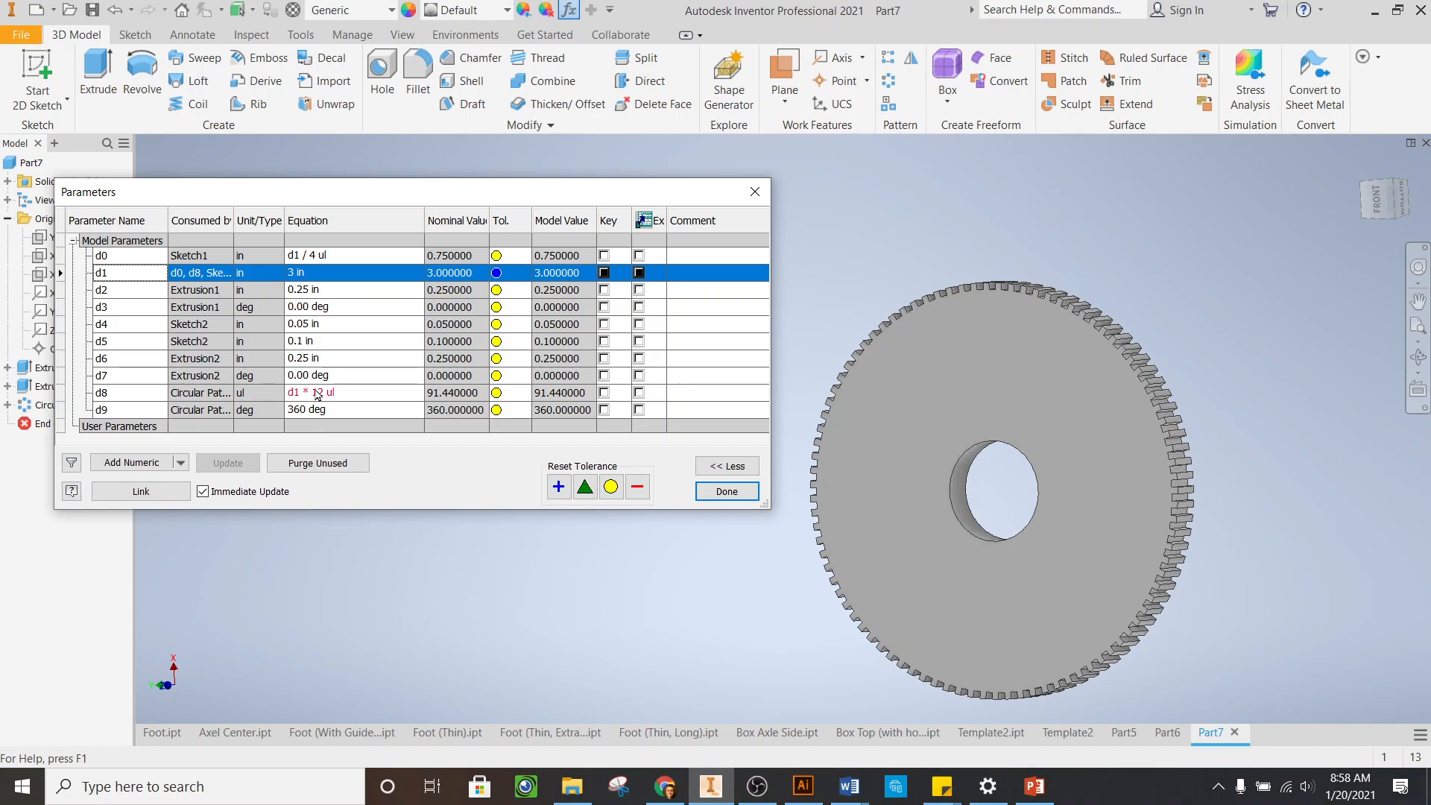
Set the gear body's diameter parameter d1 to 2.3 in and inspect the resized gear and its teeth
{"action": "left_click", "coordinate": [318, 271]}
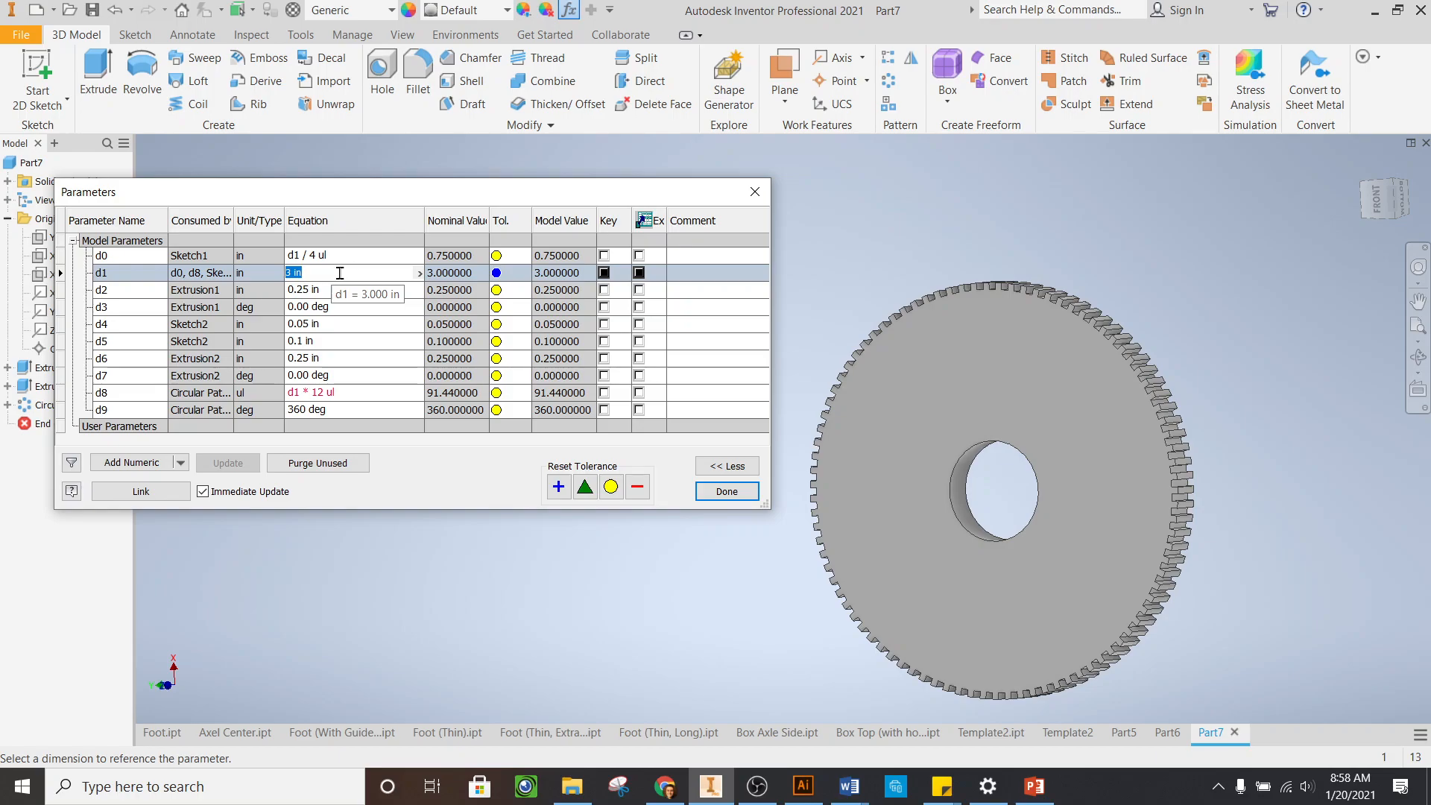
{"action": "type", "text": "2.3"}
{"action": "key", "text": "Return"}
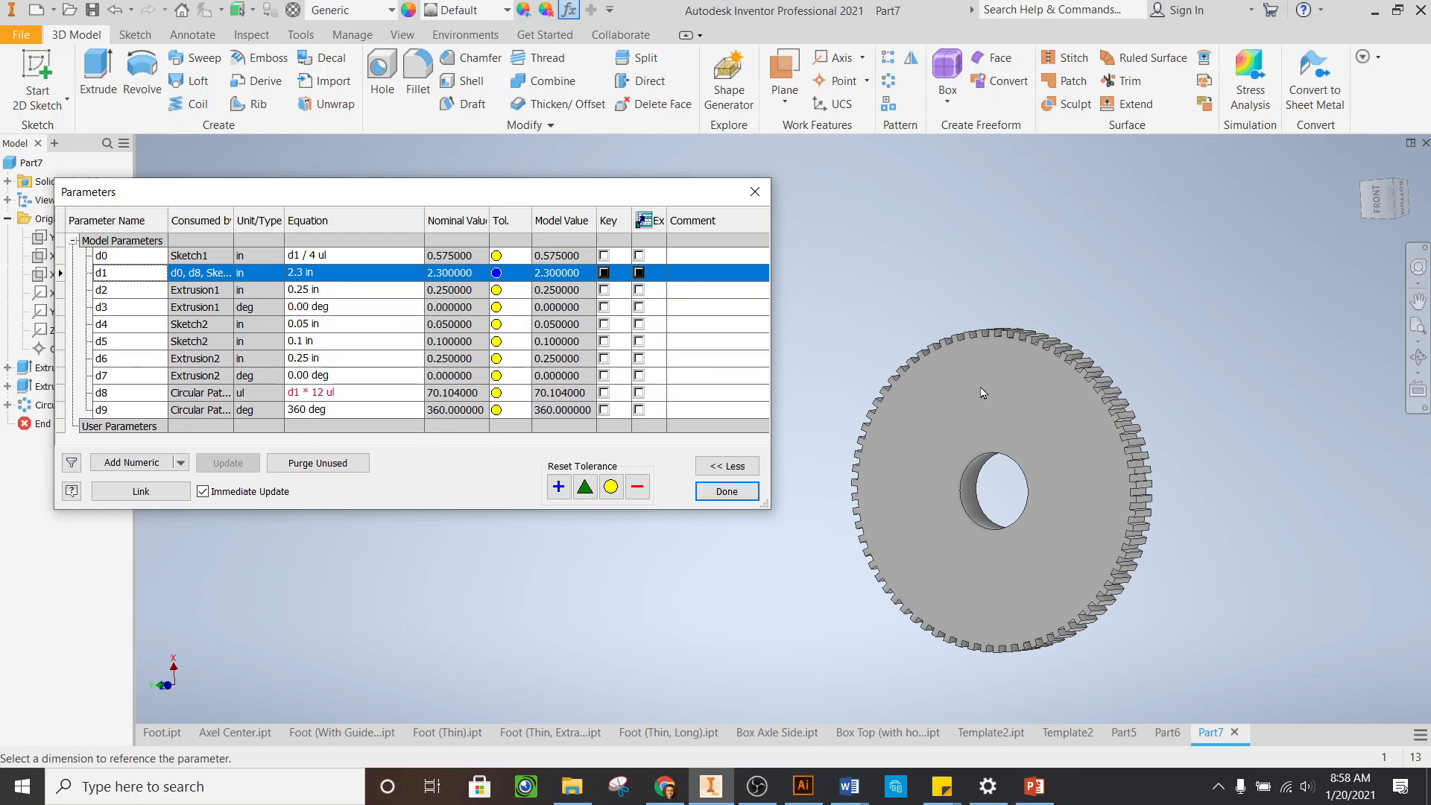
{"action": "scroll", "coordinate": [1000, 396], "scroll_direction": "up", "scroll_amount": 3}
{"action": "scroll", "coordinate": [999, 397], "scroll_direction": "down", "scroll_amount": 2}
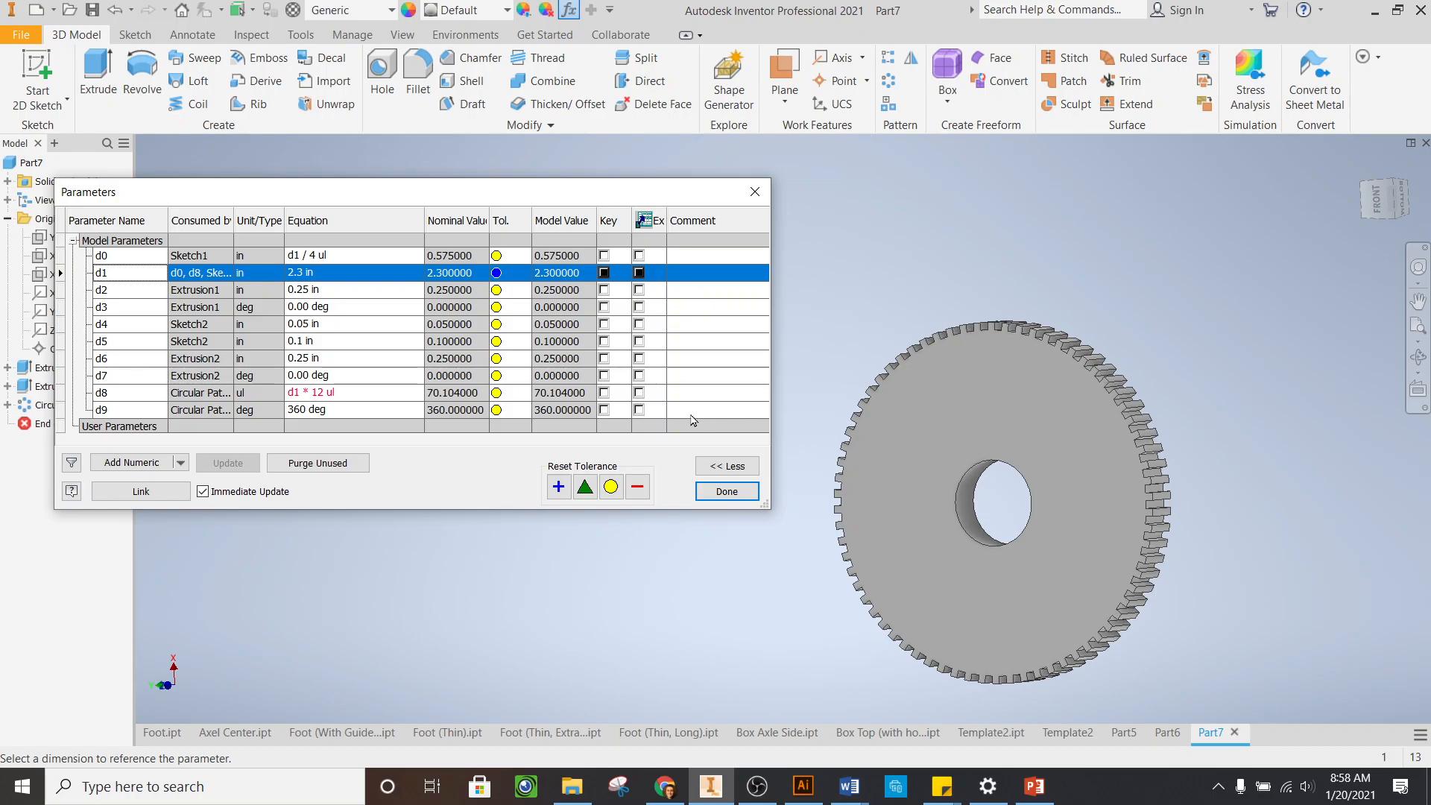
Set the gear body's diameter parameter d1 to 6 in
{"action": "left_click", "coordinate": [327, 273]}
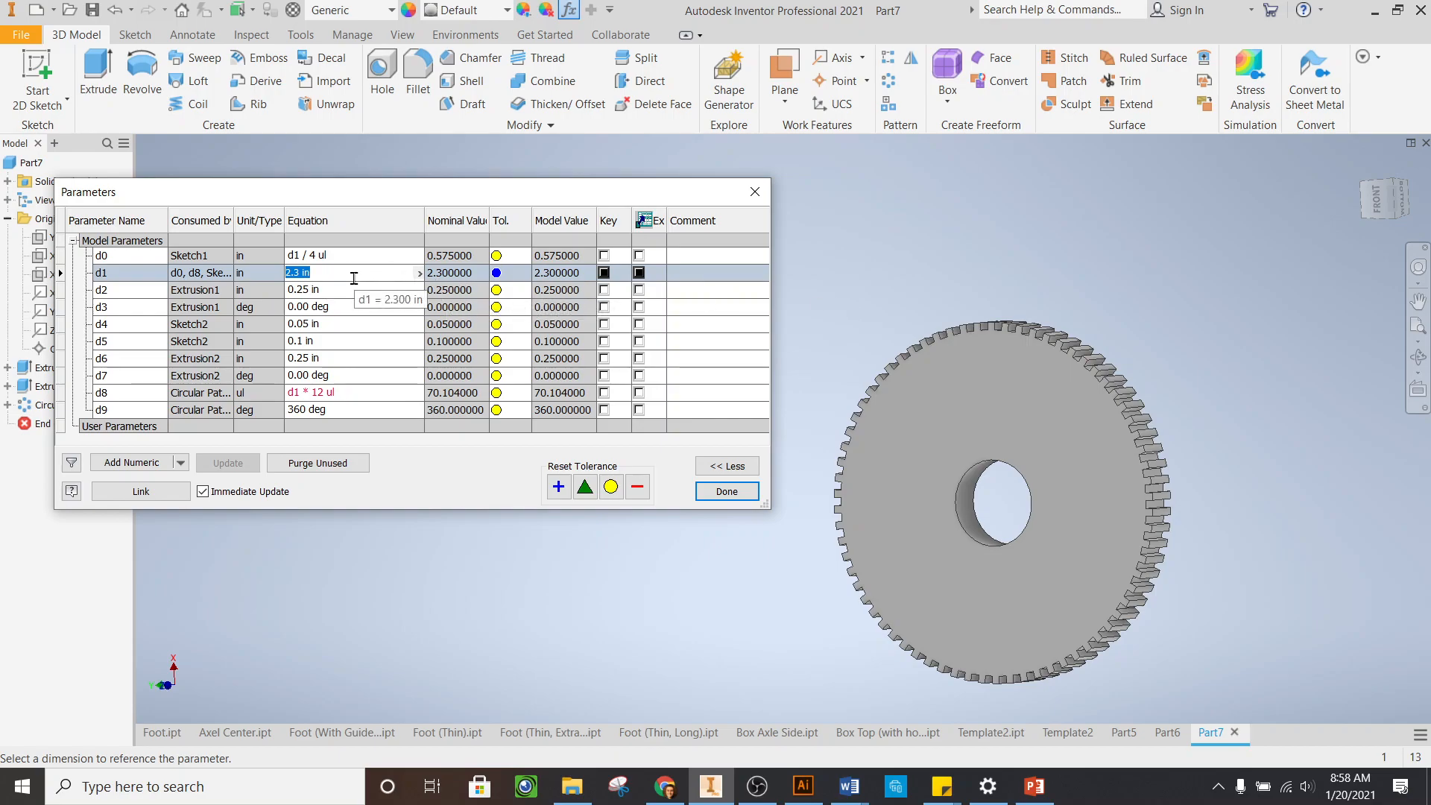
{"action": "type", "text": "6 in"}
{"action": "key", "text": "Return"}
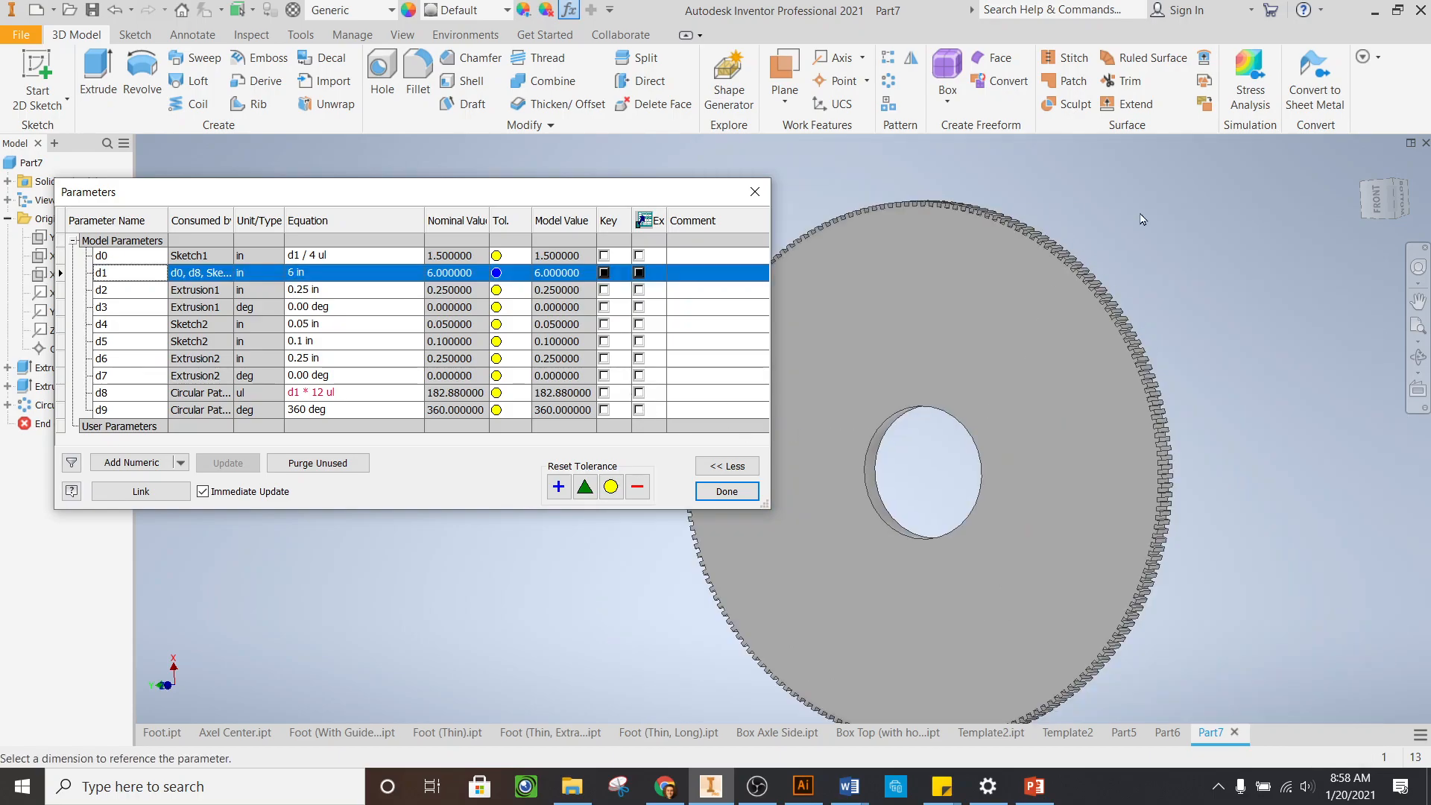
Set the gear body's diameter parameter d1 to 2 in, inspect the gear, and finish editing the parameters
{"action": "left_click", "coordinate": [289, 272]}
{"action": "type", "text": "2"}
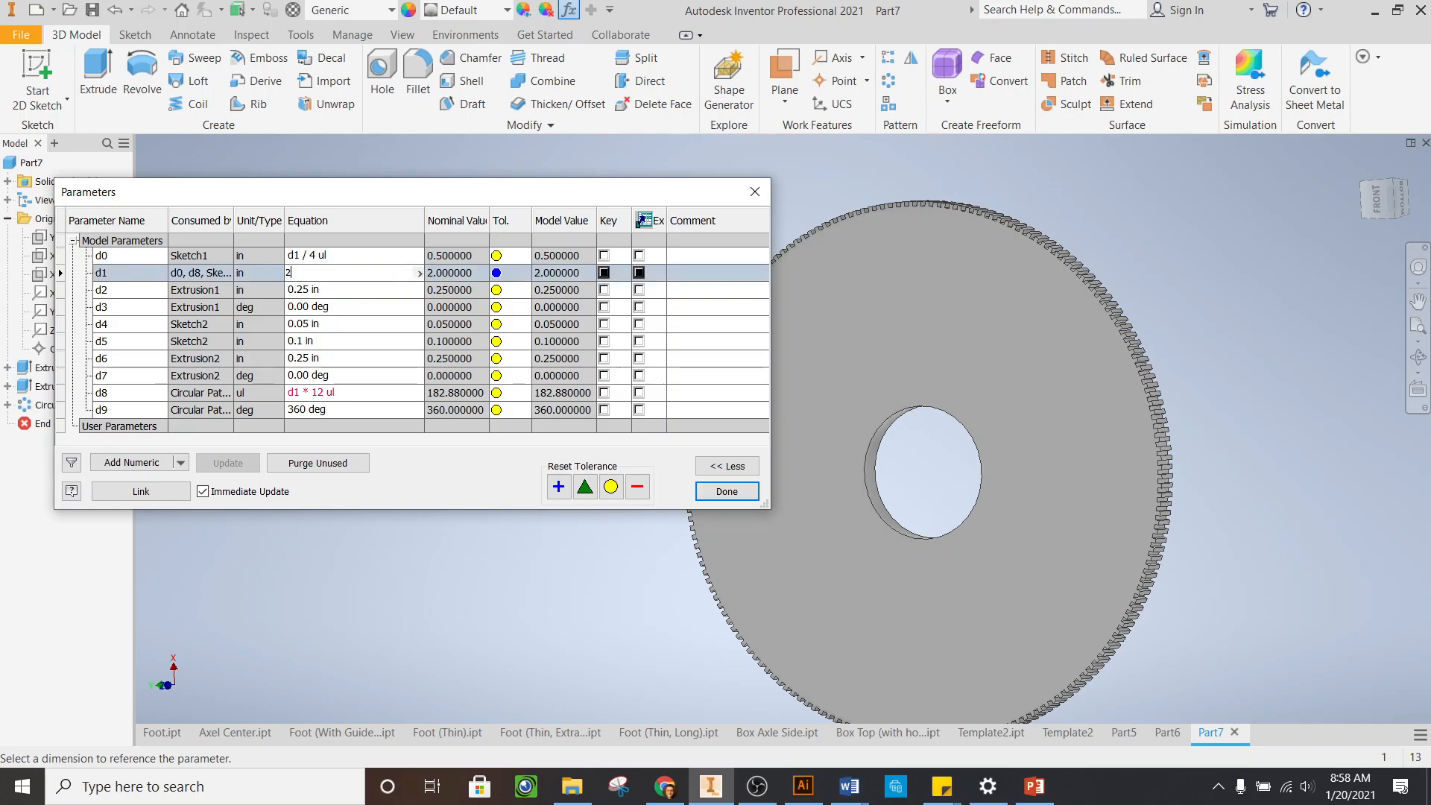
{"action": "key", "text": "Return"}
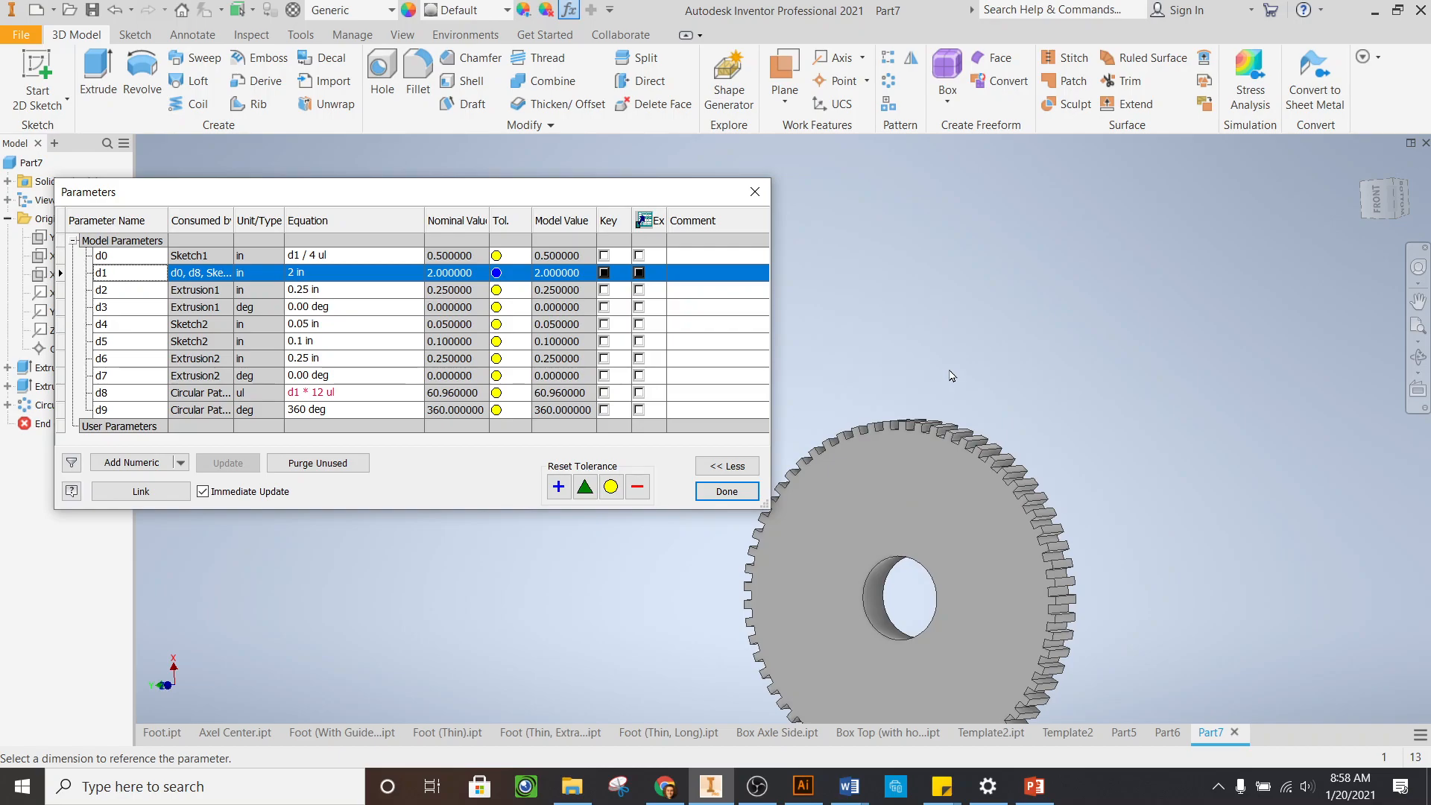
{"action": "scroll", "coordinate": [952, 377], "scroll_direction": "up", "scroll_amount": 3}
{"action": "scroll", "coordinate": [934, 567], "scroll_direction": "down", "scroll_amount": 4}
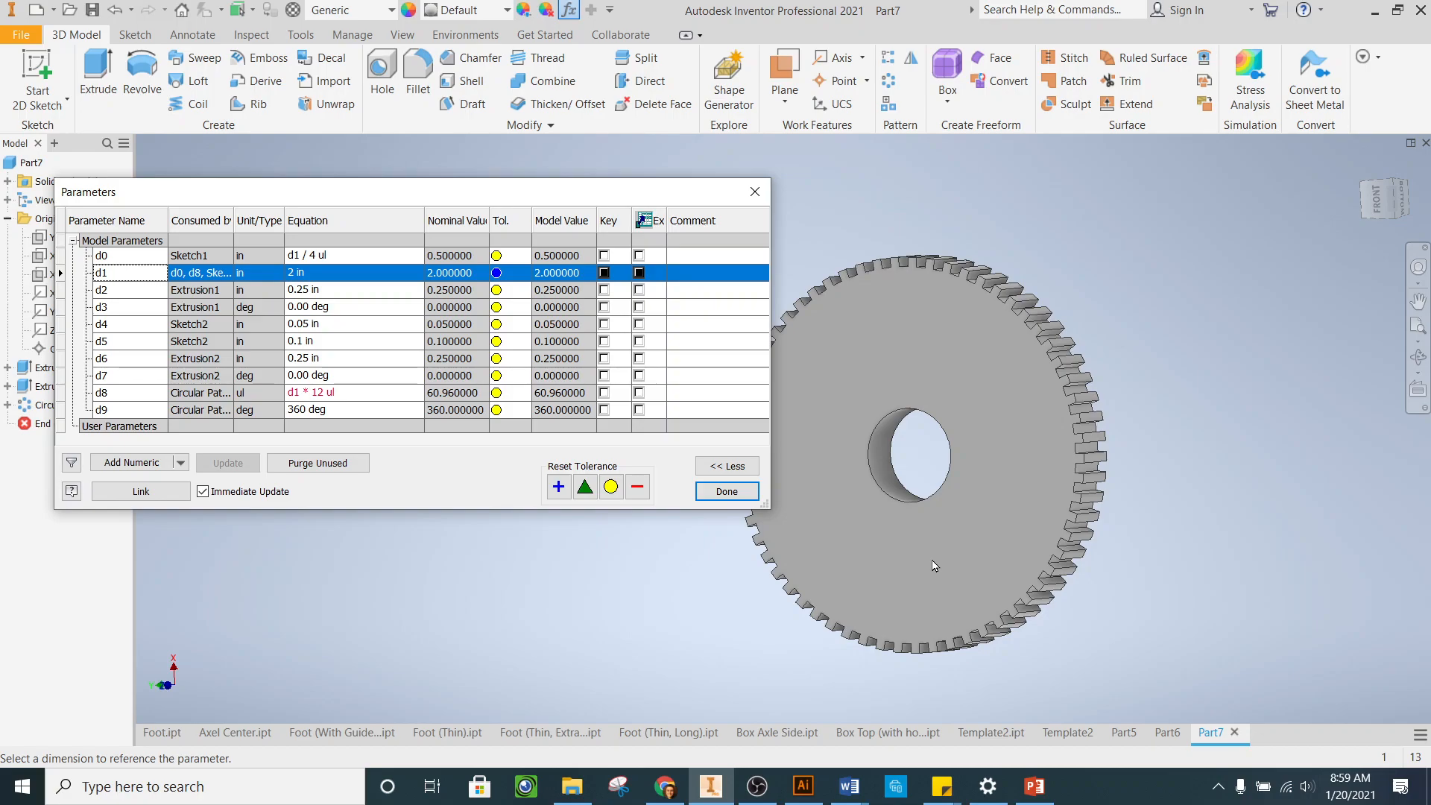
{"action": "left_click", "coordinate": [746, 491]}
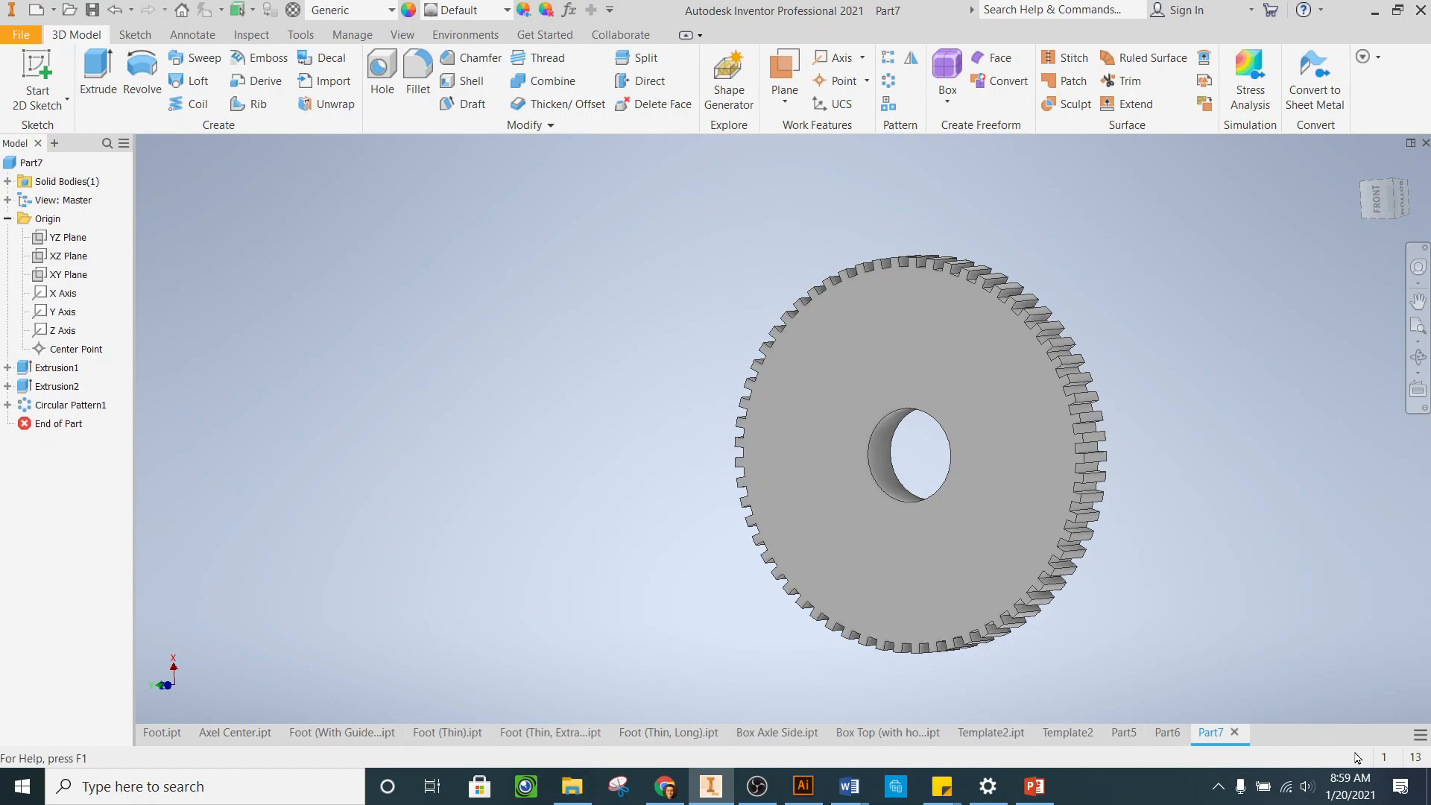
Tile all open document windows and capture the Part5, Part6 and Part7 views with Snipping Tool
{"action": "double_click", "coordinate": [1302, 737]}
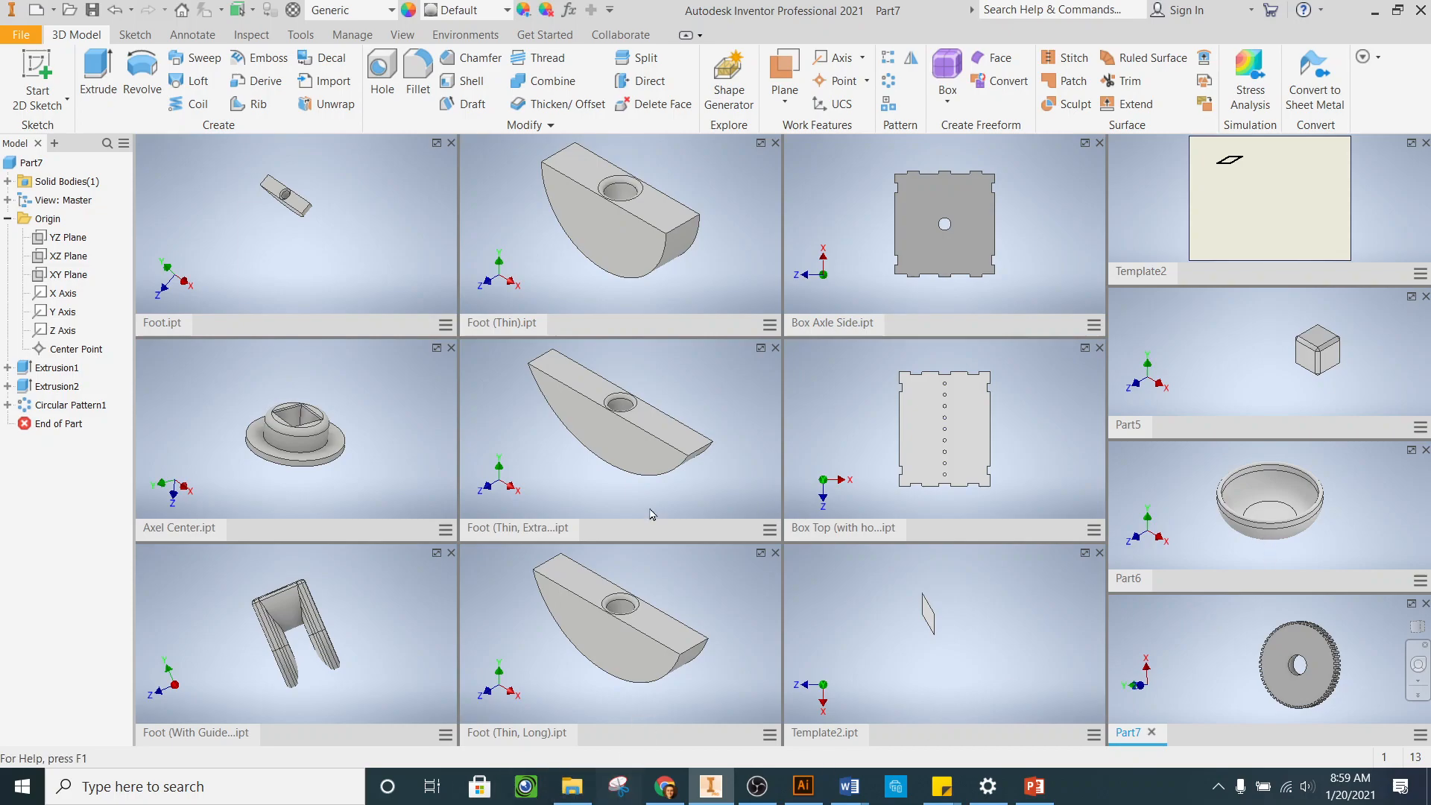
{"action": "left_click", "coordinate": [618, 787]}
{"action": "left_click", "coordinate": [753, 274]}
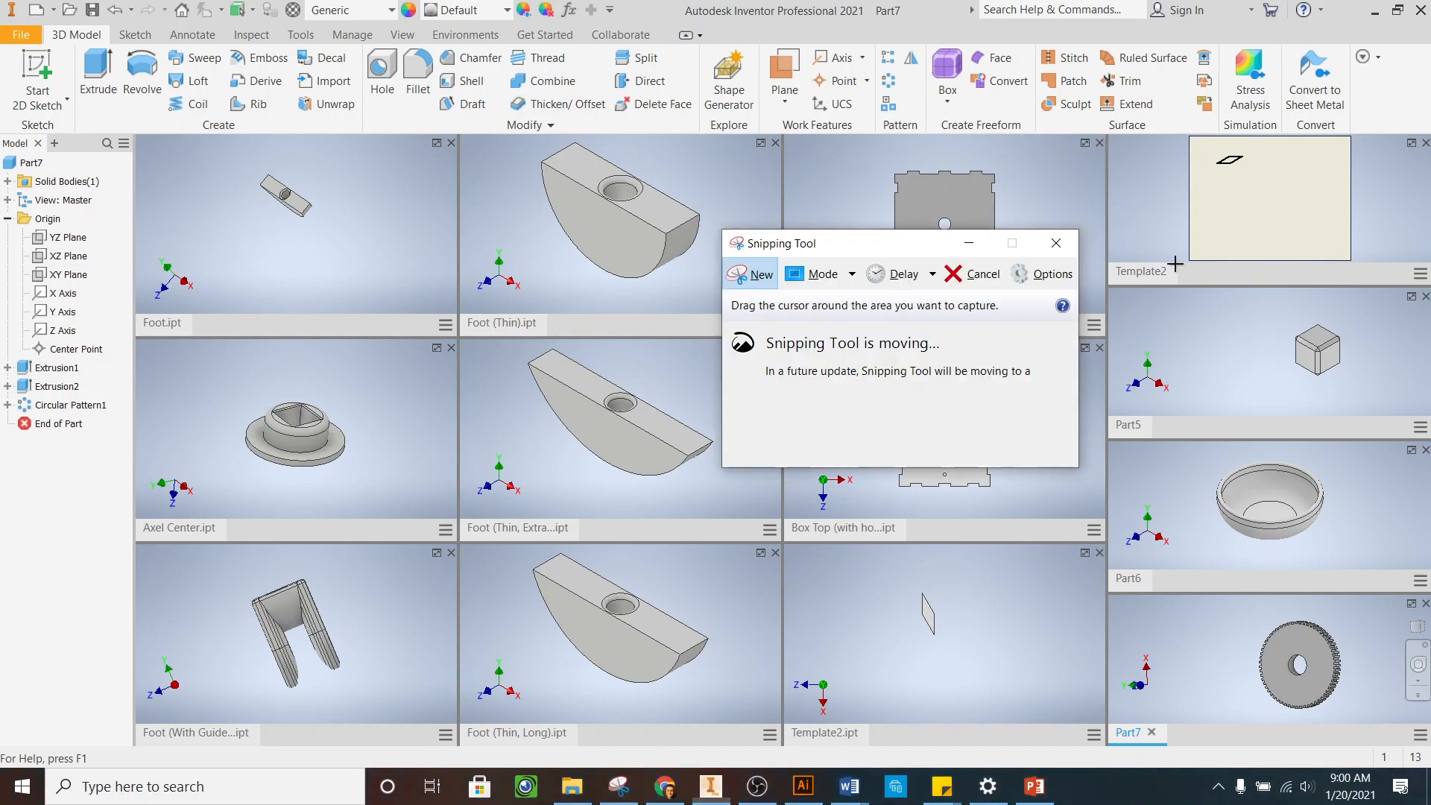
{"action": "left_click_drag", "start_coordinate": [1111, 267], "coordinate": [1422, 737]}
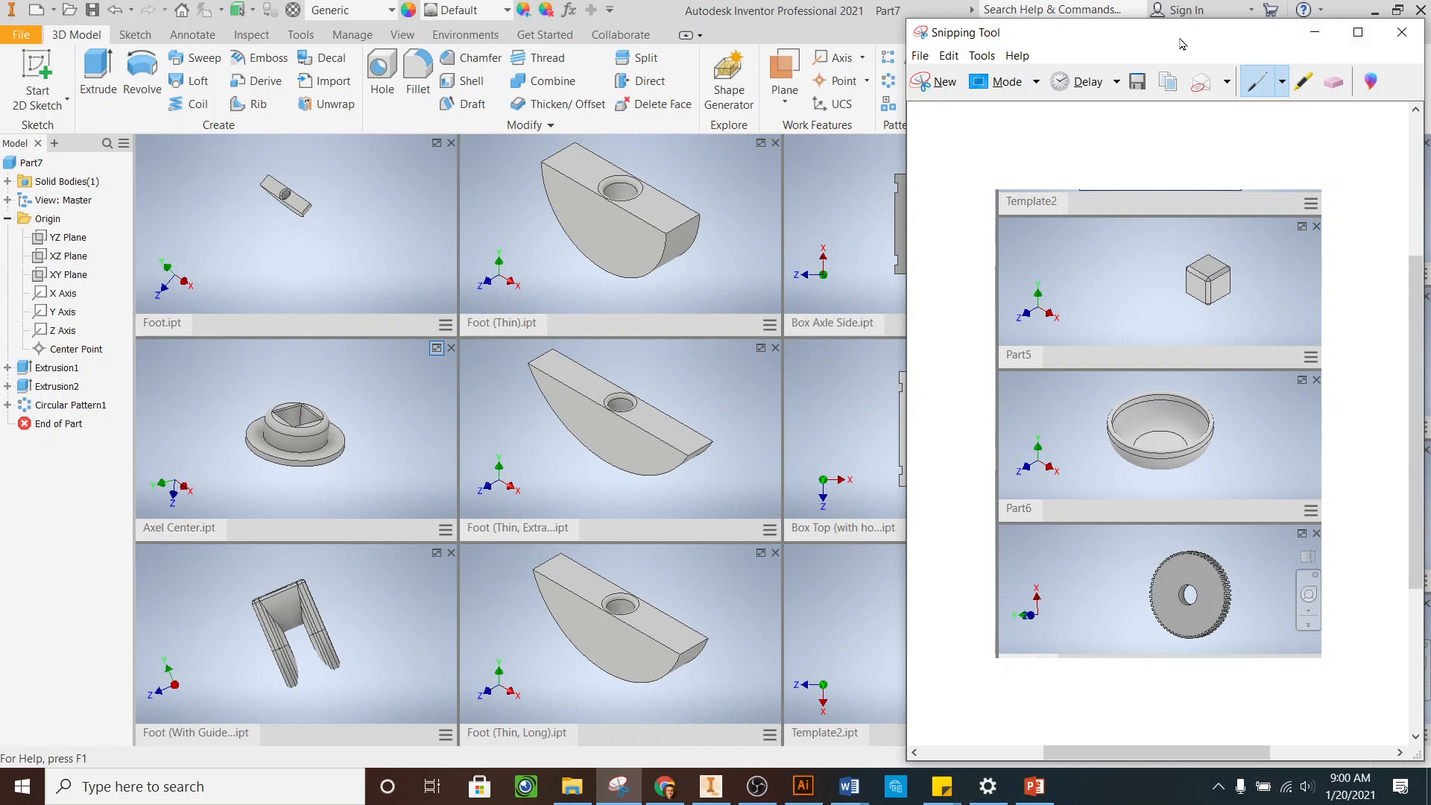
Close the captured snip of the part views without saving it
{"action": "left_click_drag", "start_coordinate": [1298, 33], "coordinate": [1029, 36]}
{"action": "left_click", "coordinate": [1141, 36]}
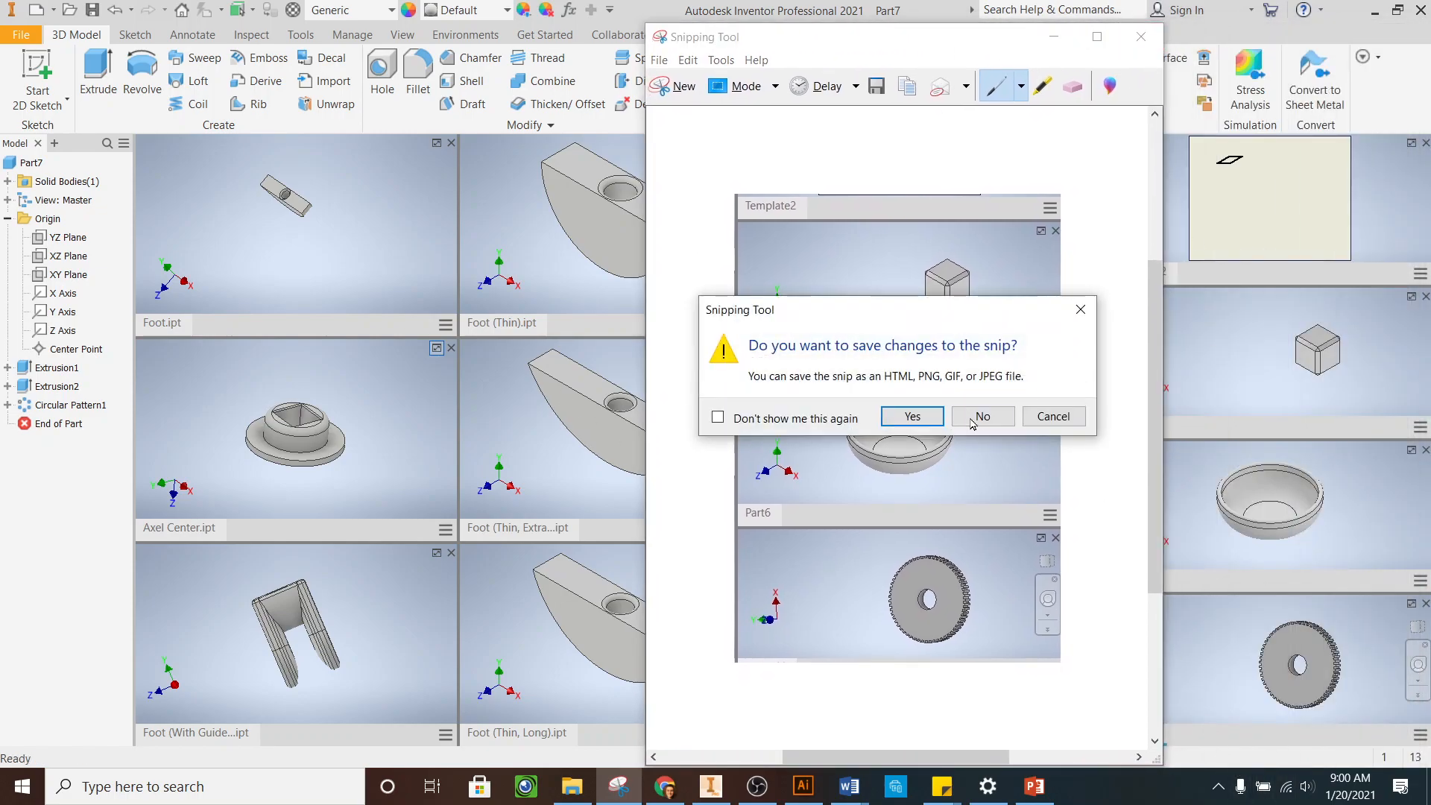
{"action": "key", "text": "alt+n"}
Return Part7 to its full-size view, tile all document windows once more, and restore the full-size Part7 view
{"action": "double_click", "coordinate": [1245, 740]}
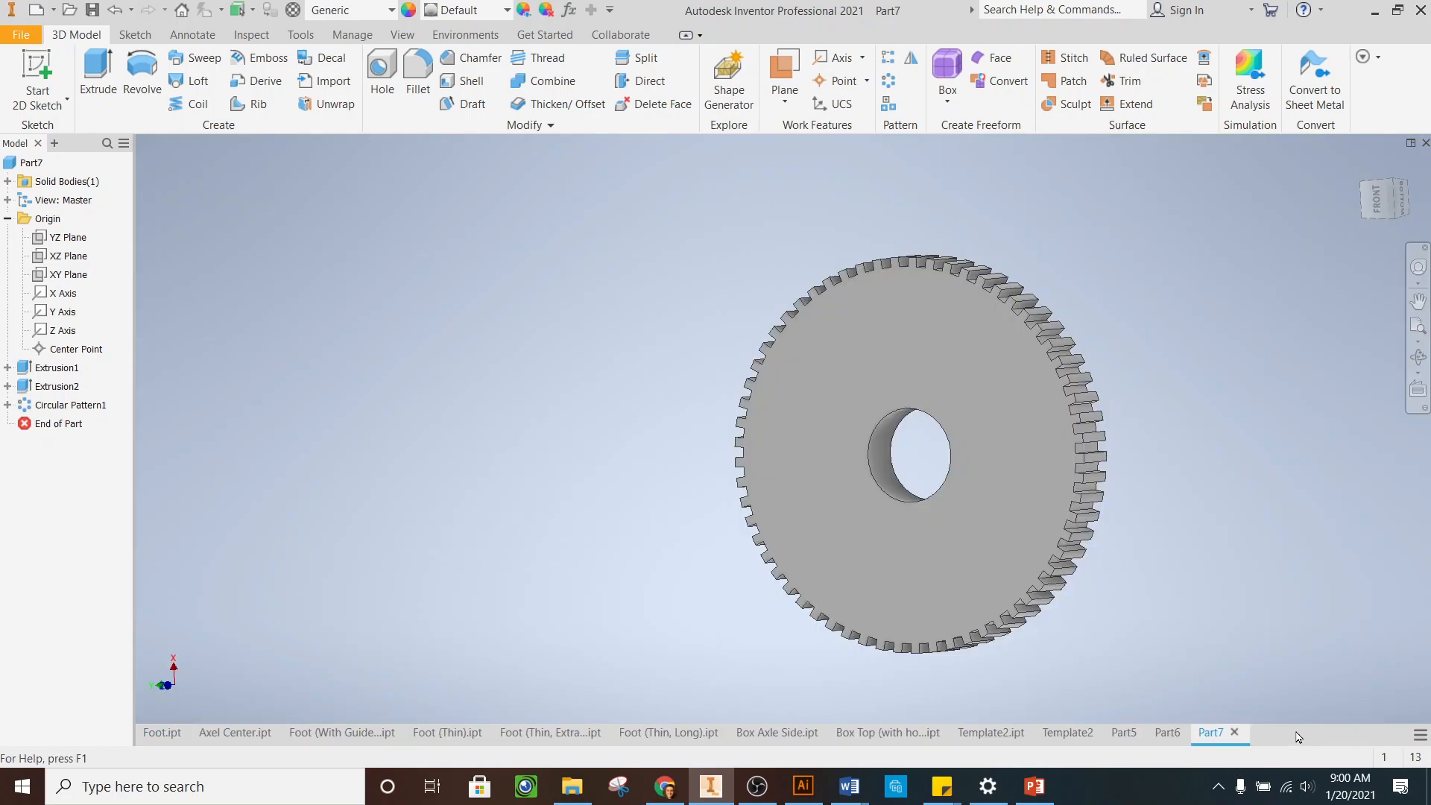
{"action": "double_click", "coordinate": [1298, 738]}
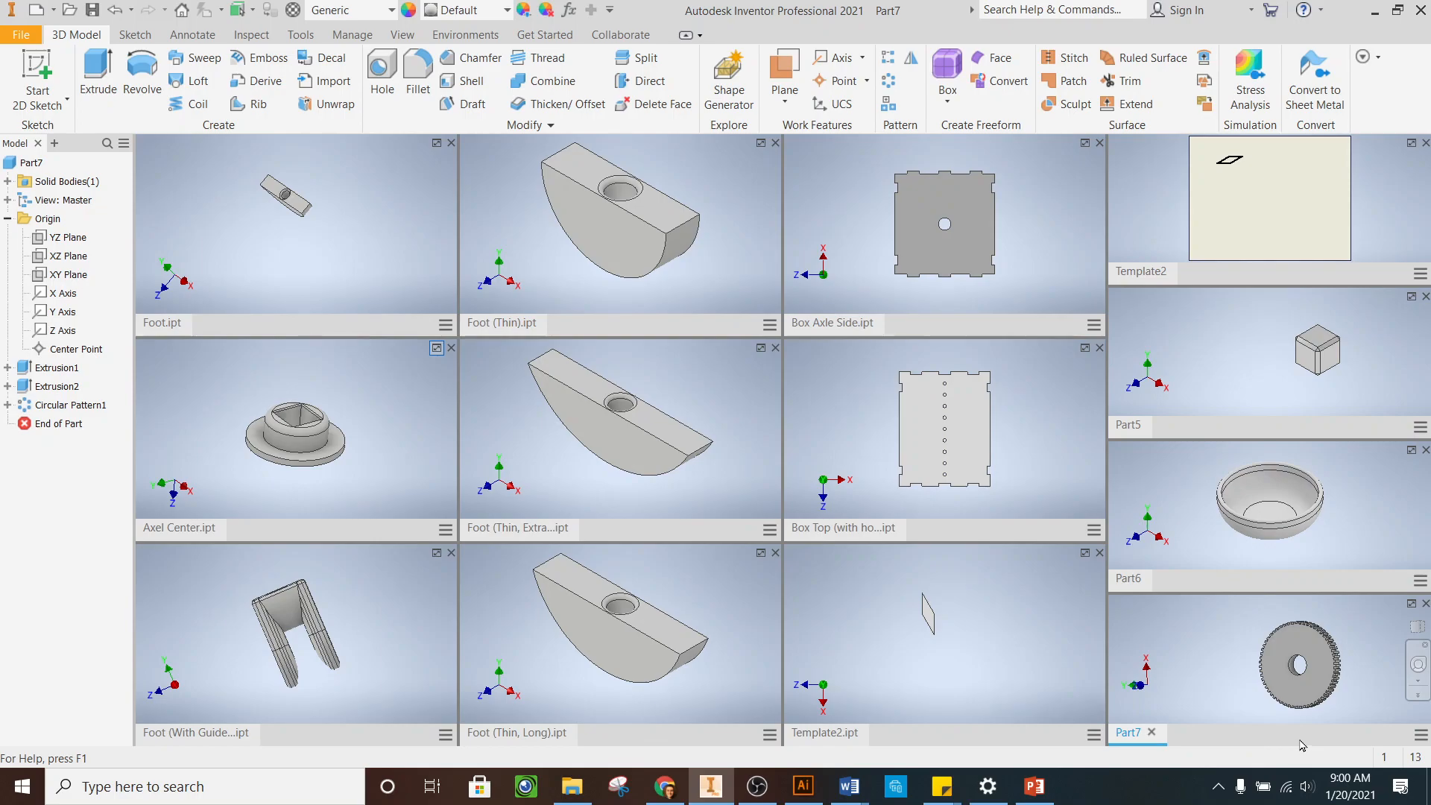
{"action": "double_click", "coordinate": [1300, 740]}
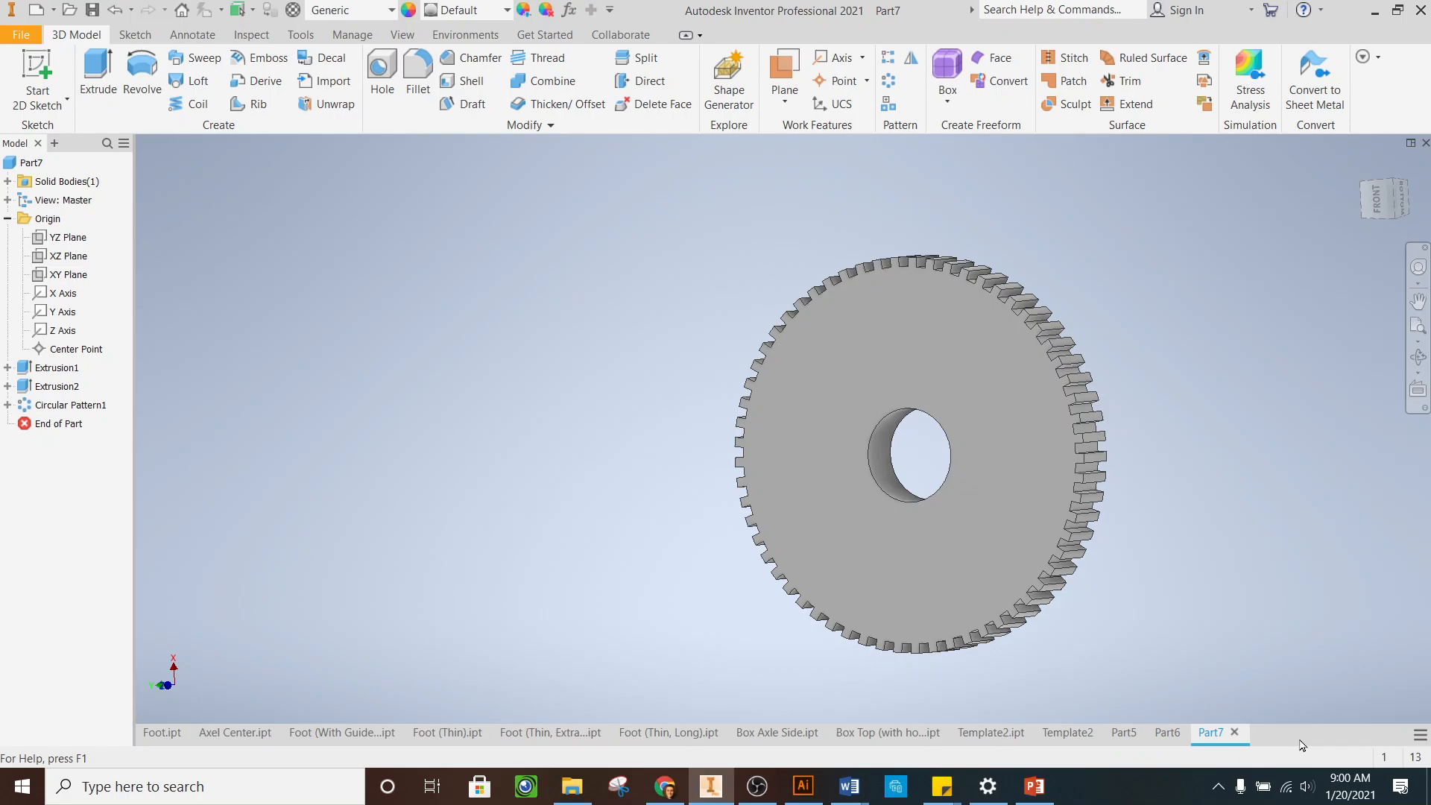